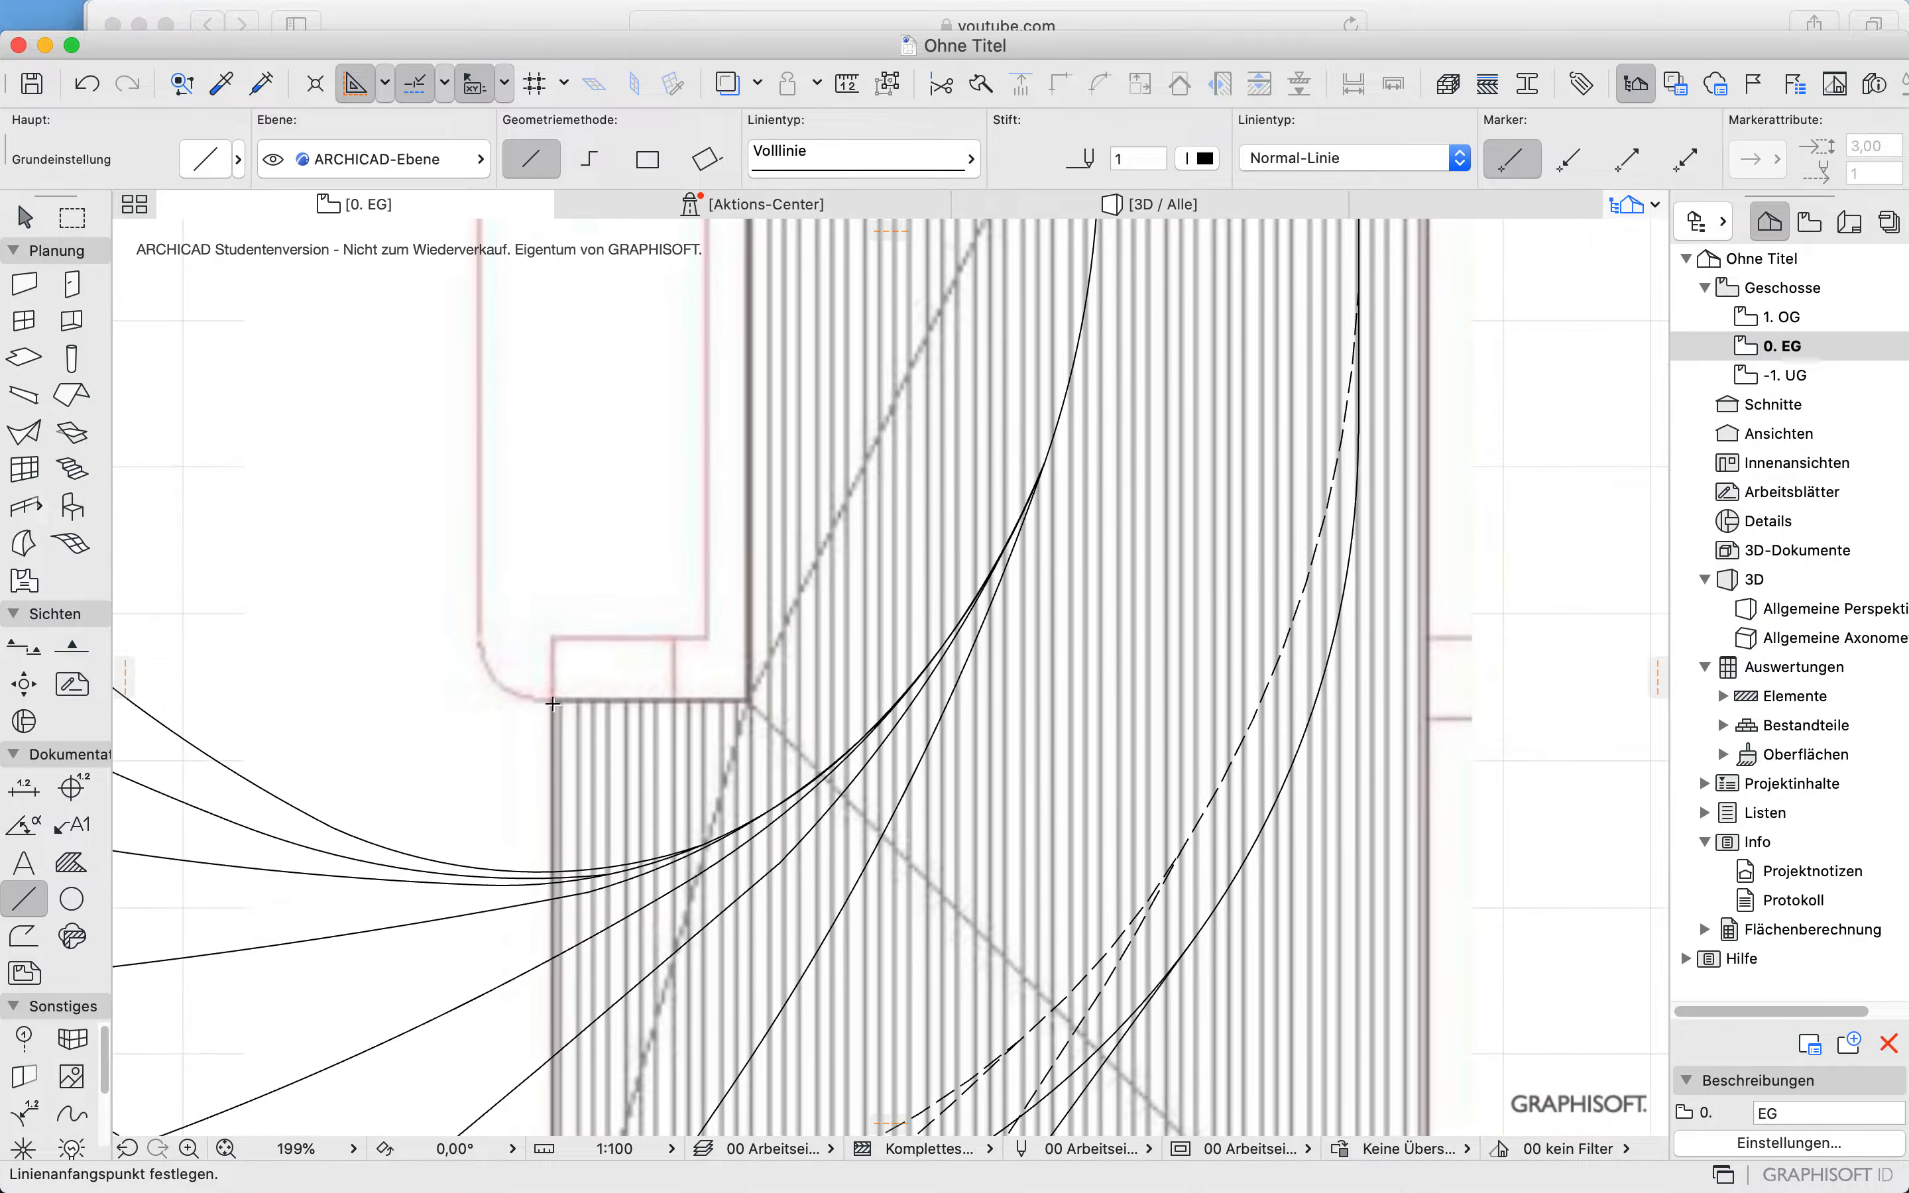
Step: Draw two lines along the inner edges of the hatched L-shaped area: the short horizontal edge and the long vertical edge
click(555, 701)
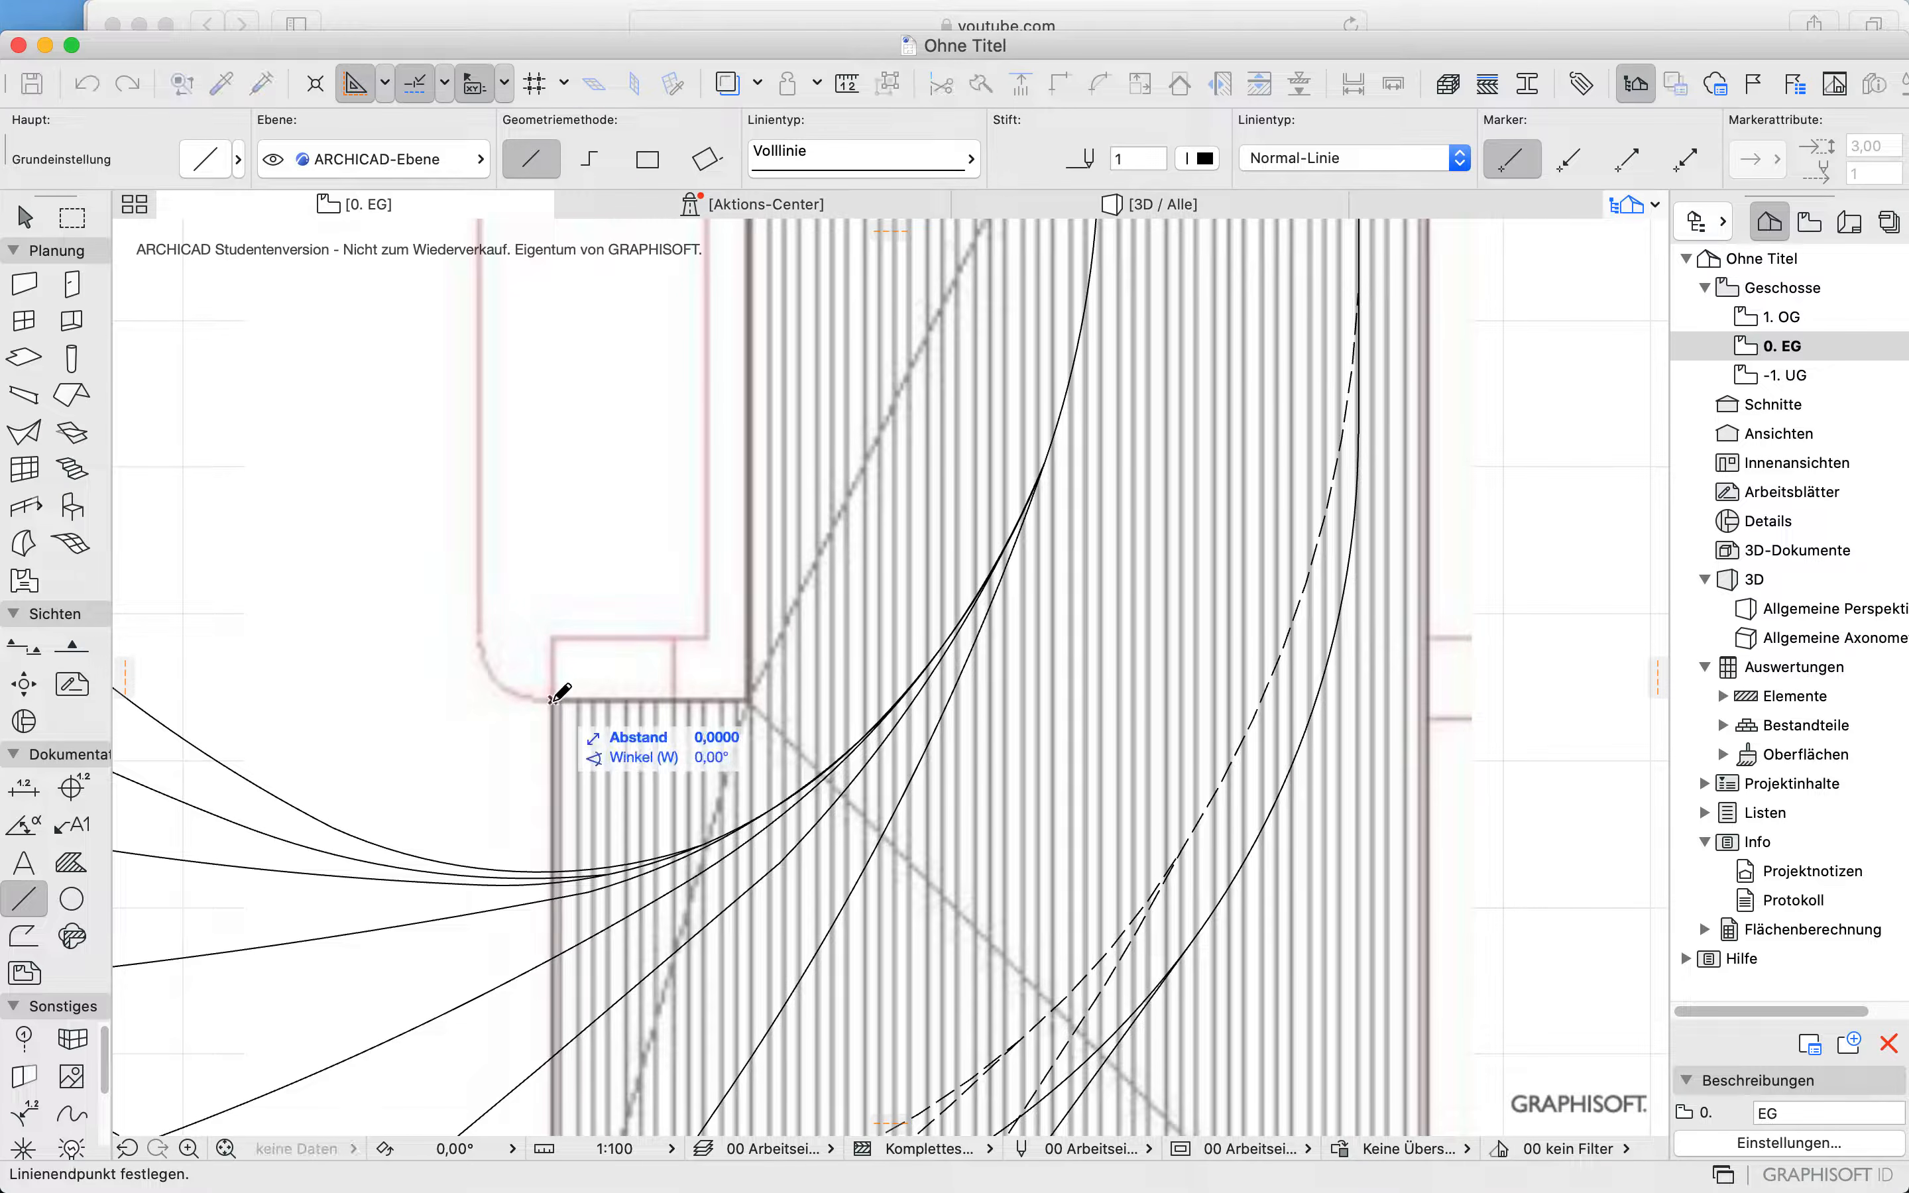
click(751, 699)
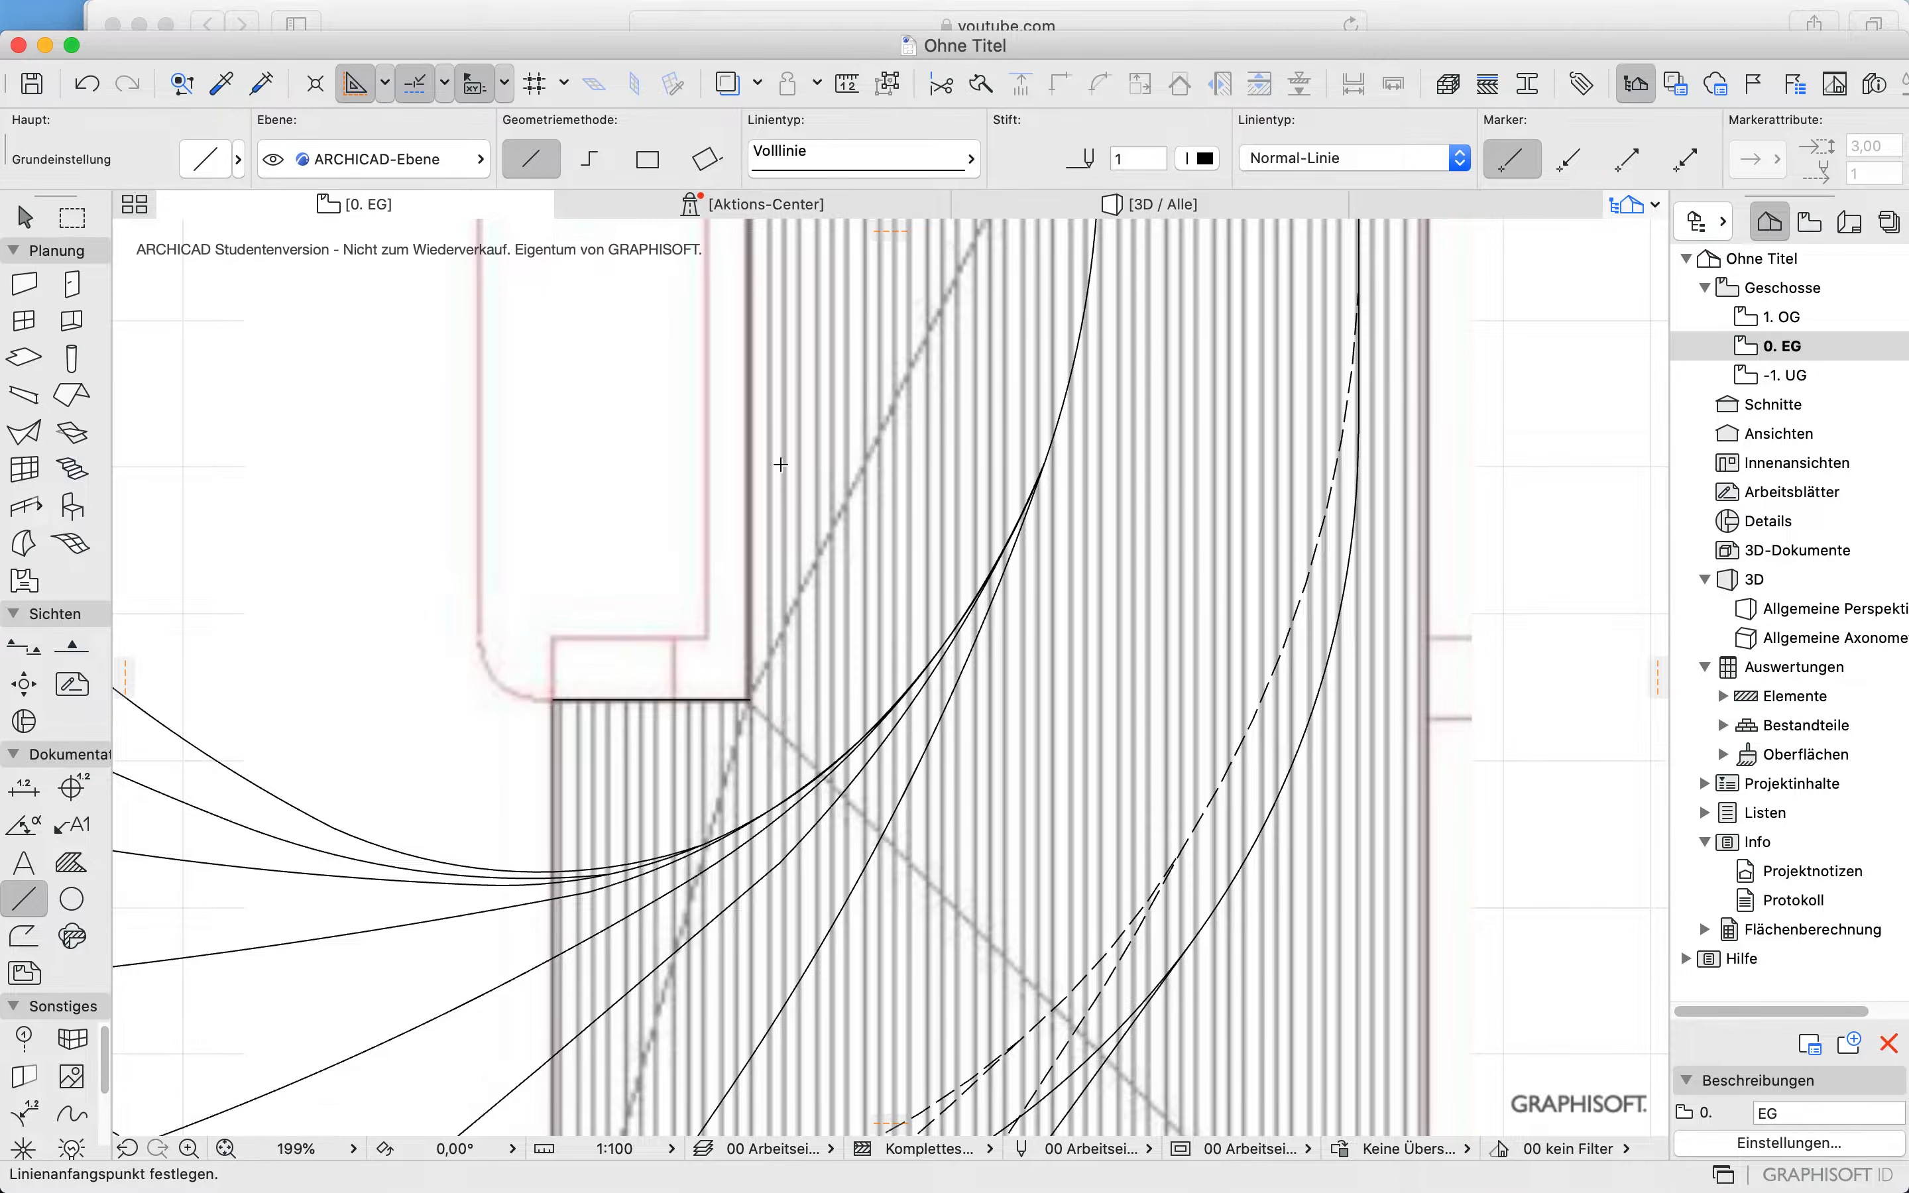
click(750, 698)
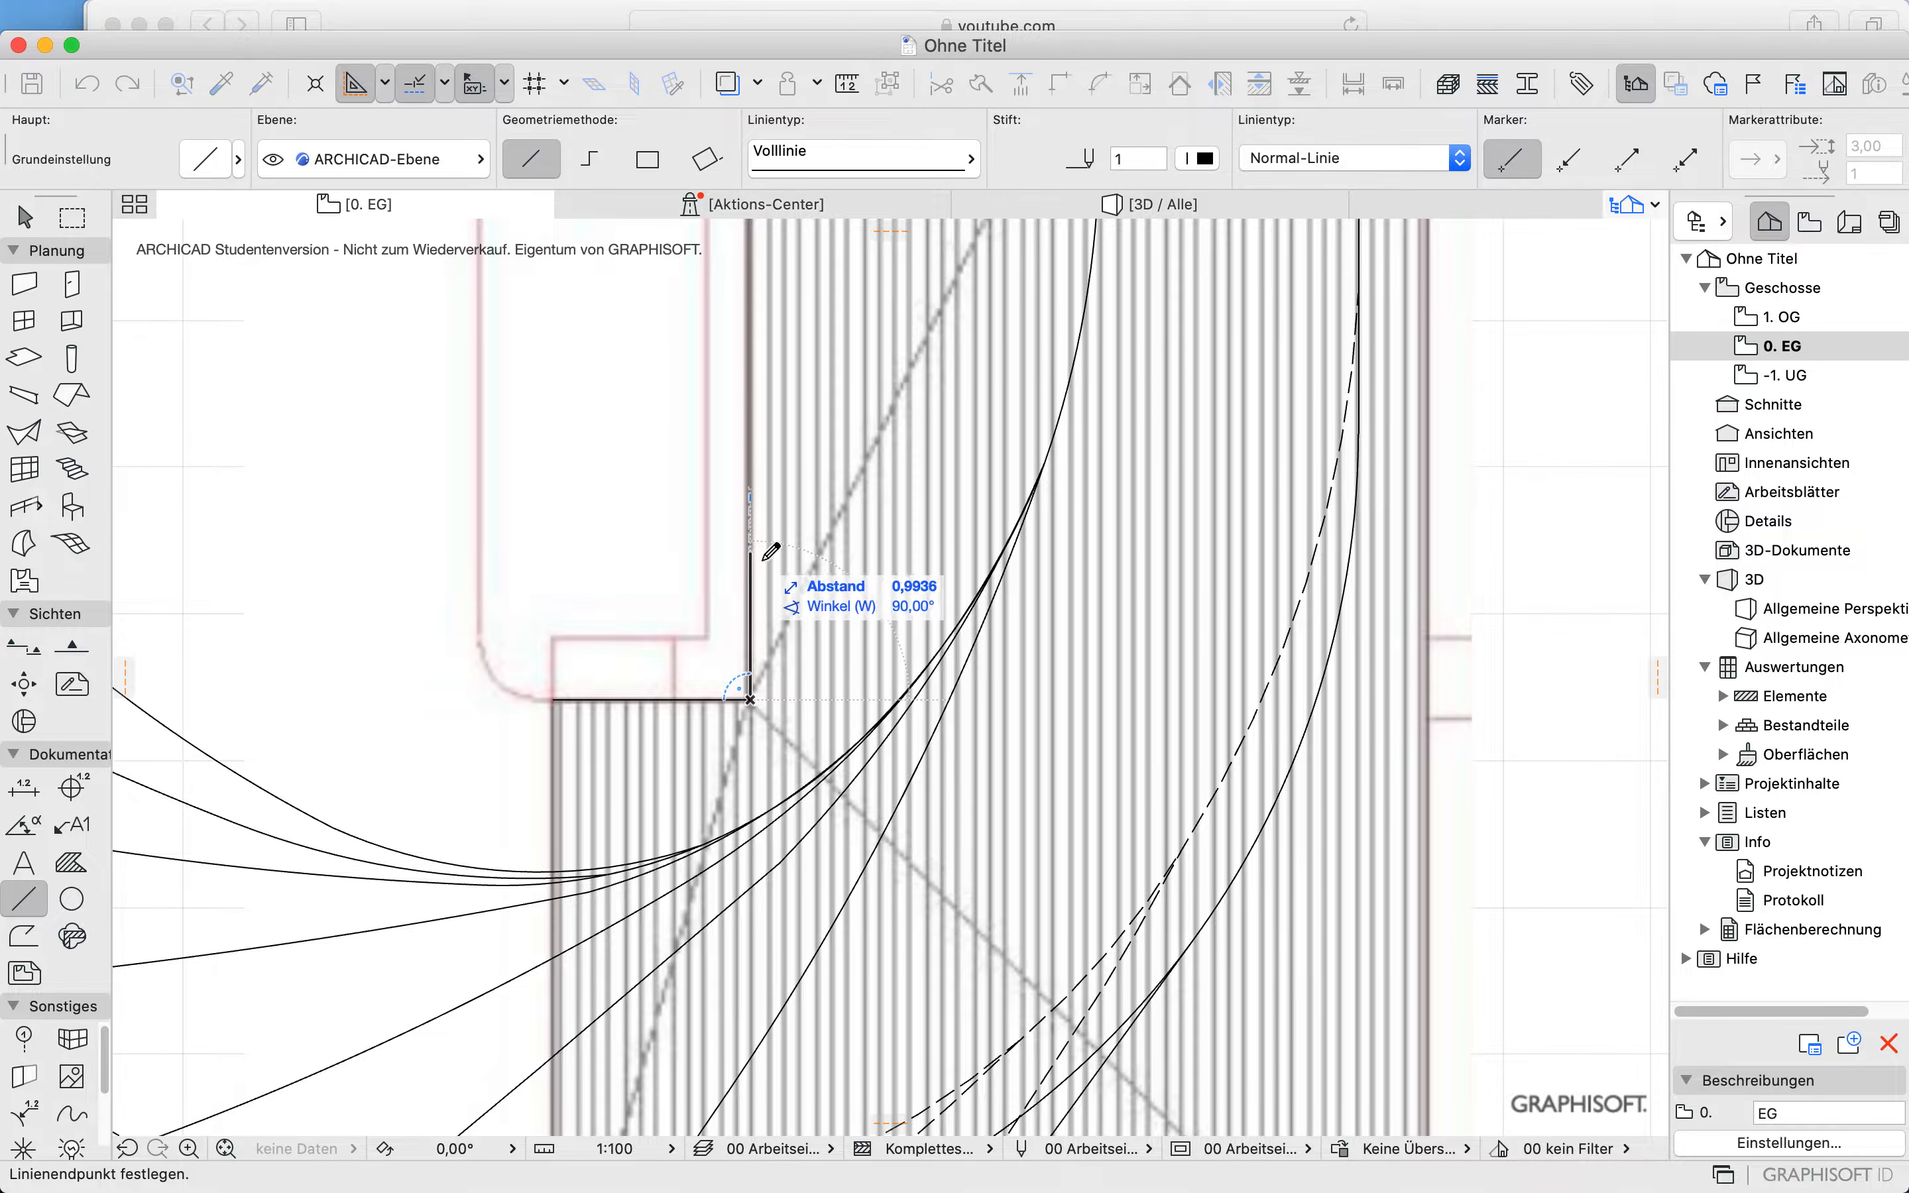
scroll(821, 580, down, 5)
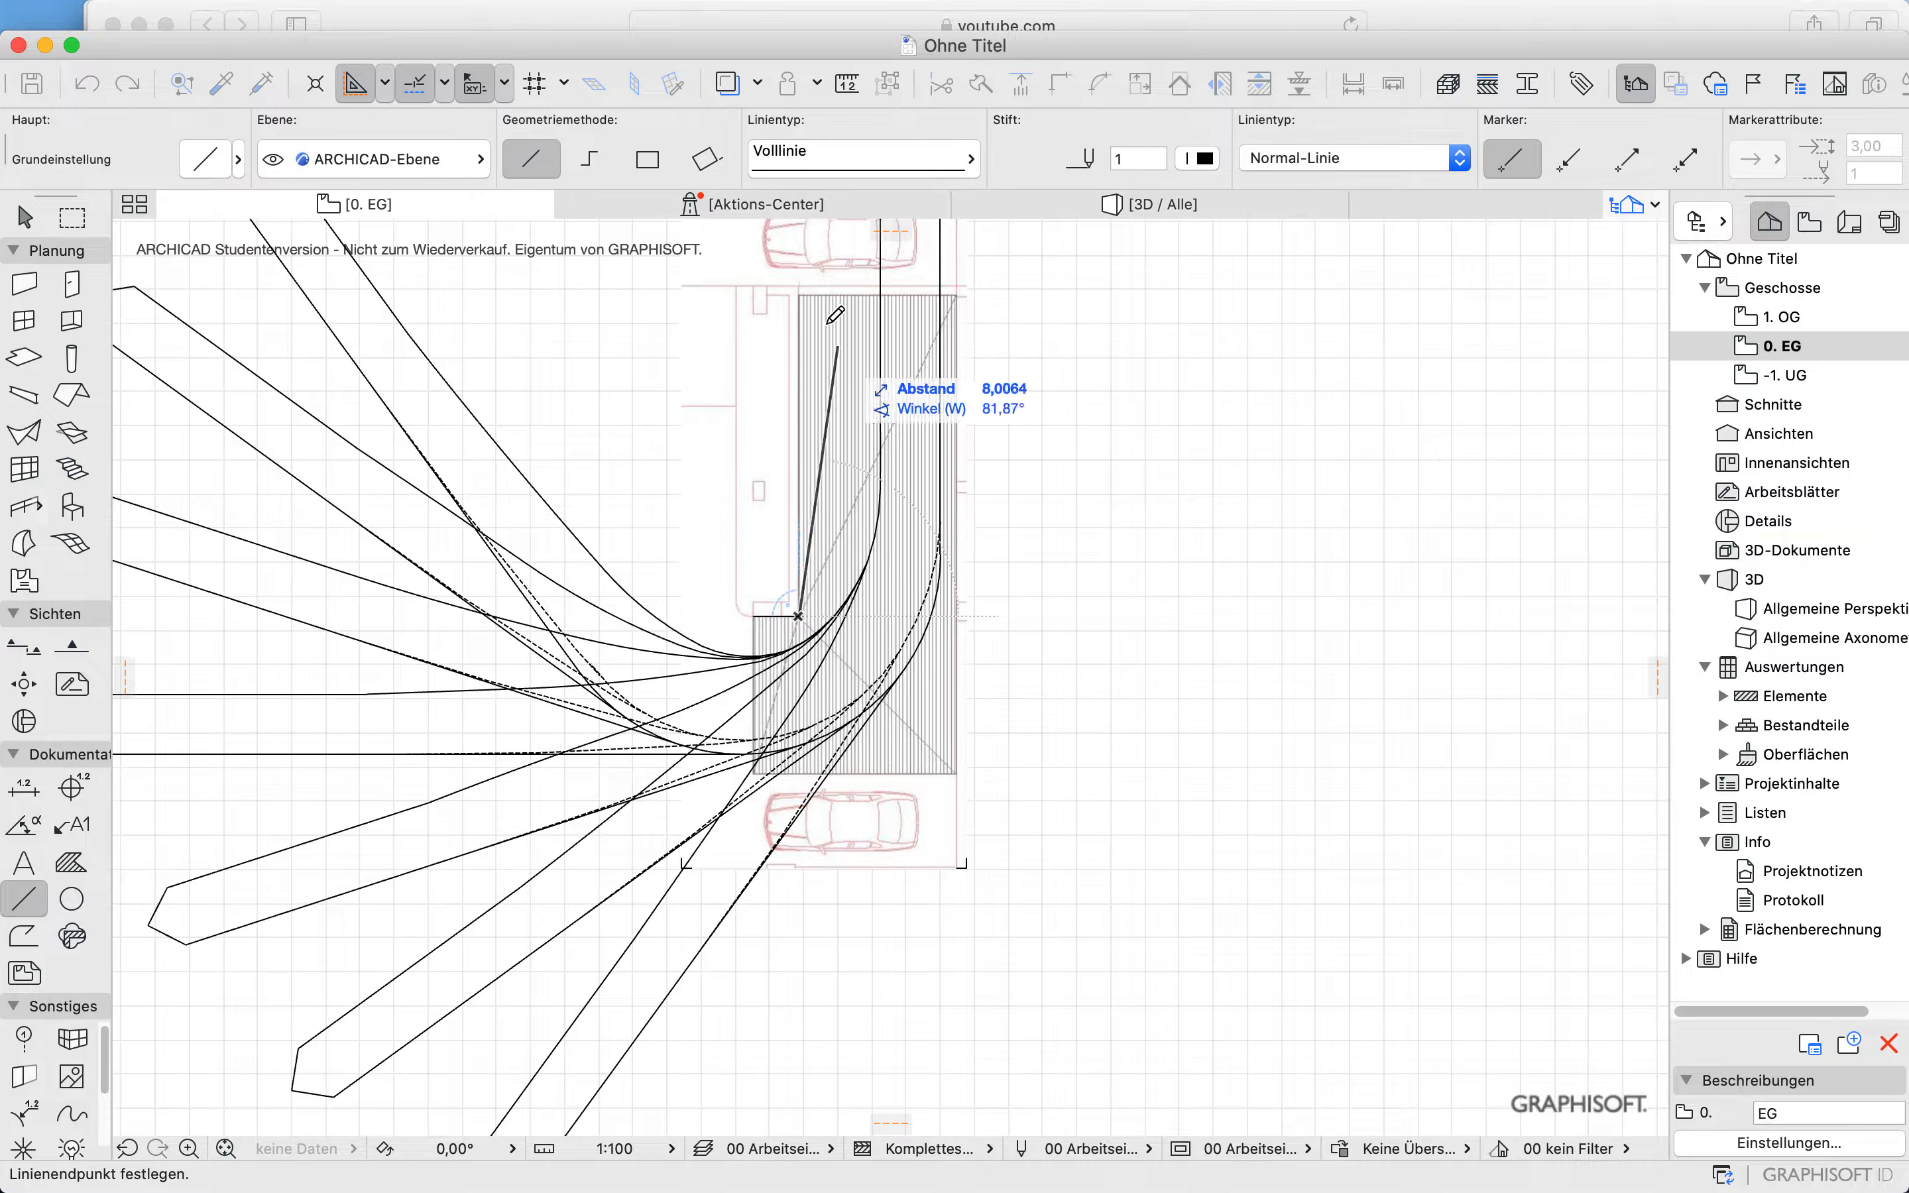
click(800, 294)
Step: Rotate the long inner vertical line about its lower end by -90° so it extends the short horizontal line
shift+click(800, 302)
key(super+e)
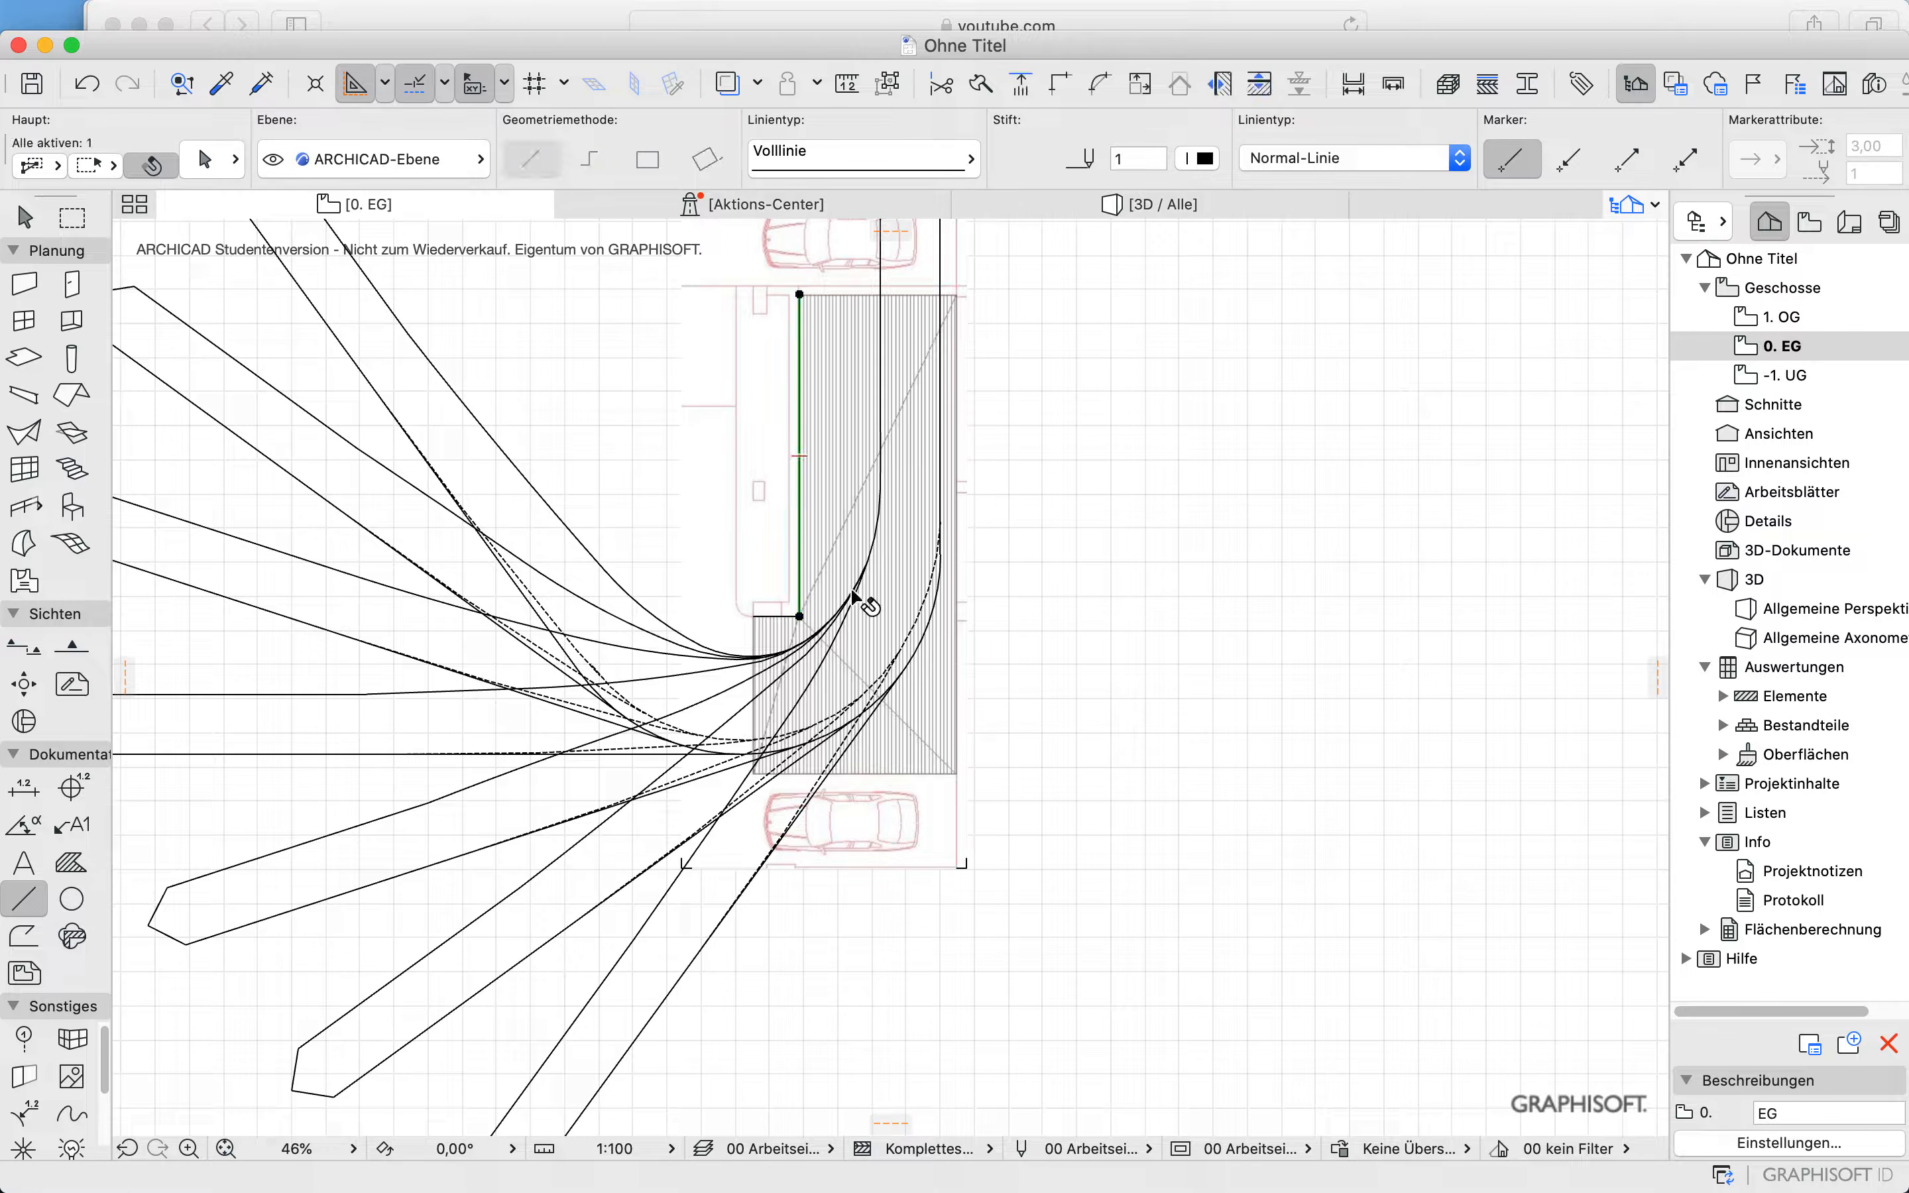
click(799, 616)
click(800, 372)
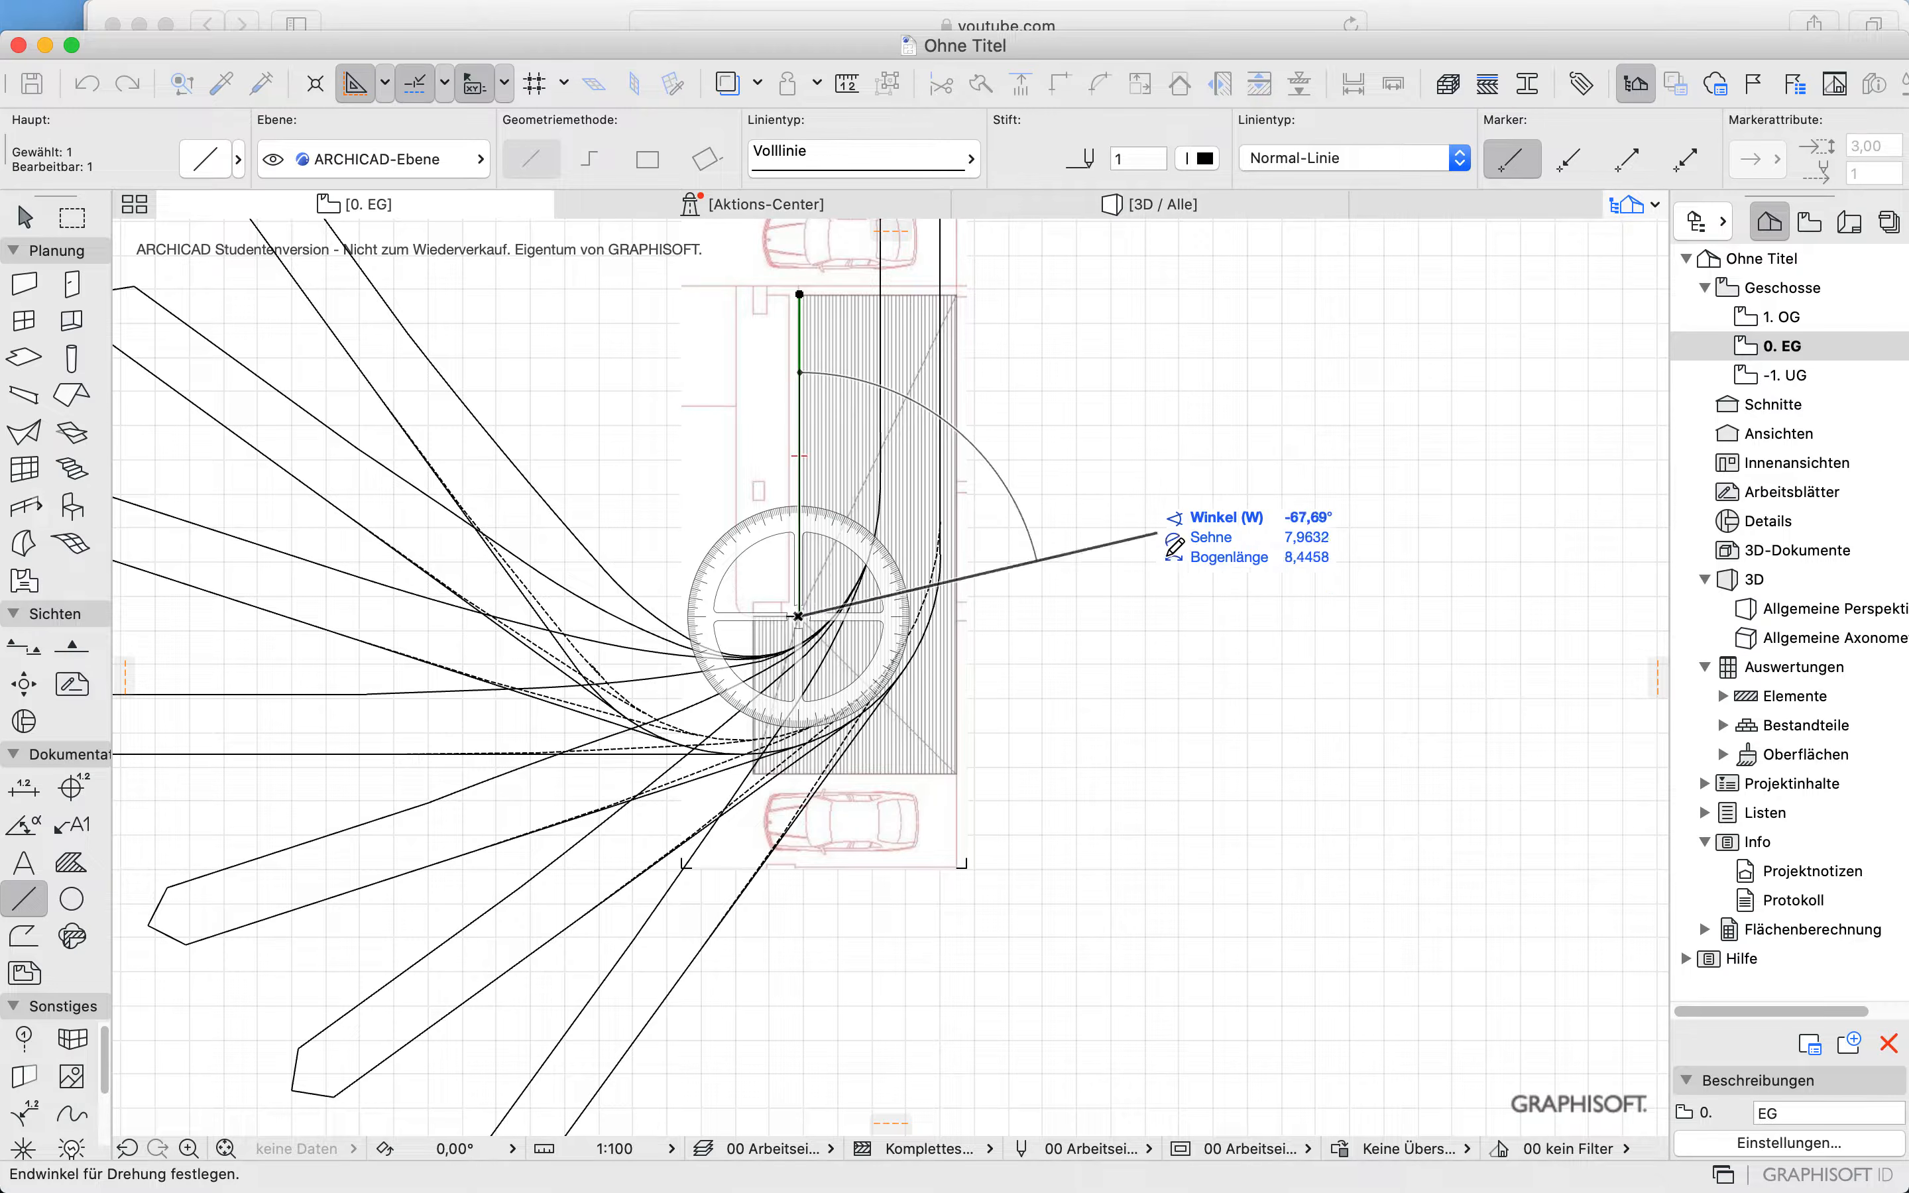
click(1159, 598)
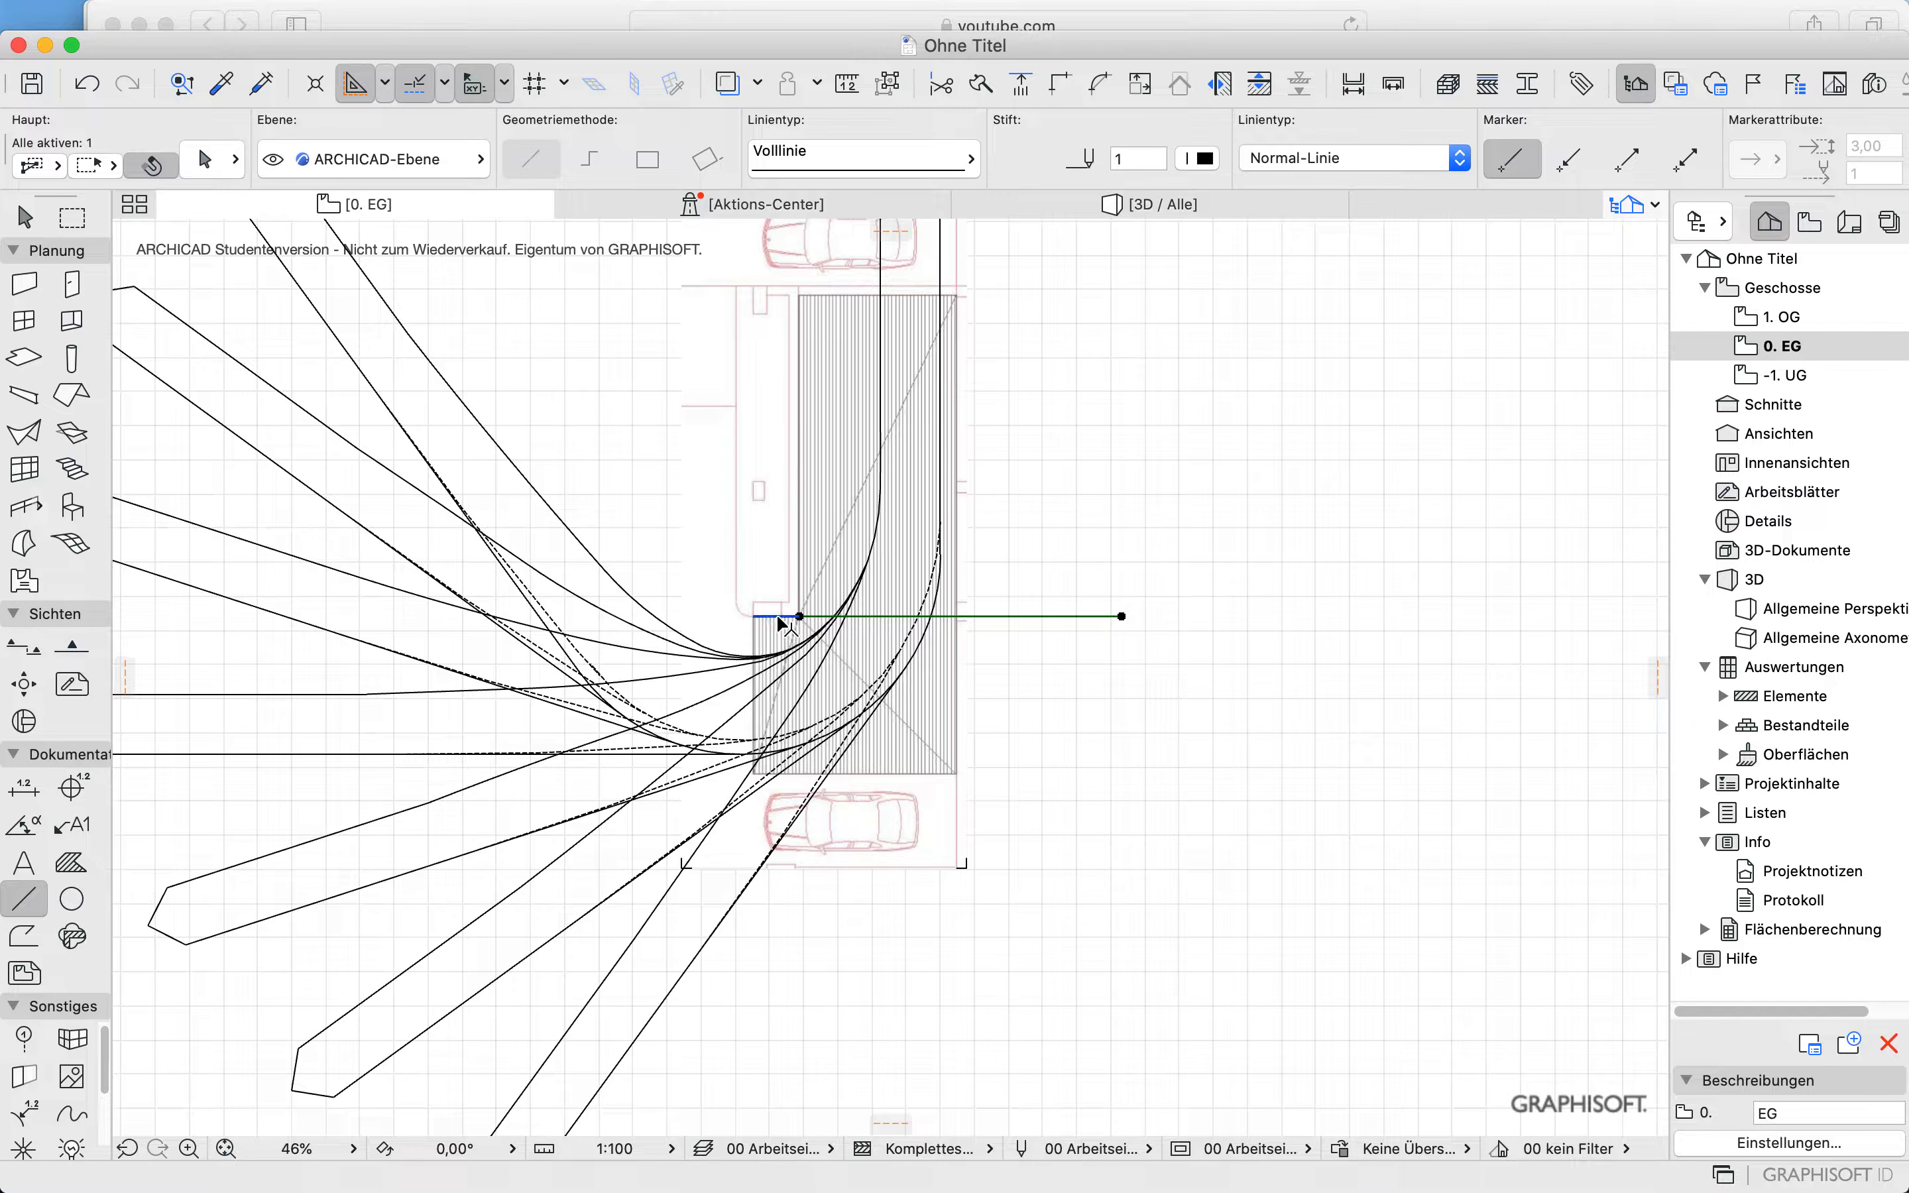
Step: Move both collinear inner-edge lines horizontally into the empty area to the right of the plan
click(754, 617)
key(super+d)
click(754, 617)
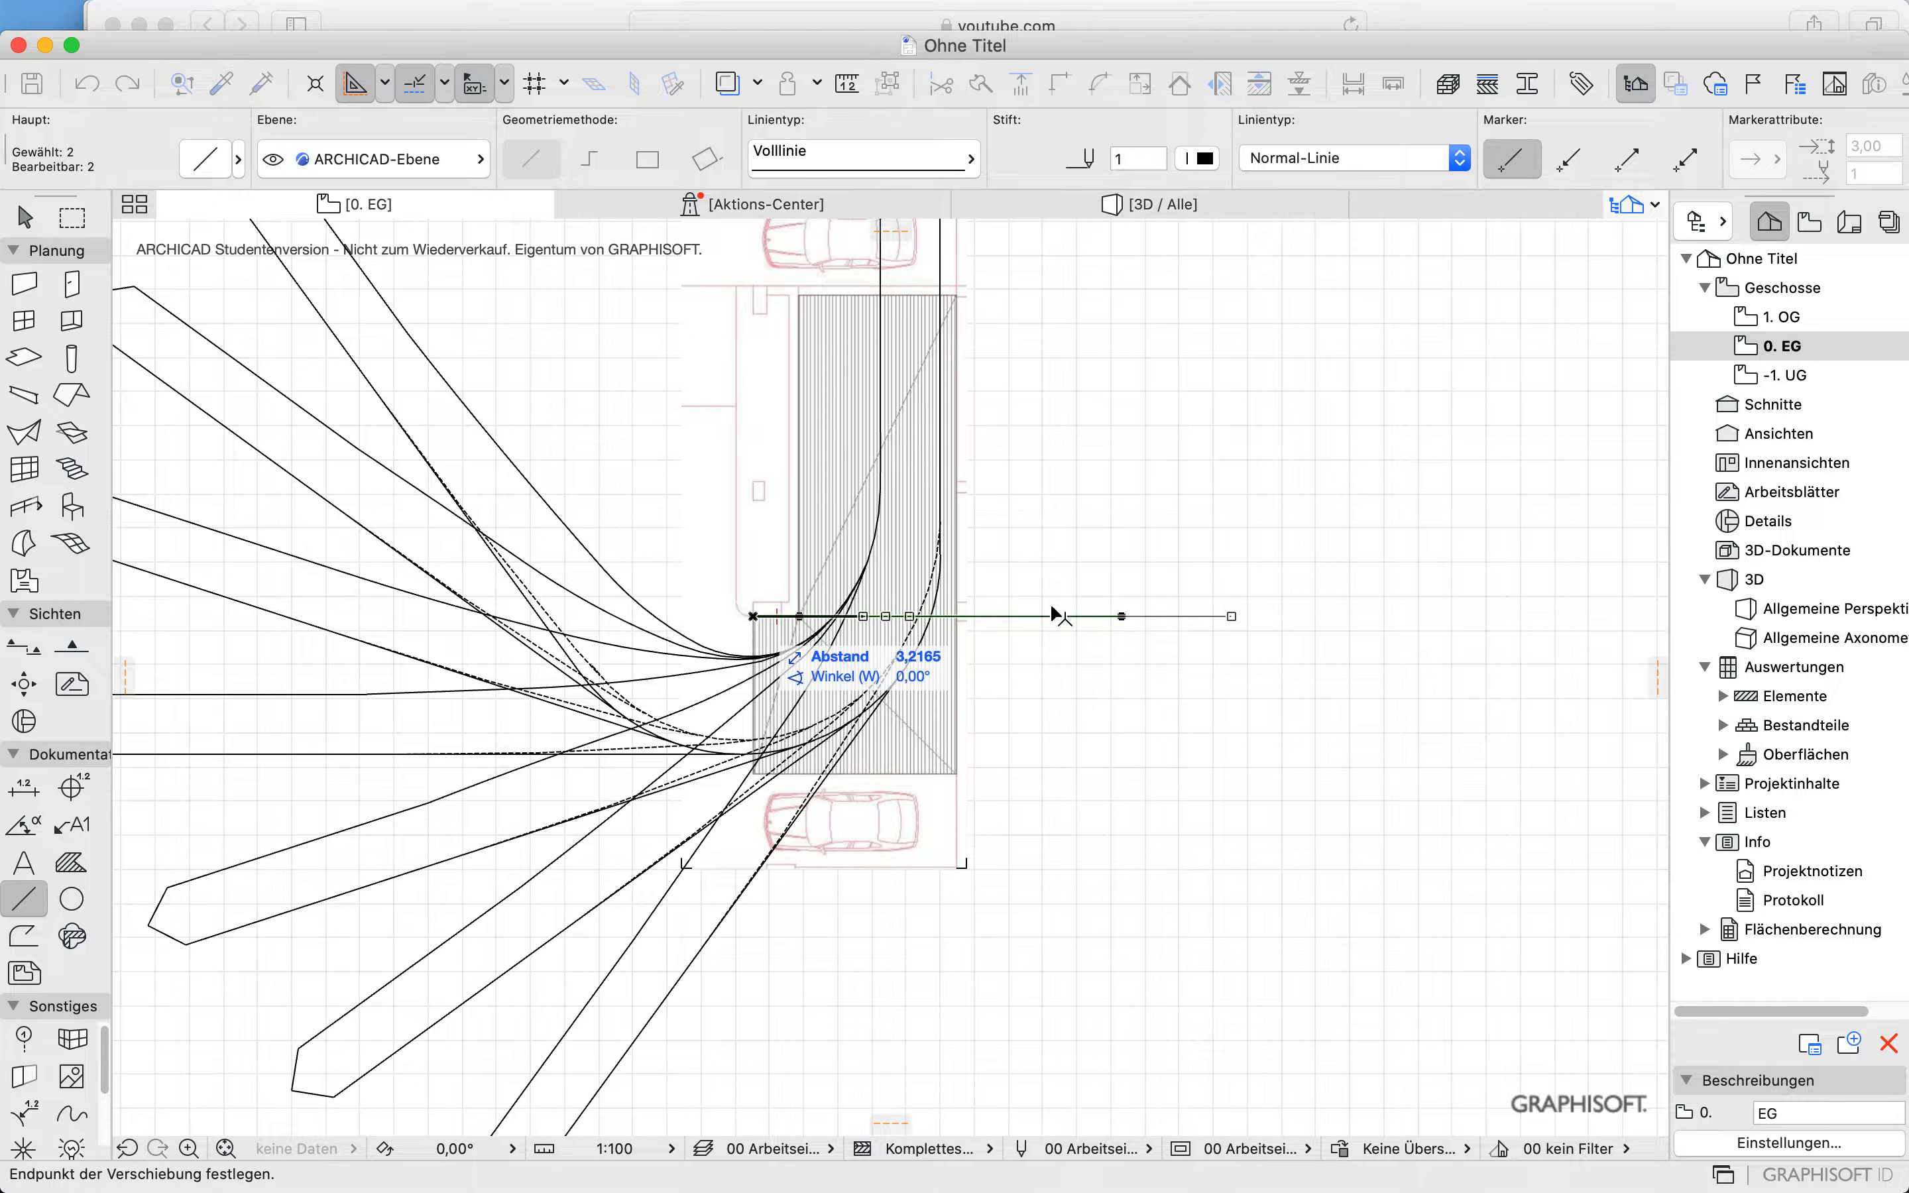
click(1157, 607)
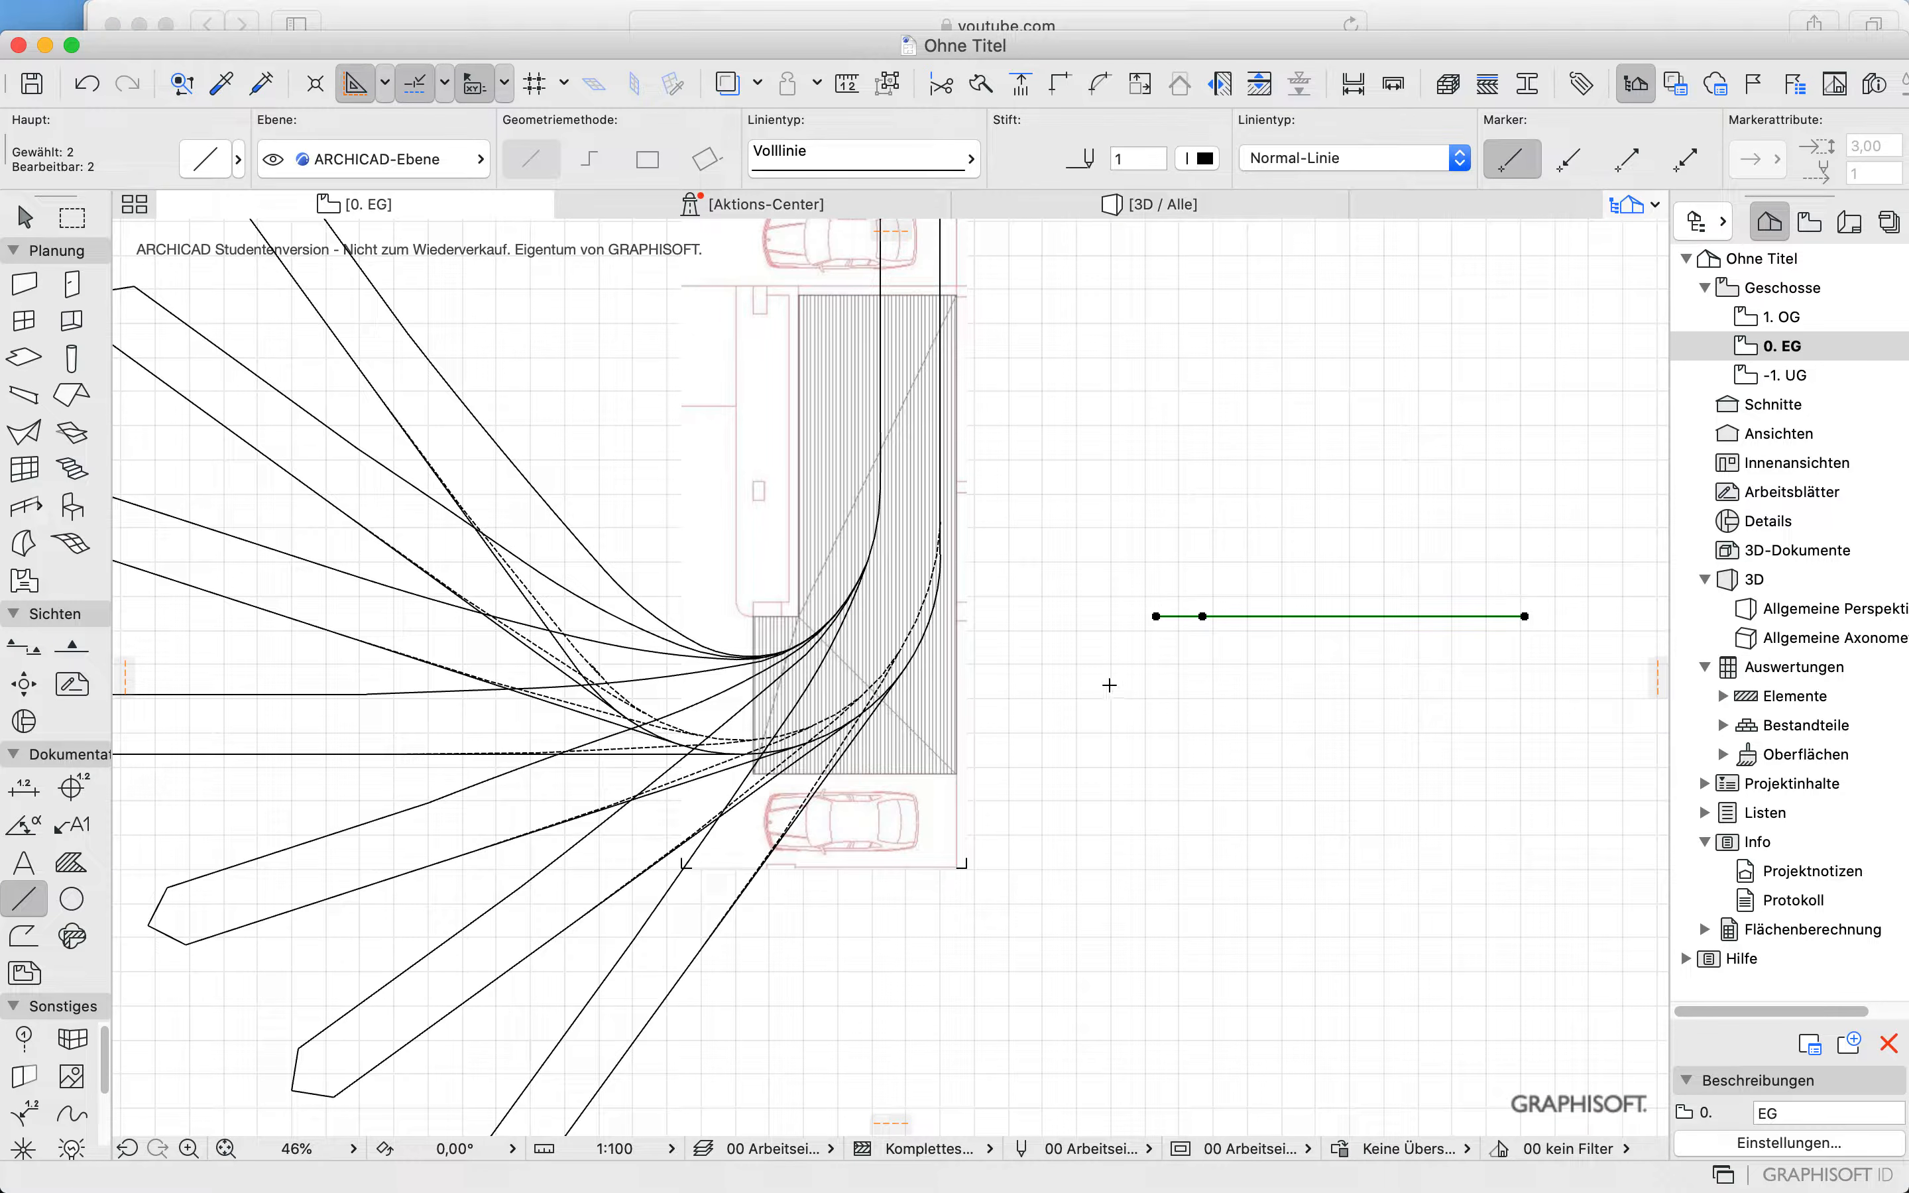
key(Escape)
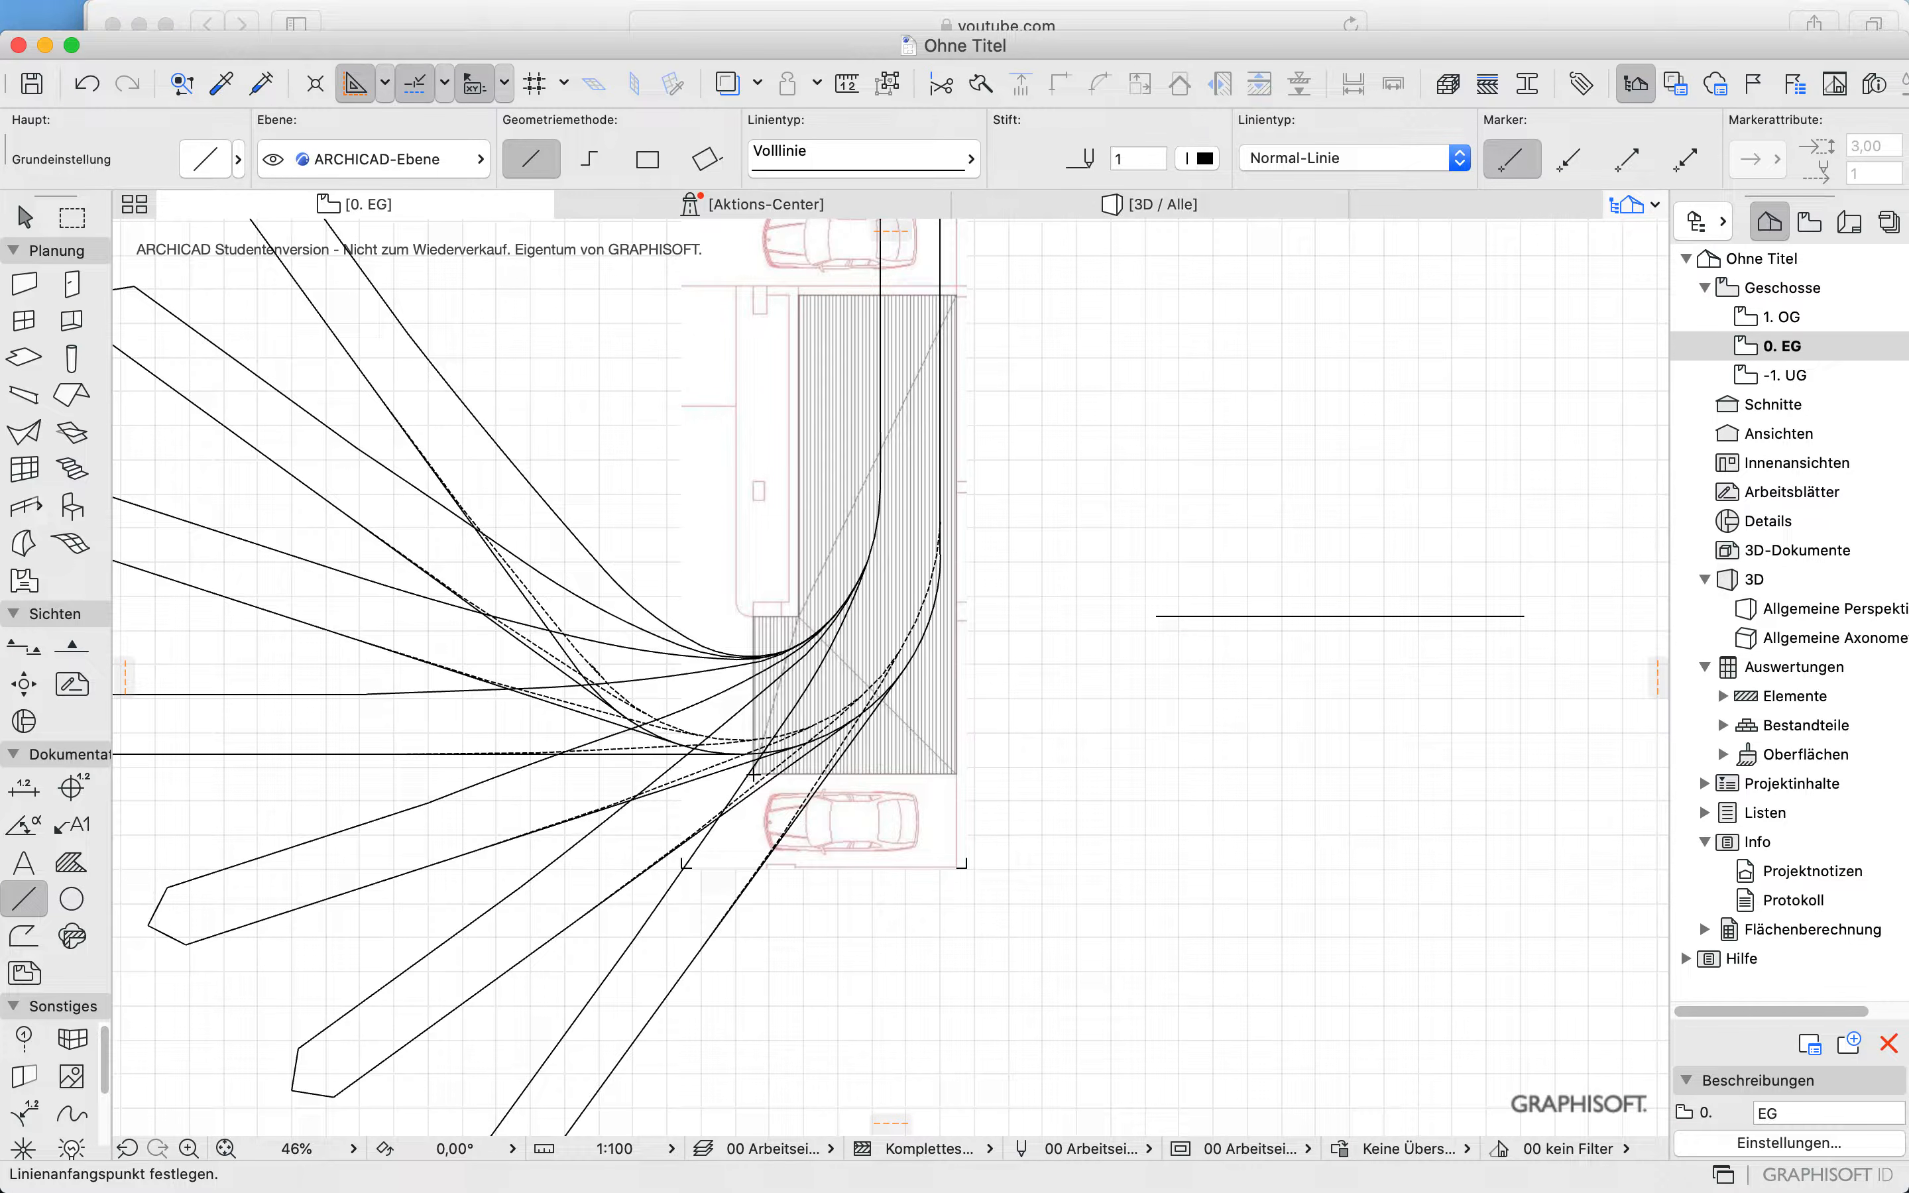
Step: Draw lines along the lower edge and the full right edge of the hatched area
click(753, 773)
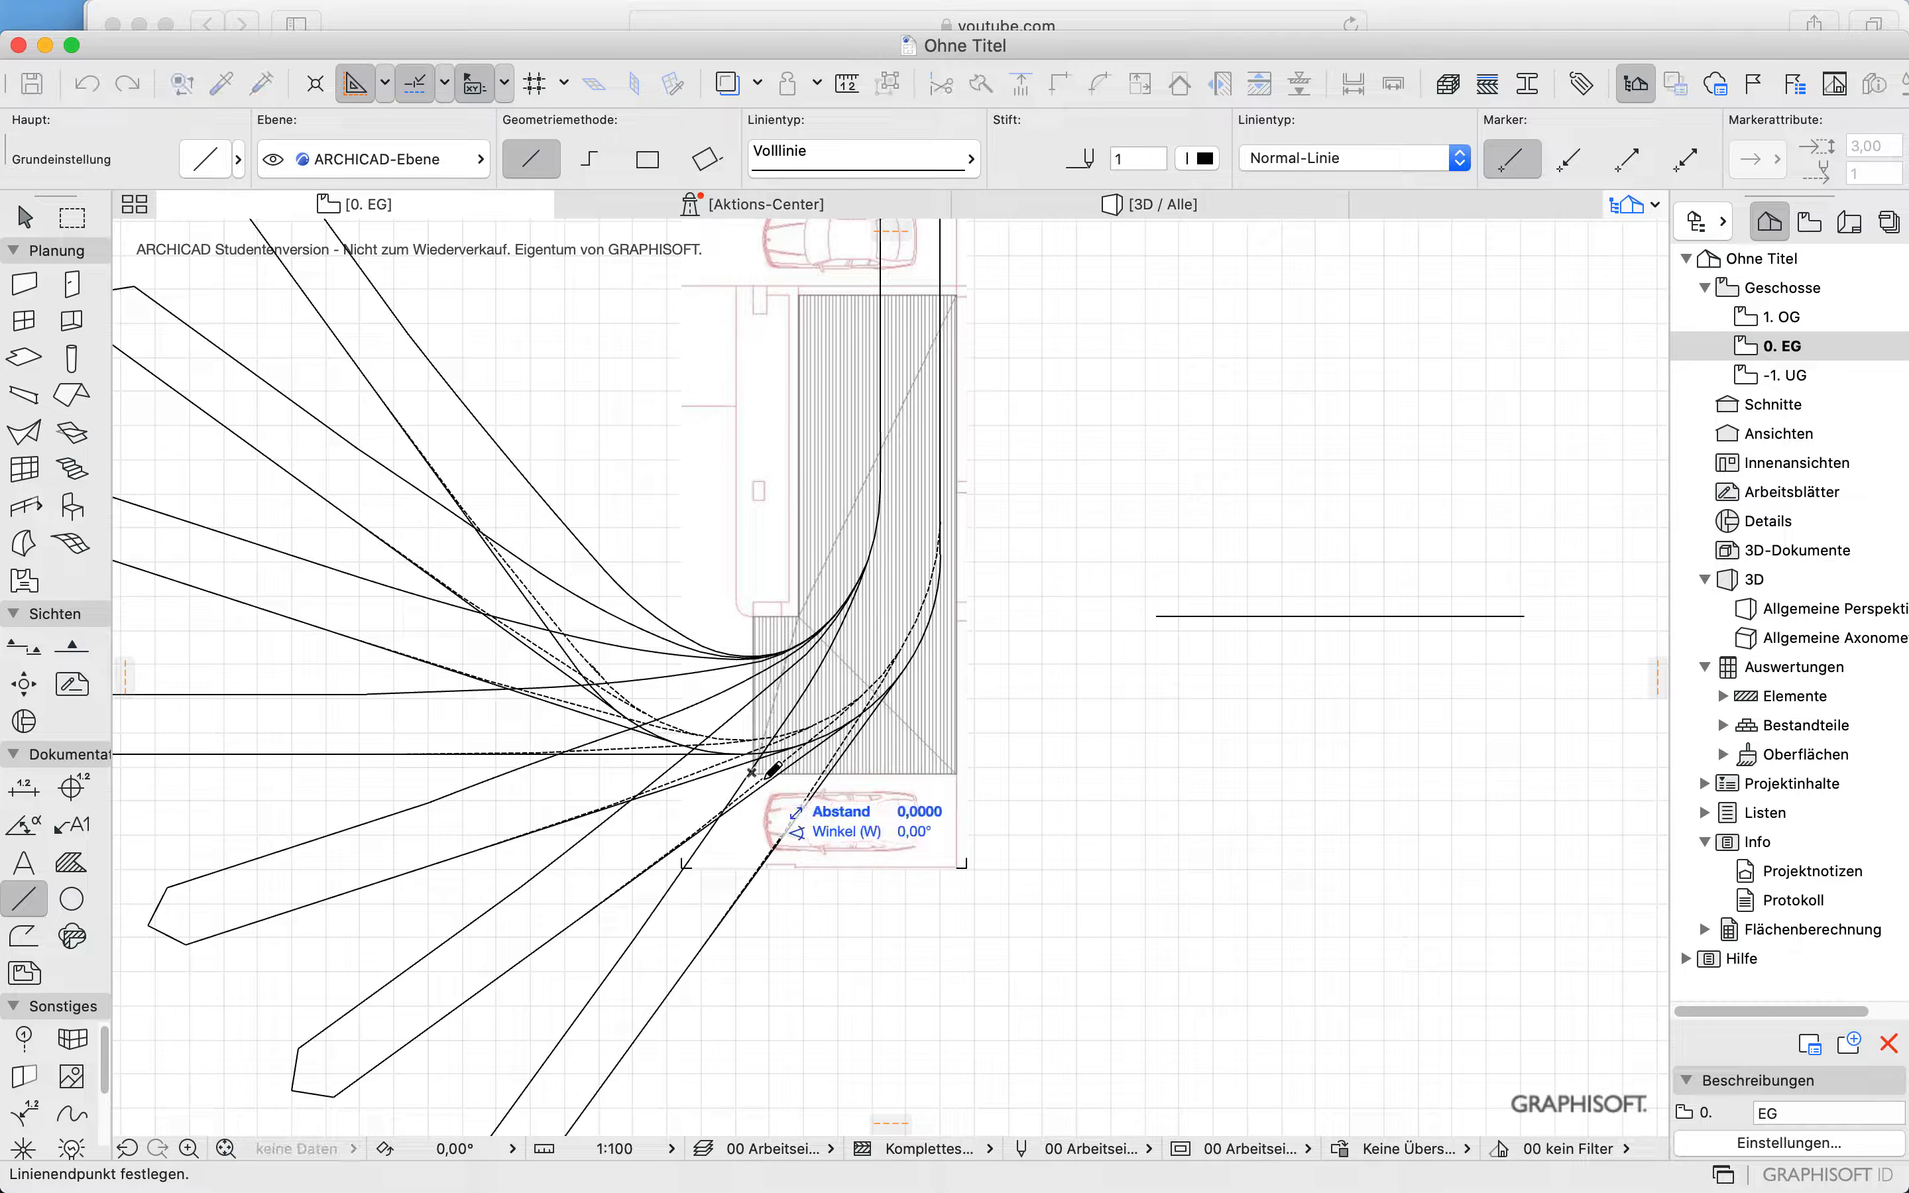
click(959, 773)
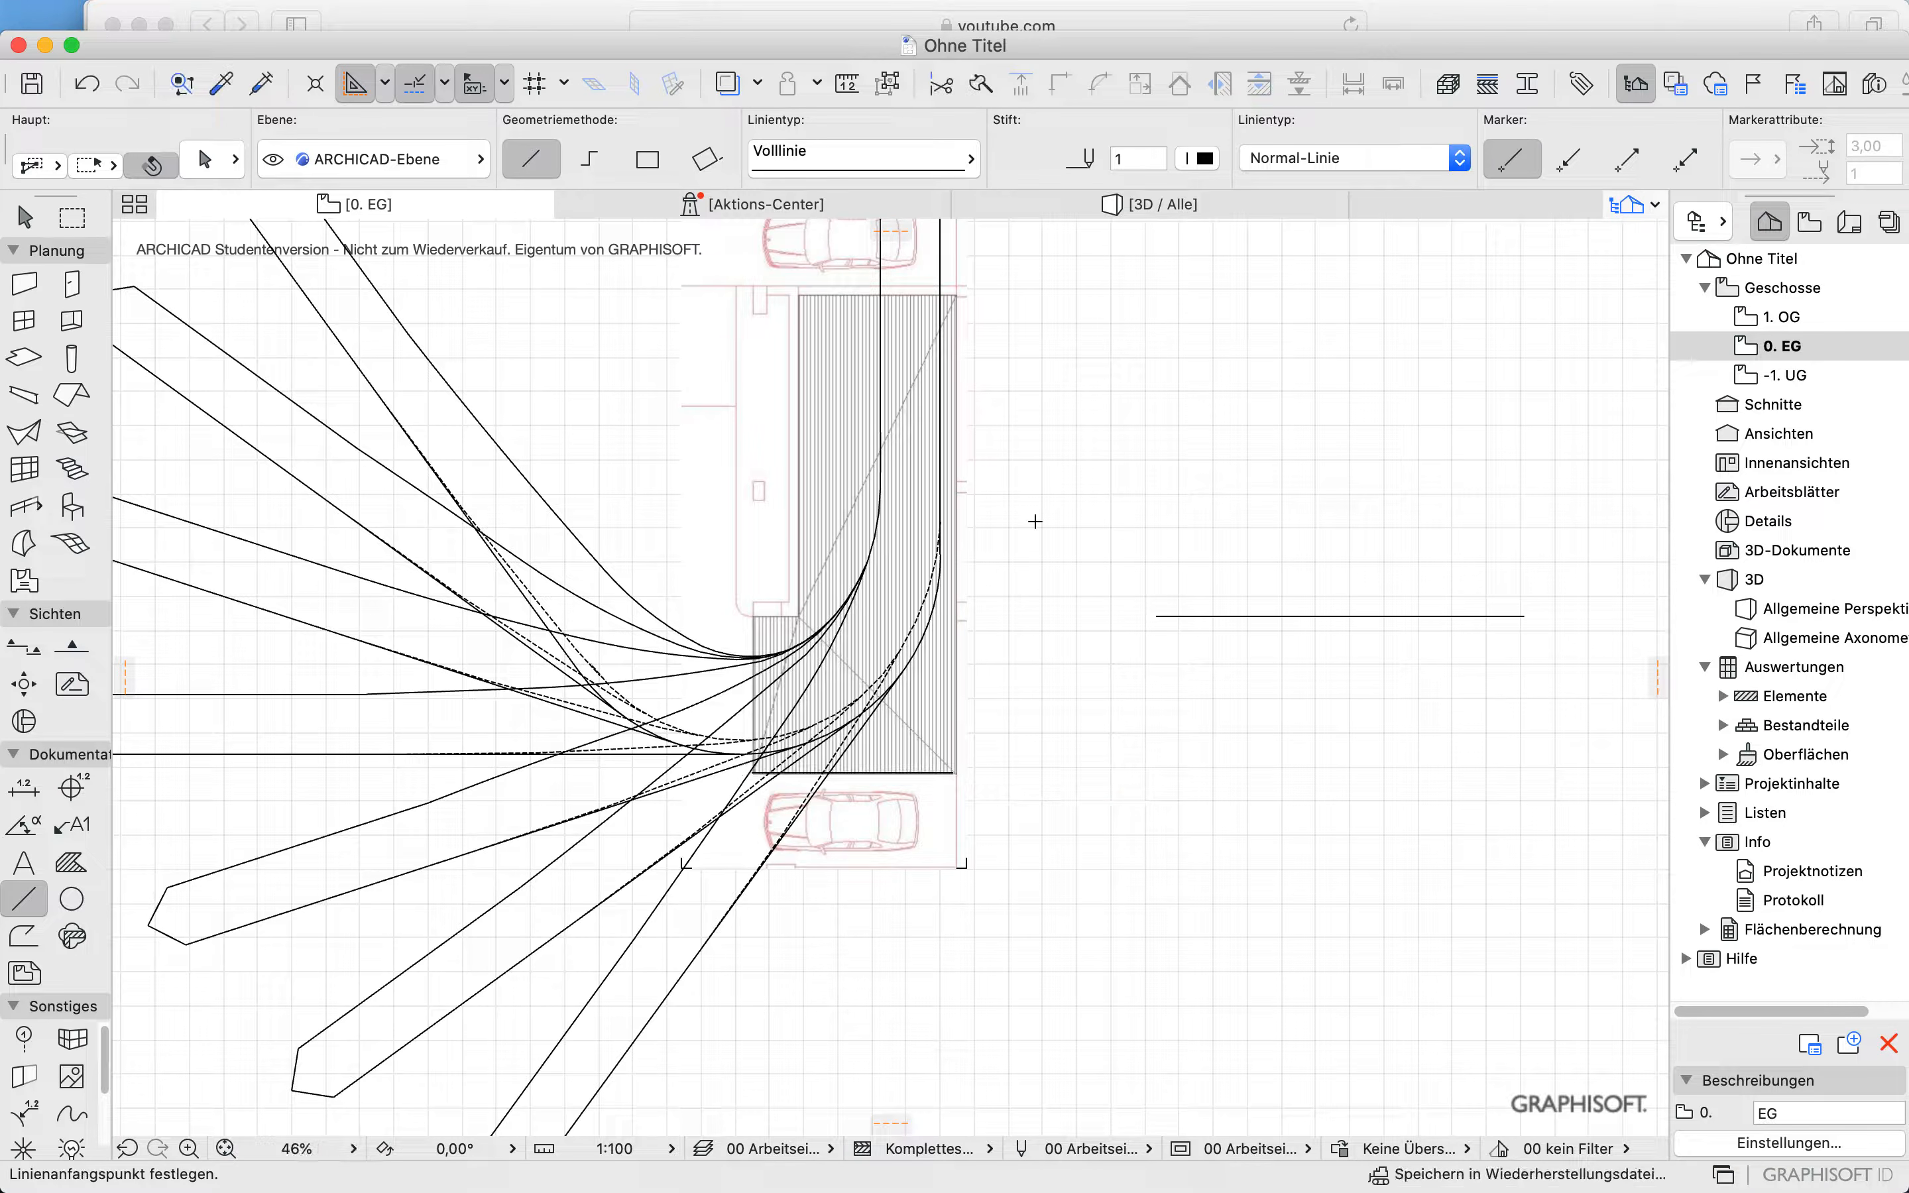
click(954, 772)
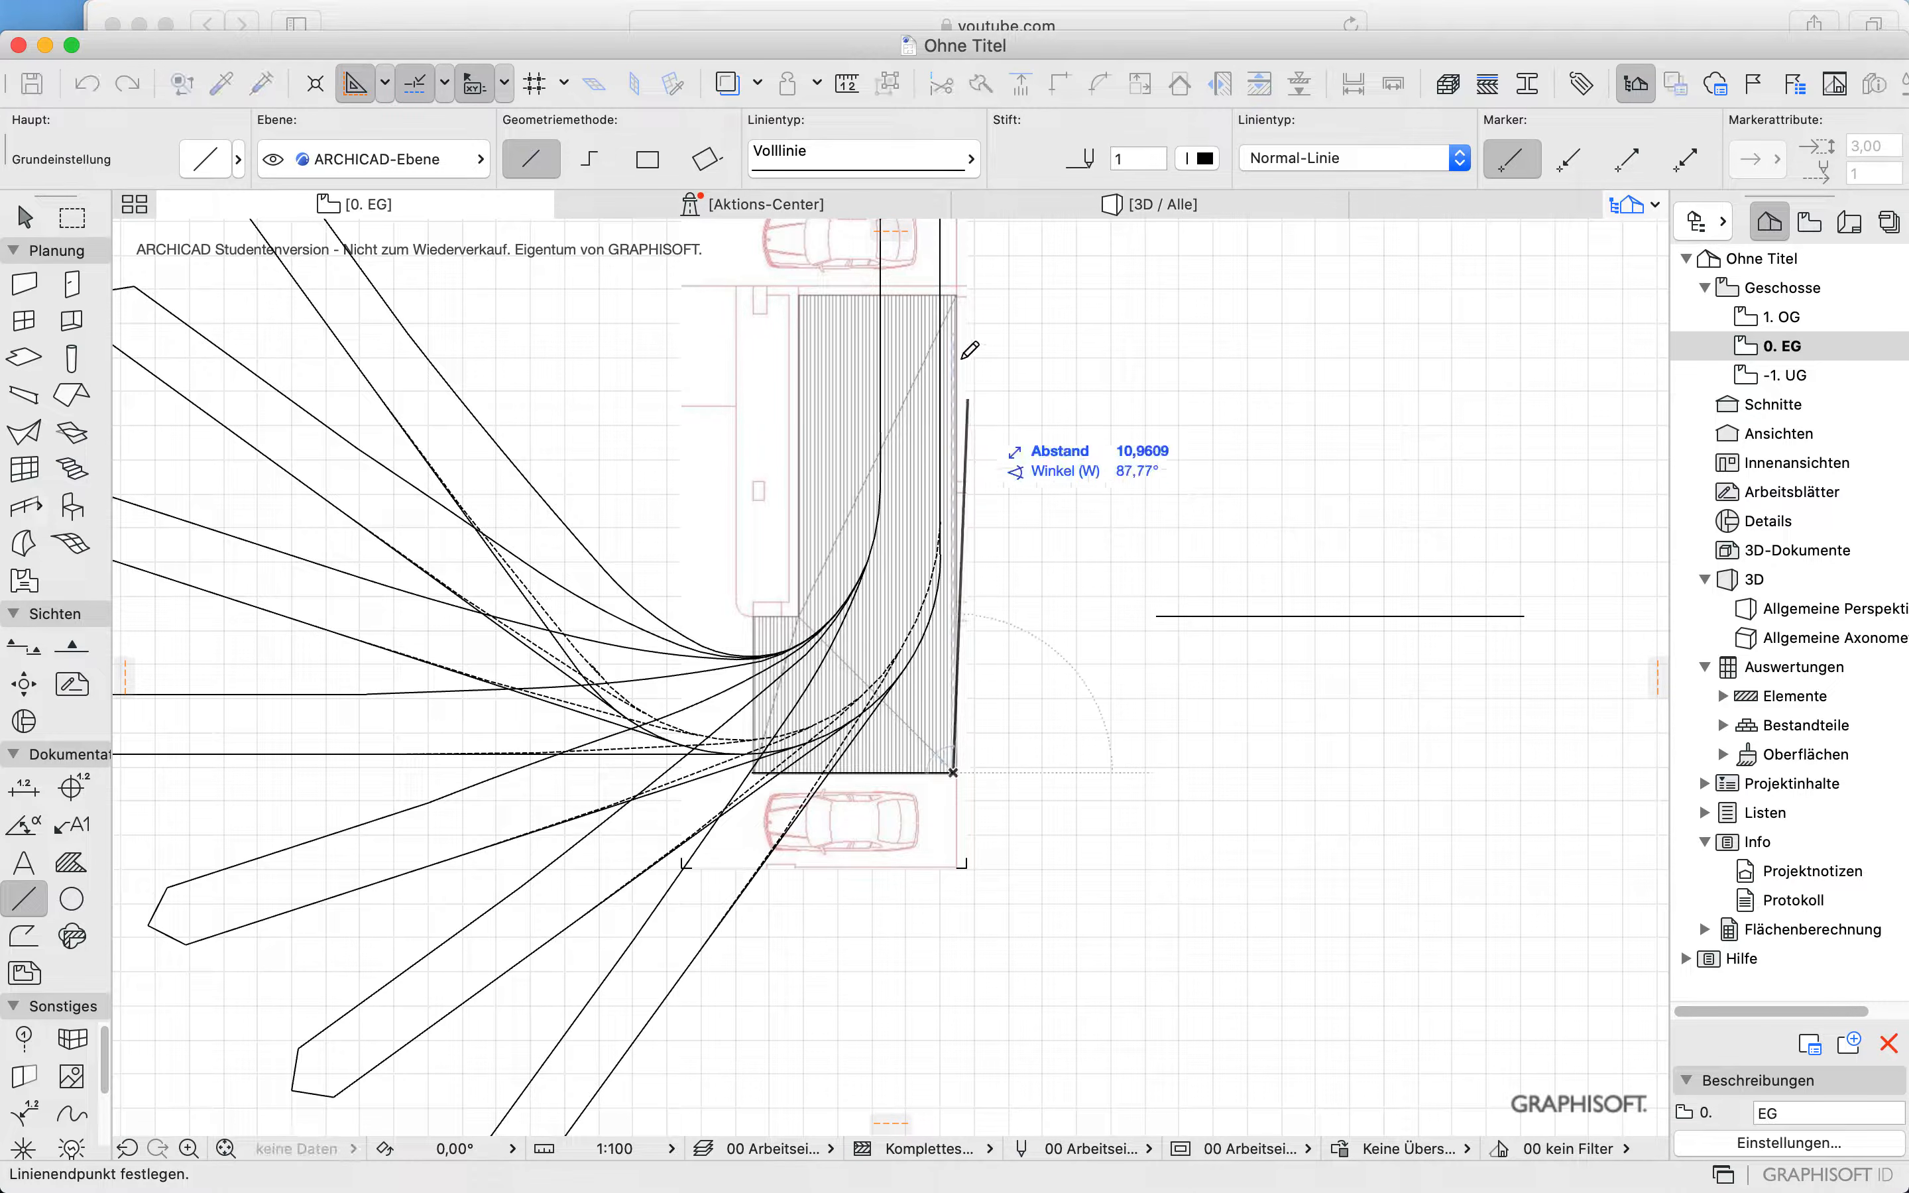
click(954, 300)
Step: Move the two outer-edge lines together into the empty area below the straightened inner-edge line
shift+click(954, 311)
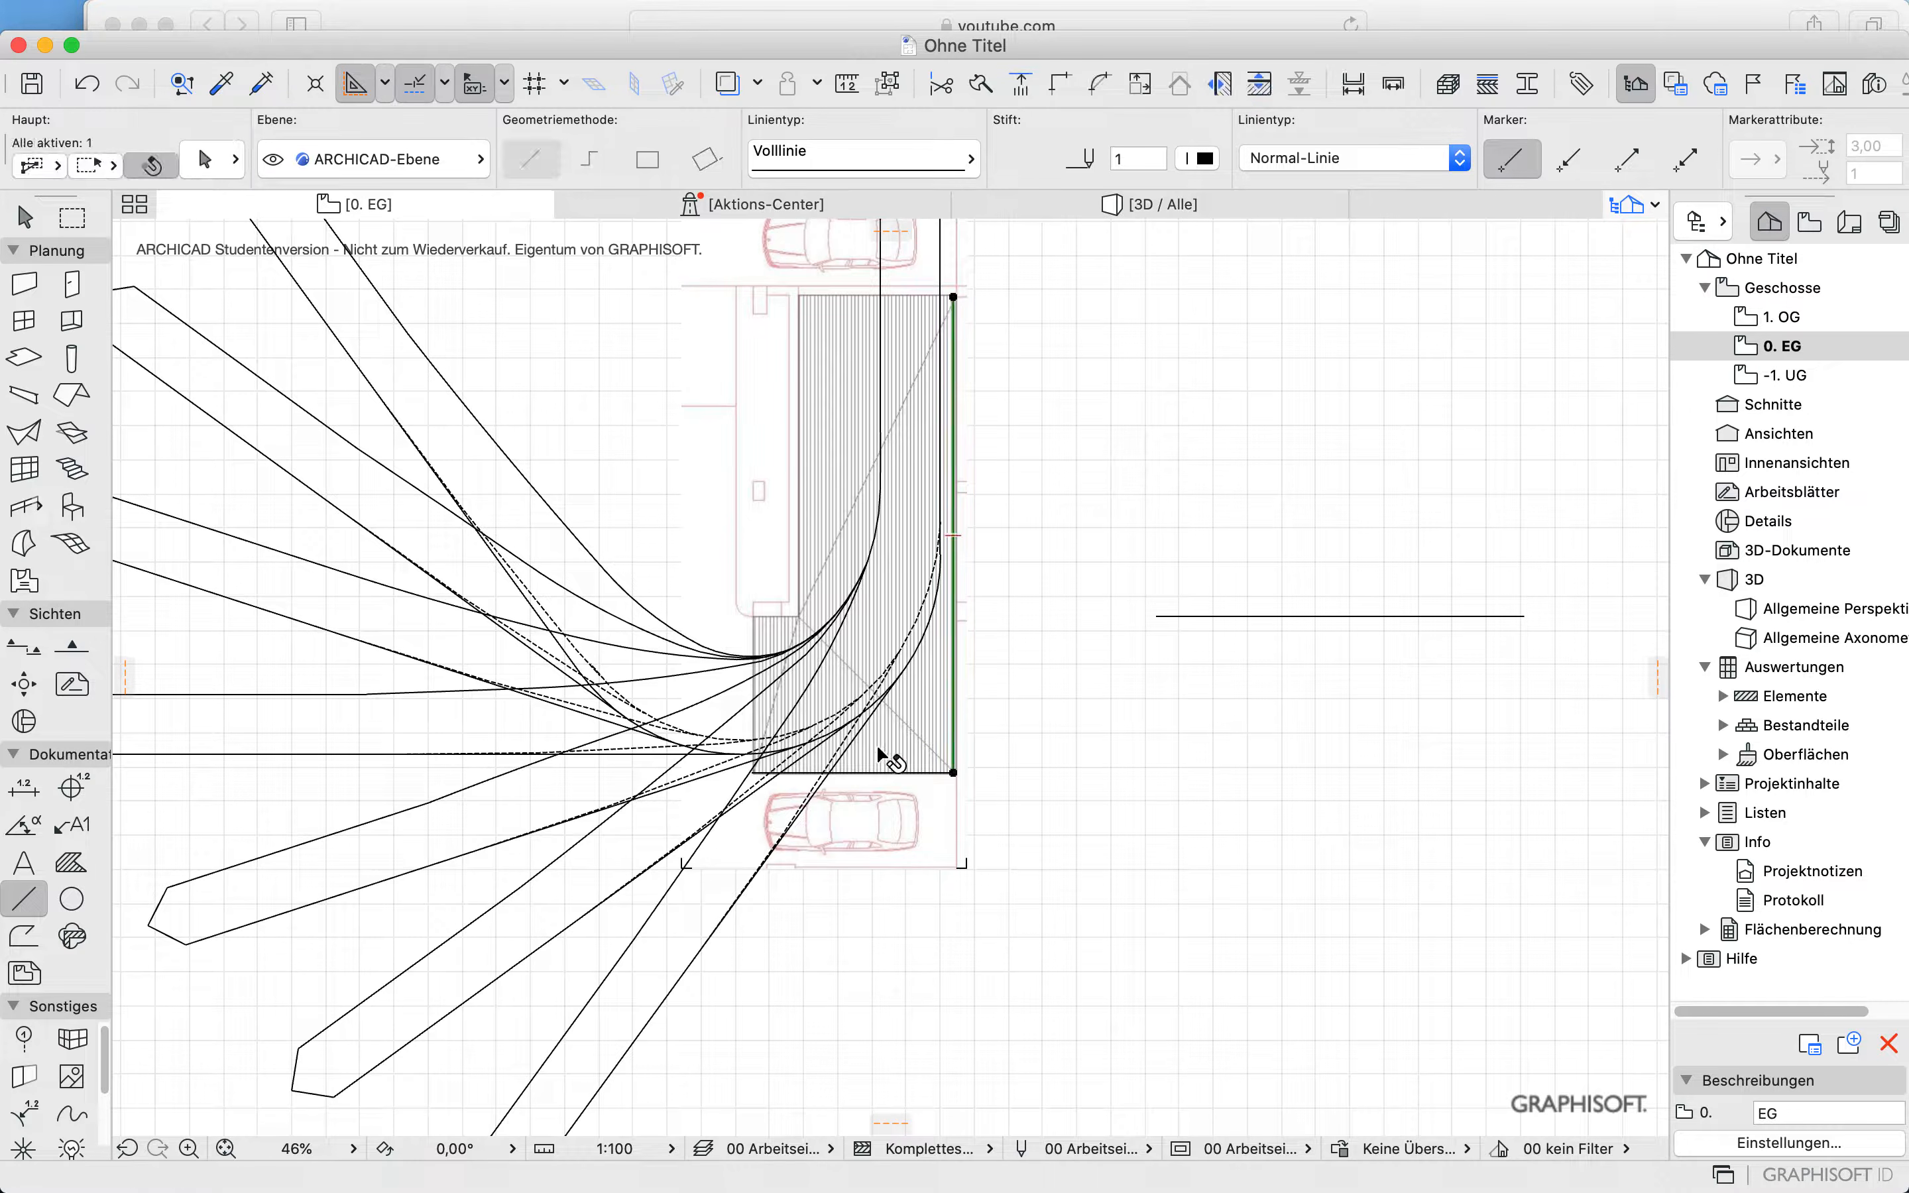
shift+click(847, 771)
drag(852, 771, 1248, 922)
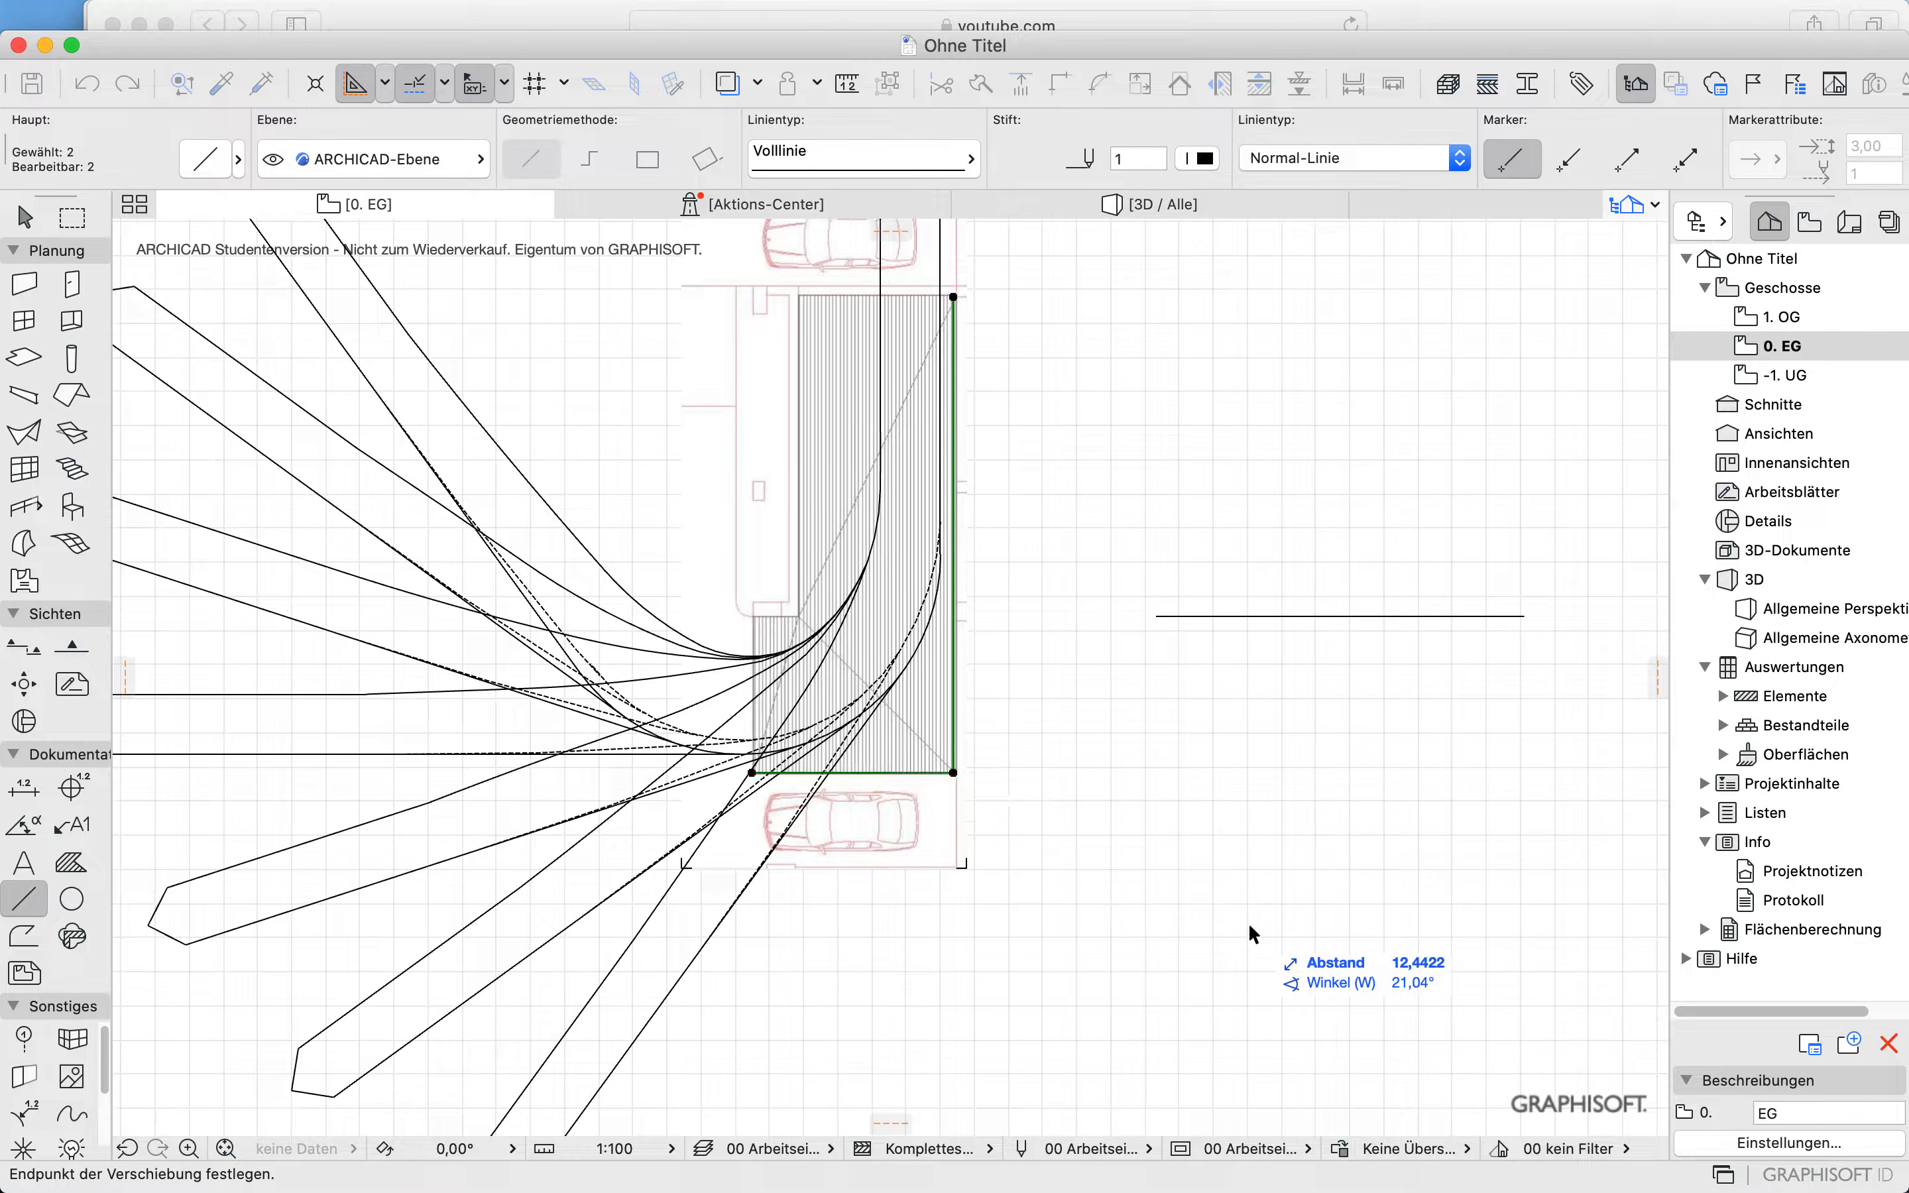
key(Escape)
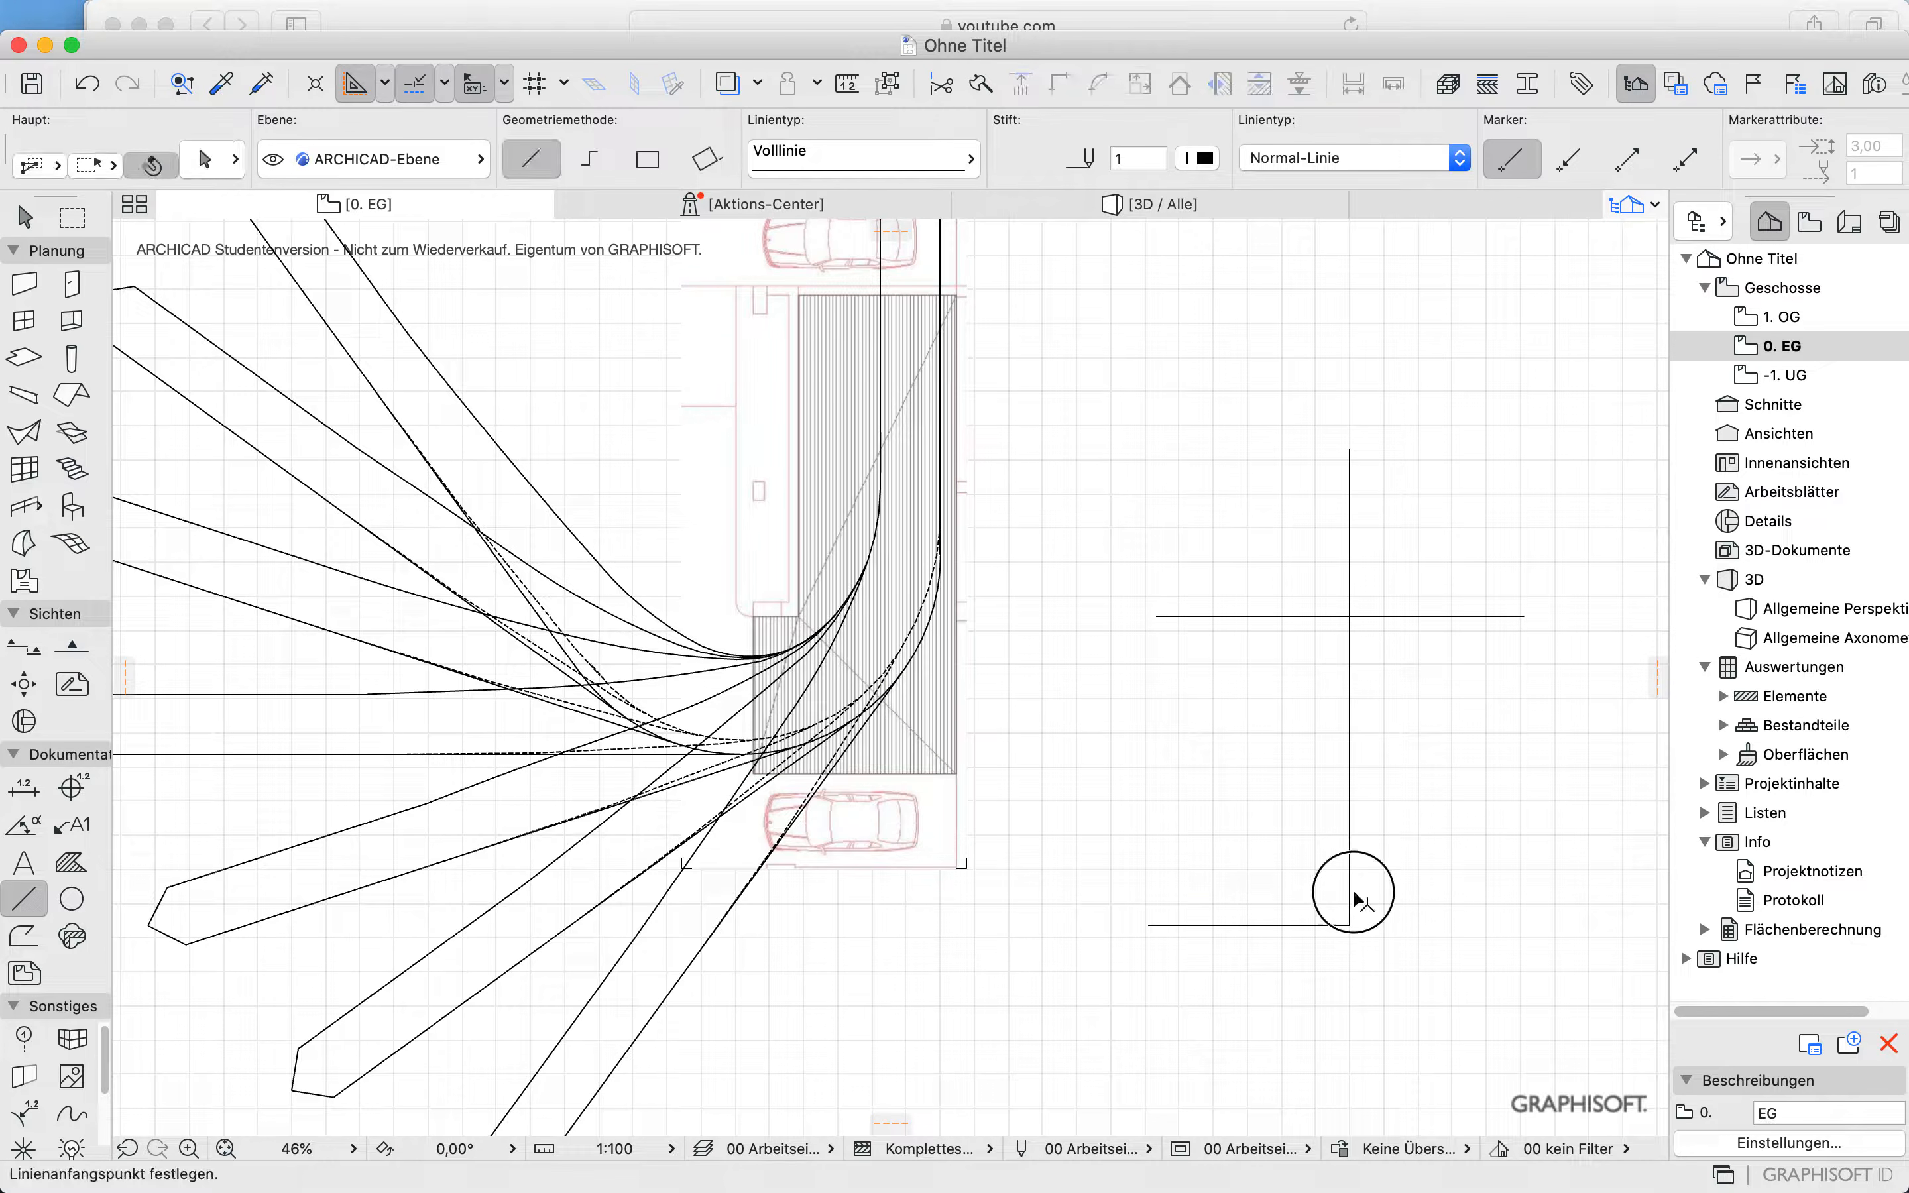
Step: Rotate the moved outer vertical line about its lower end by -90° so it extends the lower horizontal line
shift+click(1350, 896)
key(super+e)
click(1350, 925)
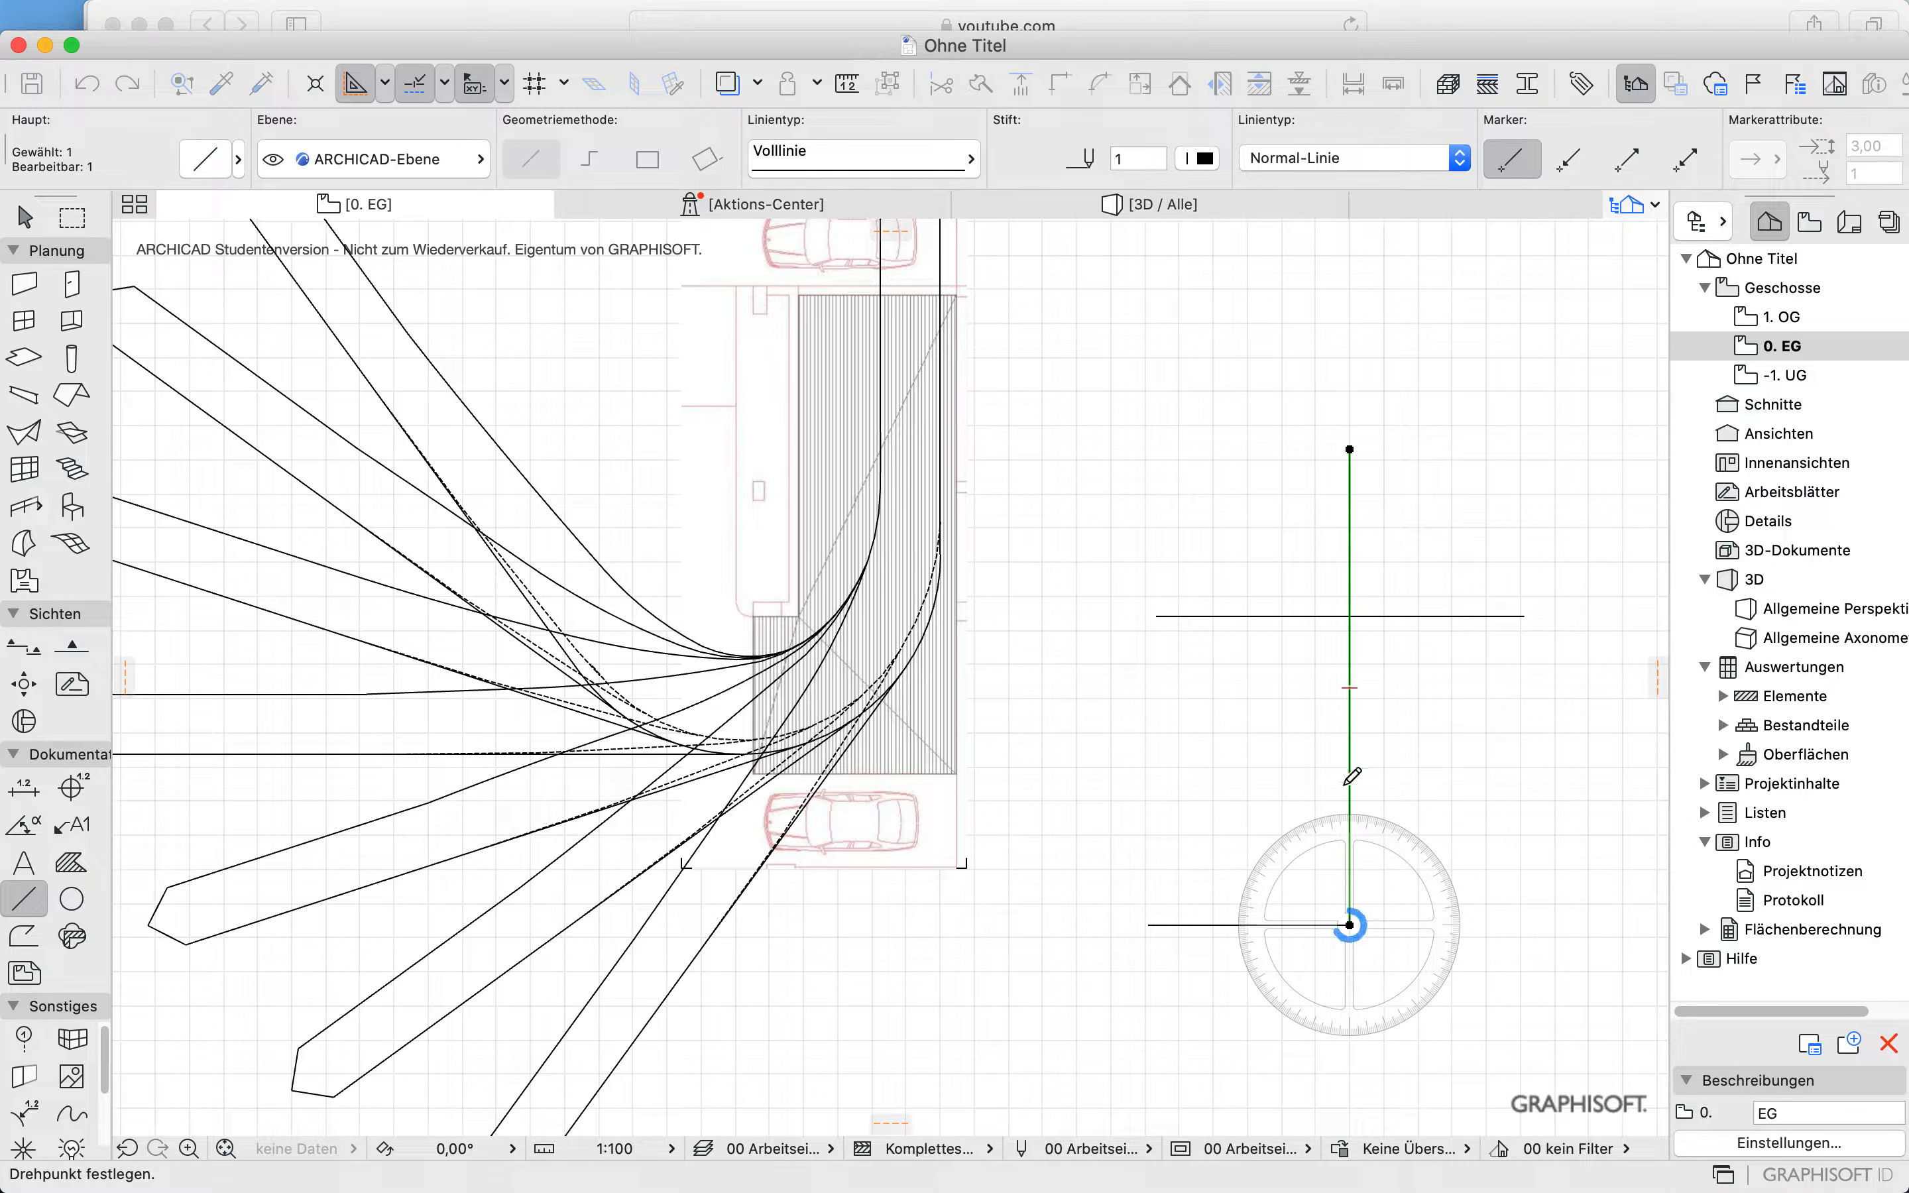
click(1349, 696)
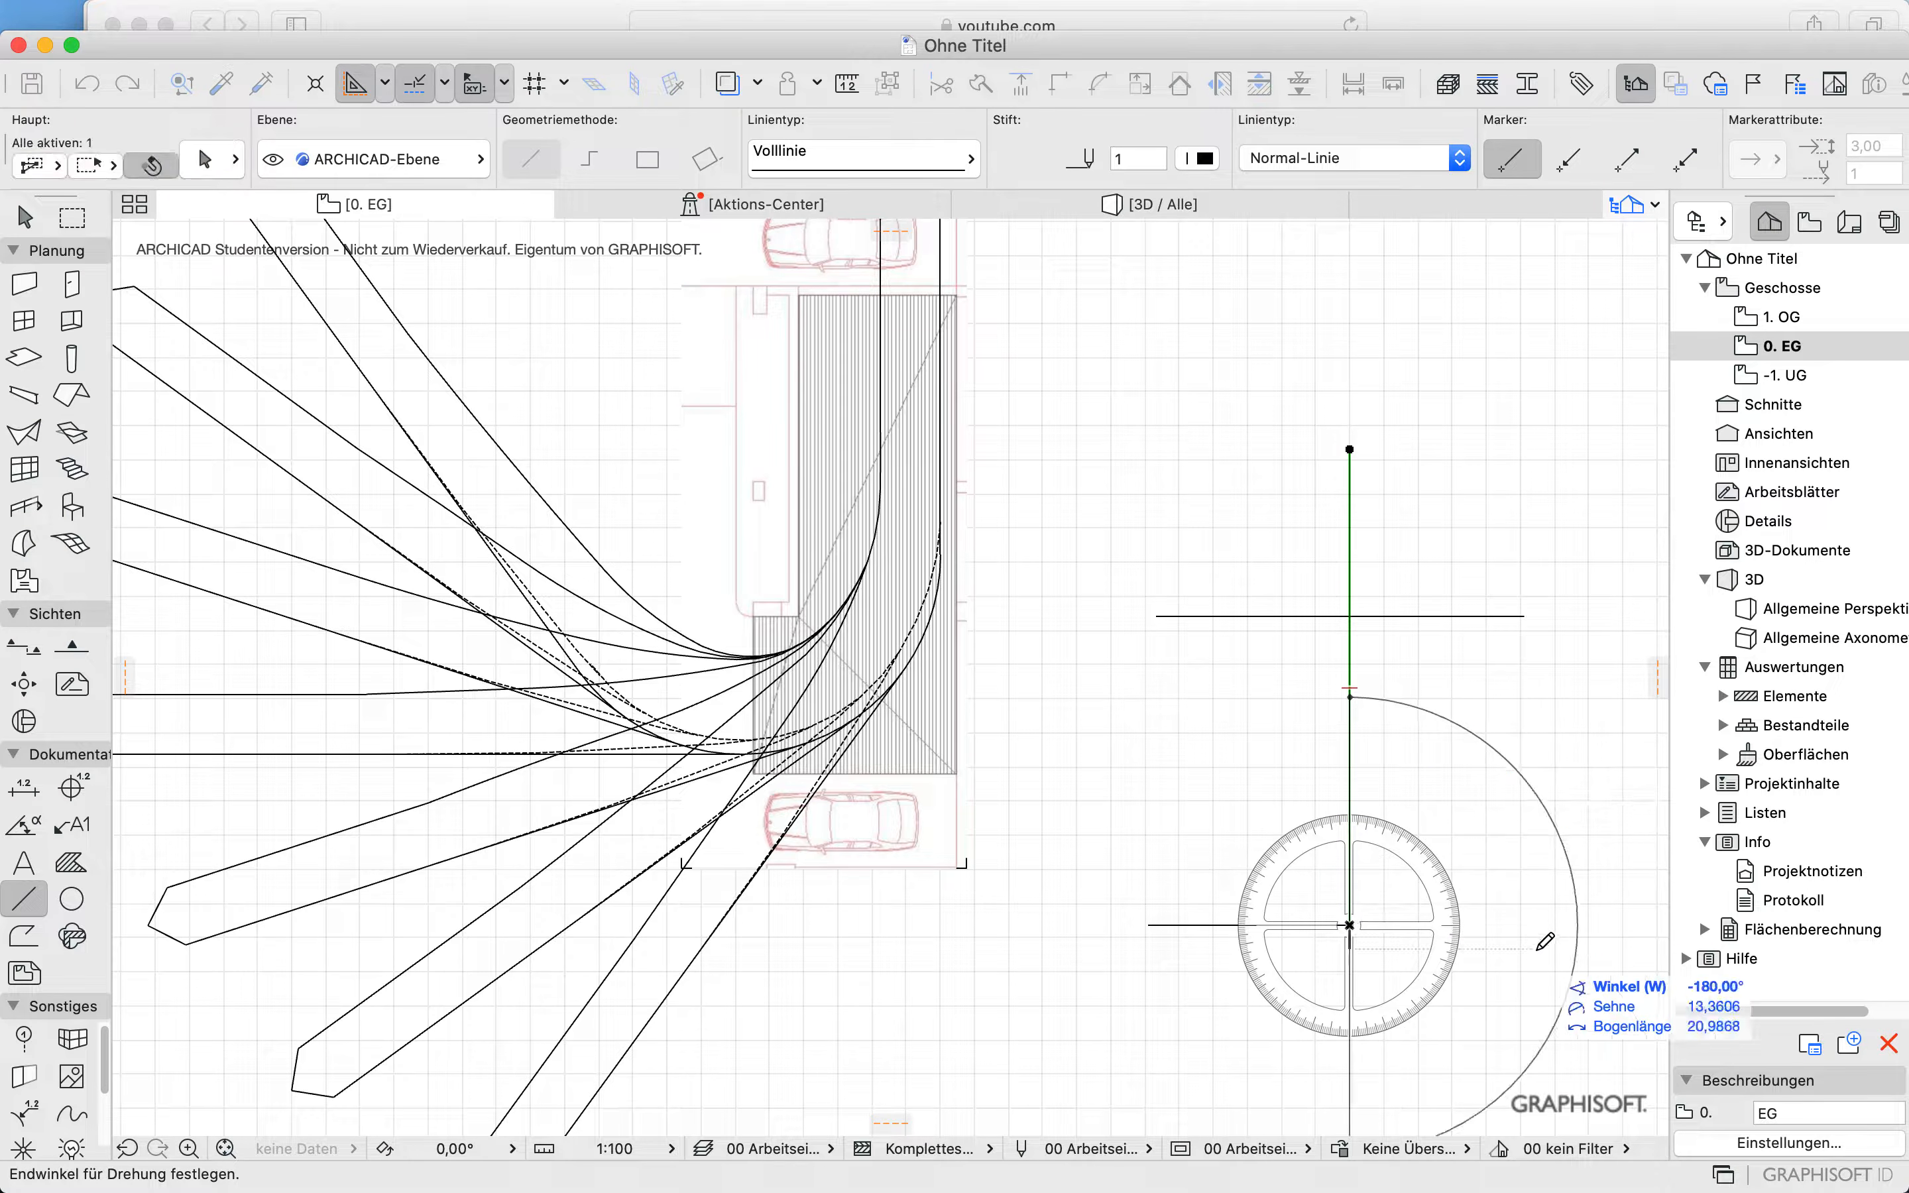
click(1552, 924)
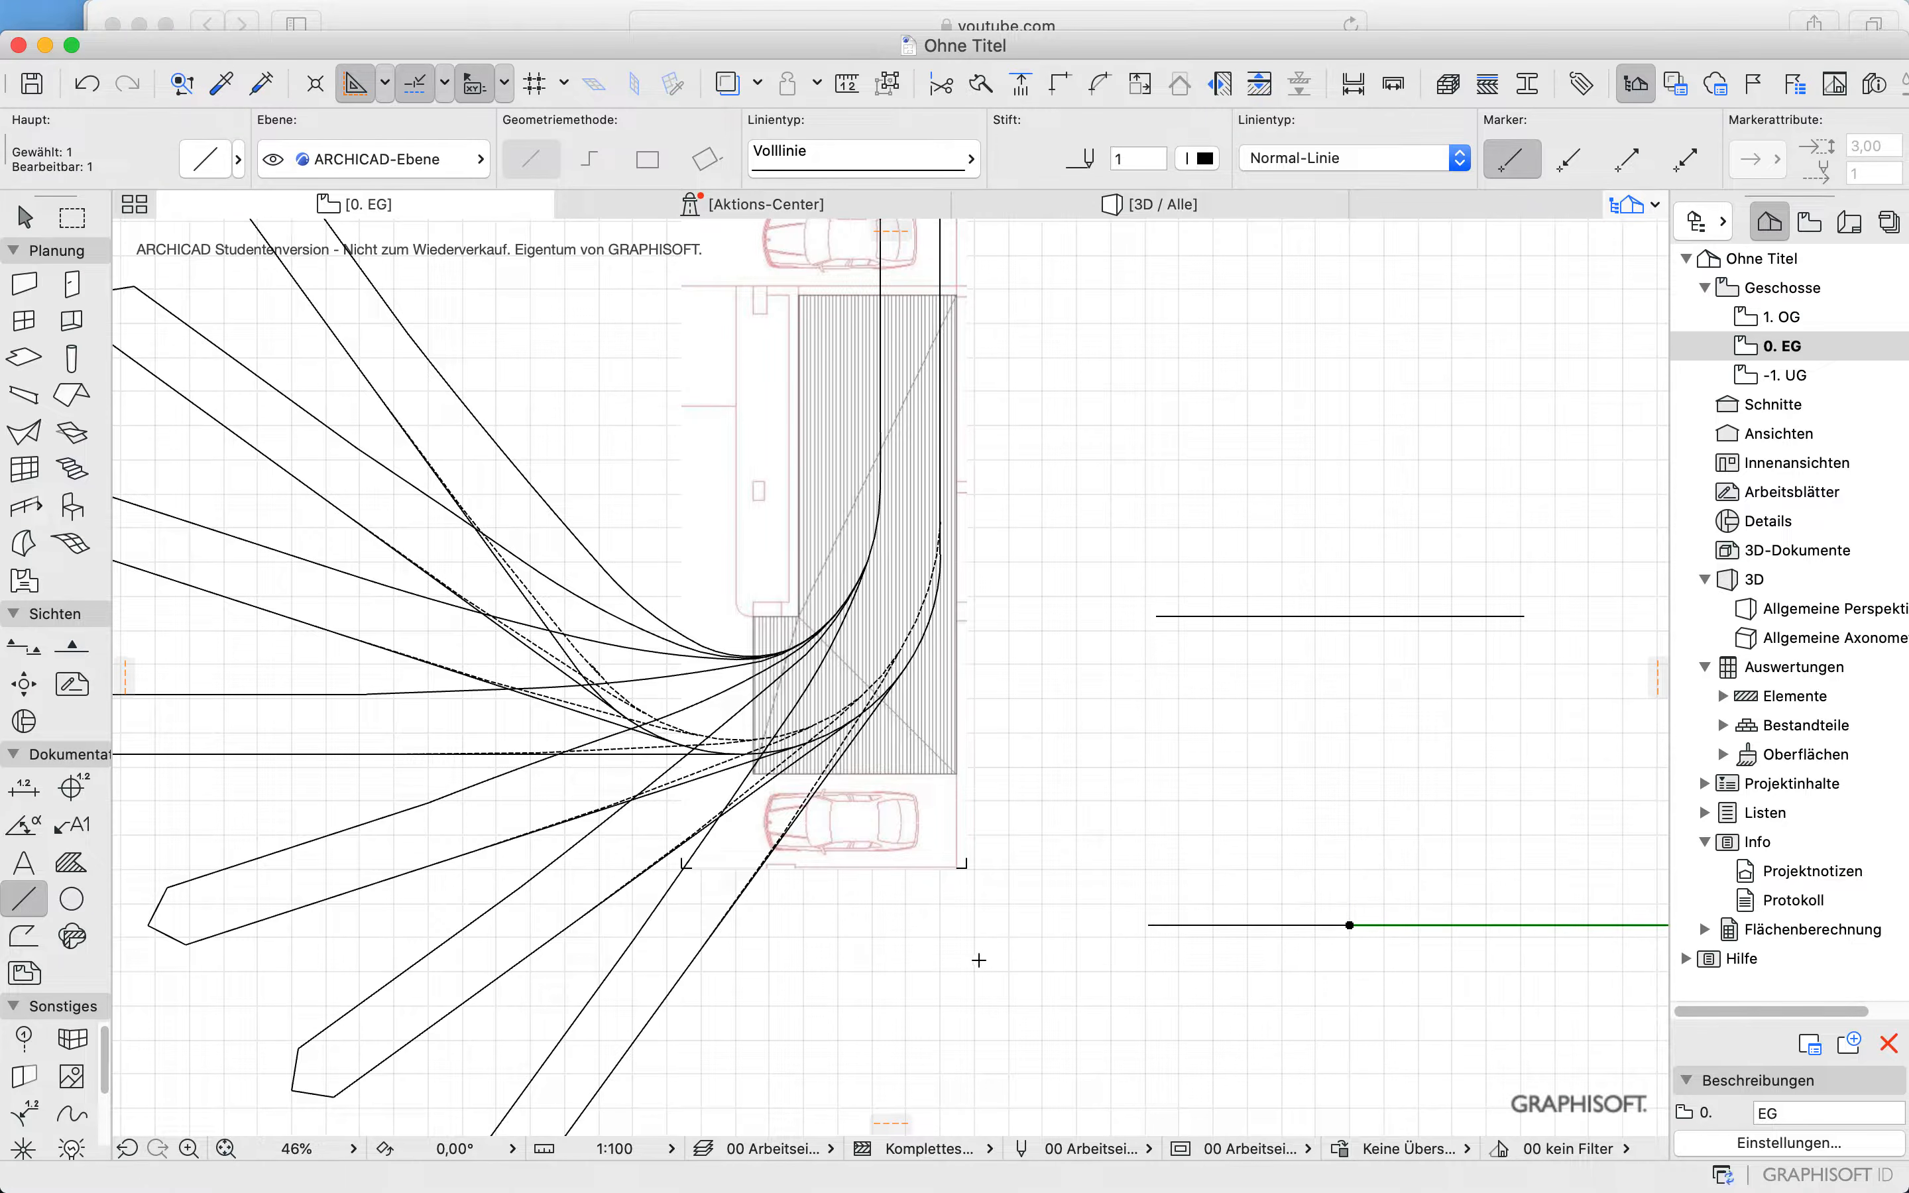
Step: Move the two outer-edge lines horizontally so their left end aligns below the left end of the upper line
click(24, 216)
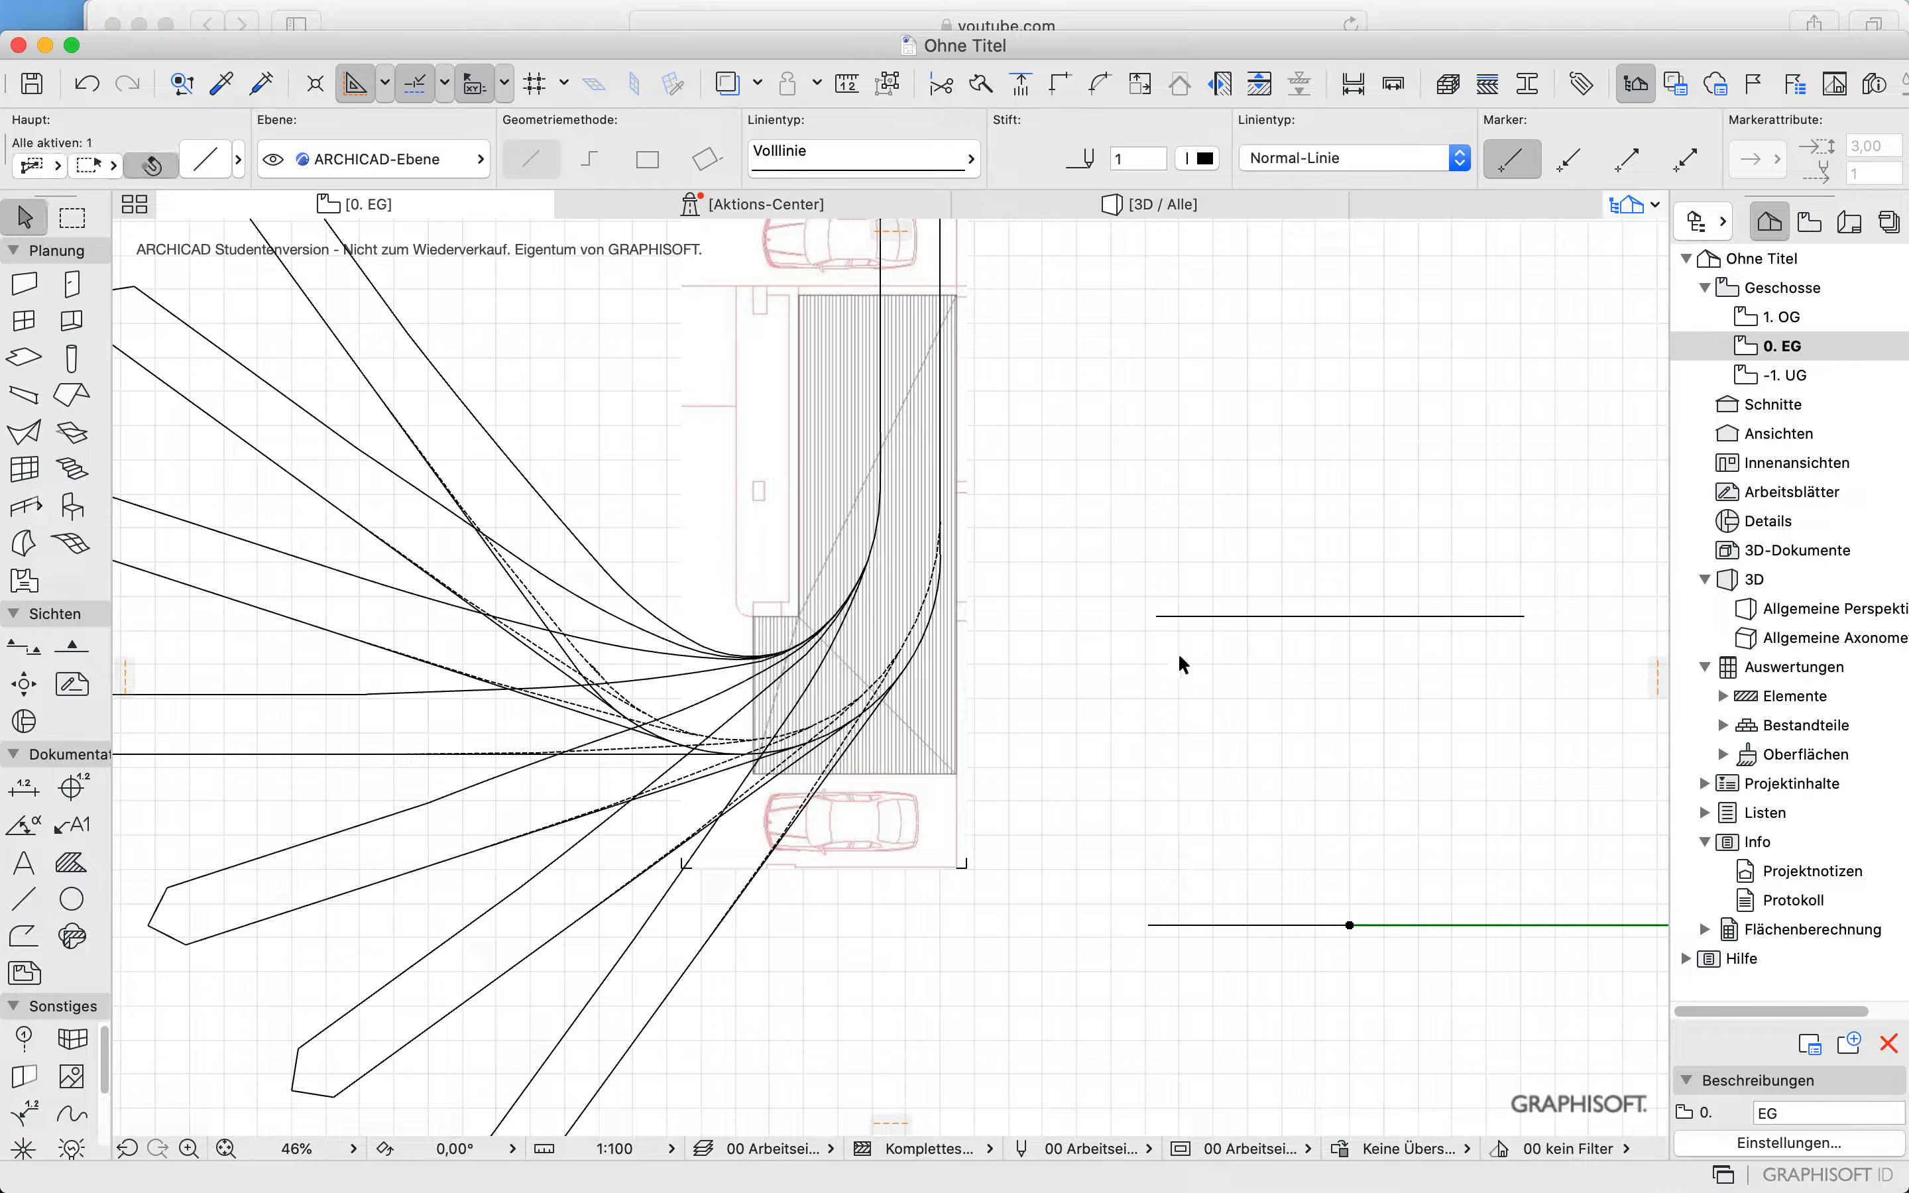
drag(1442, 804, 1305, 945)
key(super+d)
click(1149, 927)
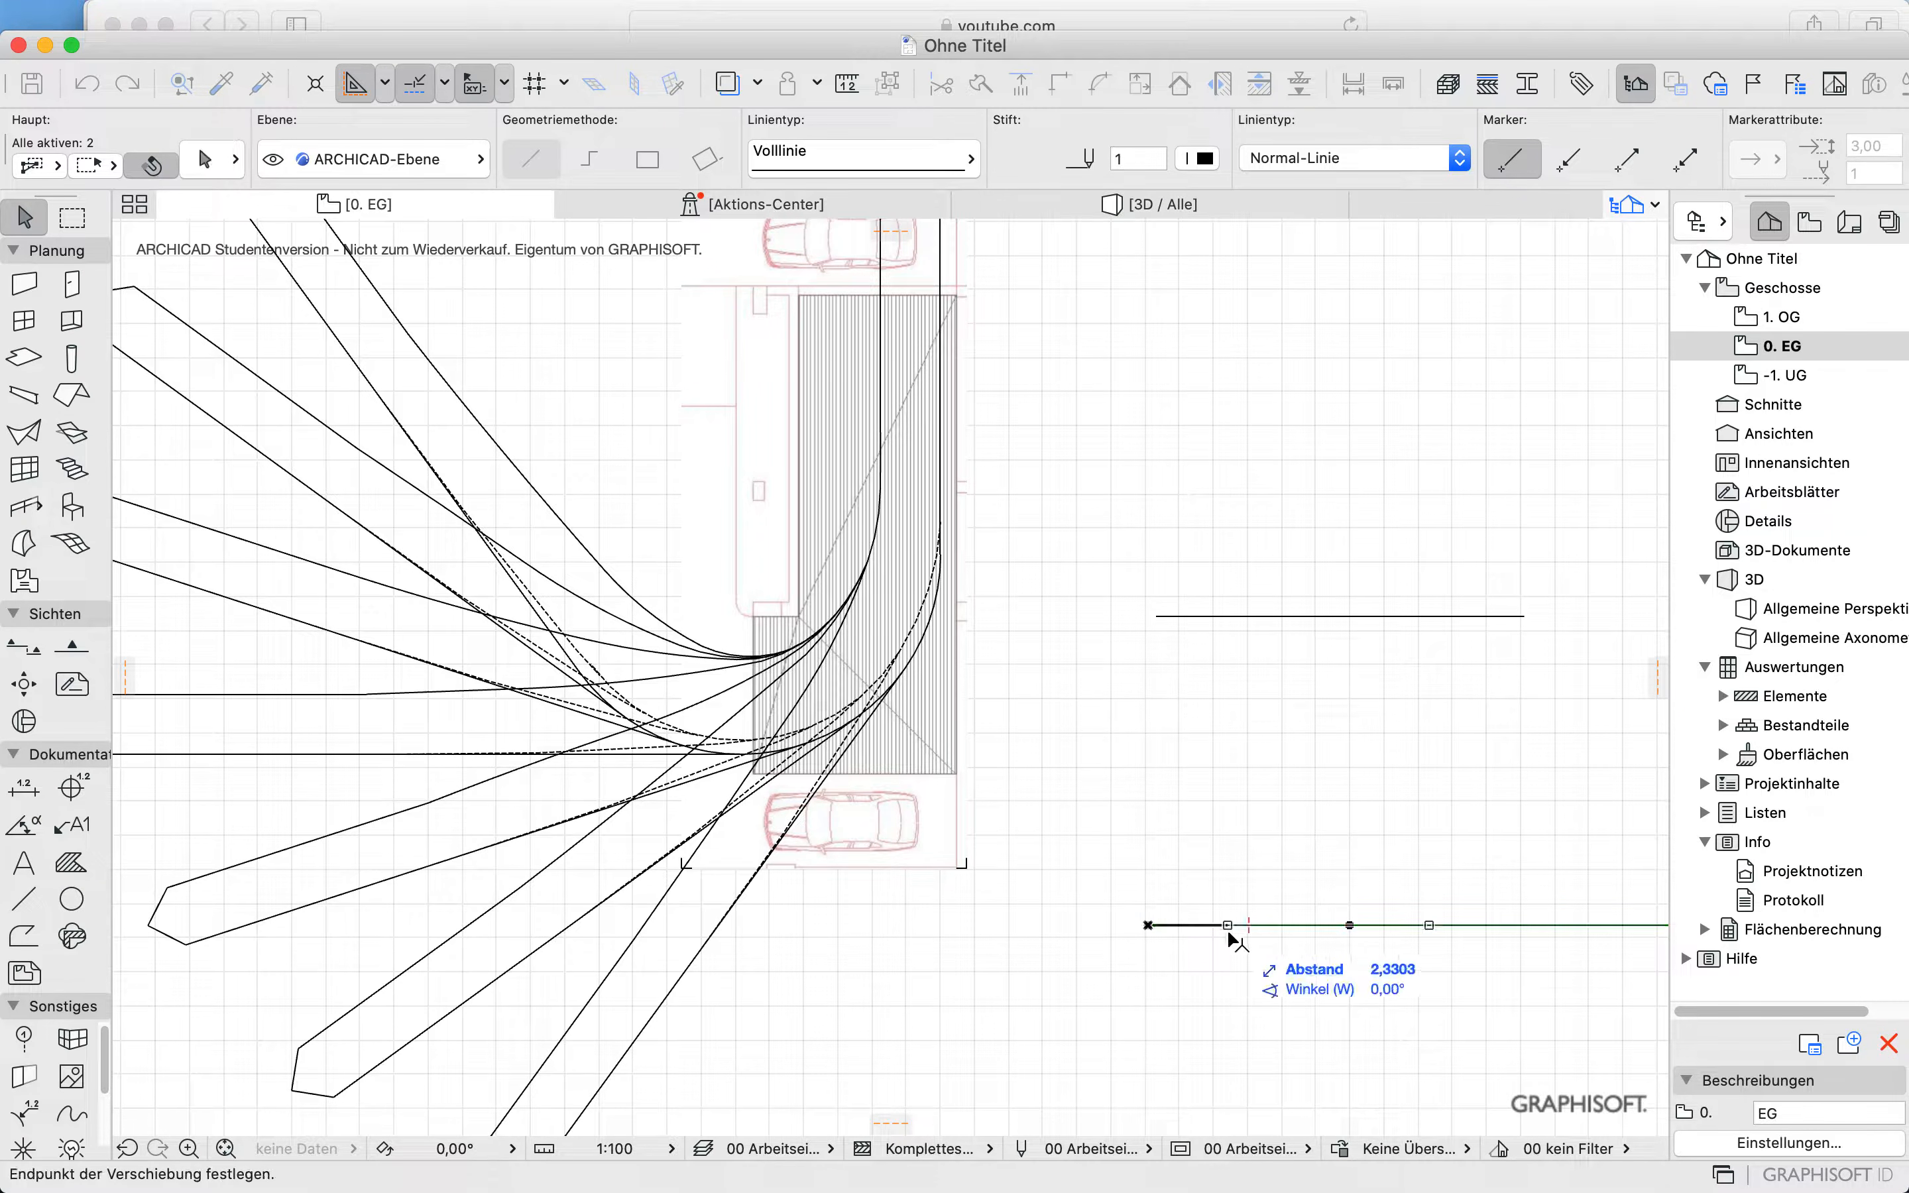
click(1157, 618)
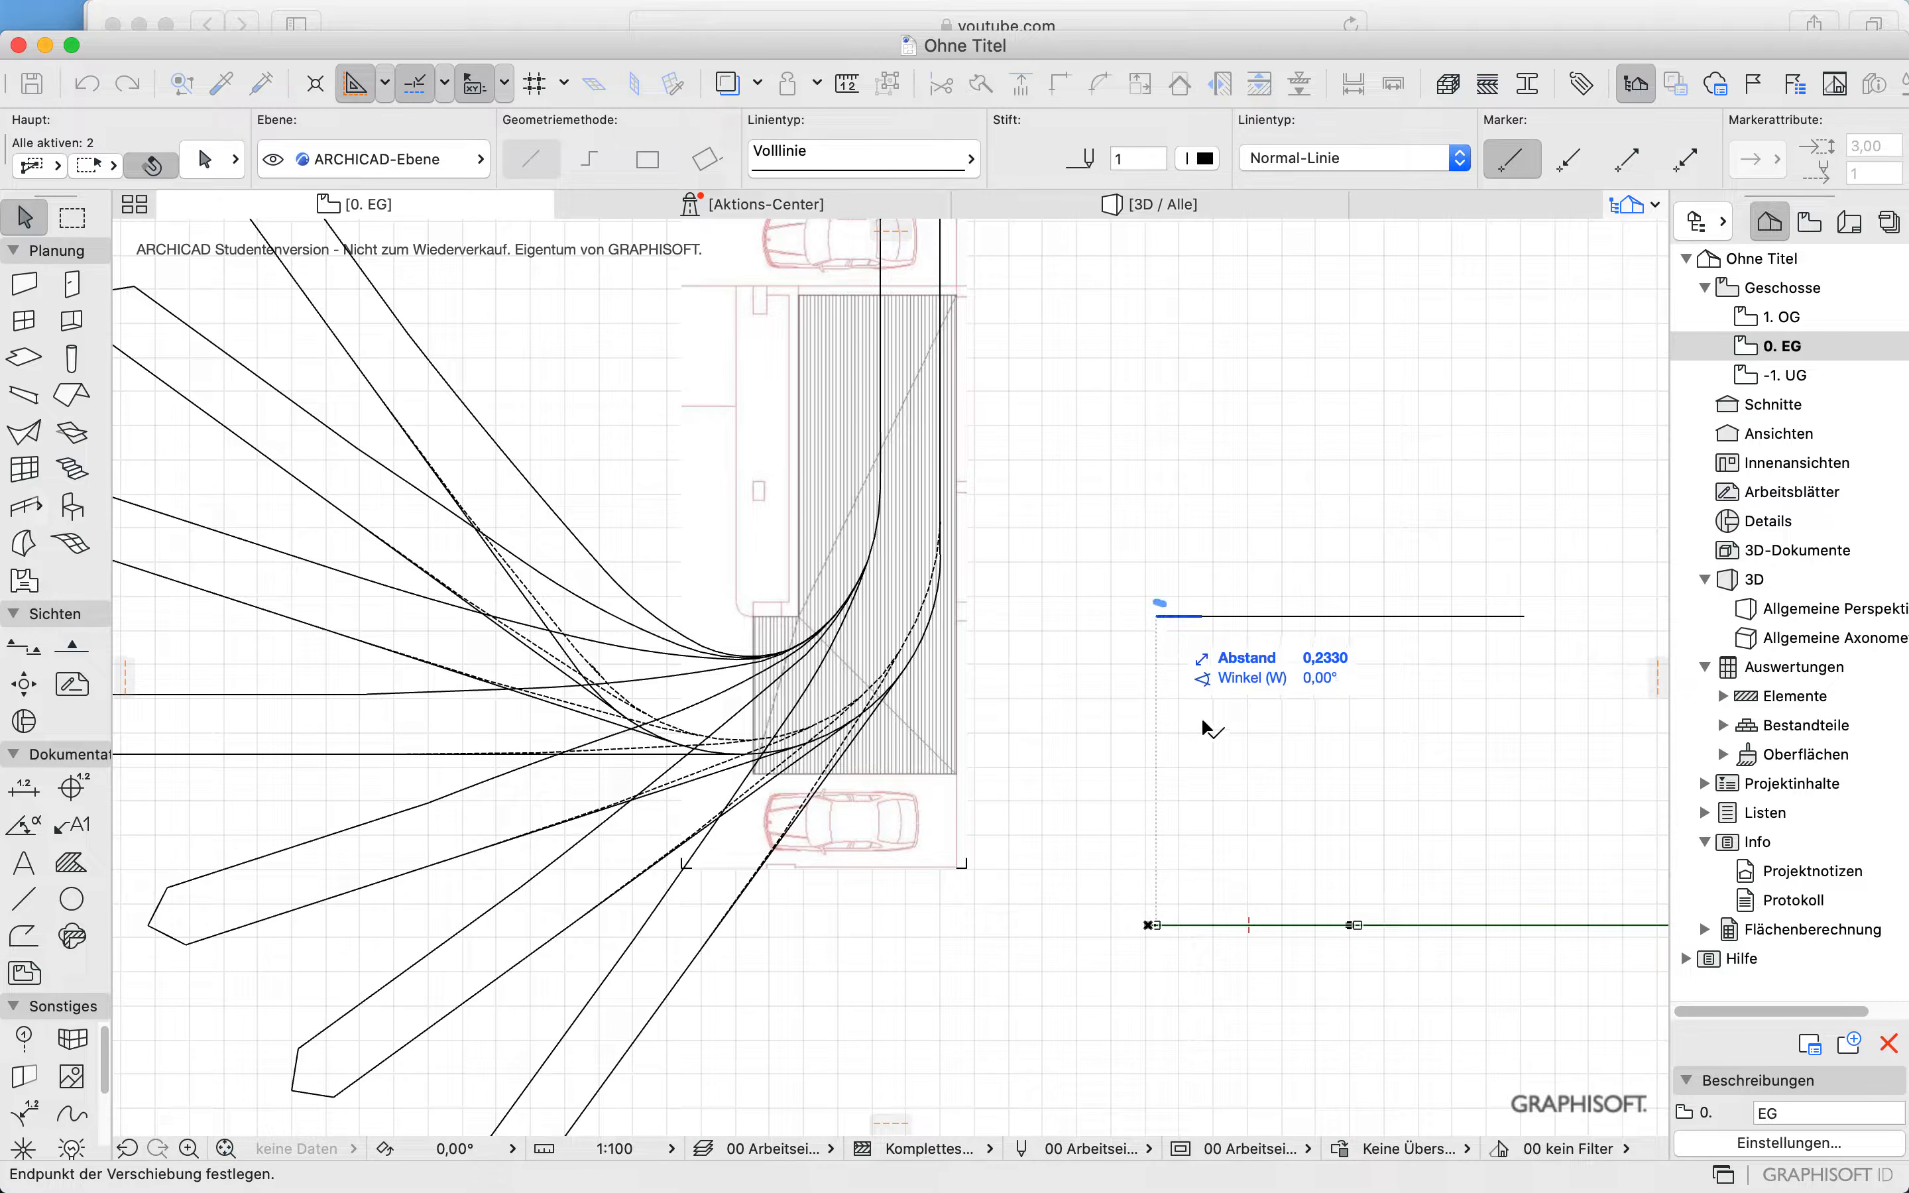
middle_drag(1171, 744, 556, 702)
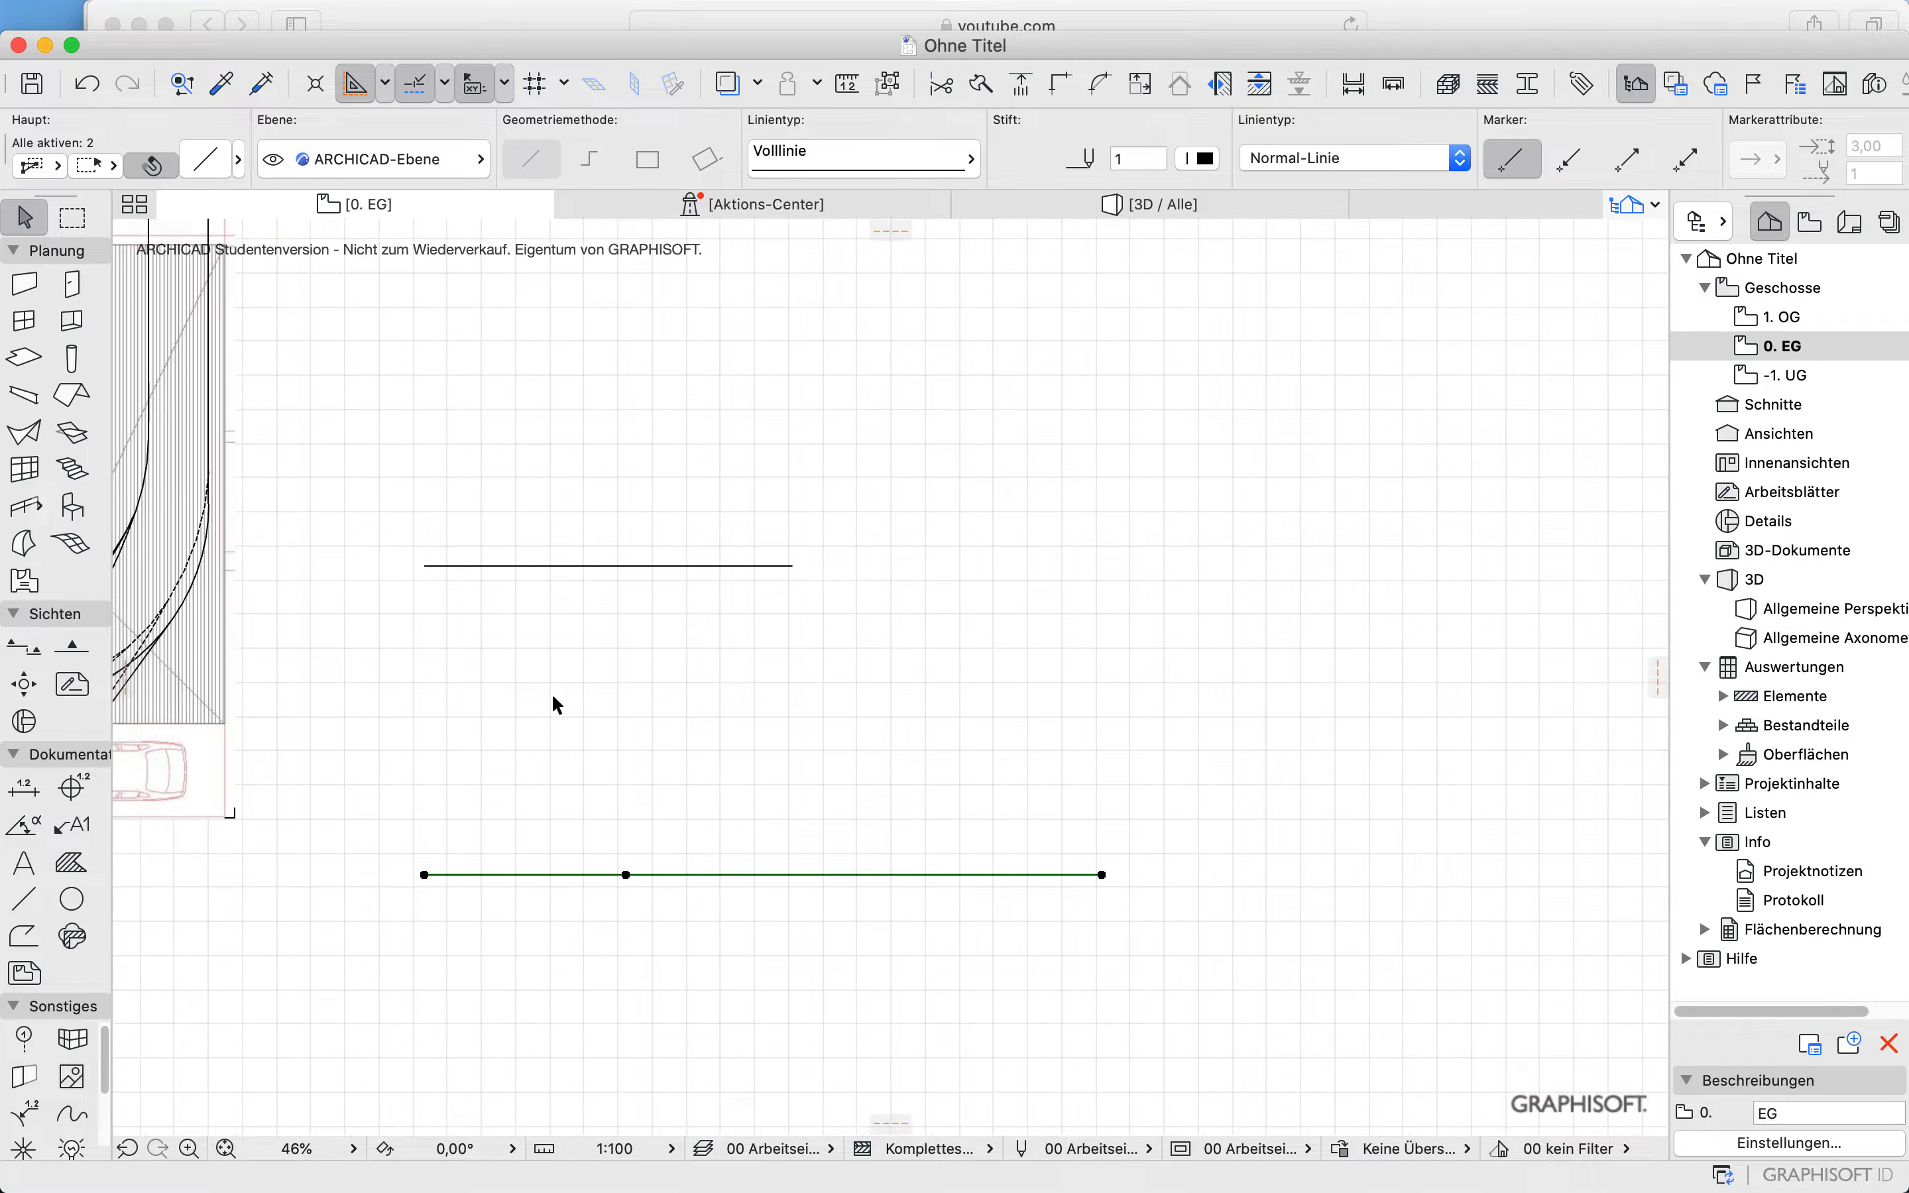
click(1120, 705)
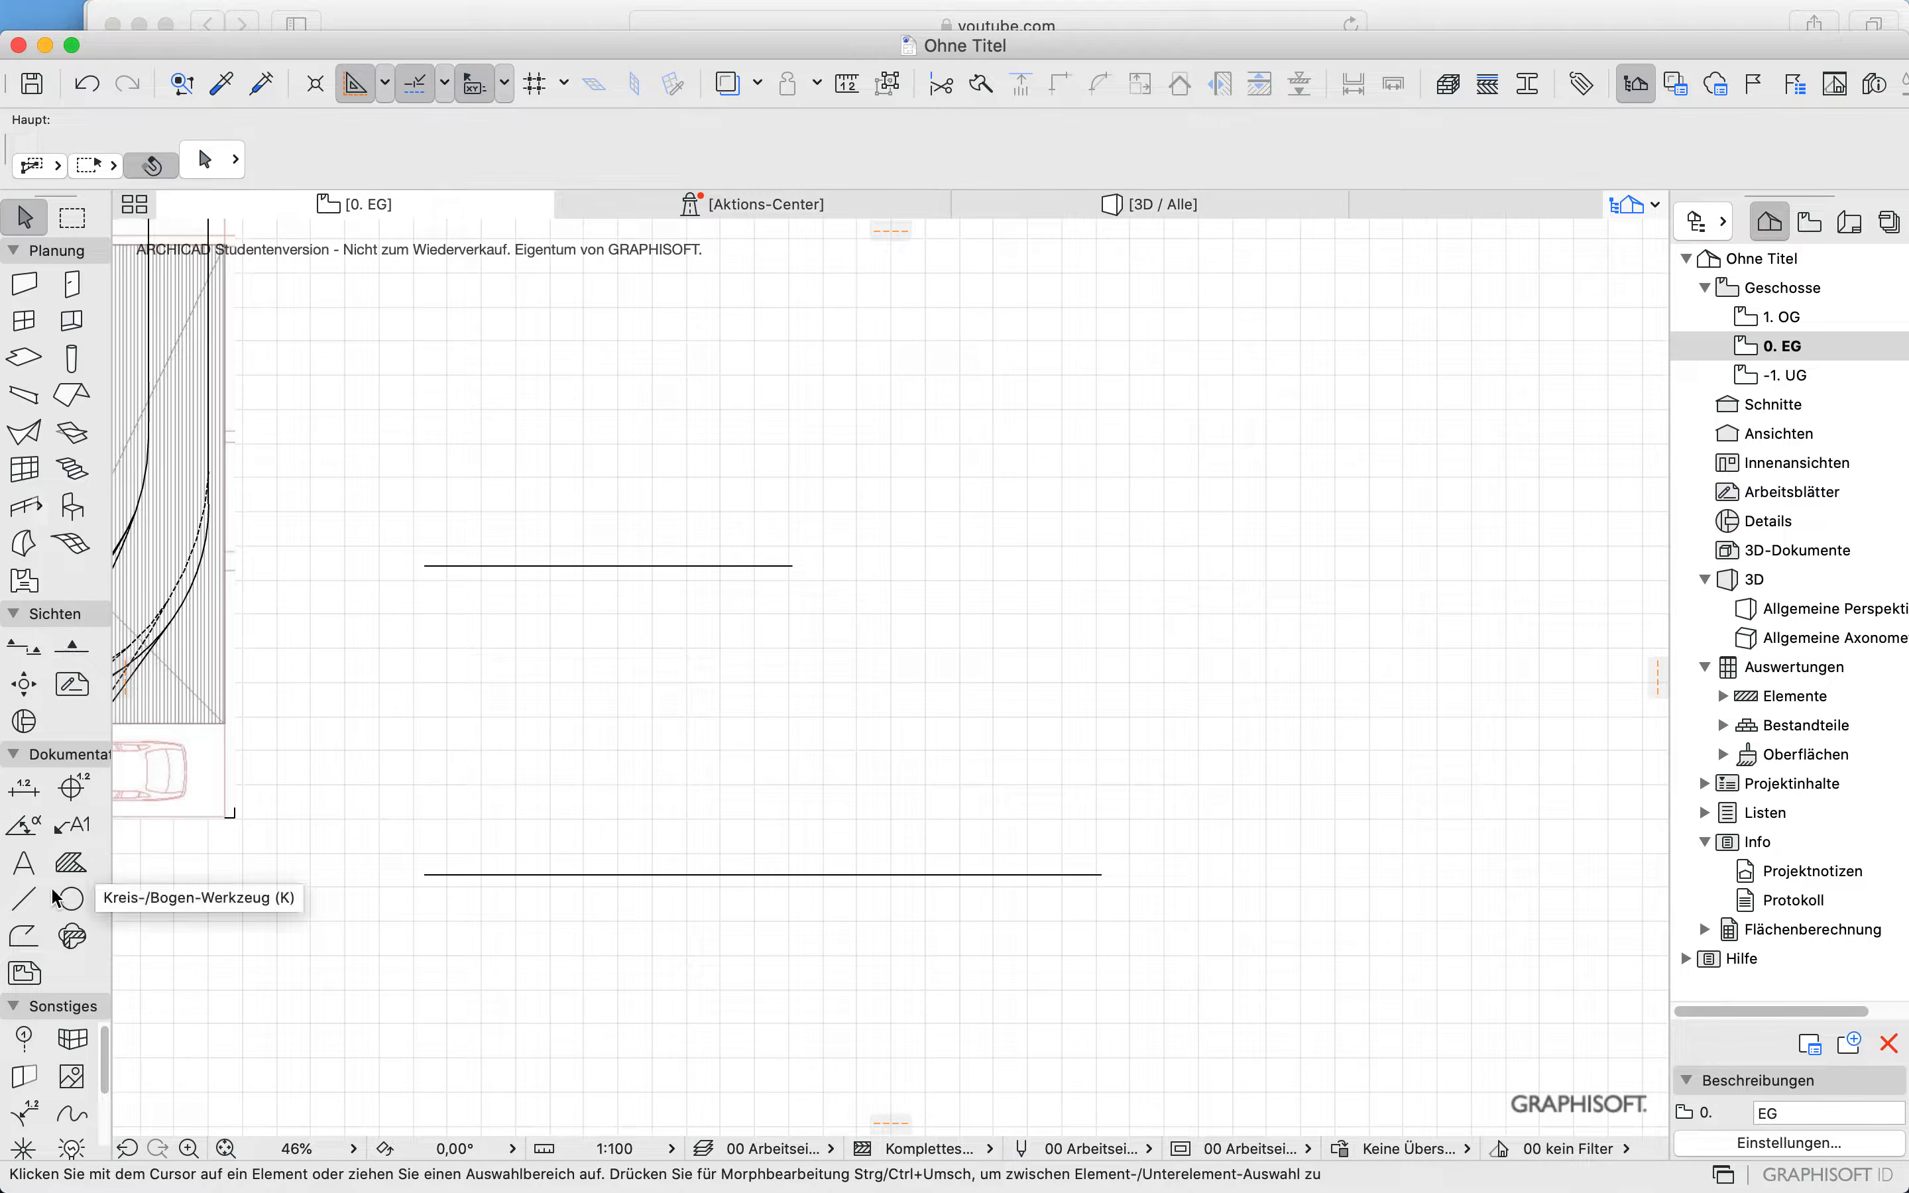
right_click(23, 898)
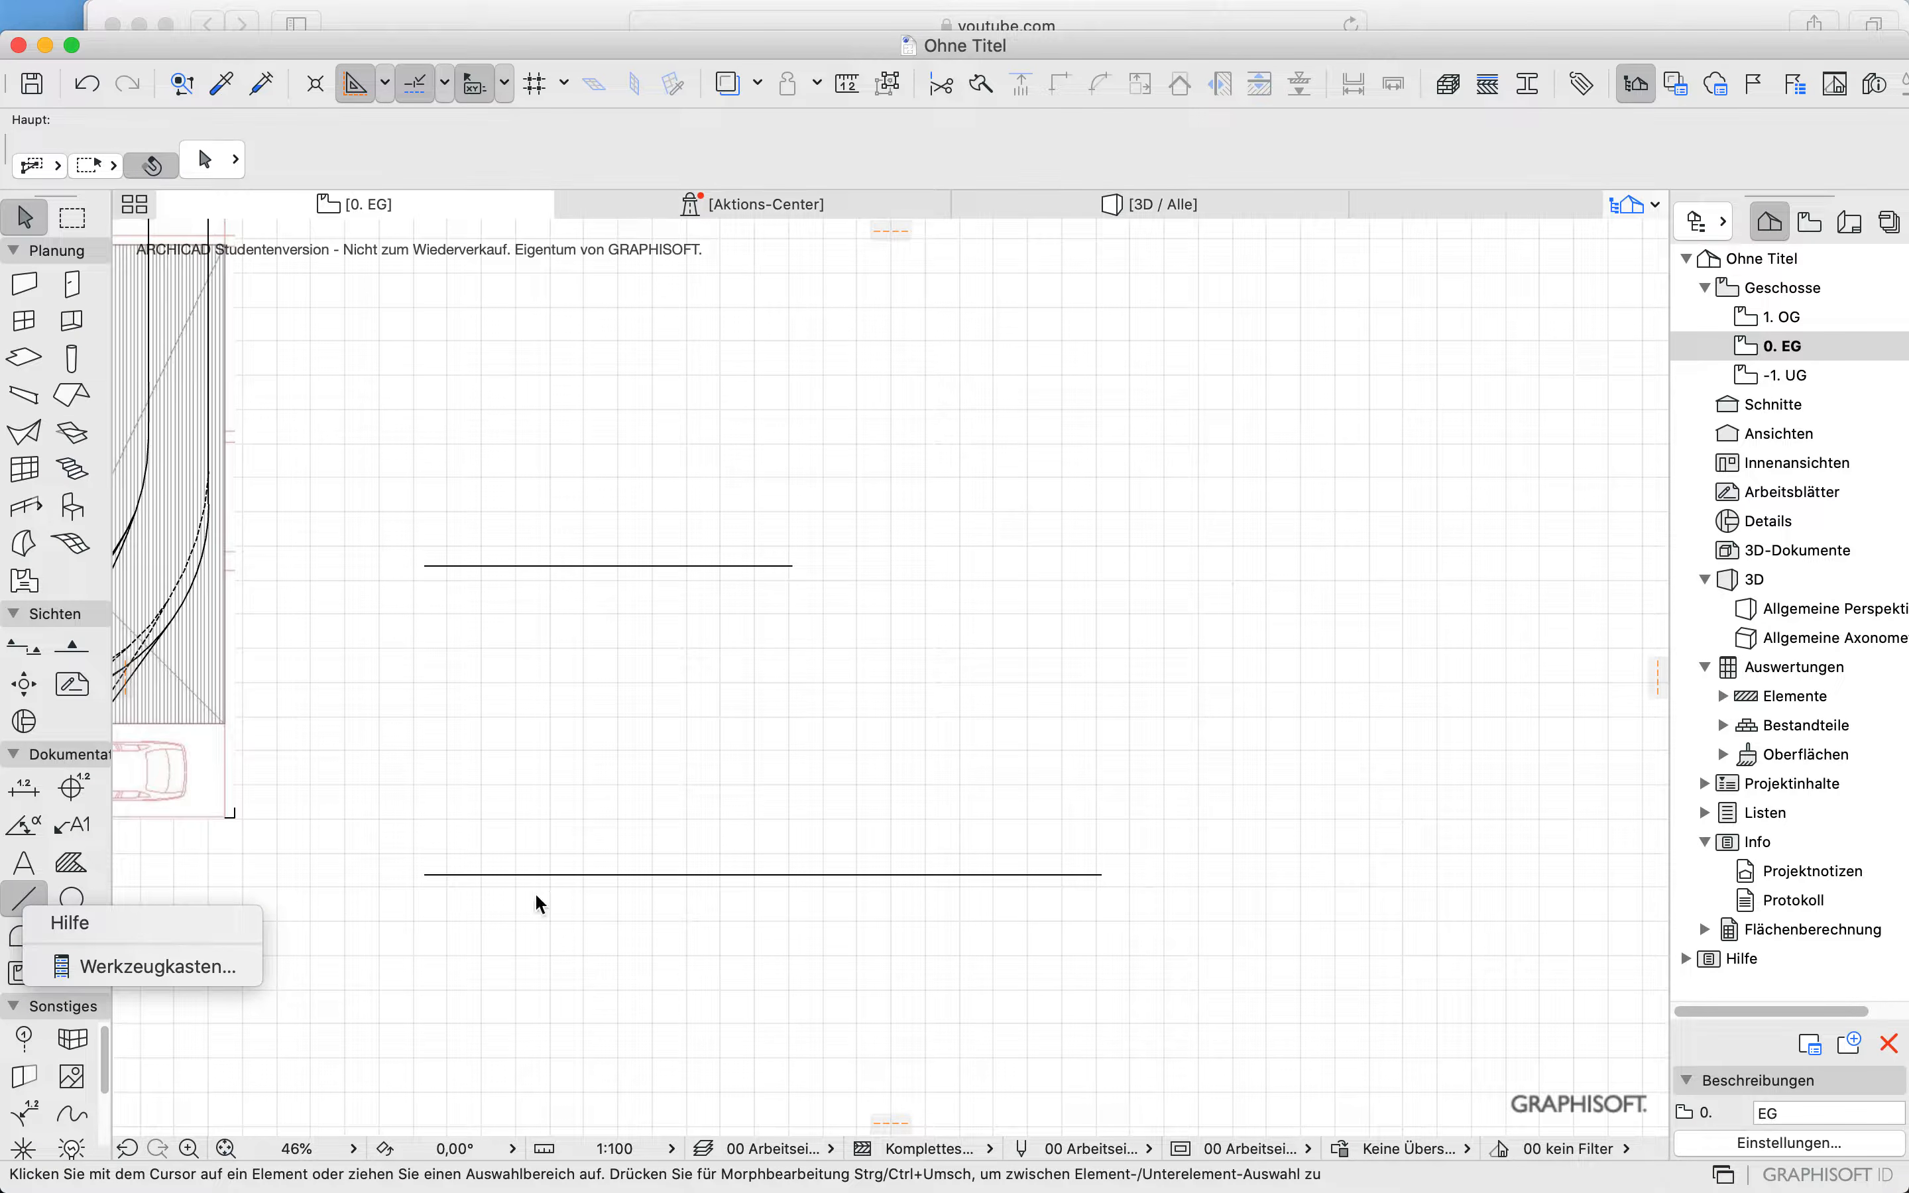
click(1093, 845)
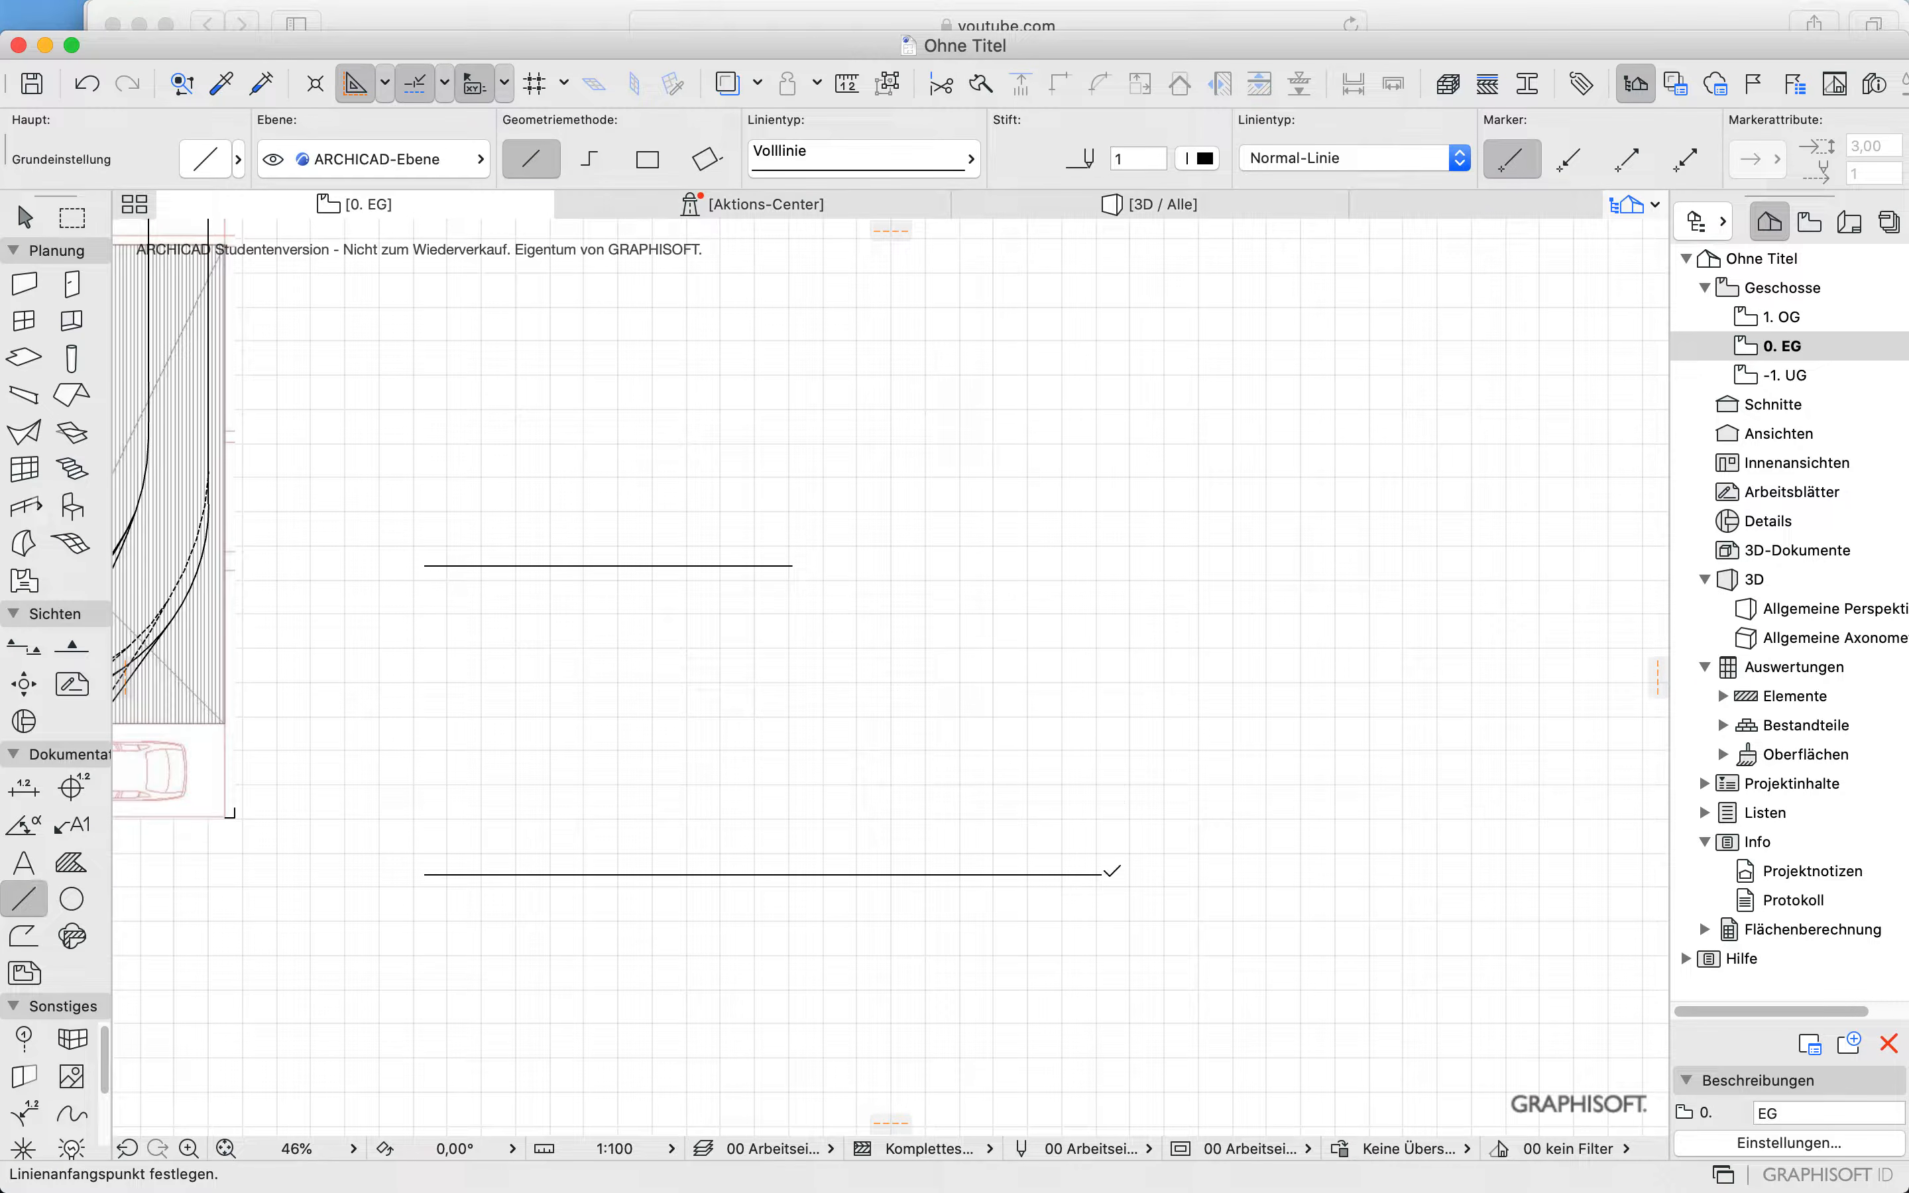
click(1102, 874)
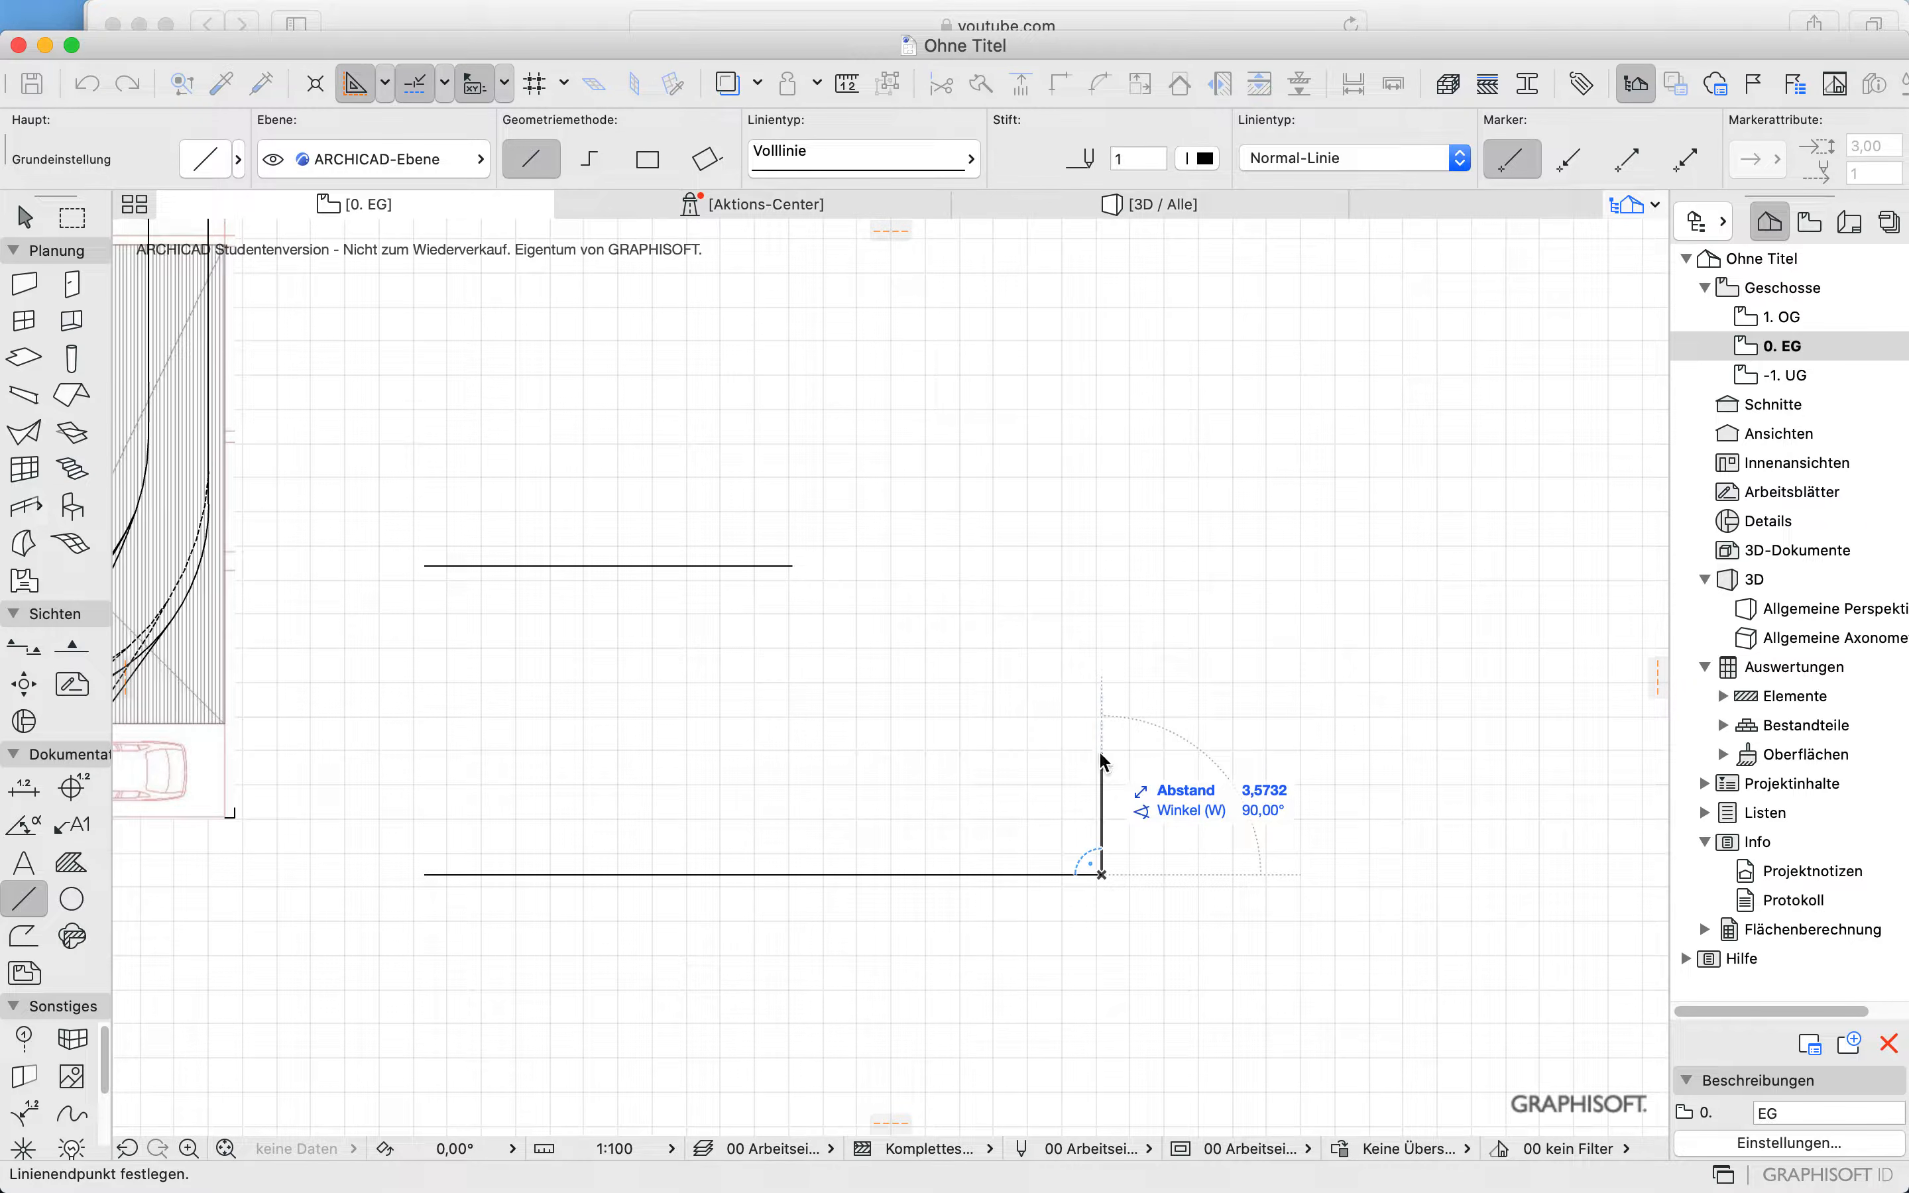
key(Tab)
text(3)
key(Escape)
key(Escape)
key(Escape)
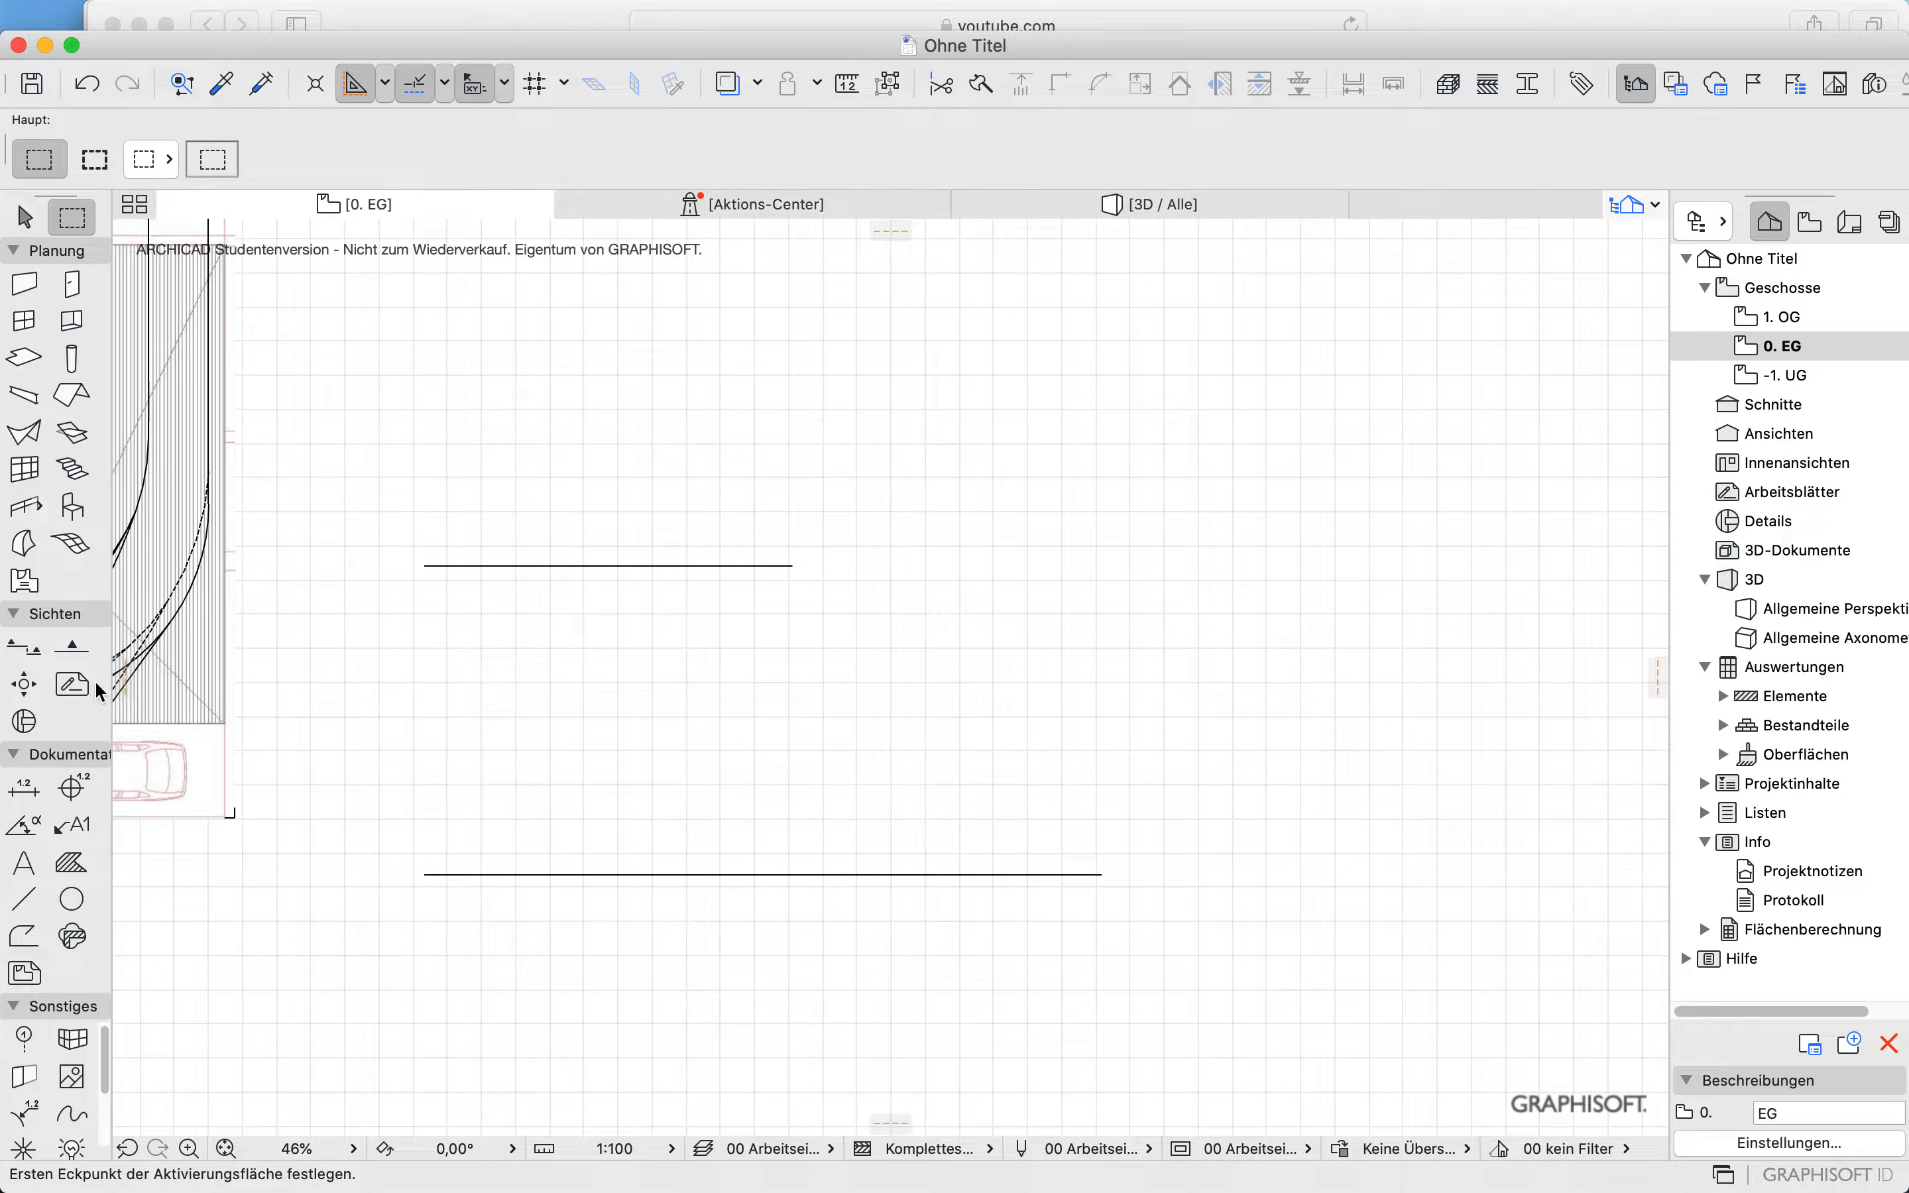
Step: Draw an upright line about 3 m high at the right end of both the lower and the upper base line
click(22, 900)
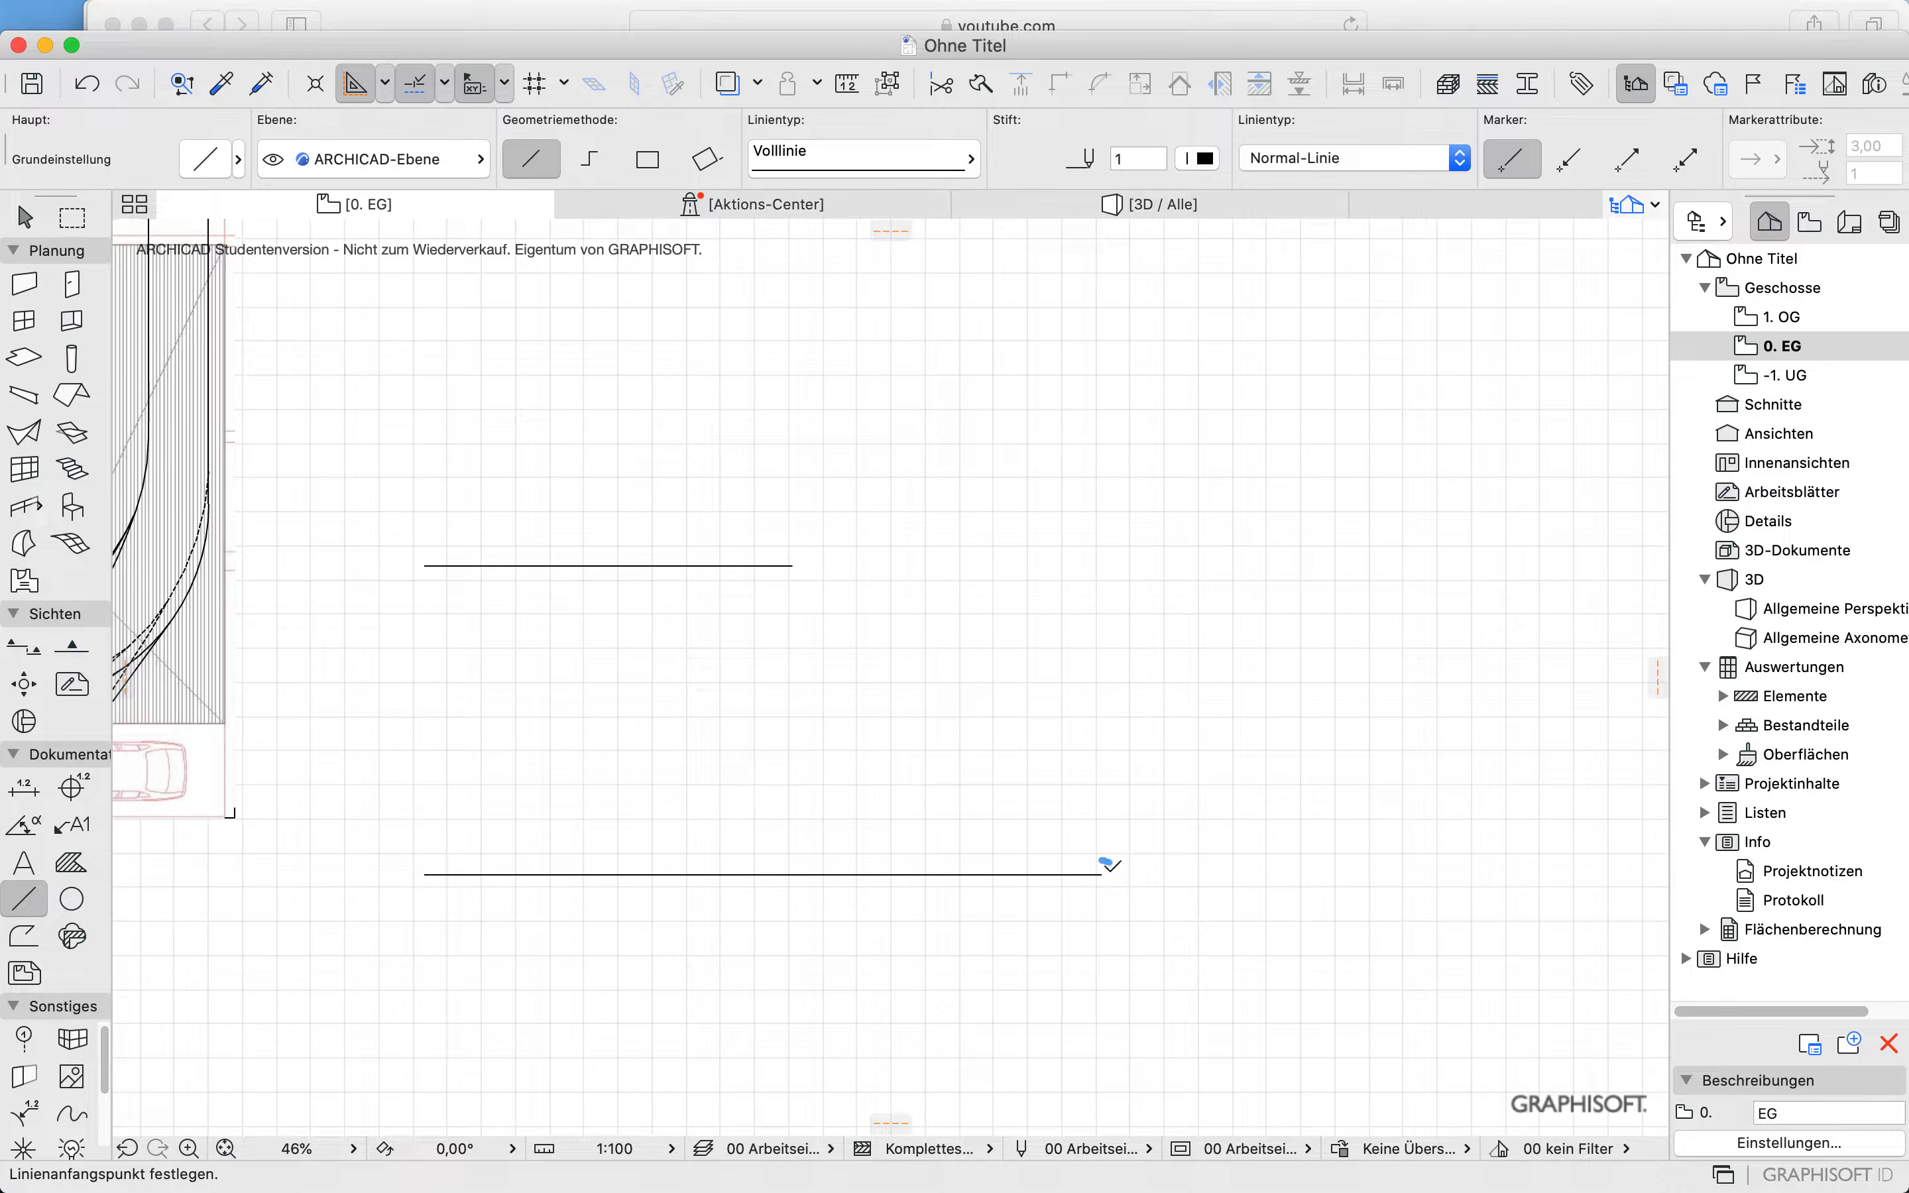
click(1102, 874)
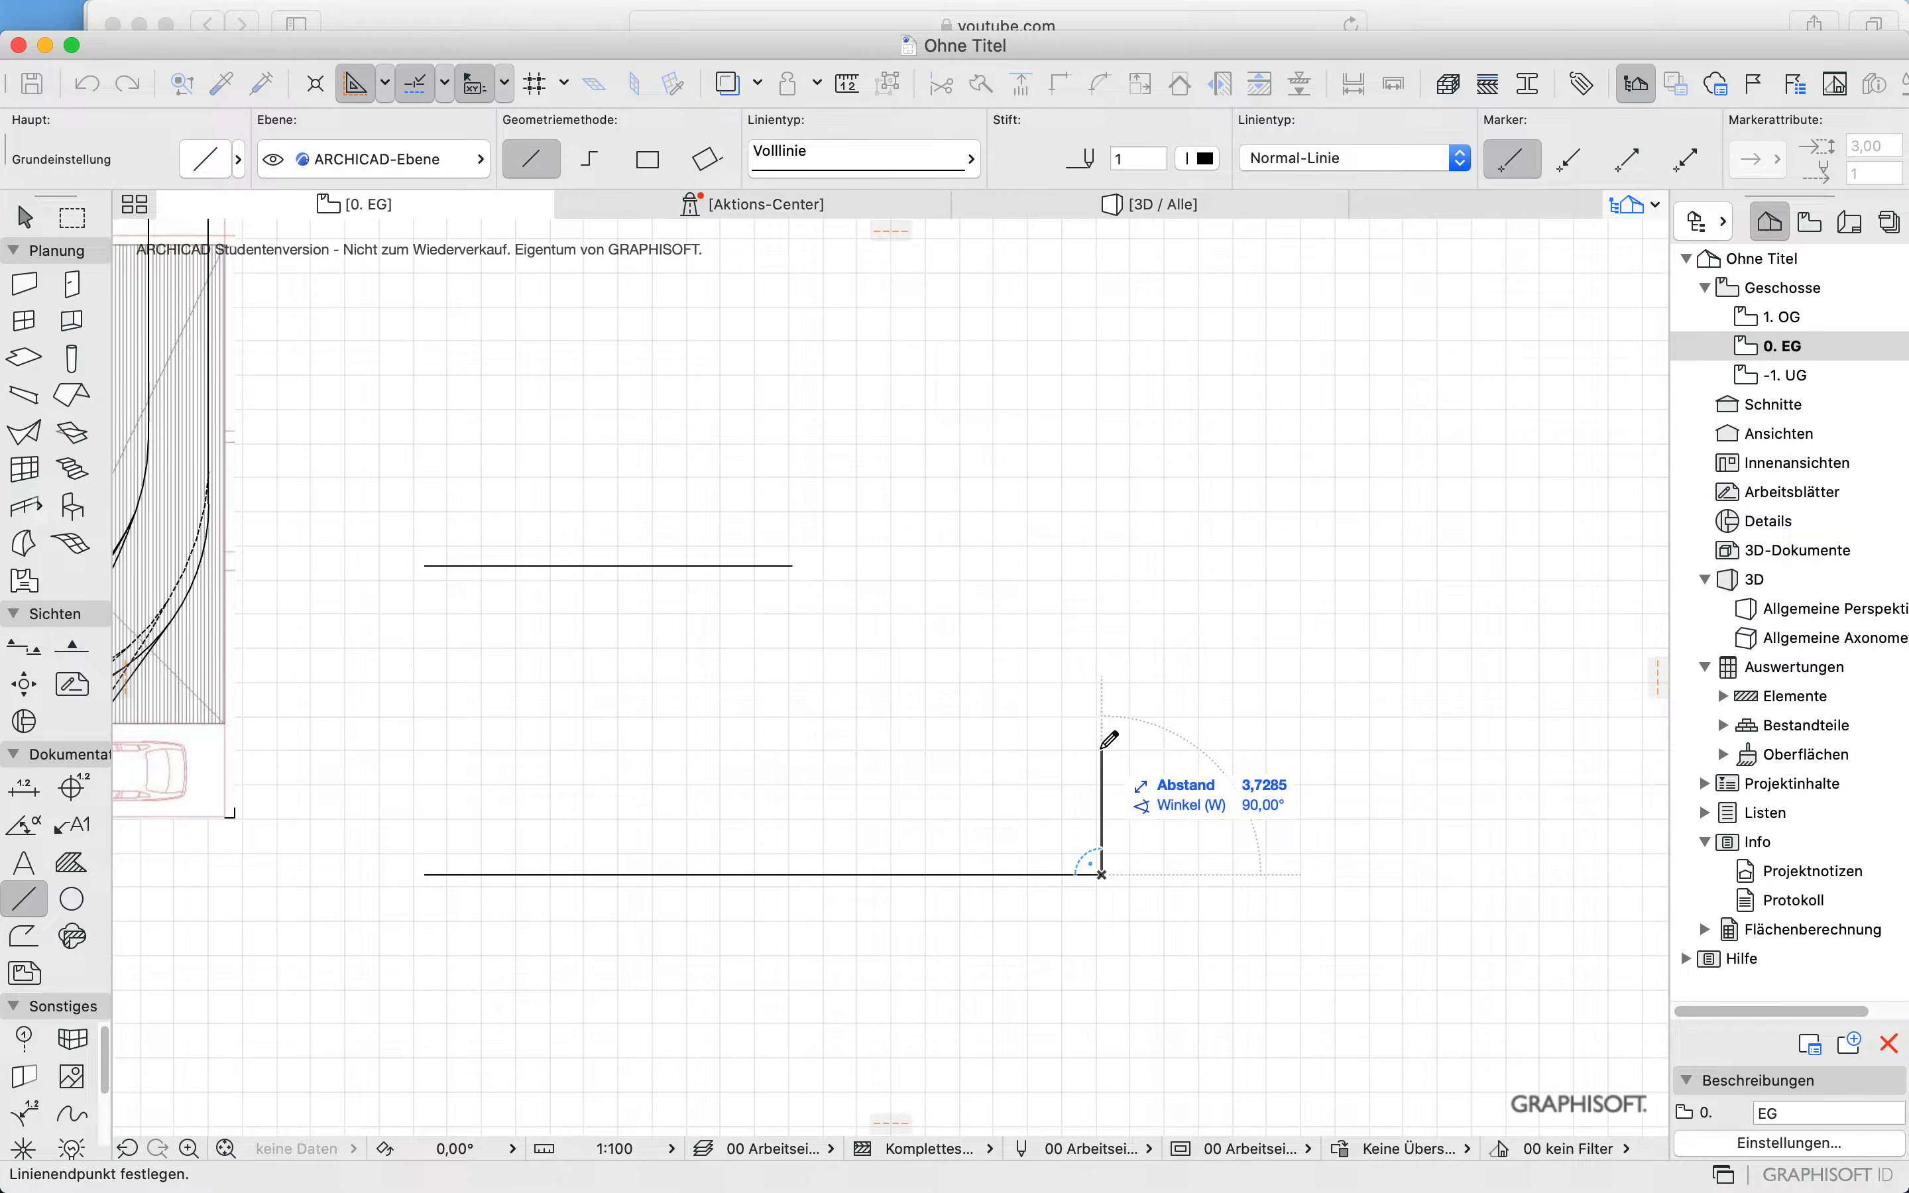
click(1103, 773)
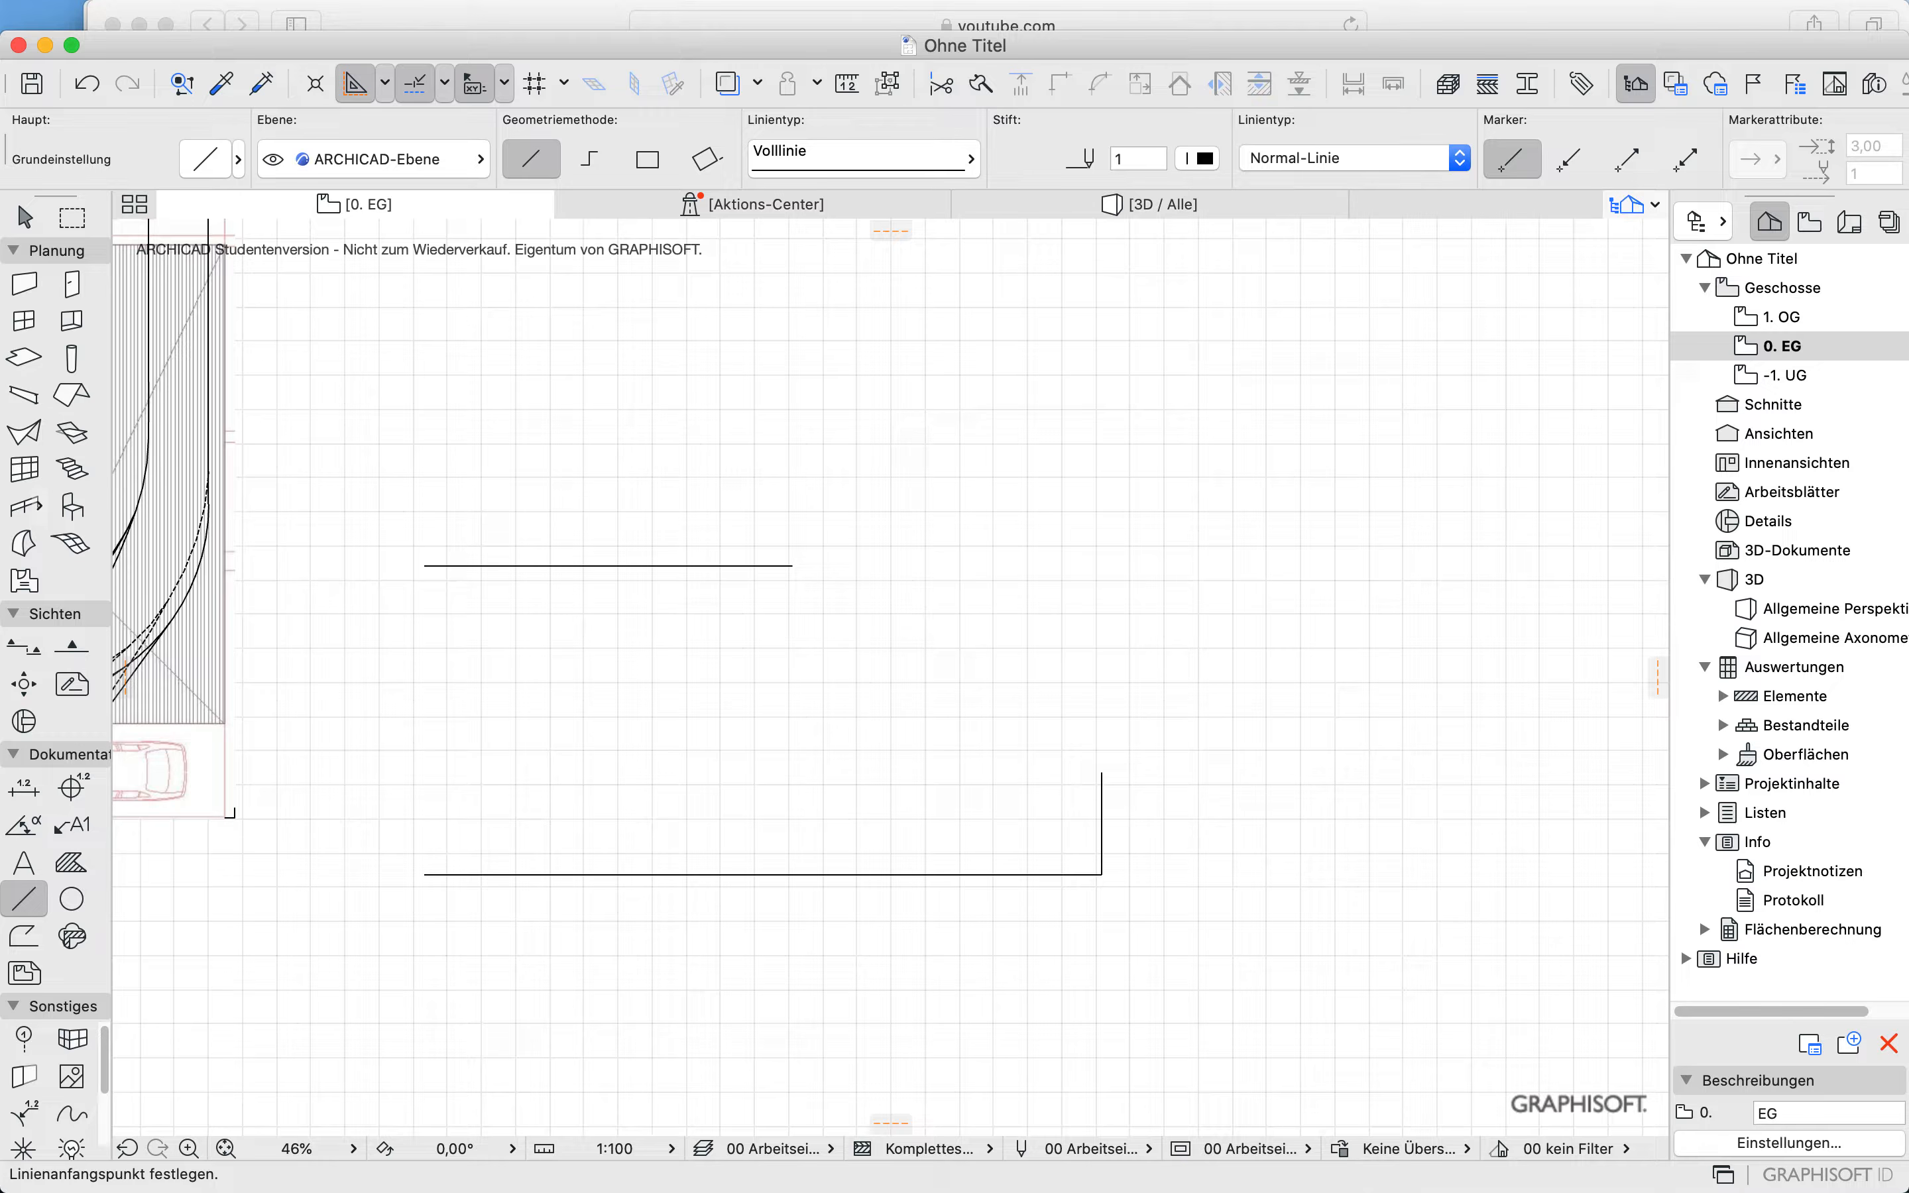
click(792, 566)
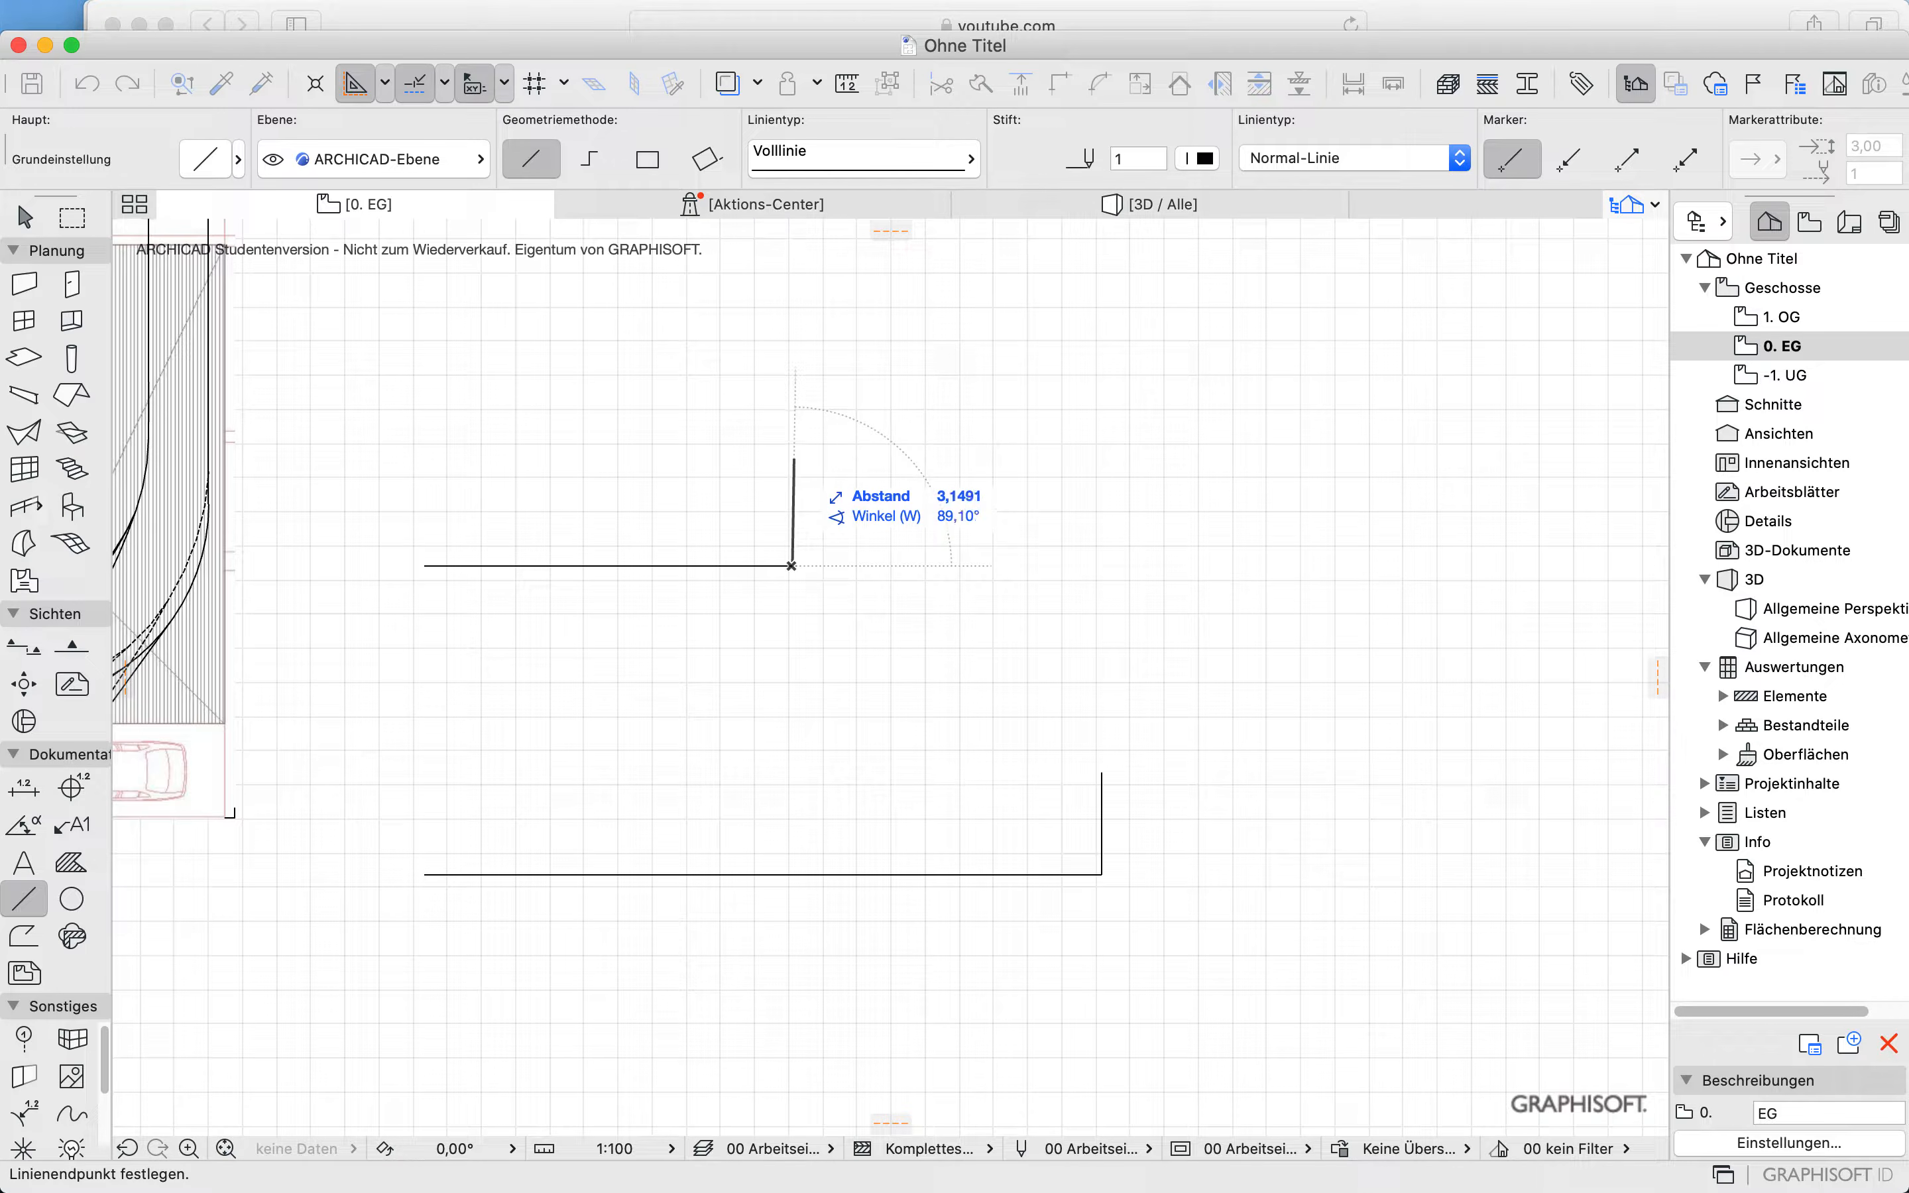
click(793, 464)
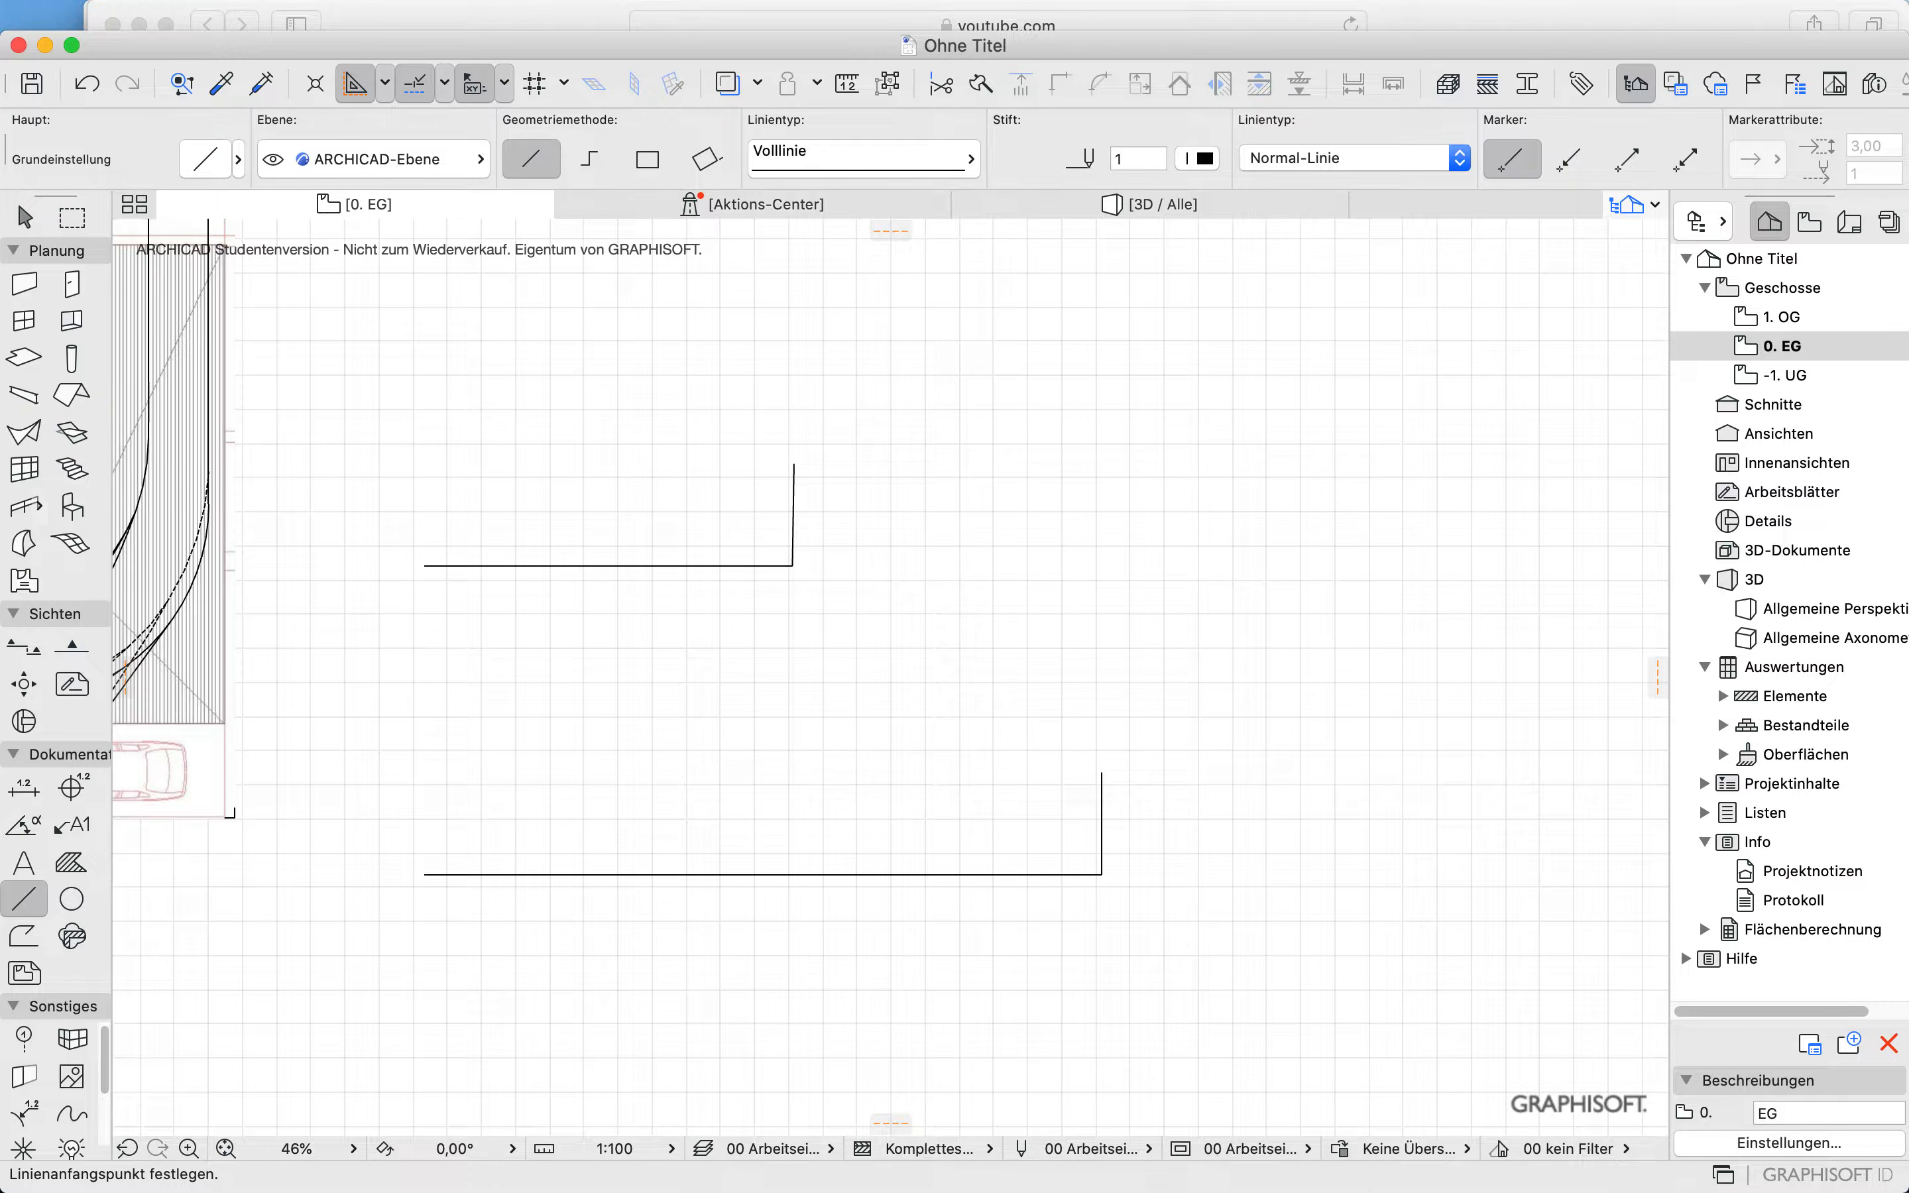
Step: Close both profiles into triangles with sloped lines between the tops of the uprights and the left ends of the base lines
click(794, 464)
click(424, 566)
click(424, 874)
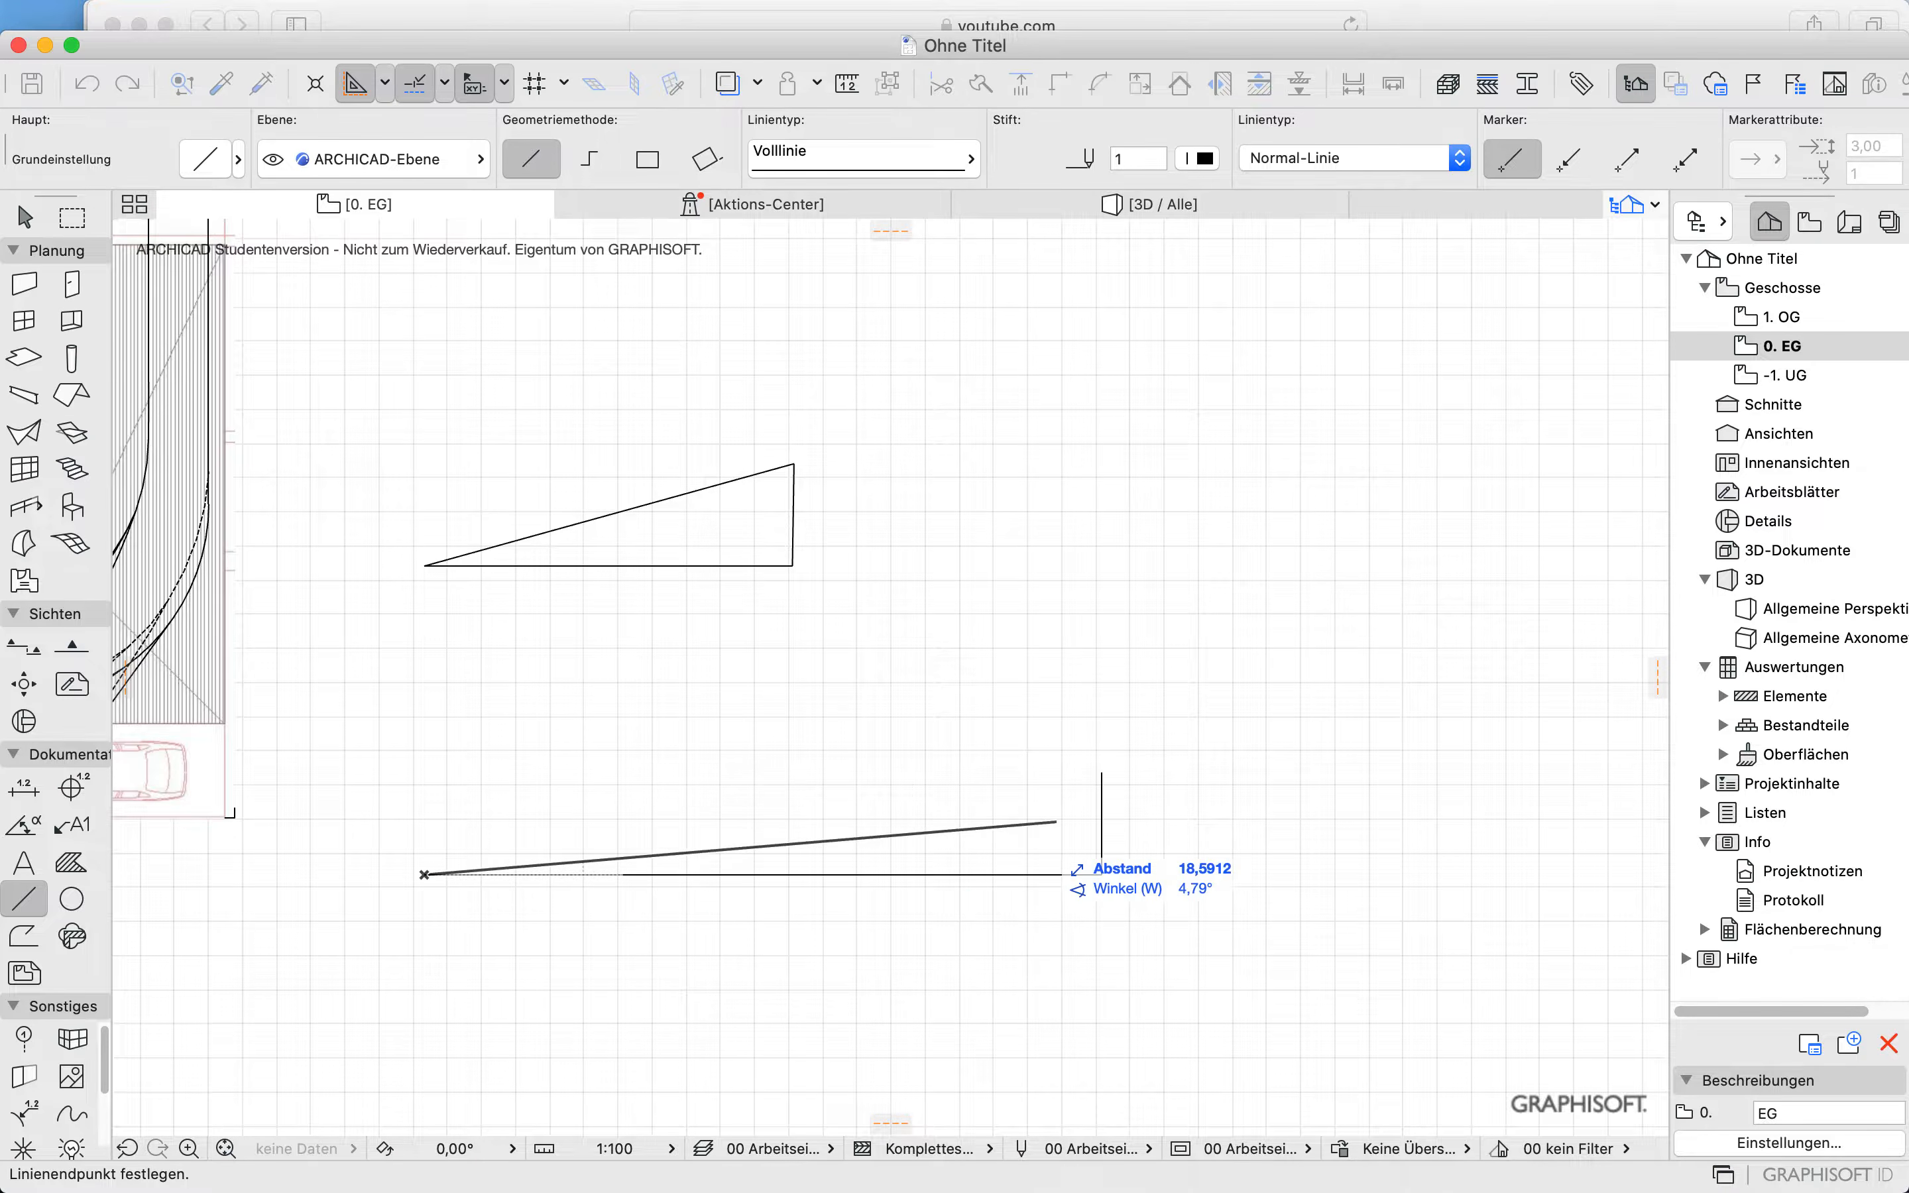
click(1101, 774)
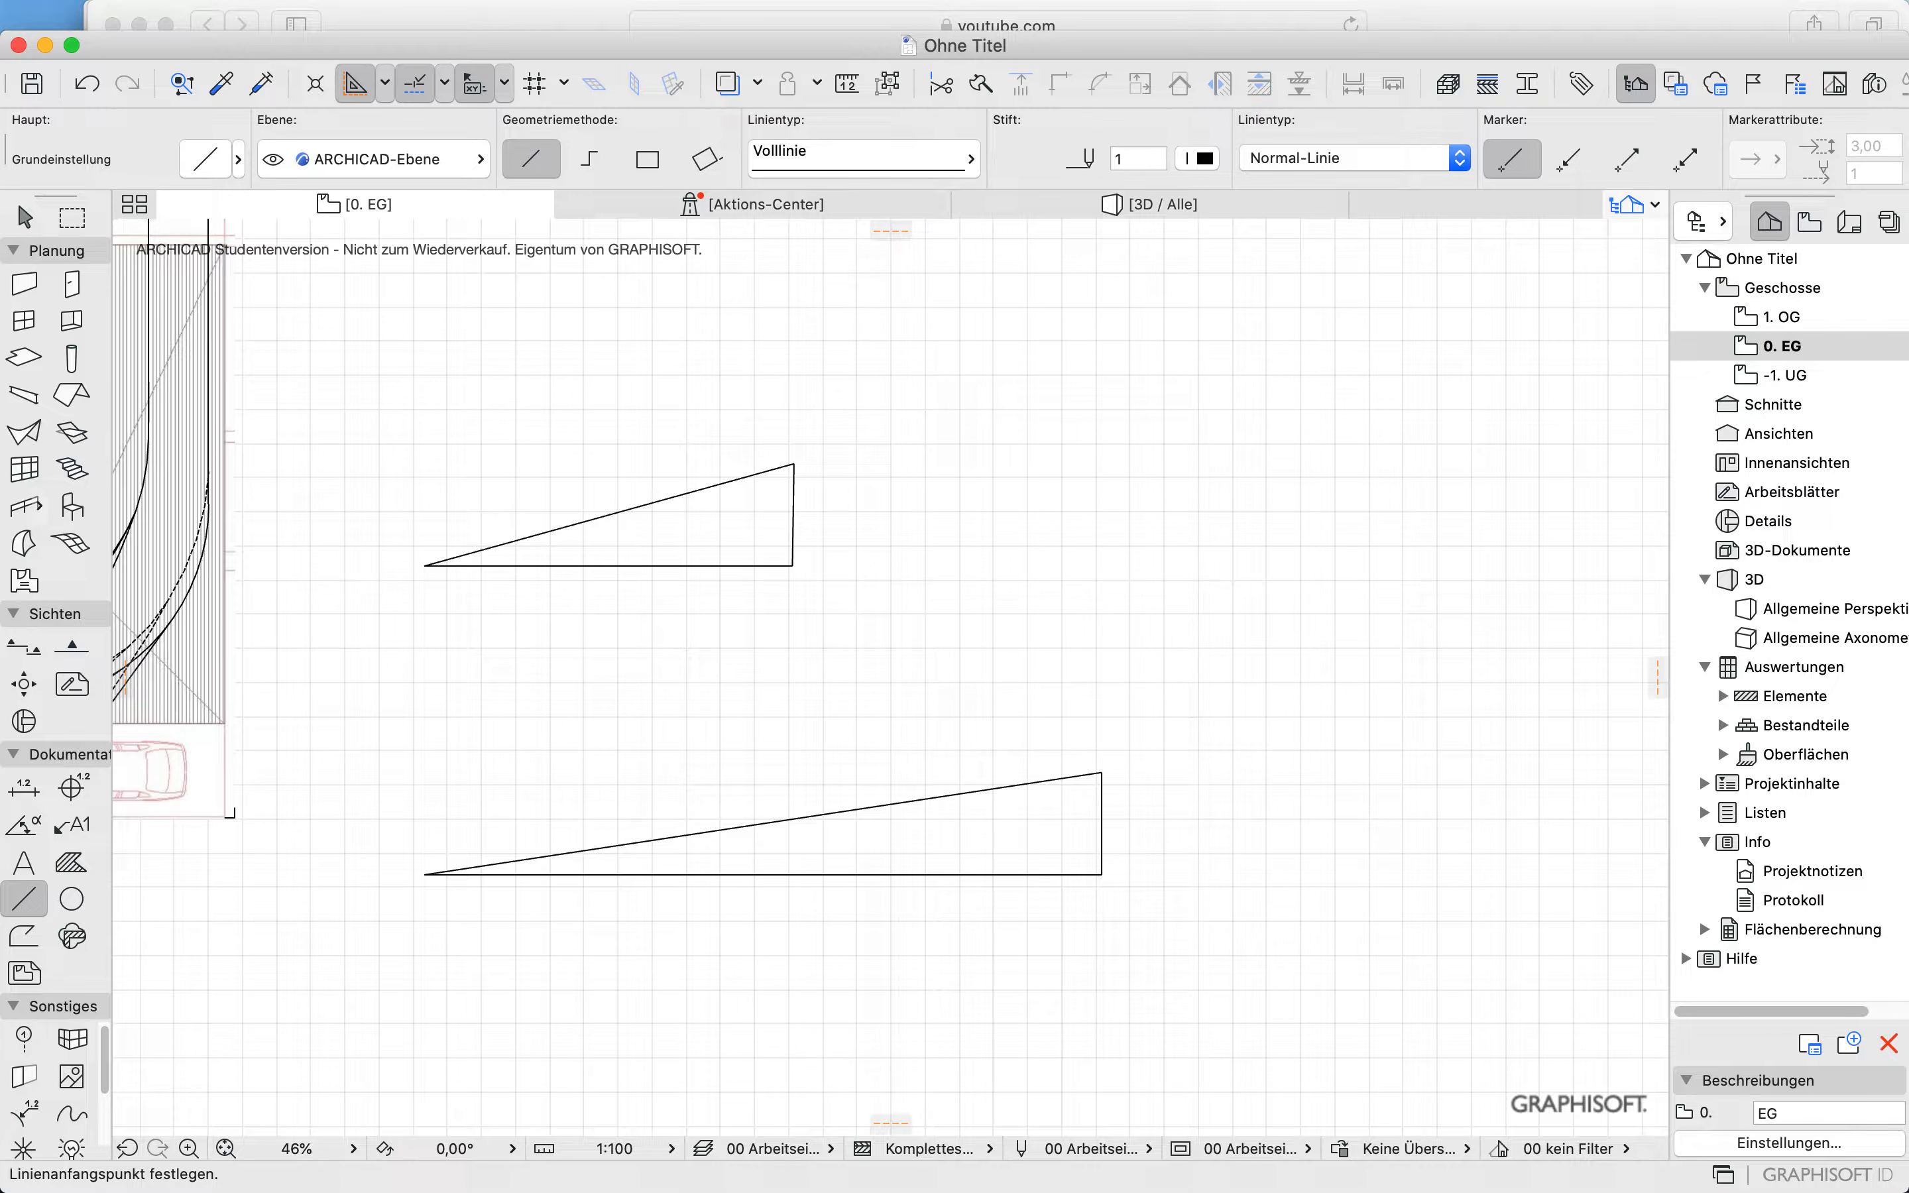
Step: Draw horizontal extension lines on the upper profile, about 5.9 m outward from the slope's top and 3.9 m outward from its foot
click(794, 464)
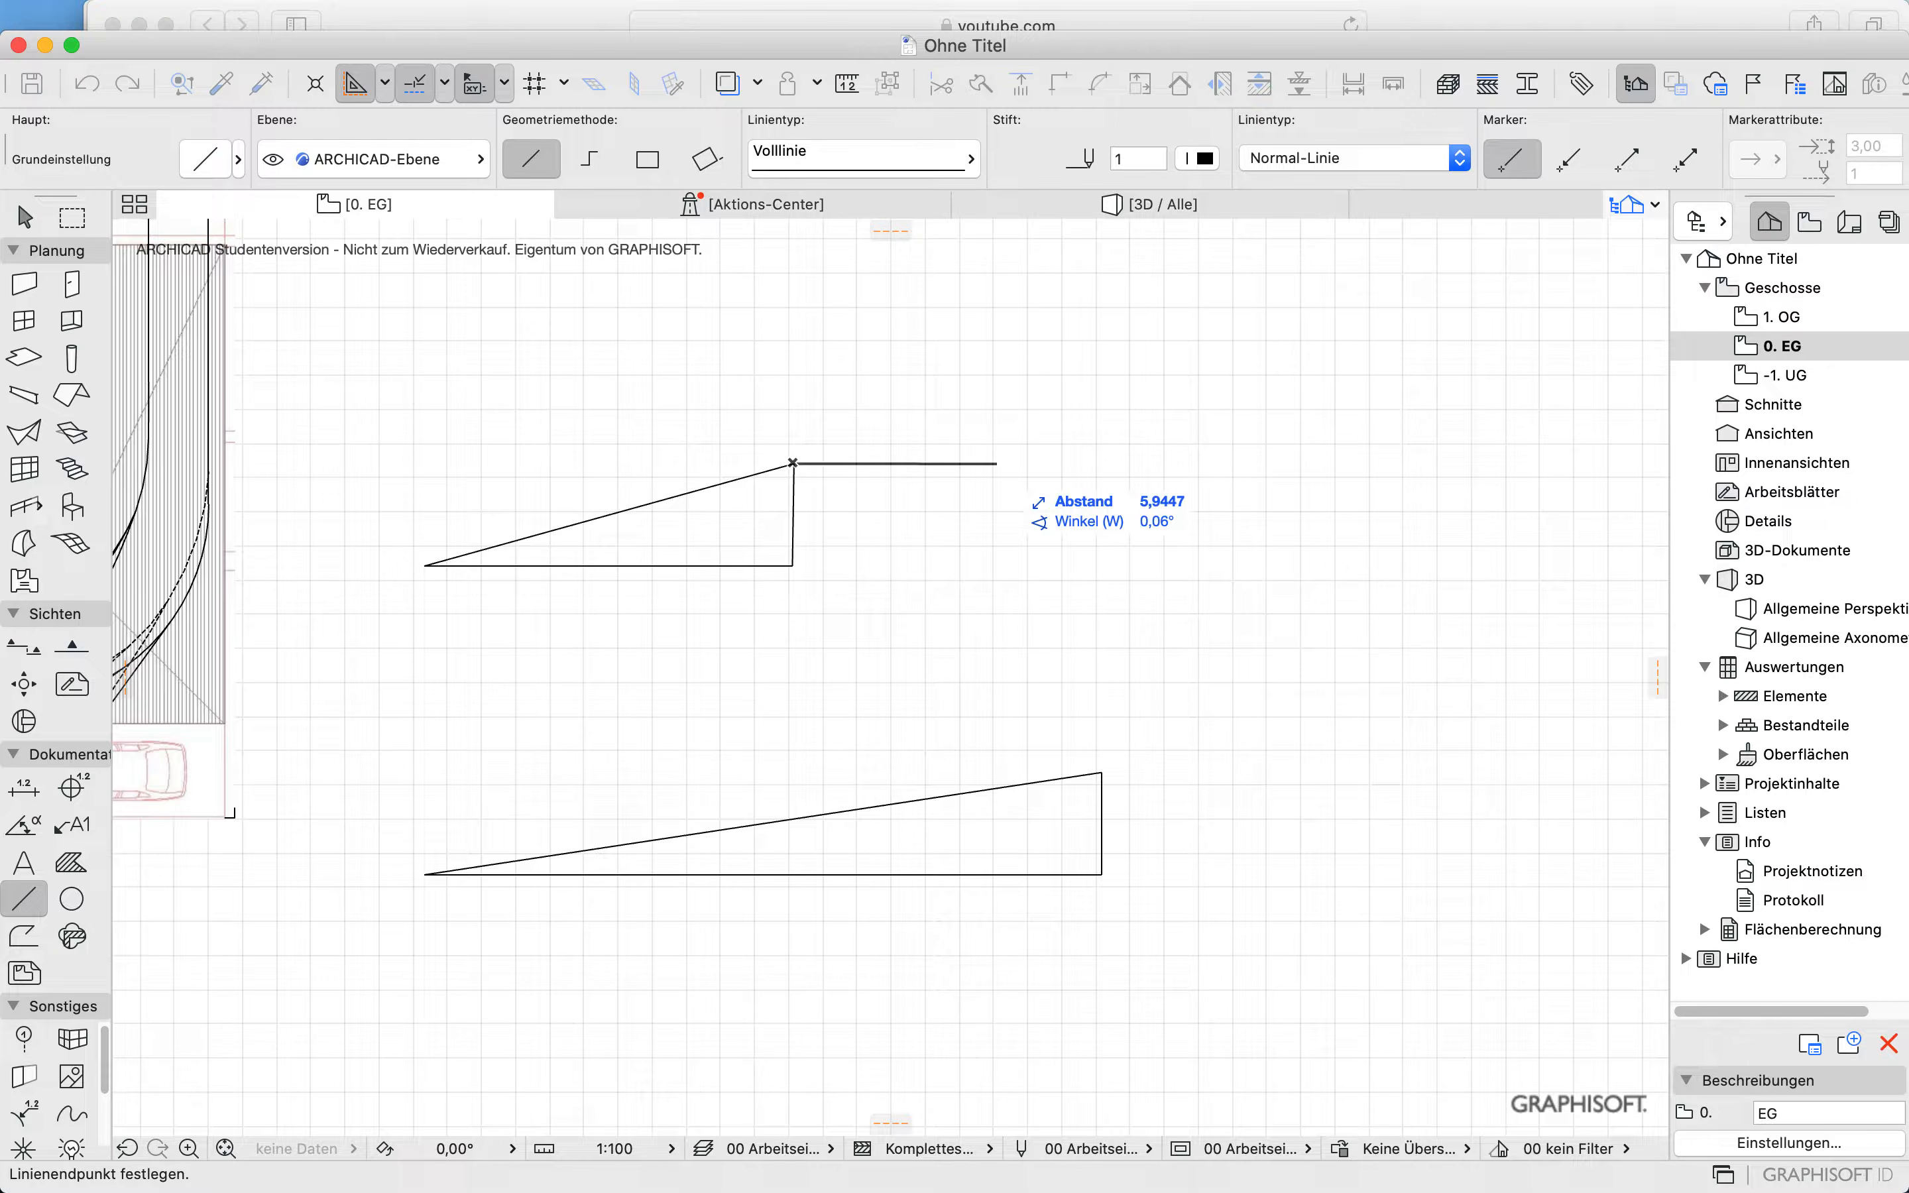
click(996, 465)
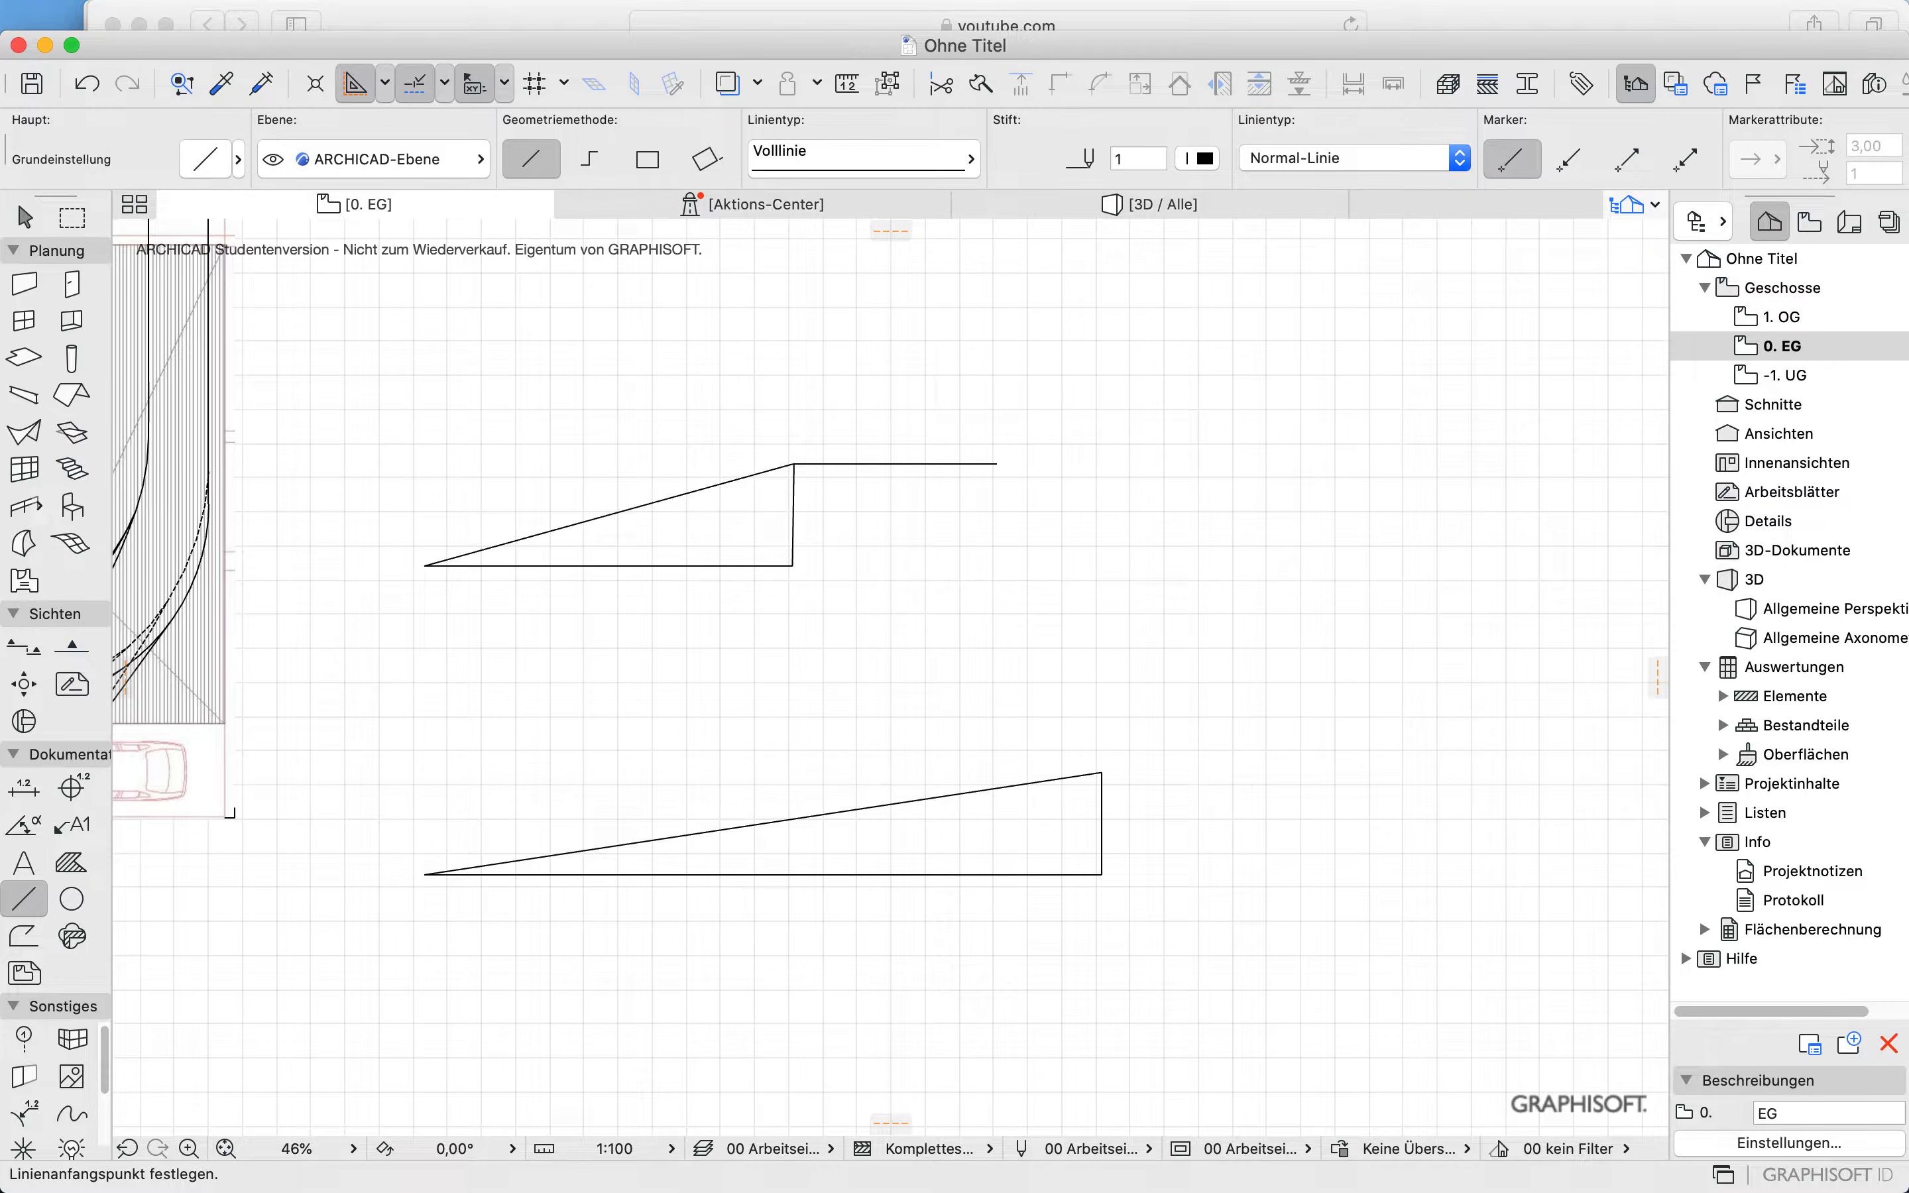
click(424, 564)
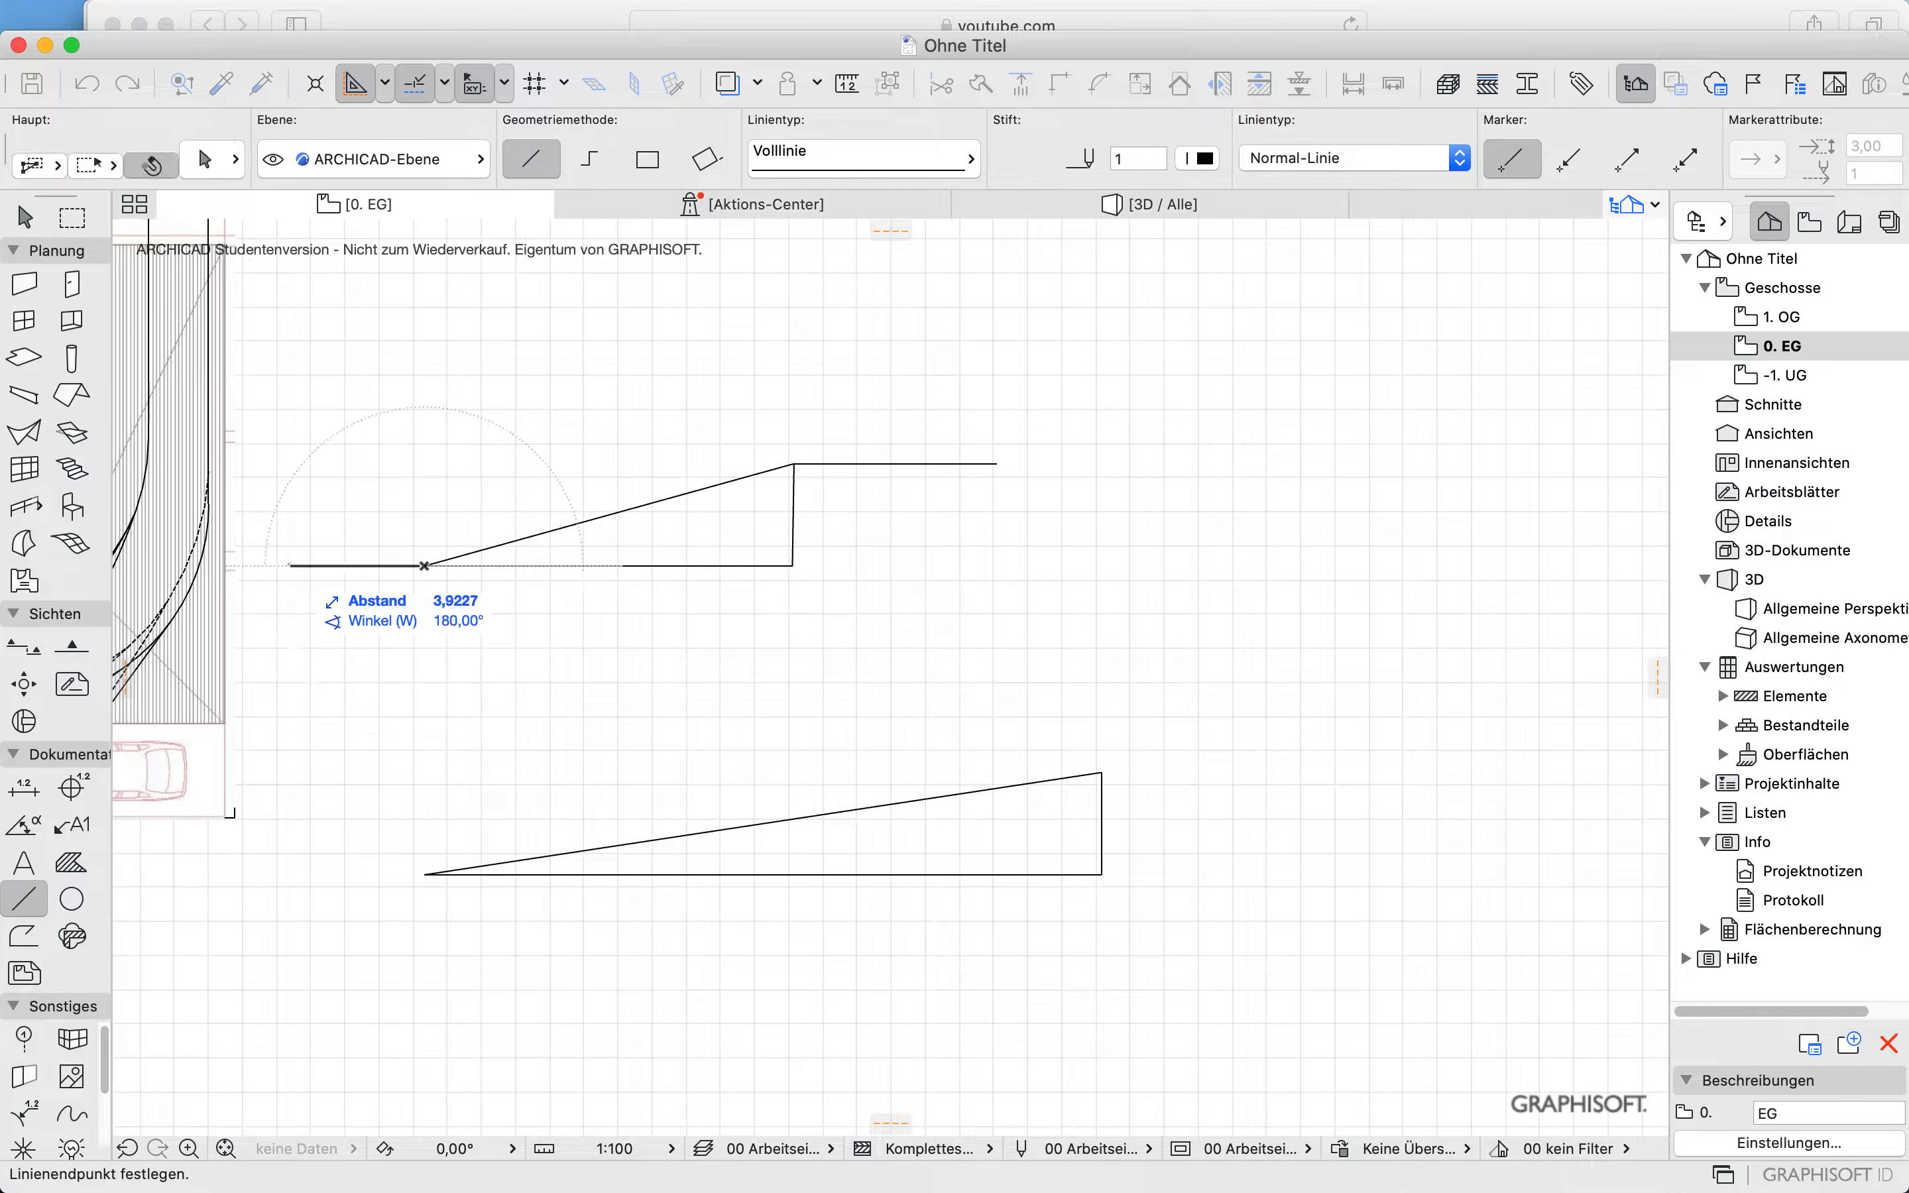
click(290, 565)
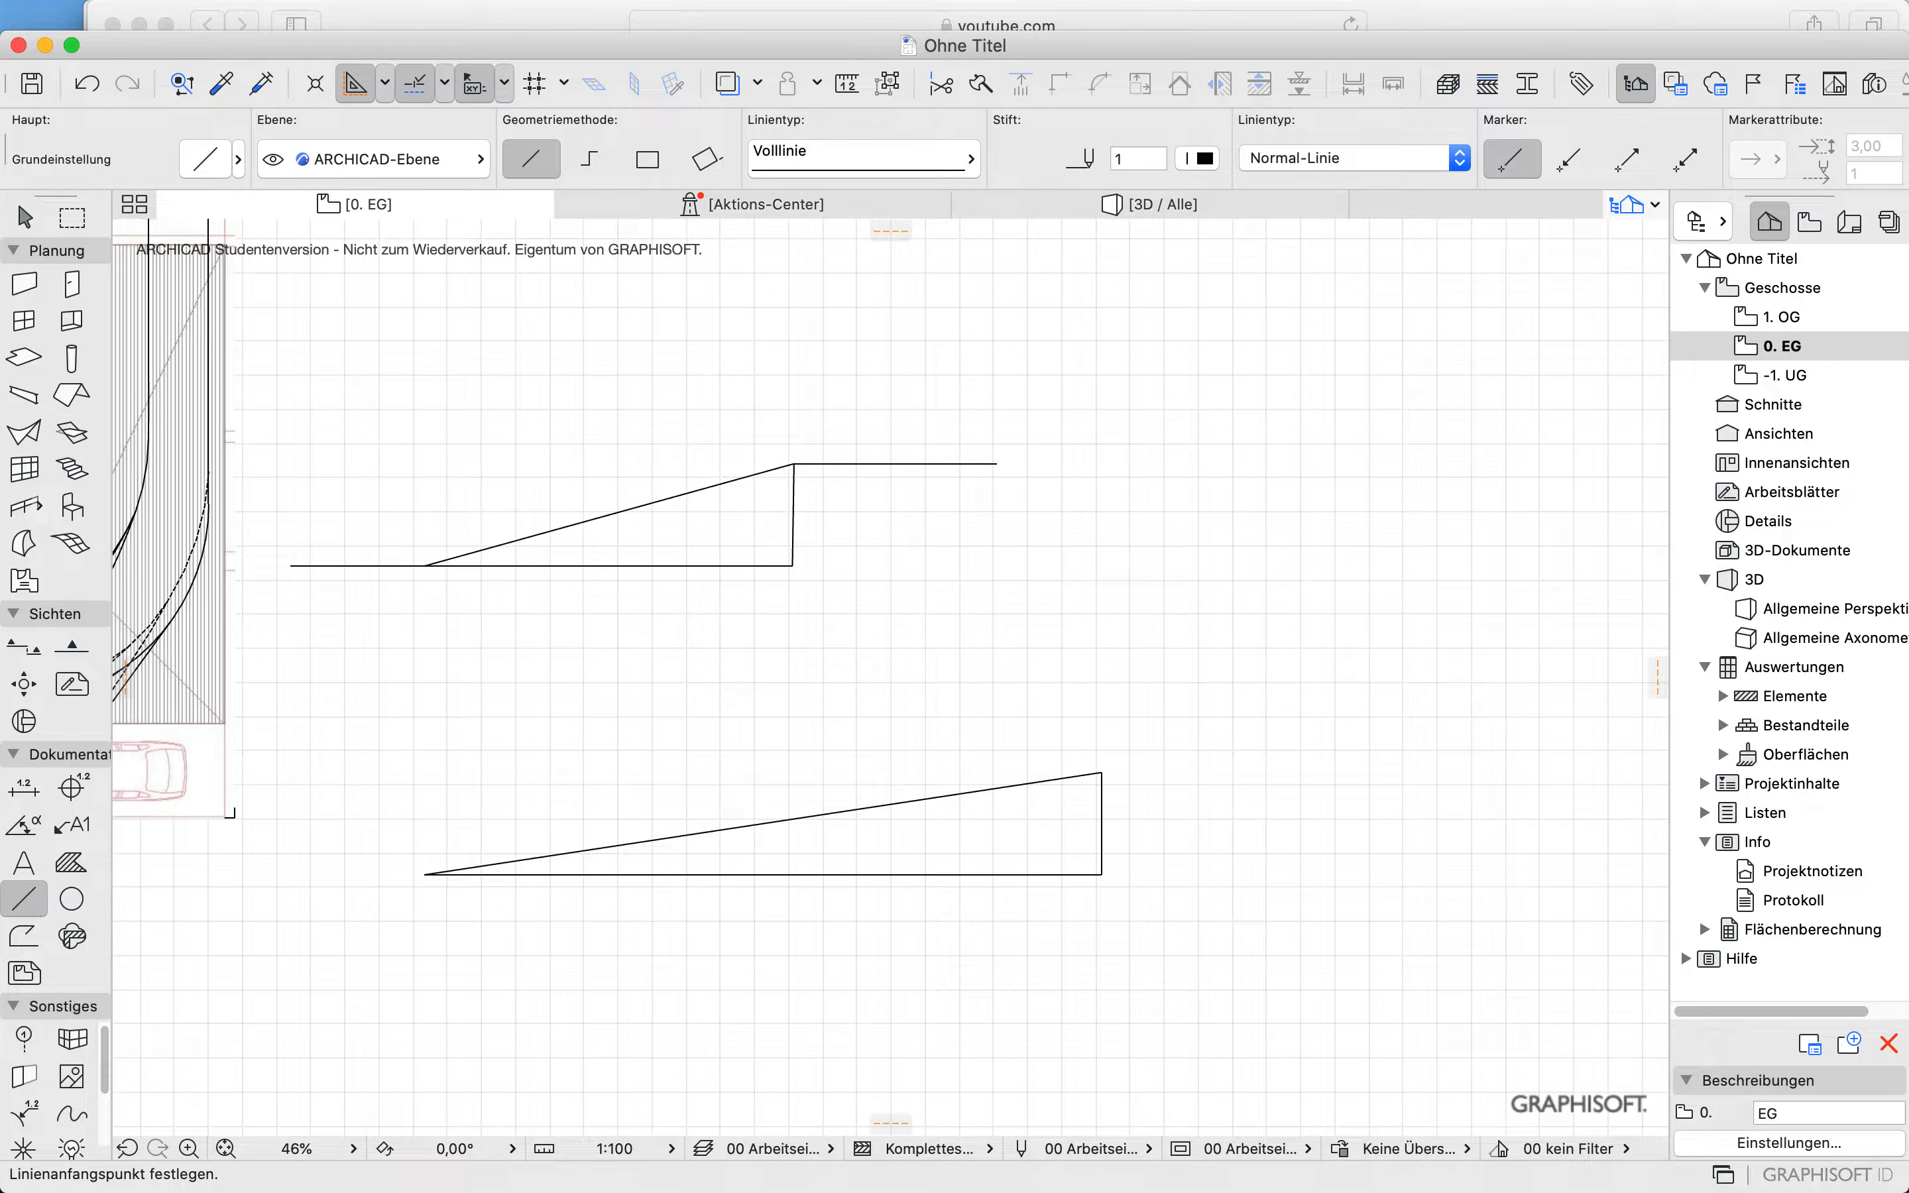
Step: Choose Auto Symbol 24 from the Fahrzeuge 24 library folder as the default object
click(71, 506)
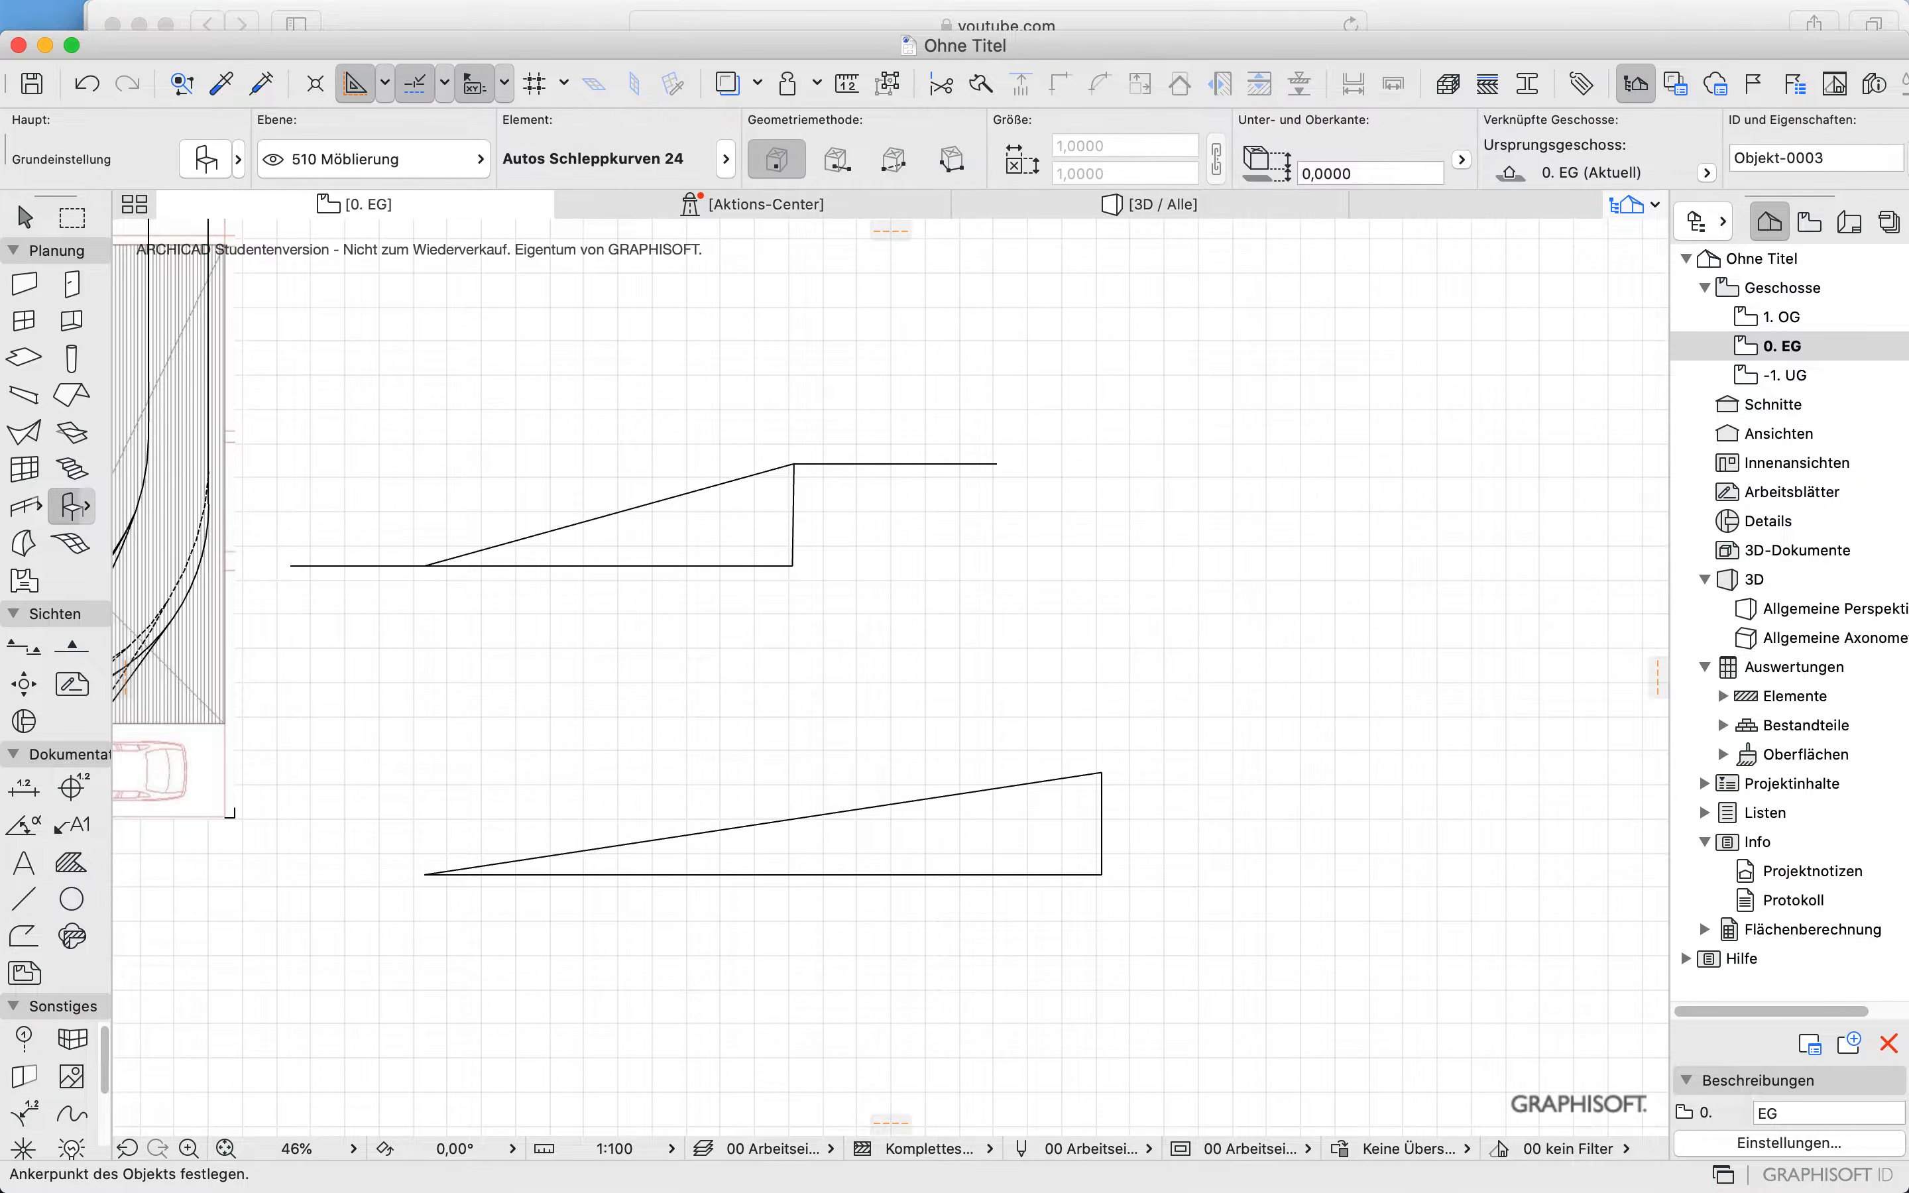
double_click(71, 506)
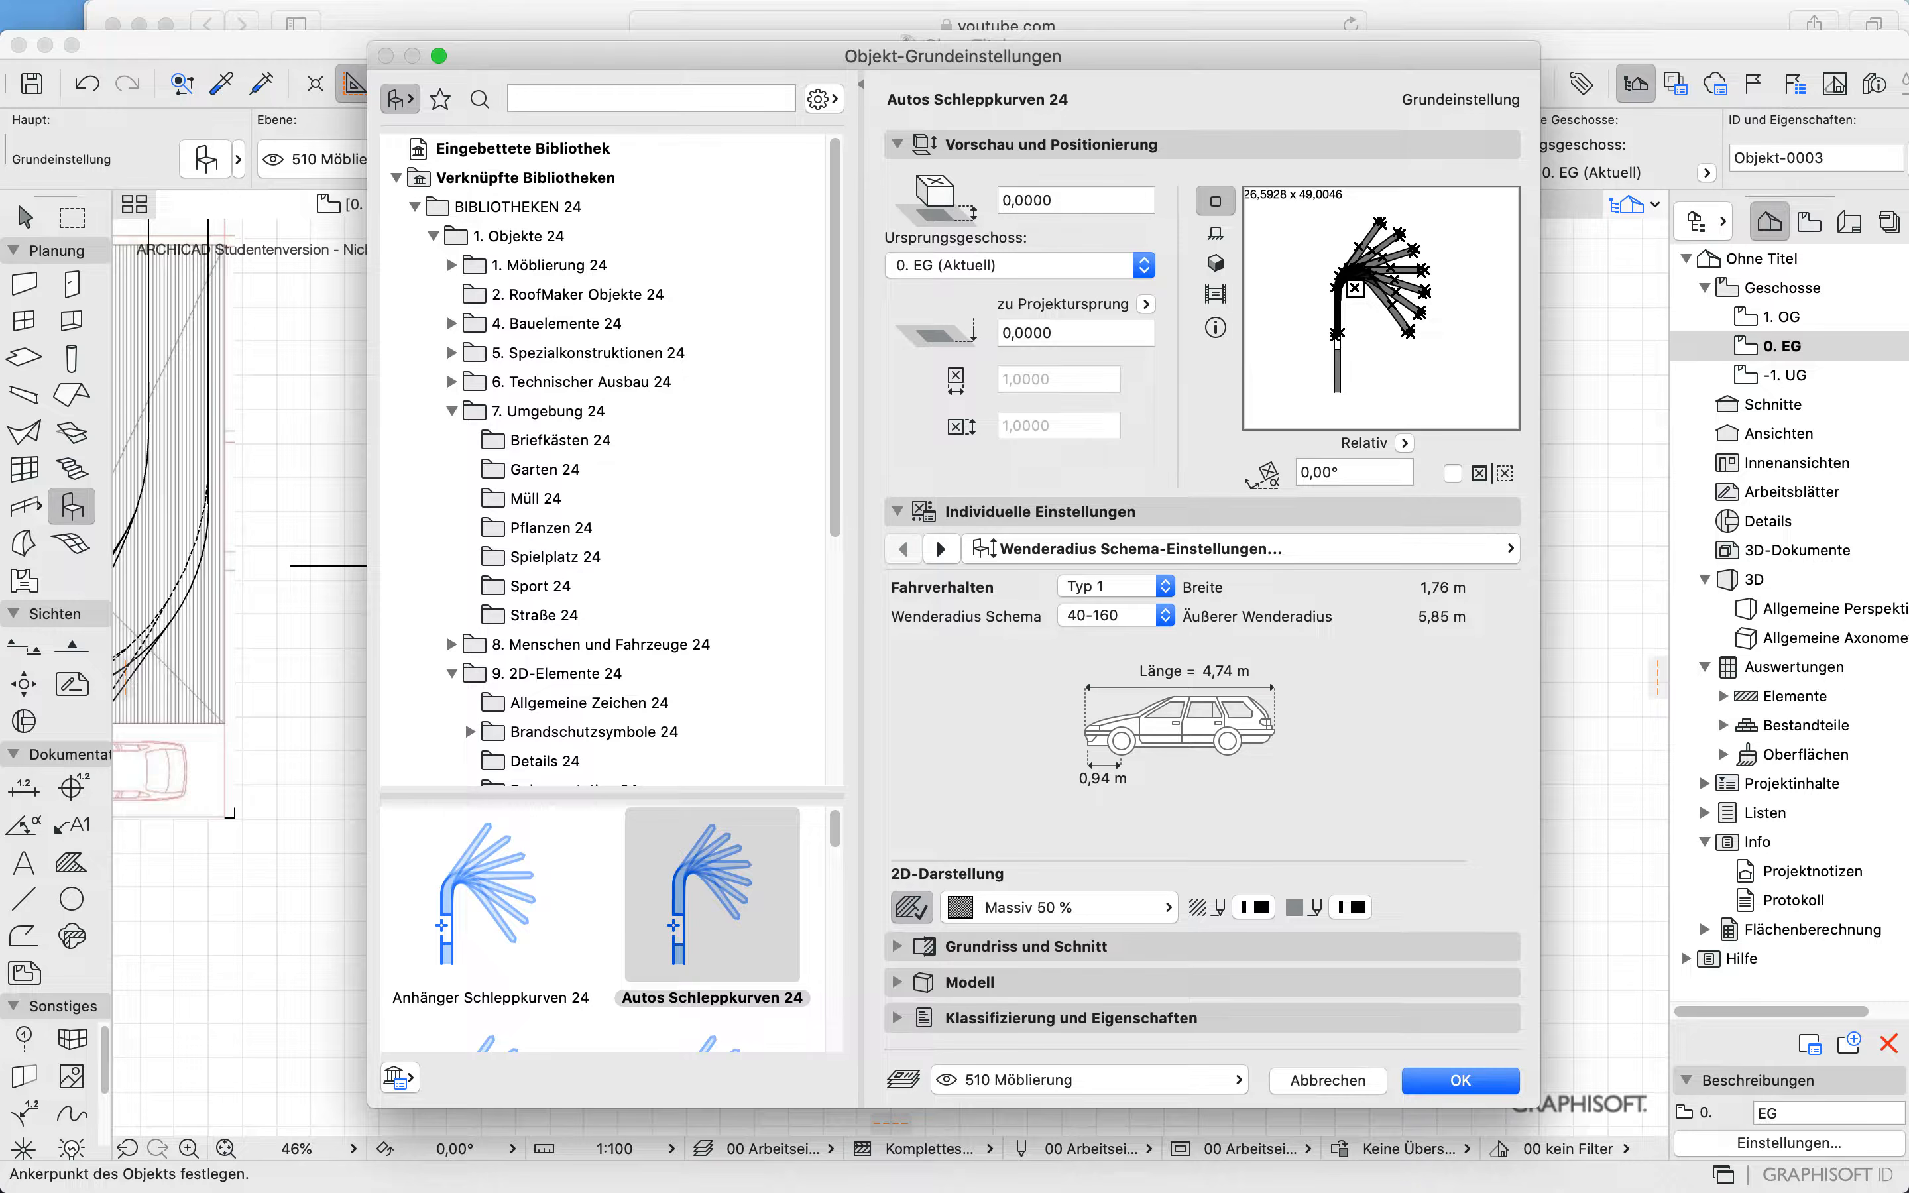
scroll(612, 462, down, 5)
scroll(612, 461, down, 5)
click(576, 609)
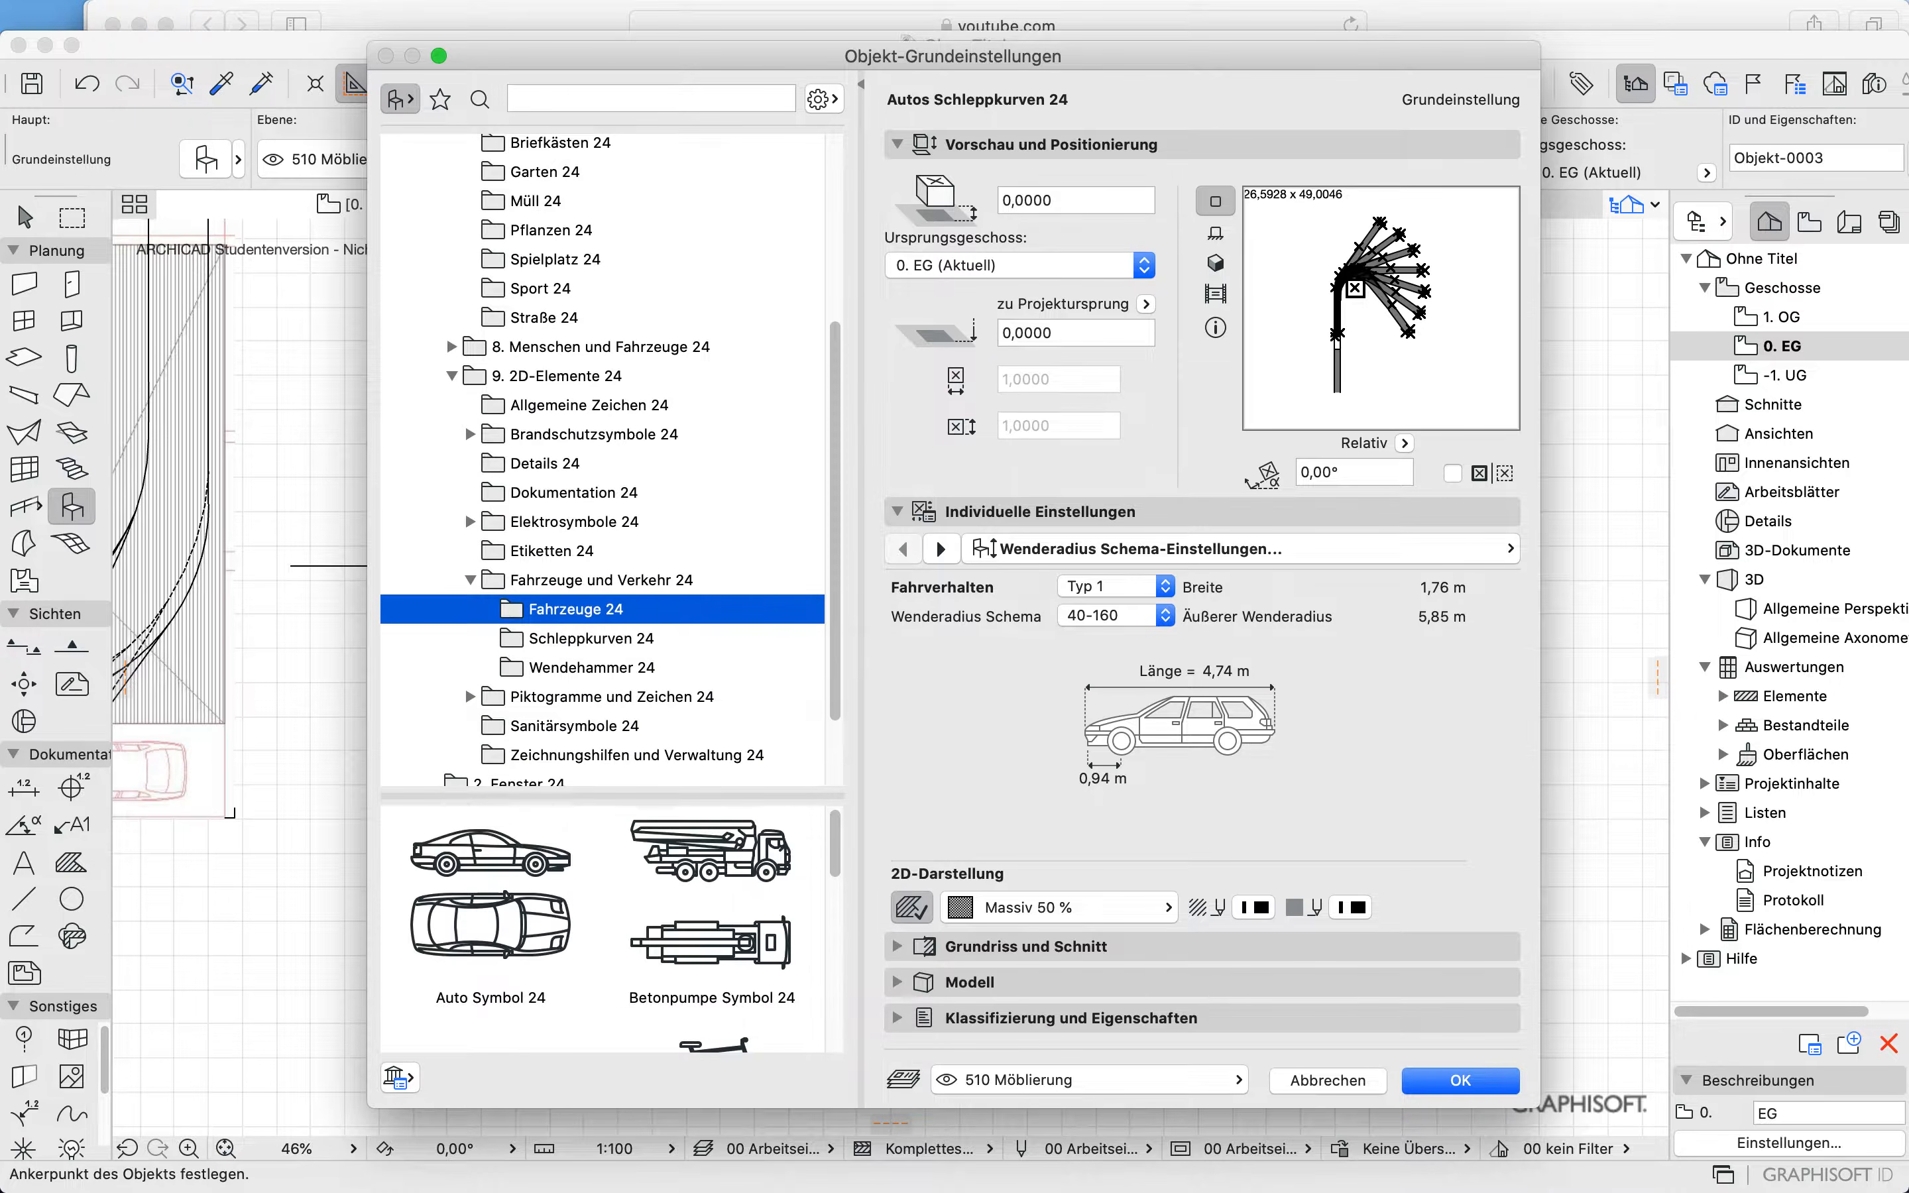
click(490, 895)
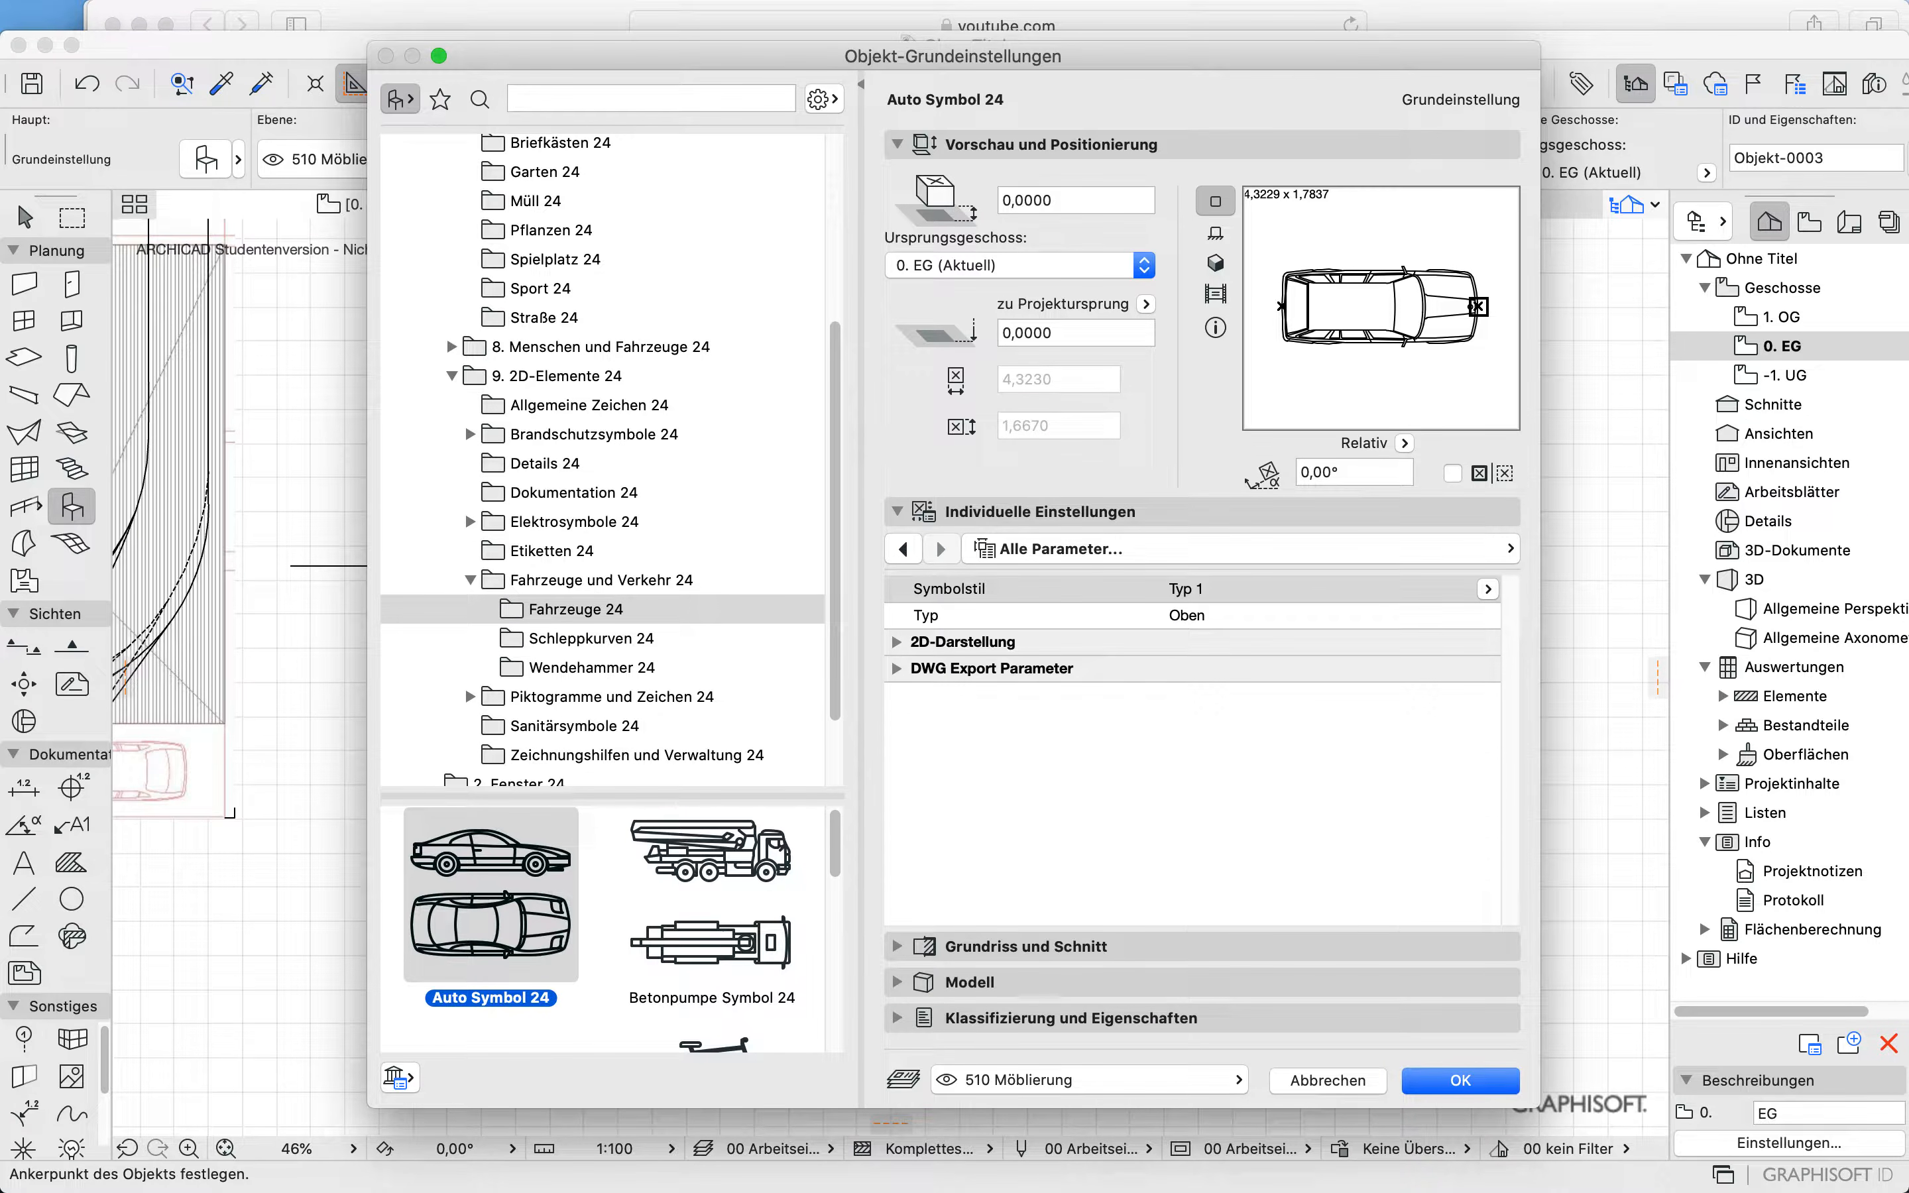
Step: Set the car symbol's Typ to Seite and its anchor point to the bottom of the front wheel
click(897, 642)
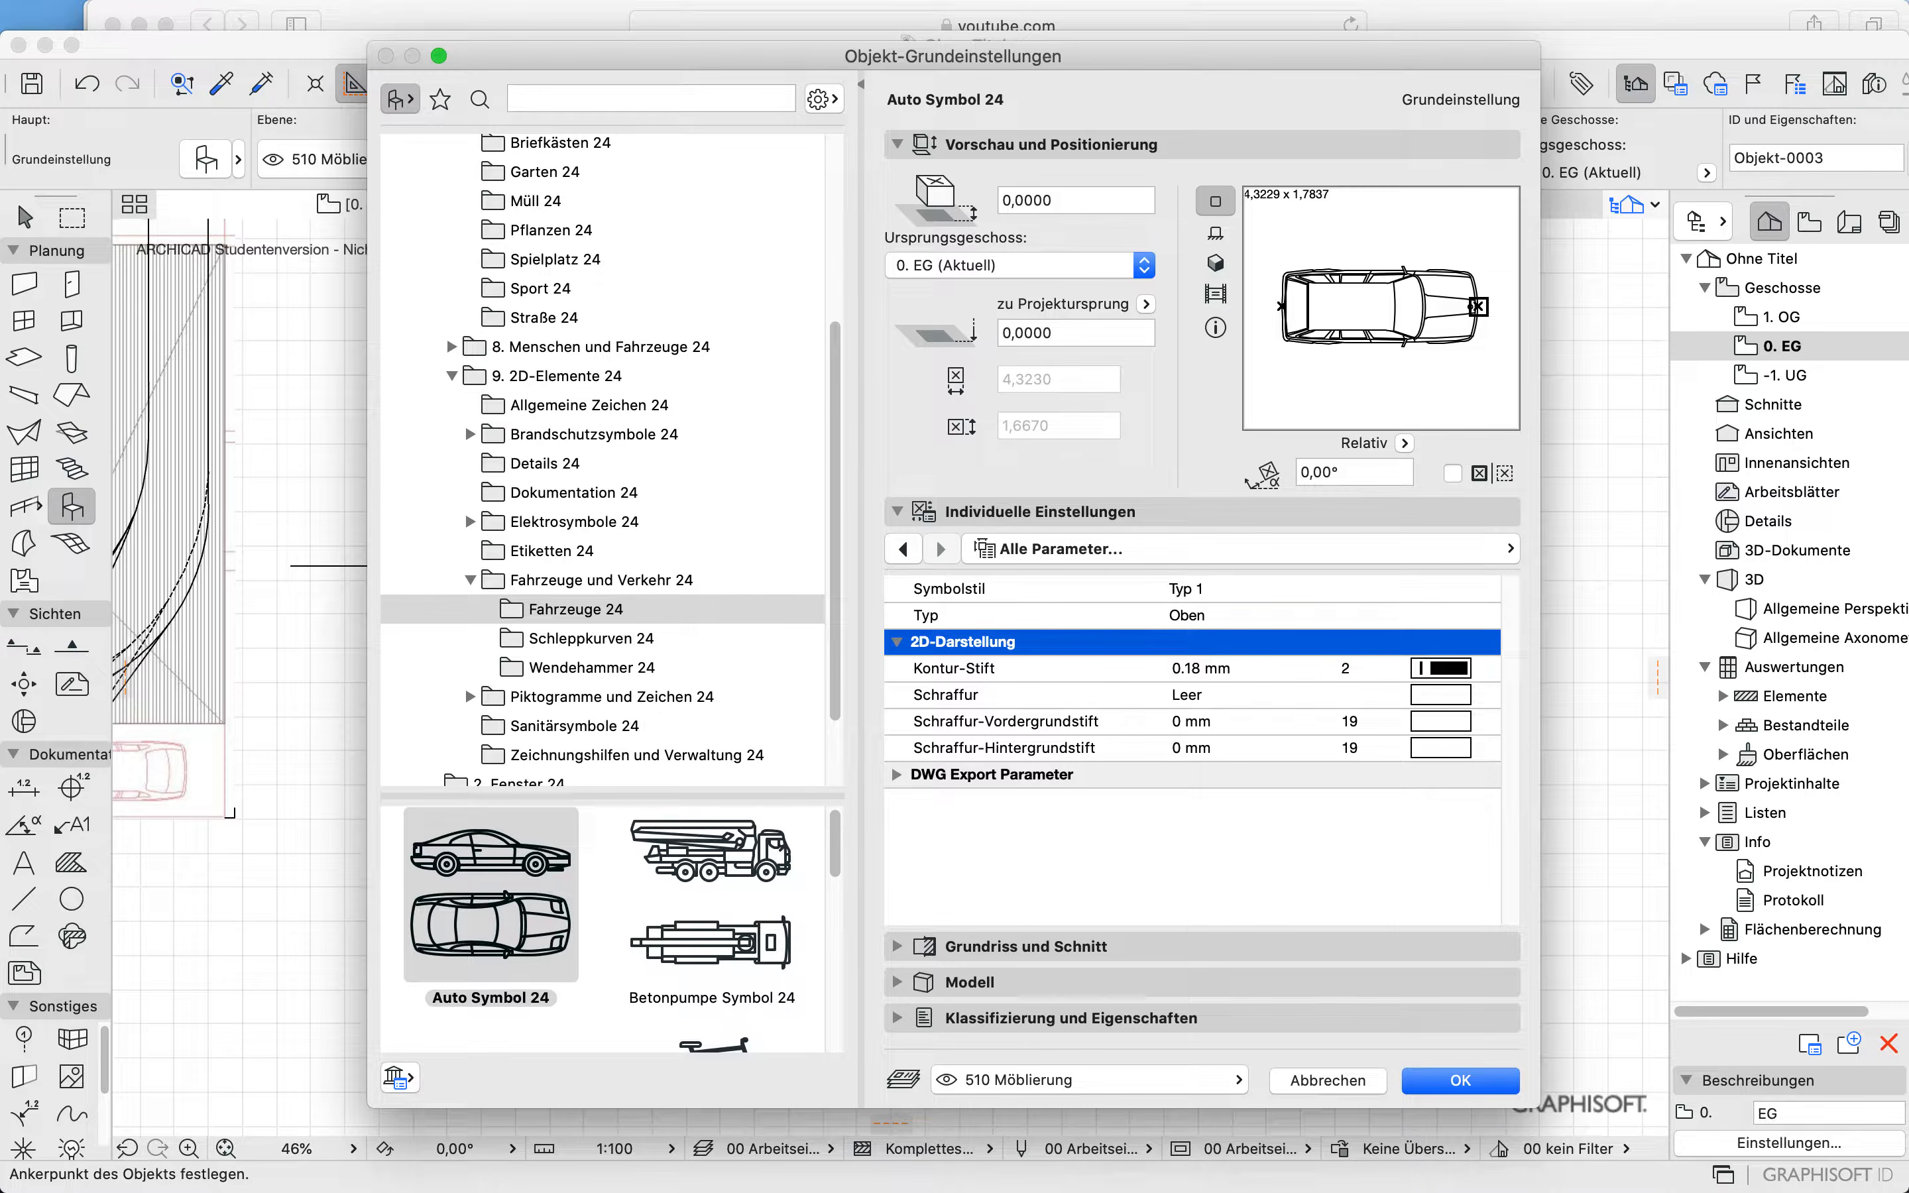
click(1187, 616)
click(1488, 616)
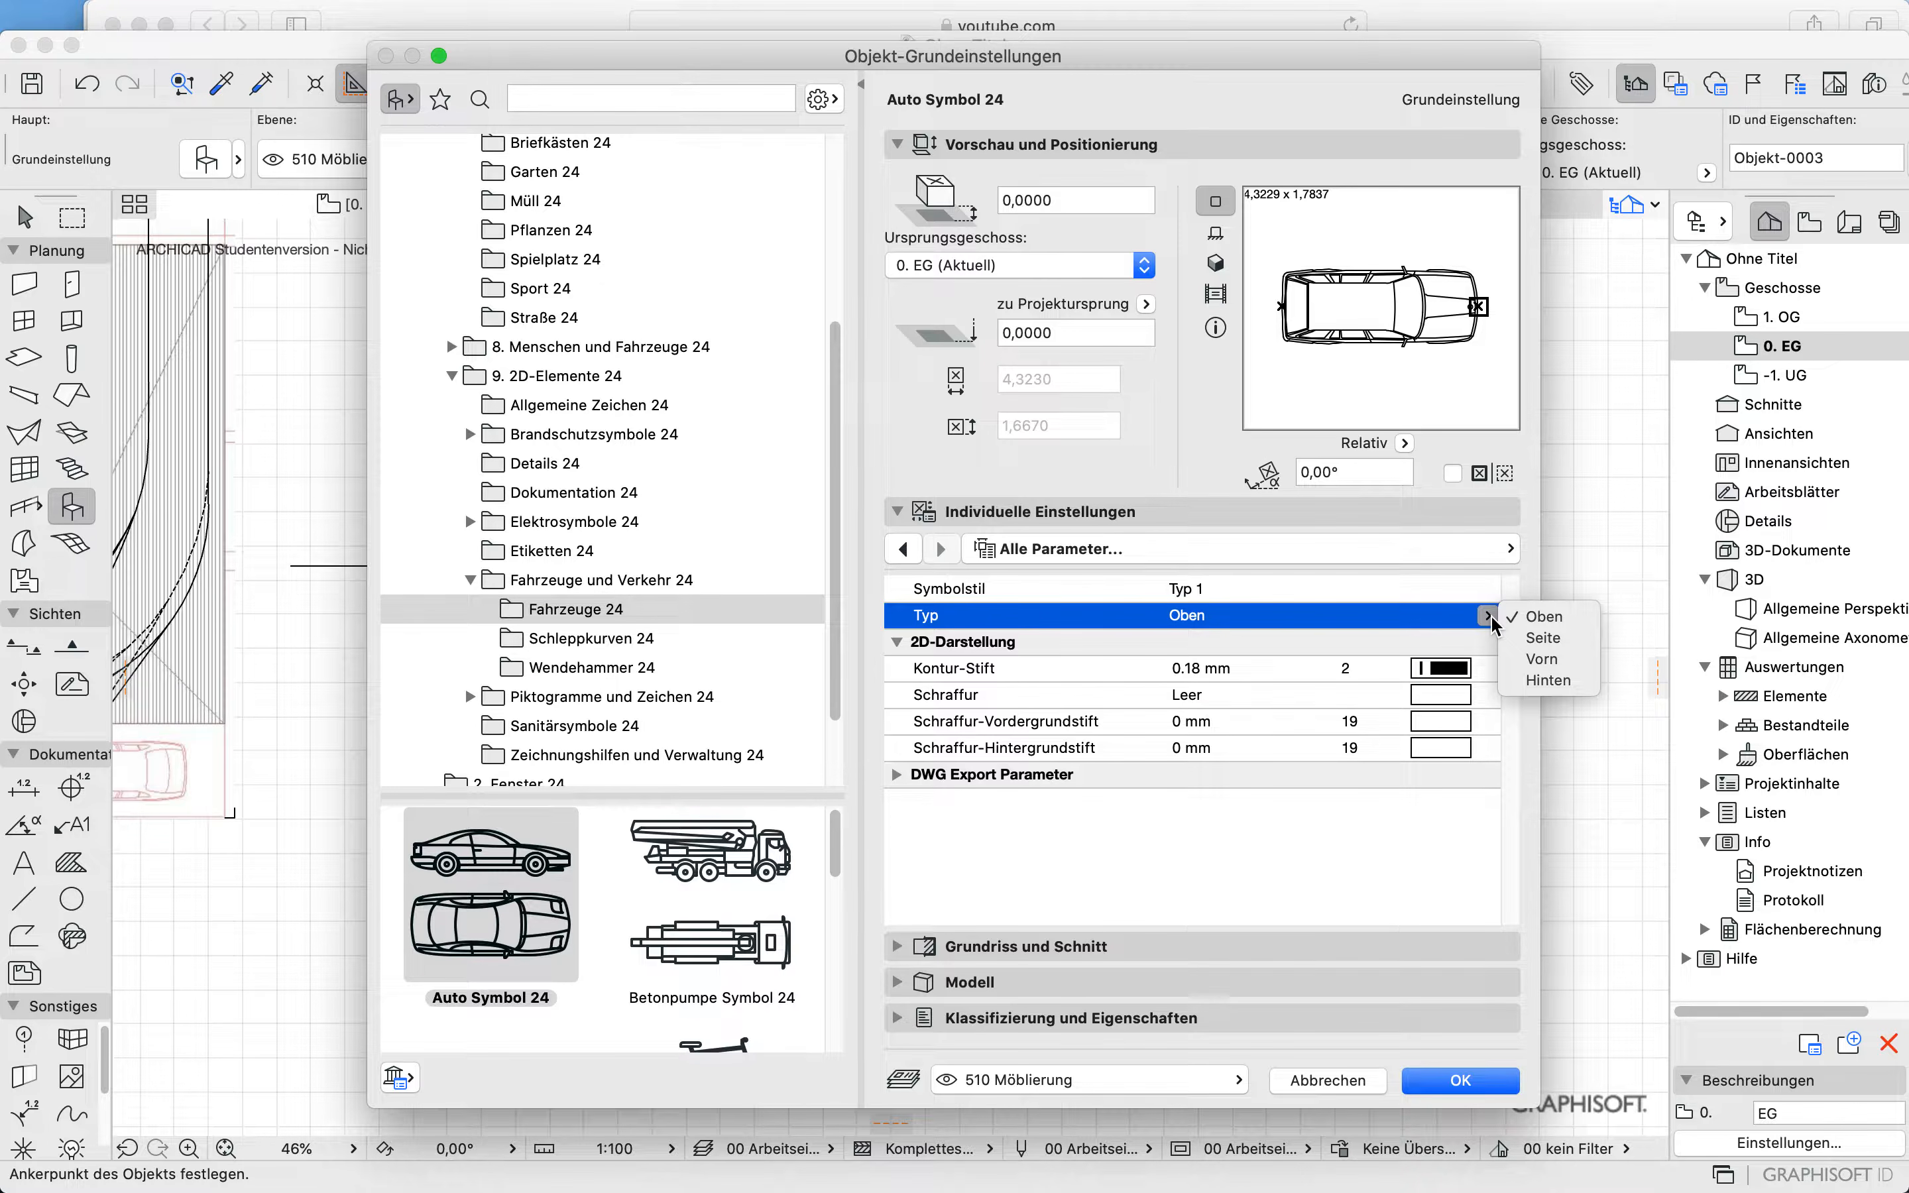
click(1519, 637)
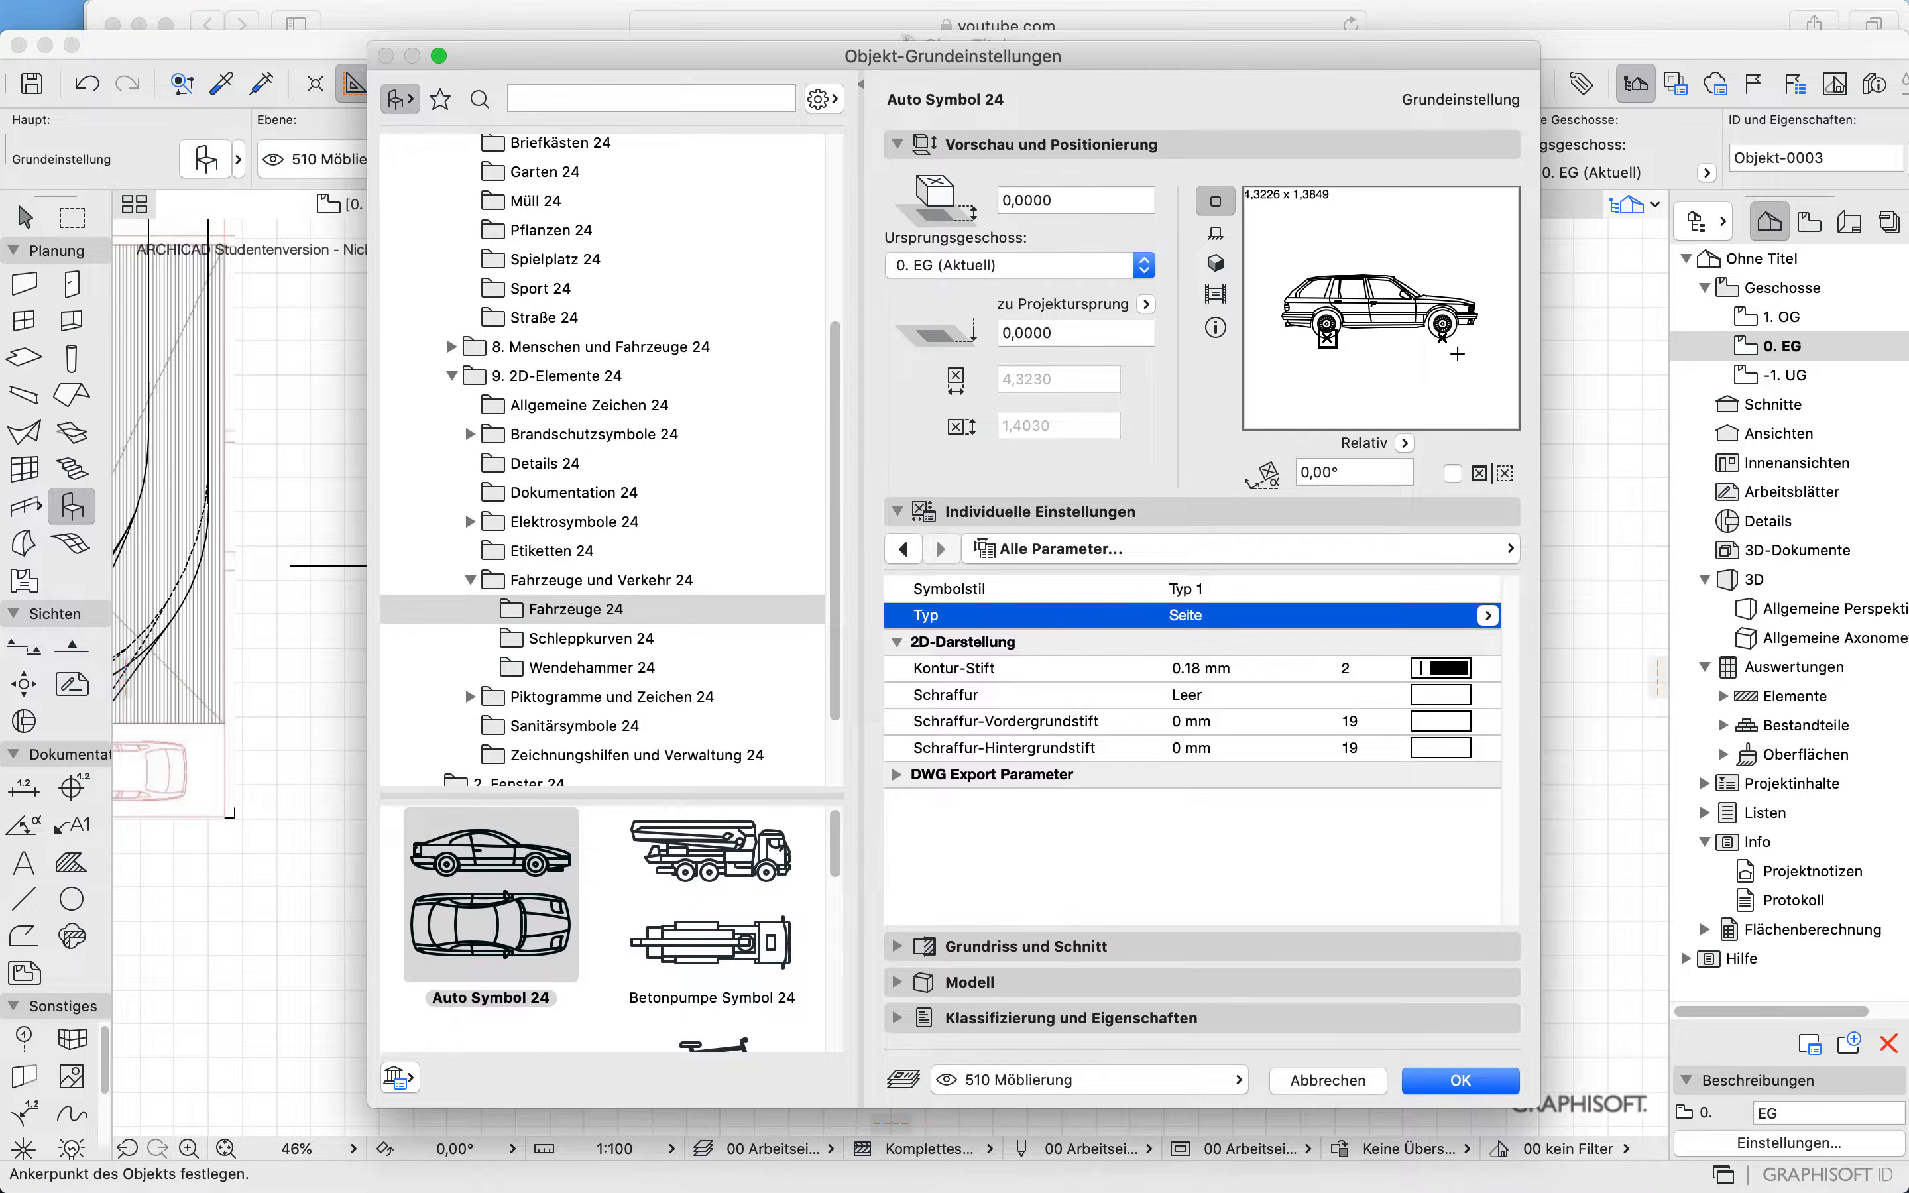
click(1444, 339)
click(1456, 1081)
Step: Place the side-view car with its front wheel at the foot of the upper slope and select it
click(432, 565)
scroll(449, 551, up, 3)
scroll(439, 554, up, 5)
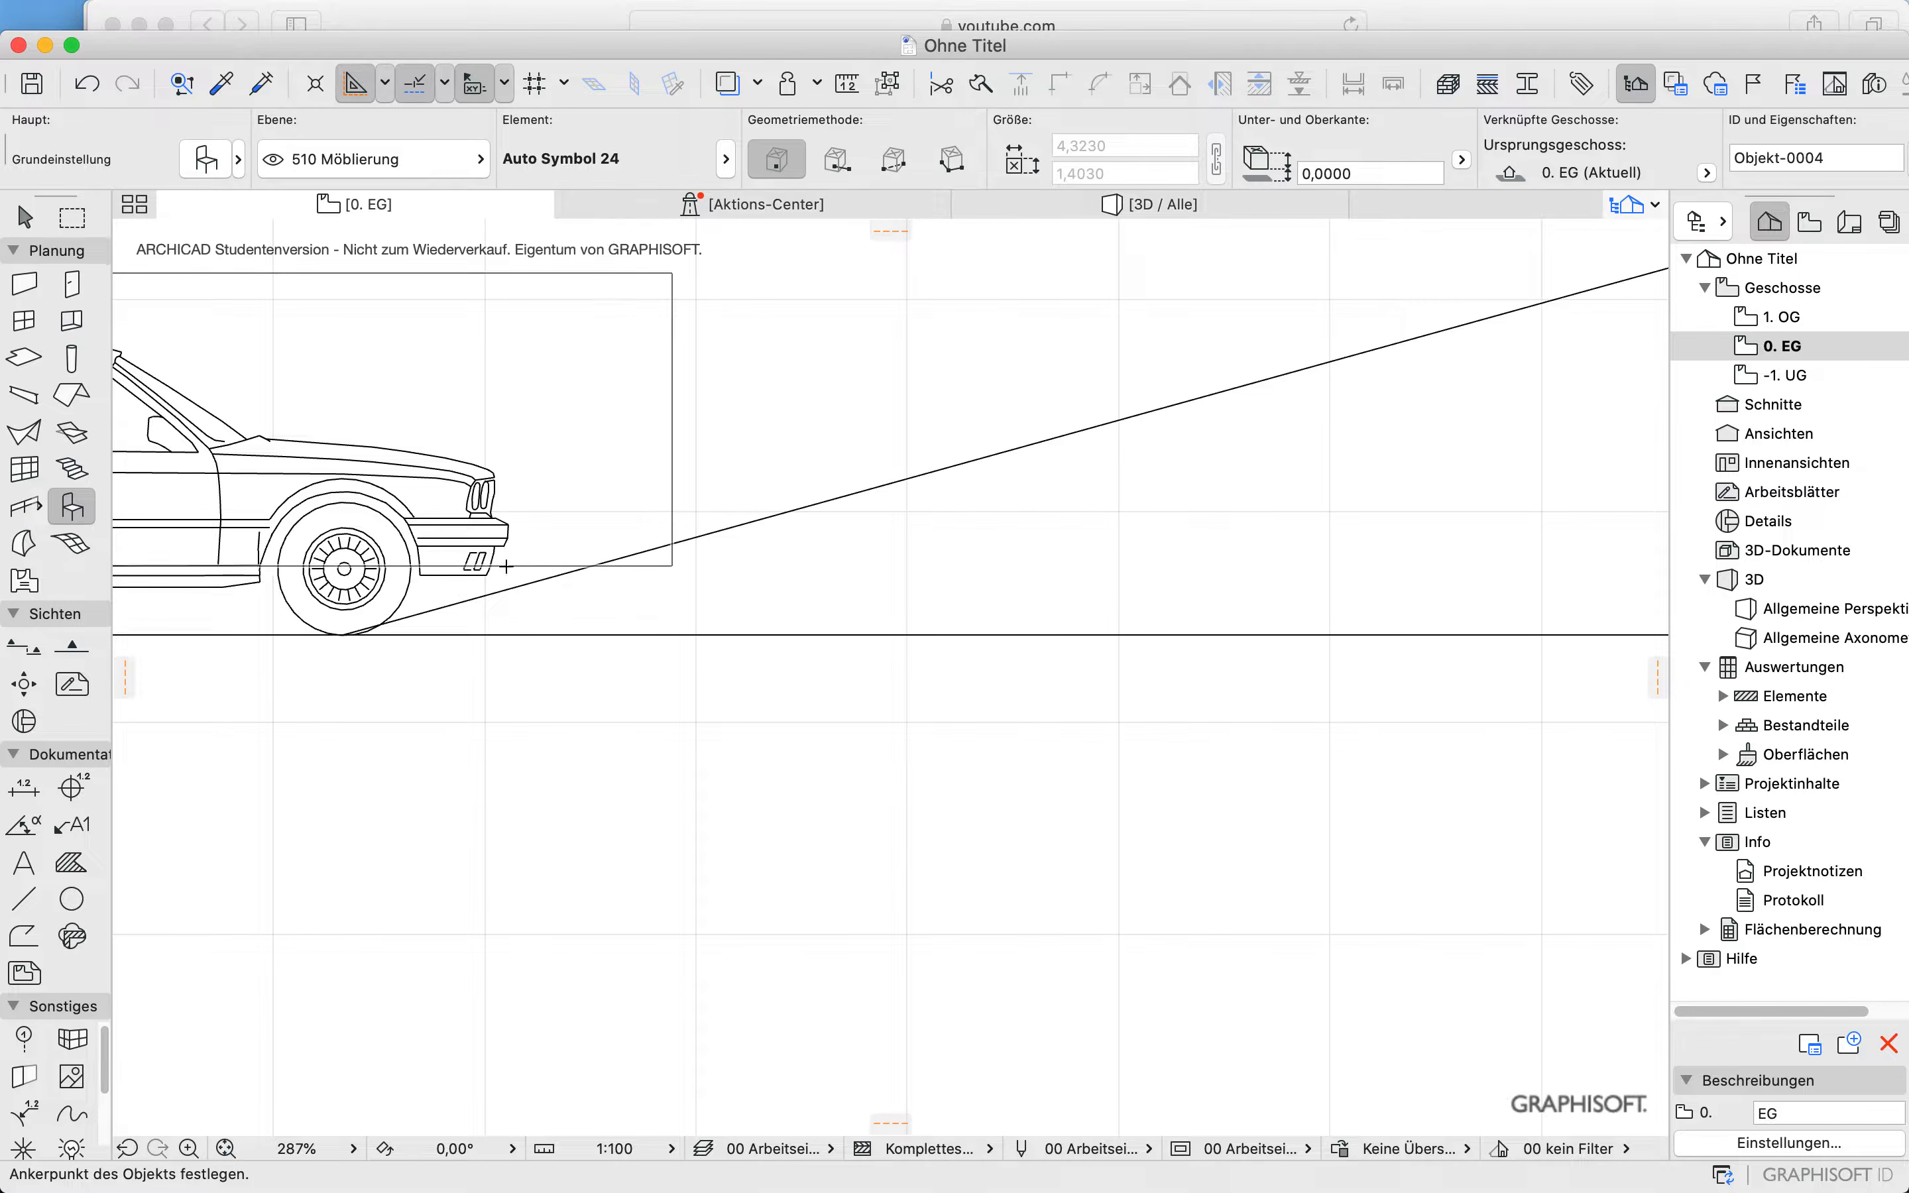
click(24, 216)
click(347, 480)
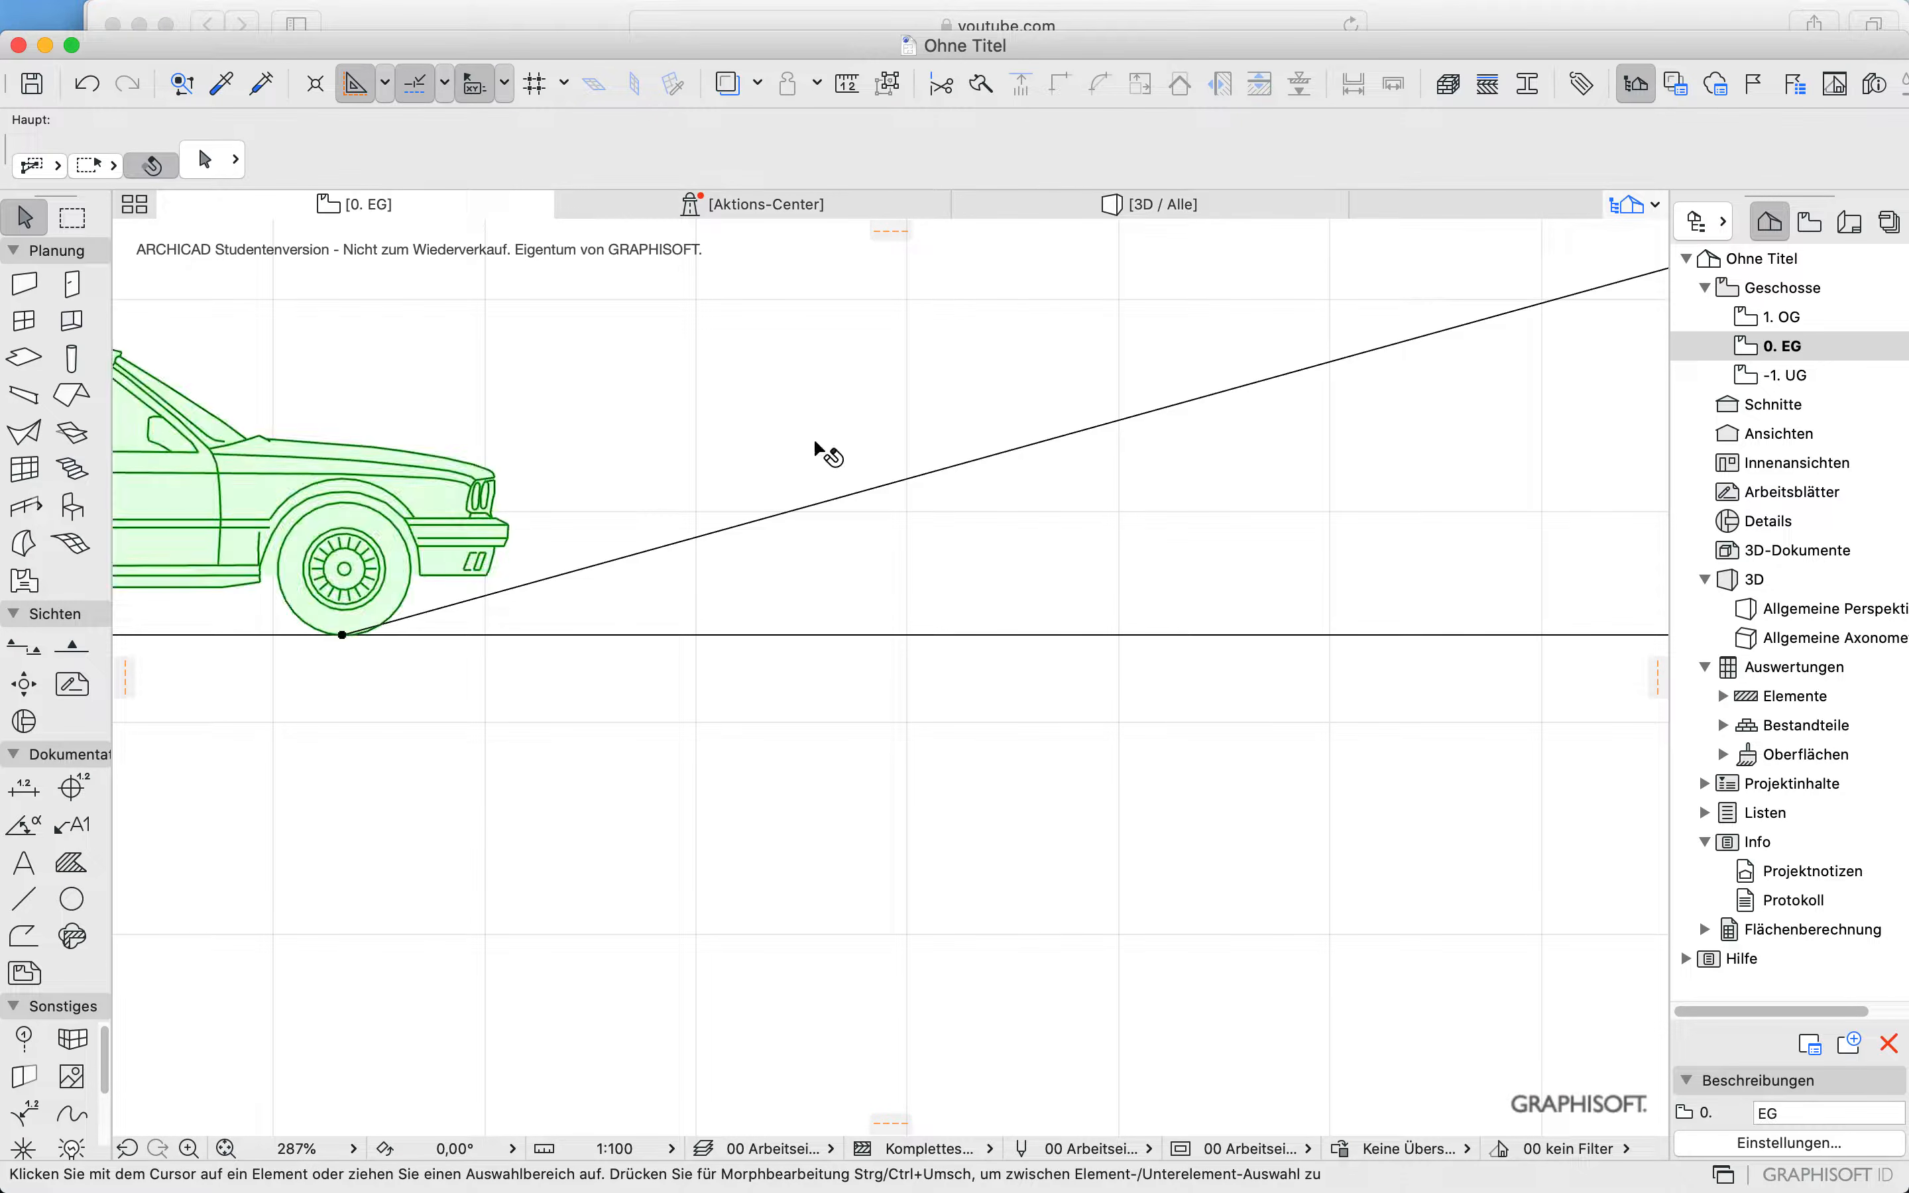
Step: Examine the placed car's object settings
key(super+t)
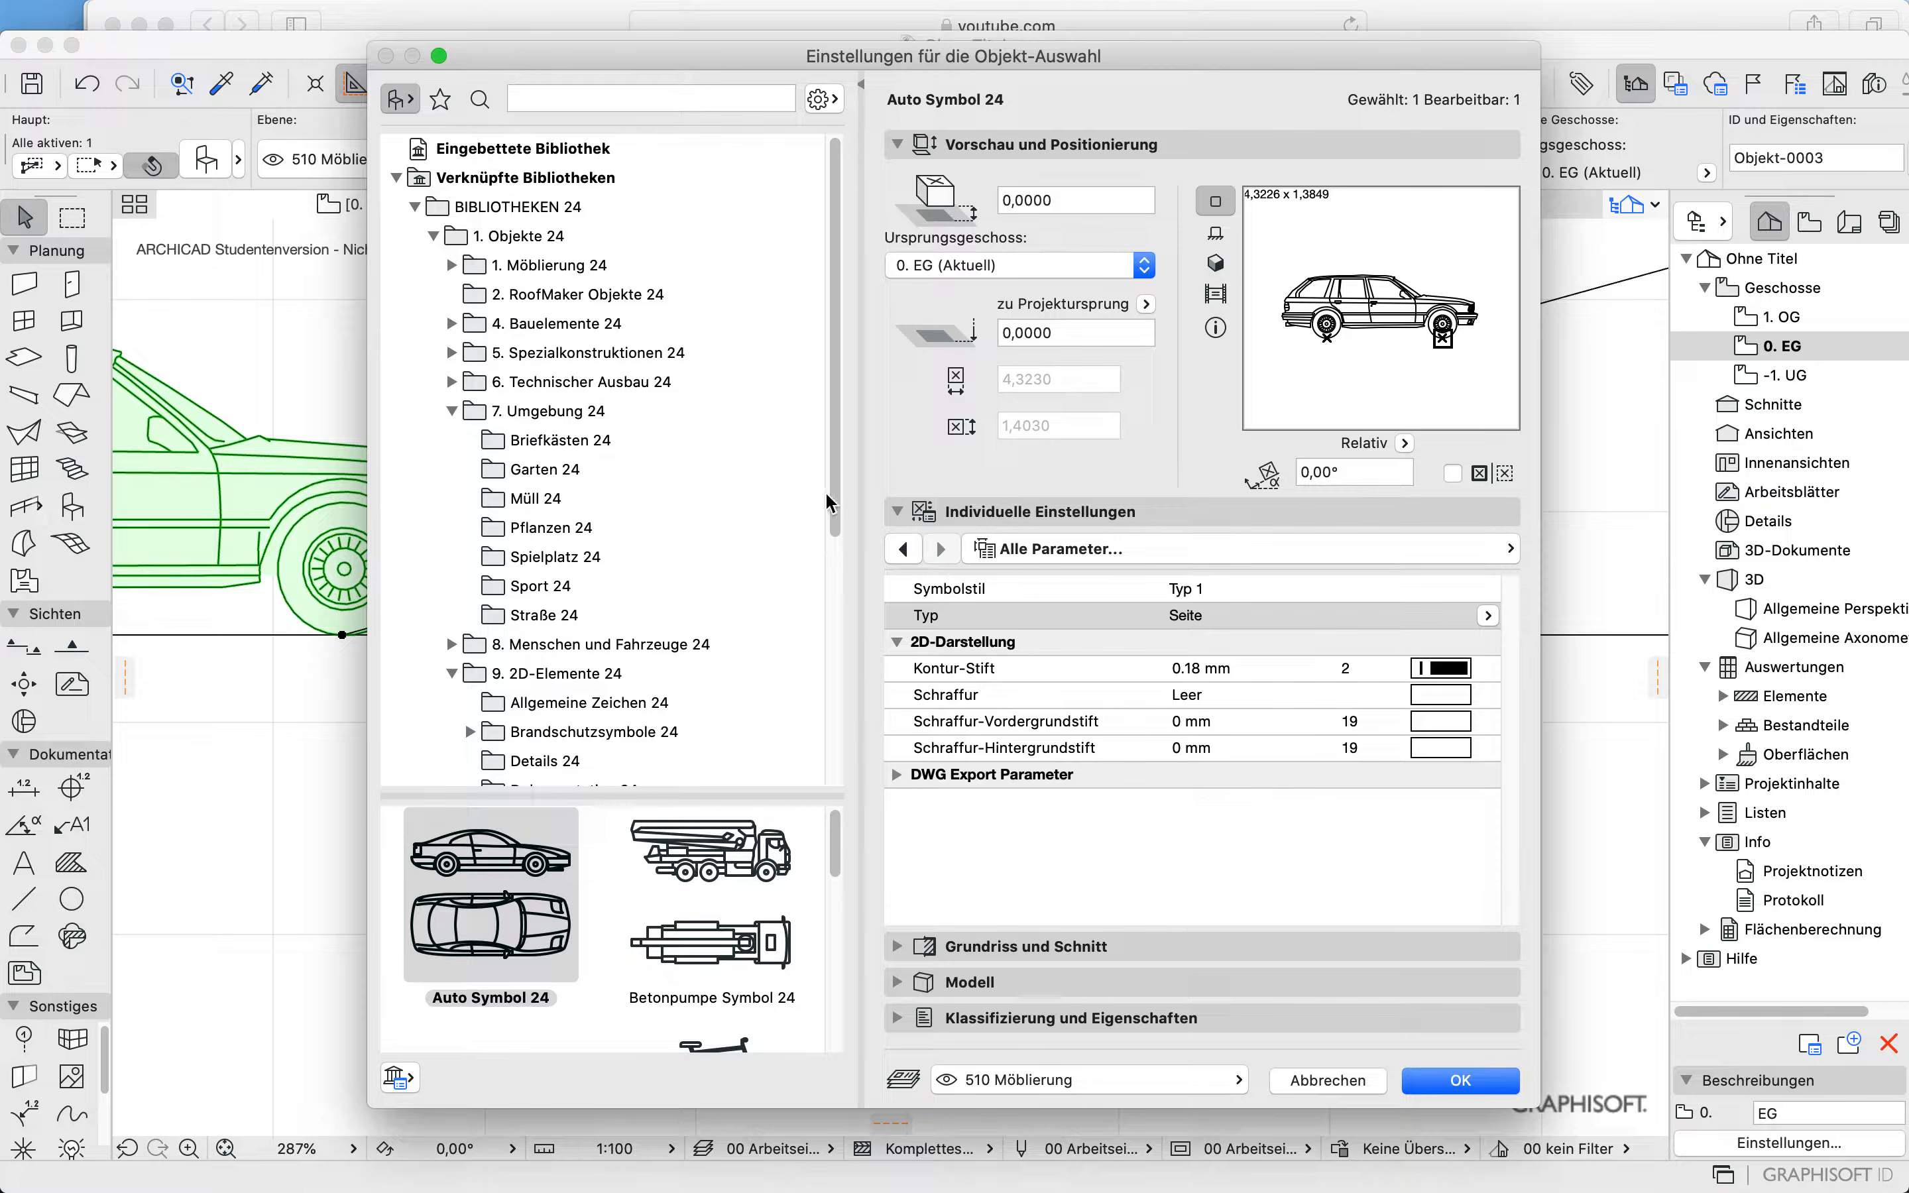
drag(839, 841, 771, 754)
click(1294, 1079)
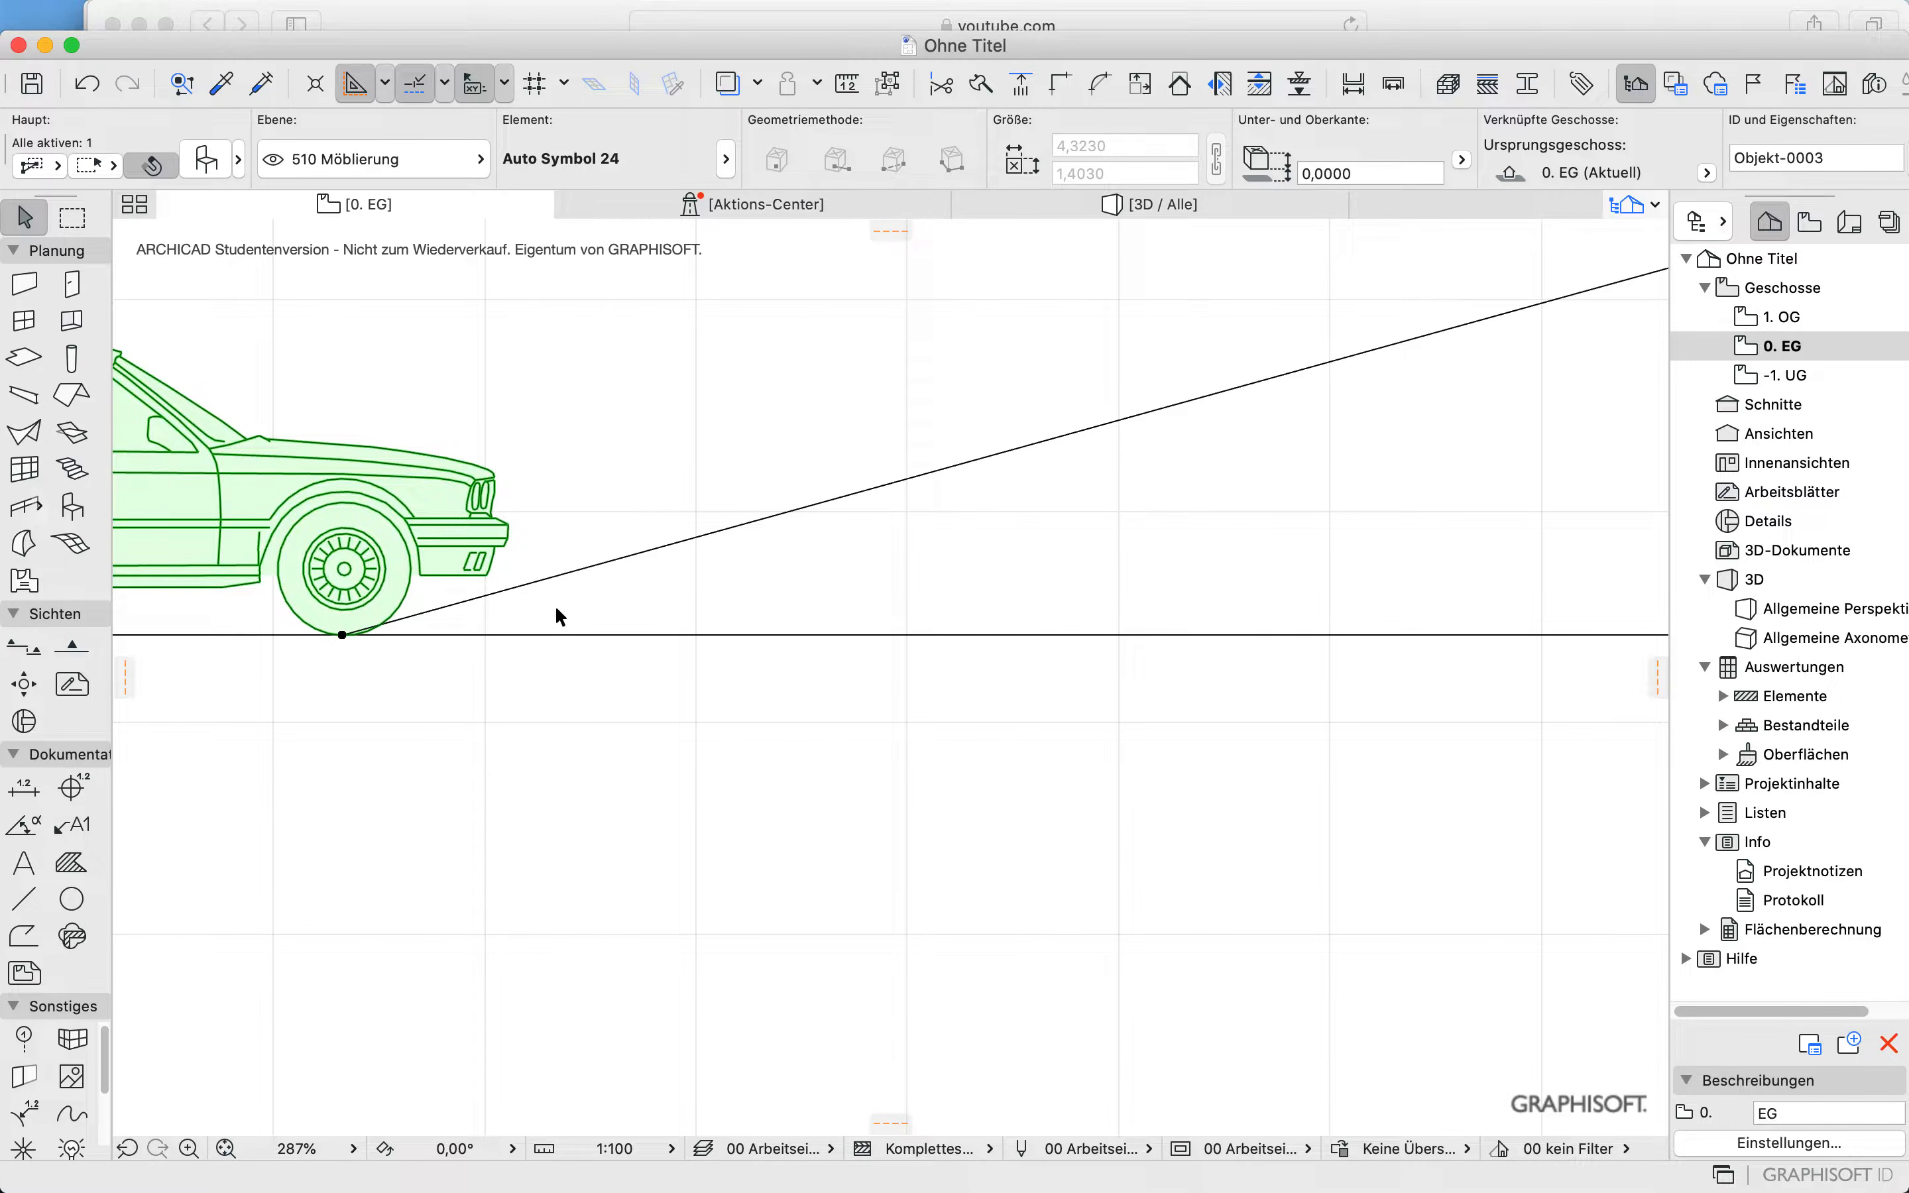
Step: Copy the car from its rear wheel's contact point onto the slope line just below its upper end
scroll(472, 603, down, 6)
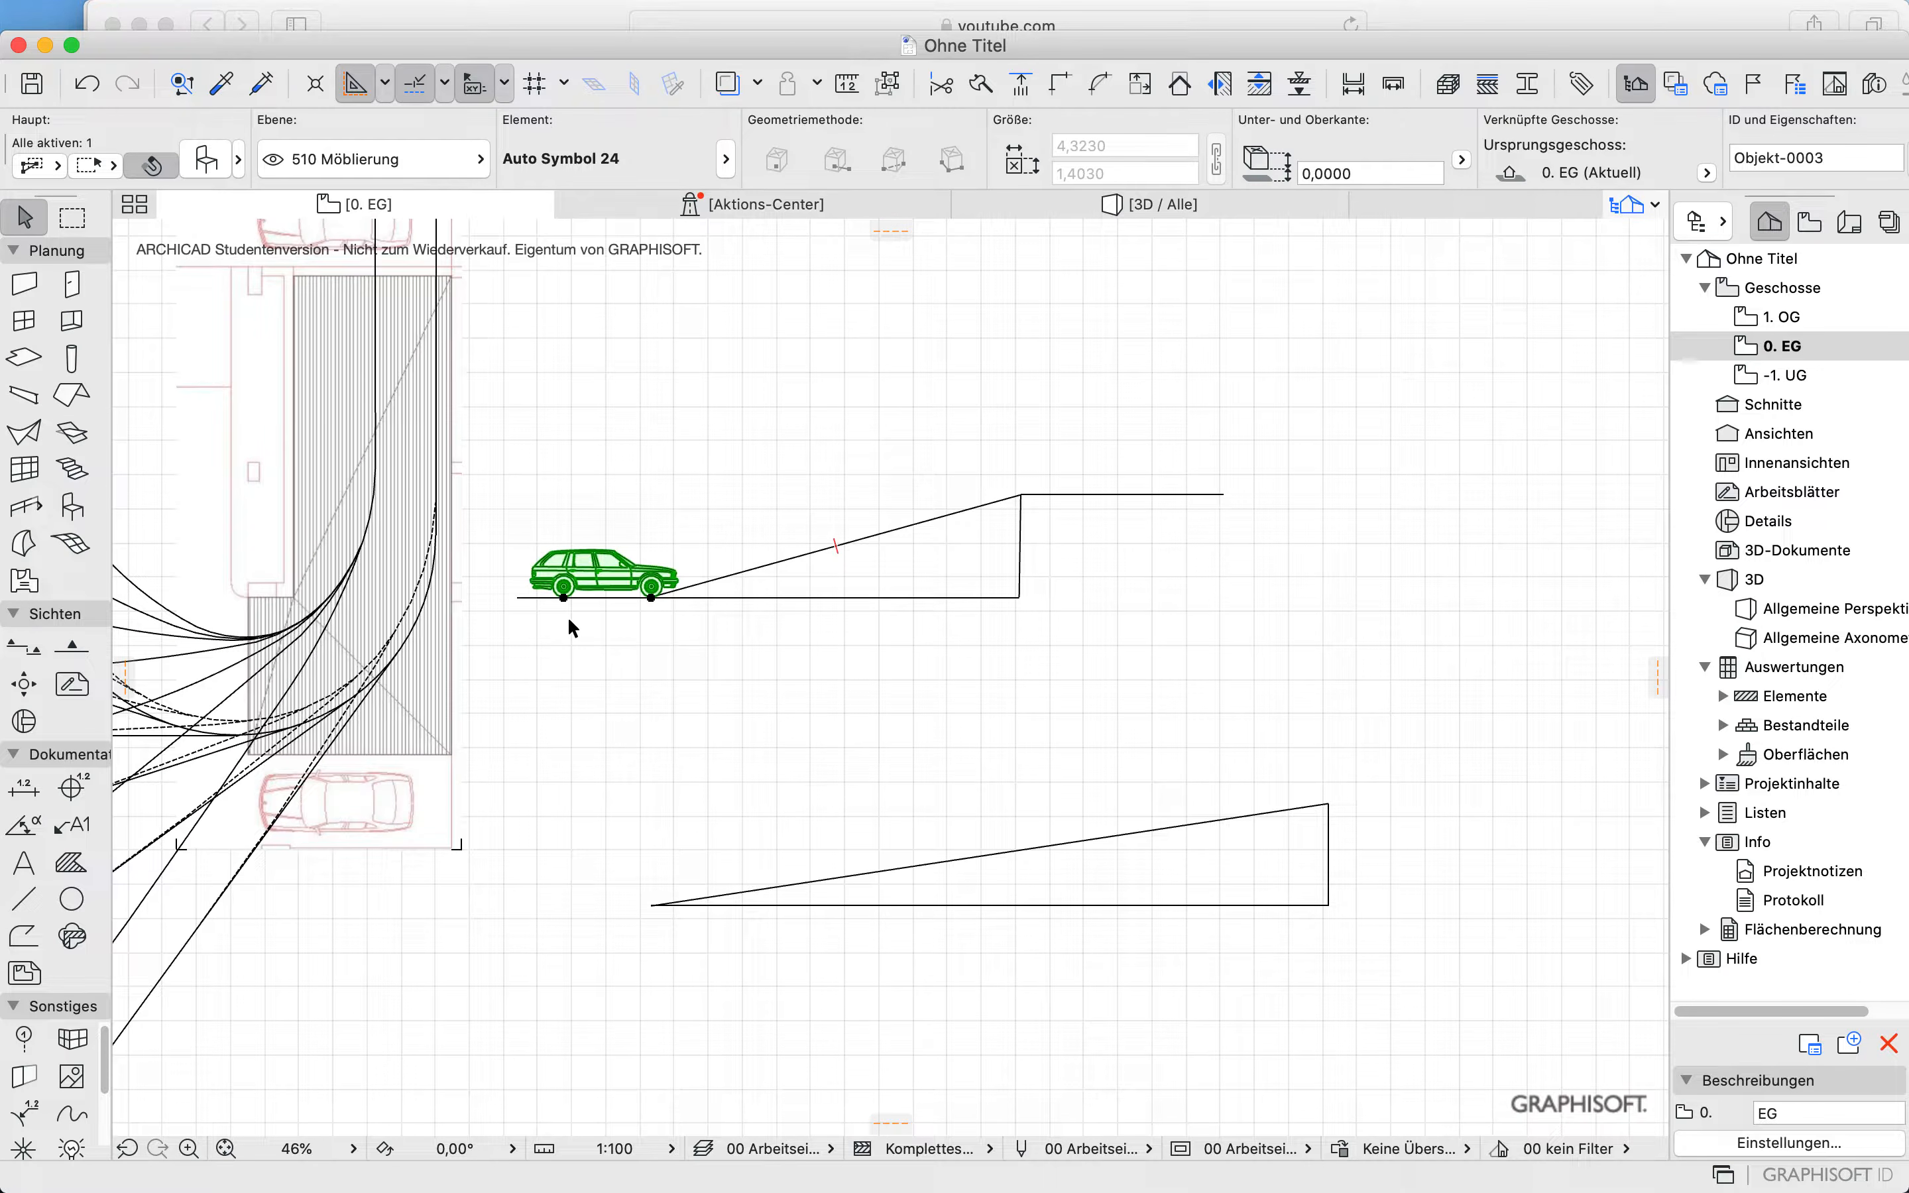
key(super+alt+d)
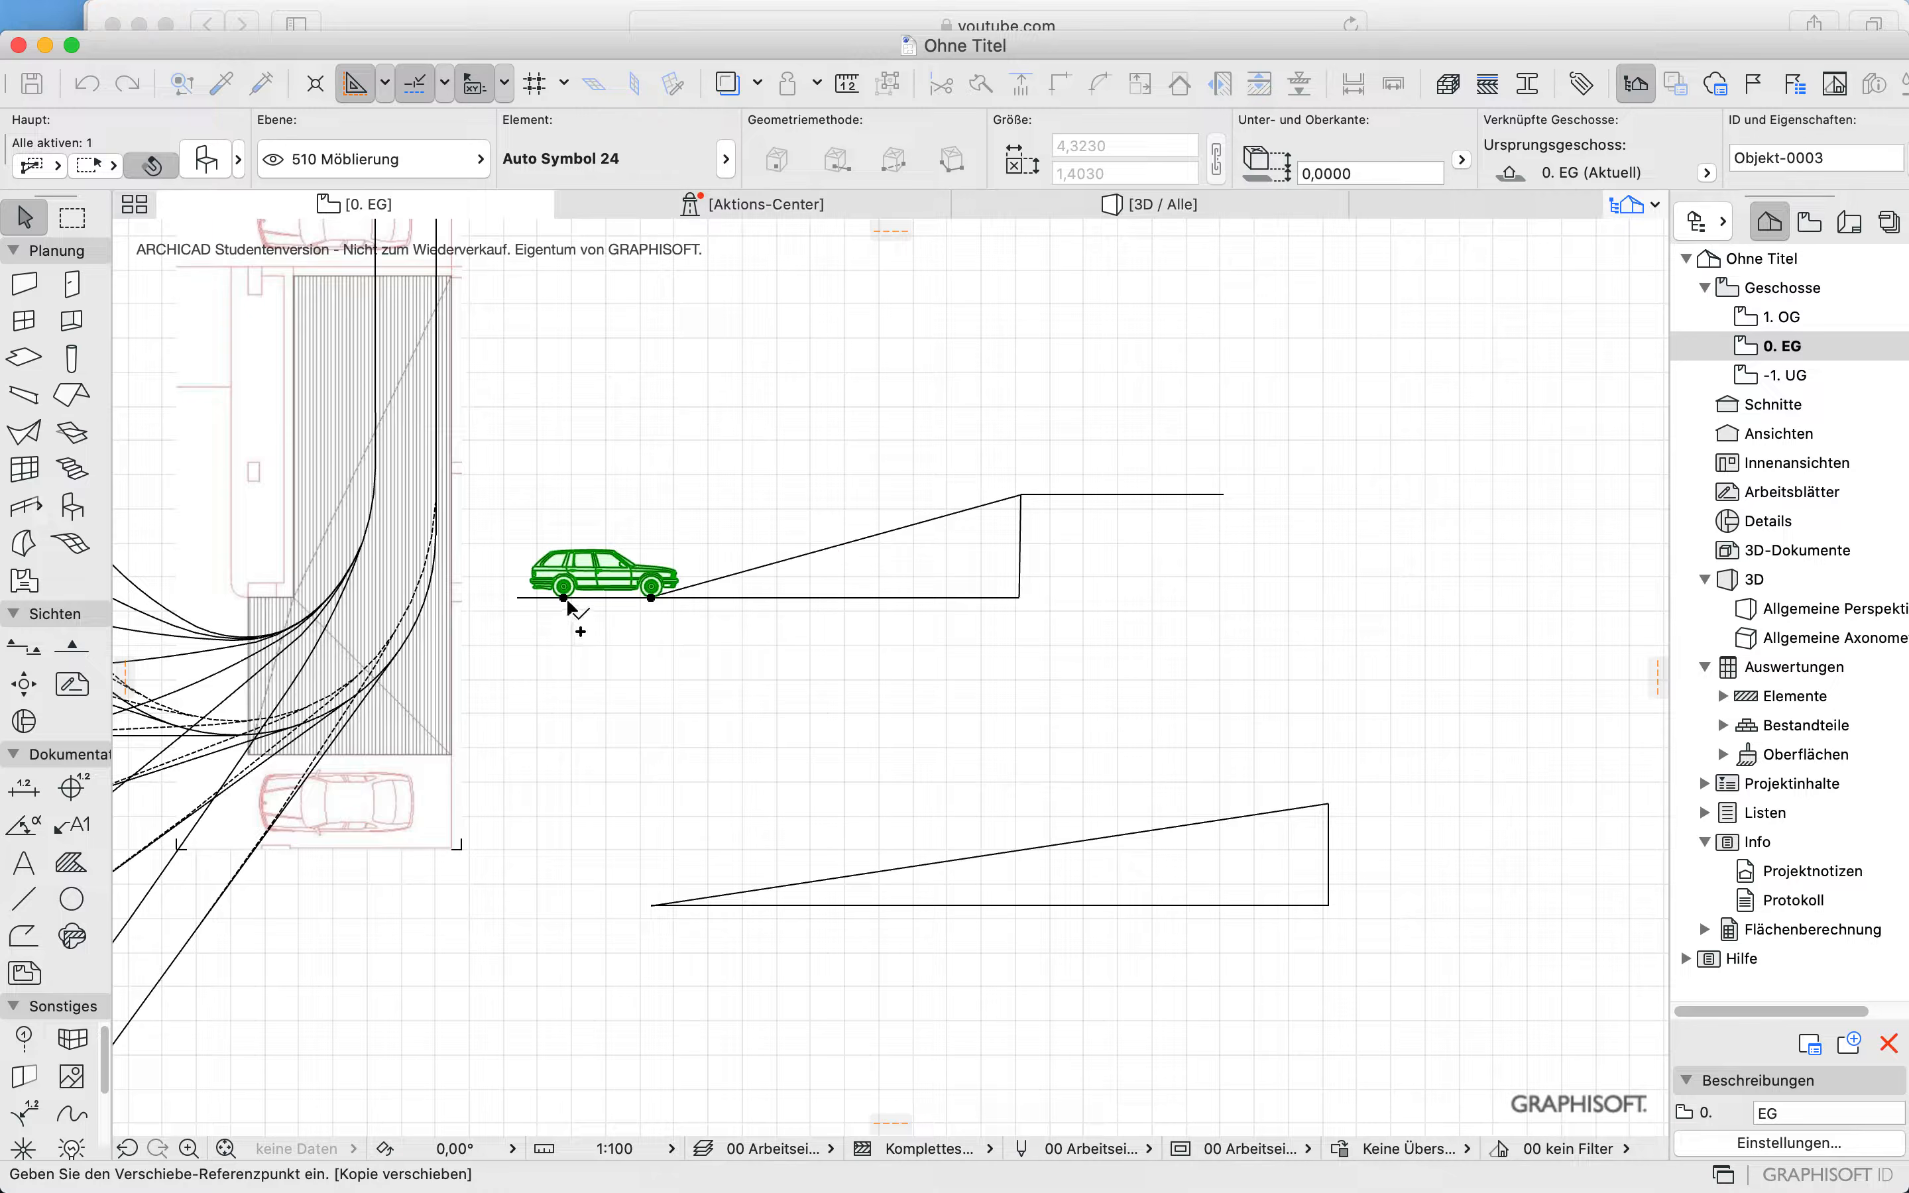
click(570, 604)
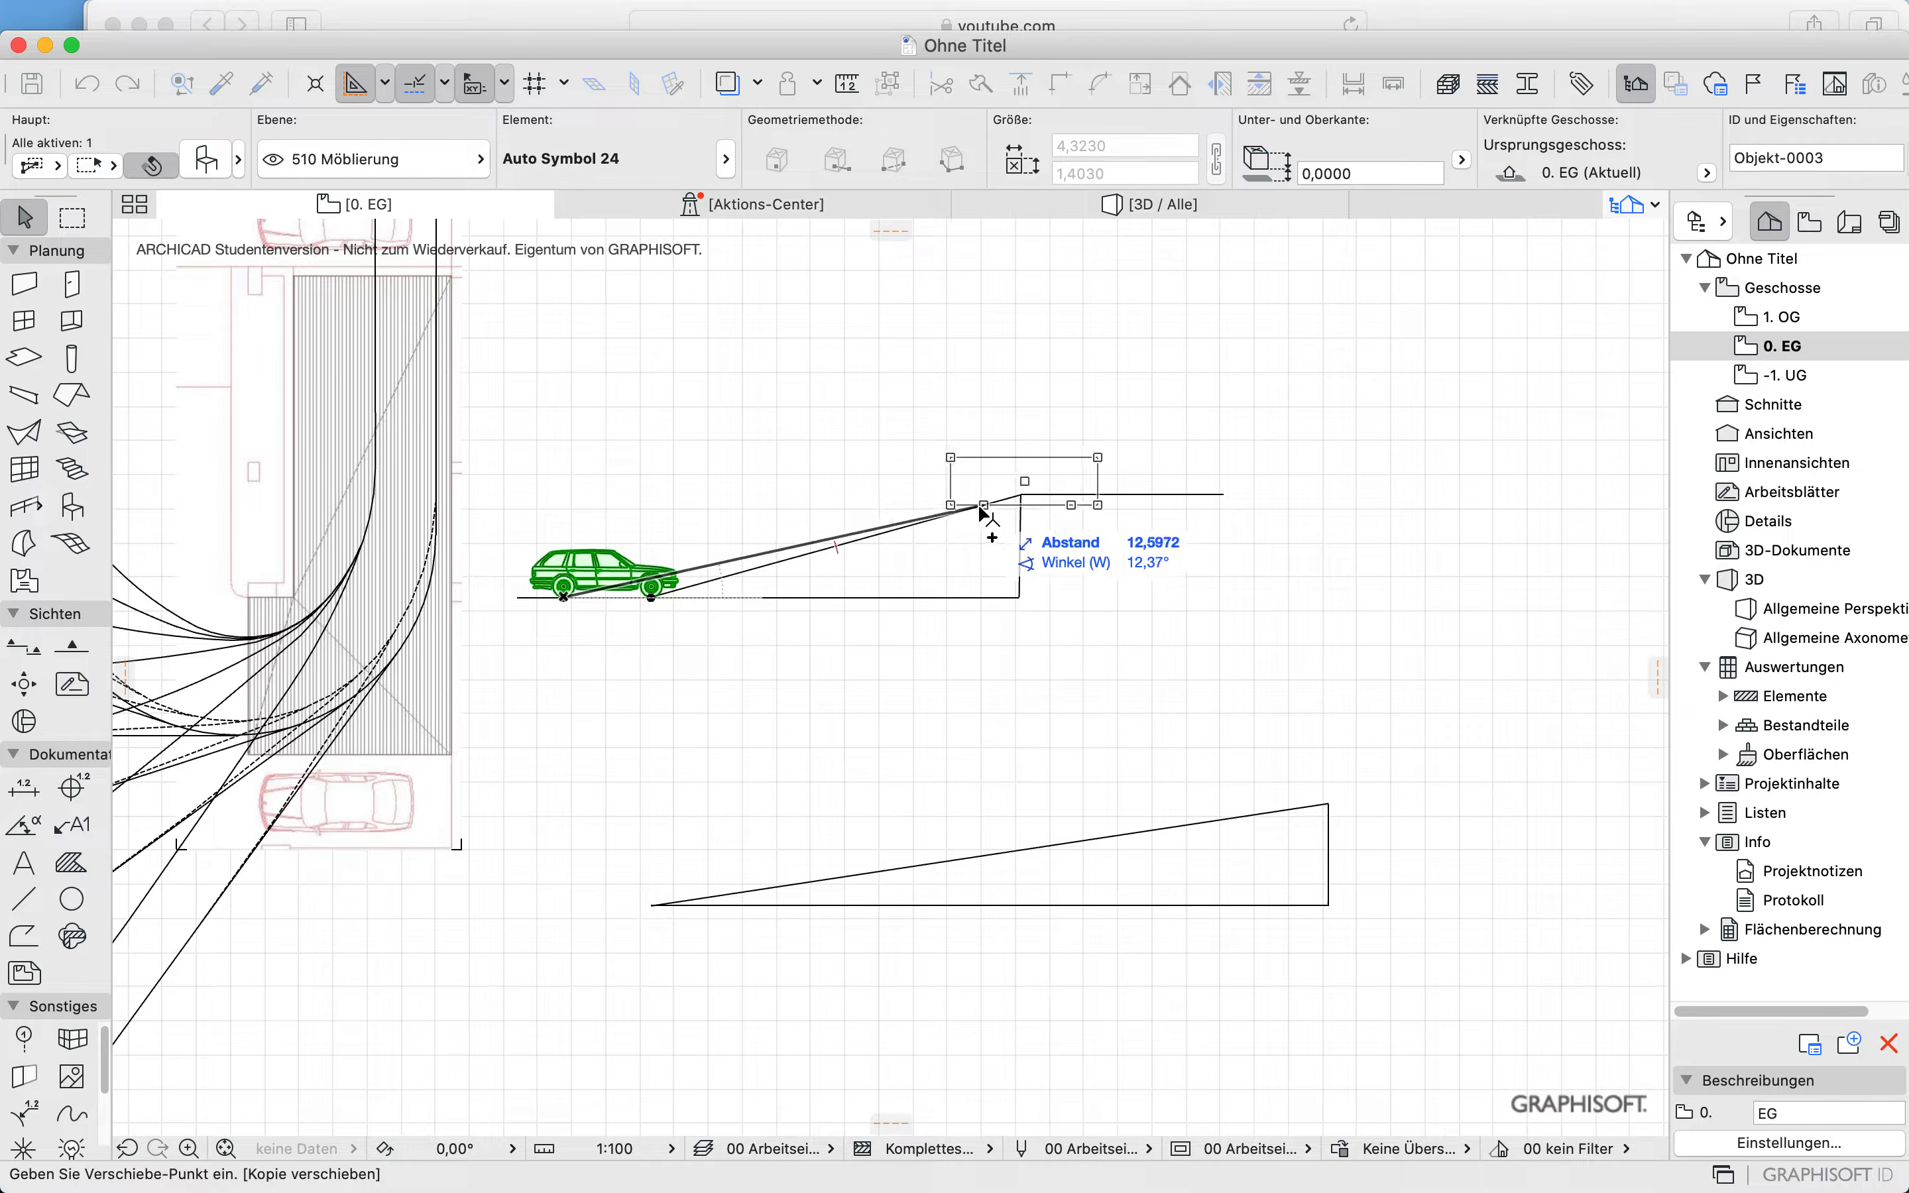
click(974, 509)
Step: Rotate the copied car about its rear wheel's contact point by about 8° so the front wheel rests on the upper horizontal line
key(super+e)
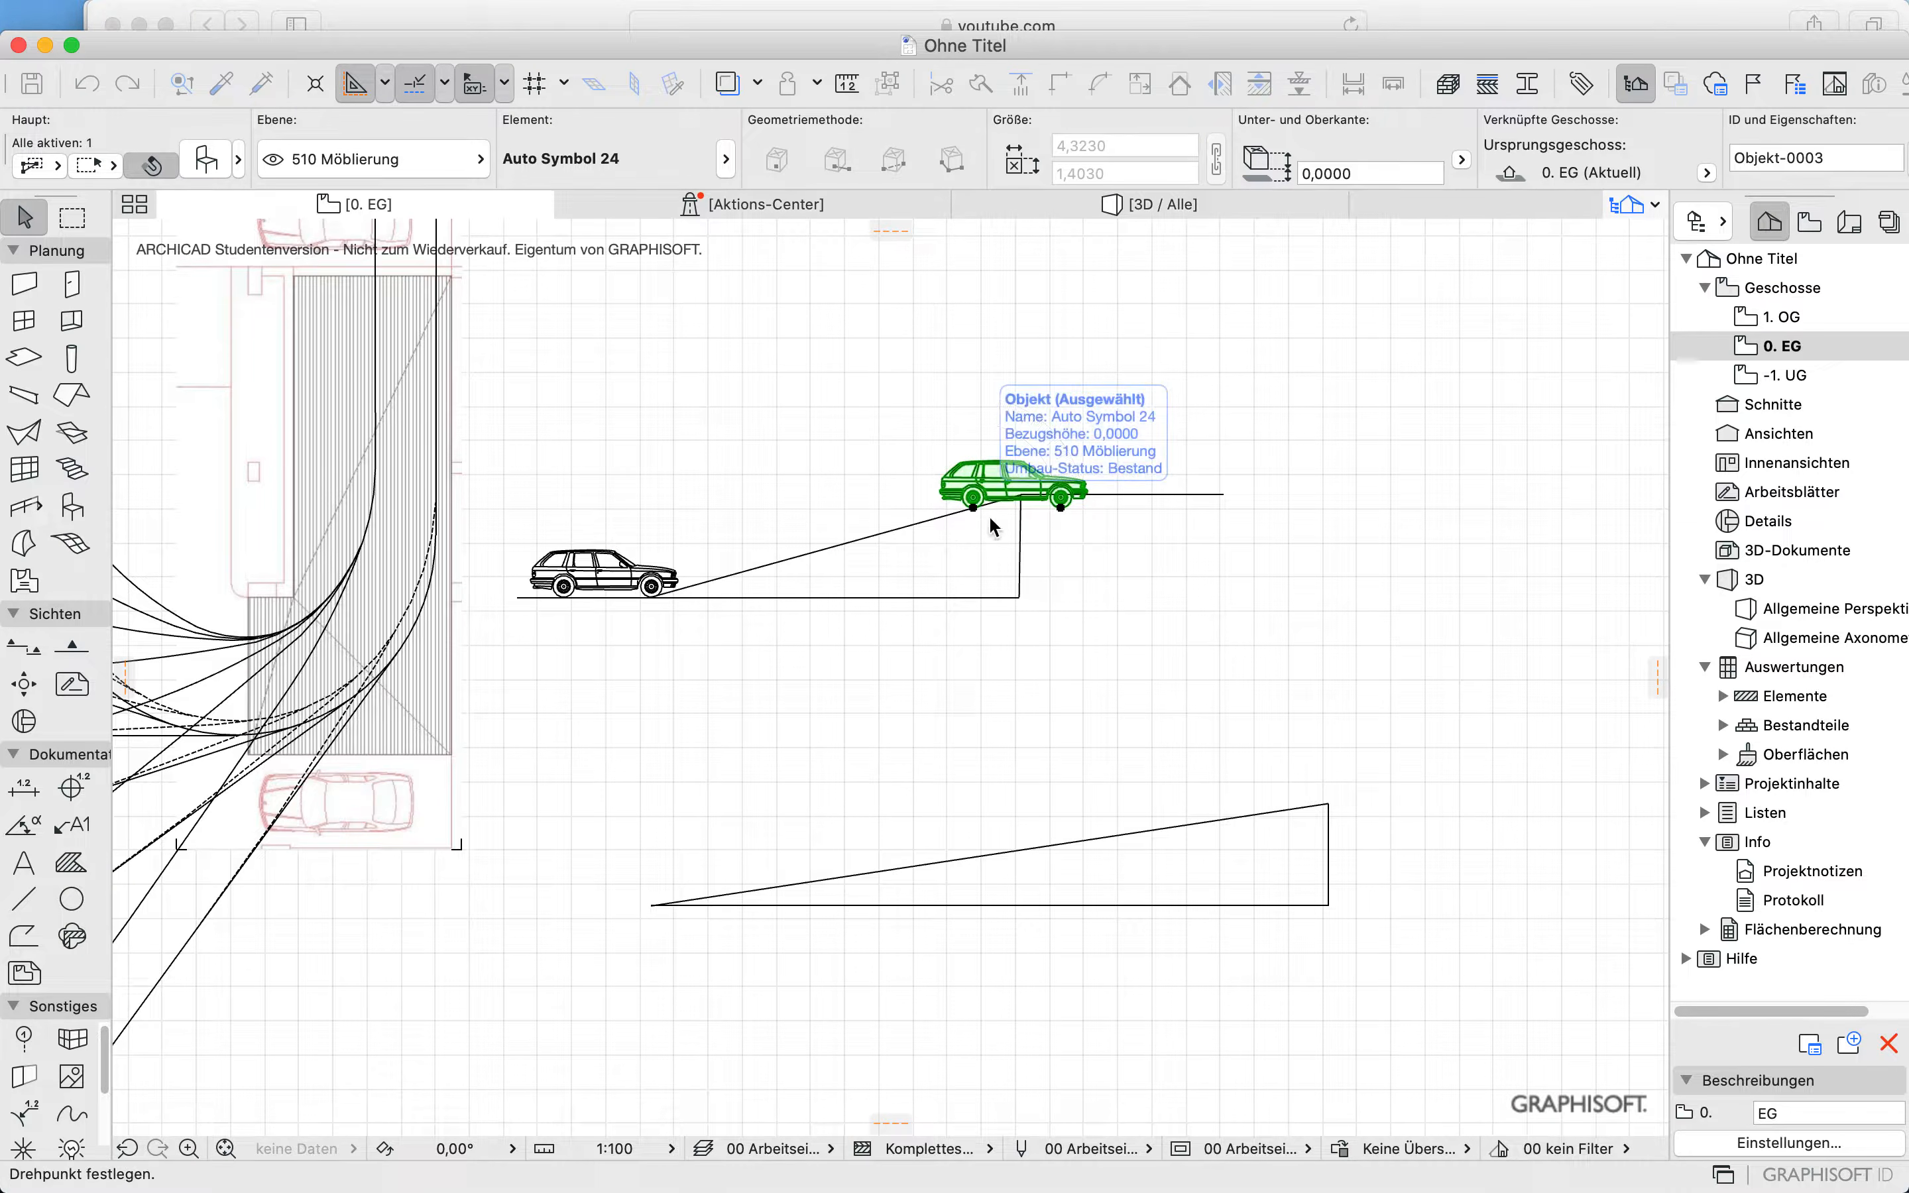
click(972, 507)
click(1064, 502)
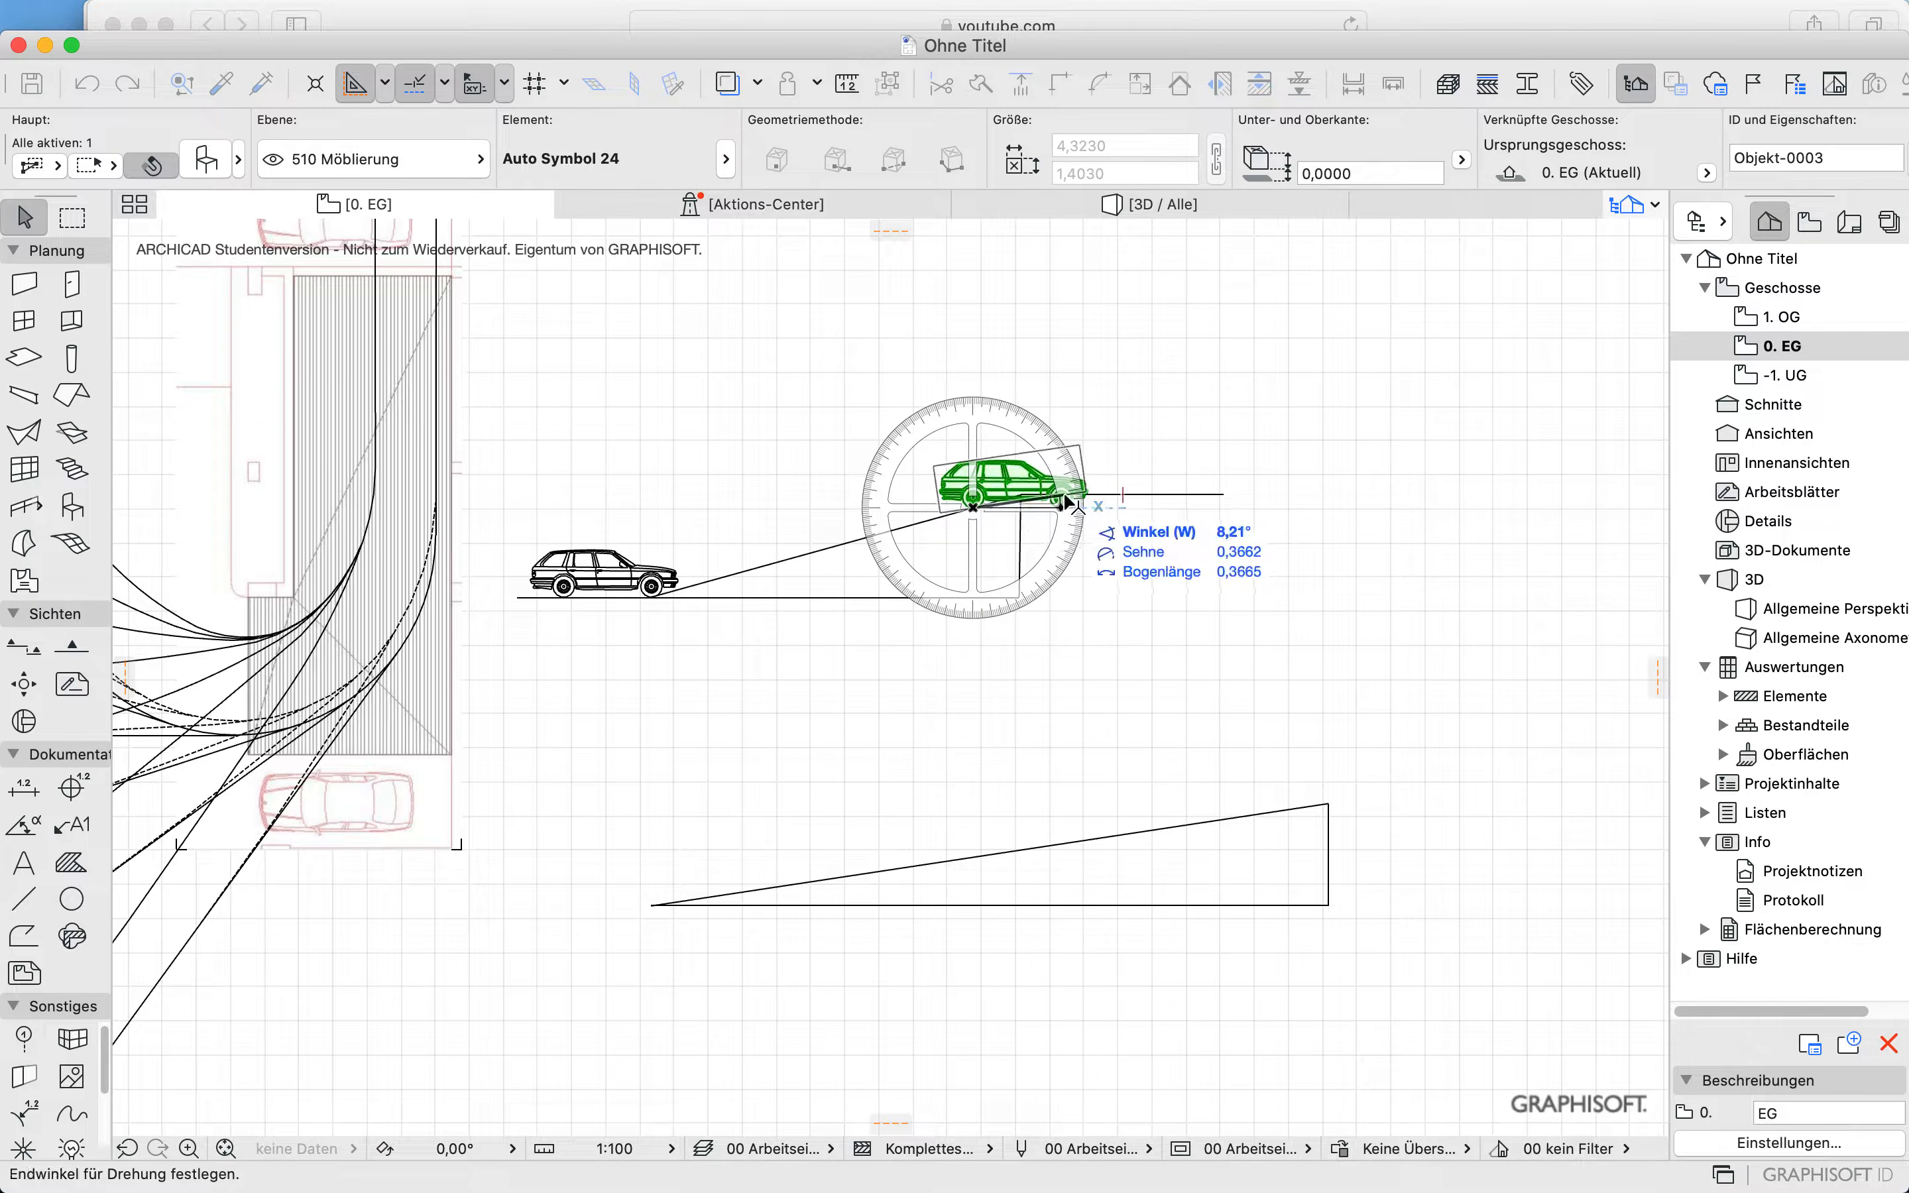
click(1021, 499)
scroll(1020, 498, up, 3)
scroll(1020, 499, up, 4)
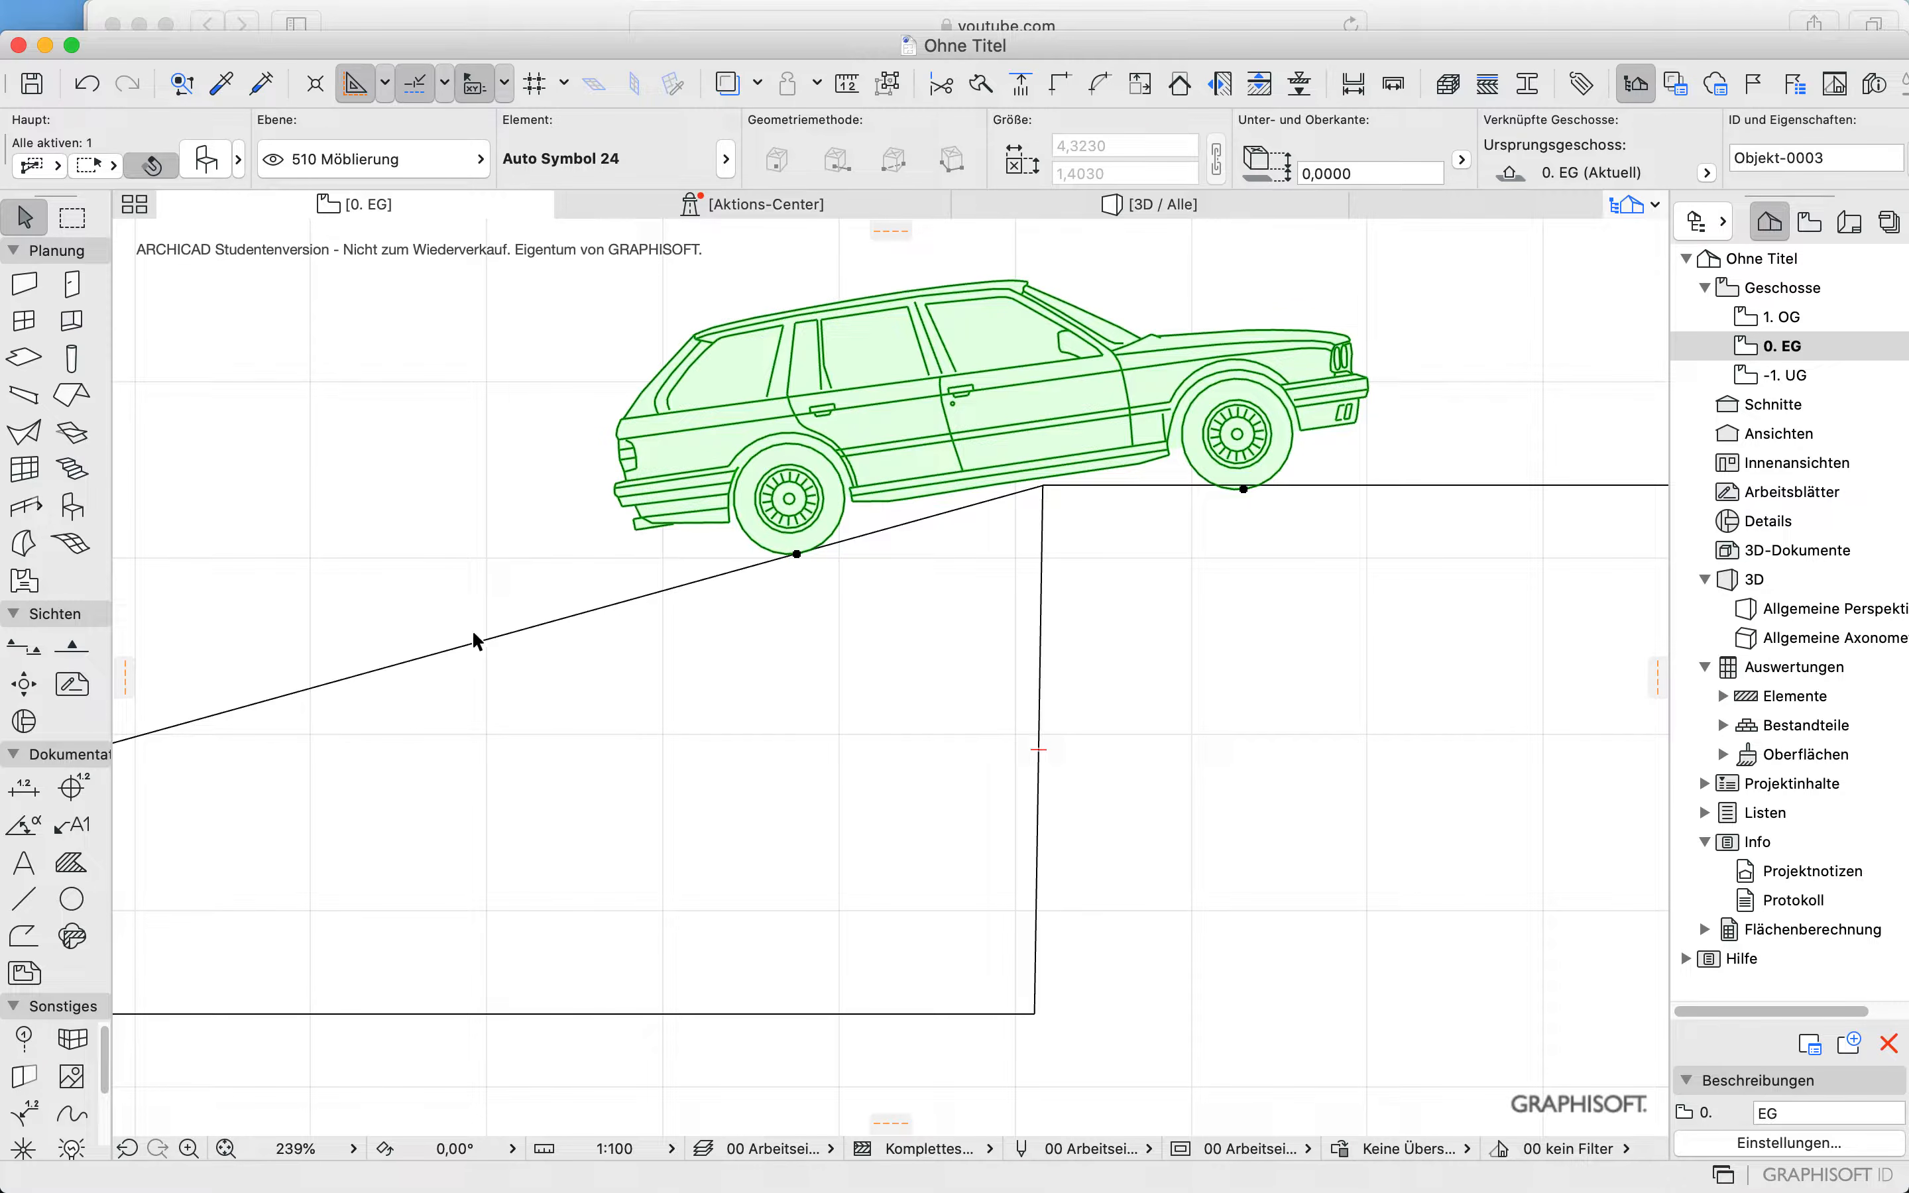
Step: Draw a spline along the upper slope from its foot through its midpoint to its top
scroll(1004, 730, down, 5)
middle_drag(945, 798, 1362, 764)
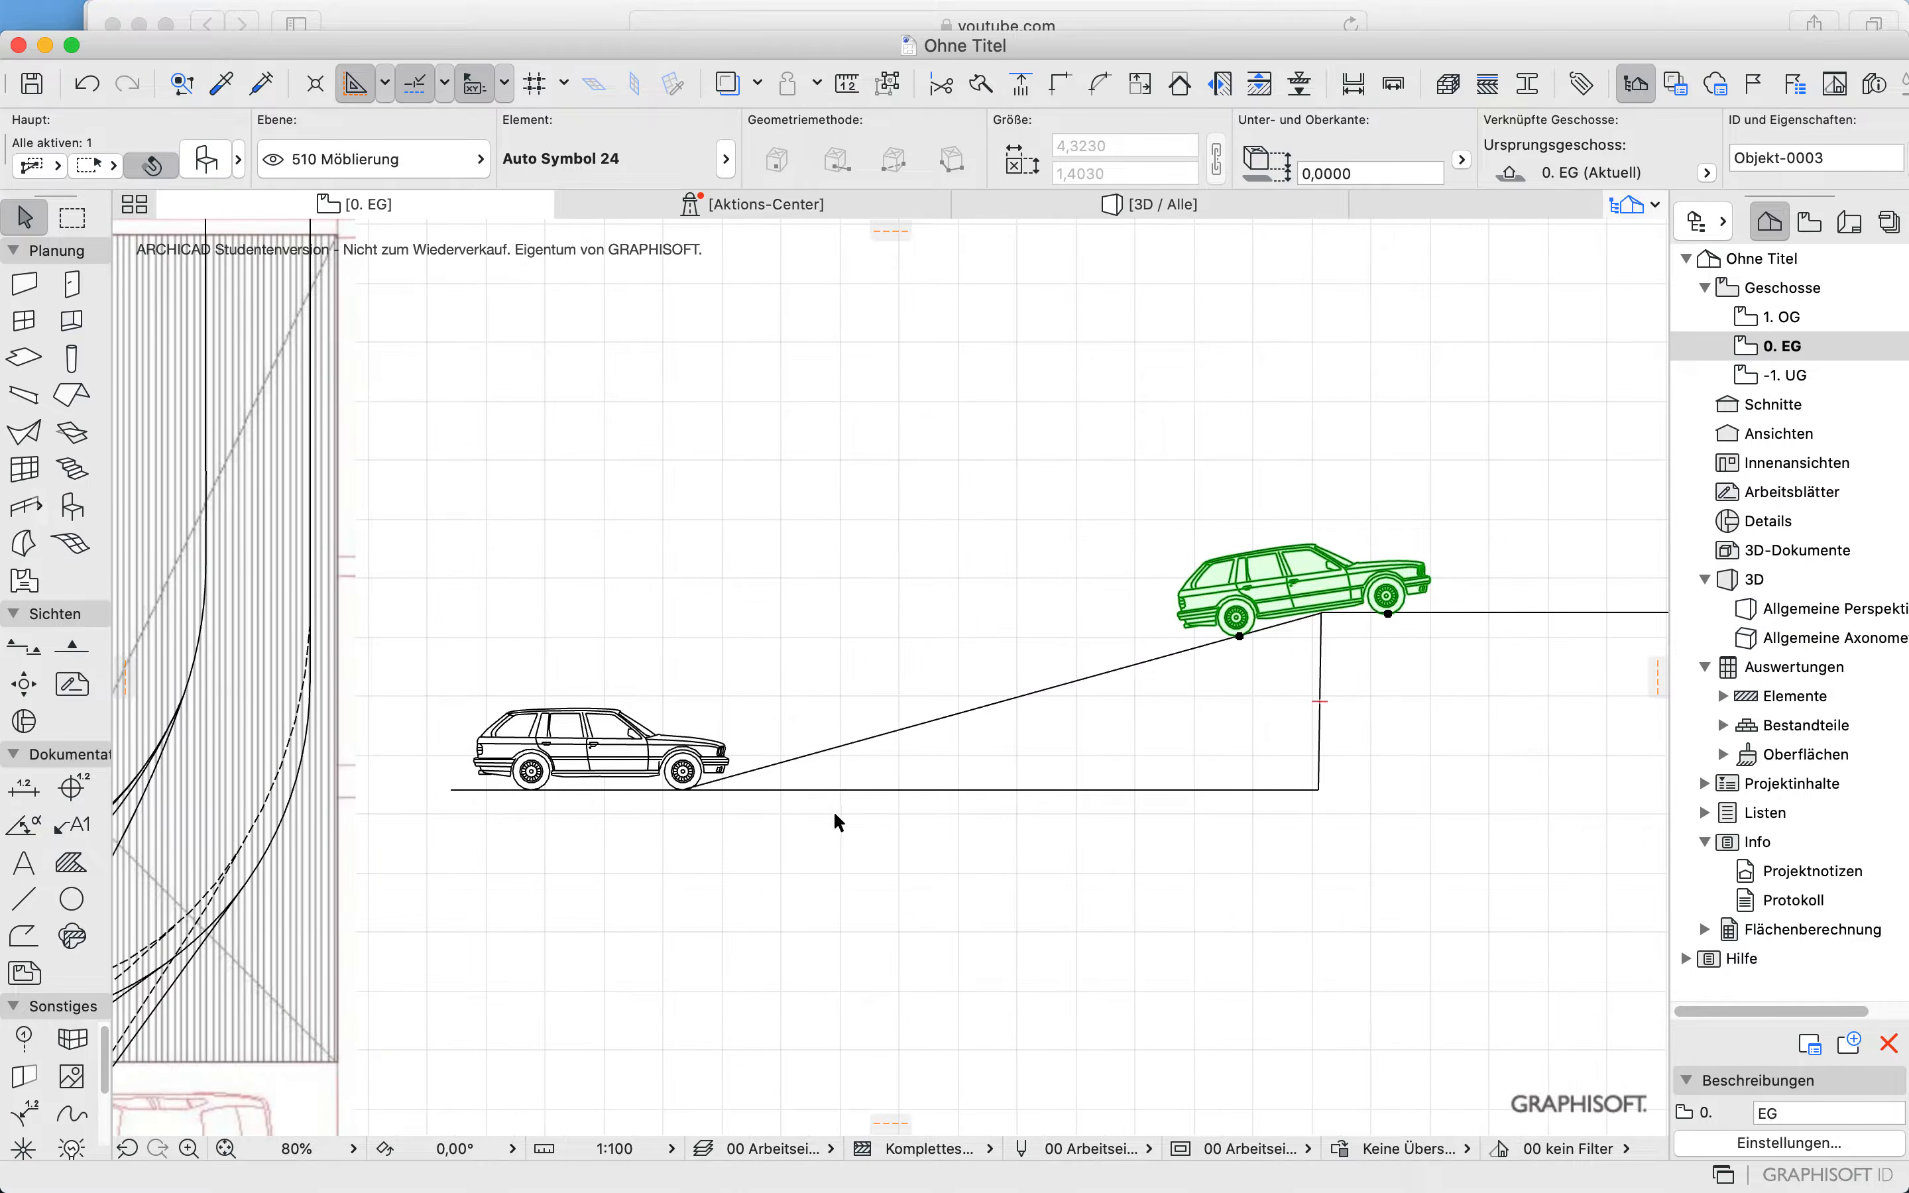
click(719, 886)
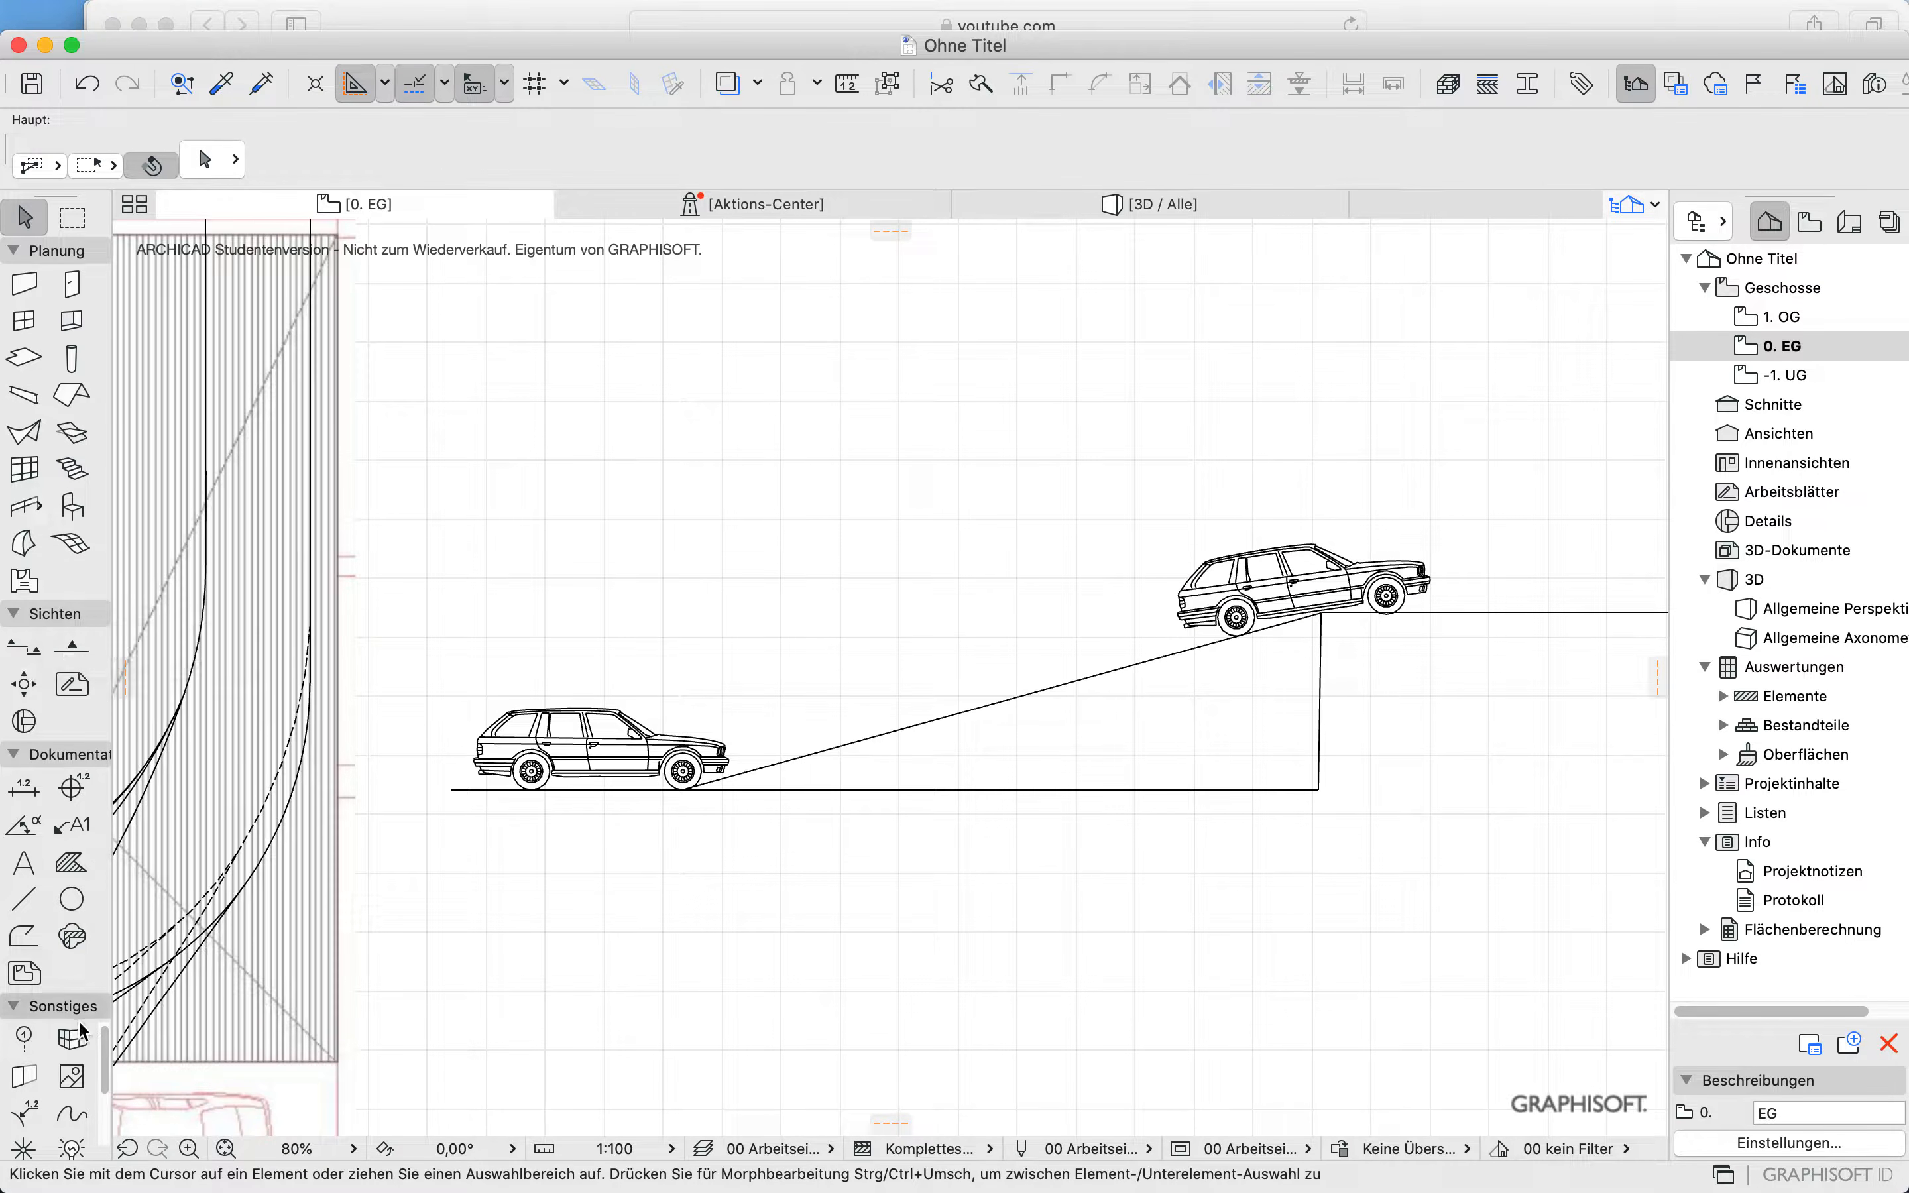
click(68, 1115)
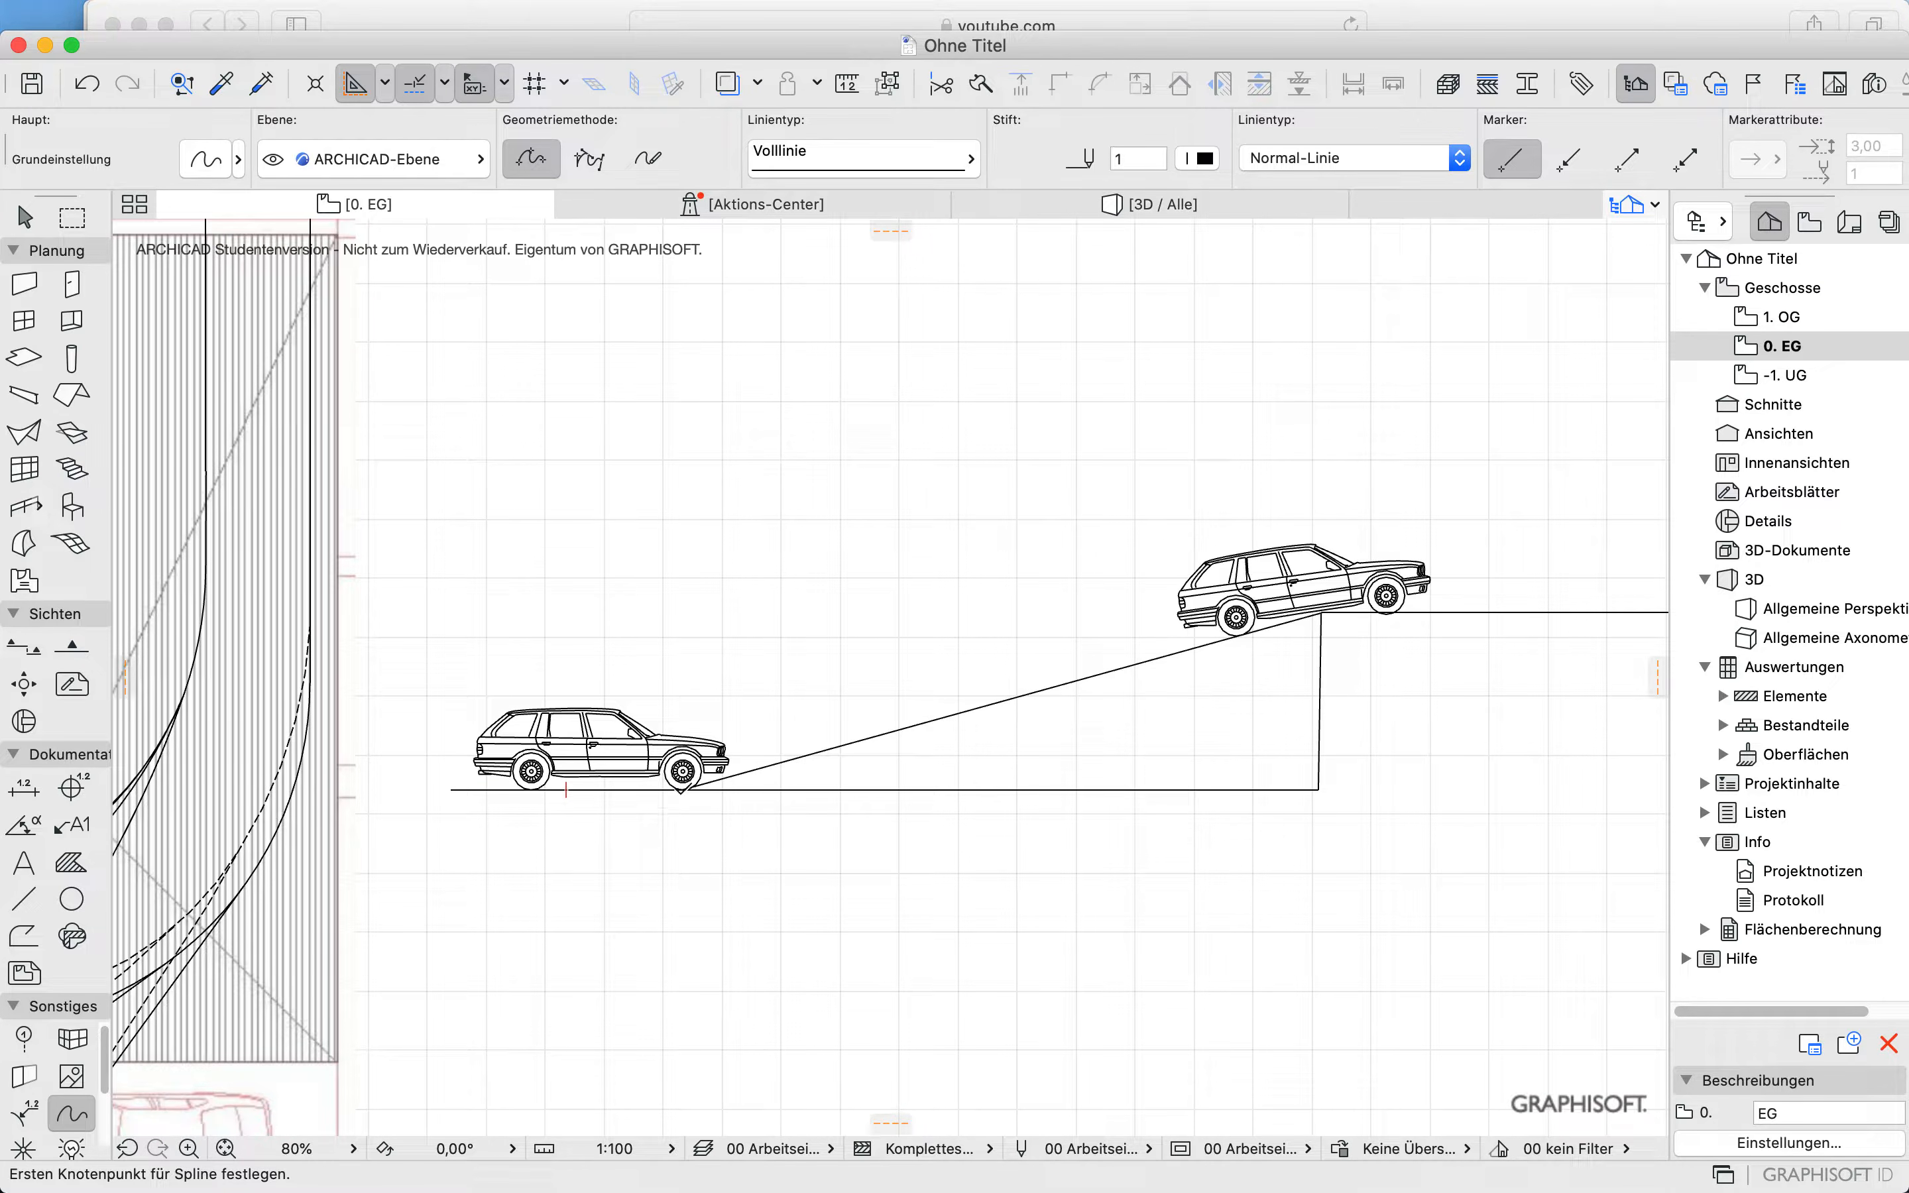
click(681, 787)
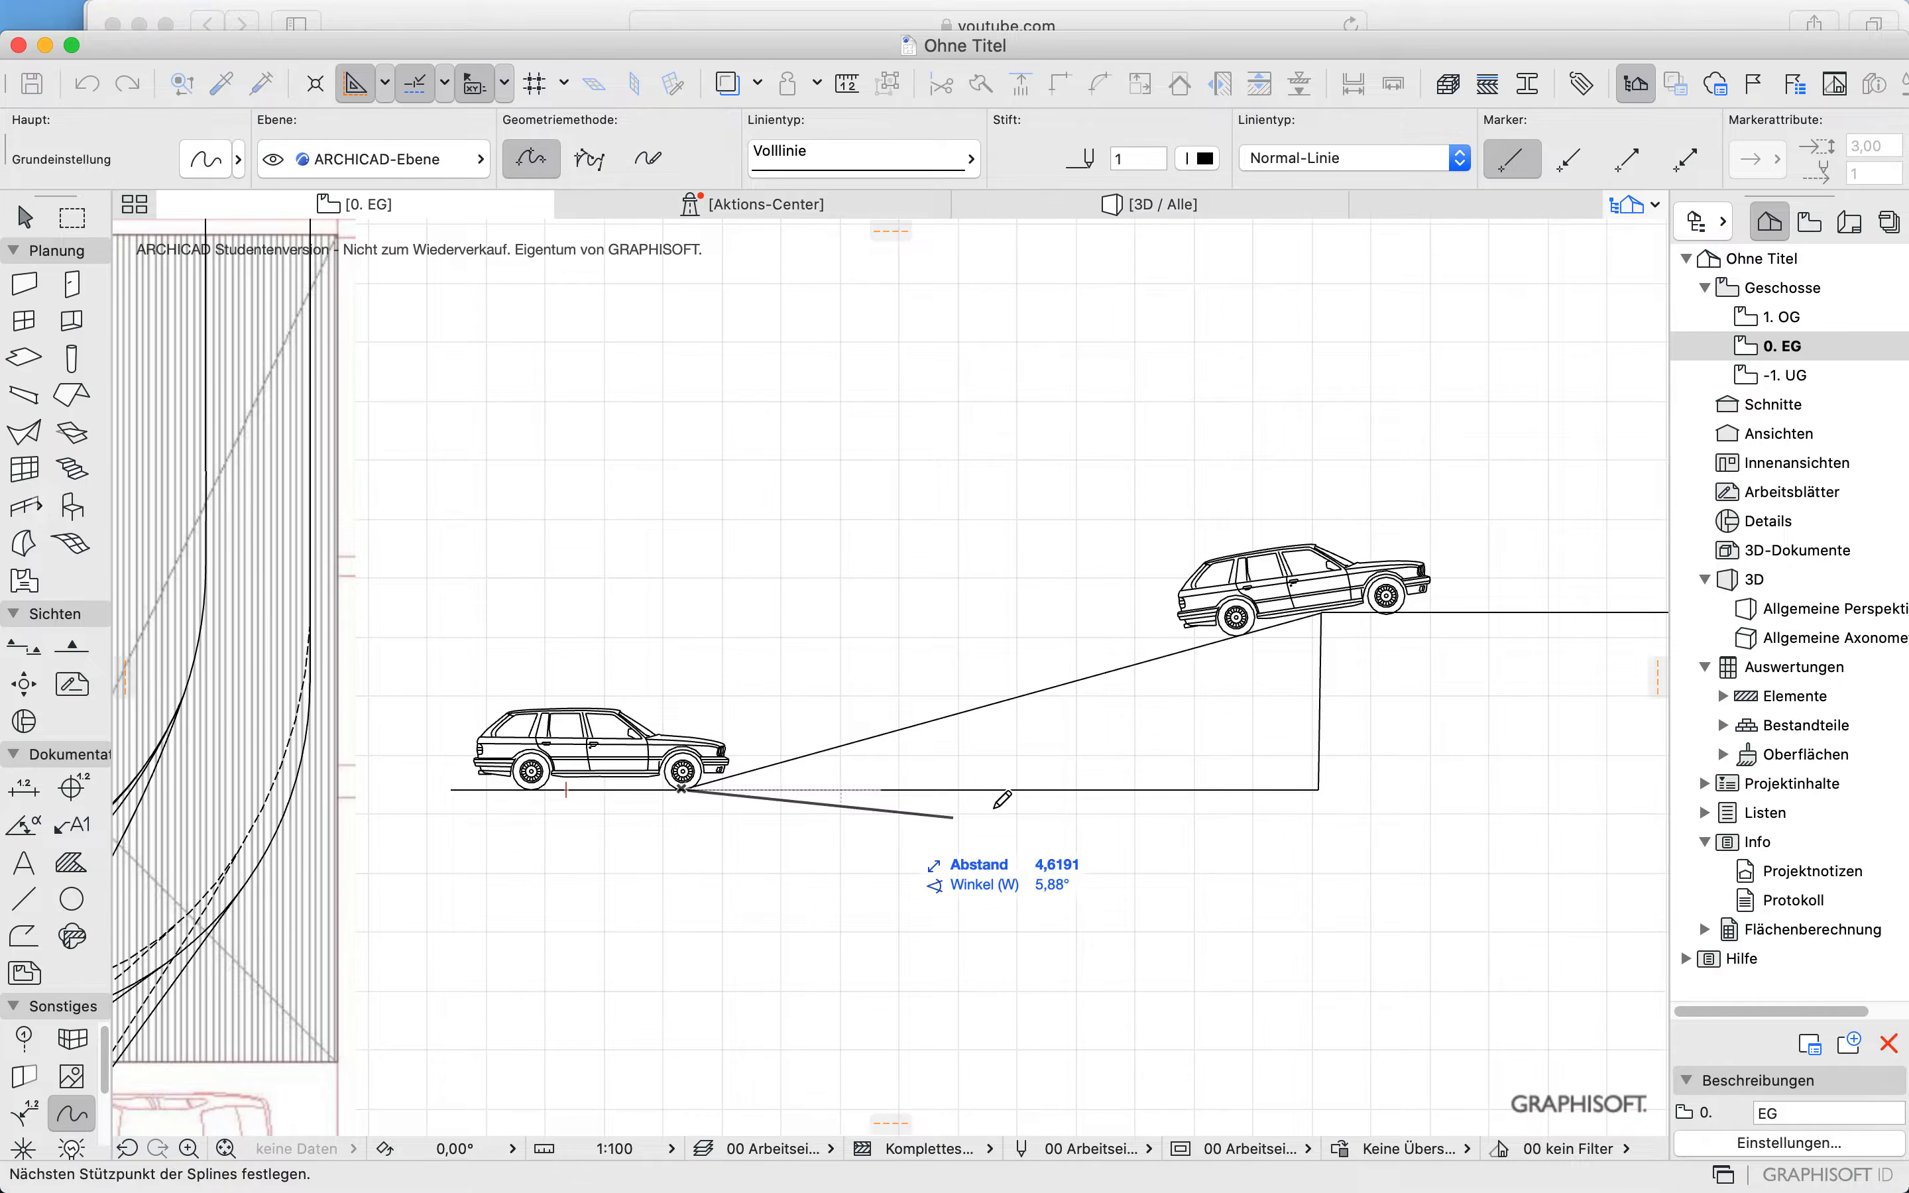
click(1001, 701)
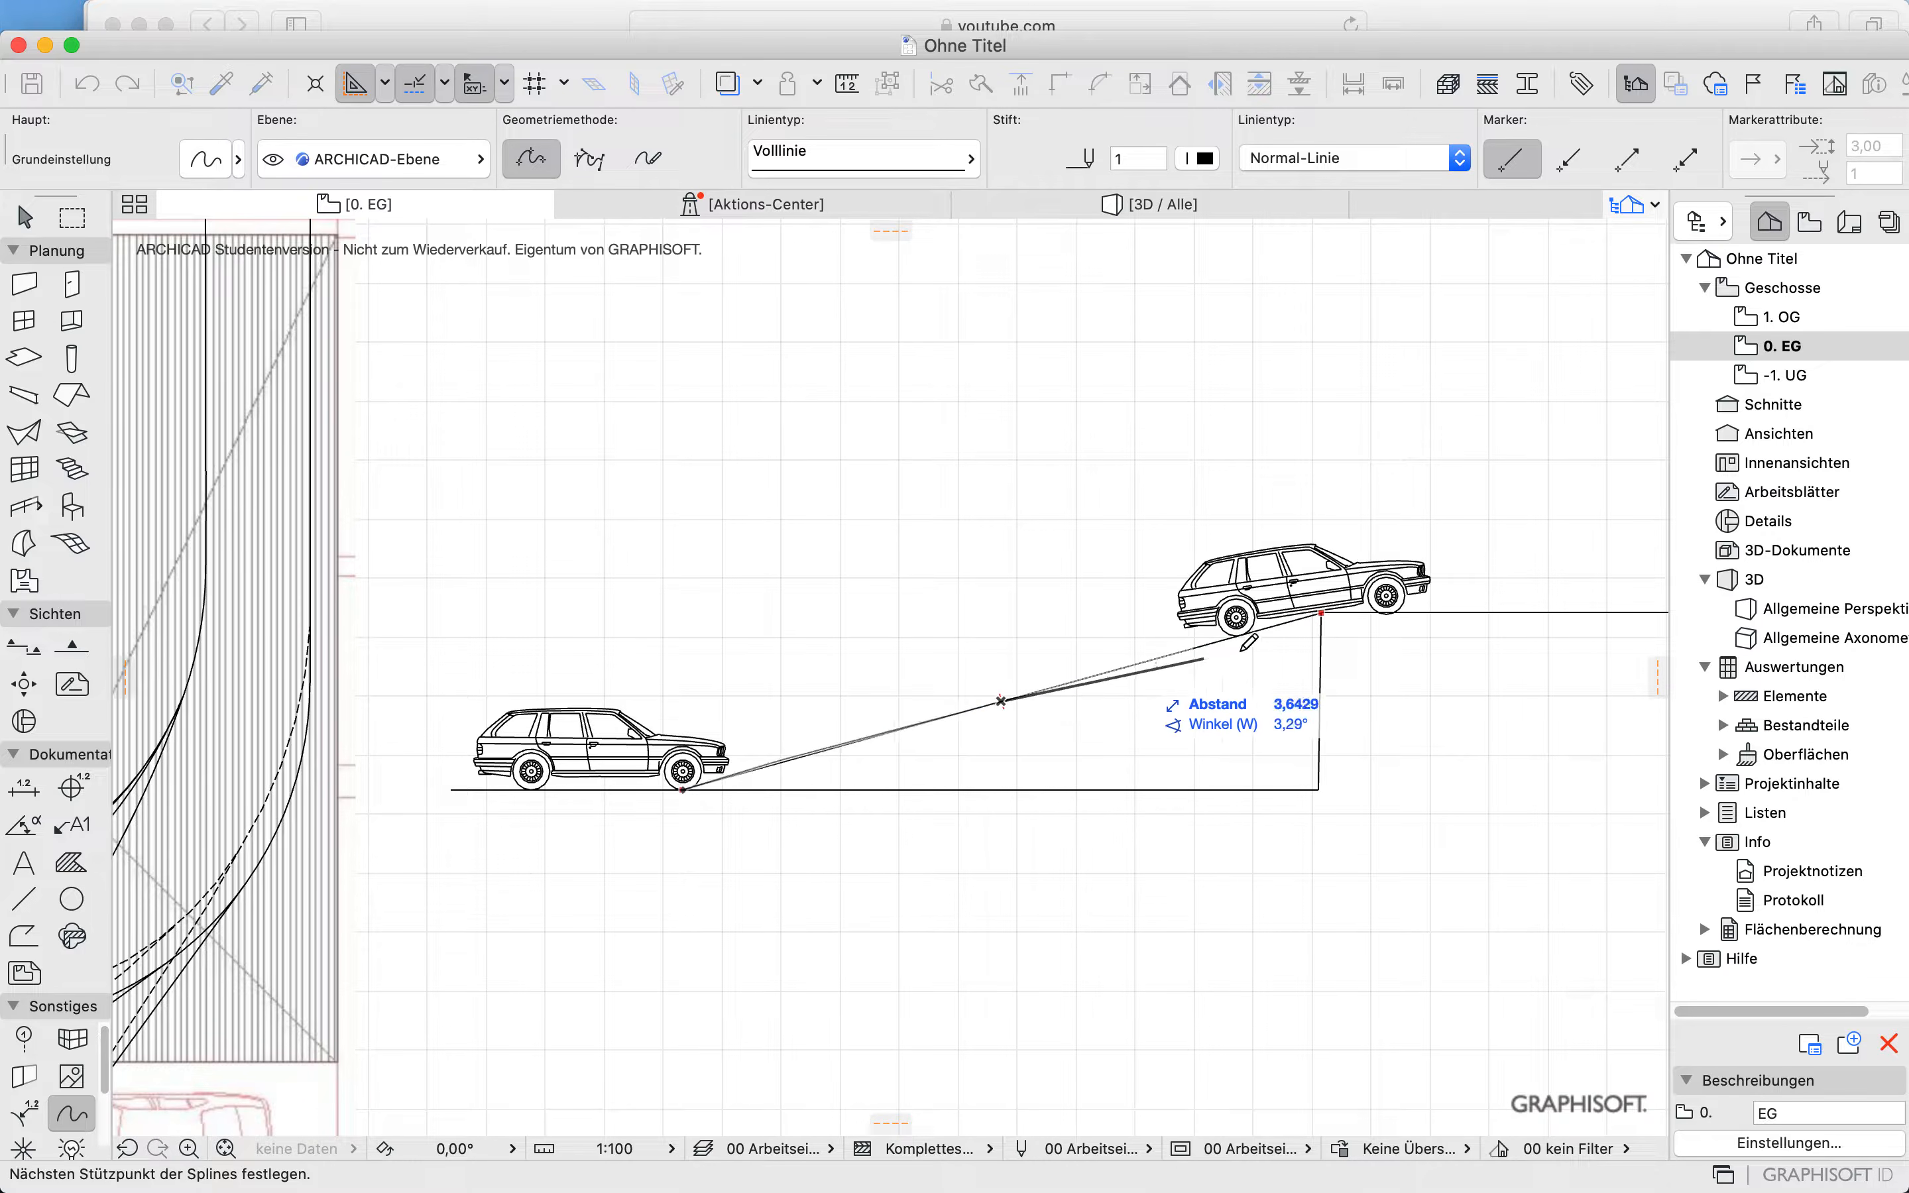
double_click(1322, 612)
Step: Insert a node near the spline's upper end and raise it almost level with the top to round the crest
shift+click(1271, 625)
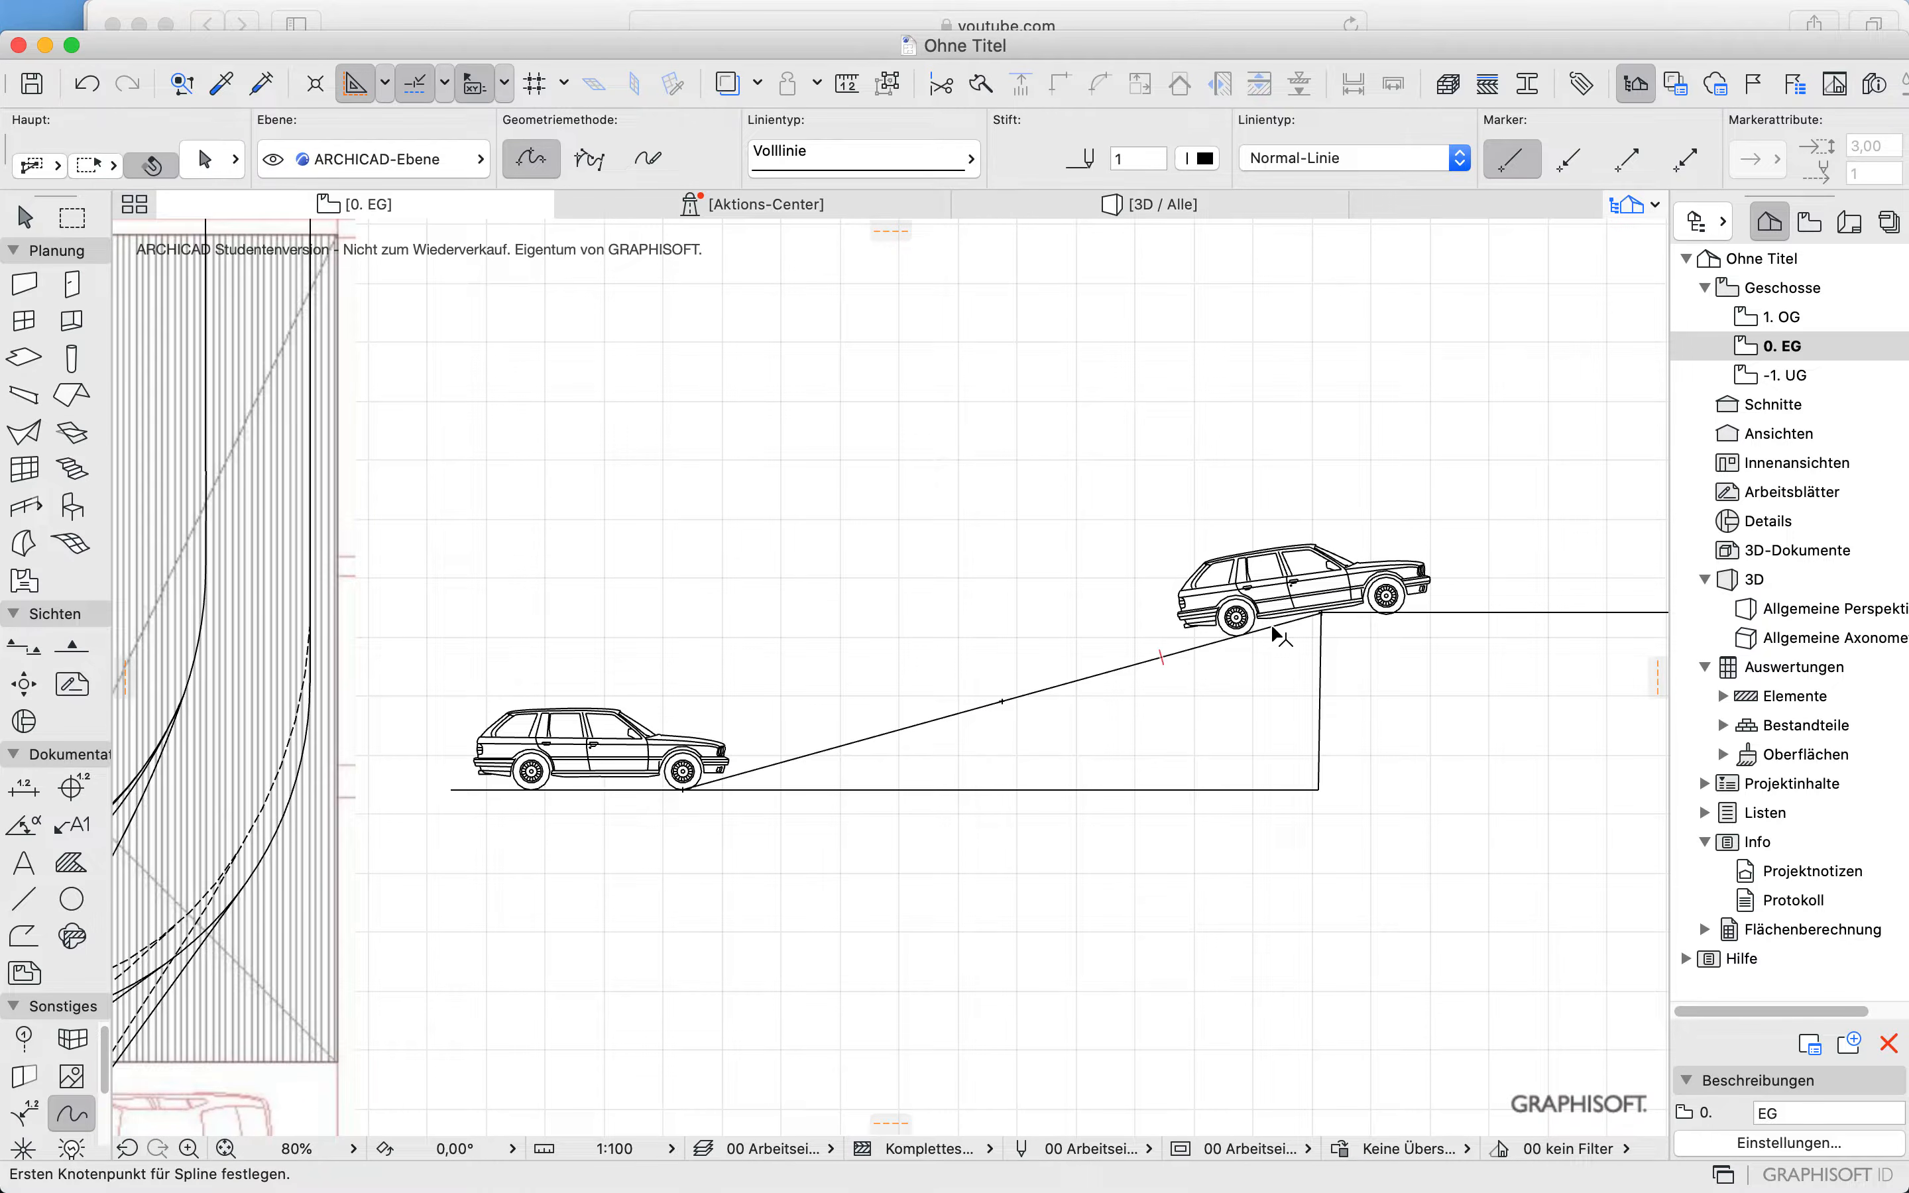
click(1271, 626)
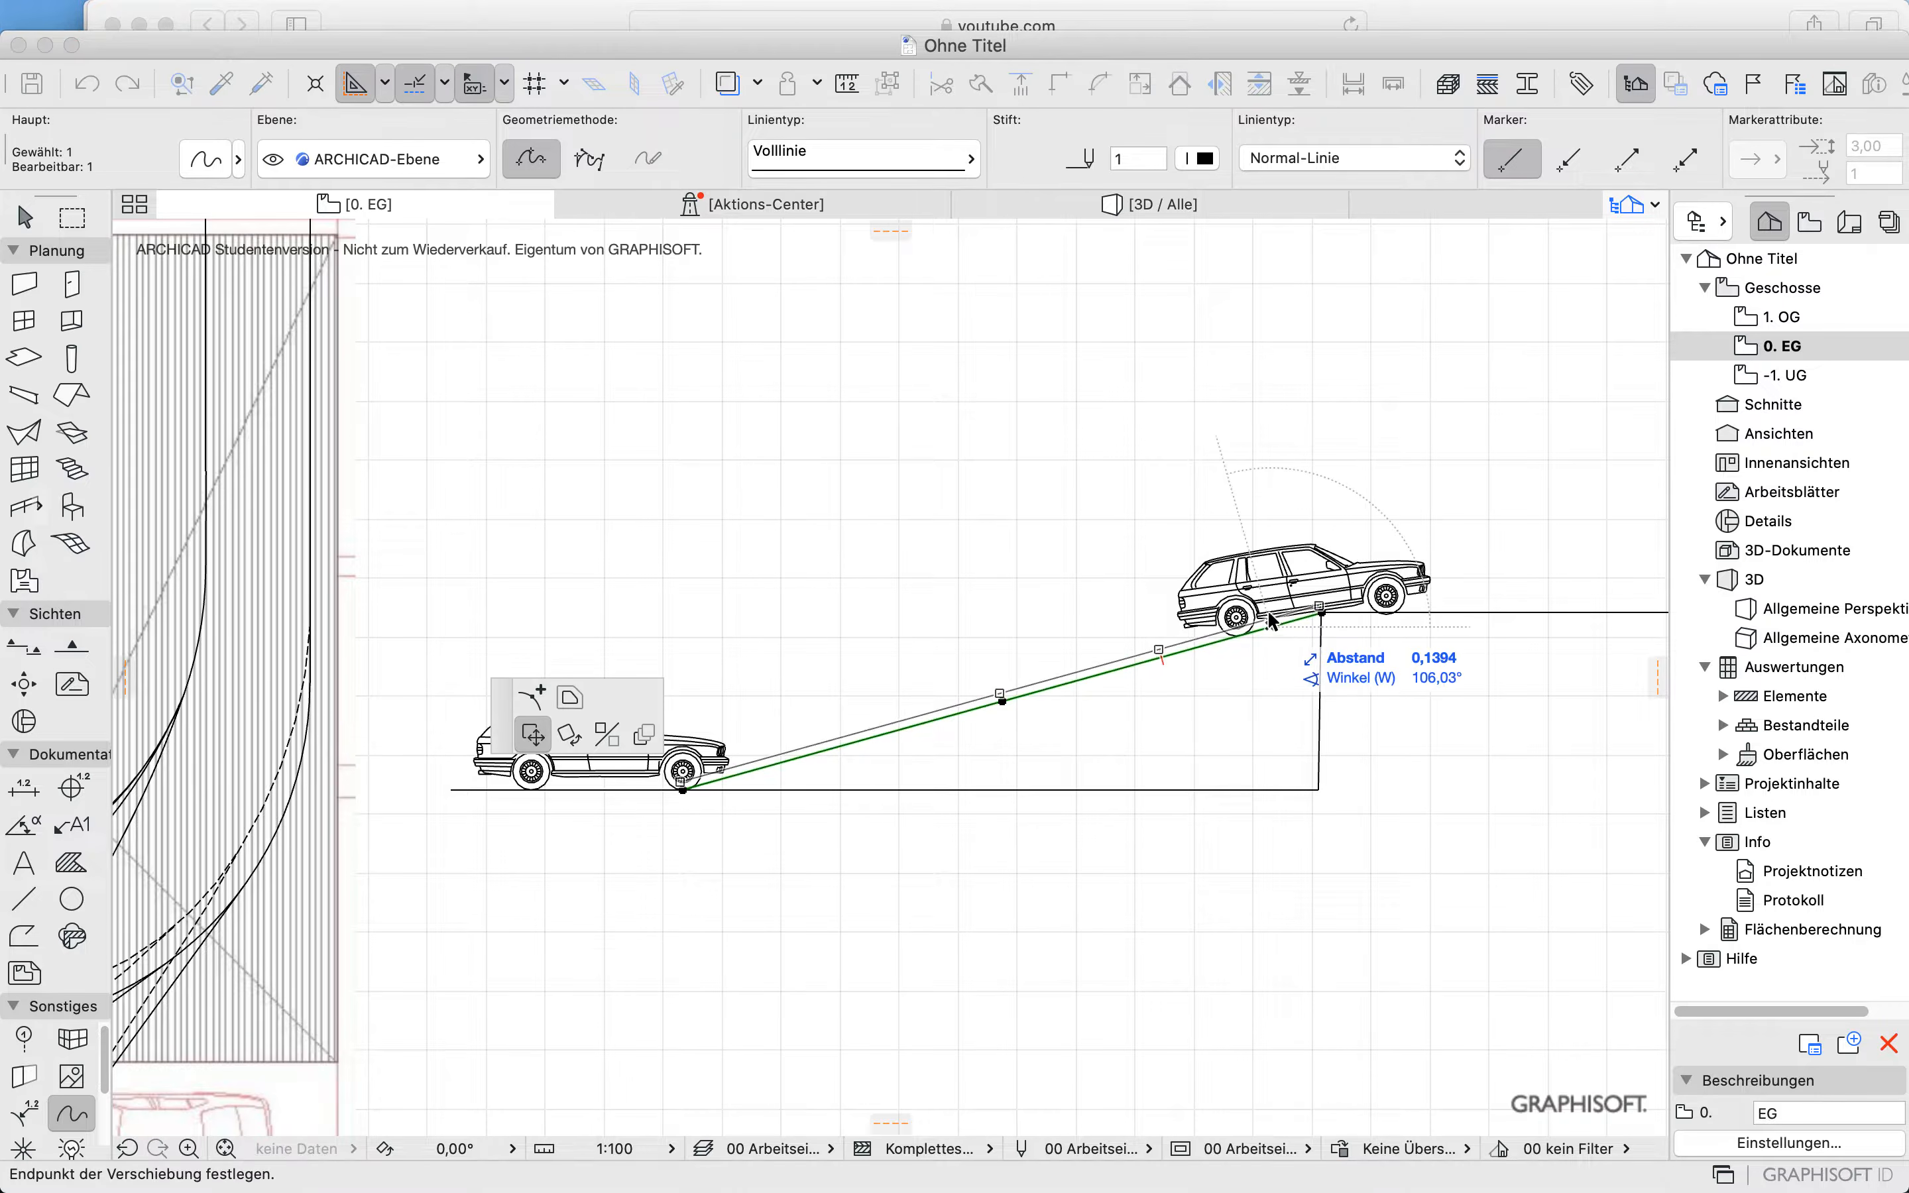
key(Escape)
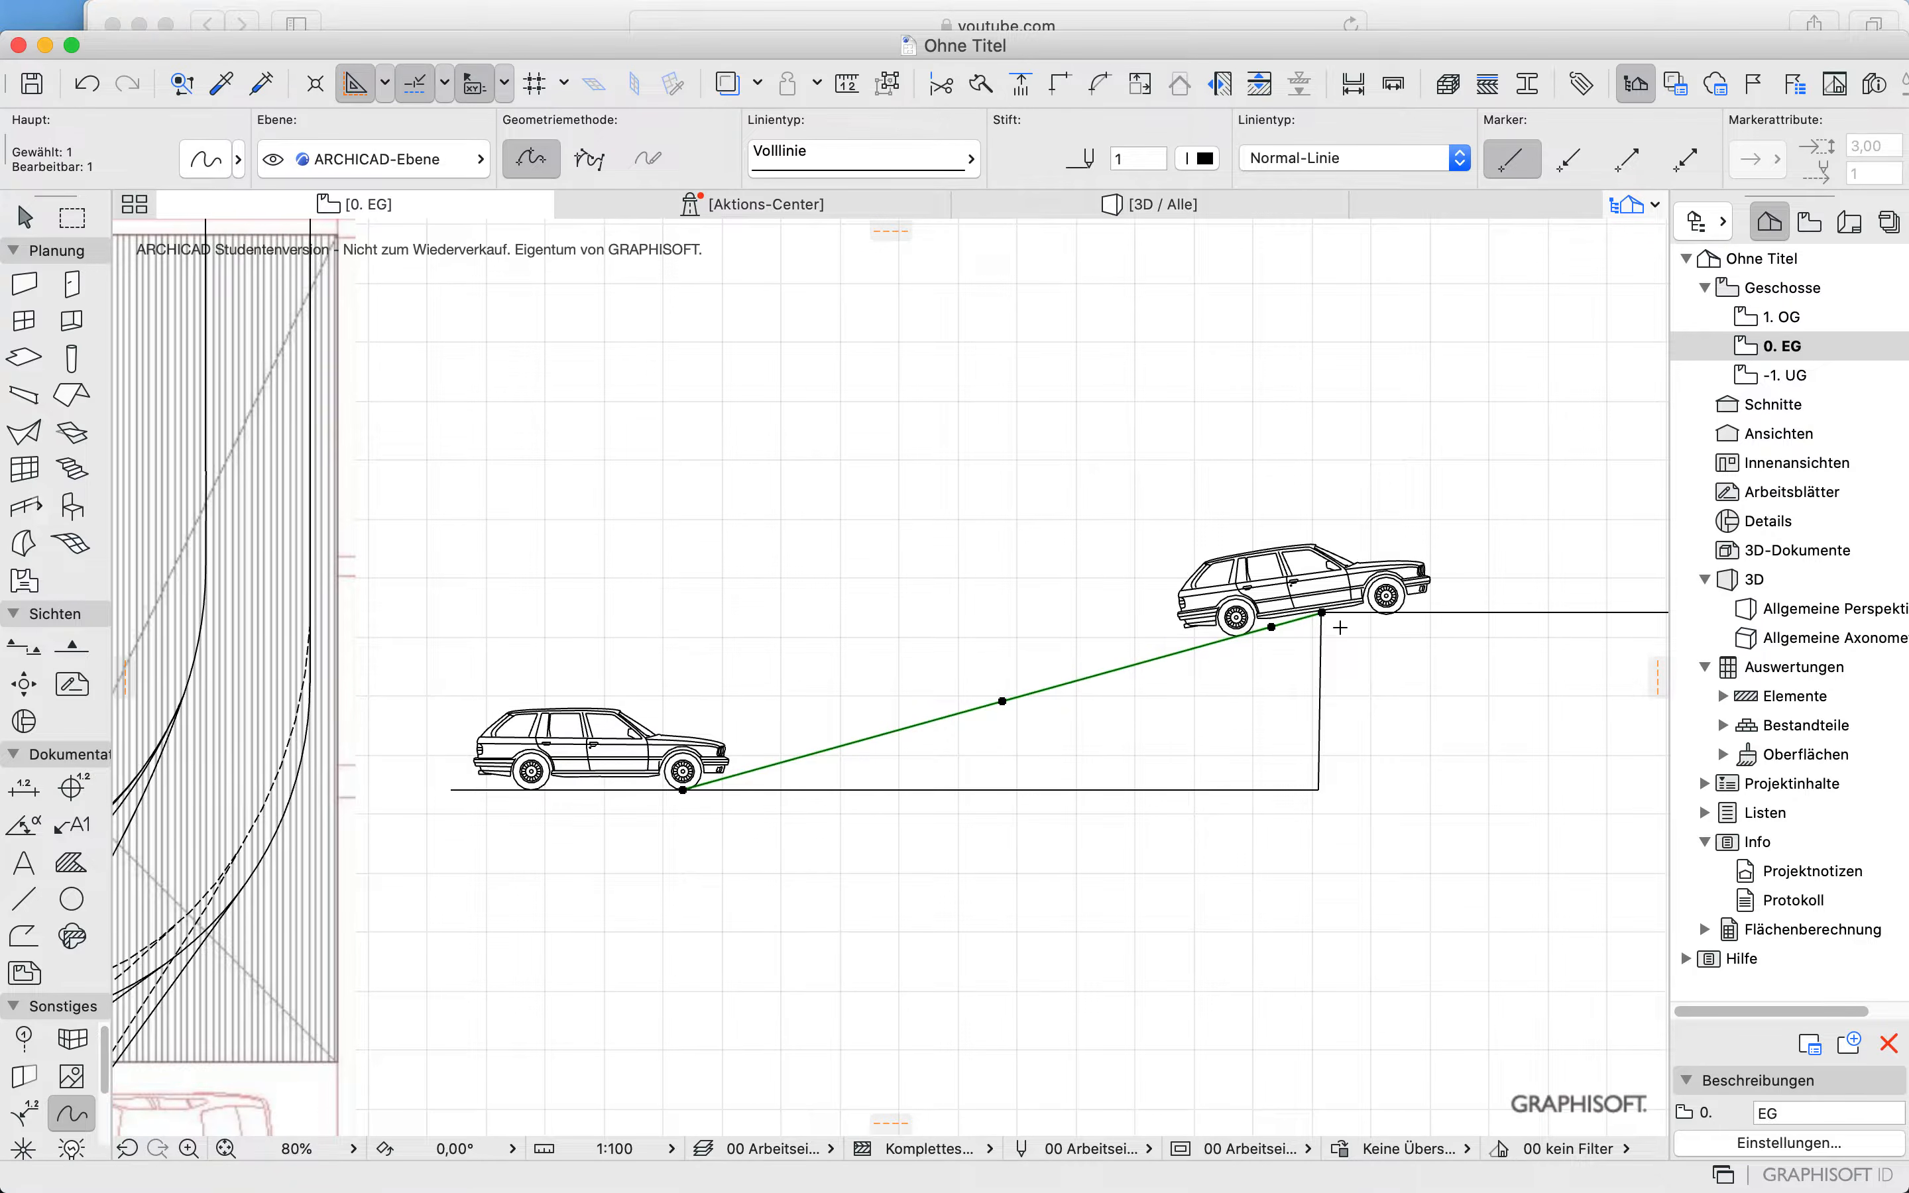
click(1272, 625)
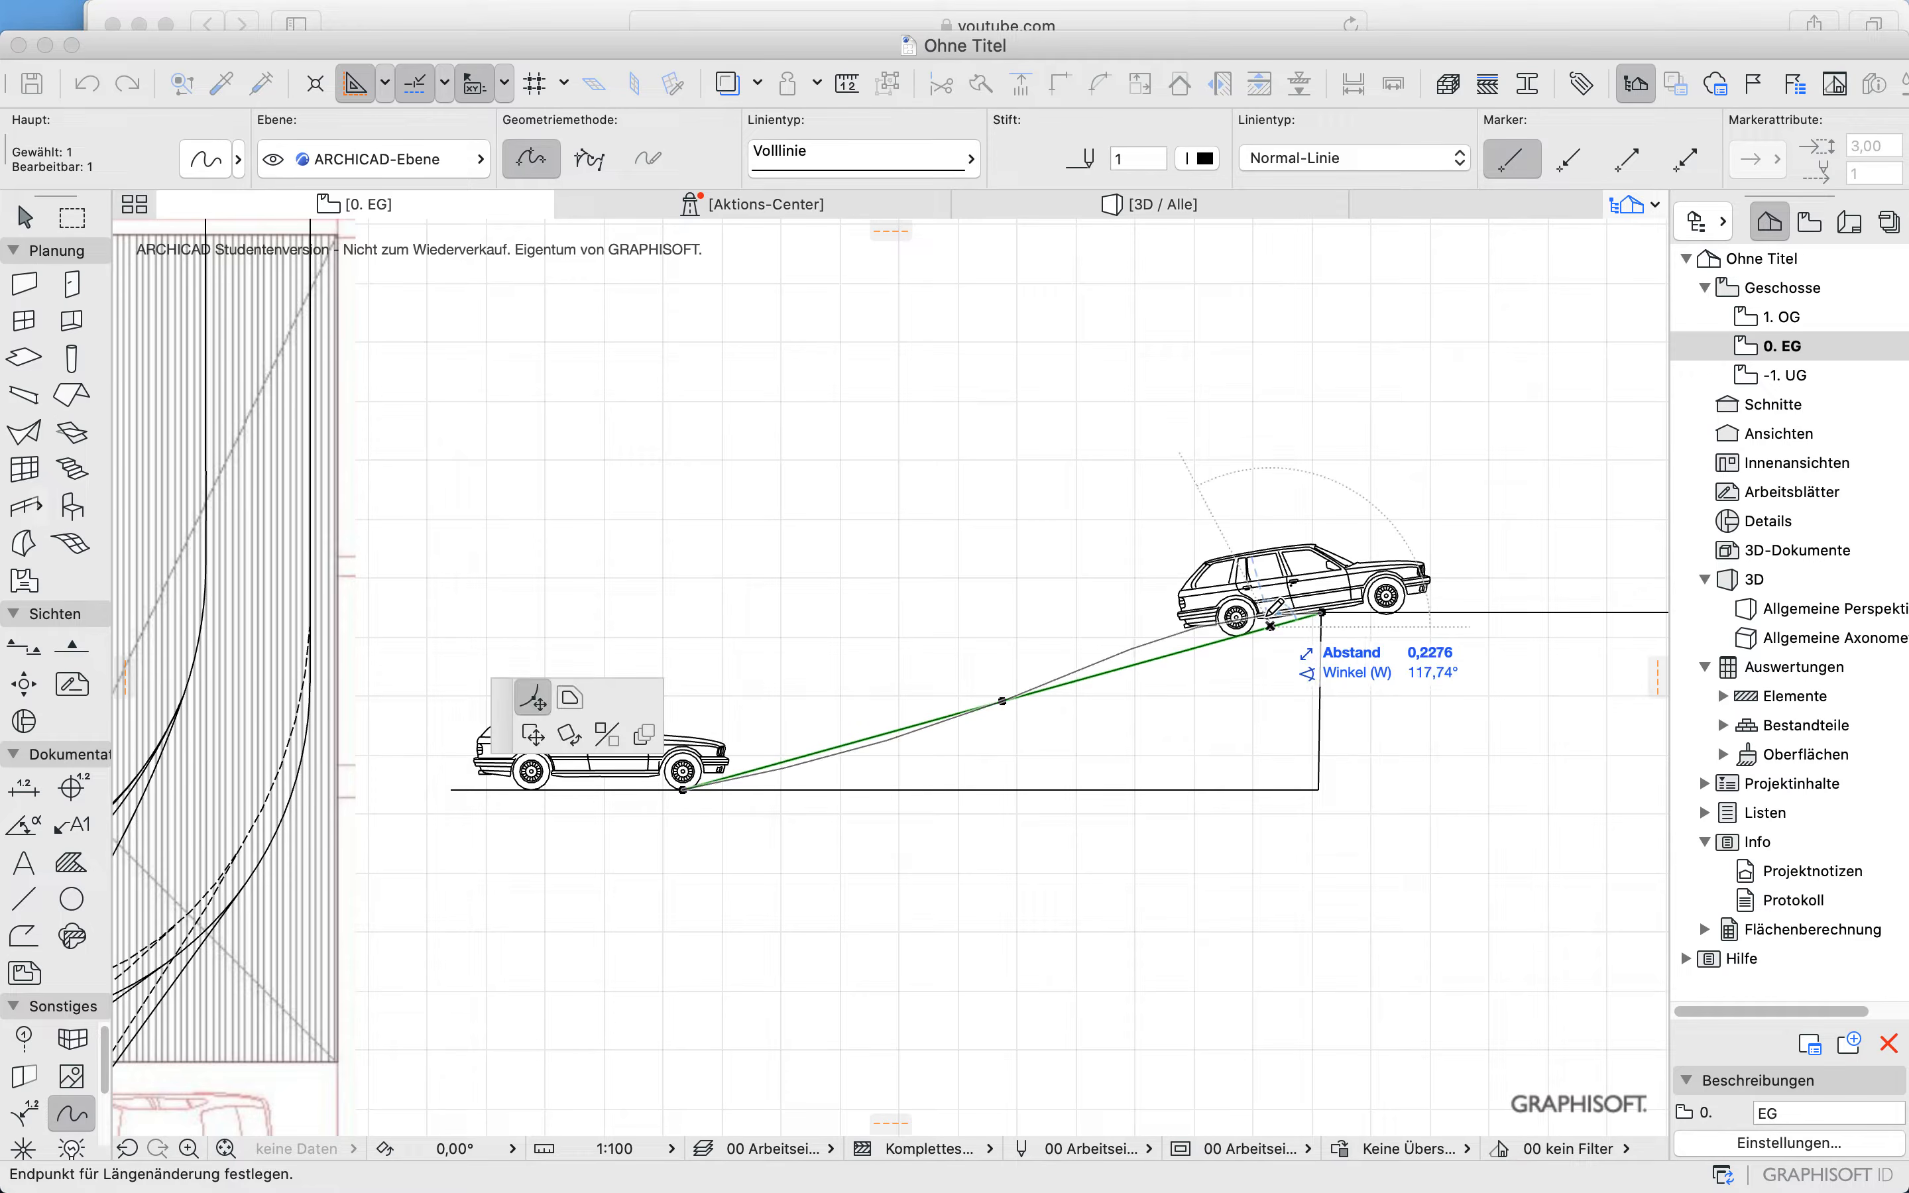
scroll(1267, 616, up, 5)
scroll(1272, 614, up, 3)
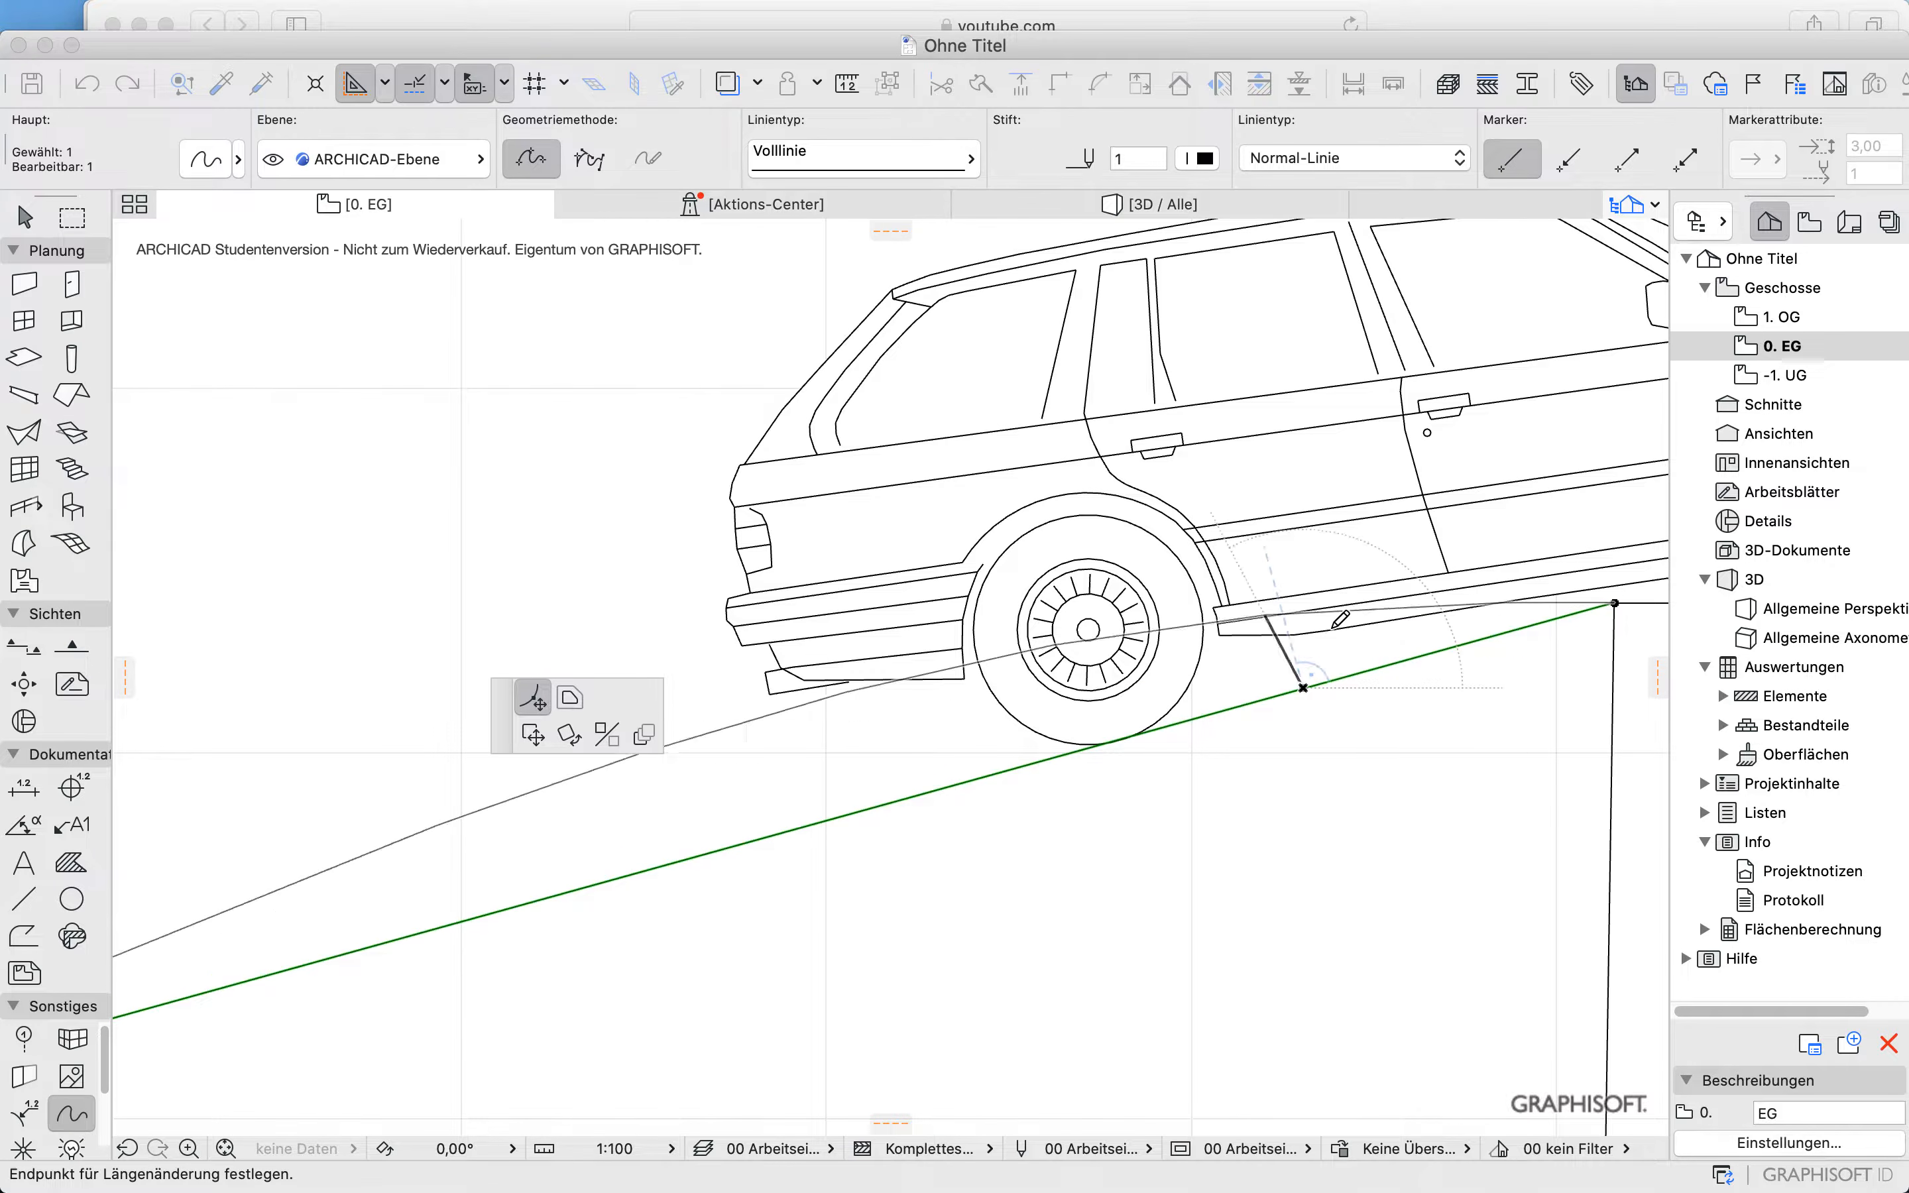
click(1451, 612)
Step: Insert a node near the spline's lower end and move it about 0.16 m diagonally down at 315° to round the foot
scroll(914, 908, down, 1)
middle_drag(915, 908, 1627, 622)
click(701, 825)
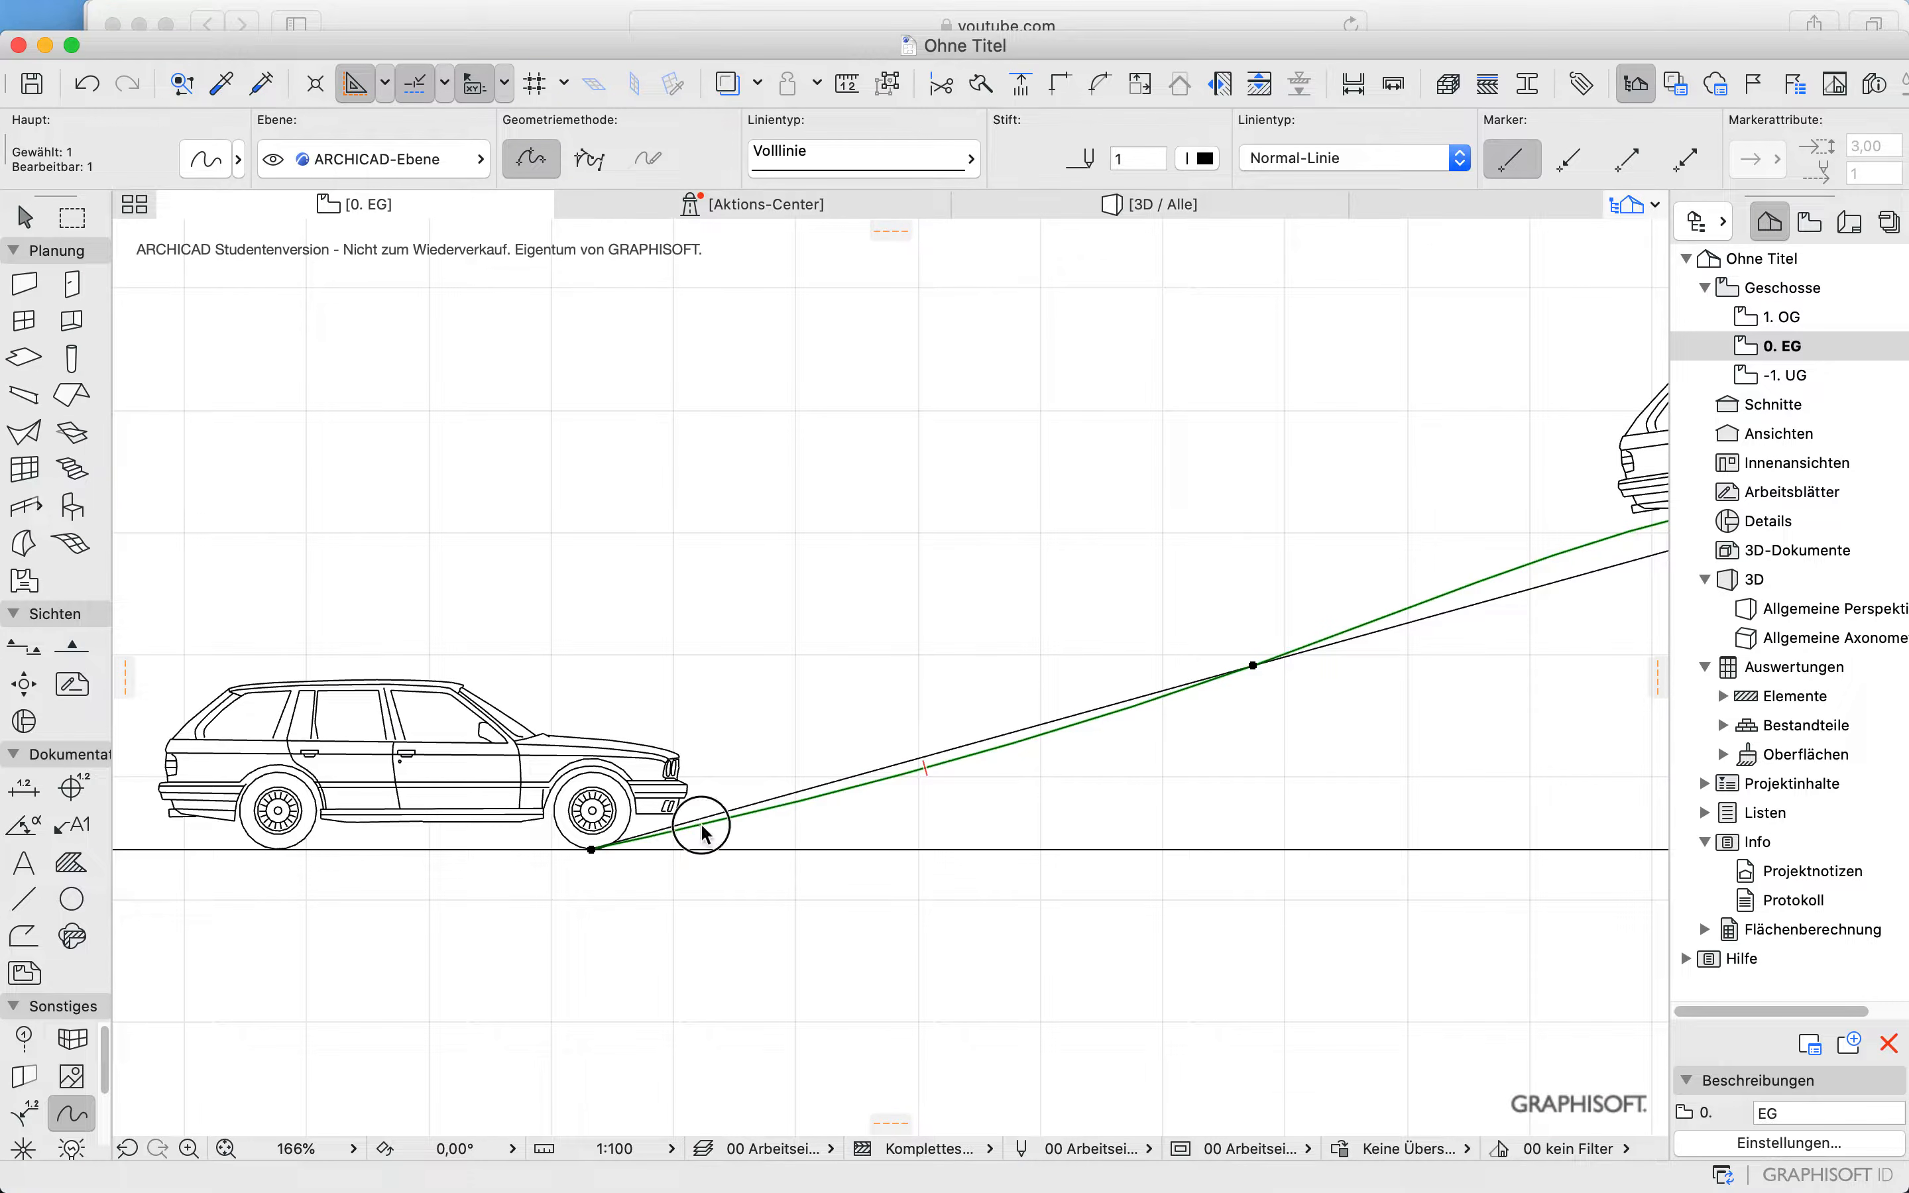
click(700, 824)
click(701, 824)
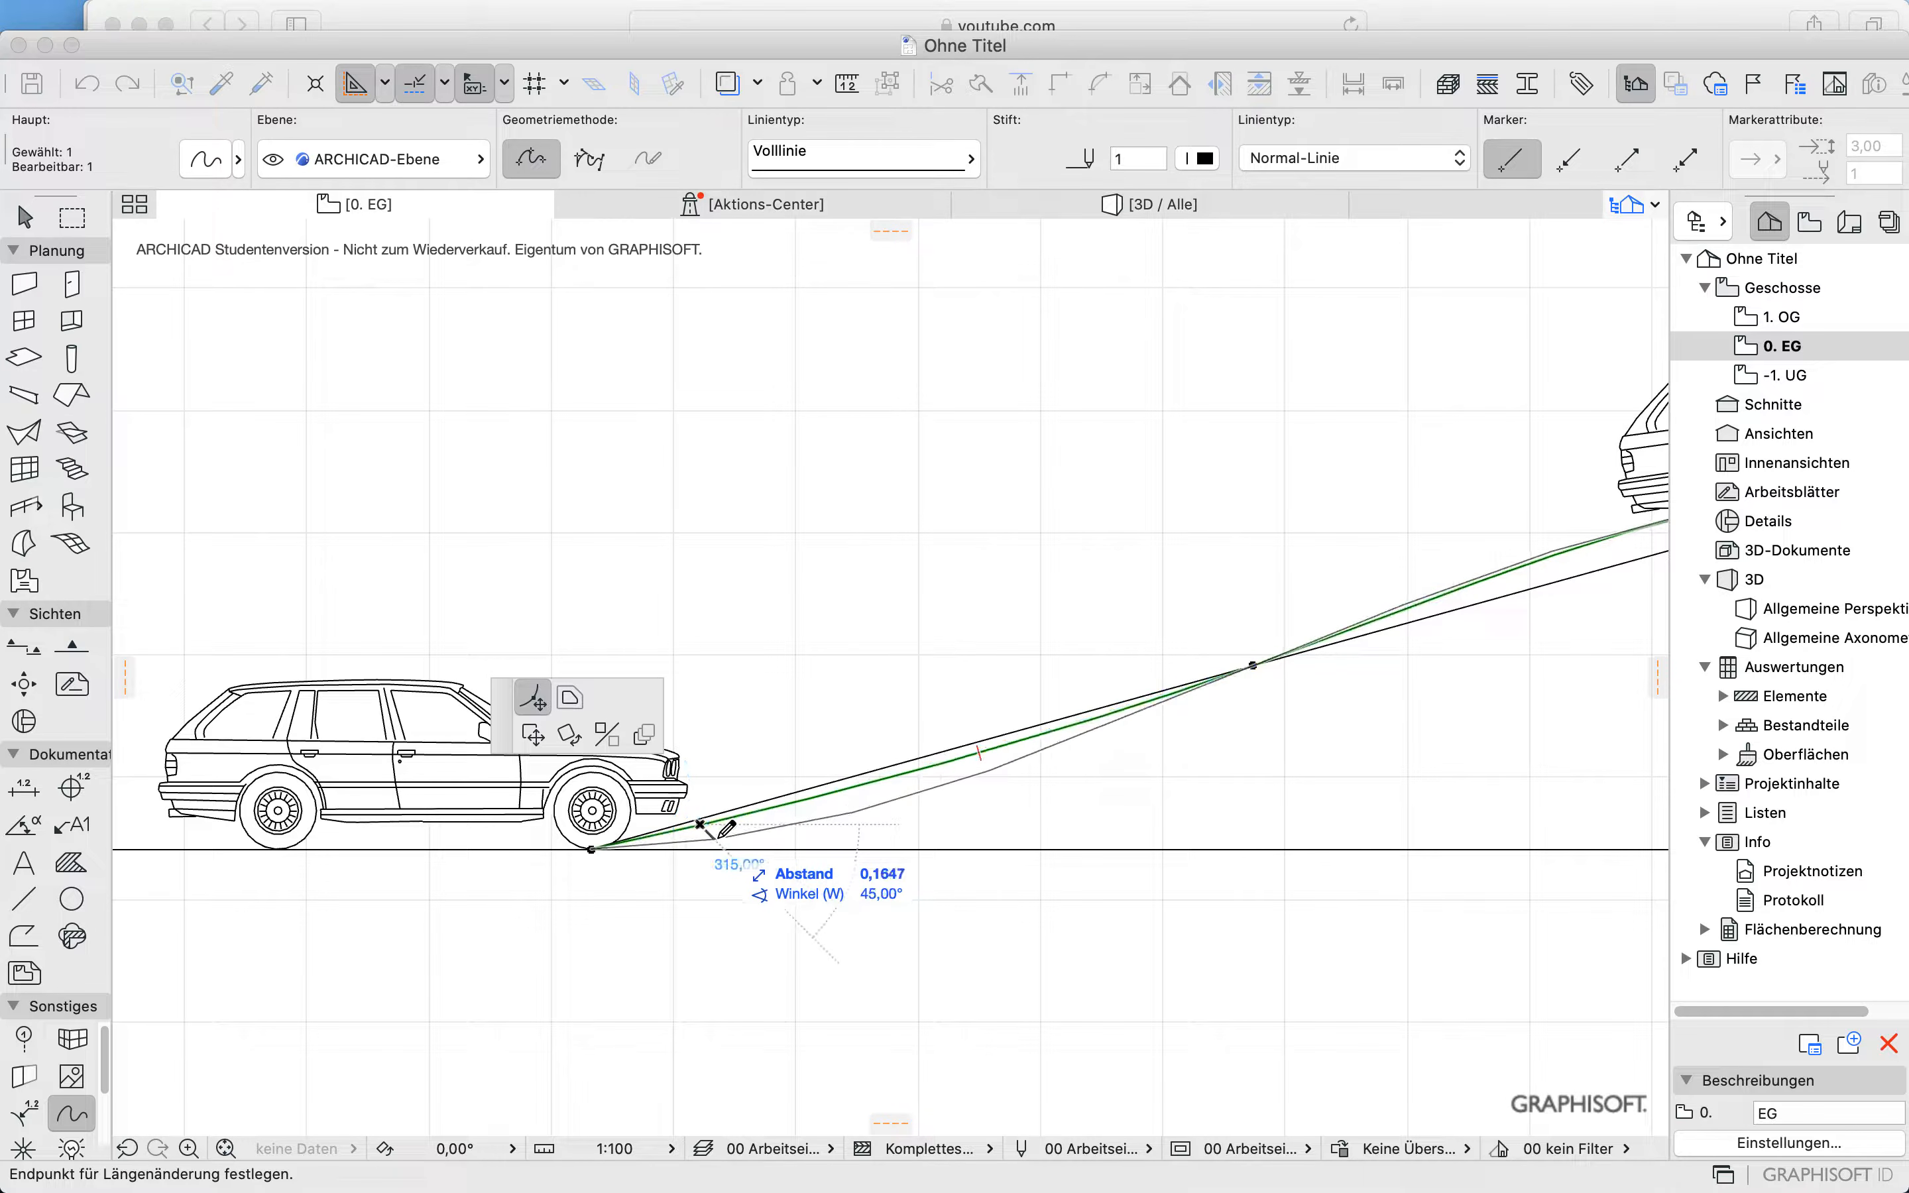
click(714, 840)
middle_drag(1212, 819, 753, 715)
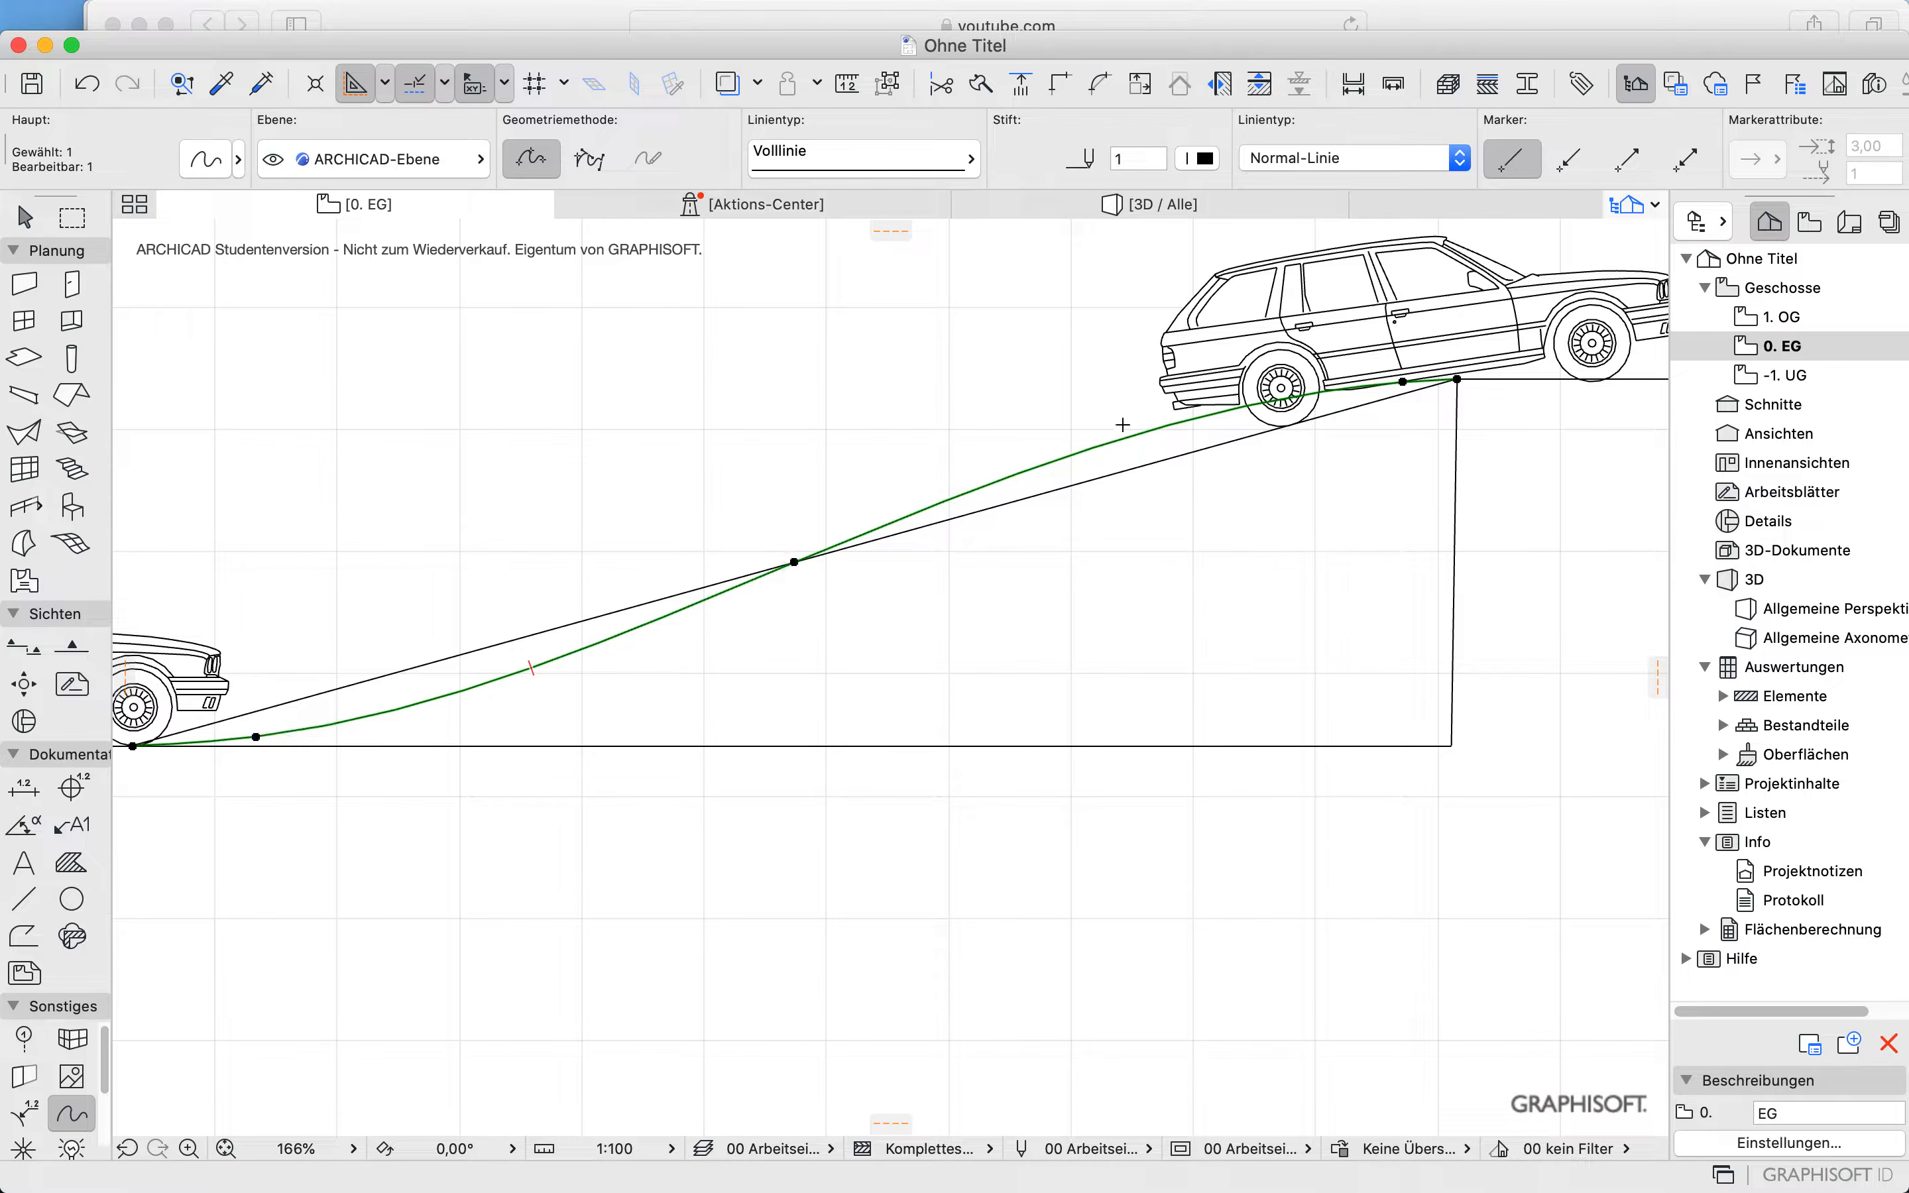
scroll(821, 567, down, 10)
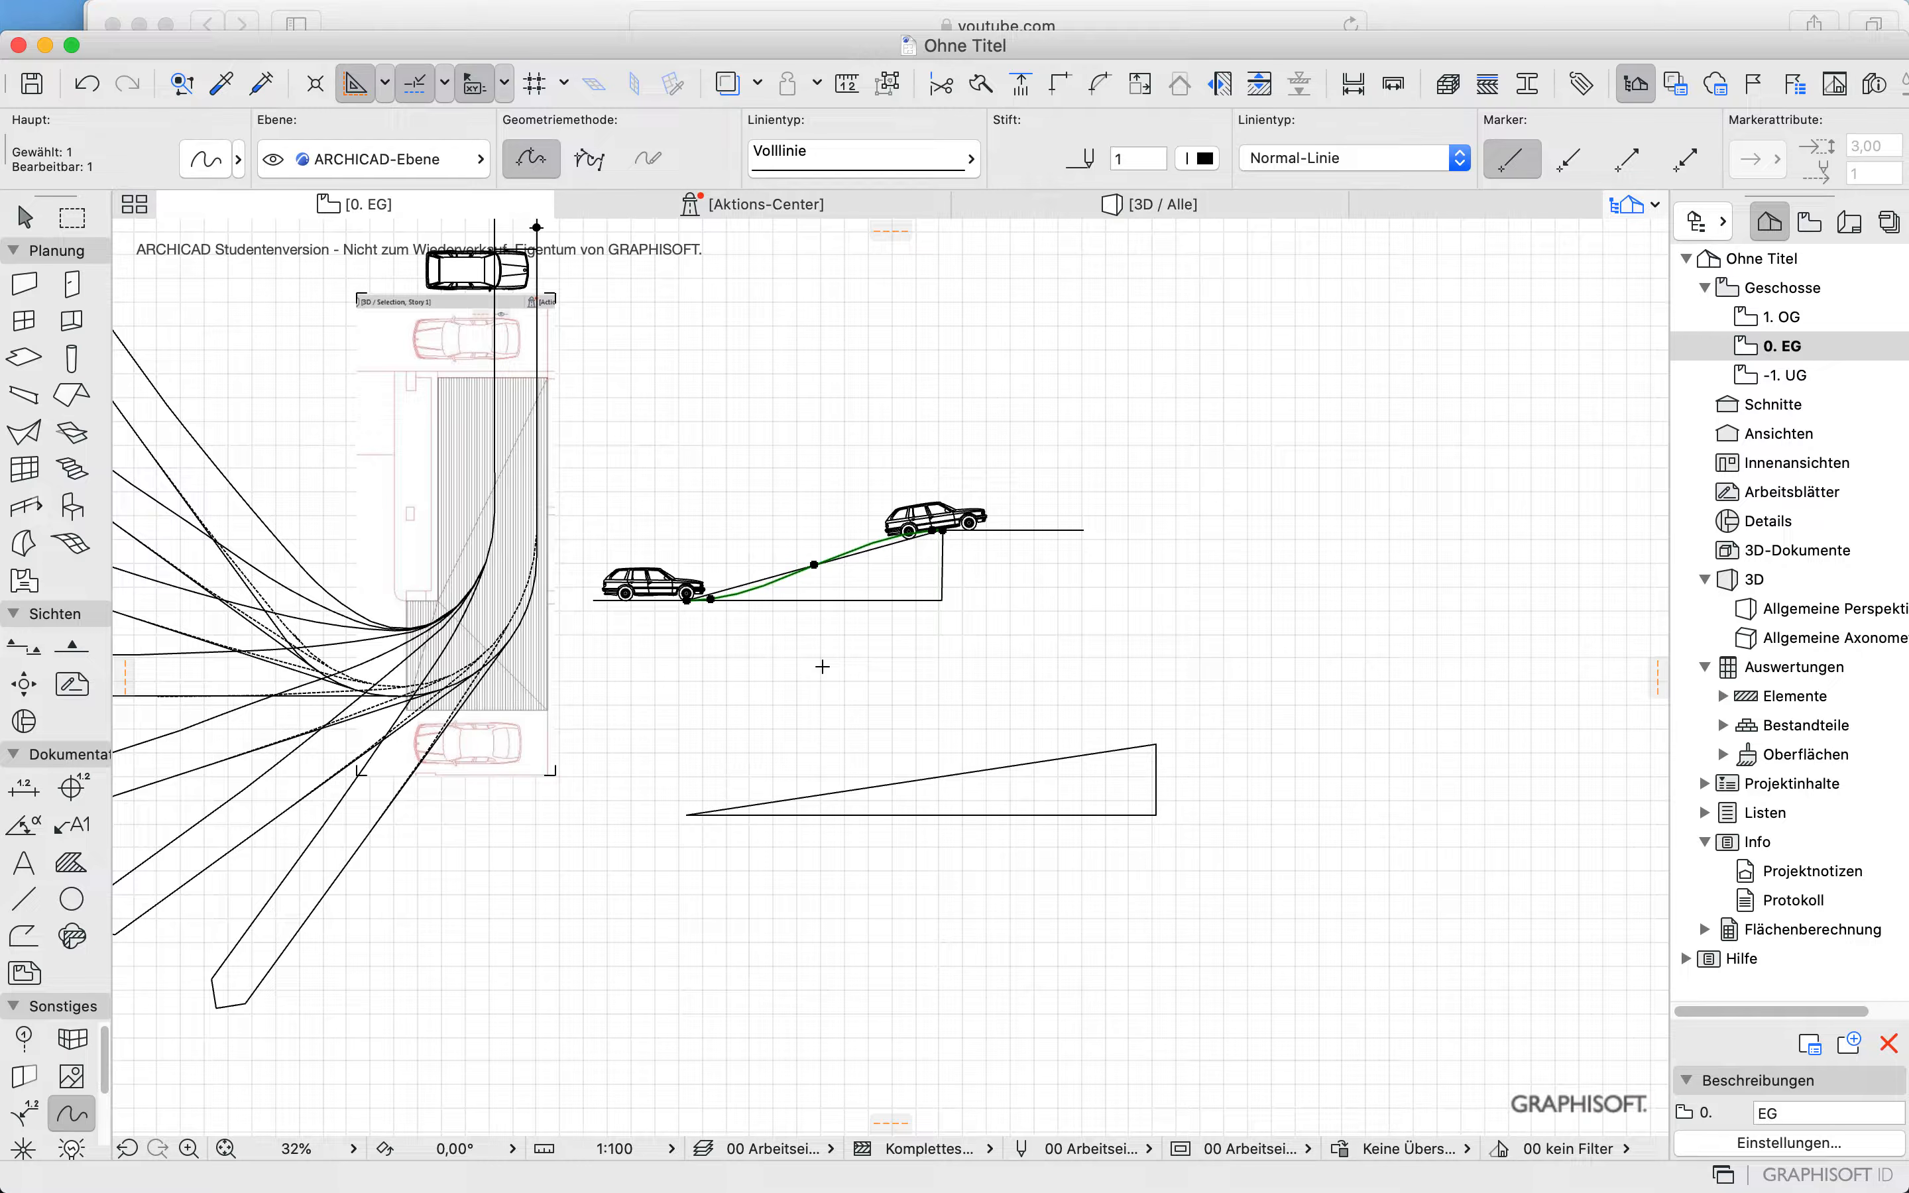
Step: Copy the upper spline to the foot of the lower slope and stretch its end to that slope's top corner
key(super+alt+d)
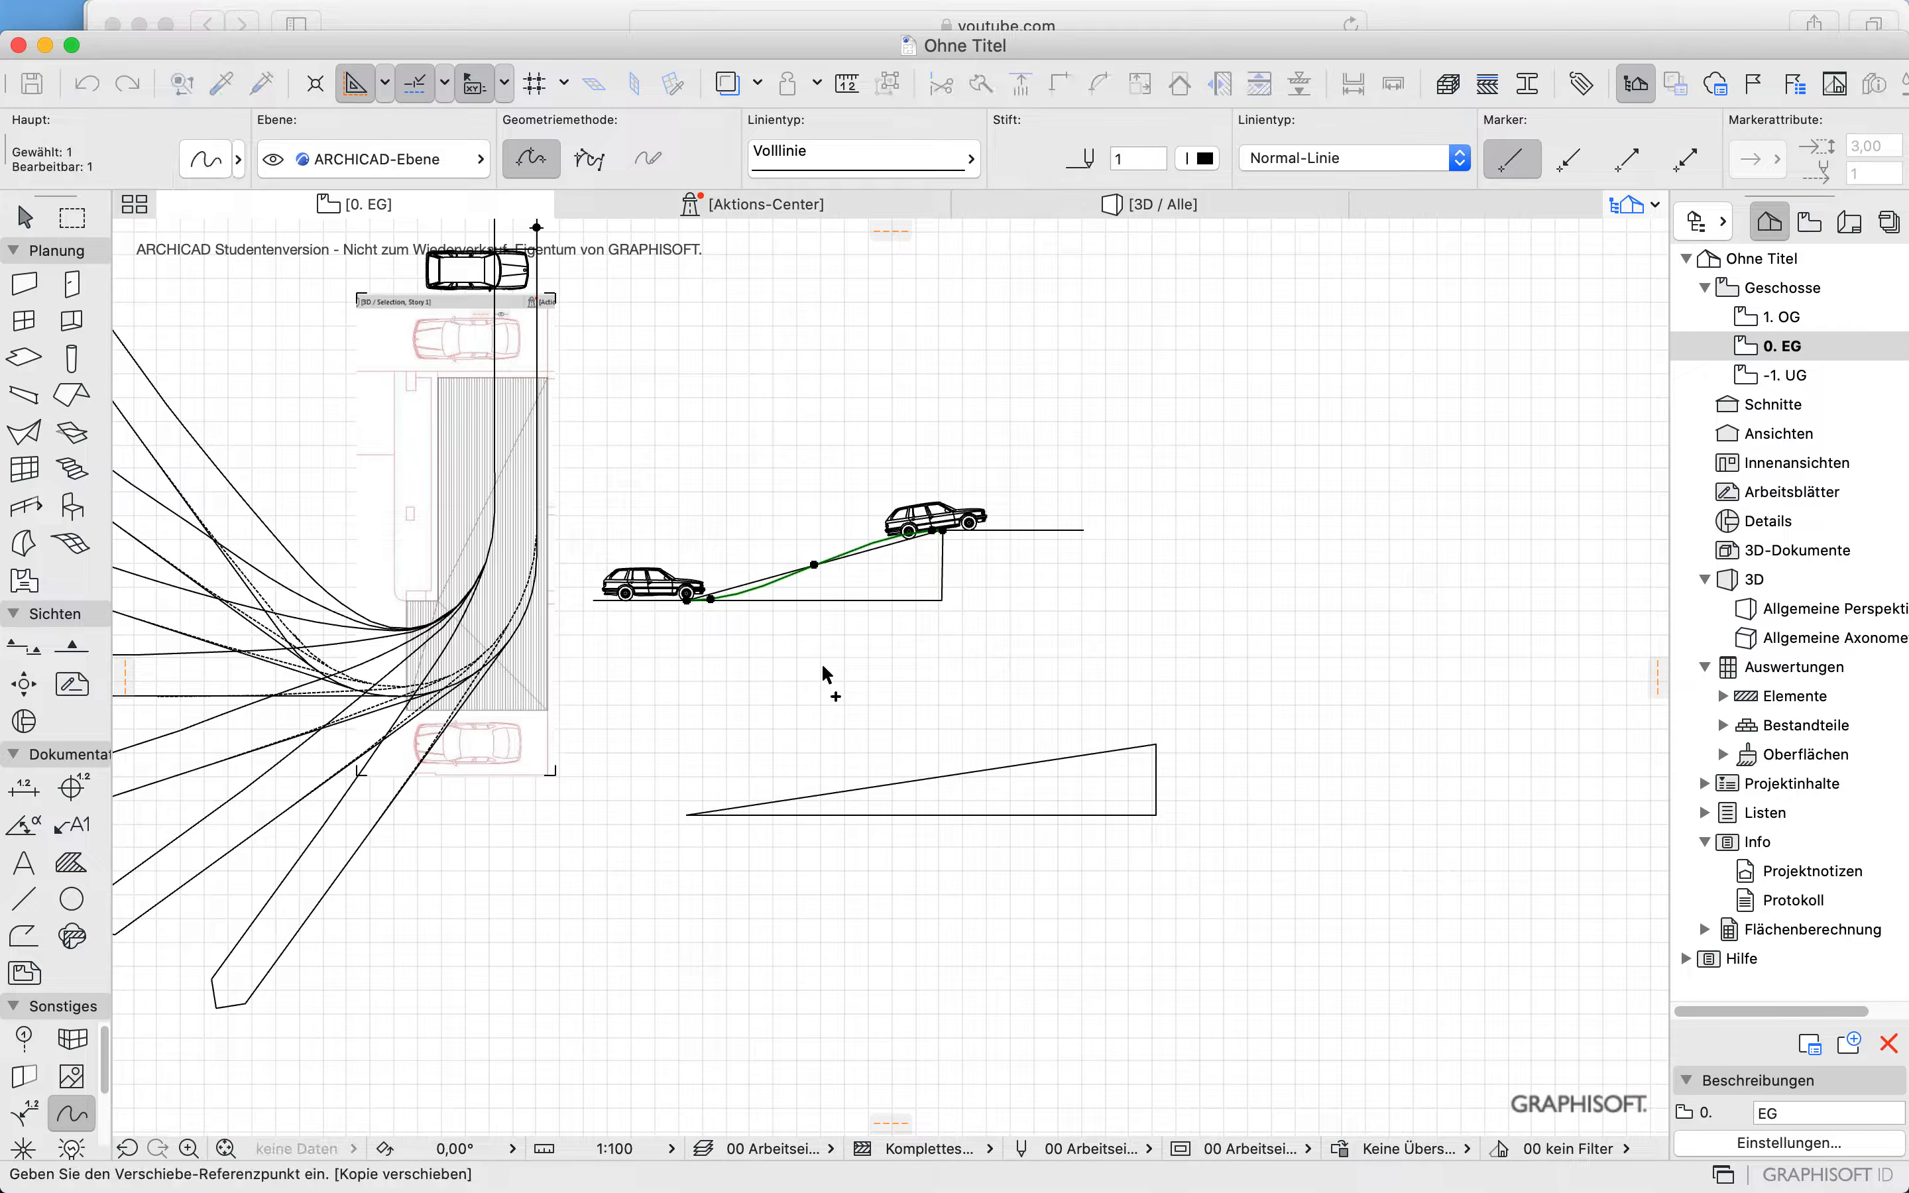
click(688, 600)
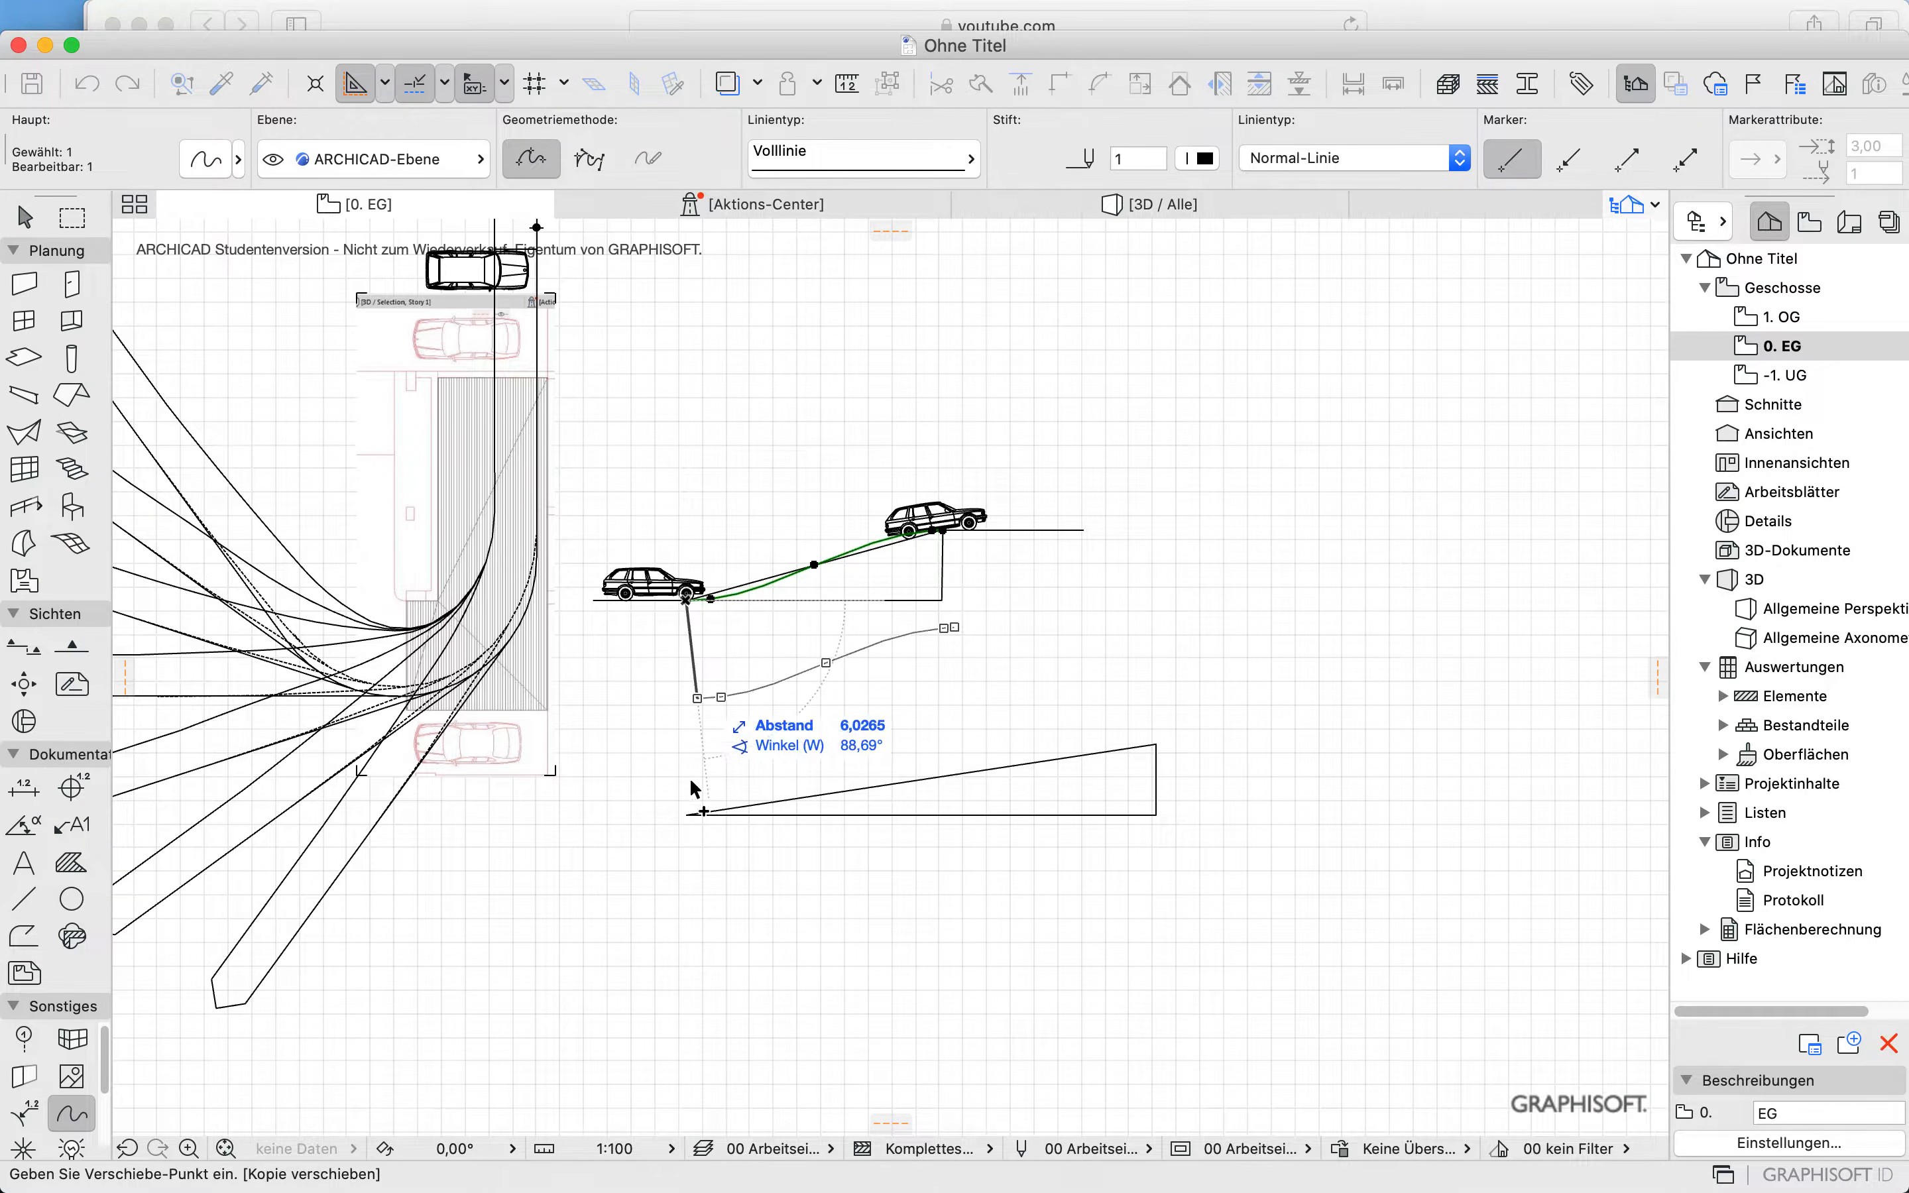
click(686, 815)
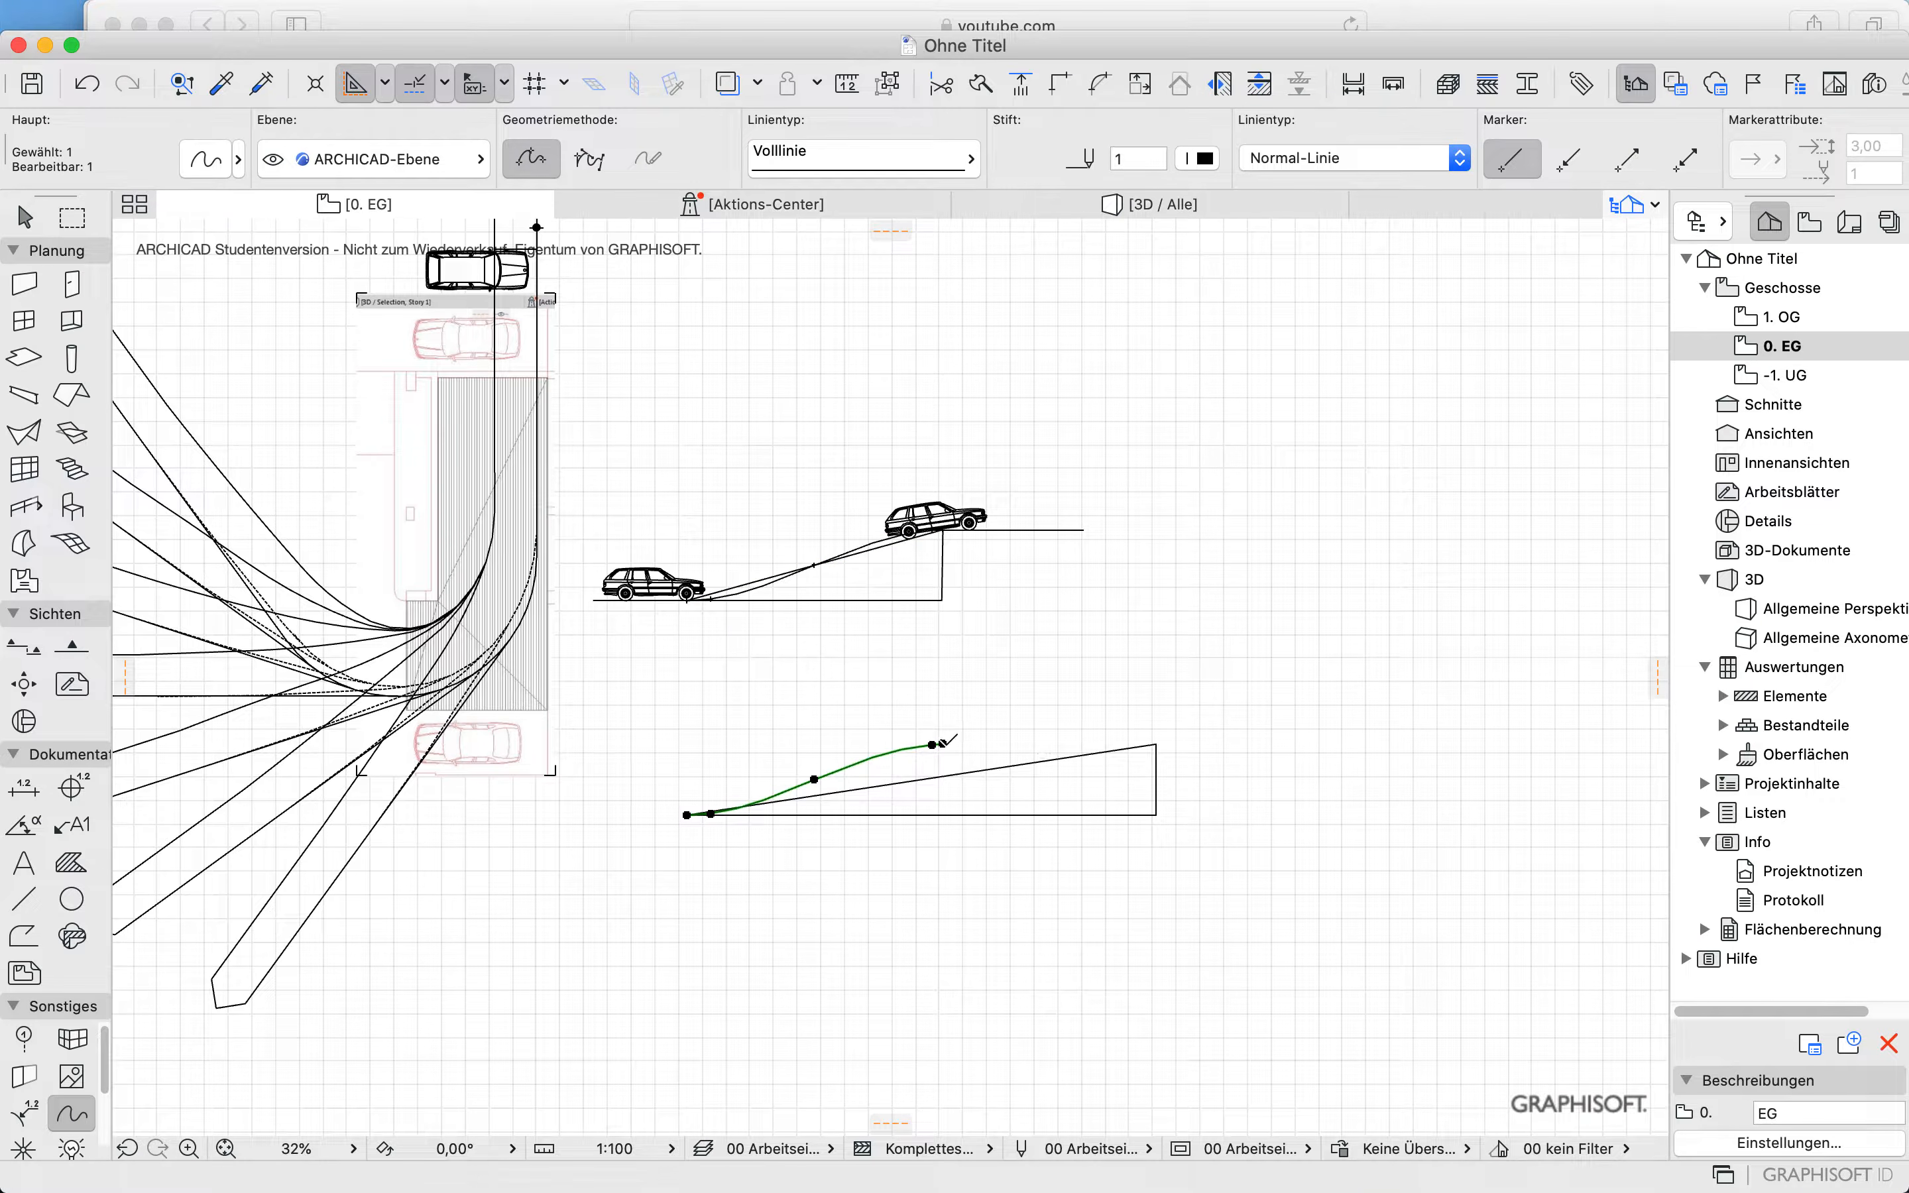
click(942, 744)
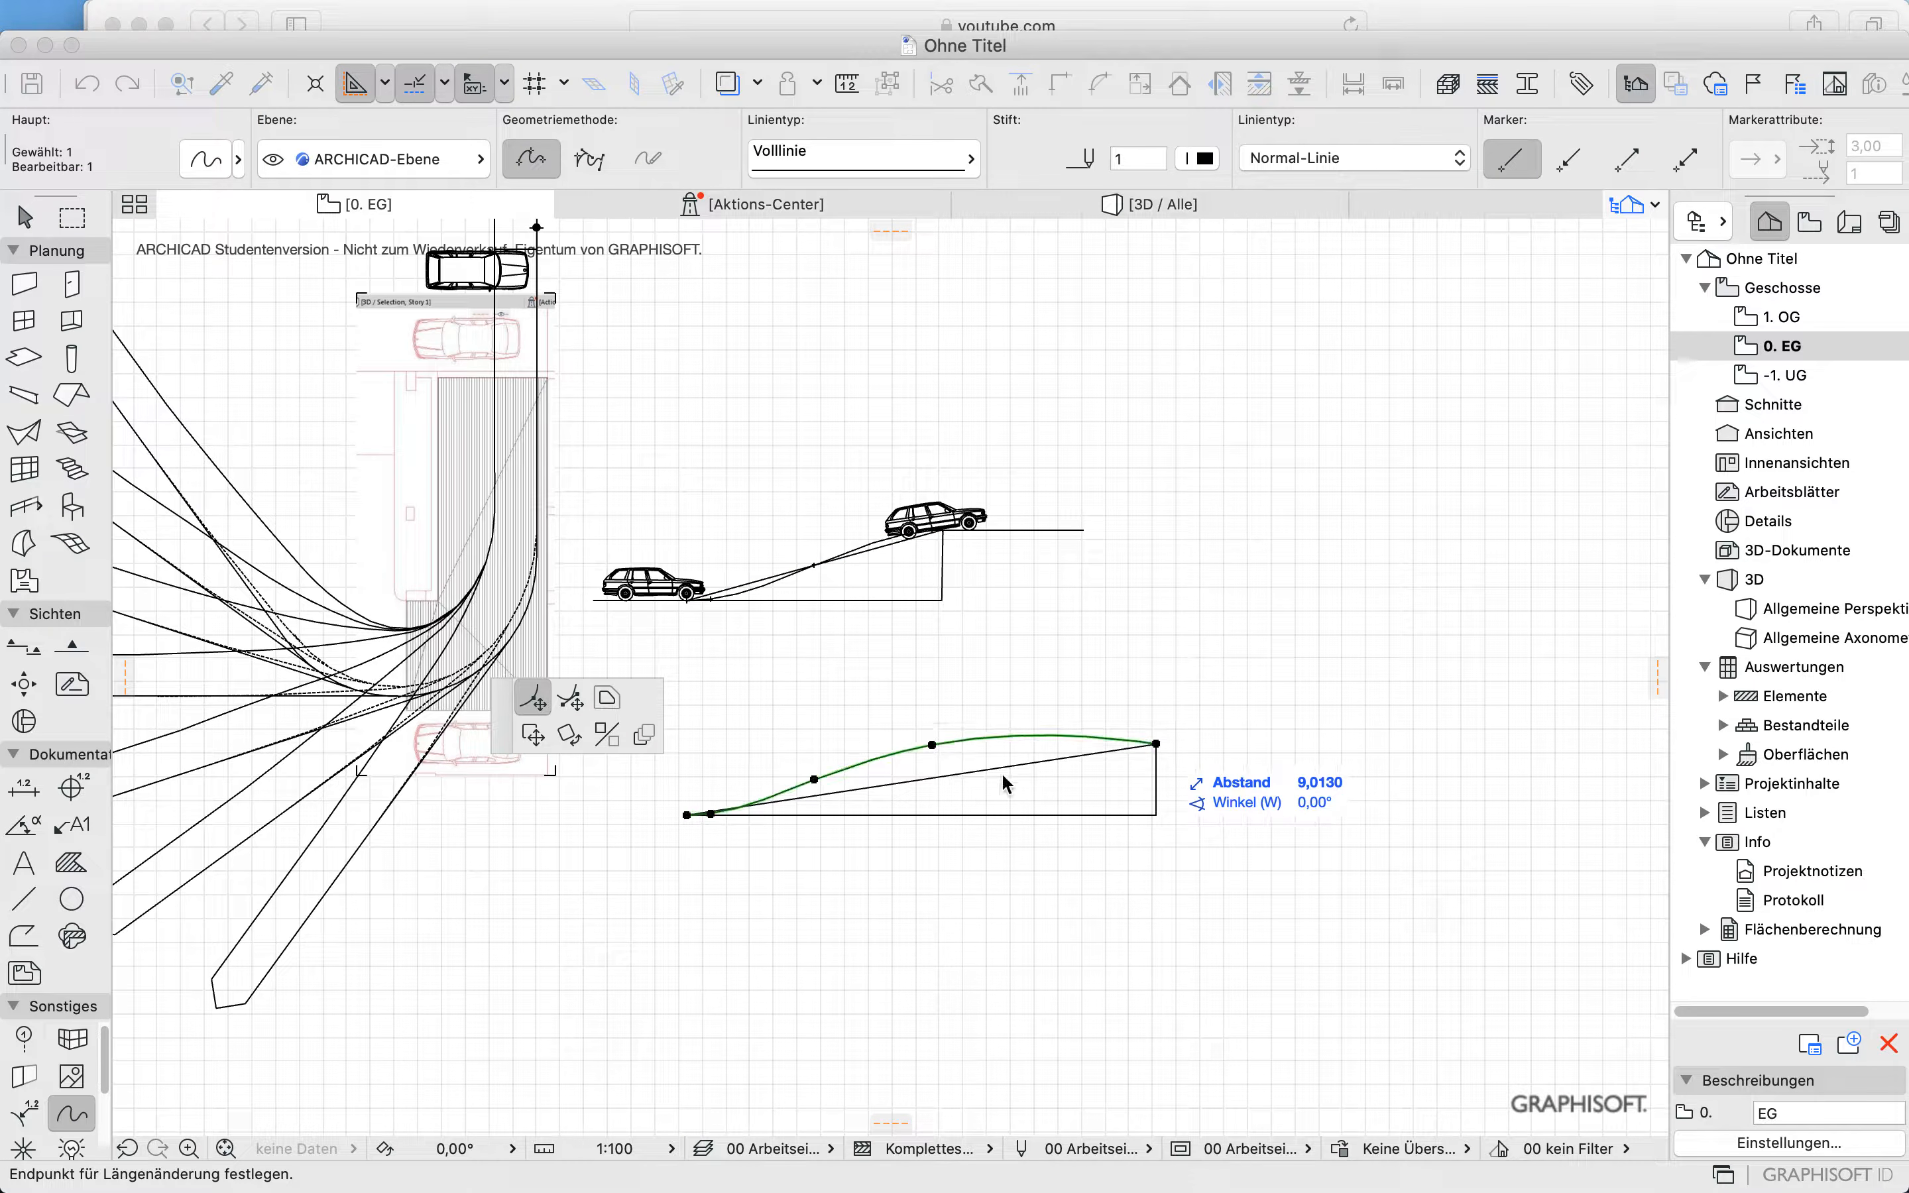
click(1157, 745)
Step: Move the copied spline's middle node to the lower slope's midpoint and its crest node close to the top end, slightly below it
click(814, 780)
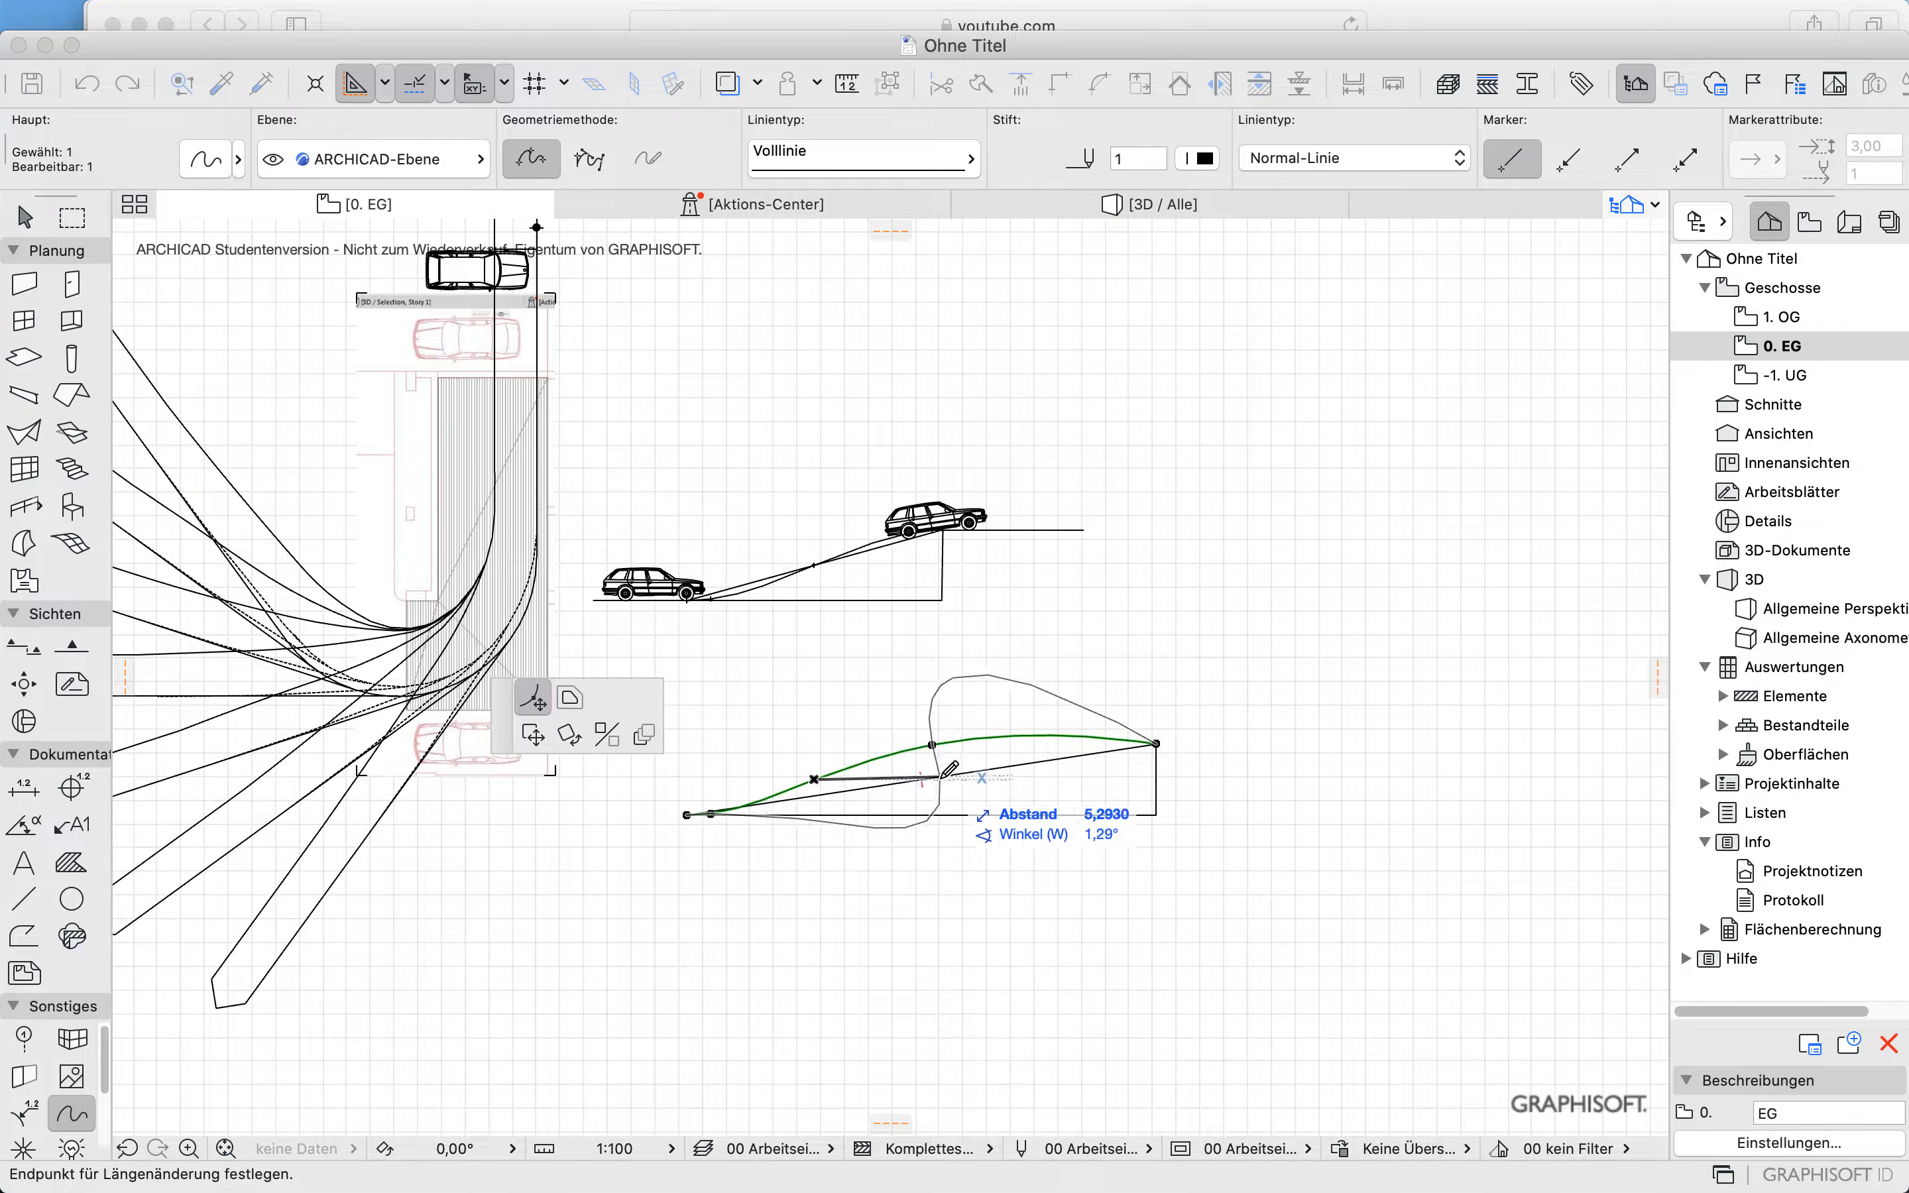
click(921, 780)
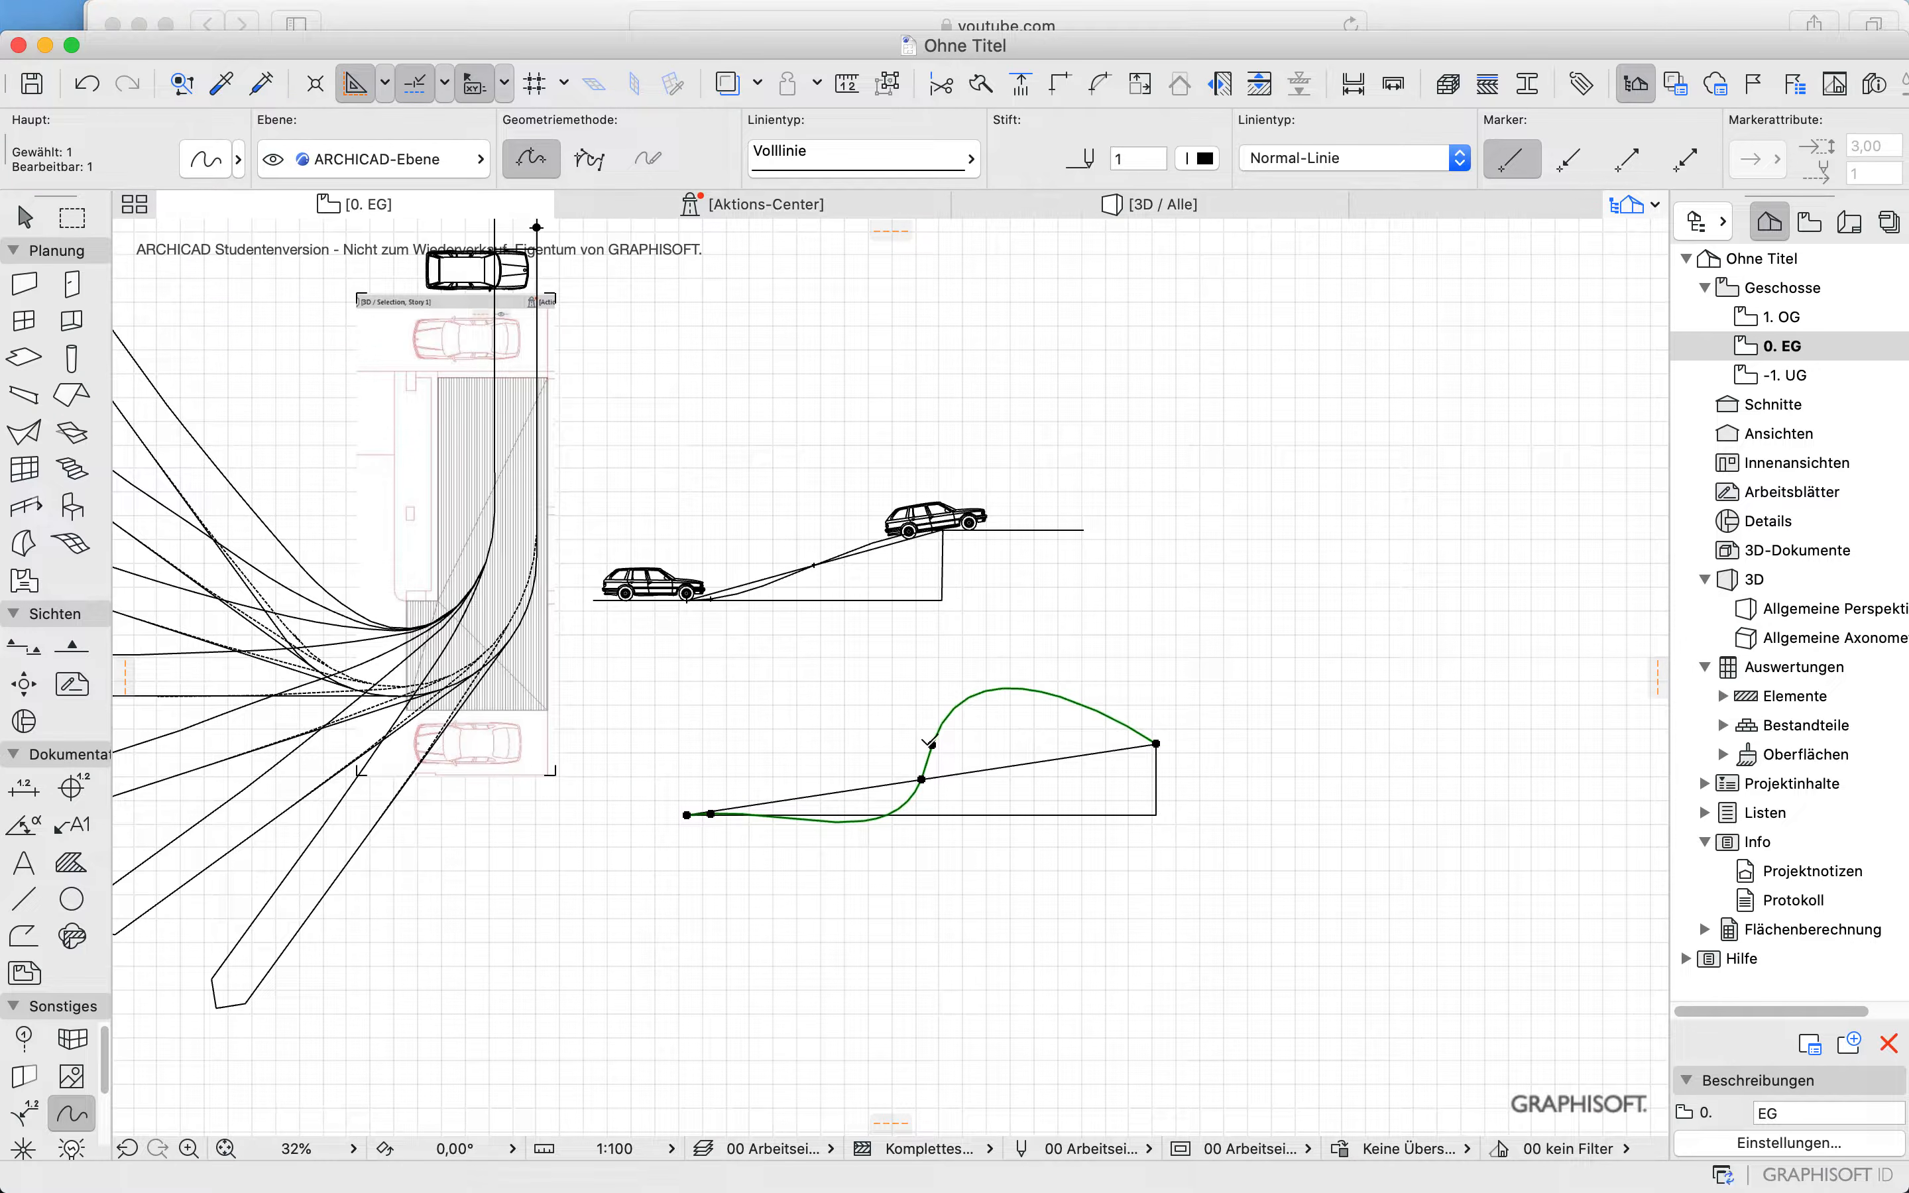
click(1155, 744)
scroll(1141, 737, up, 8)
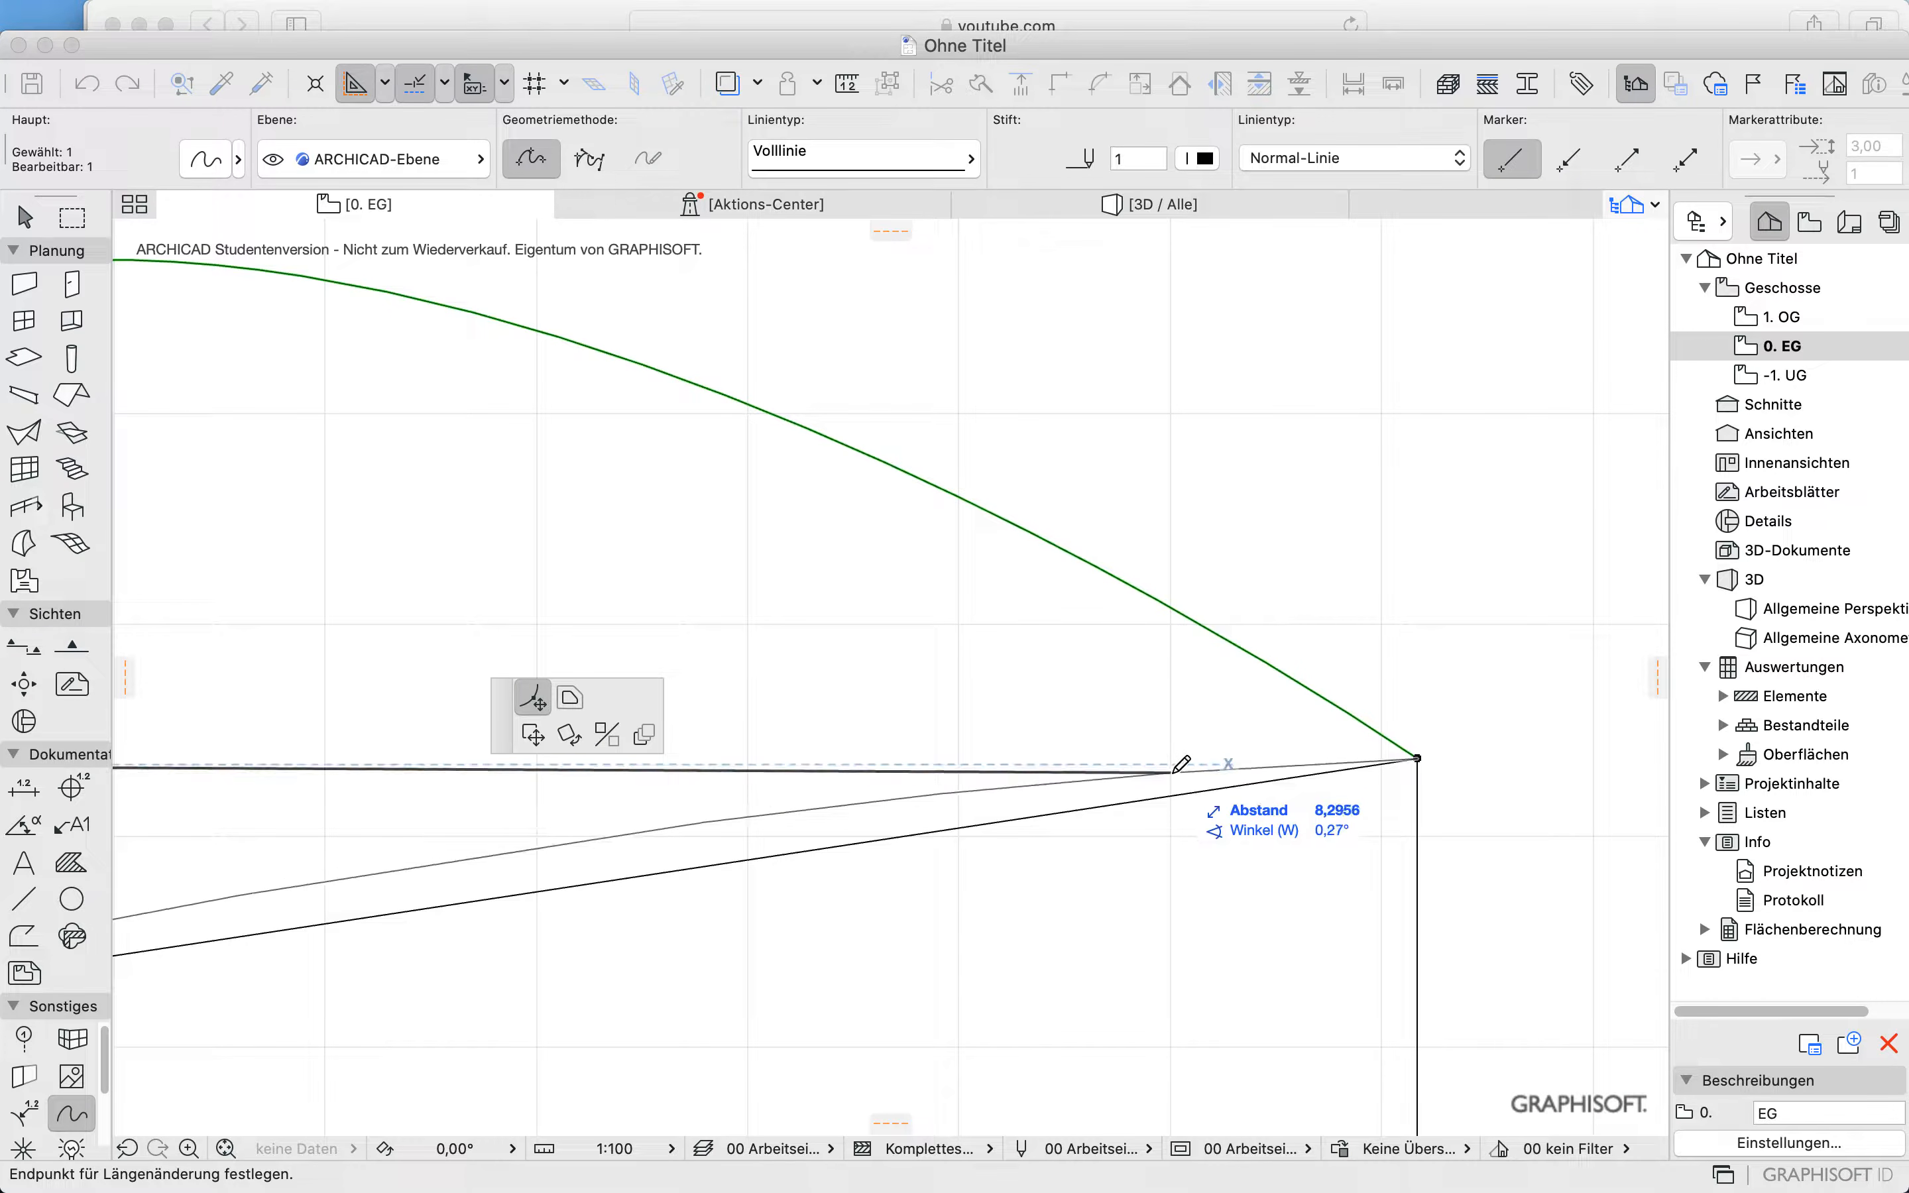
click(1172, 773)
Step: Draw a vertical dividing line up from each profile's baseline between foot and midpoint, about 2.3 m tall on the upper profile
scroll(659, 892, down, 5)
middle_drag(631, 900, 1313, 691)
middle_drag(453, 815, 1344, 670)
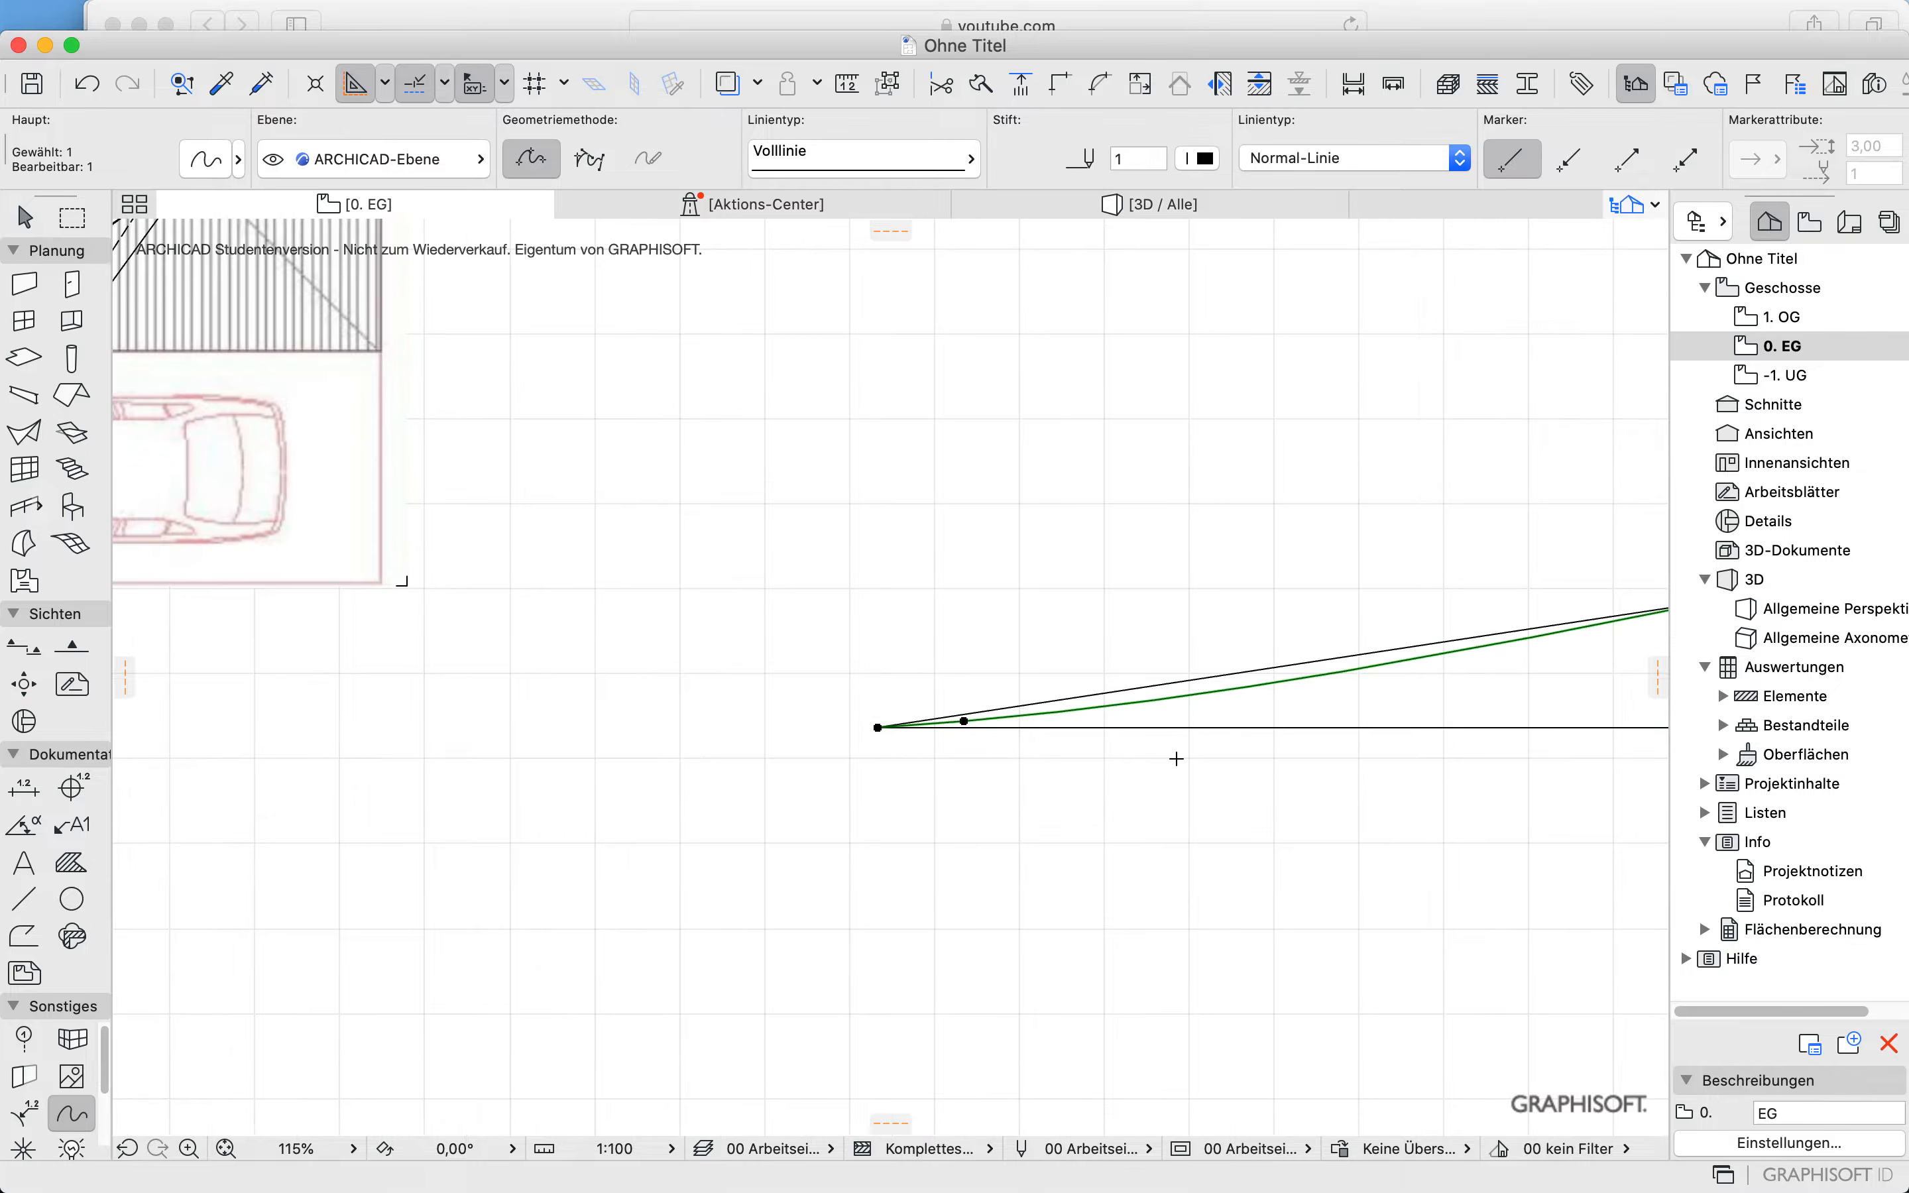
scroll(1042, 761, down, 5)
middle_drag(1184, 908, 536, 912)
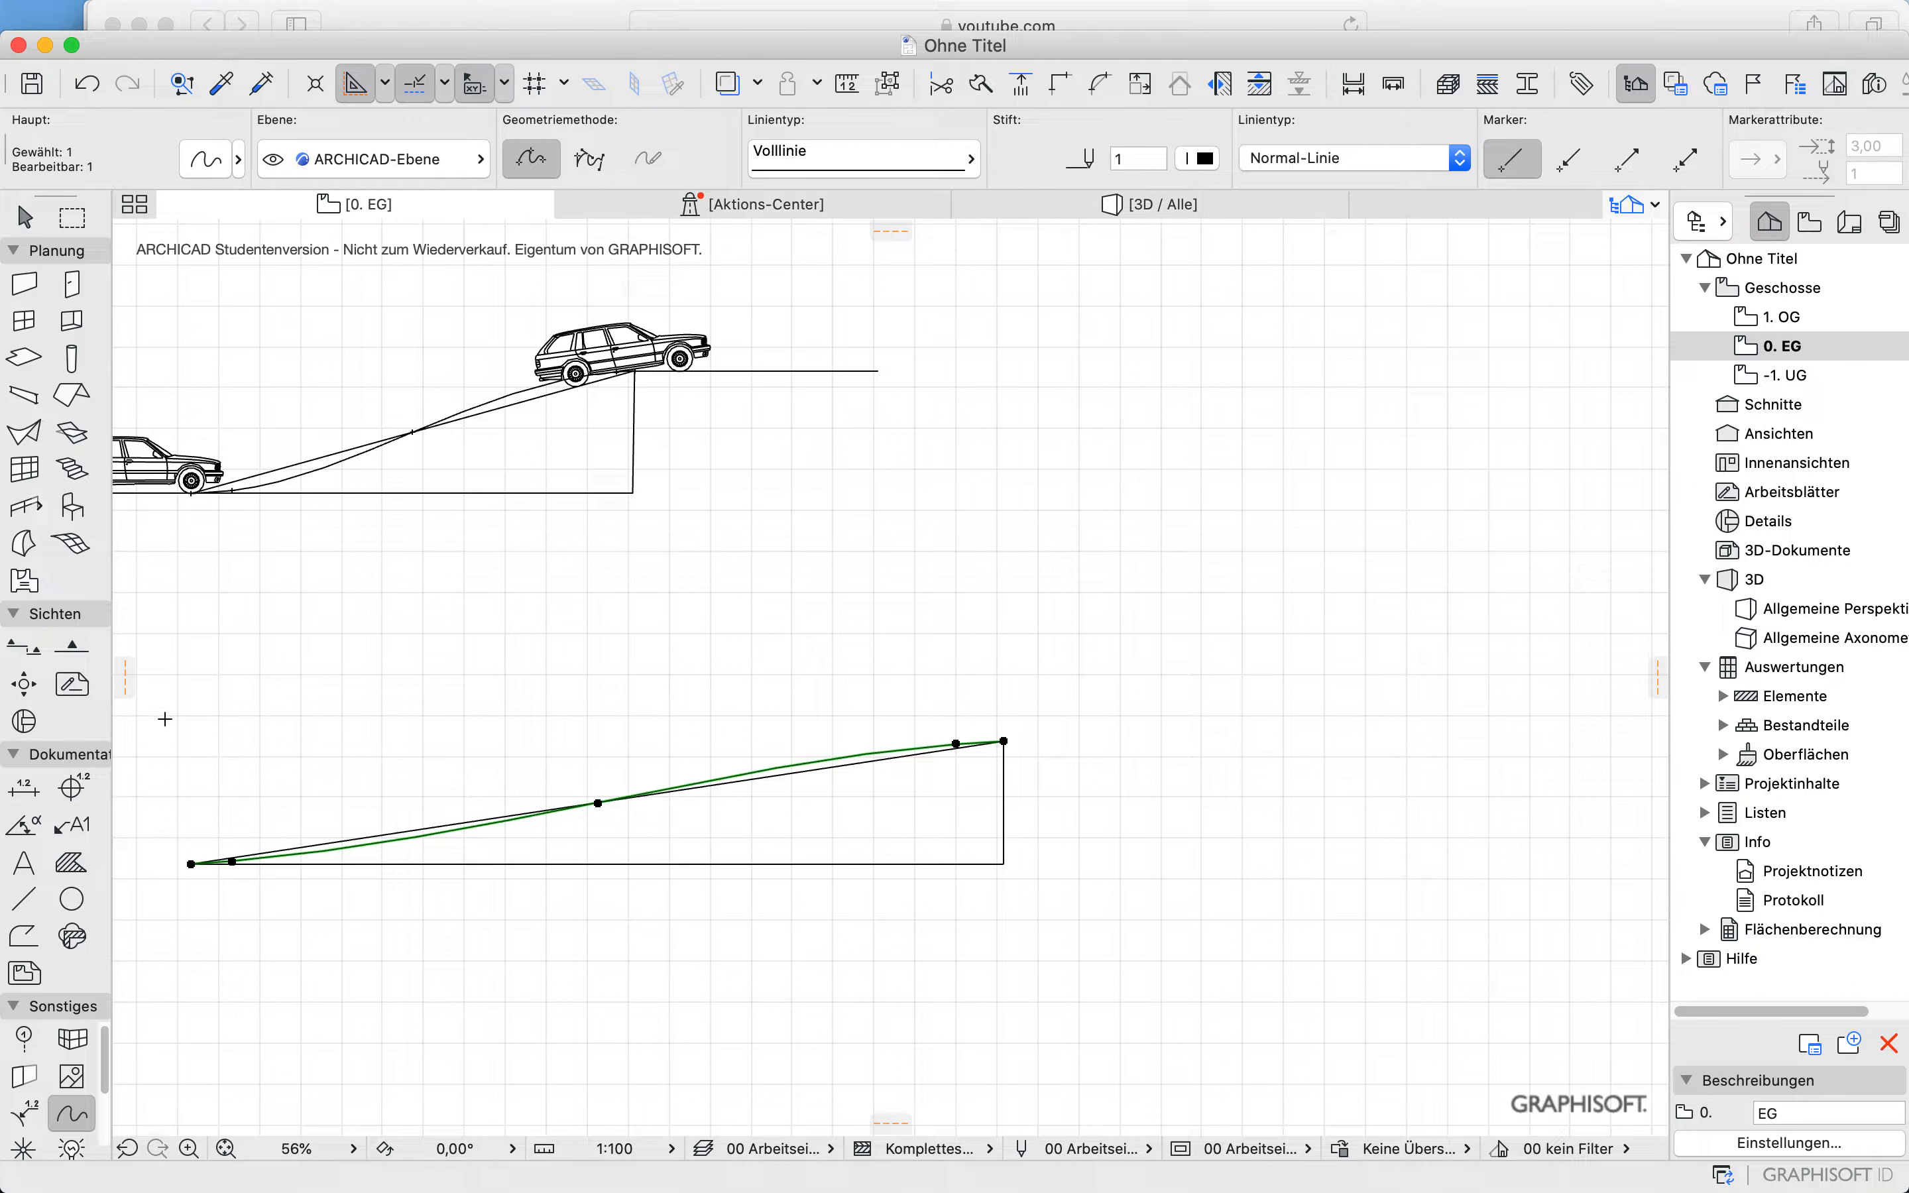
key(Escape)
click(24, 899)
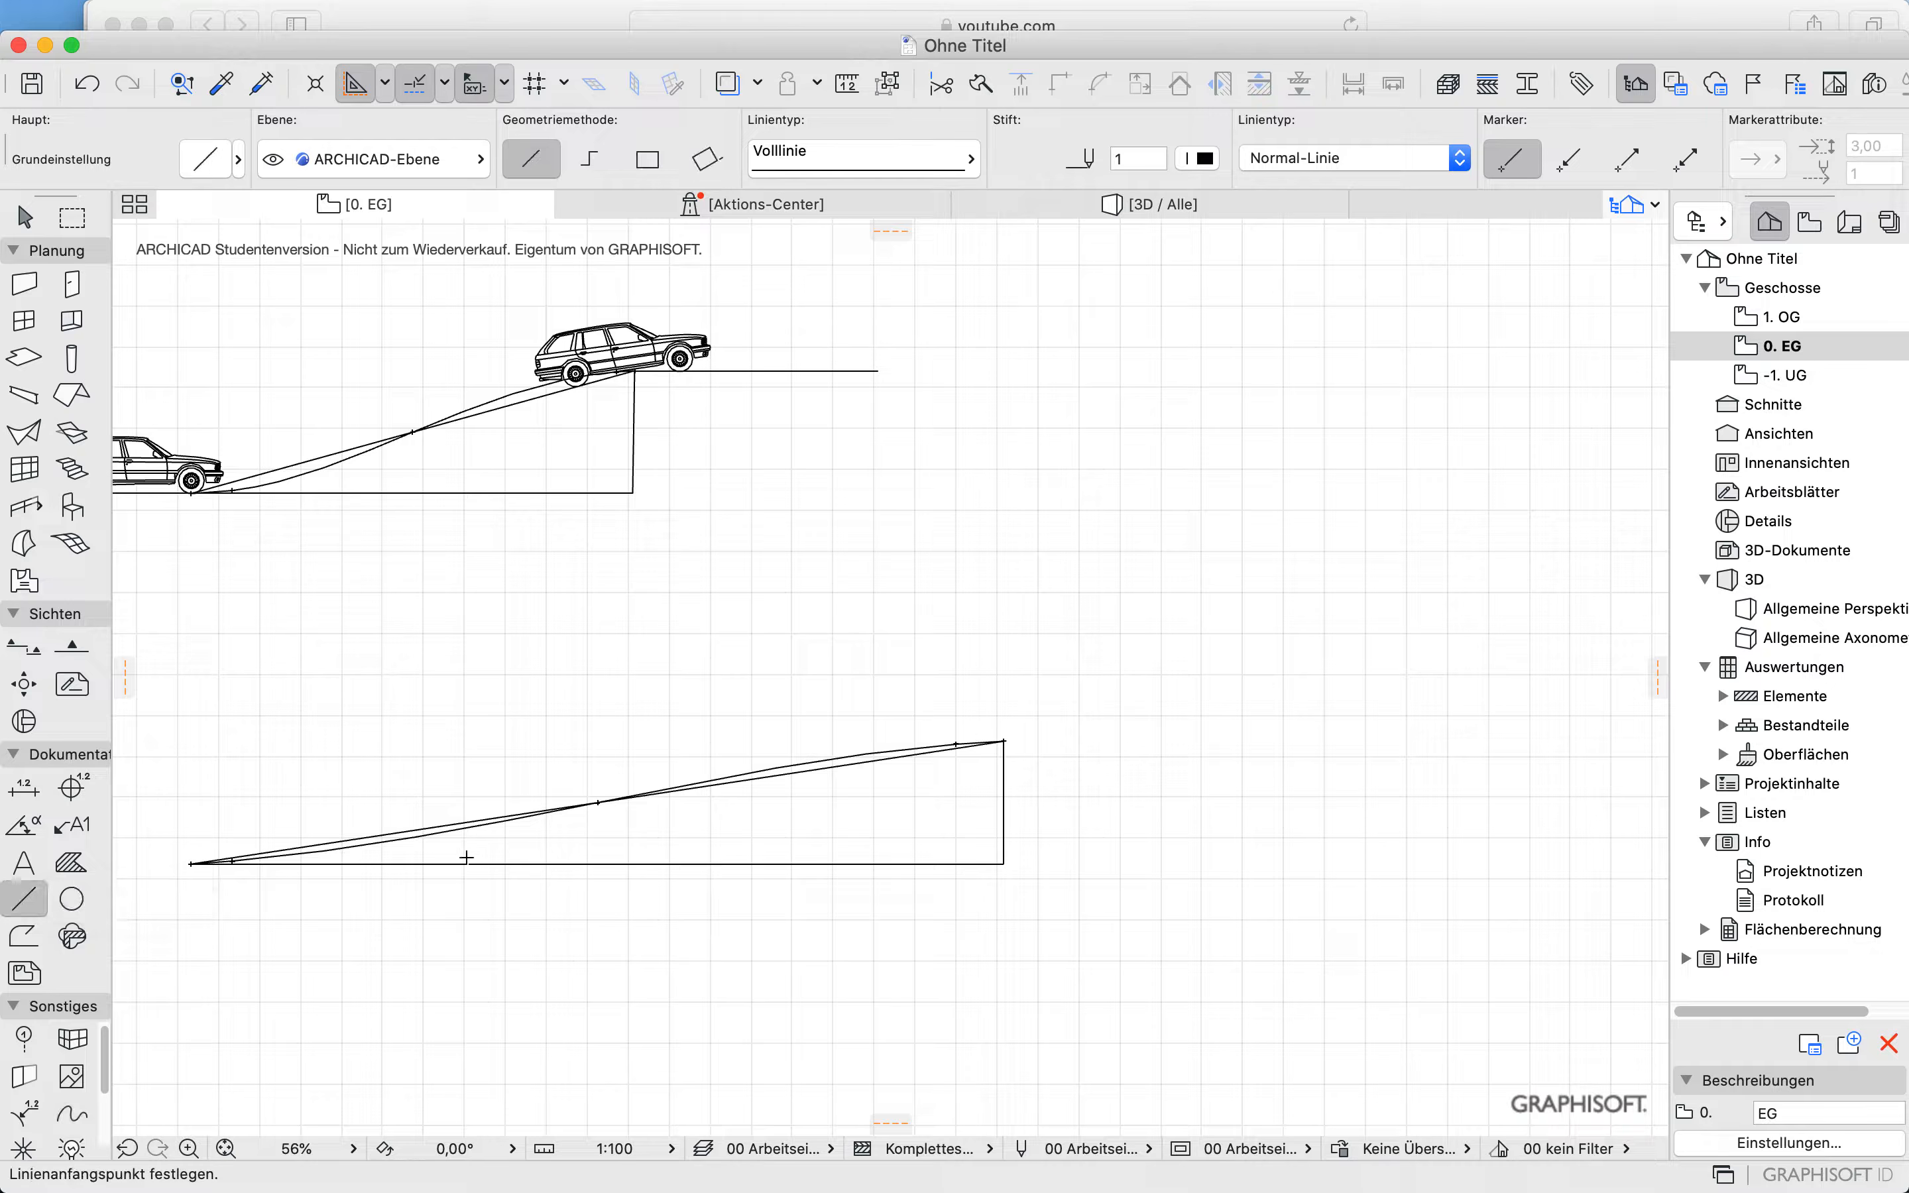
click(432, 864)
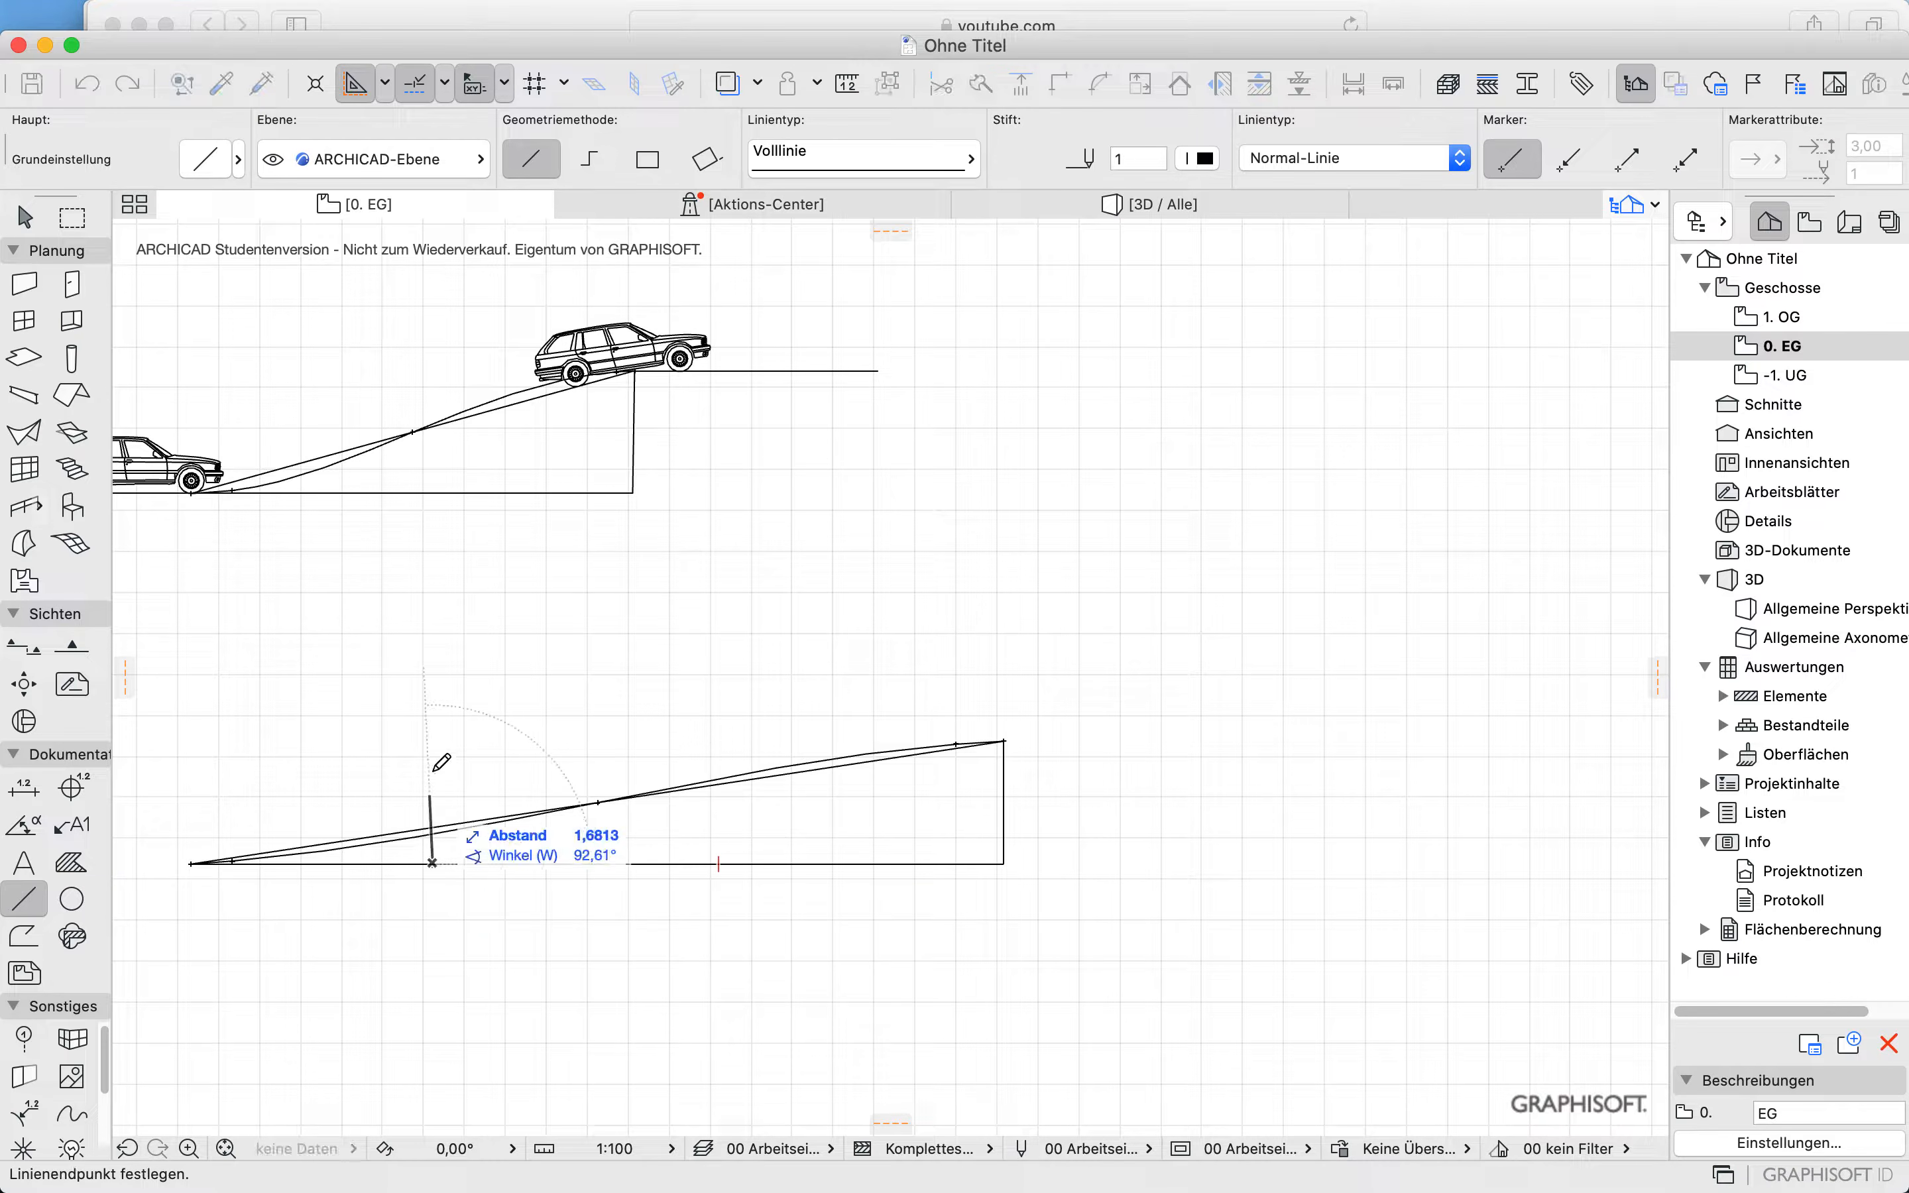
click(433, 757)
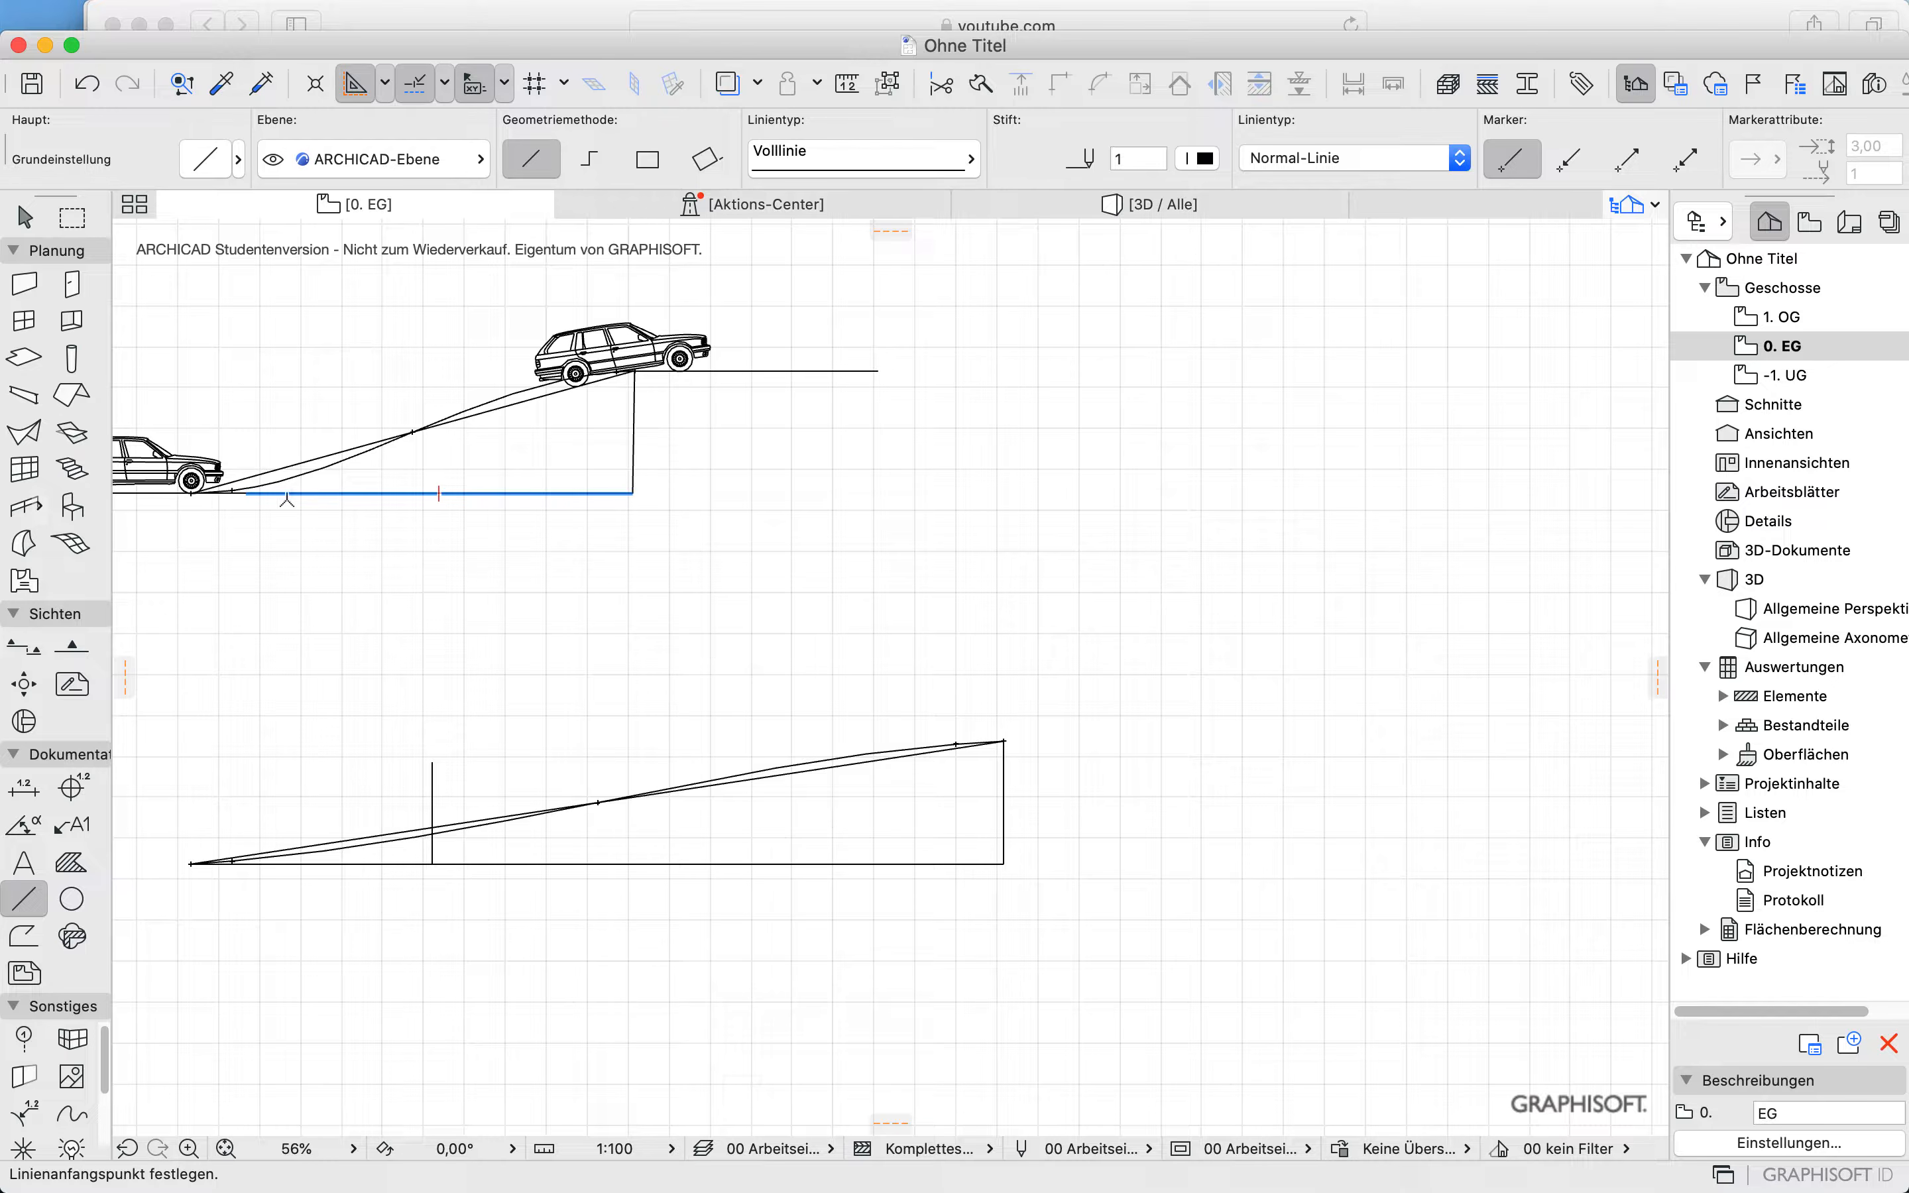
click(251, 493)
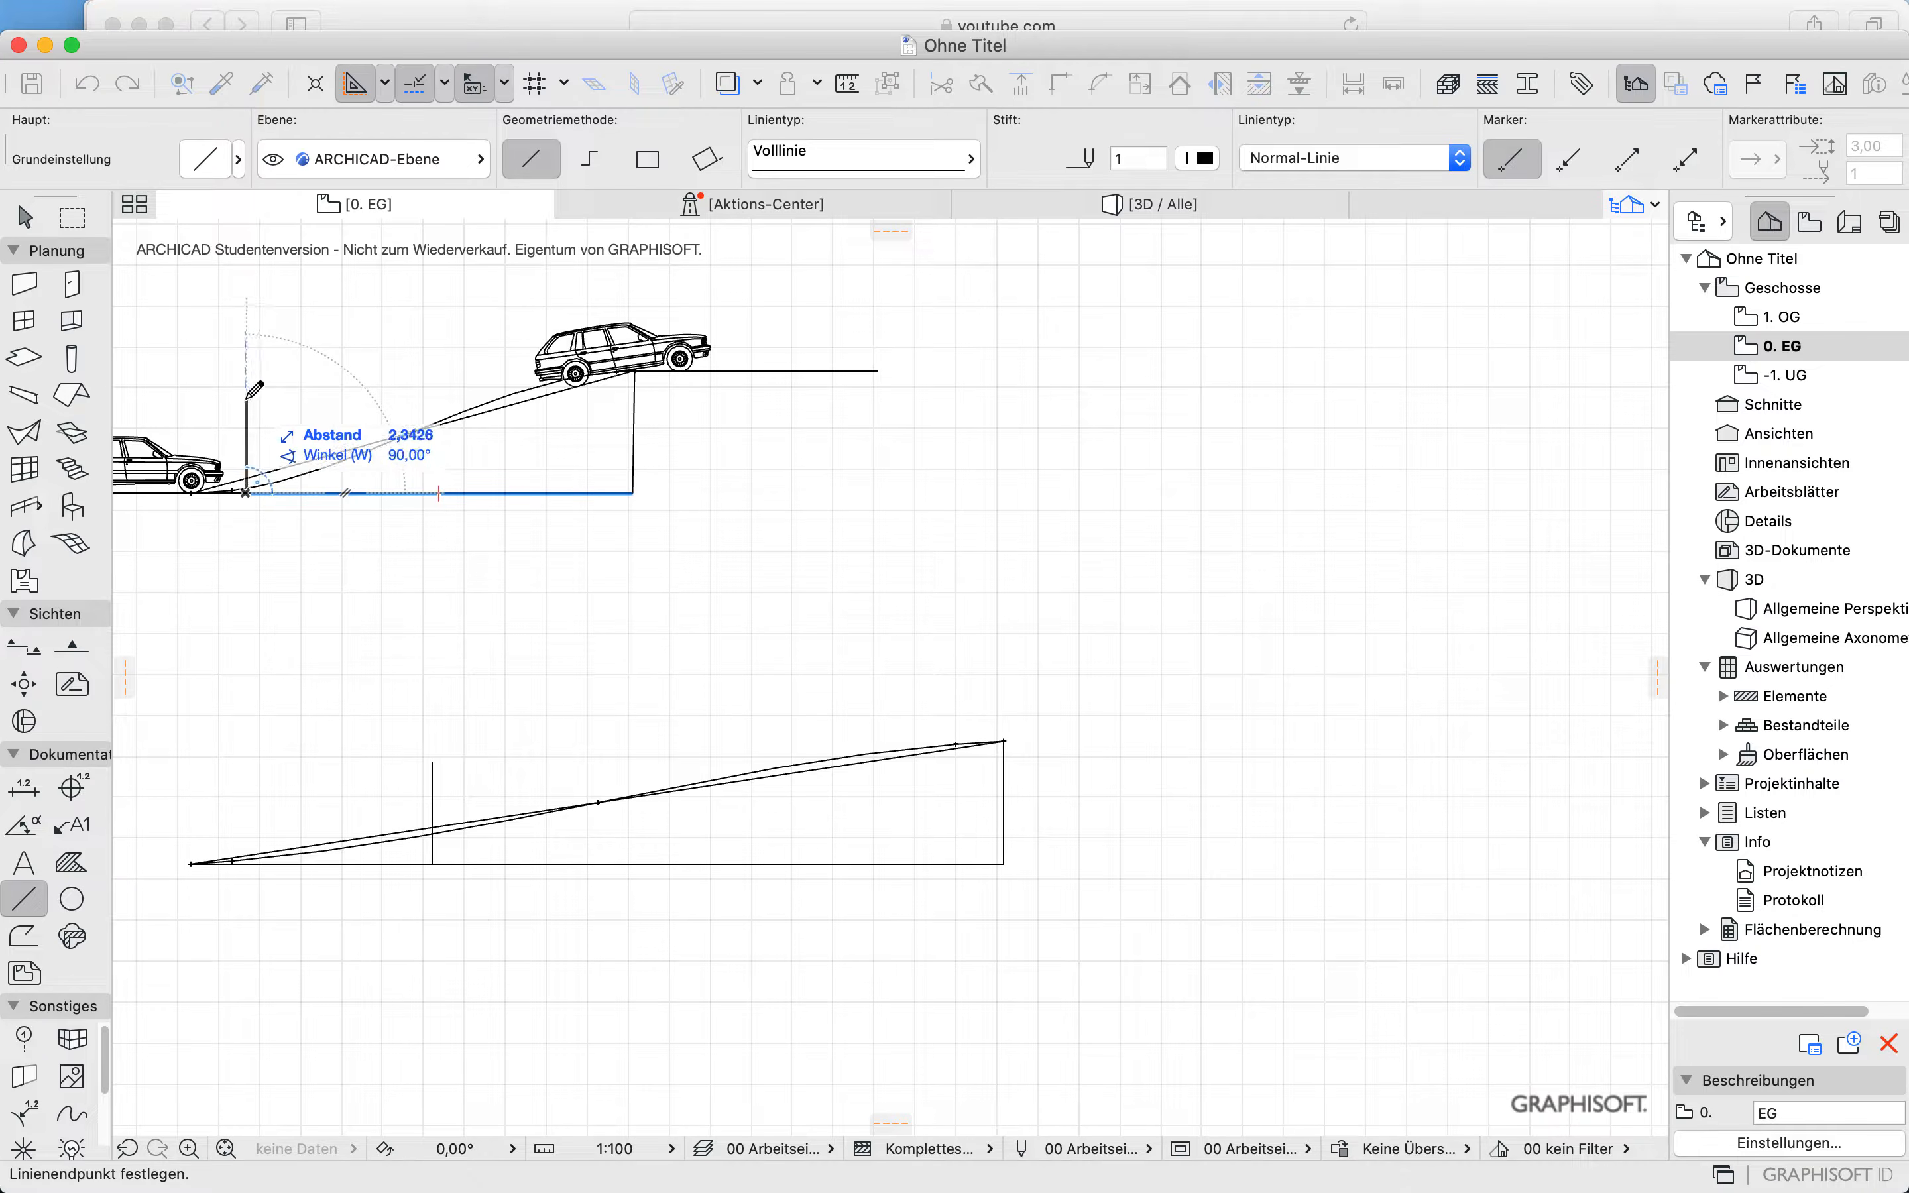
click(247, 399)
Step: Delete both side-view car symbols from the upper slope profile
scroll(188, 456, up, 5)
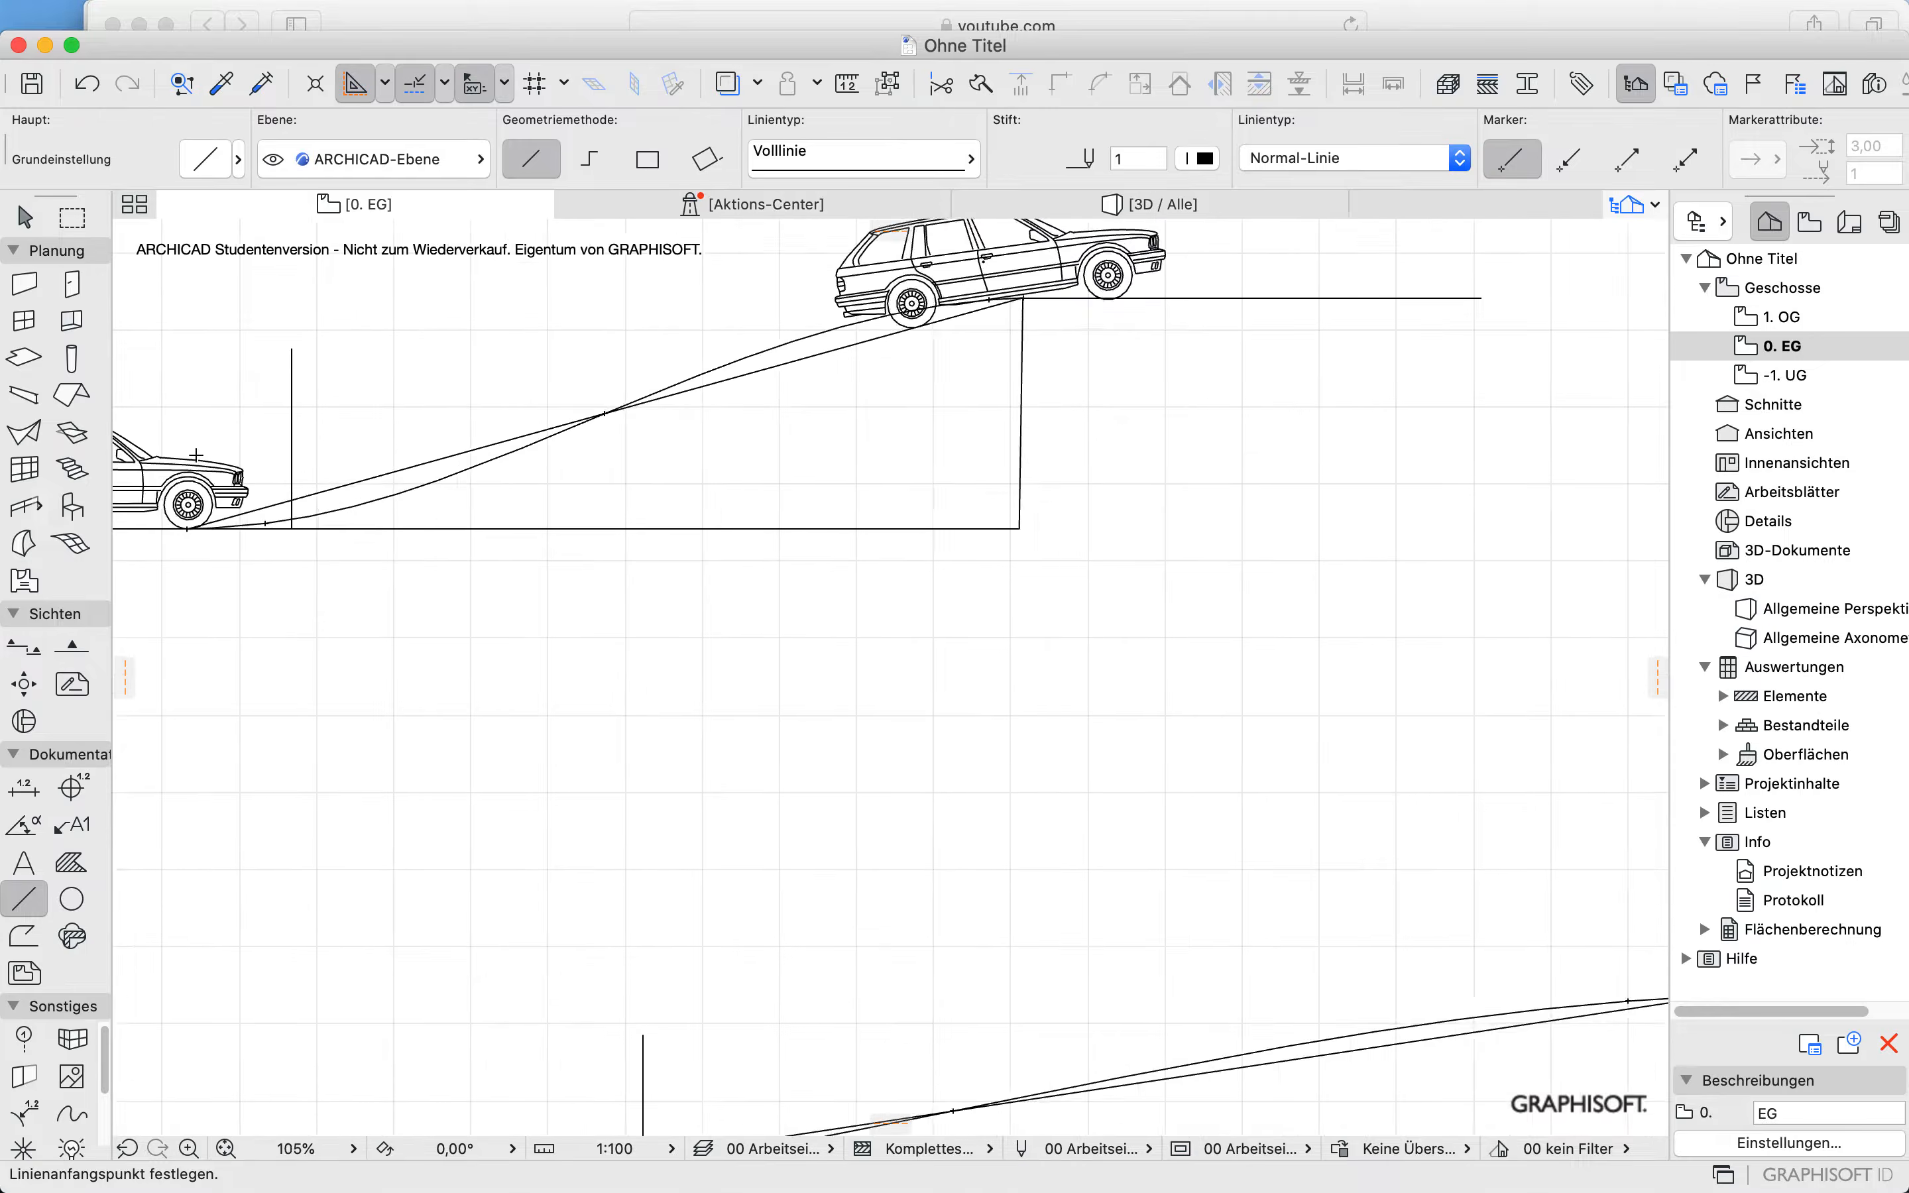
scroll(454, 682, down, 3)
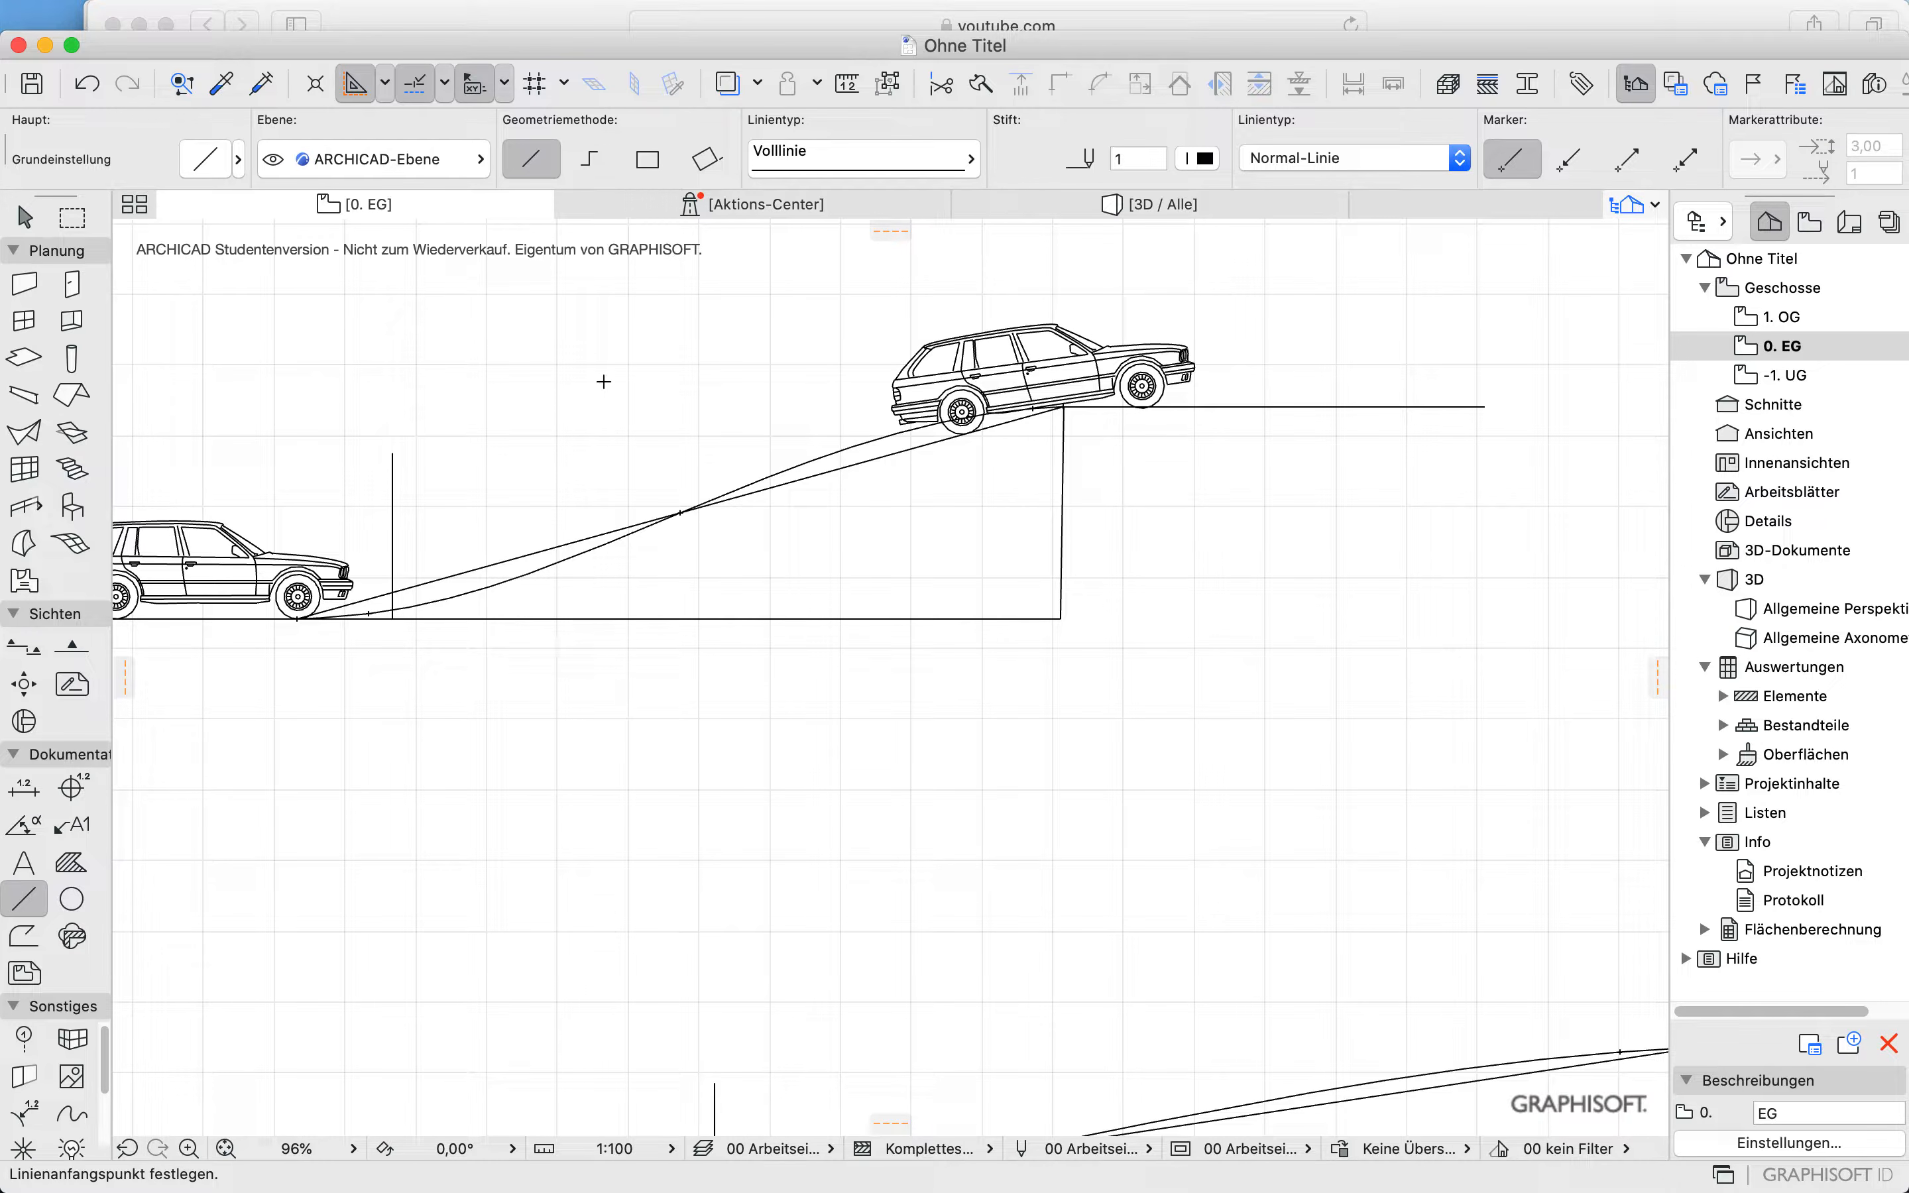
click(23, 217)
click(1116, 347)
key(Delete)
click(236, 546)
key(Delete)
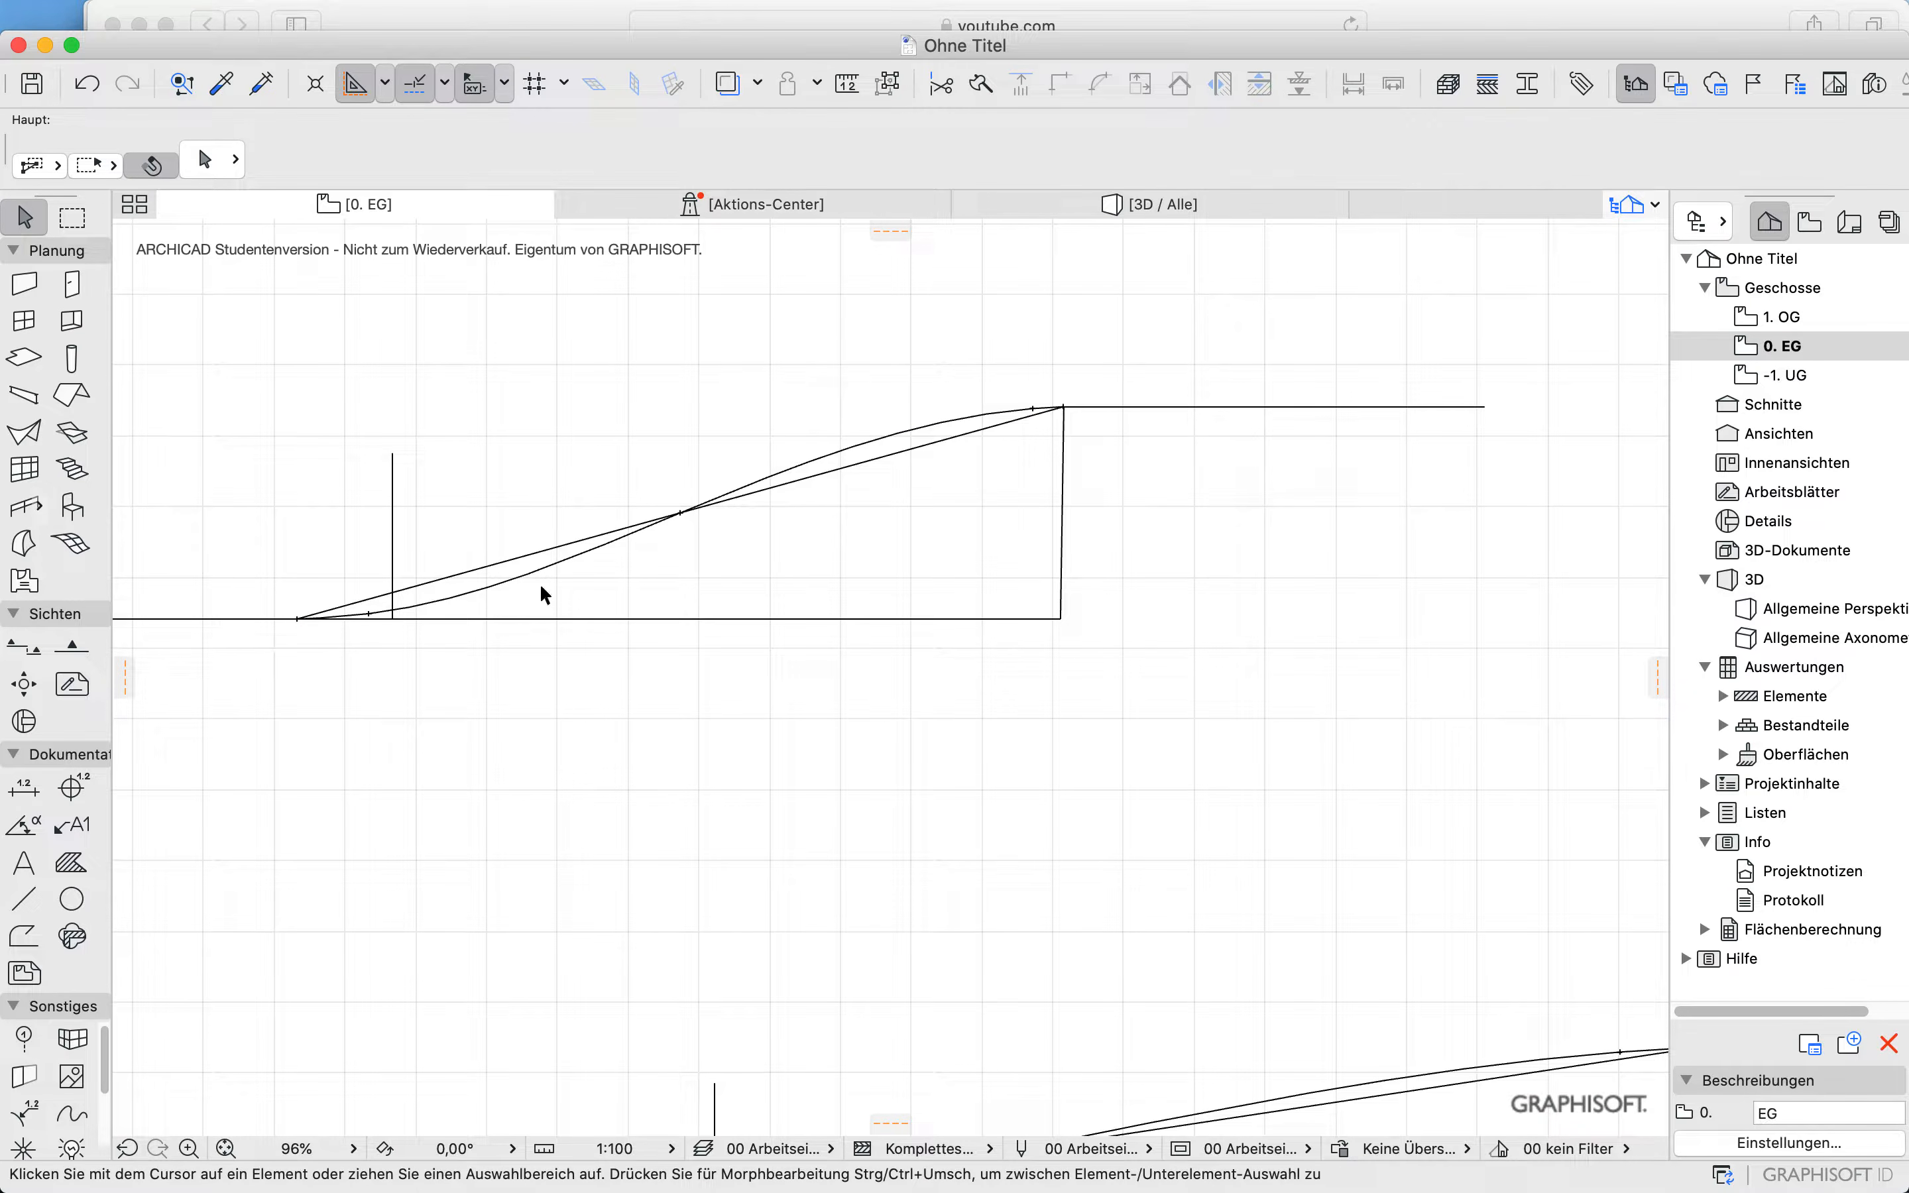
Step: Move the upper spline straight down off its slope and shift the vertical line straight down so it crosses the spline again
click(483, 598)
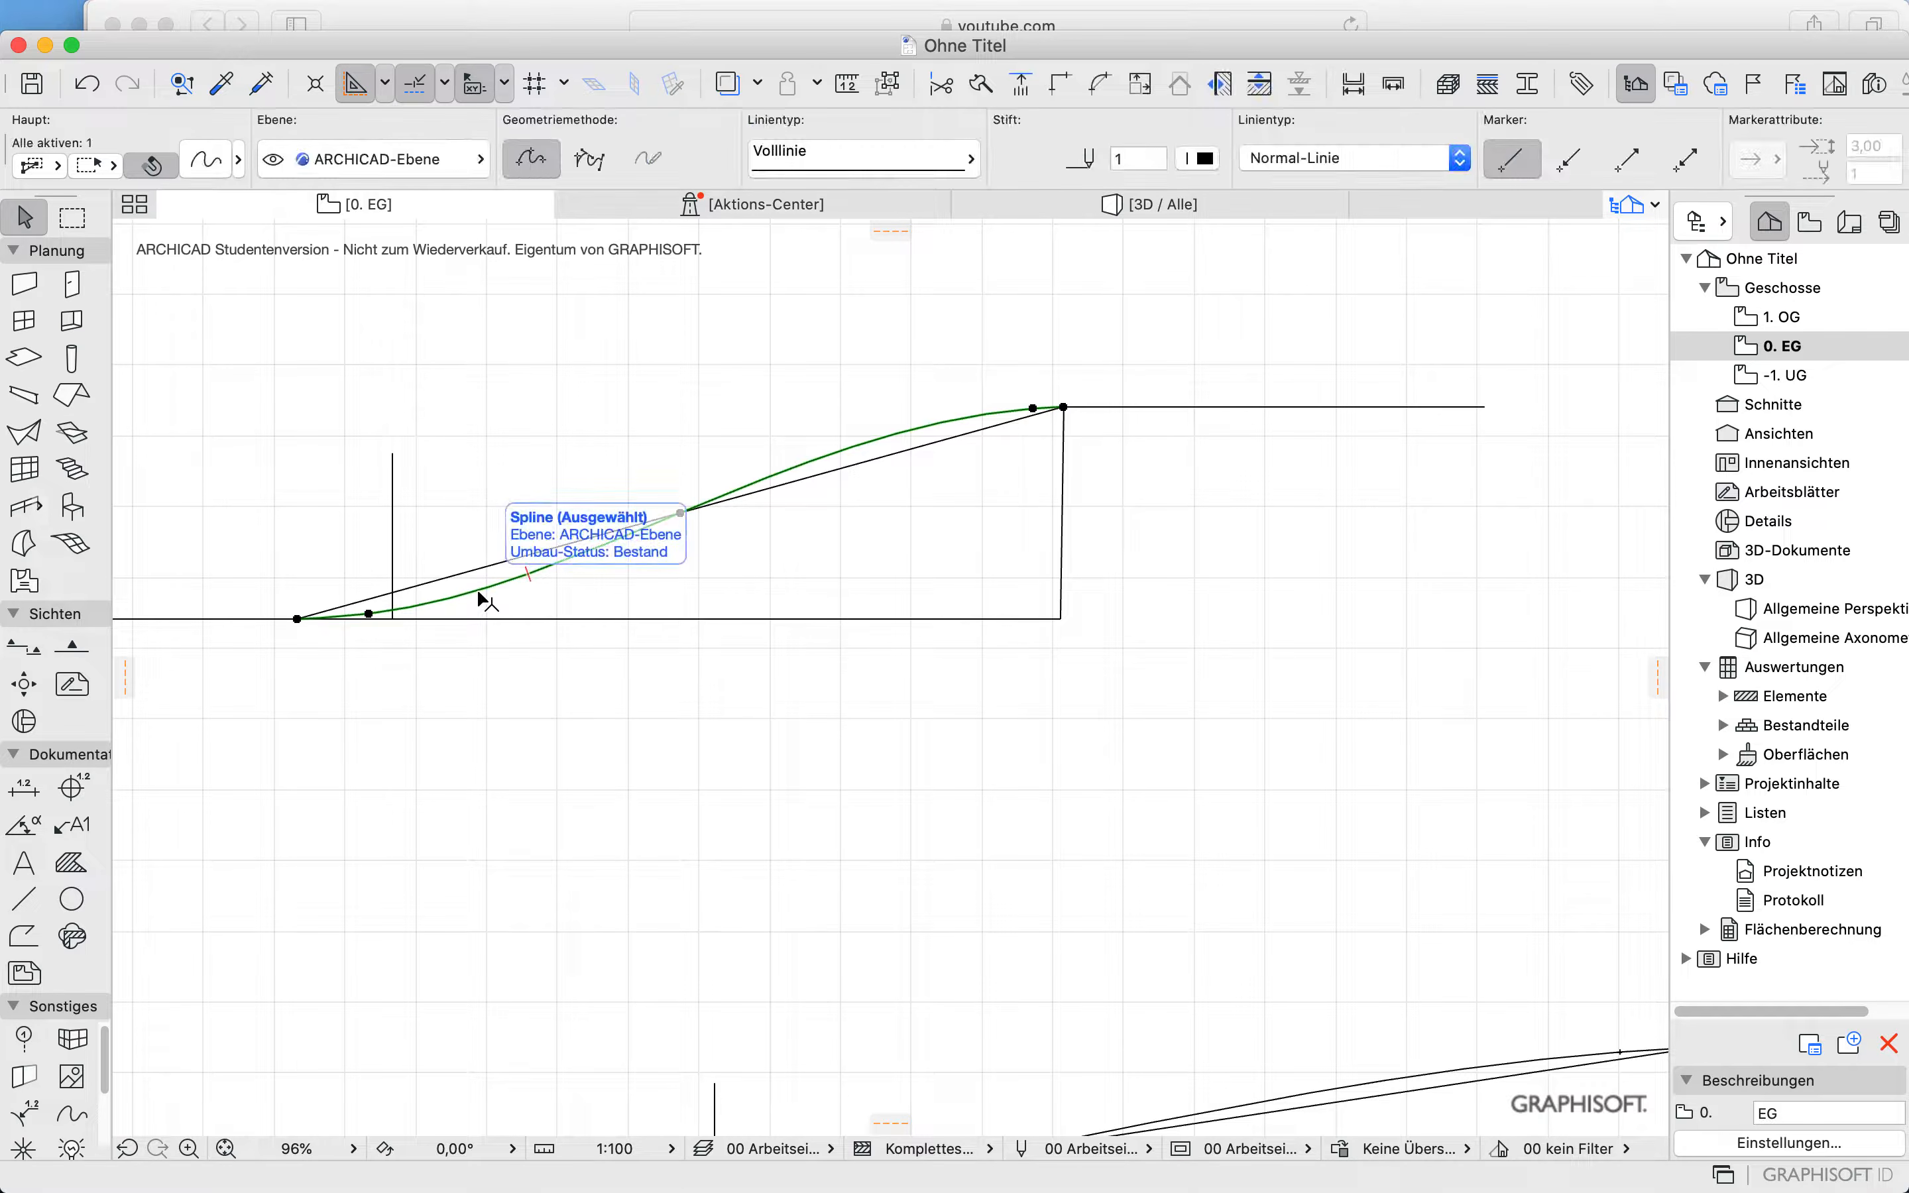
click(298, 620)
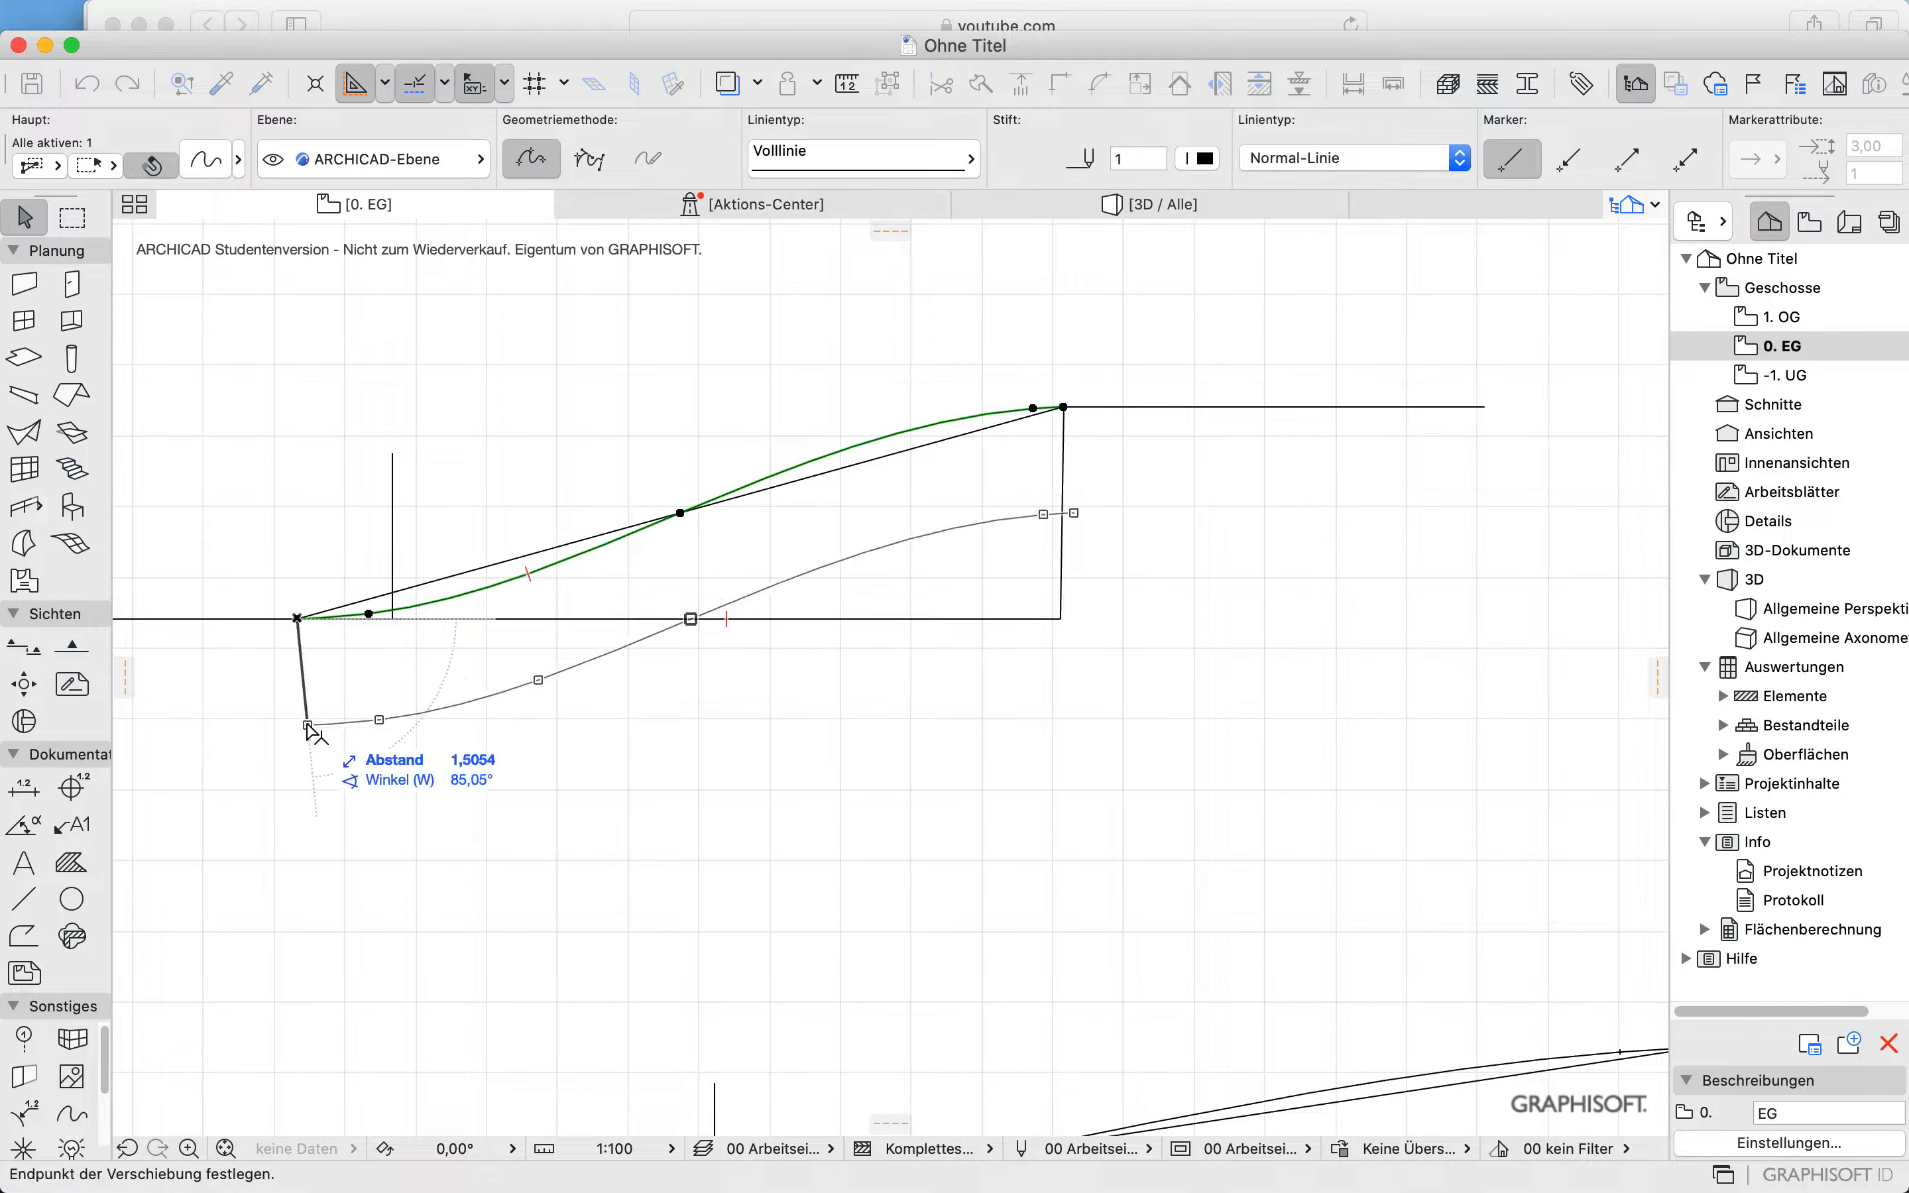
click(296, 758)
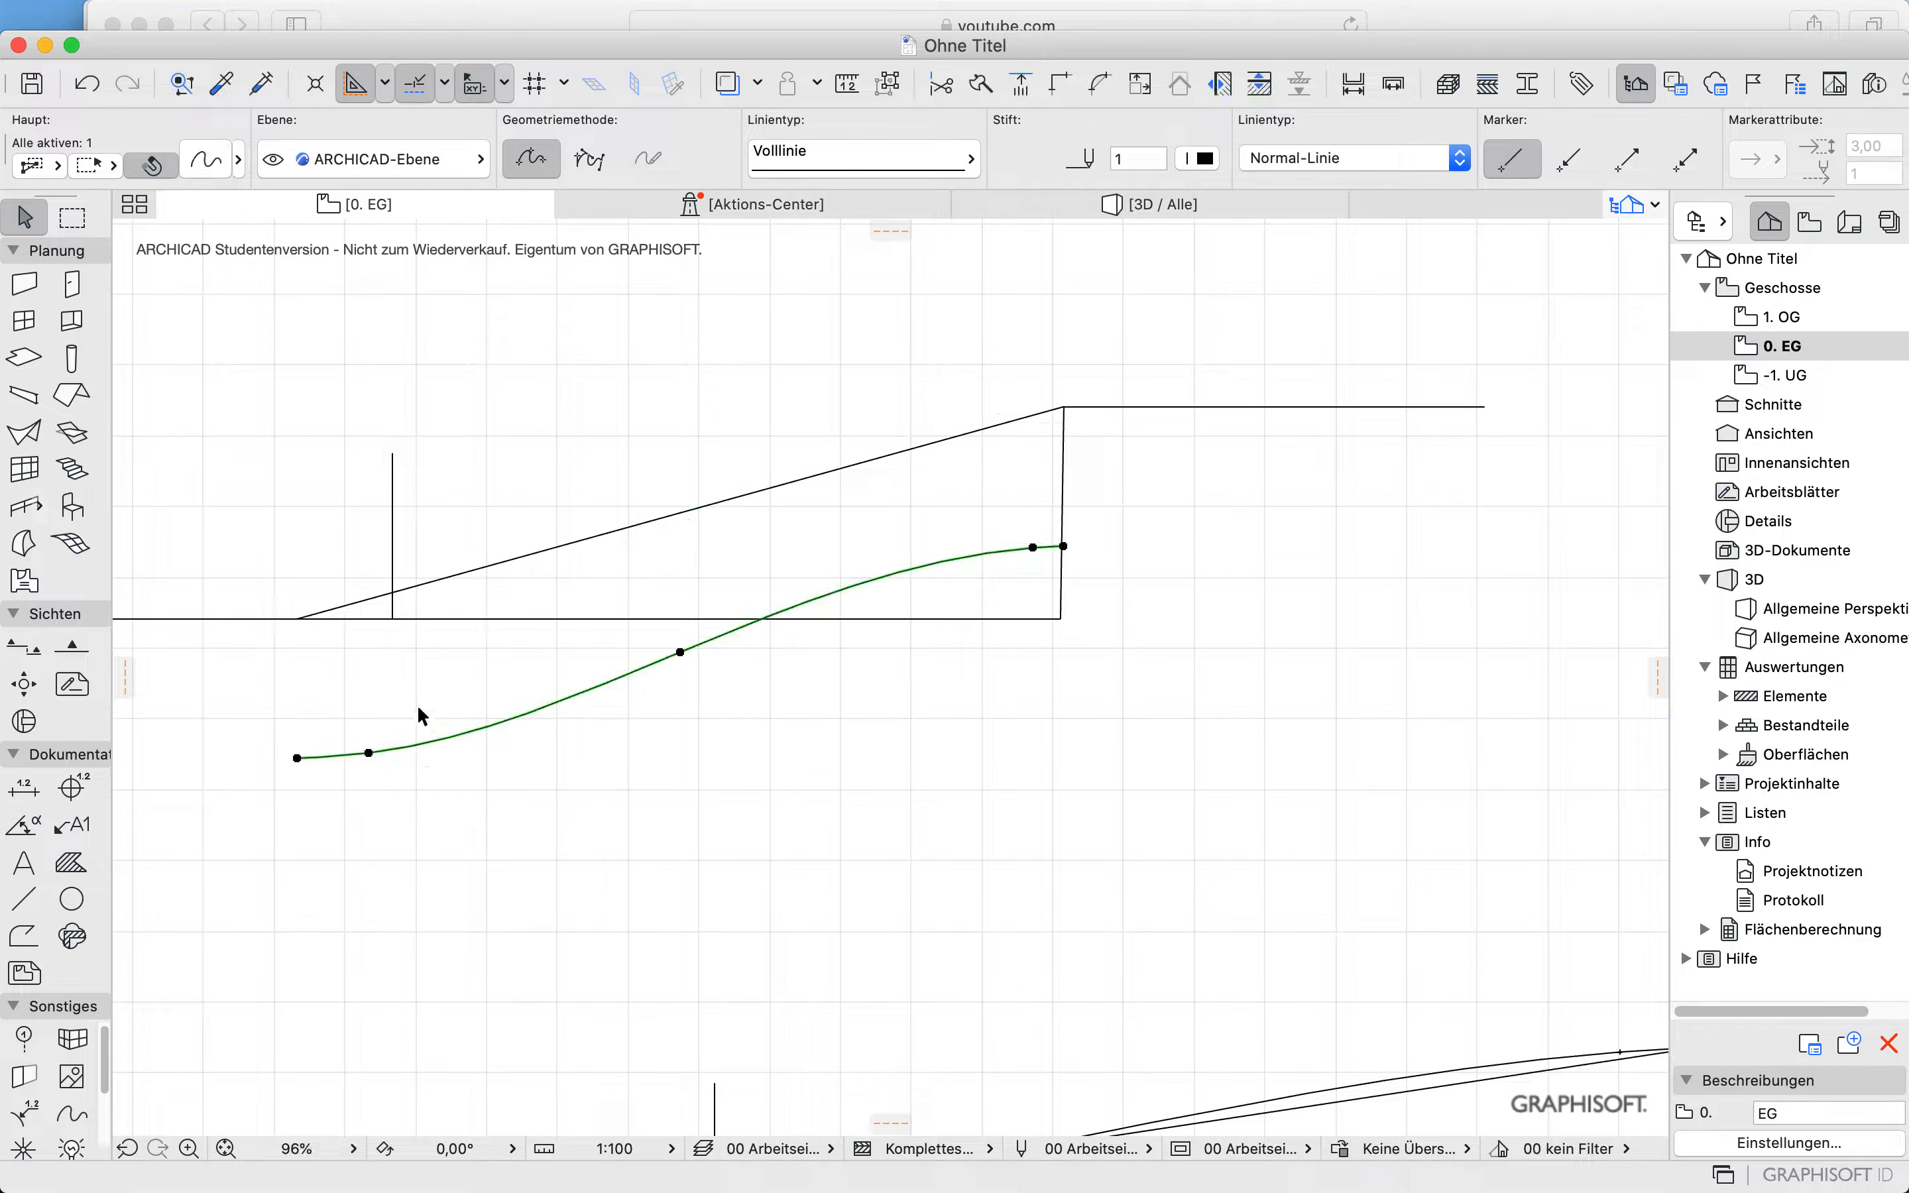
click(392, 575)
key(super+d)
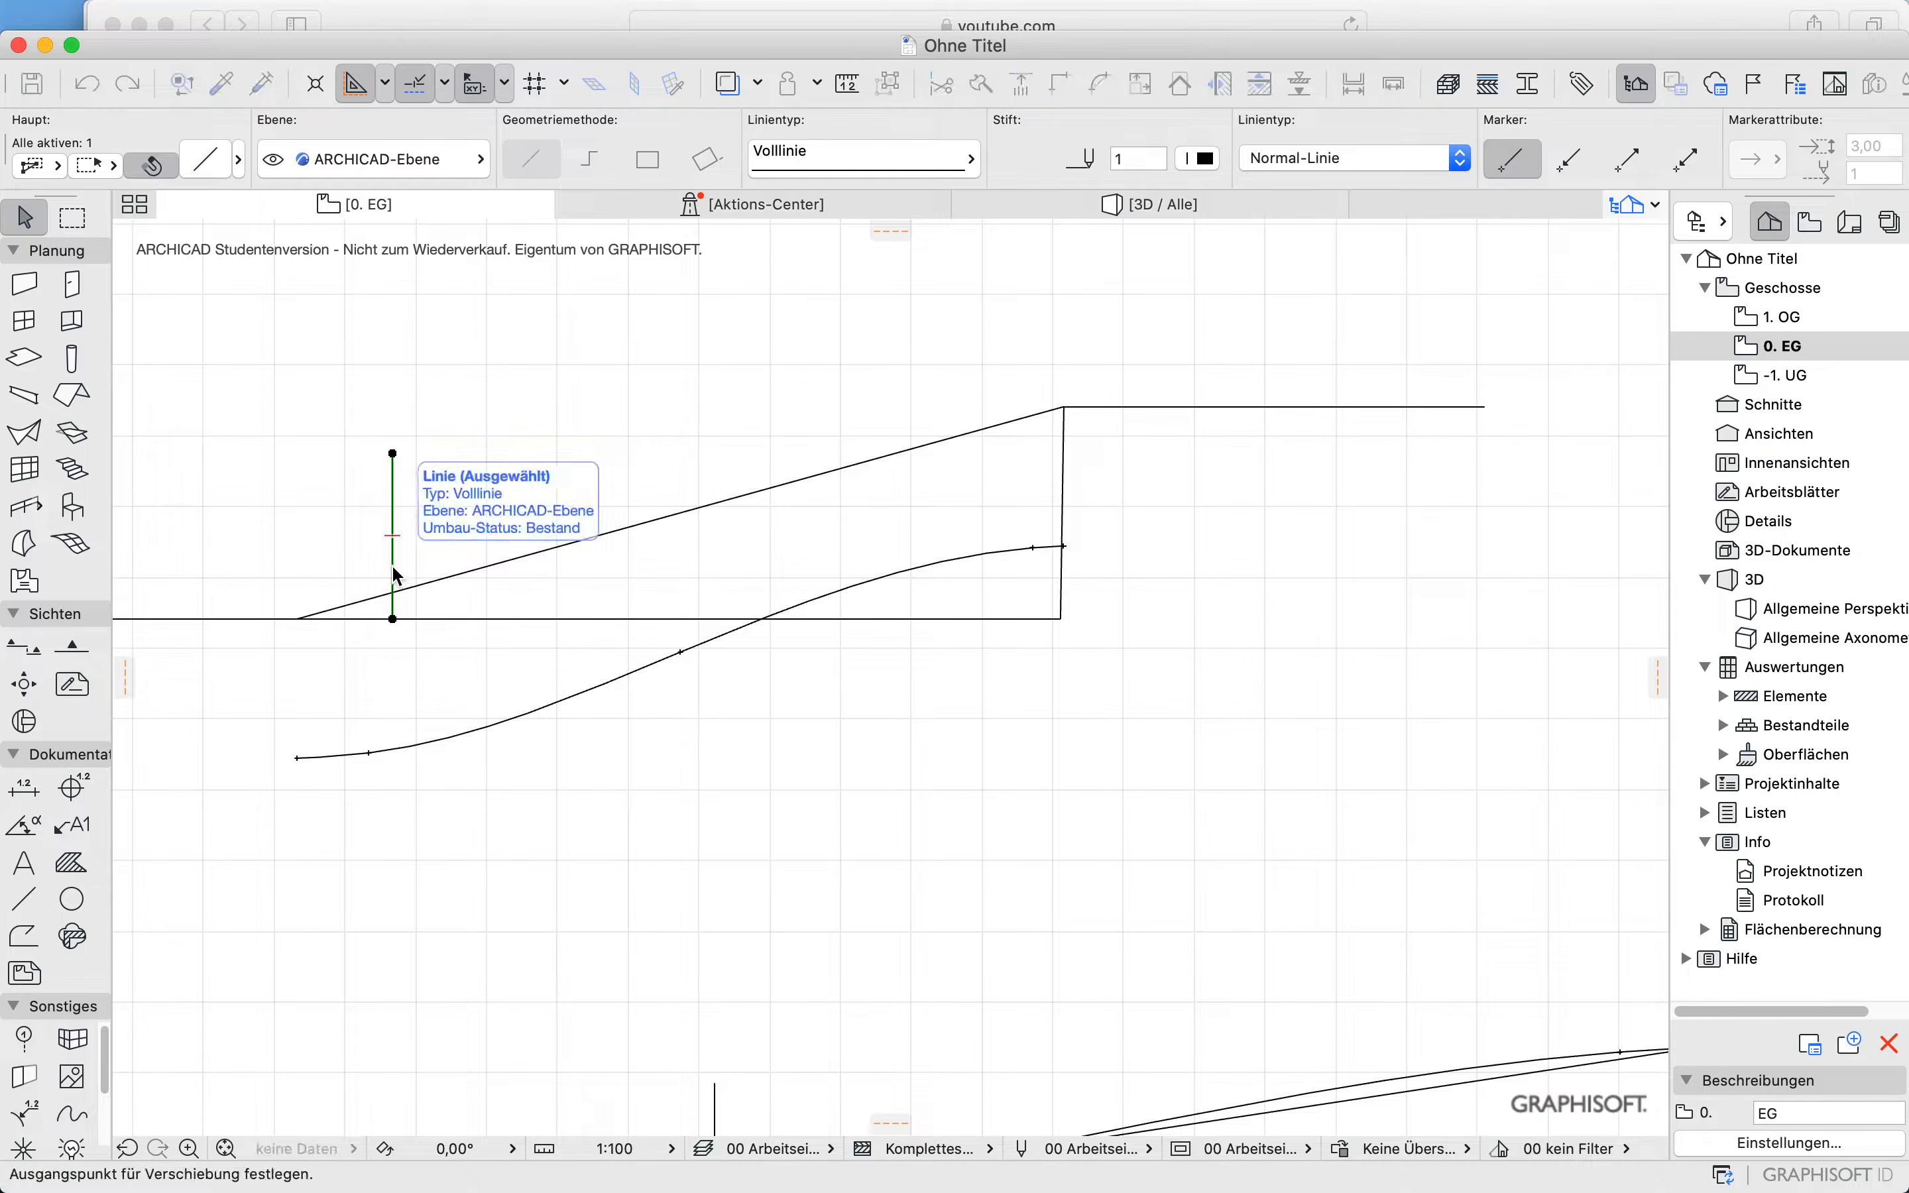
click(392, 620)
click(392, 825)
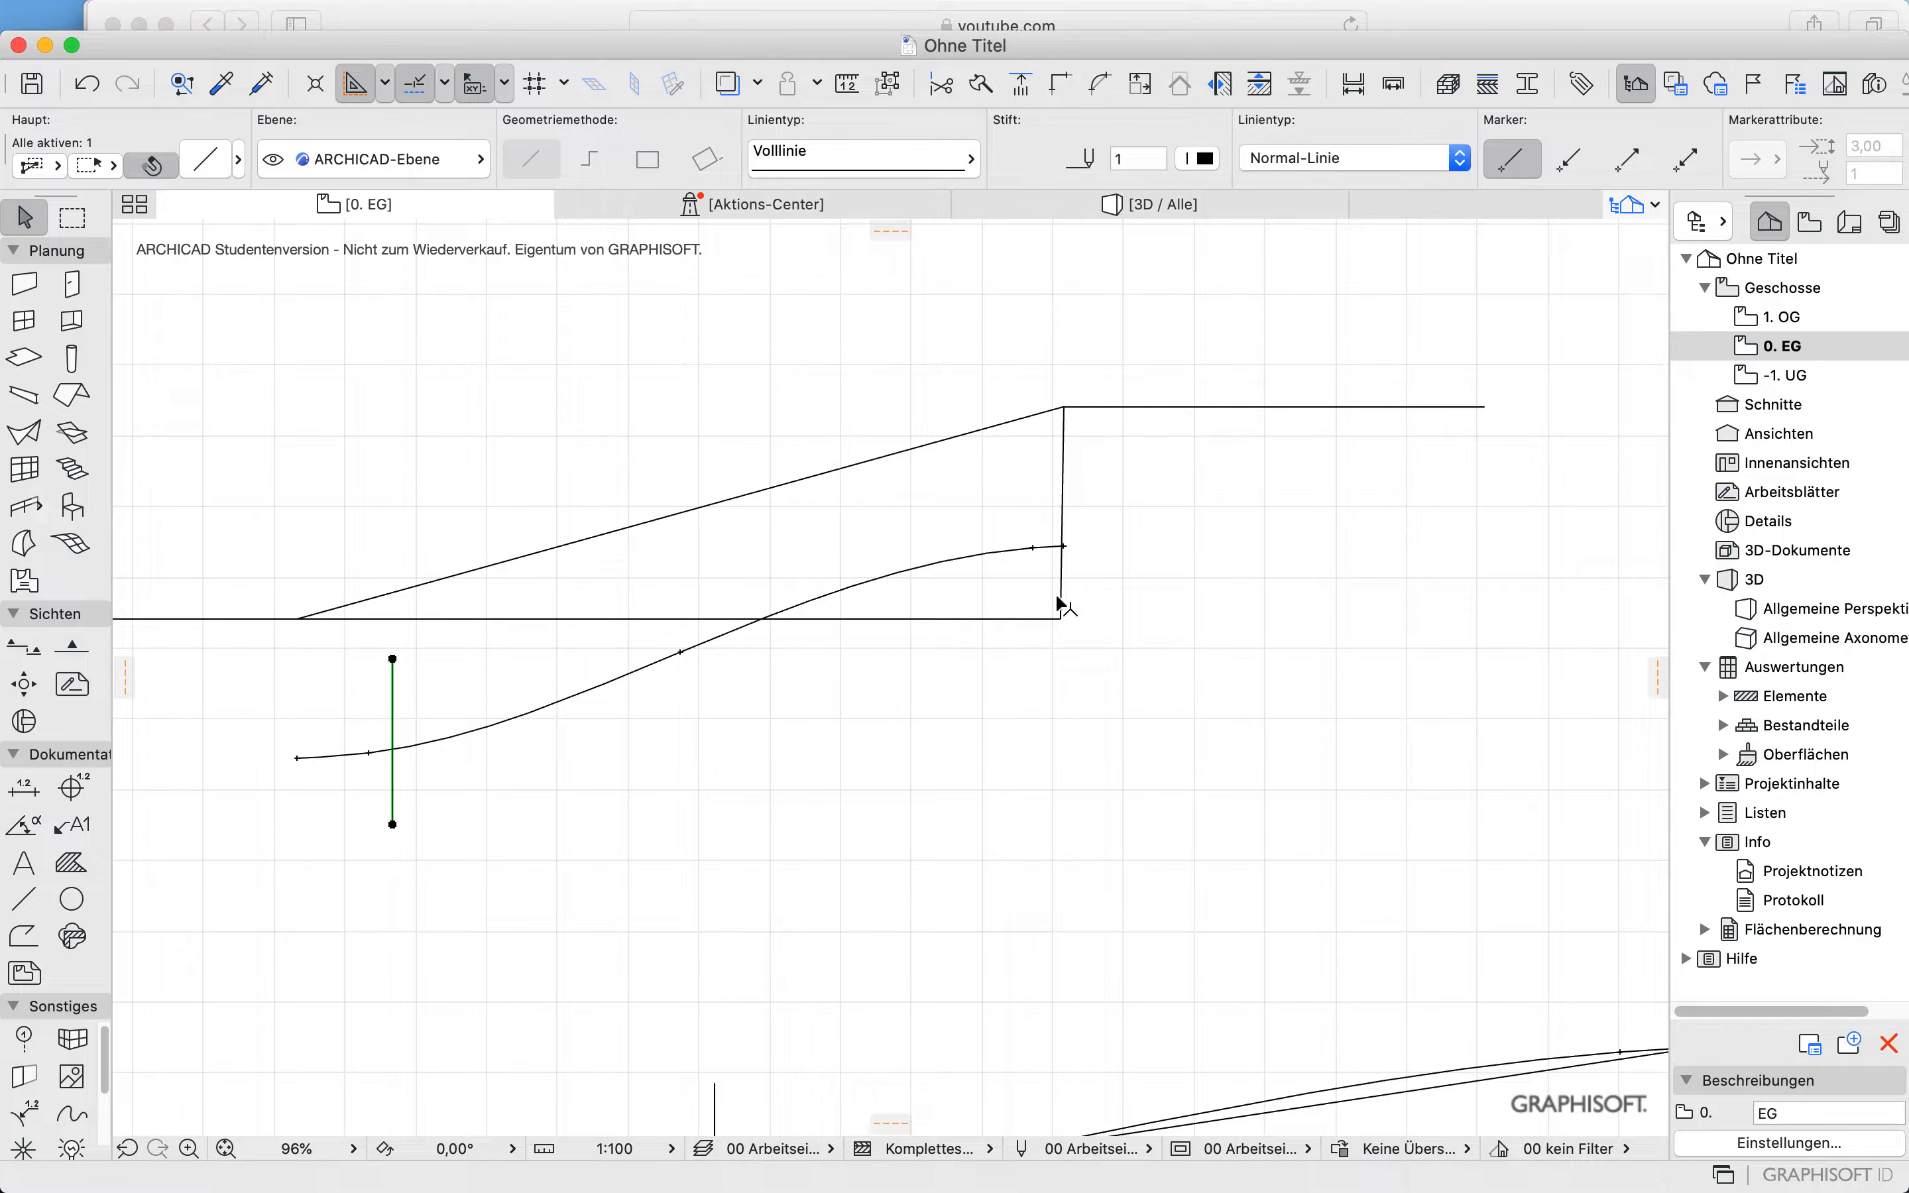
Step: Split the upper spline at its vertical dividing line
scroll(482, 754, down, 5)
click(511, 825)
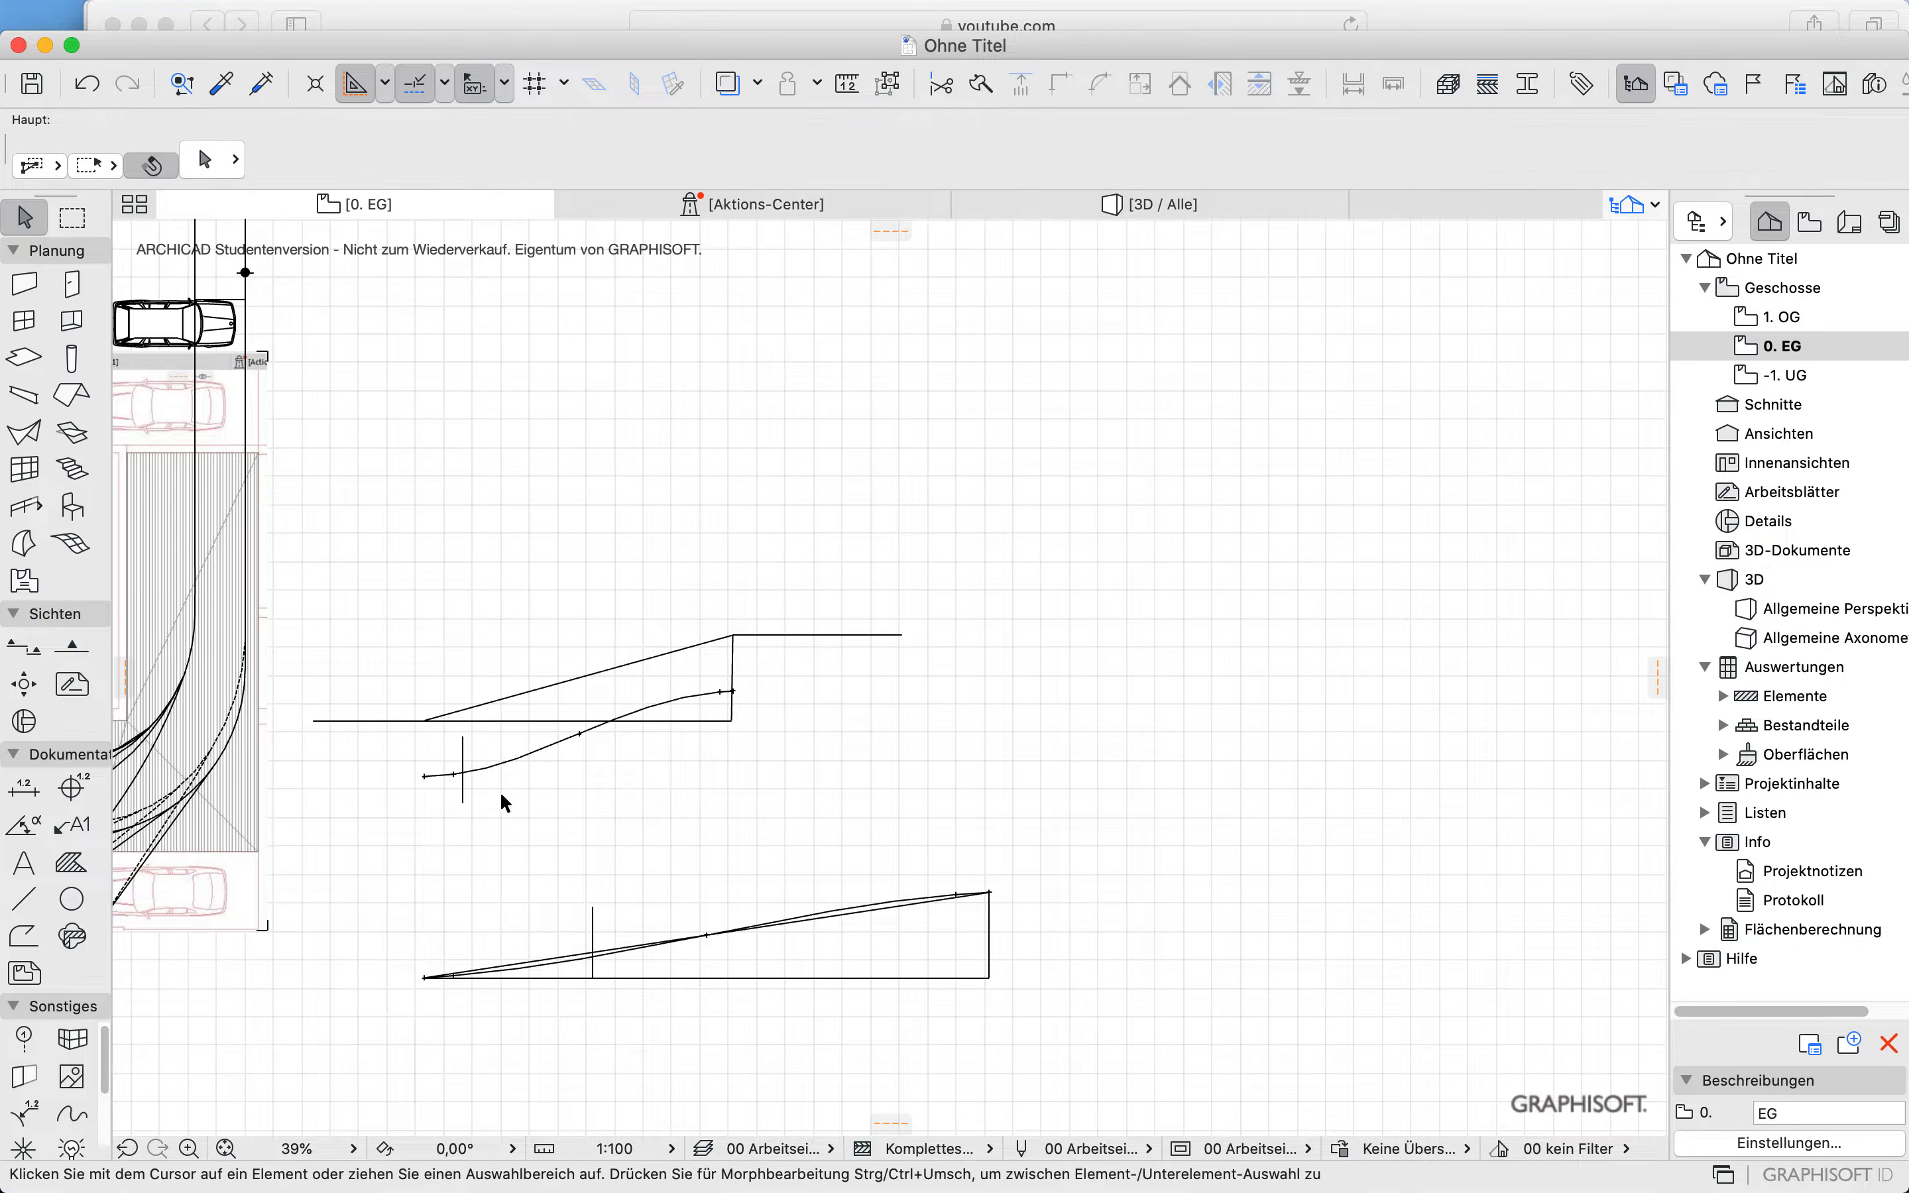
click(495, 771)
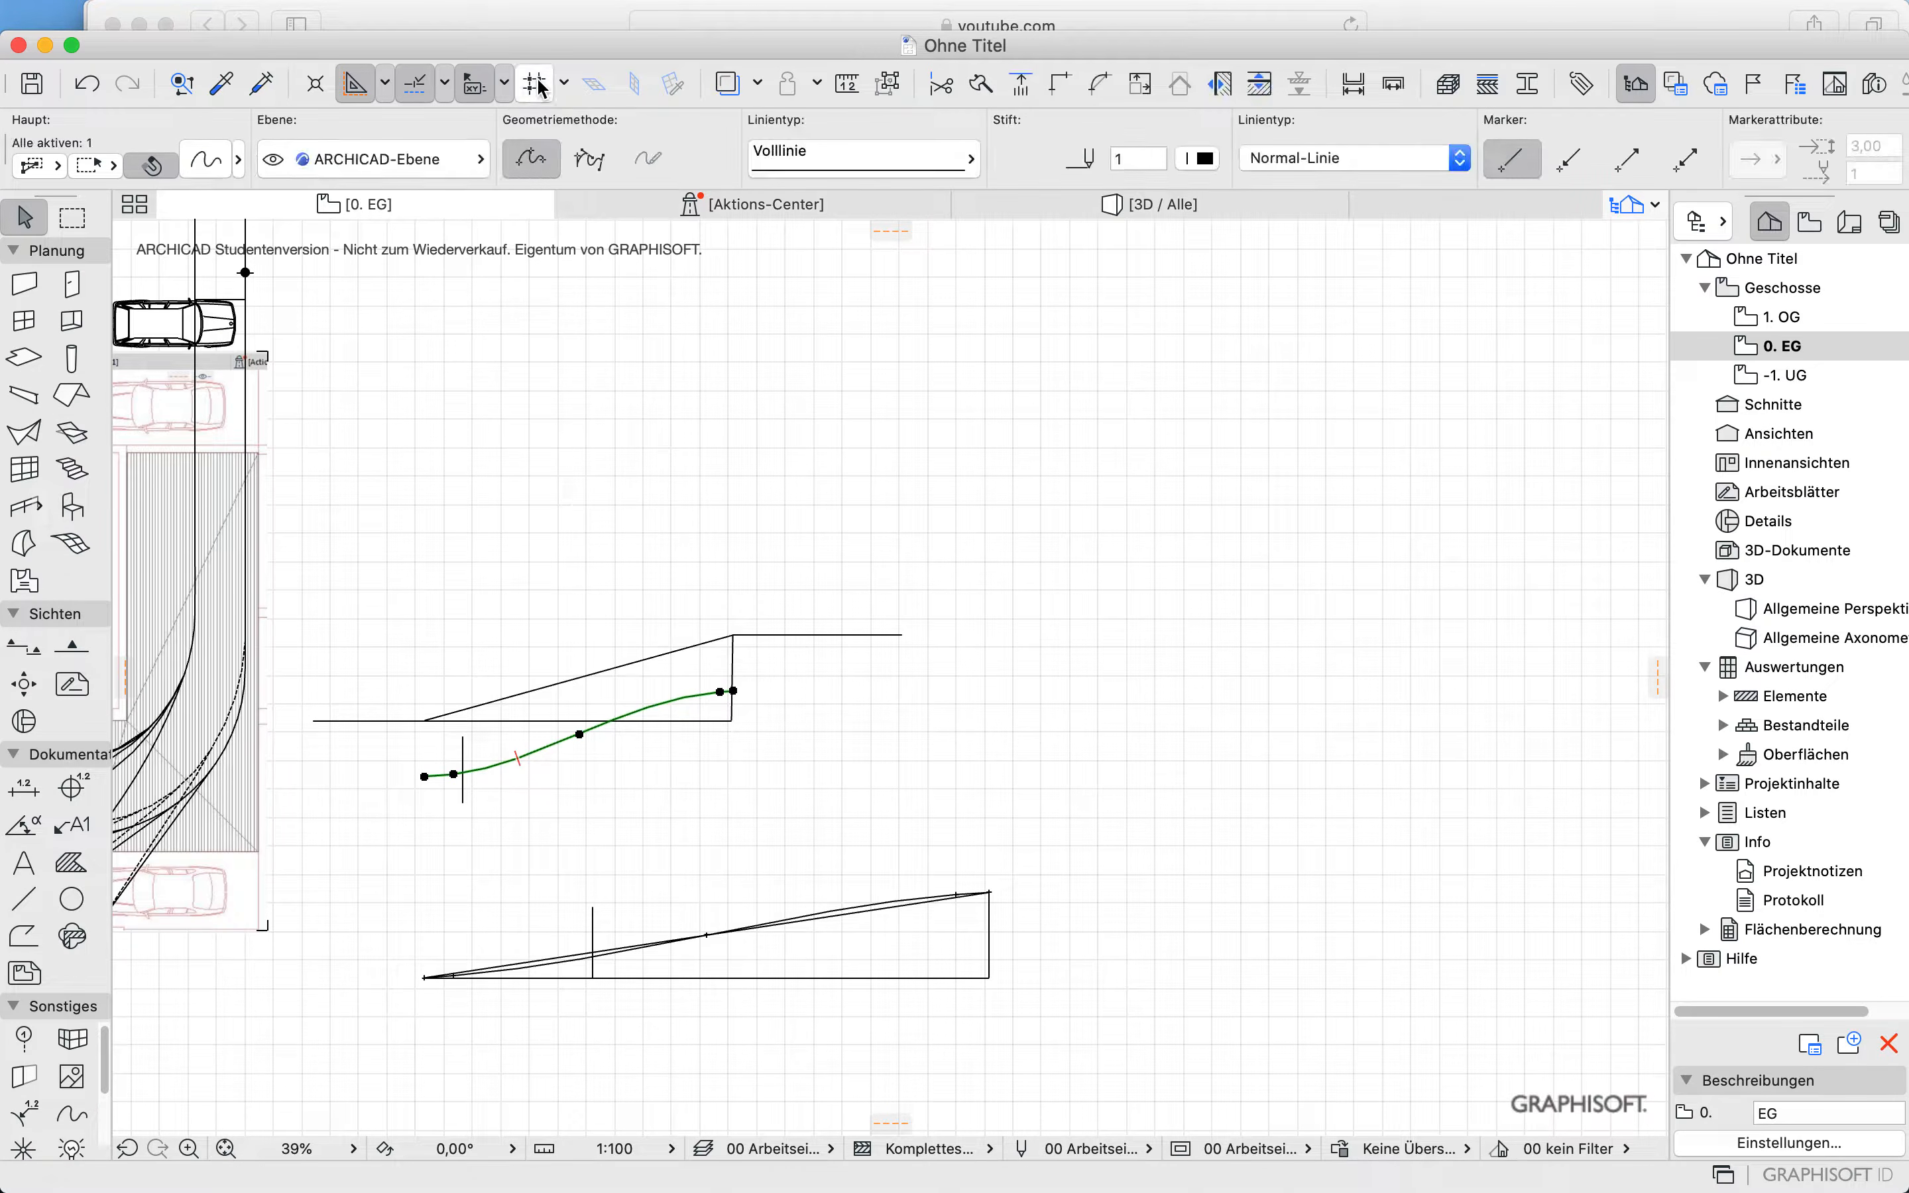
click(980, 84)
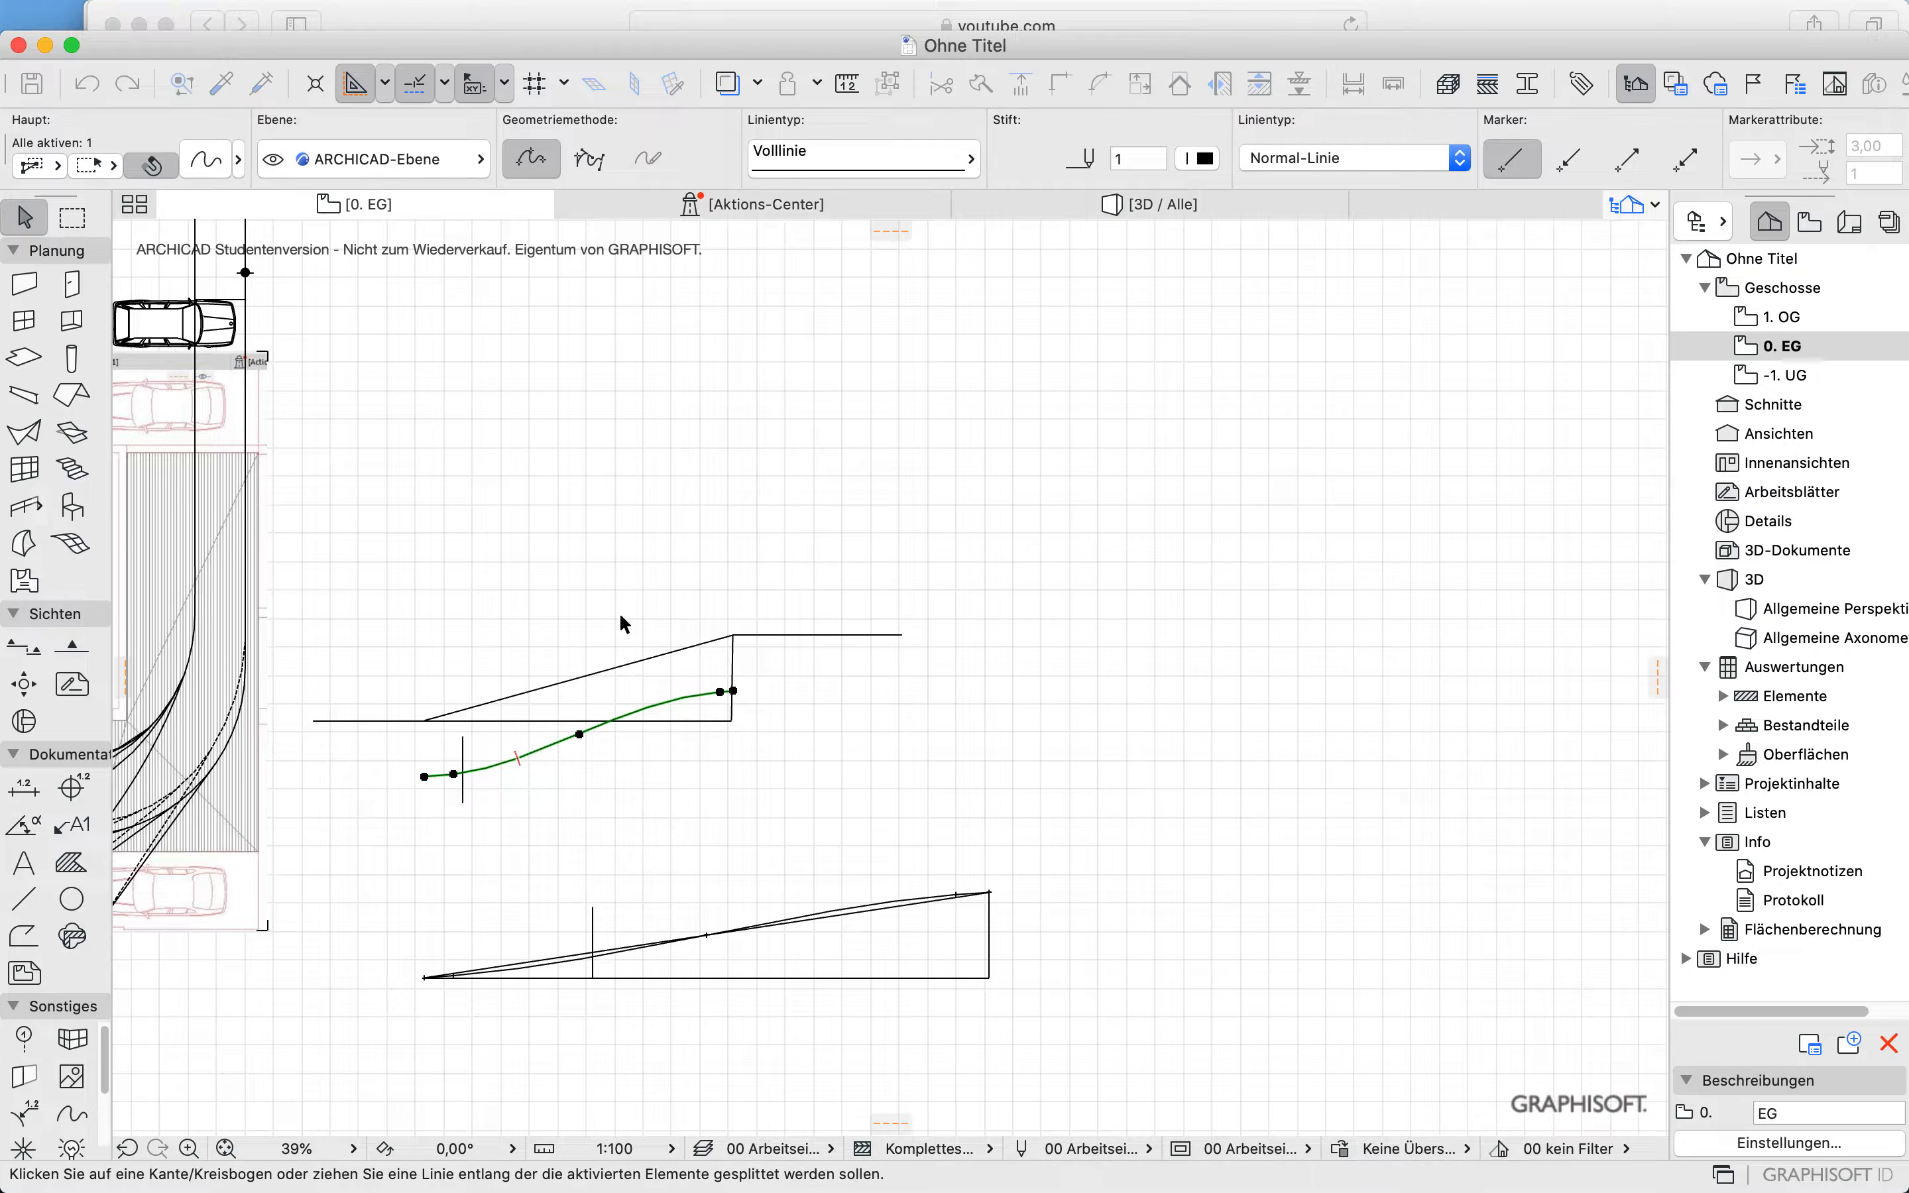
click(467, 791)
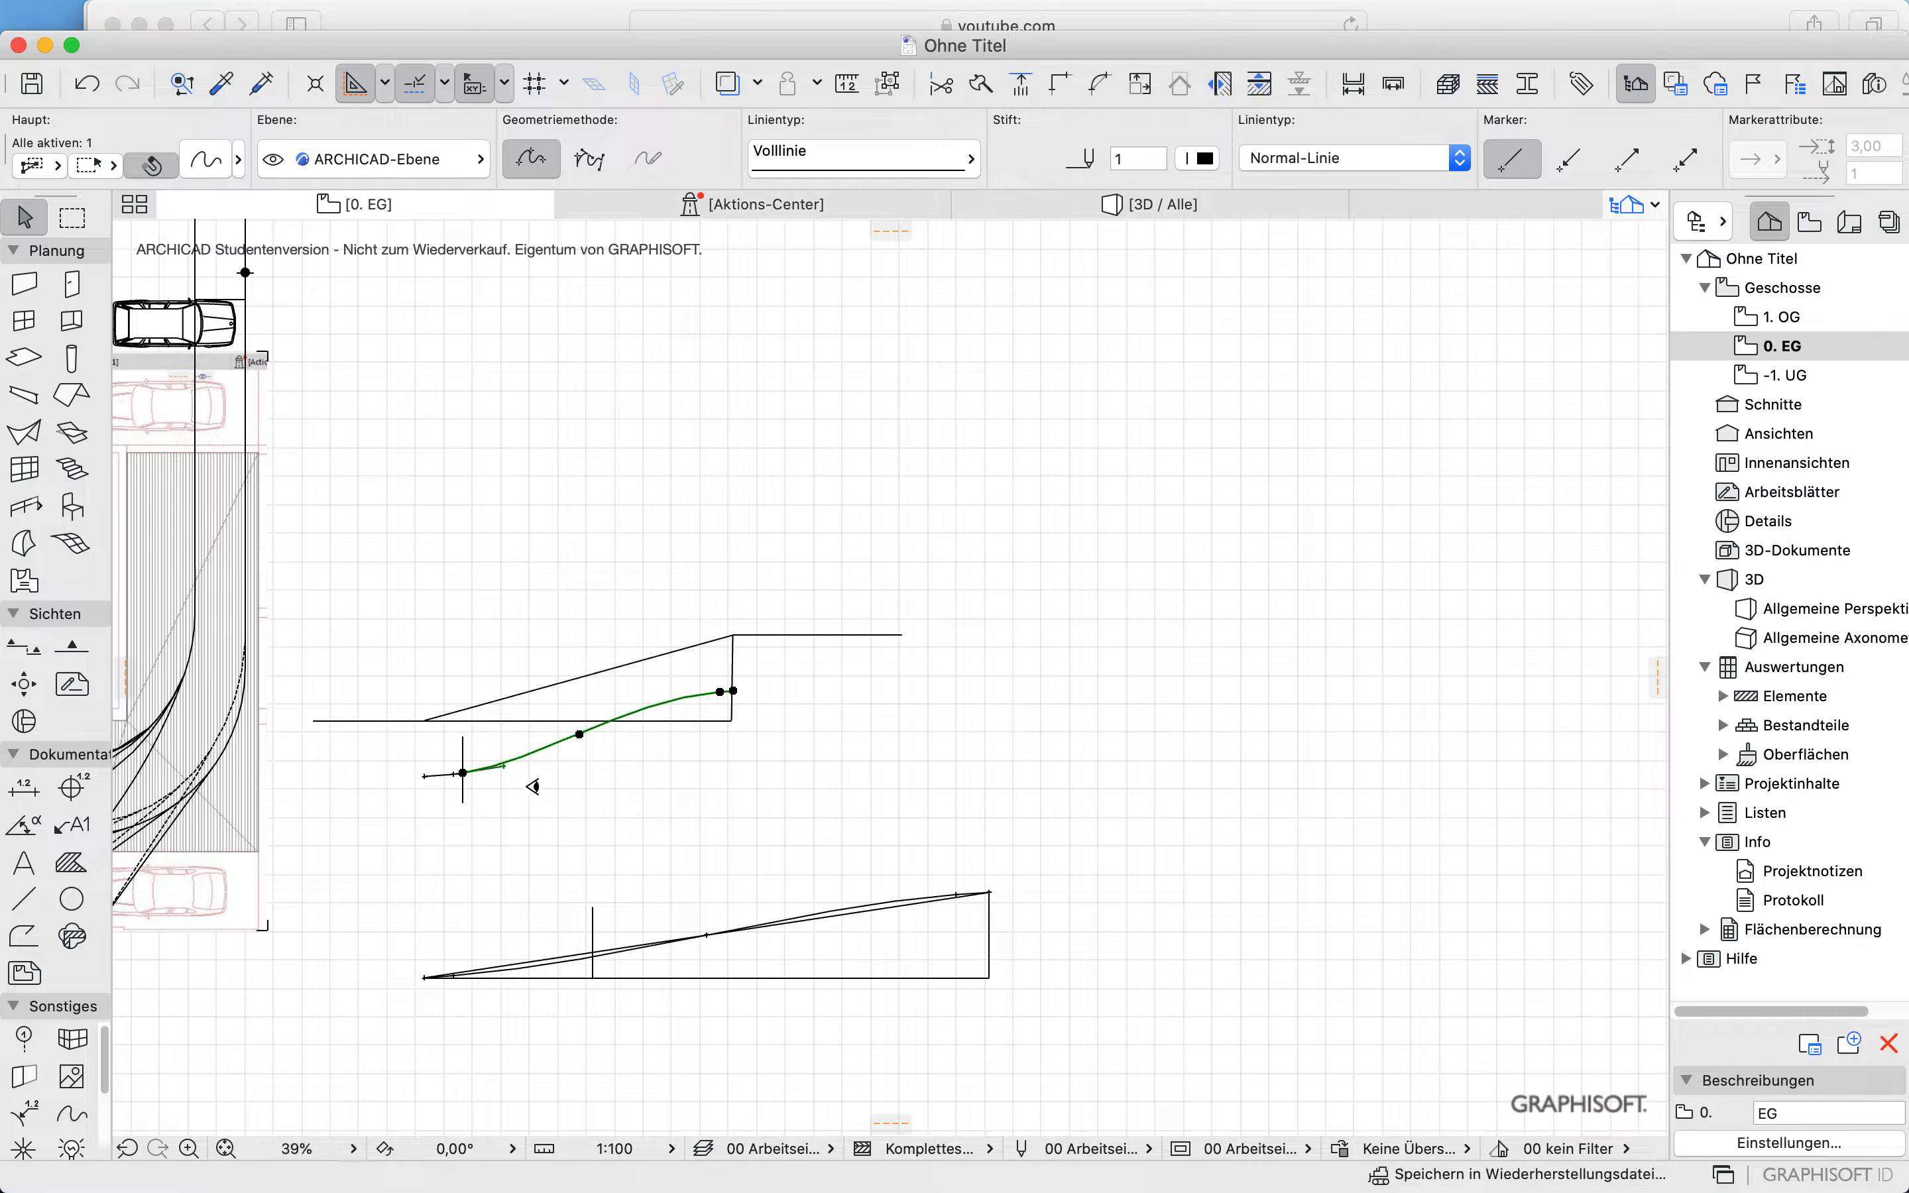
click(486, 825)
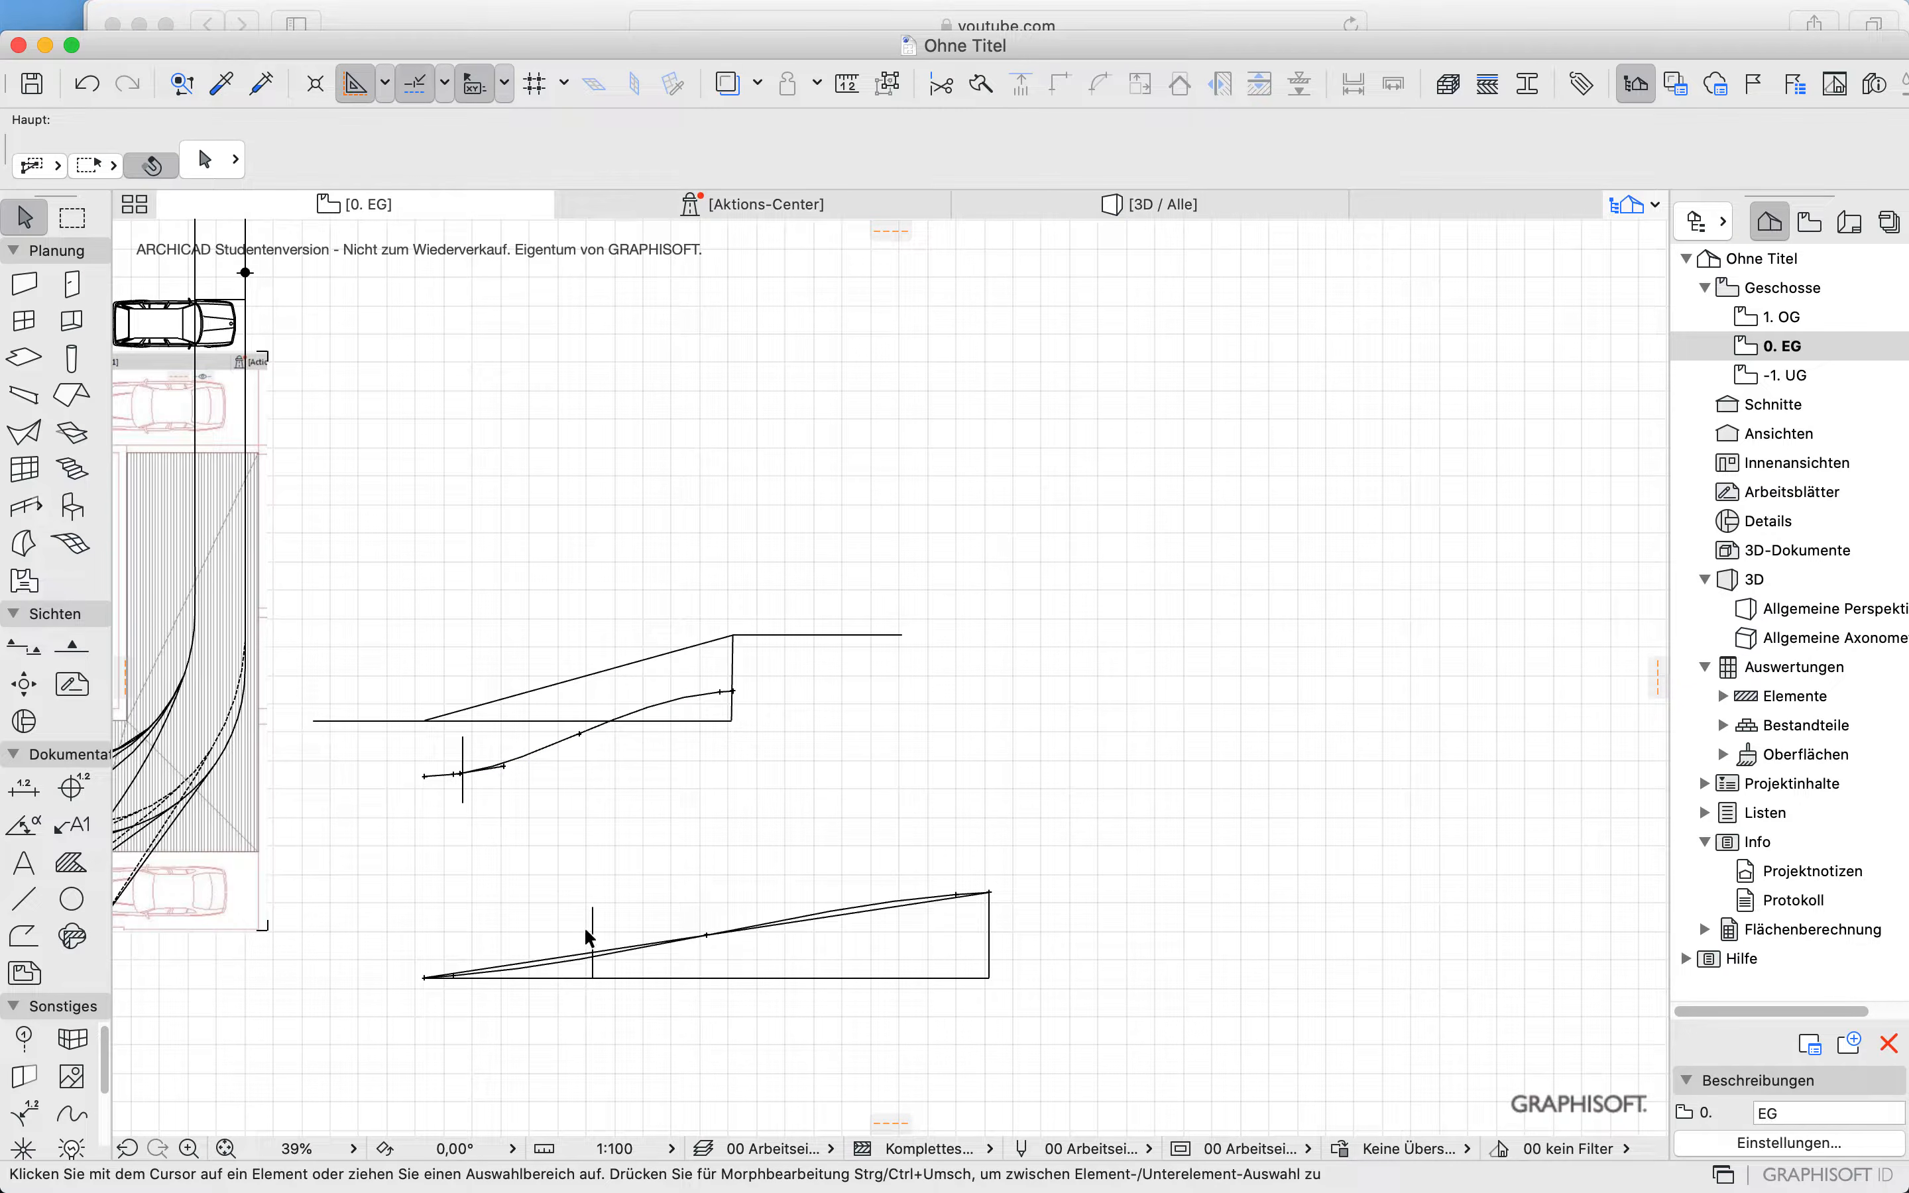
Step: Move the lower spline together with its vertical line about 2.9 m straight up, clear of the slope triangle
scroll(654, 958, up, 5)
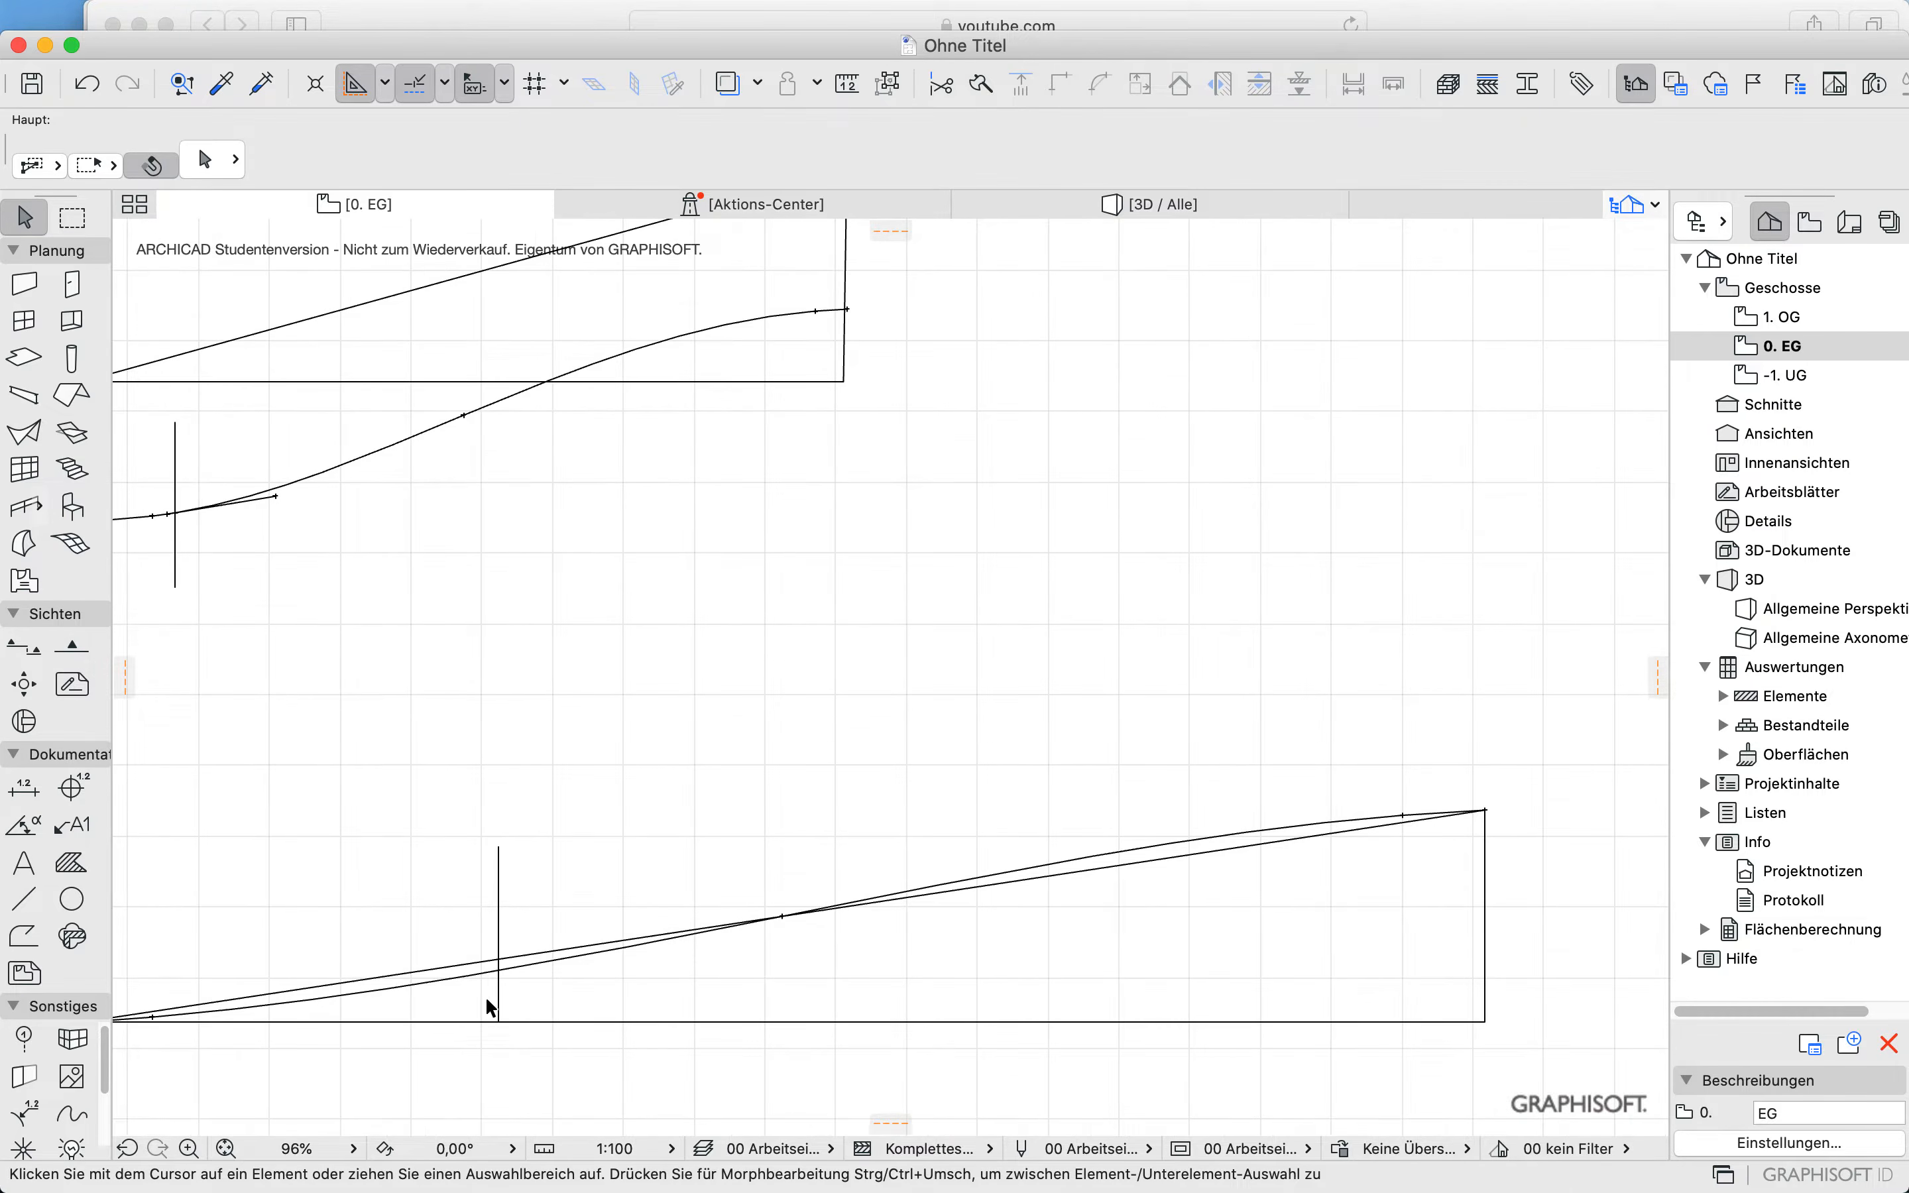
click(378, 1003)
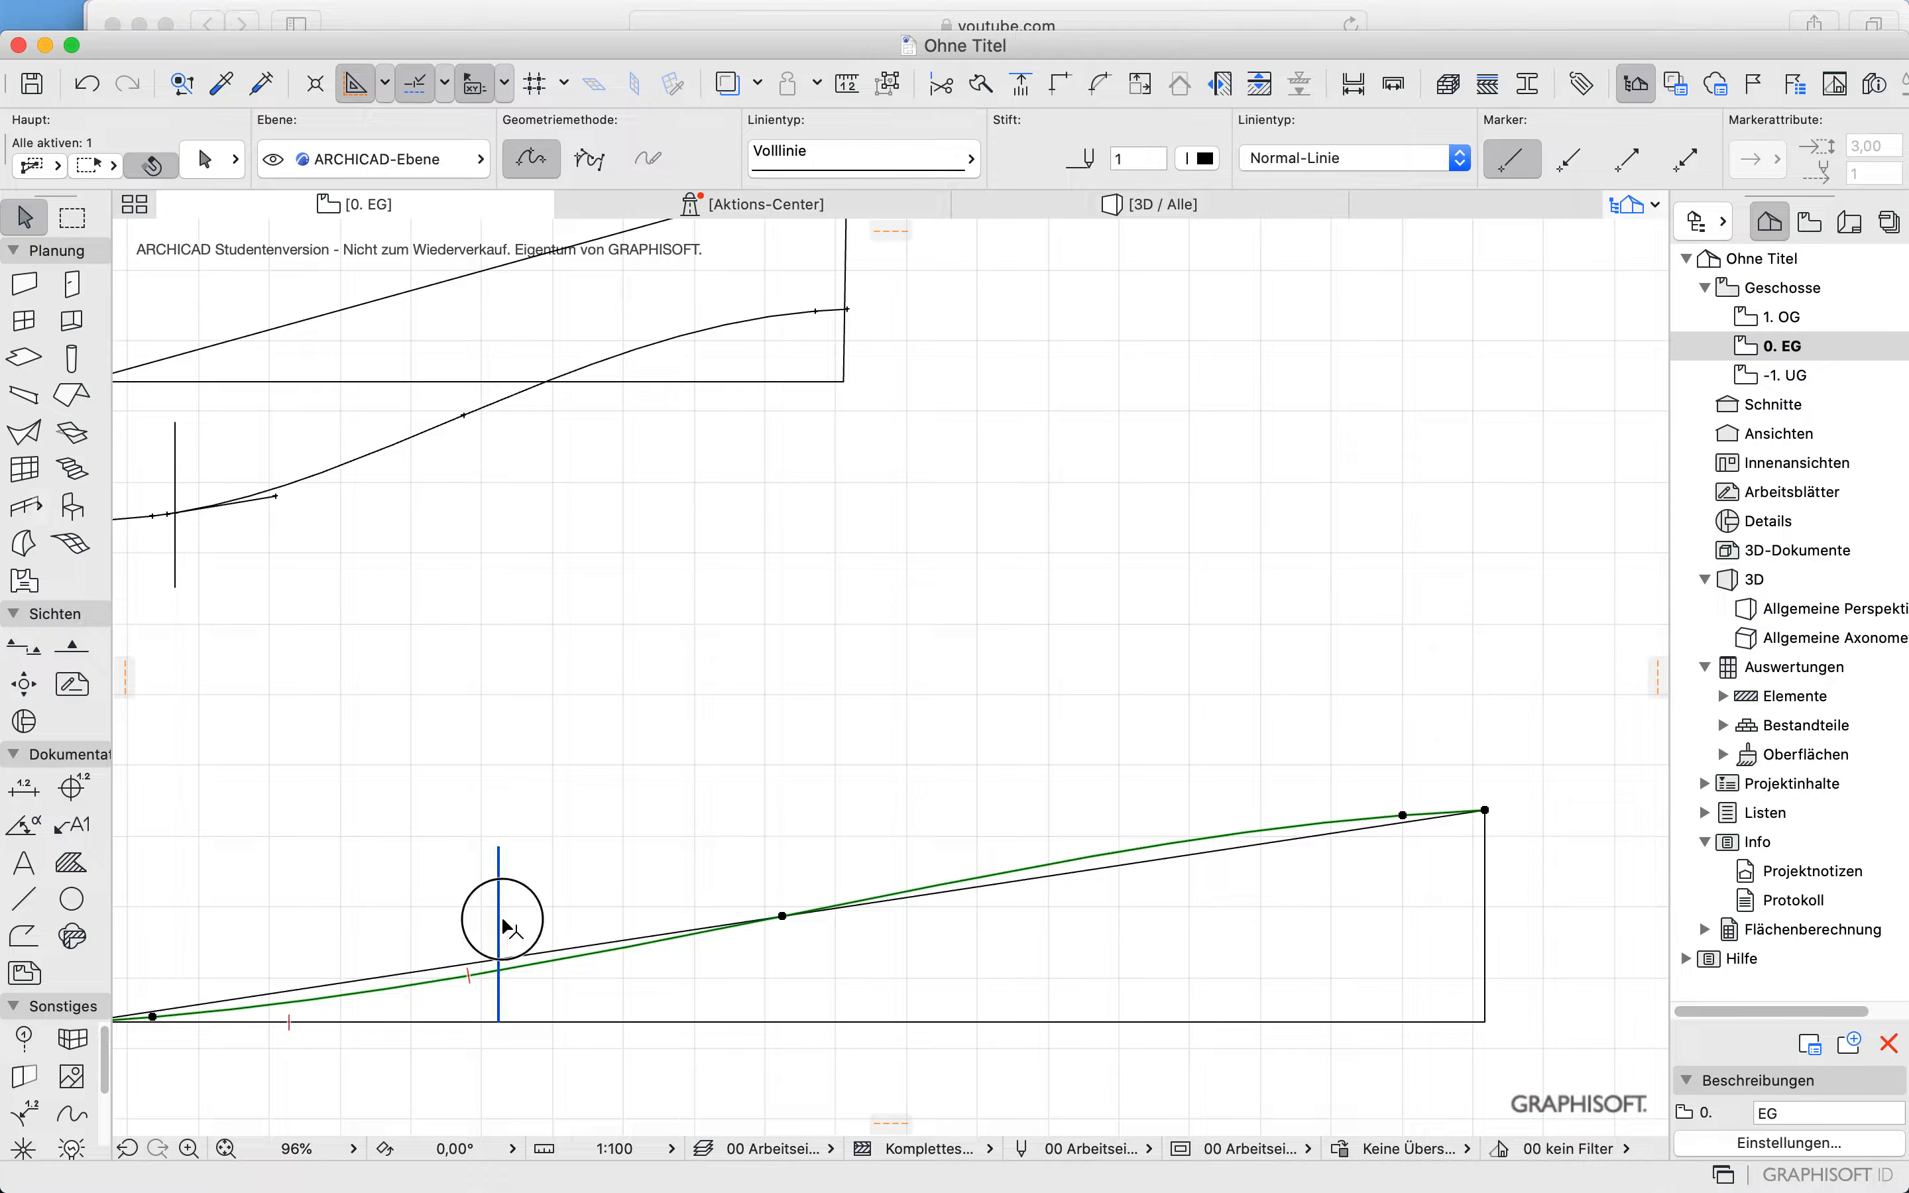
shift+click(499, 930)
click(499, 930)
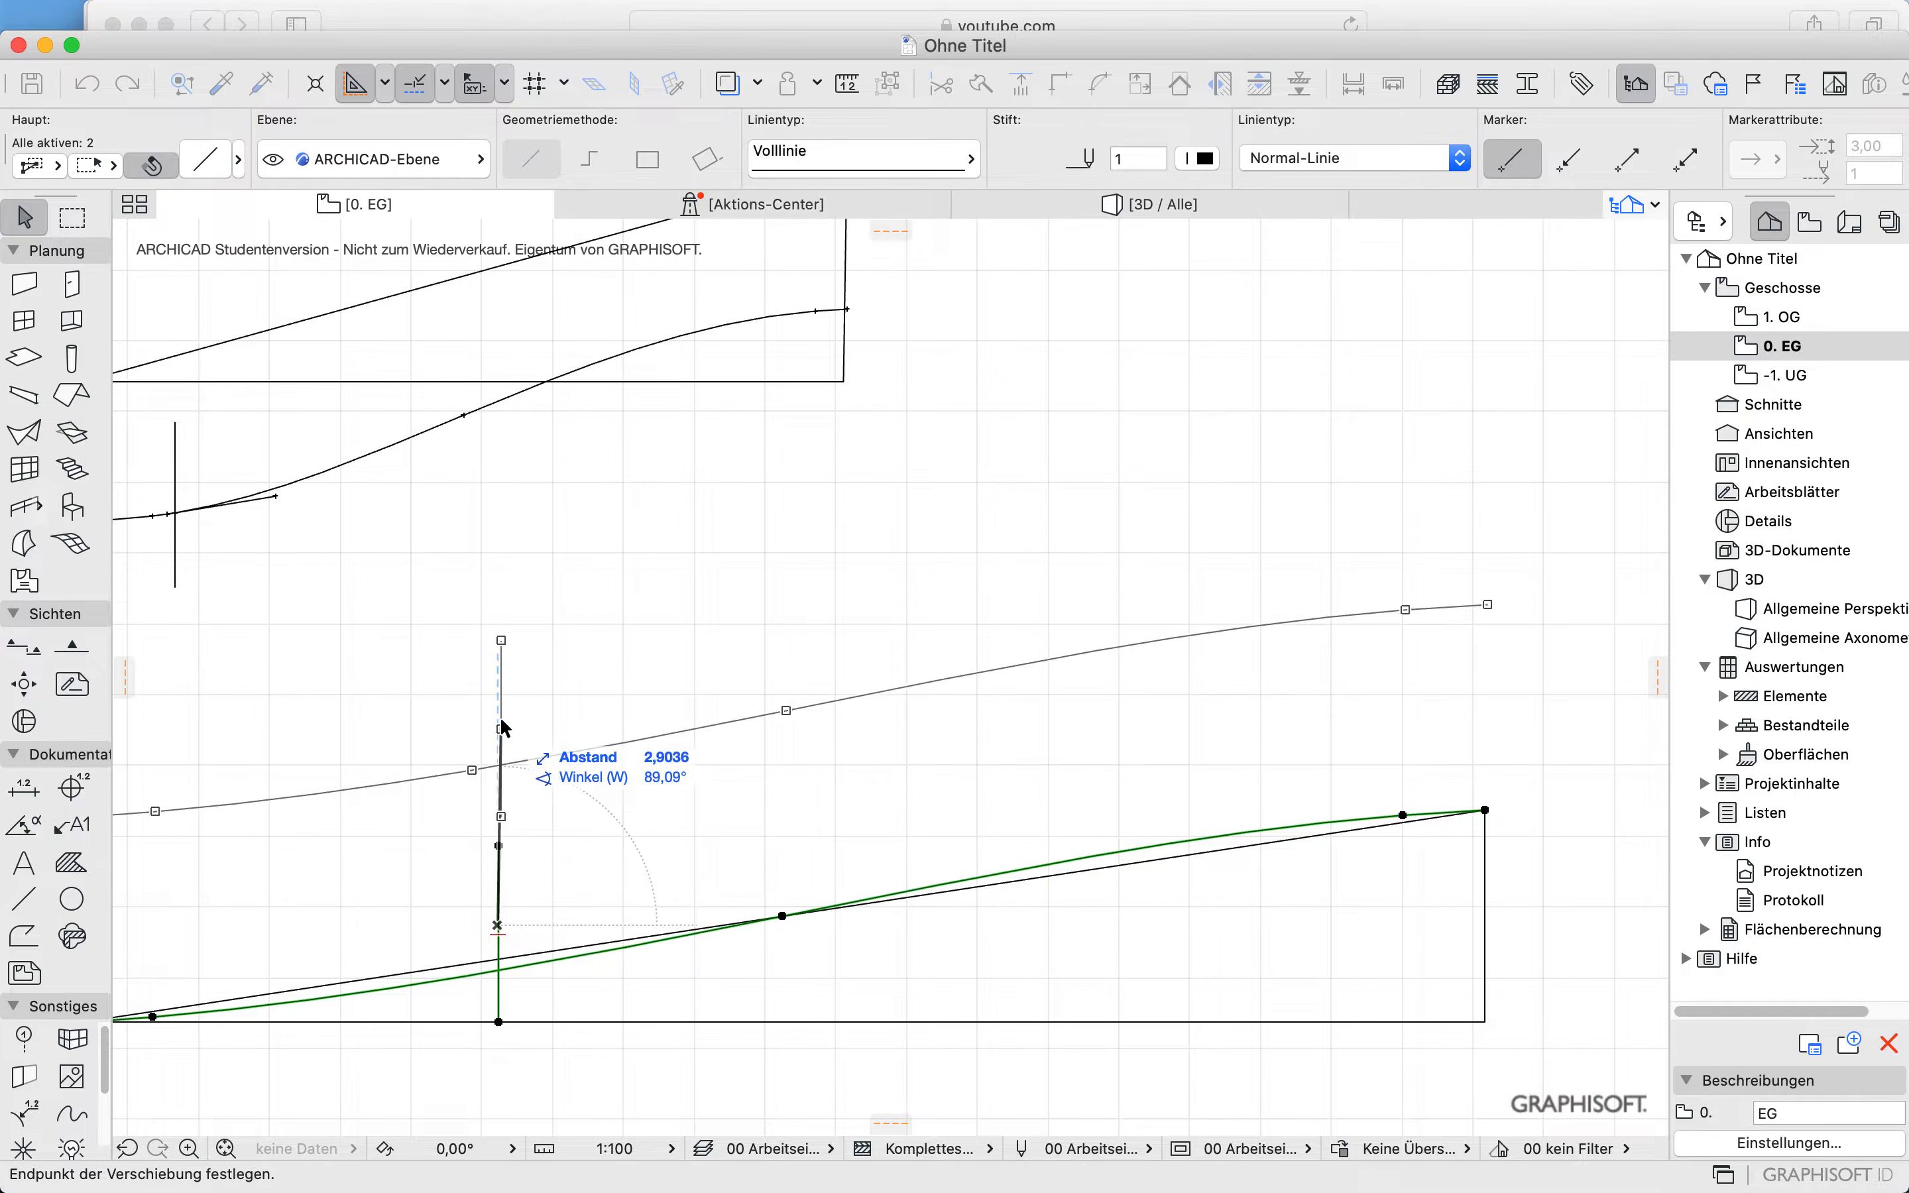
click(500, 724)
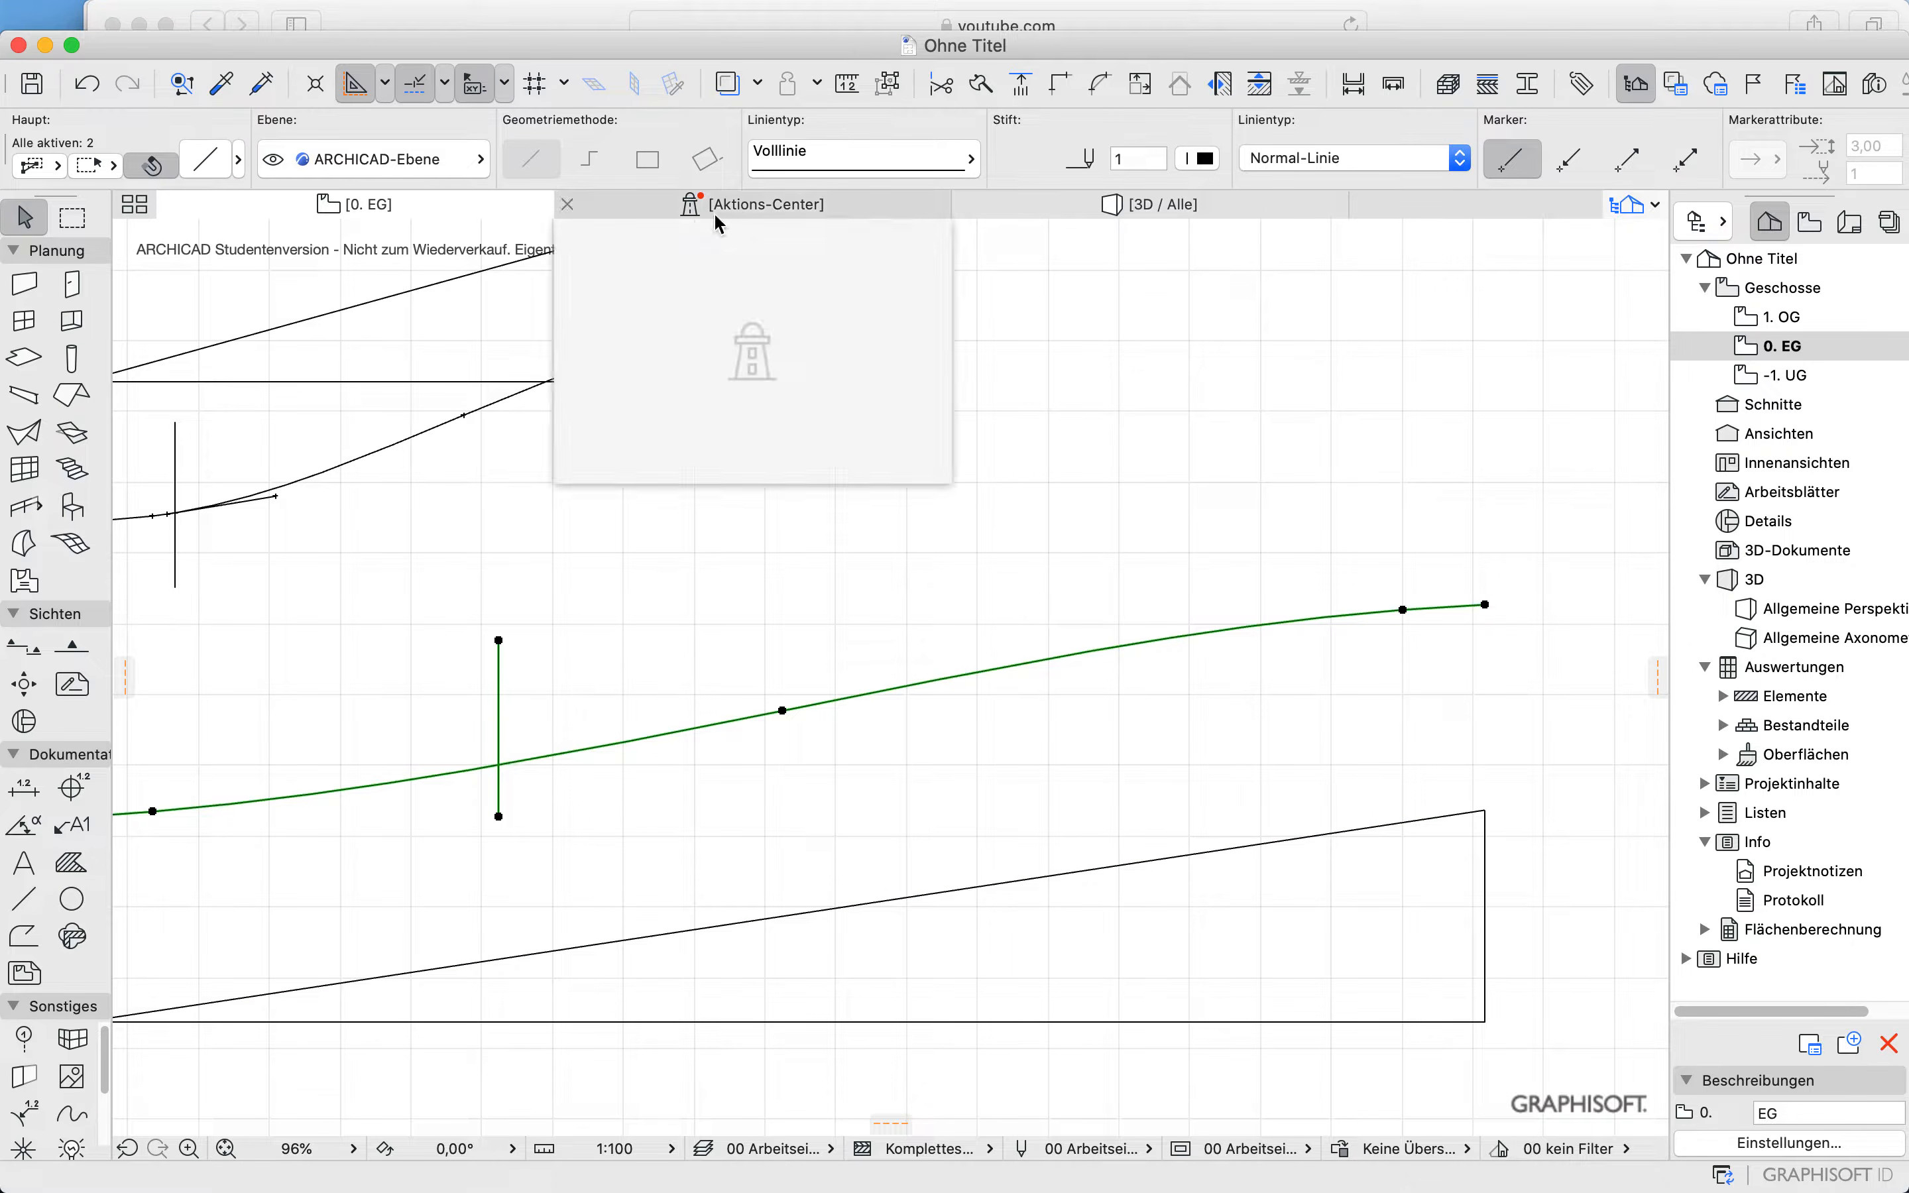
click(981, 83)
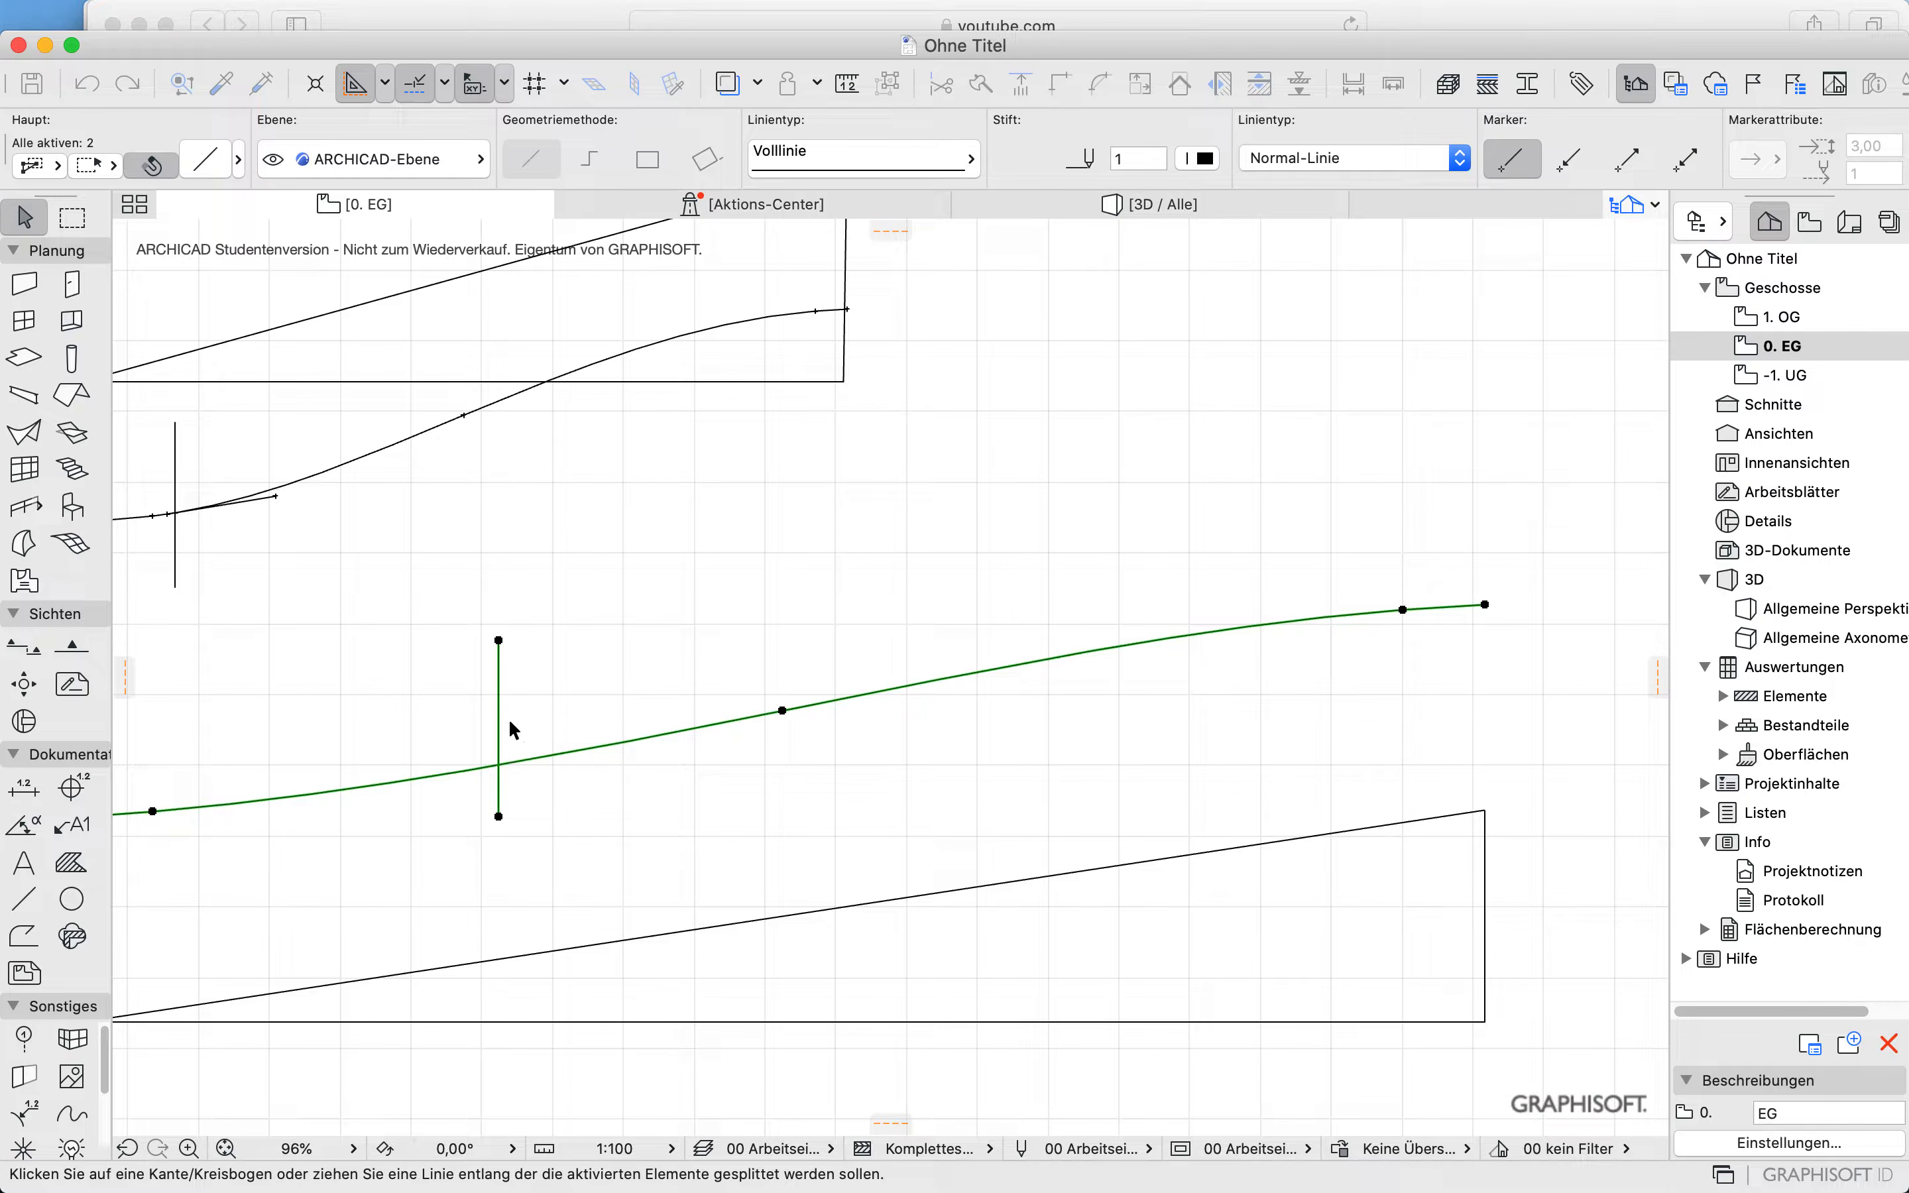
click(579, 689)
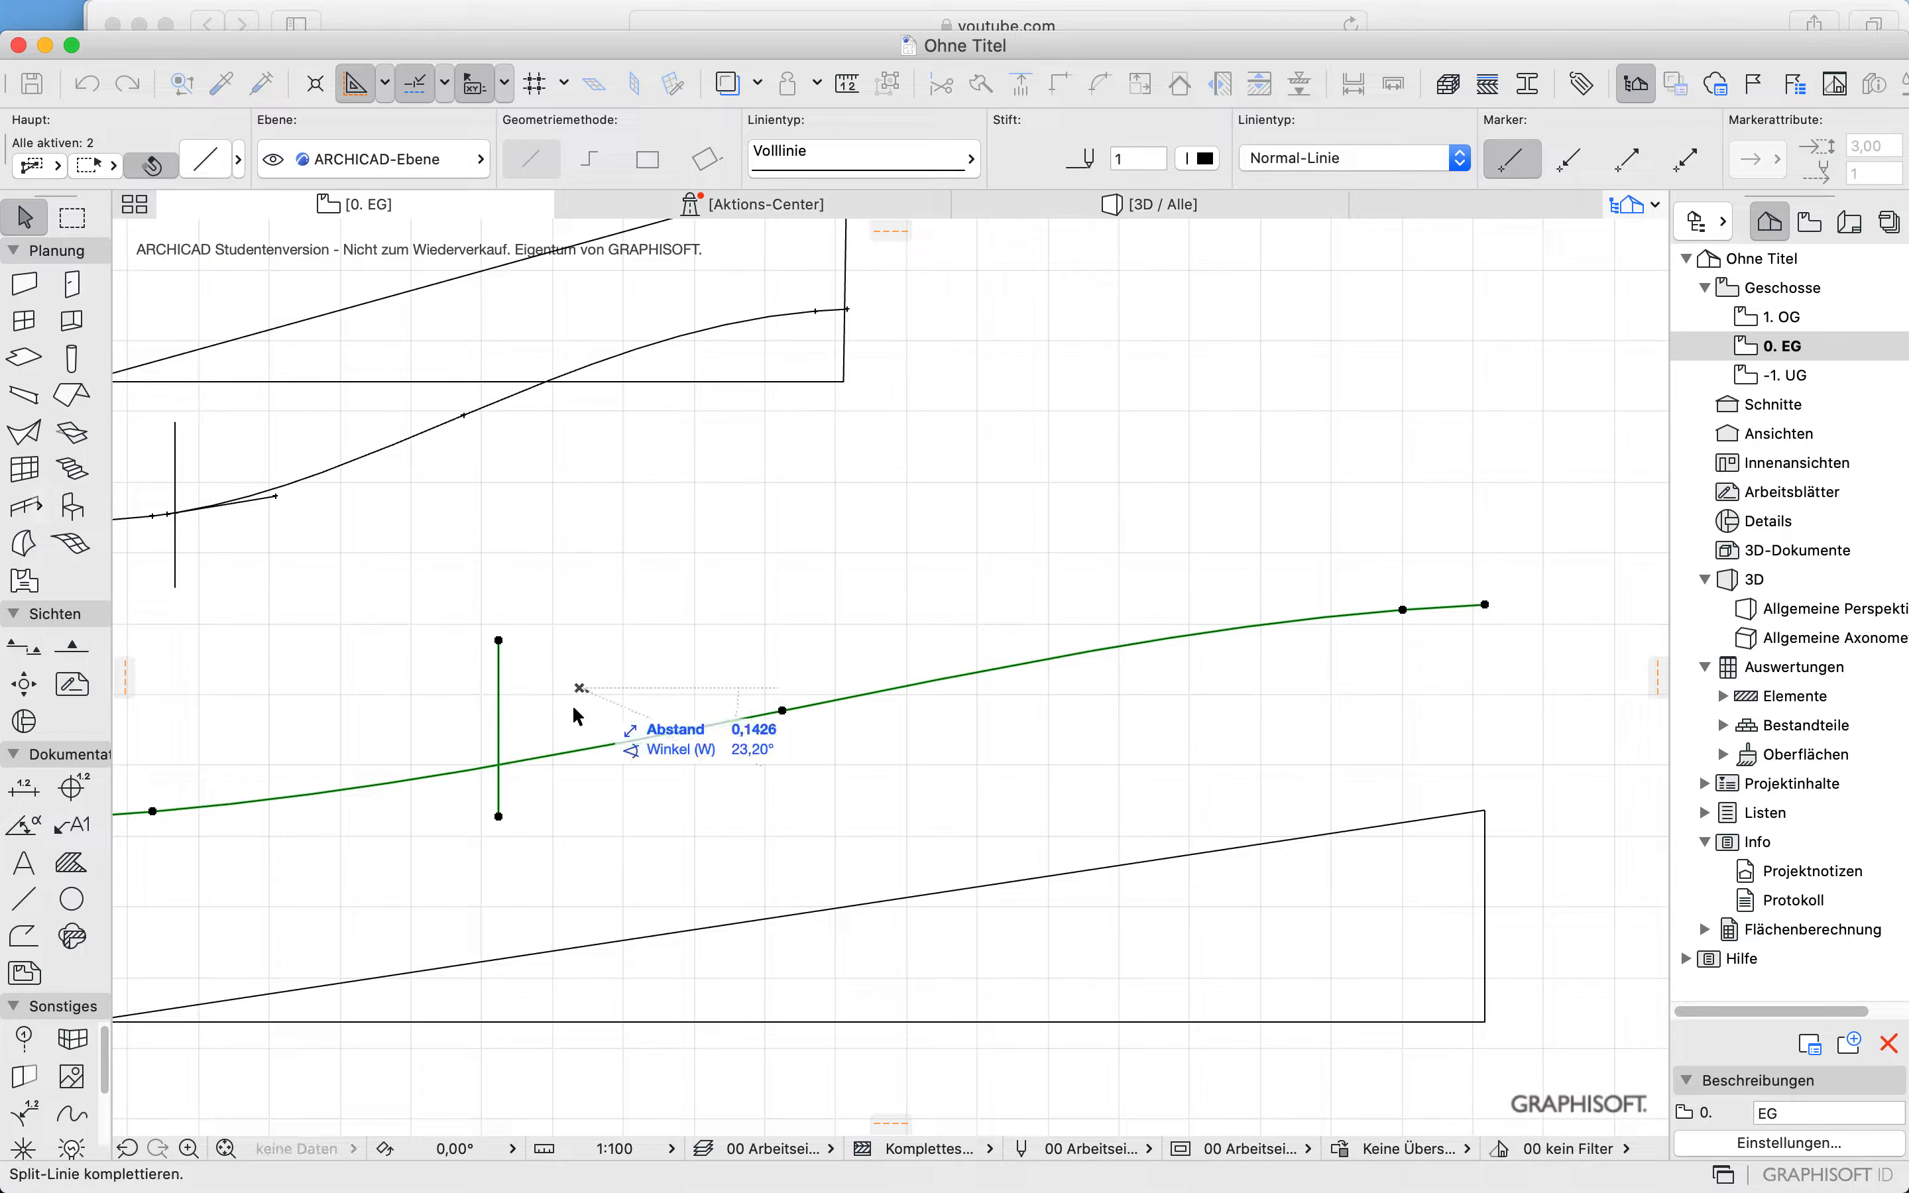
click(517, 735)
click(536, 800)
Step: Split the lower spline at its vertical dividing line, with only the spline selected
click(548, 762)
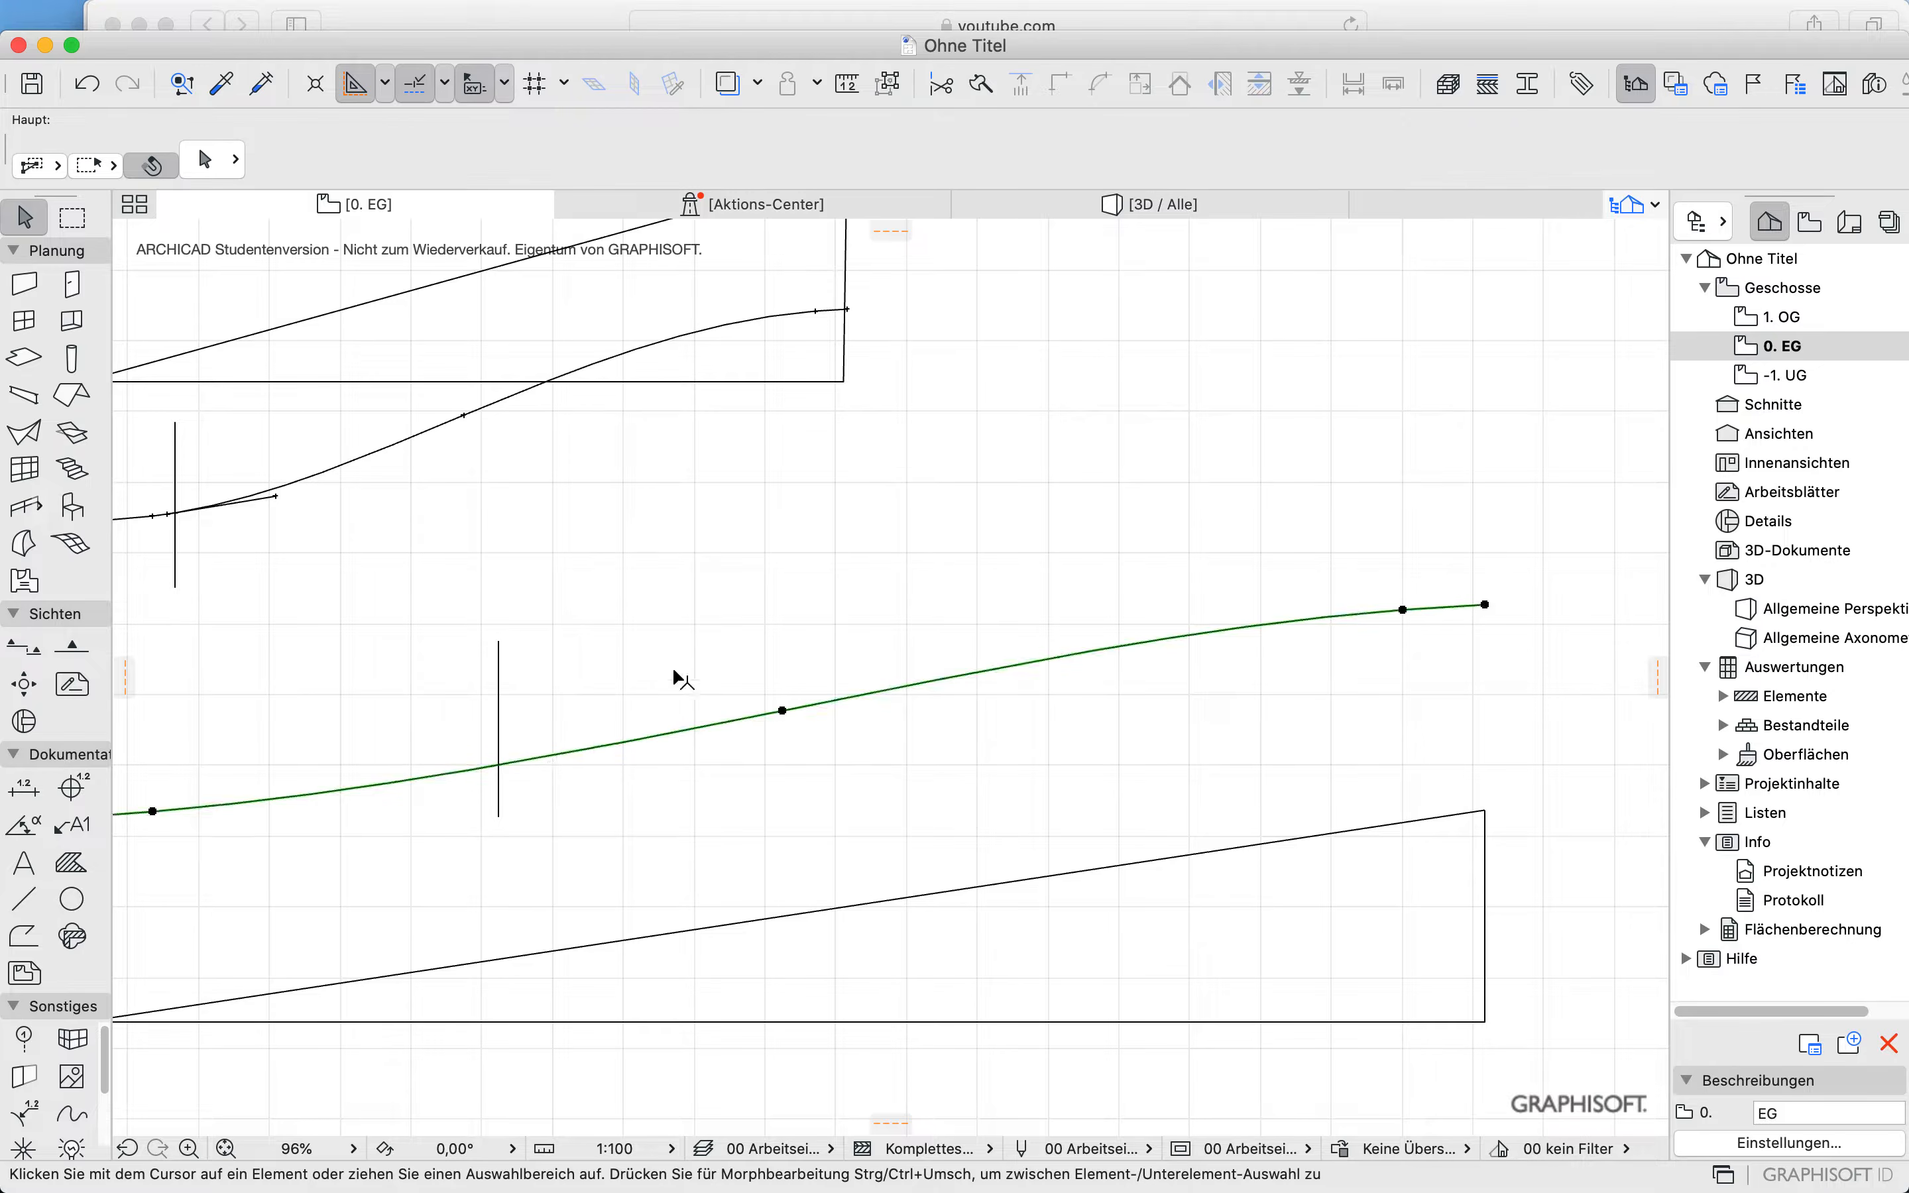
click(1096, 85)
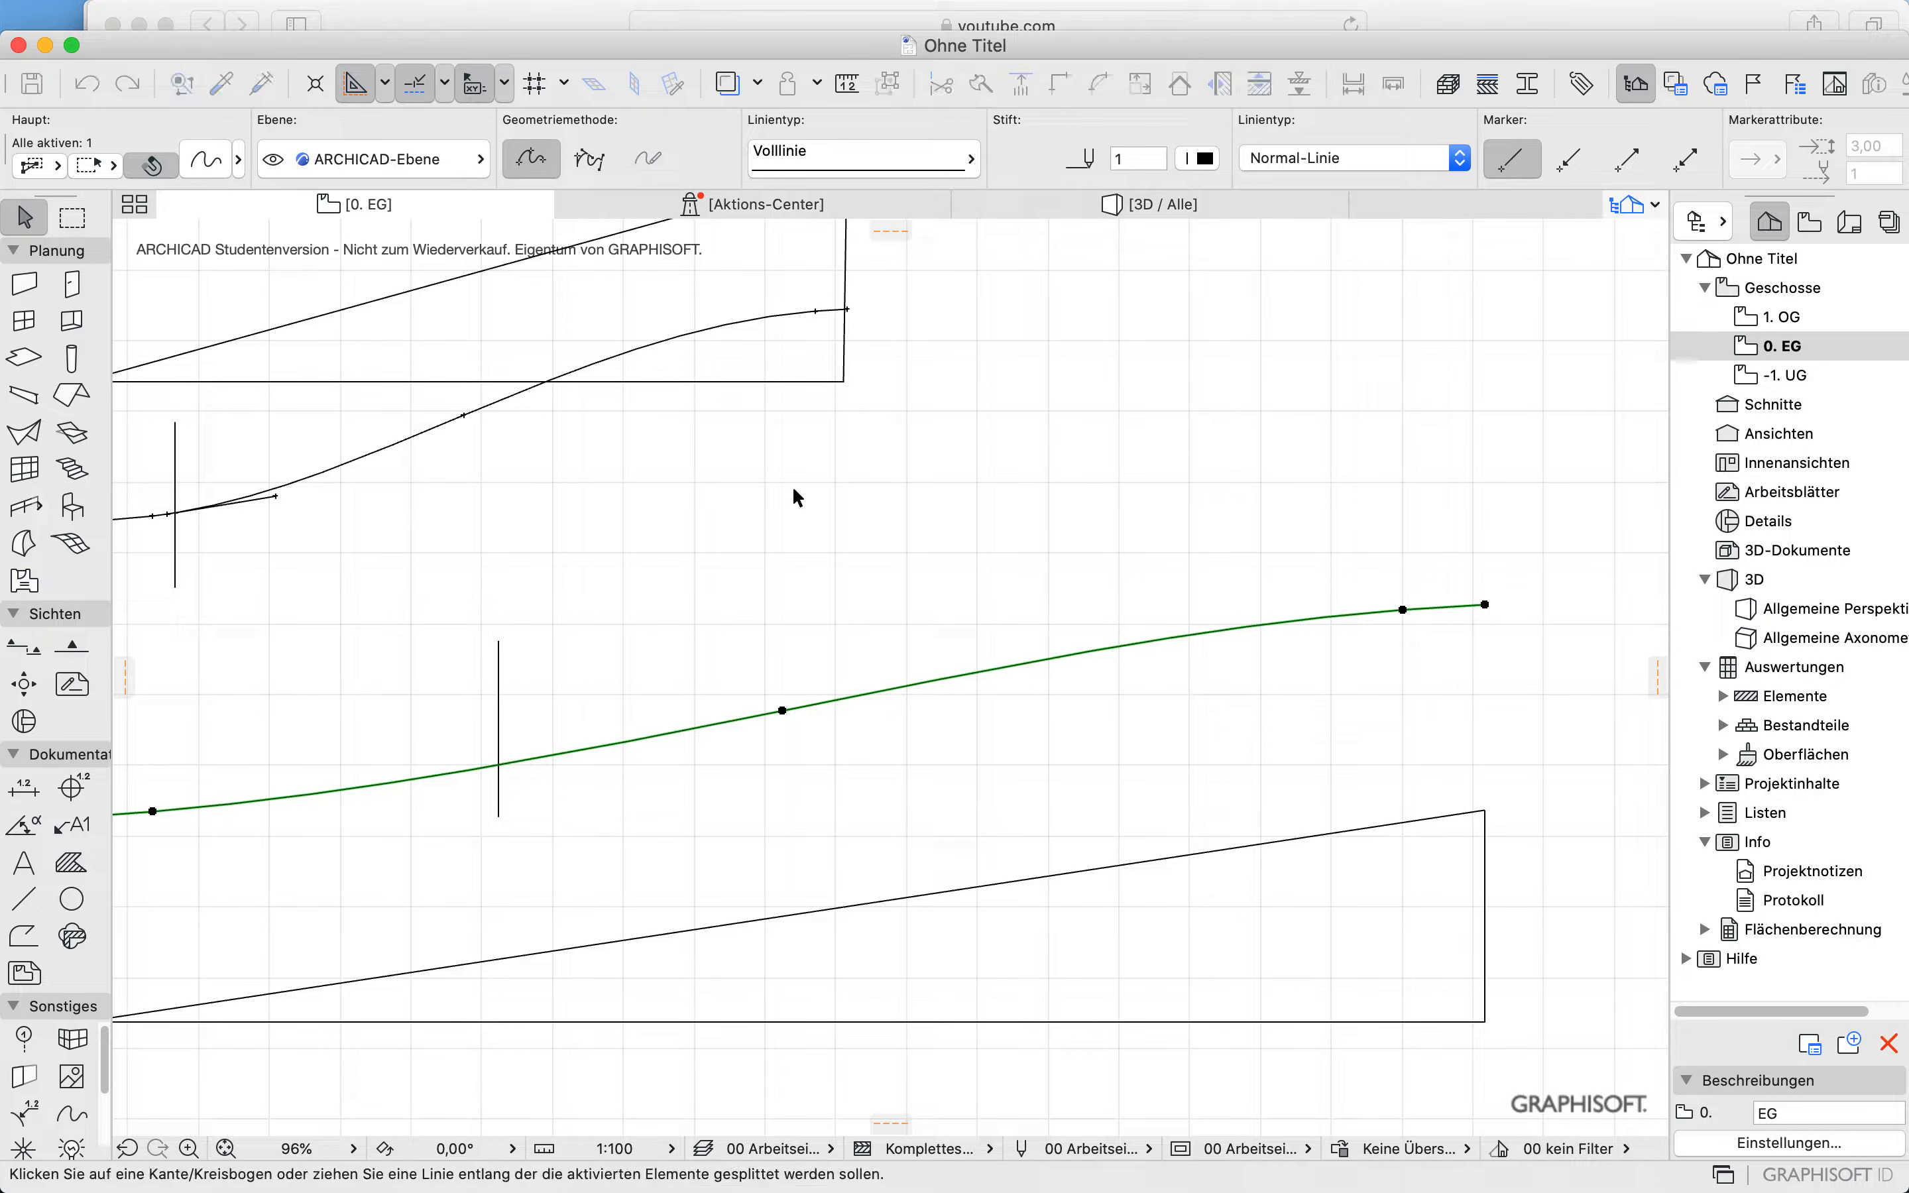
click(502, 697)
click(558, 694)
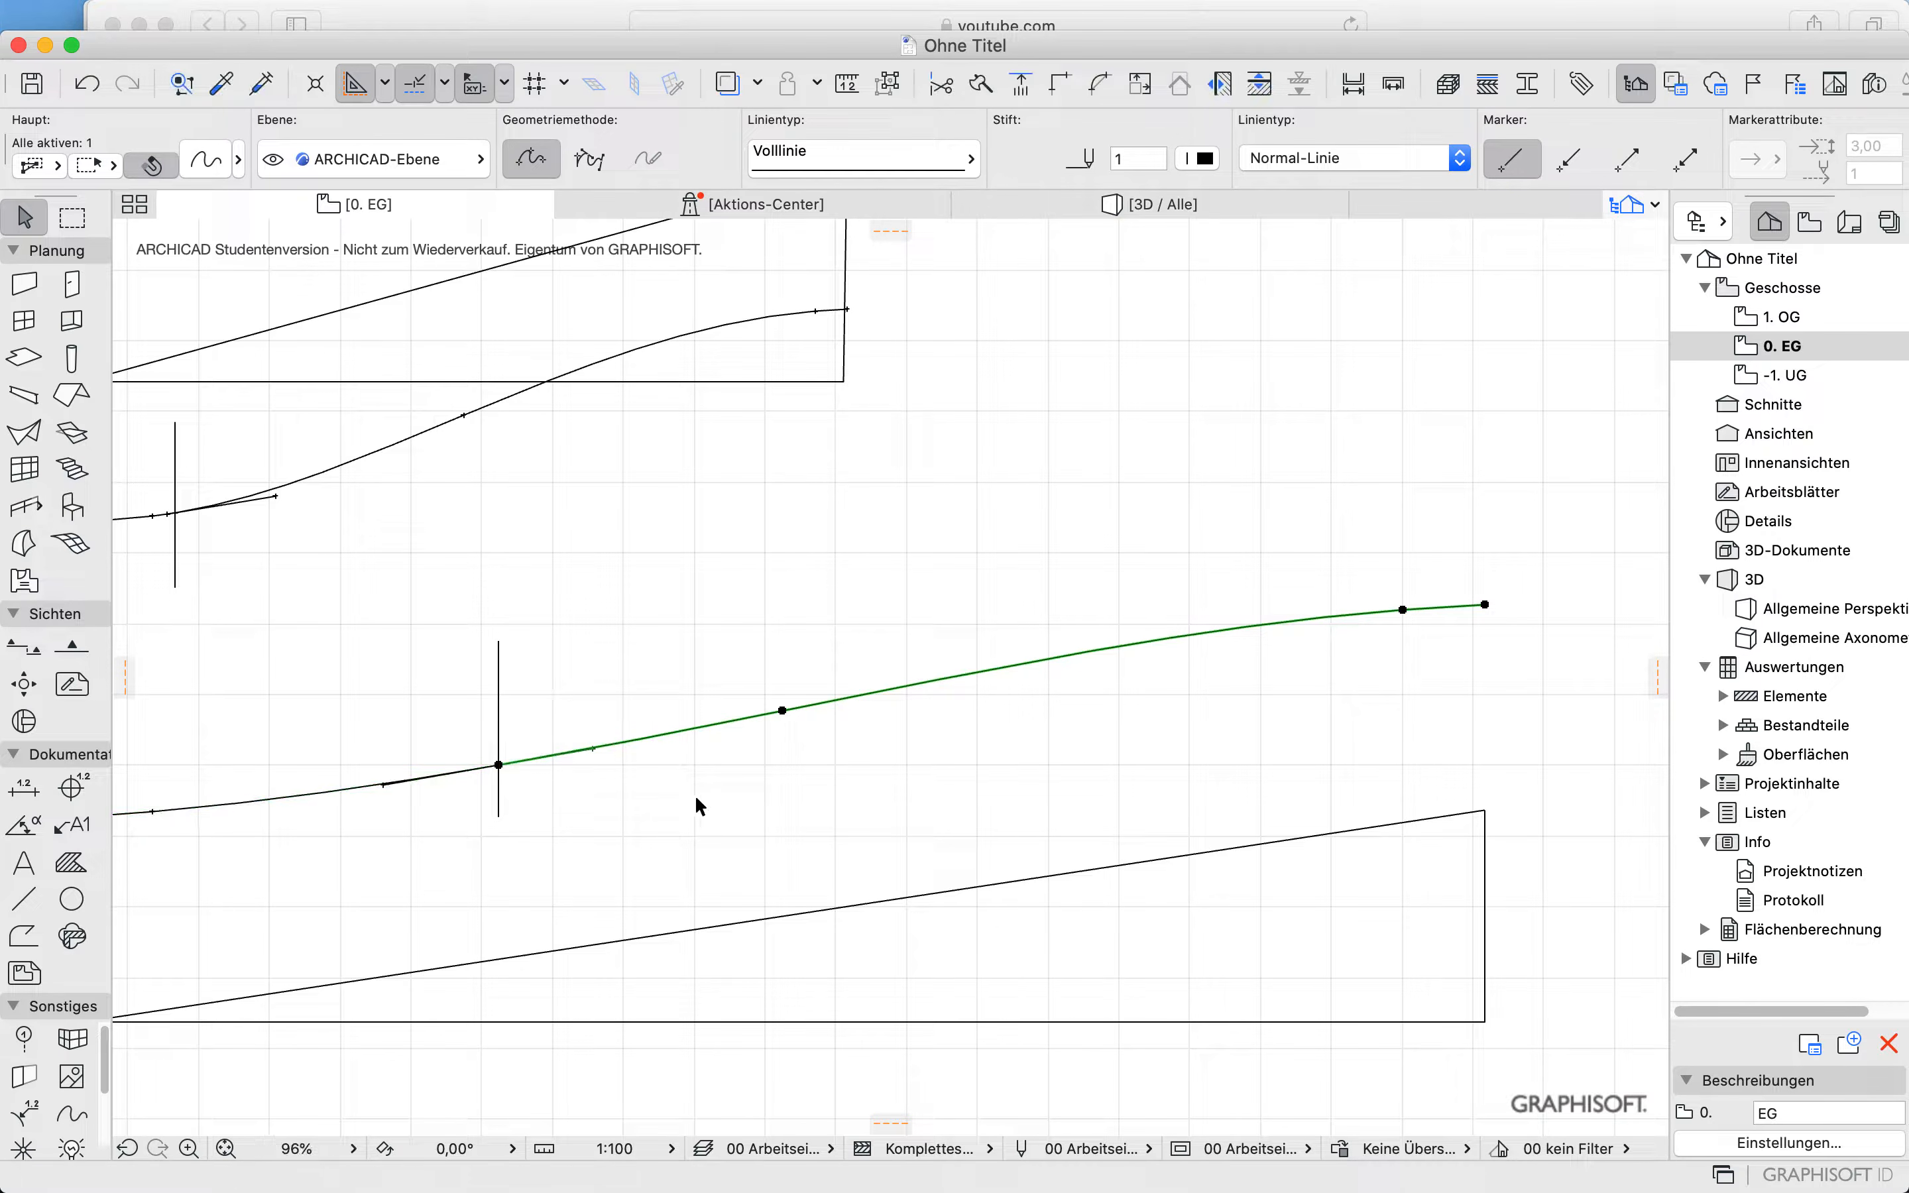
Step: Trace the upper and lower ramp splines with the Morph tool to create four morph curves along them
click(709, 807)
scroll(710, 807, down, 3)
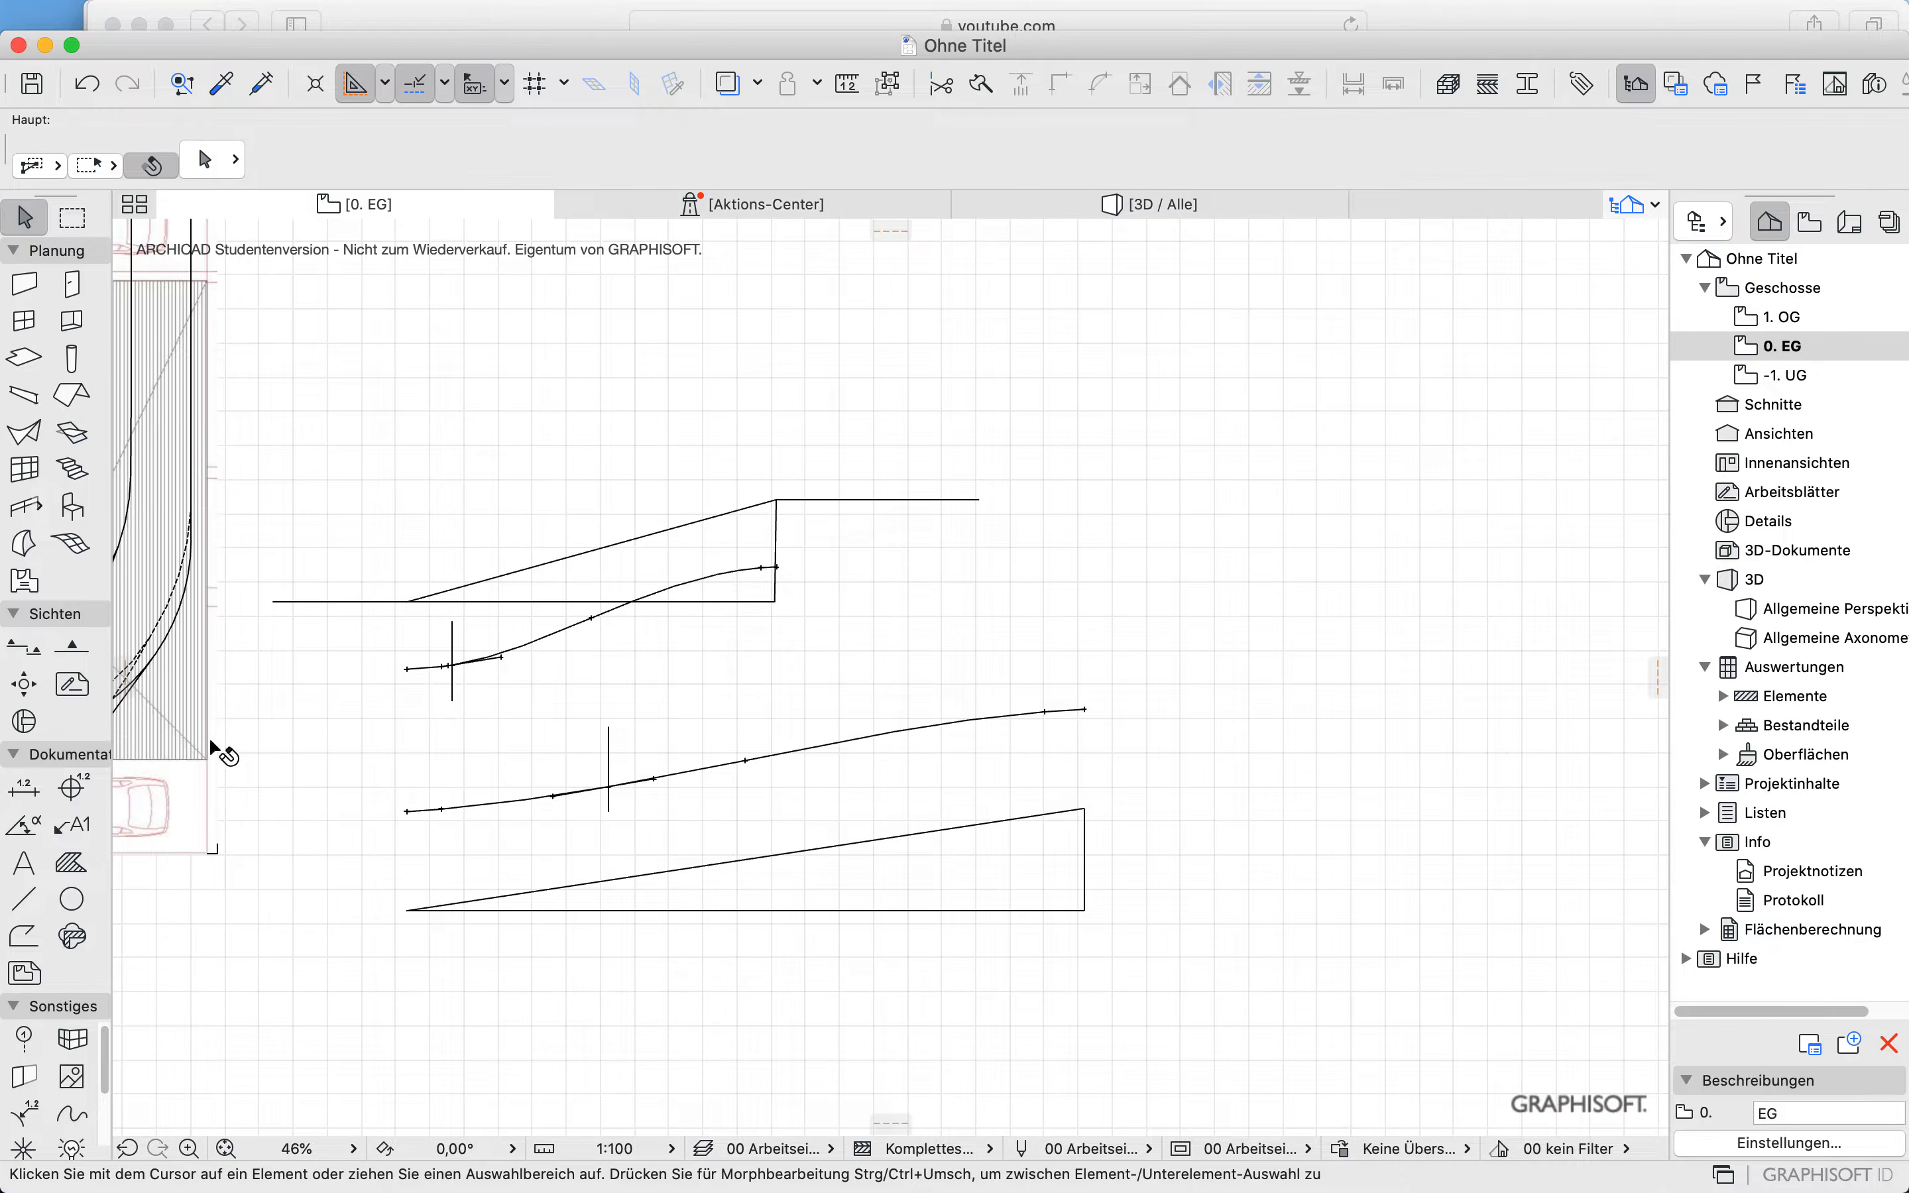
click(24, 543)
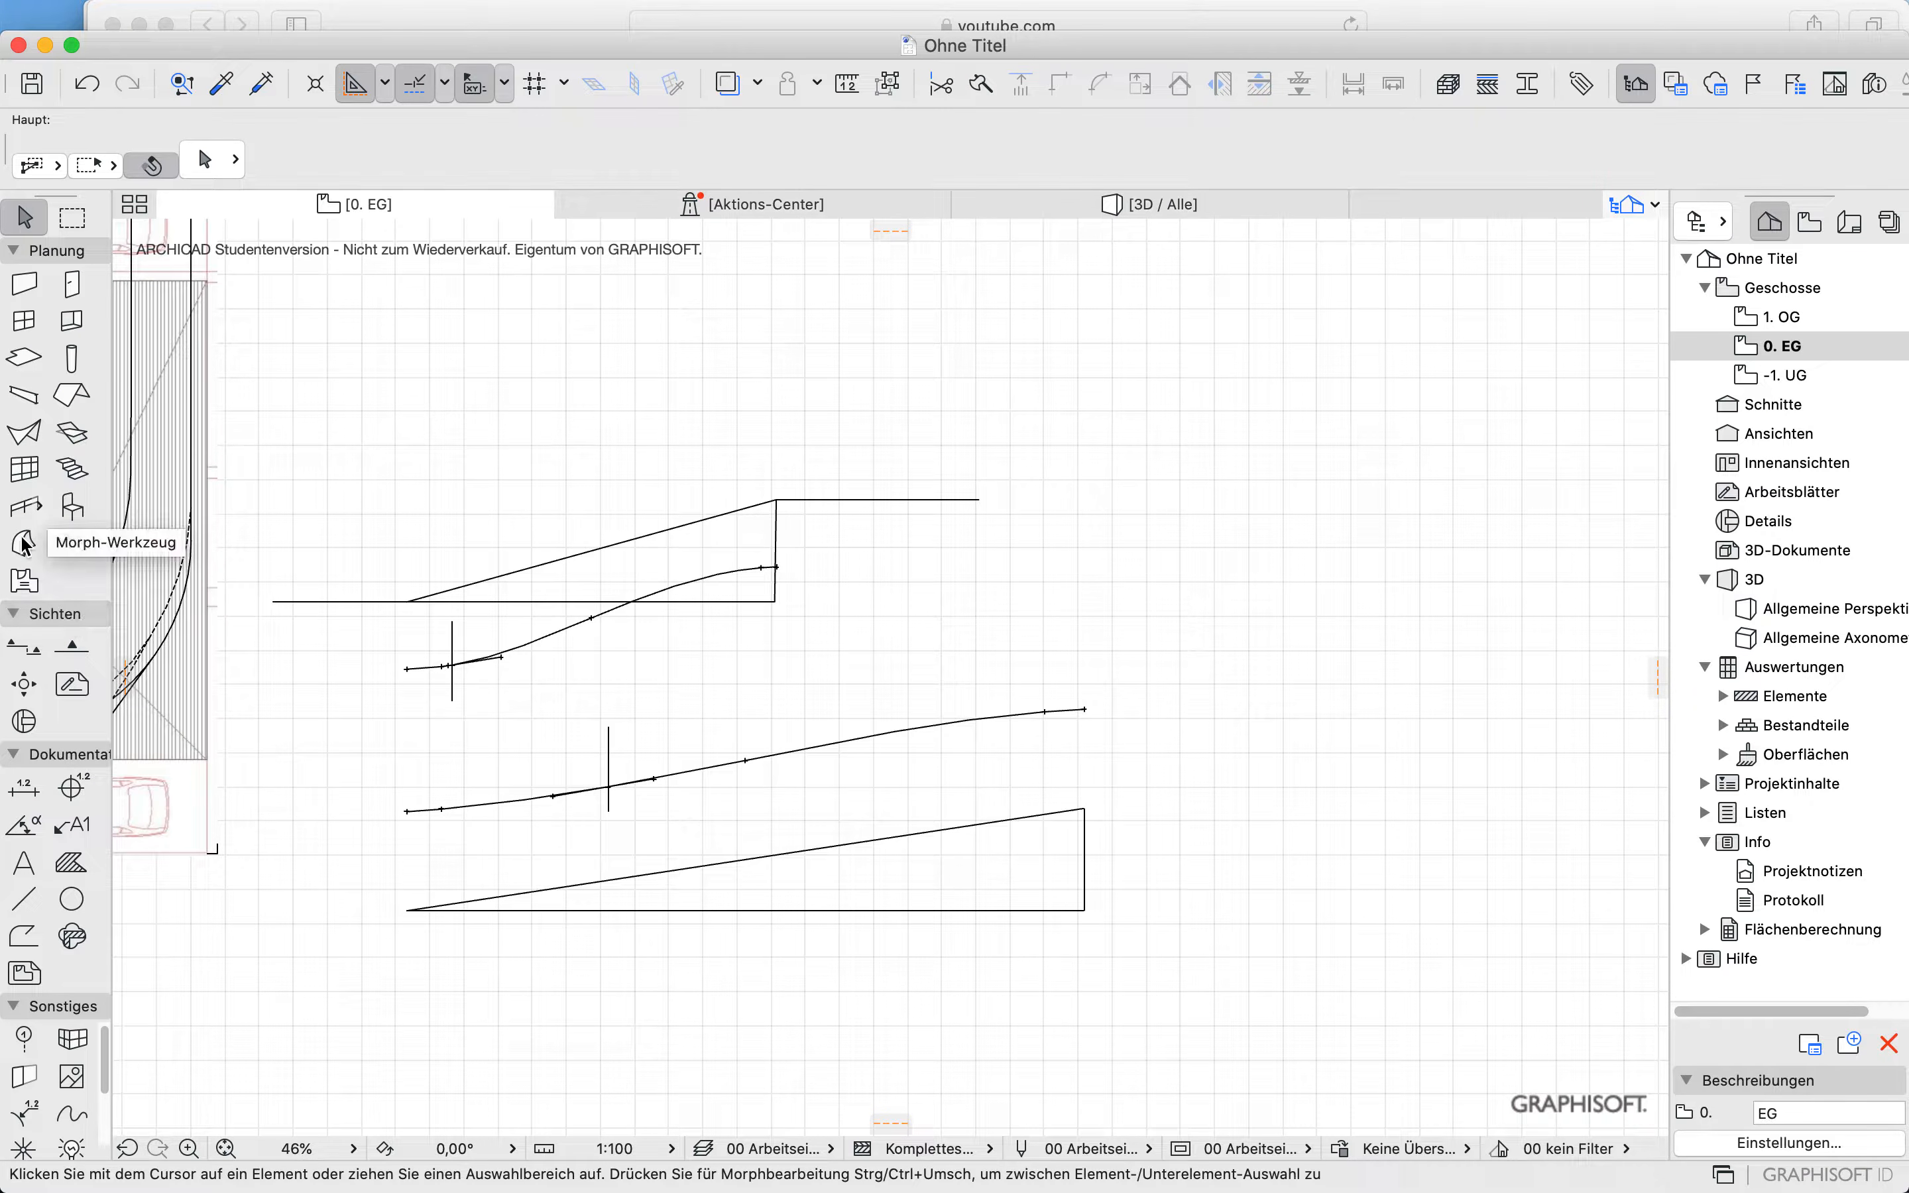
click(532, 162)
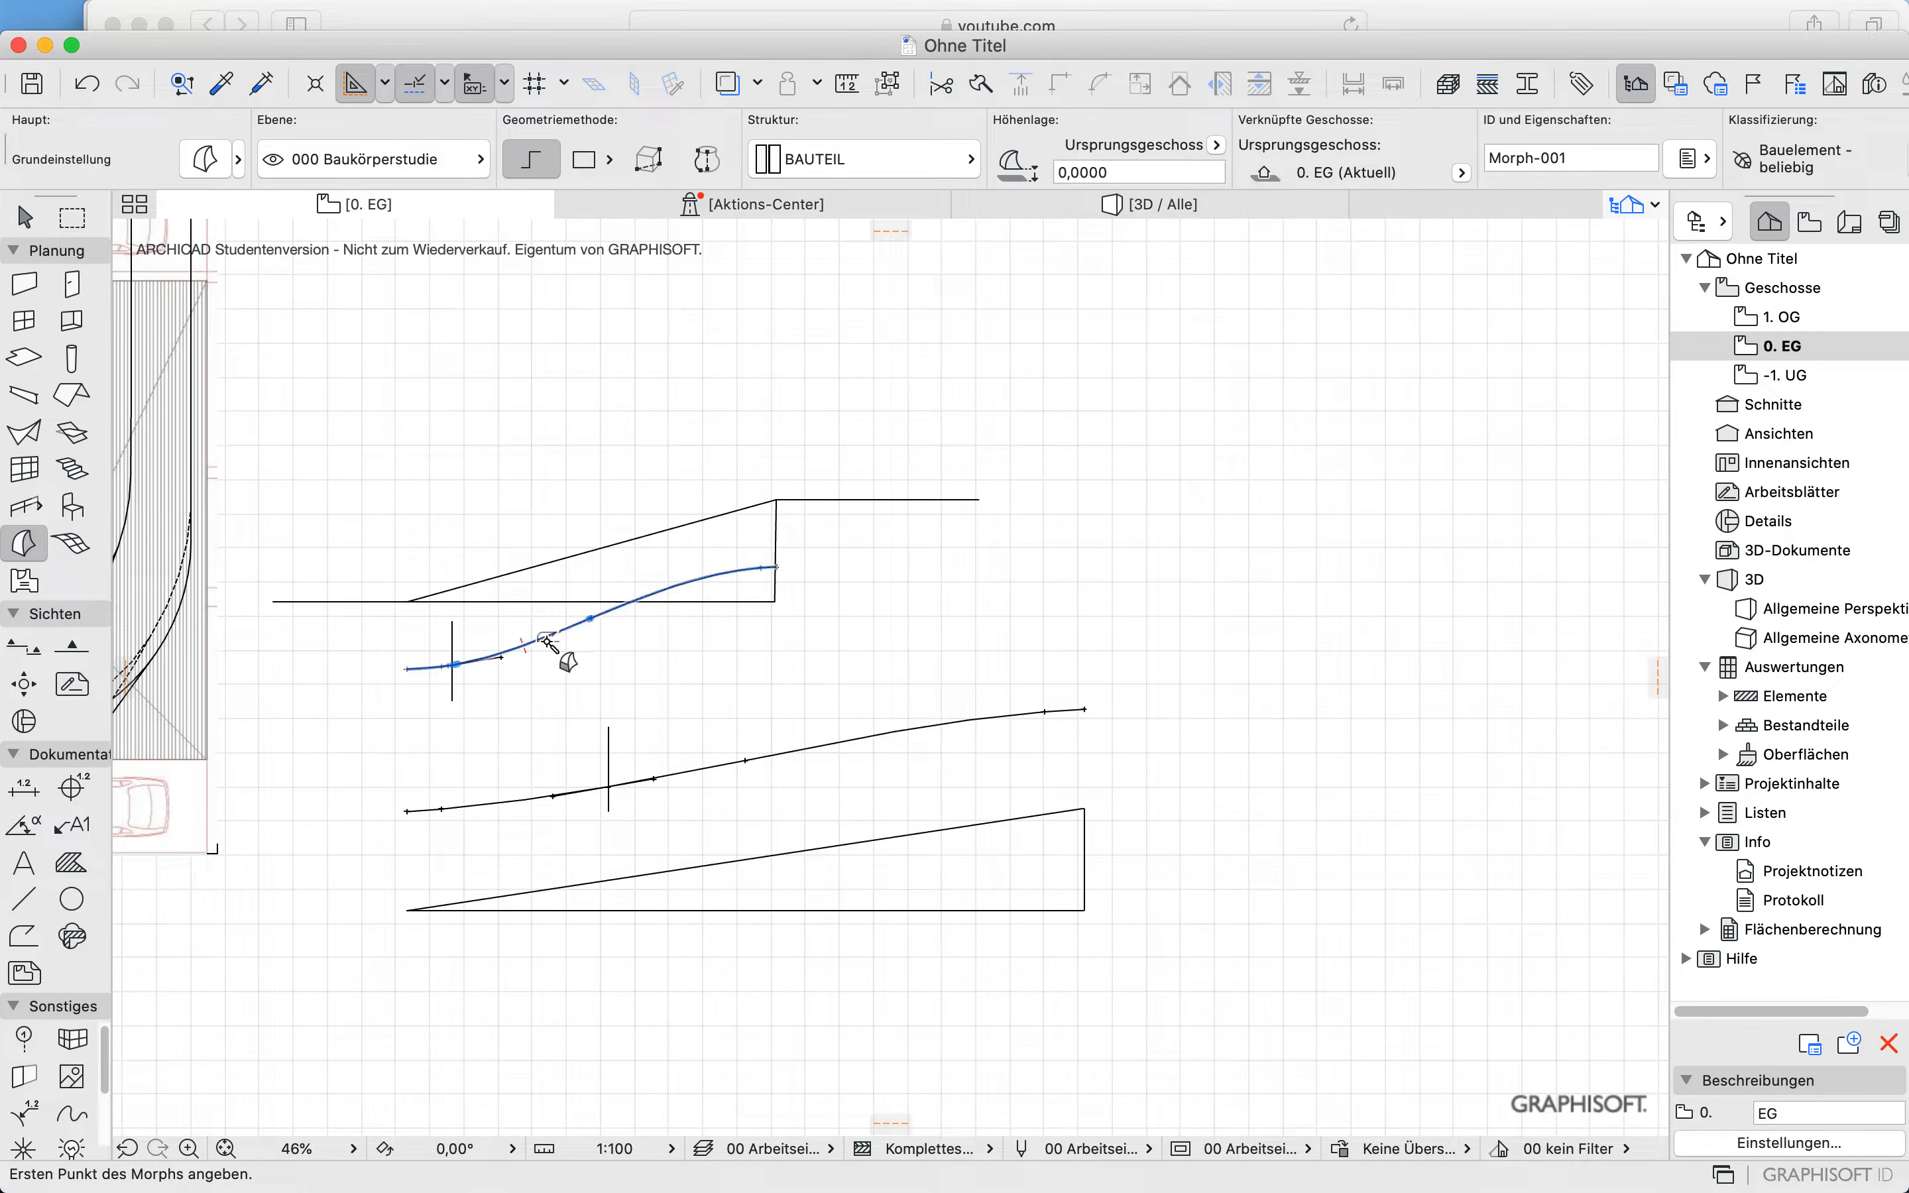
click(553, 647)
click(423, 675)
click(509, 821)
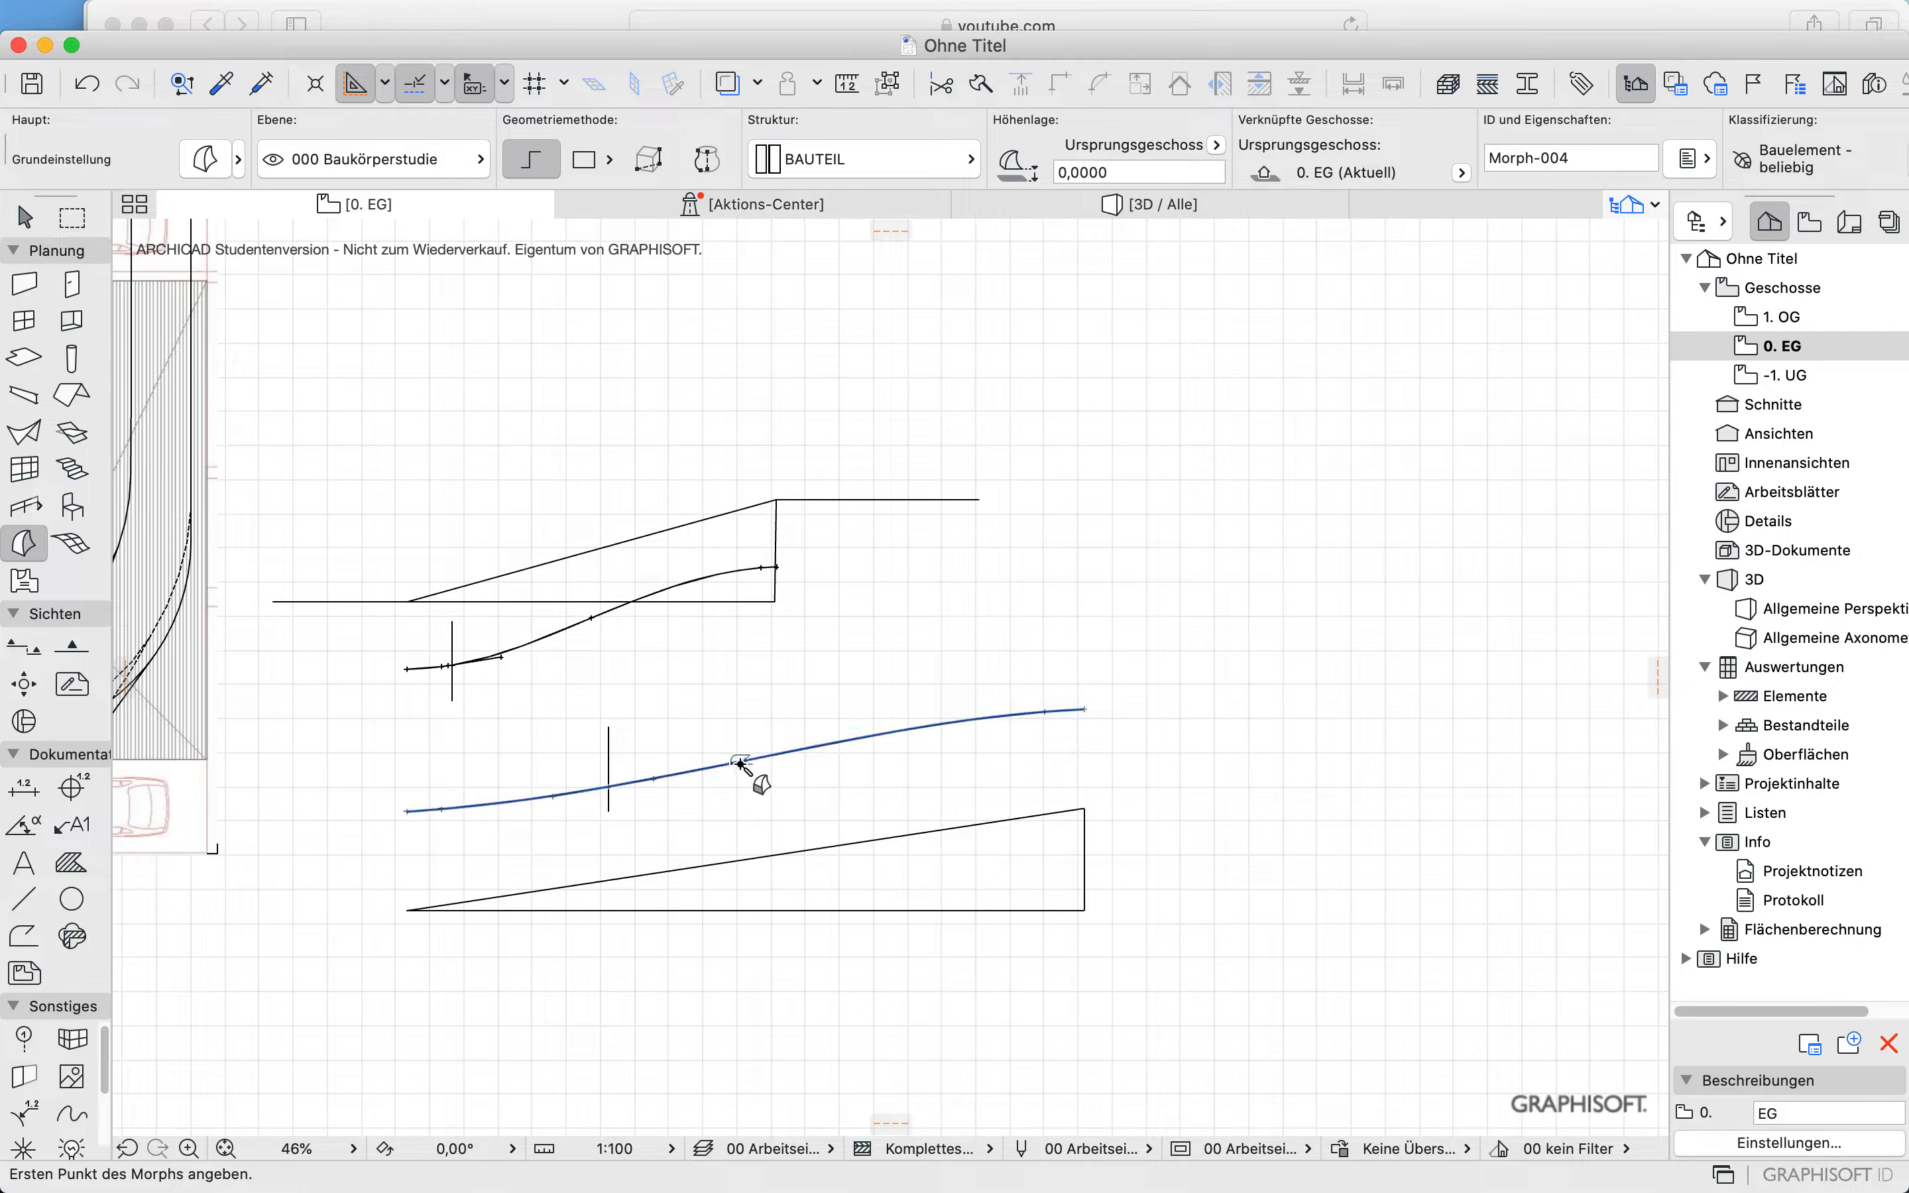
click(739, 763)
Step: Place a vertical section line about 15.3 m long beside the start of the slopes, looking toward the spline profiles
click(24, 647)
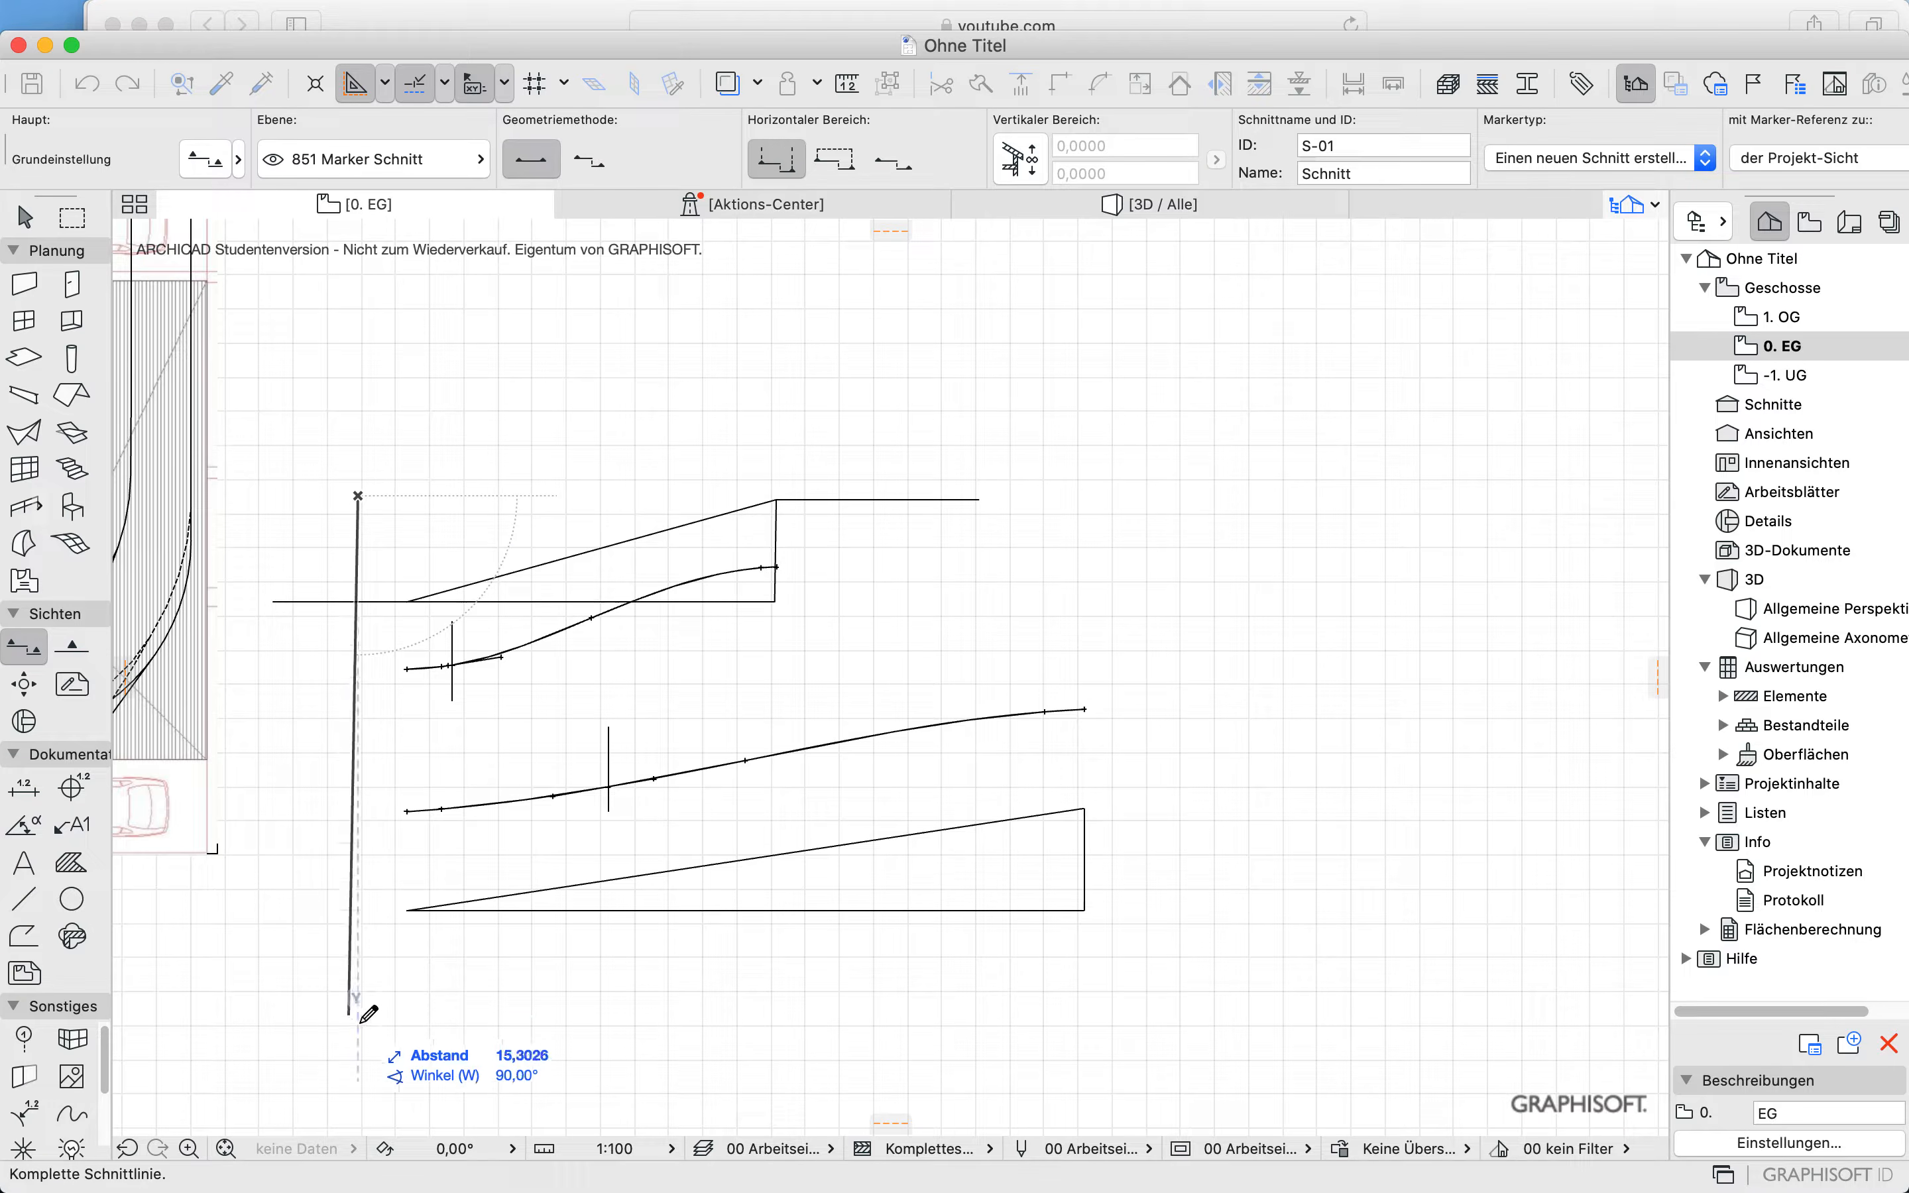
click(358, 1022)
click(527, 1018)
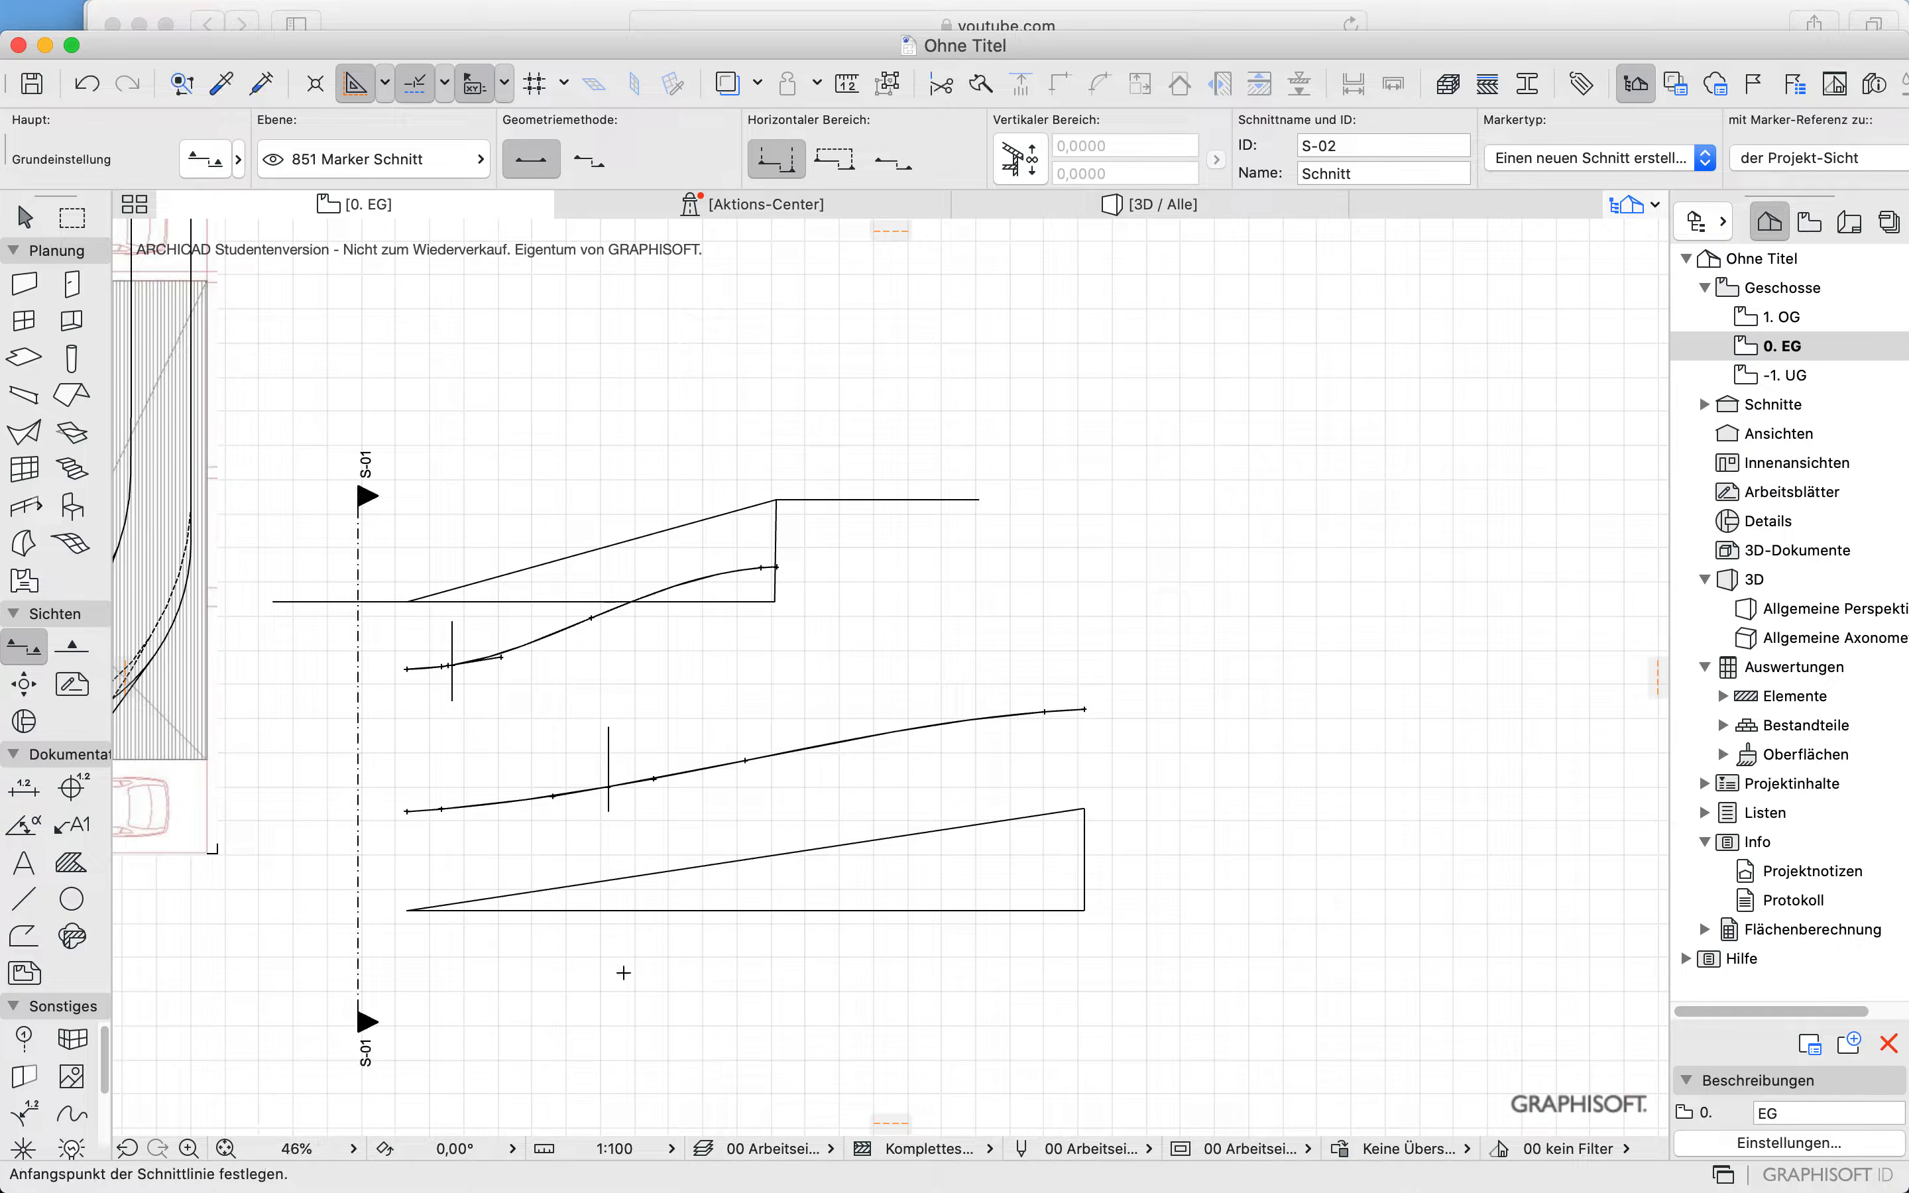
Step: Open section S-01 and select a morph curve of the upper spline lying on the ±0,00 level
click(1705, 405)
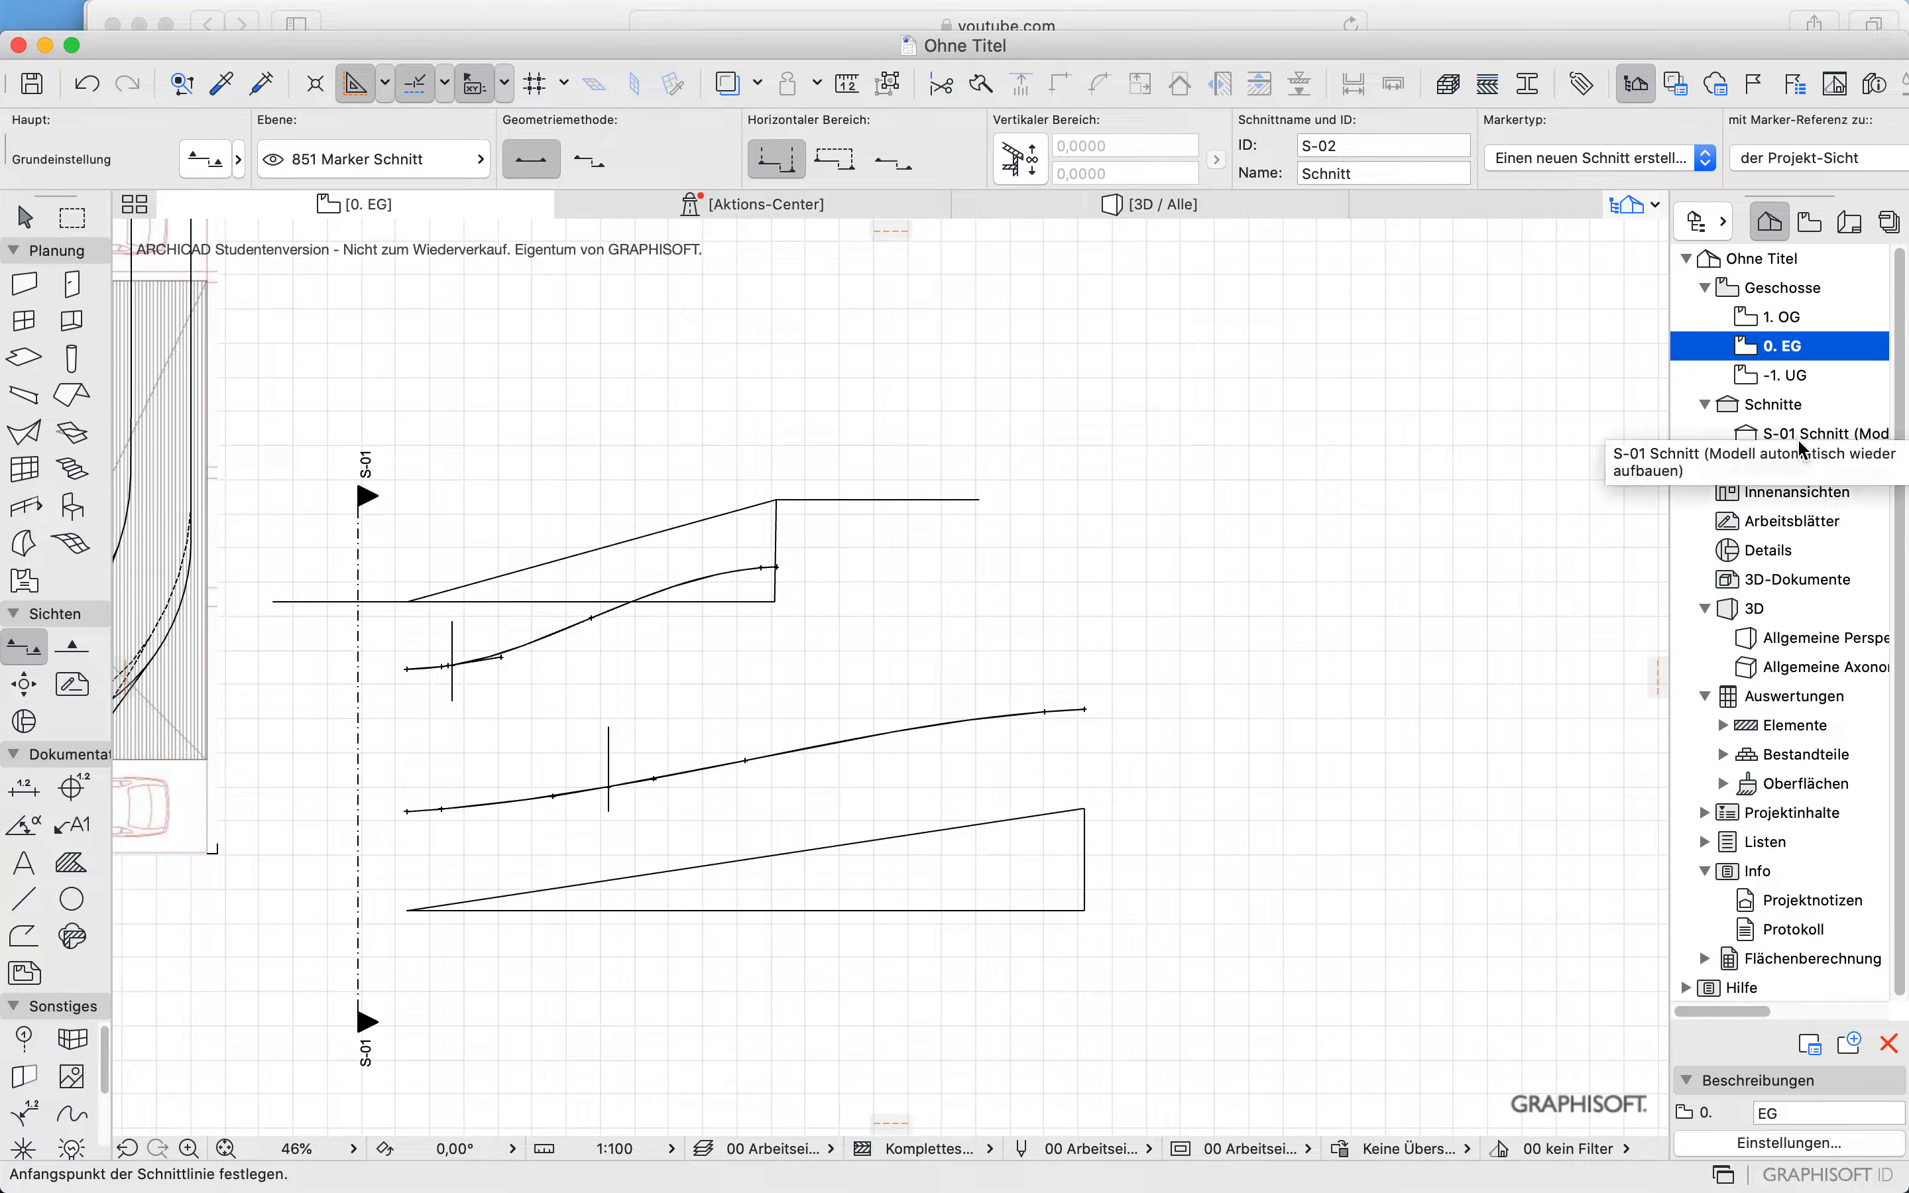
click(1722, 436)
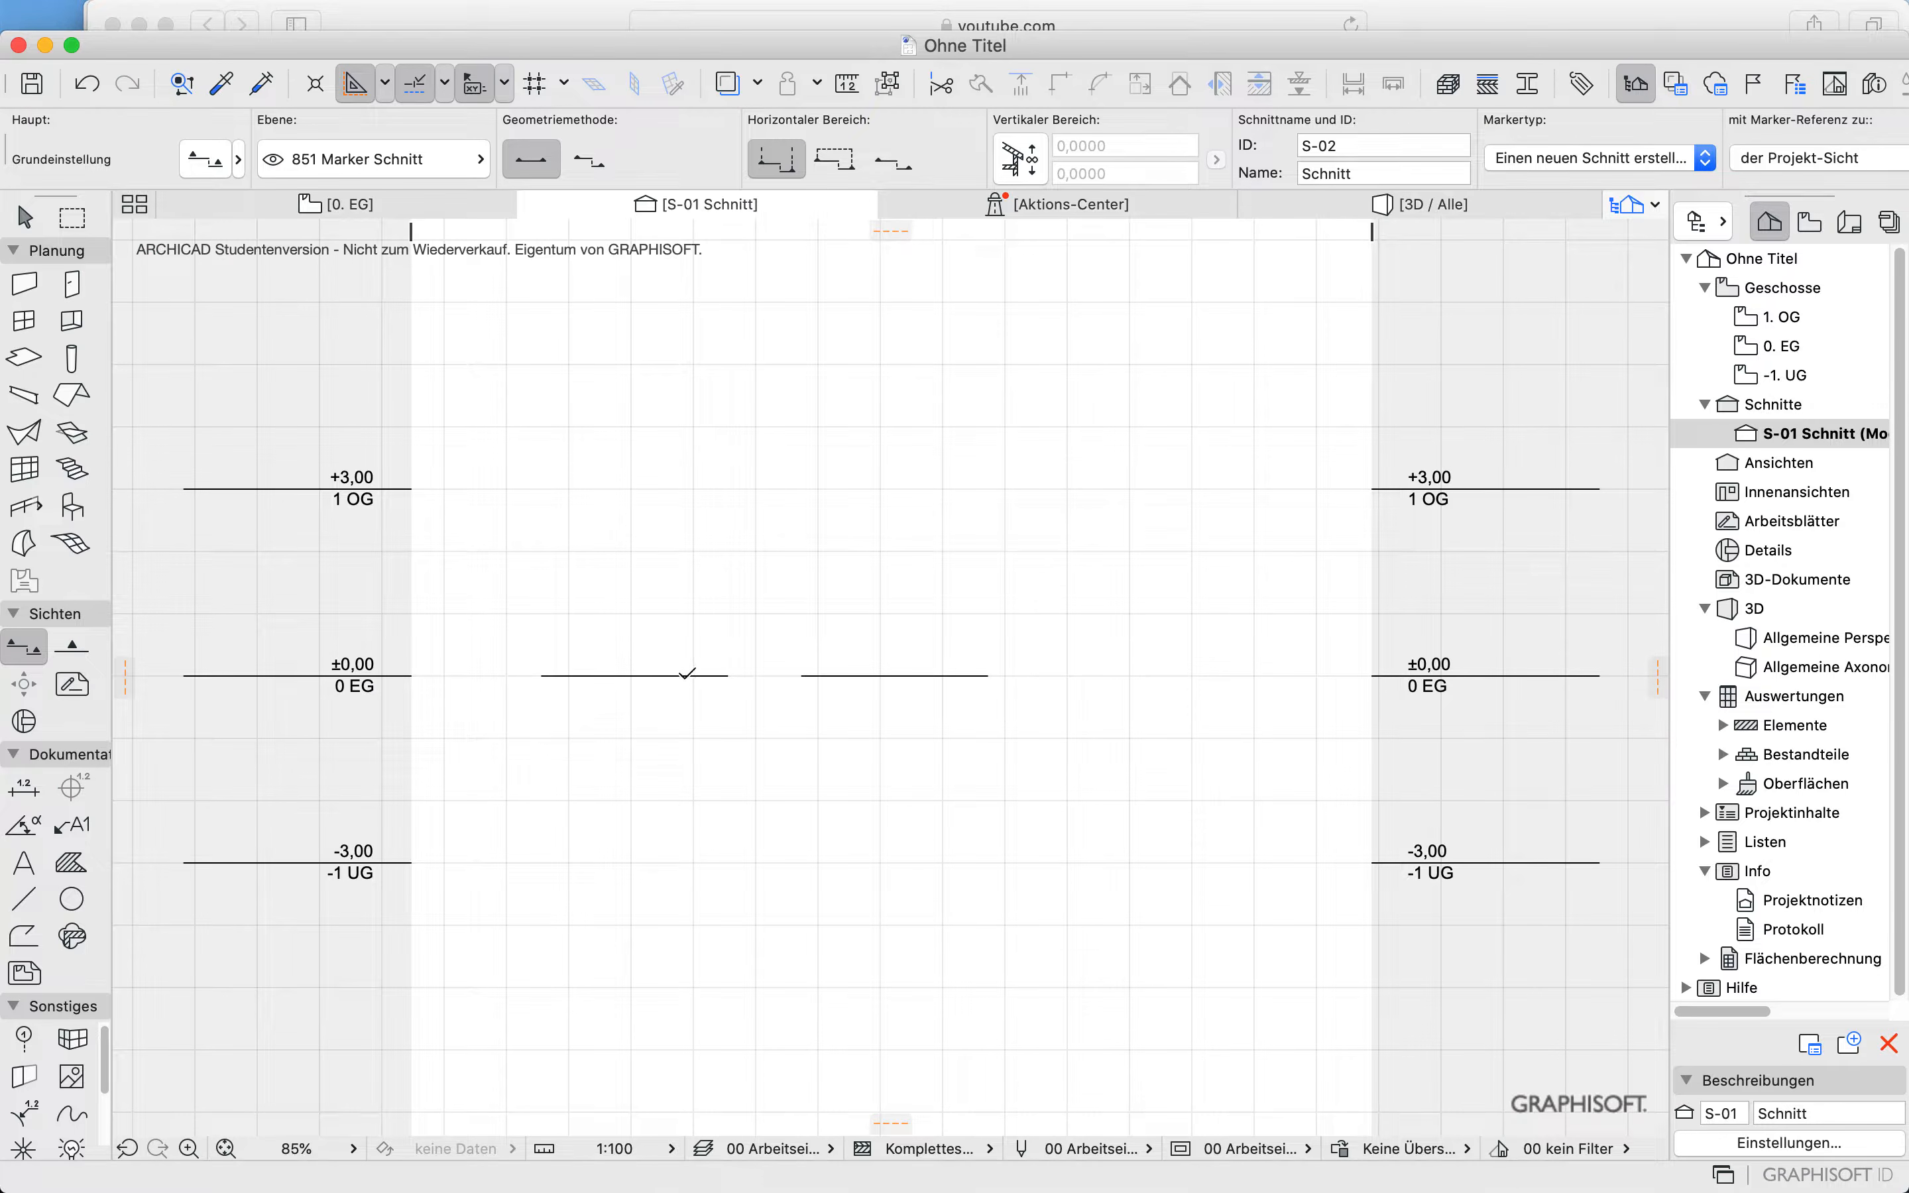
click(24, 216)
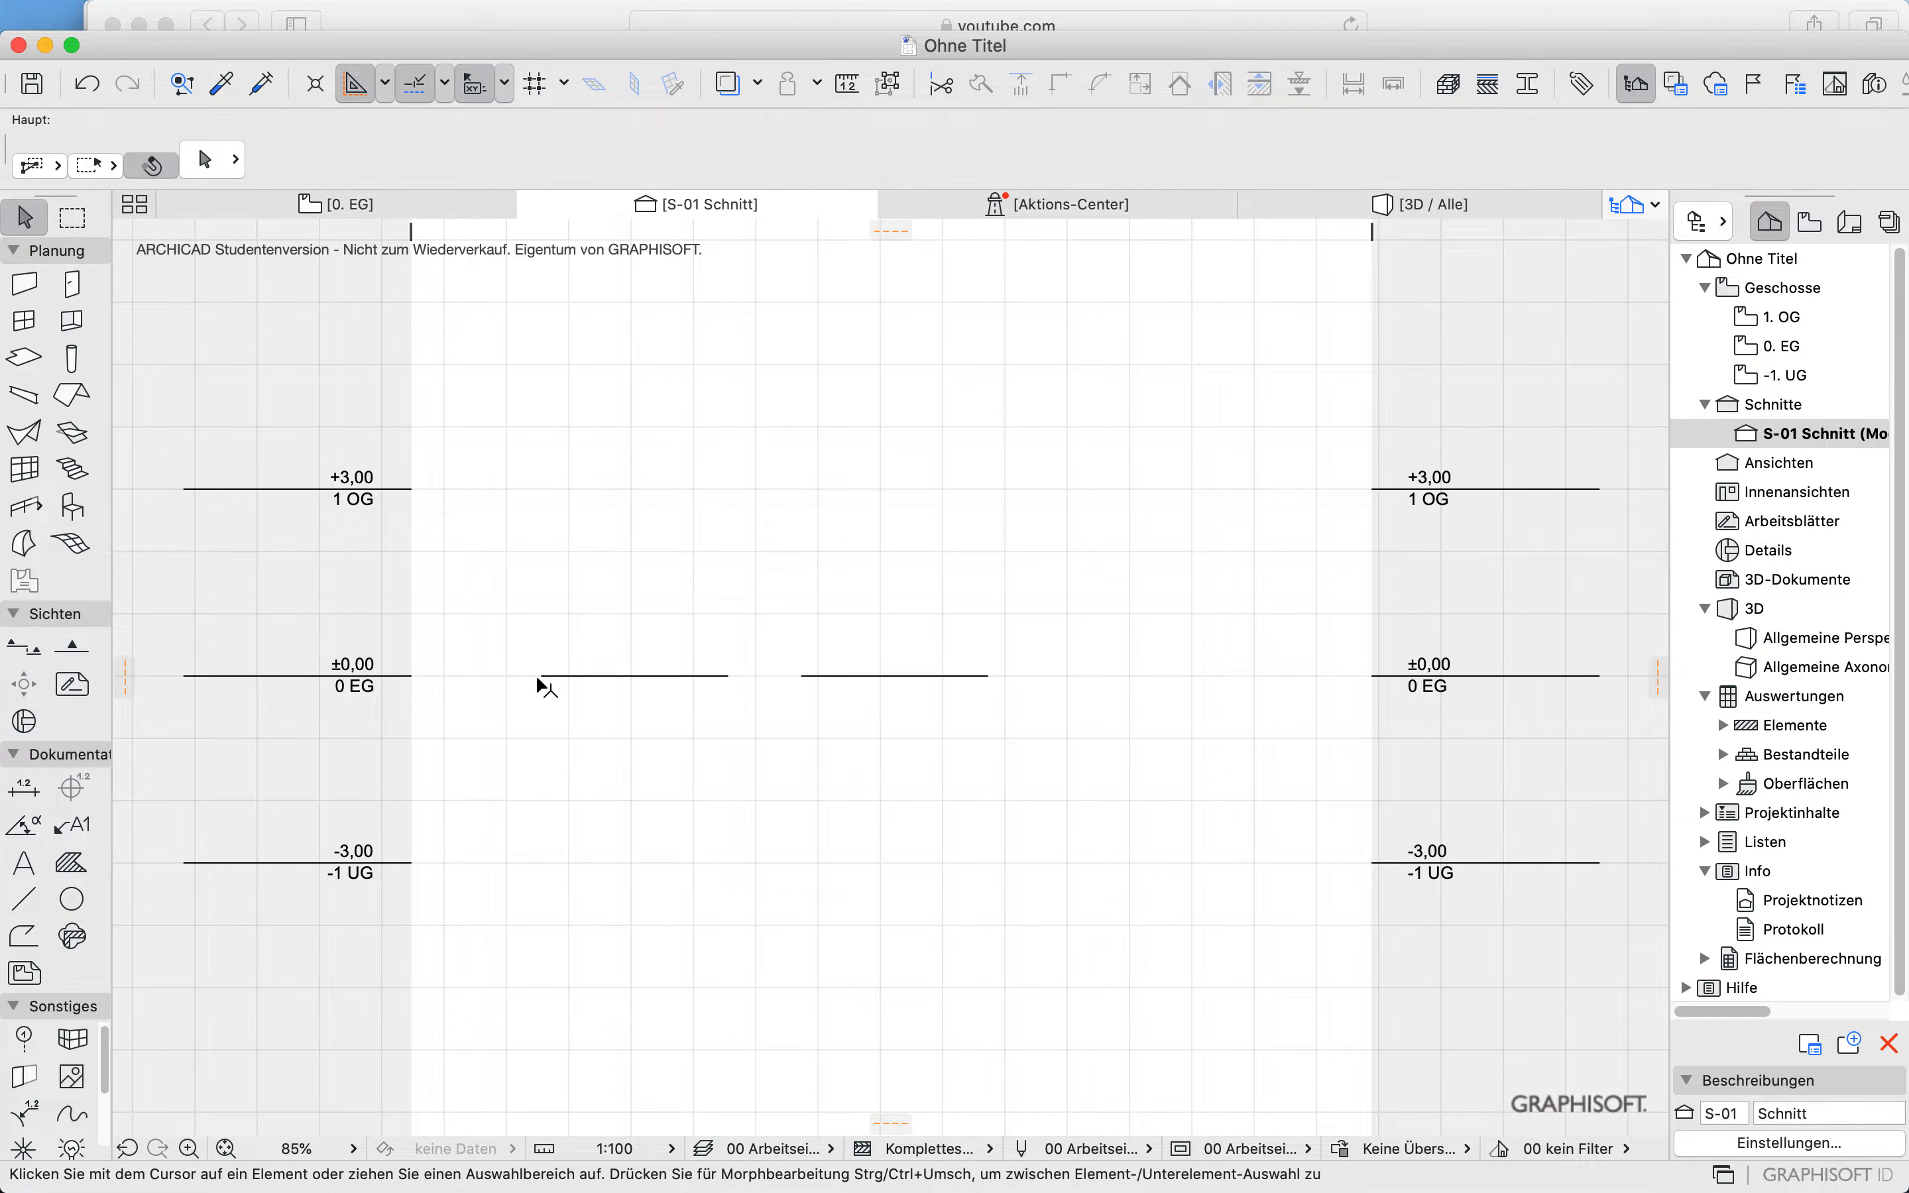
drag(734, 628, 470, 767)
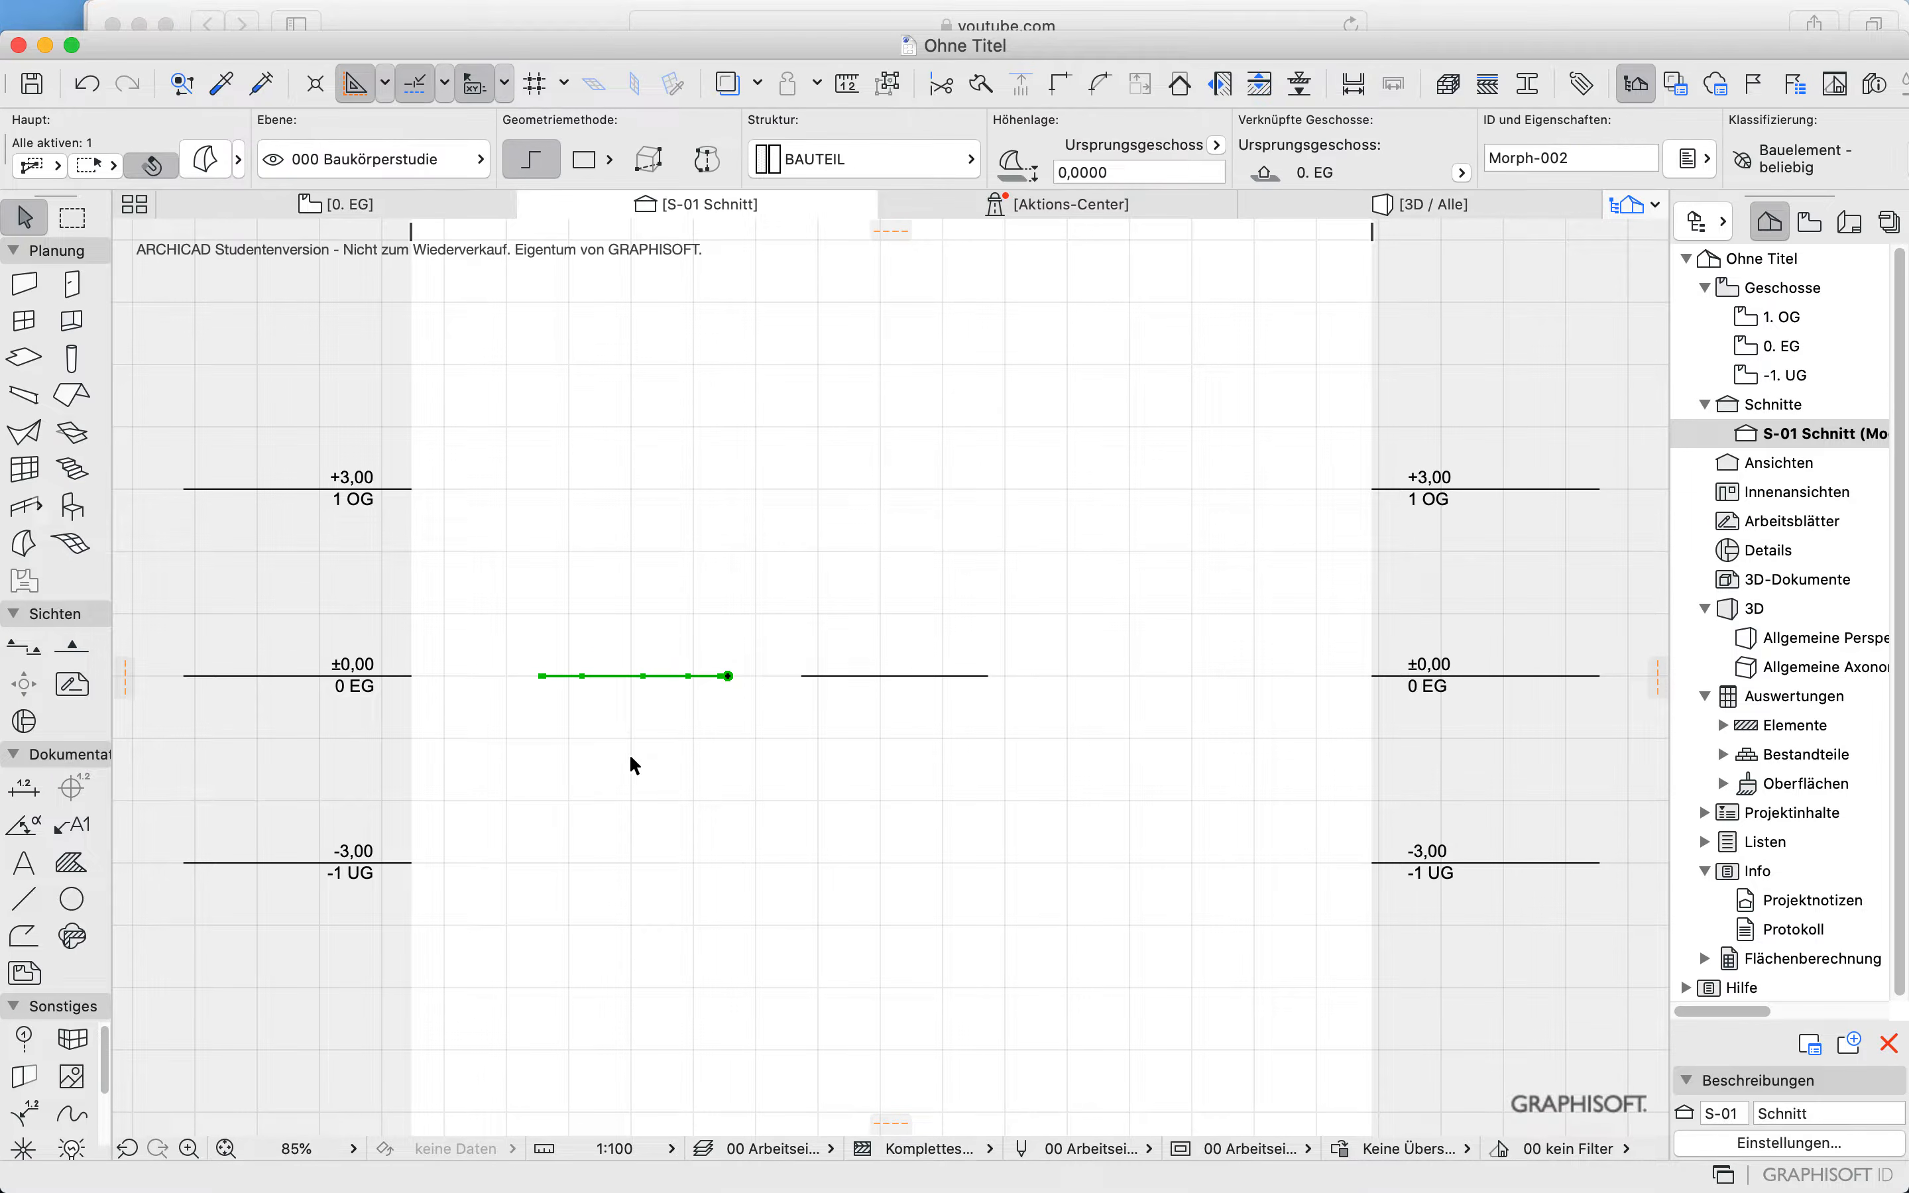
key(super+e)
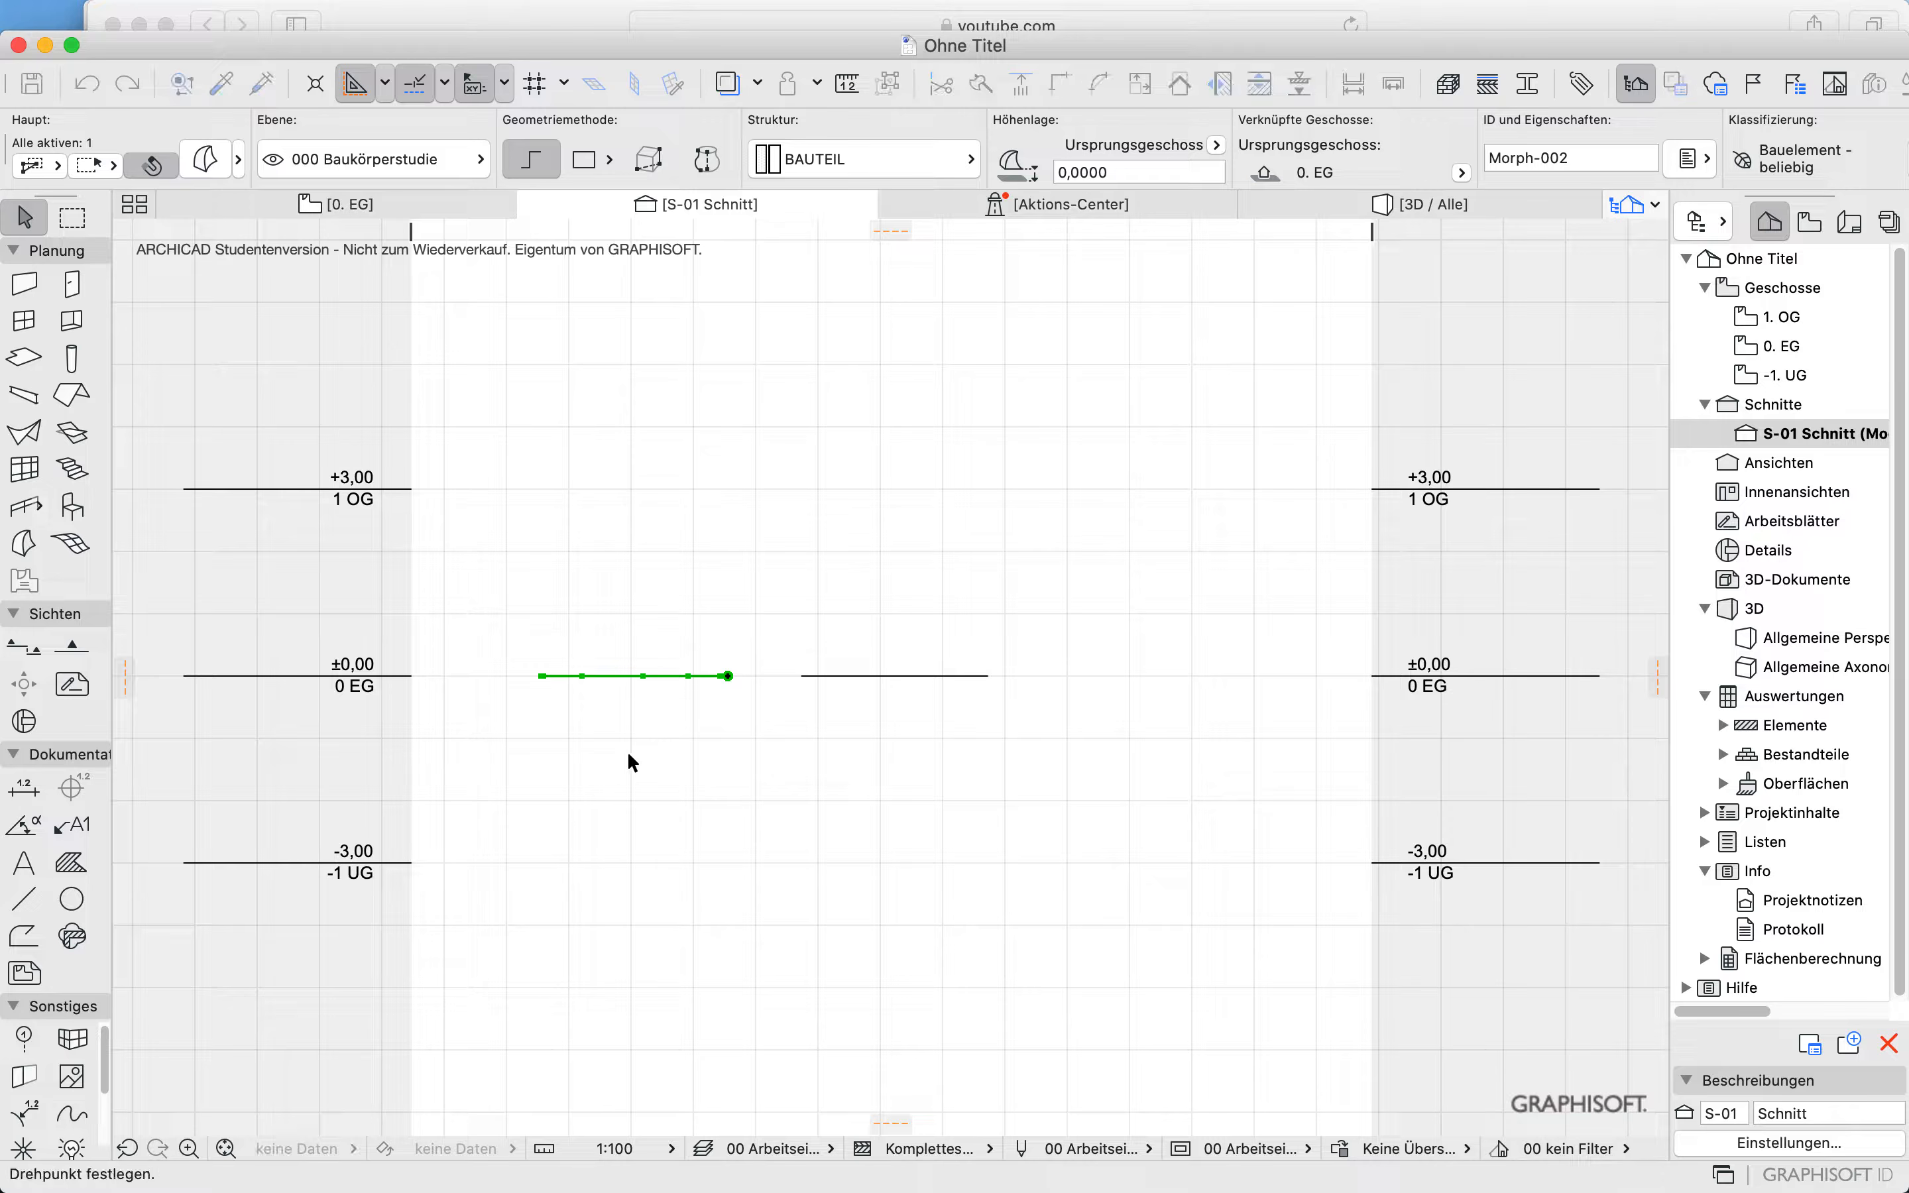
click(538, 676)
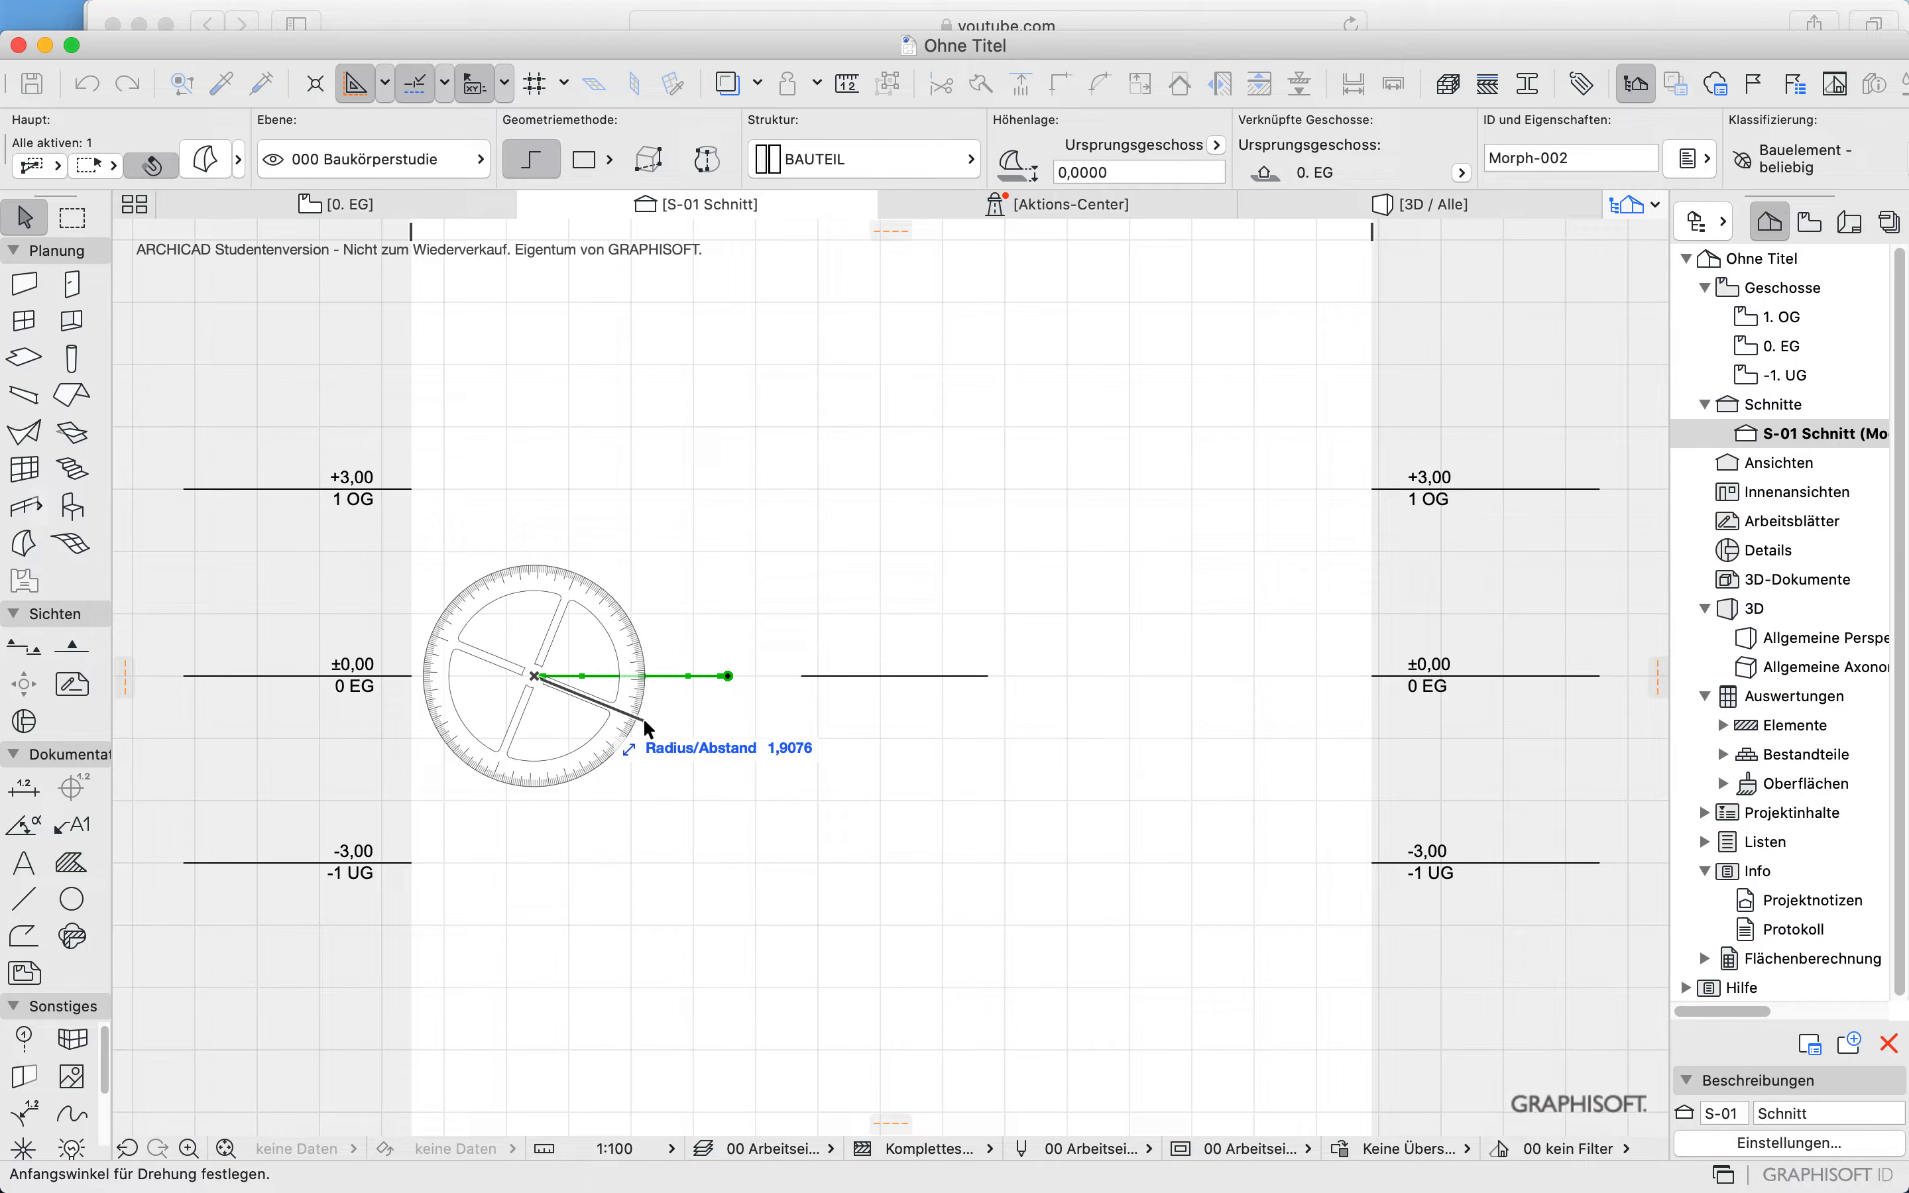
key(Escape)
Step: Rotate the selected upper morph curve 90° upright about its left end at the ±0,00 level
key(super+e)
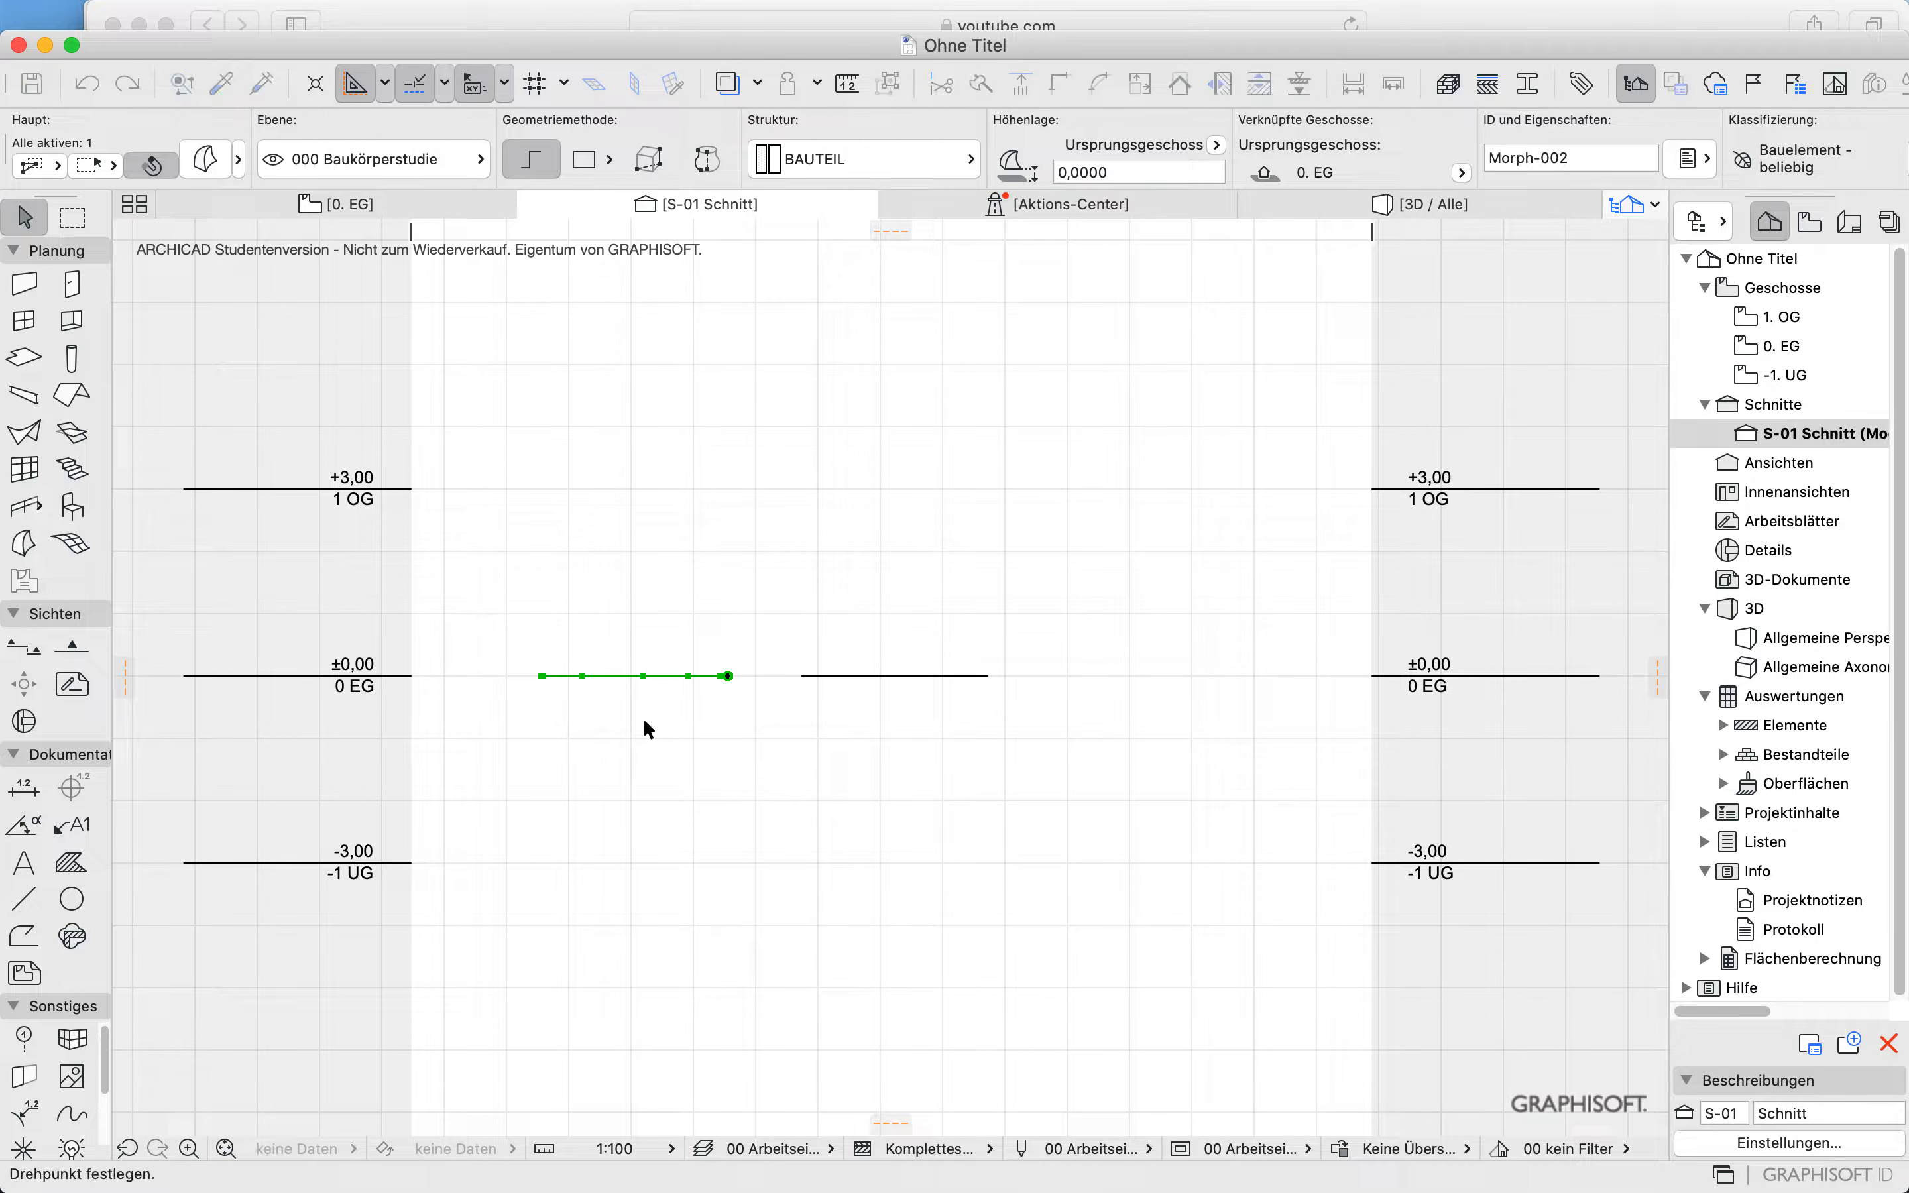
scroll(545, 685, up, 5)
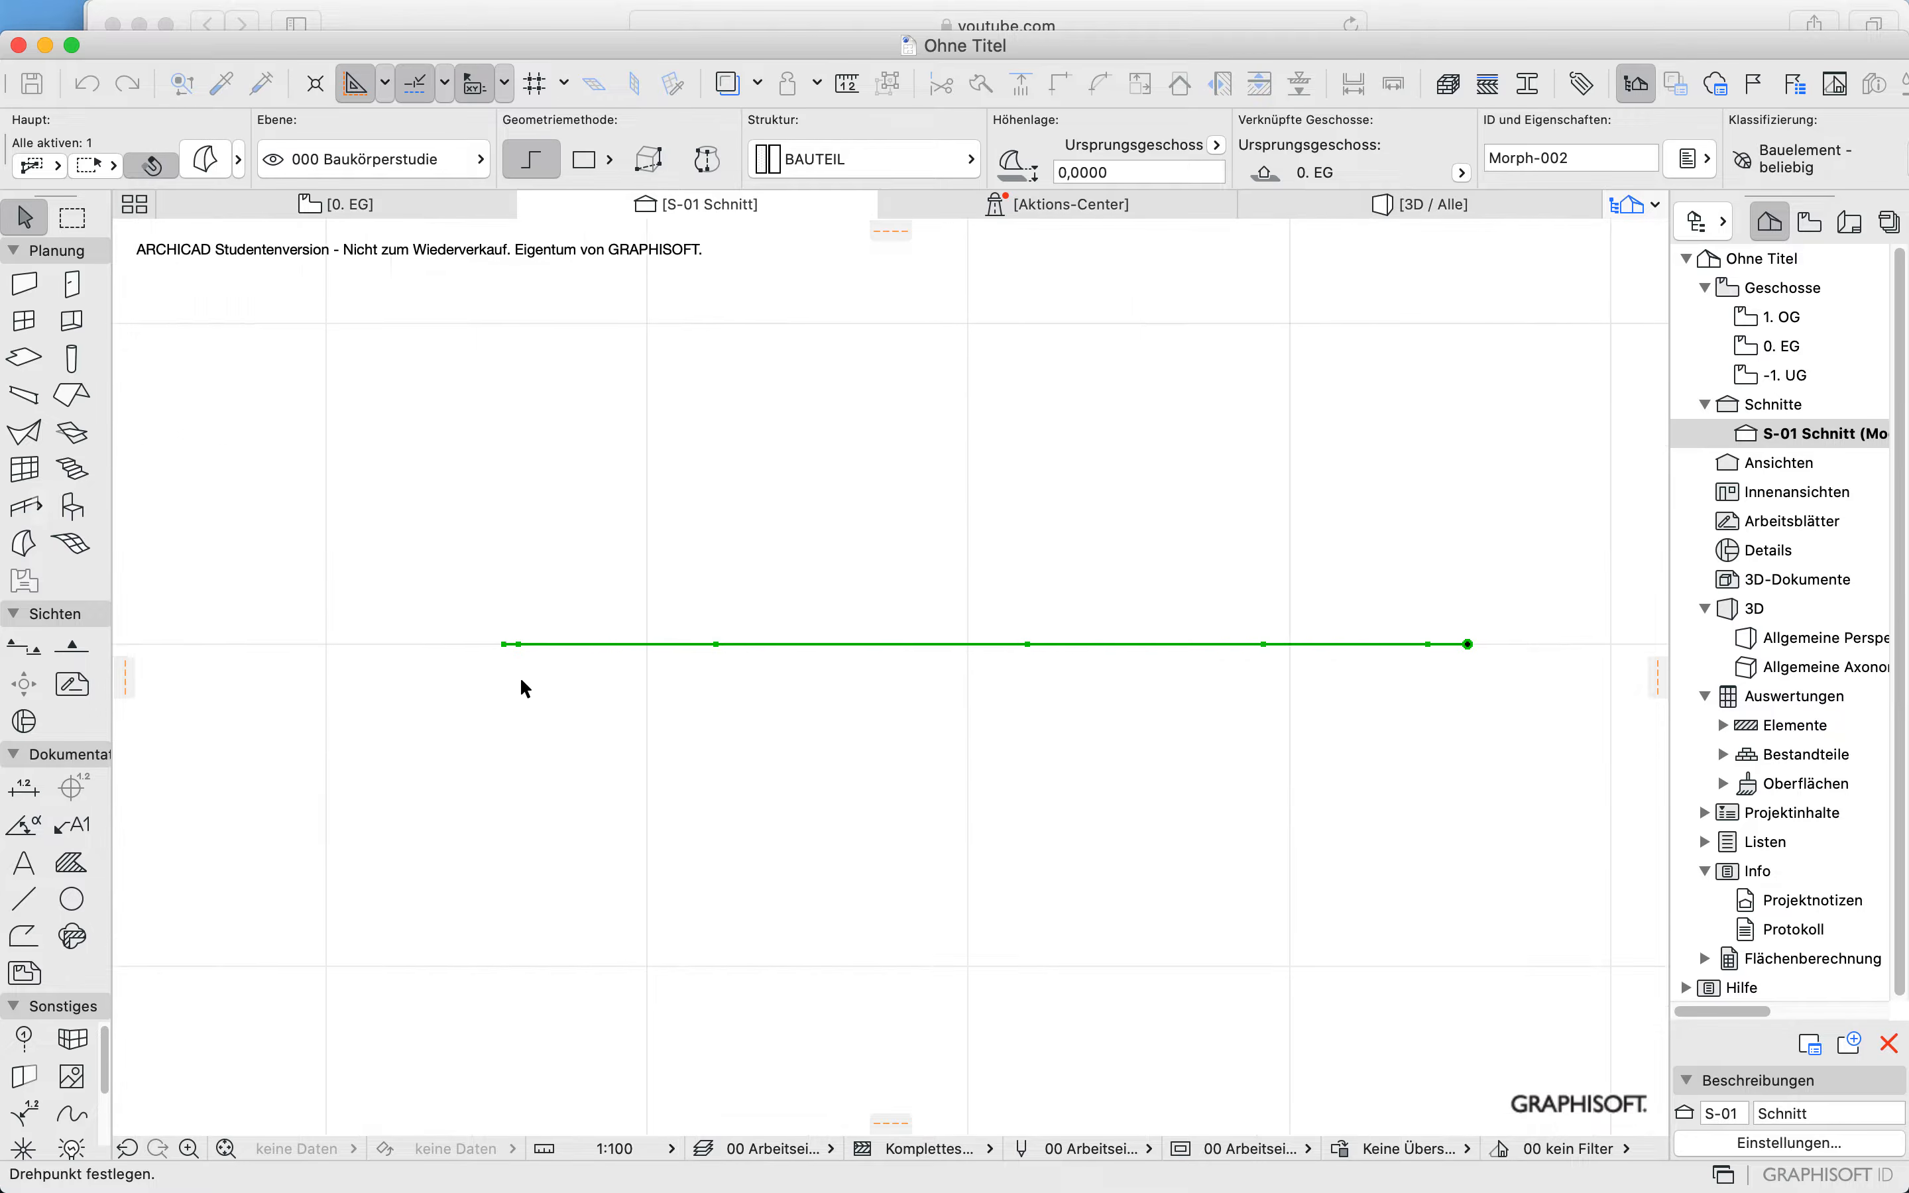
click(504, 644)
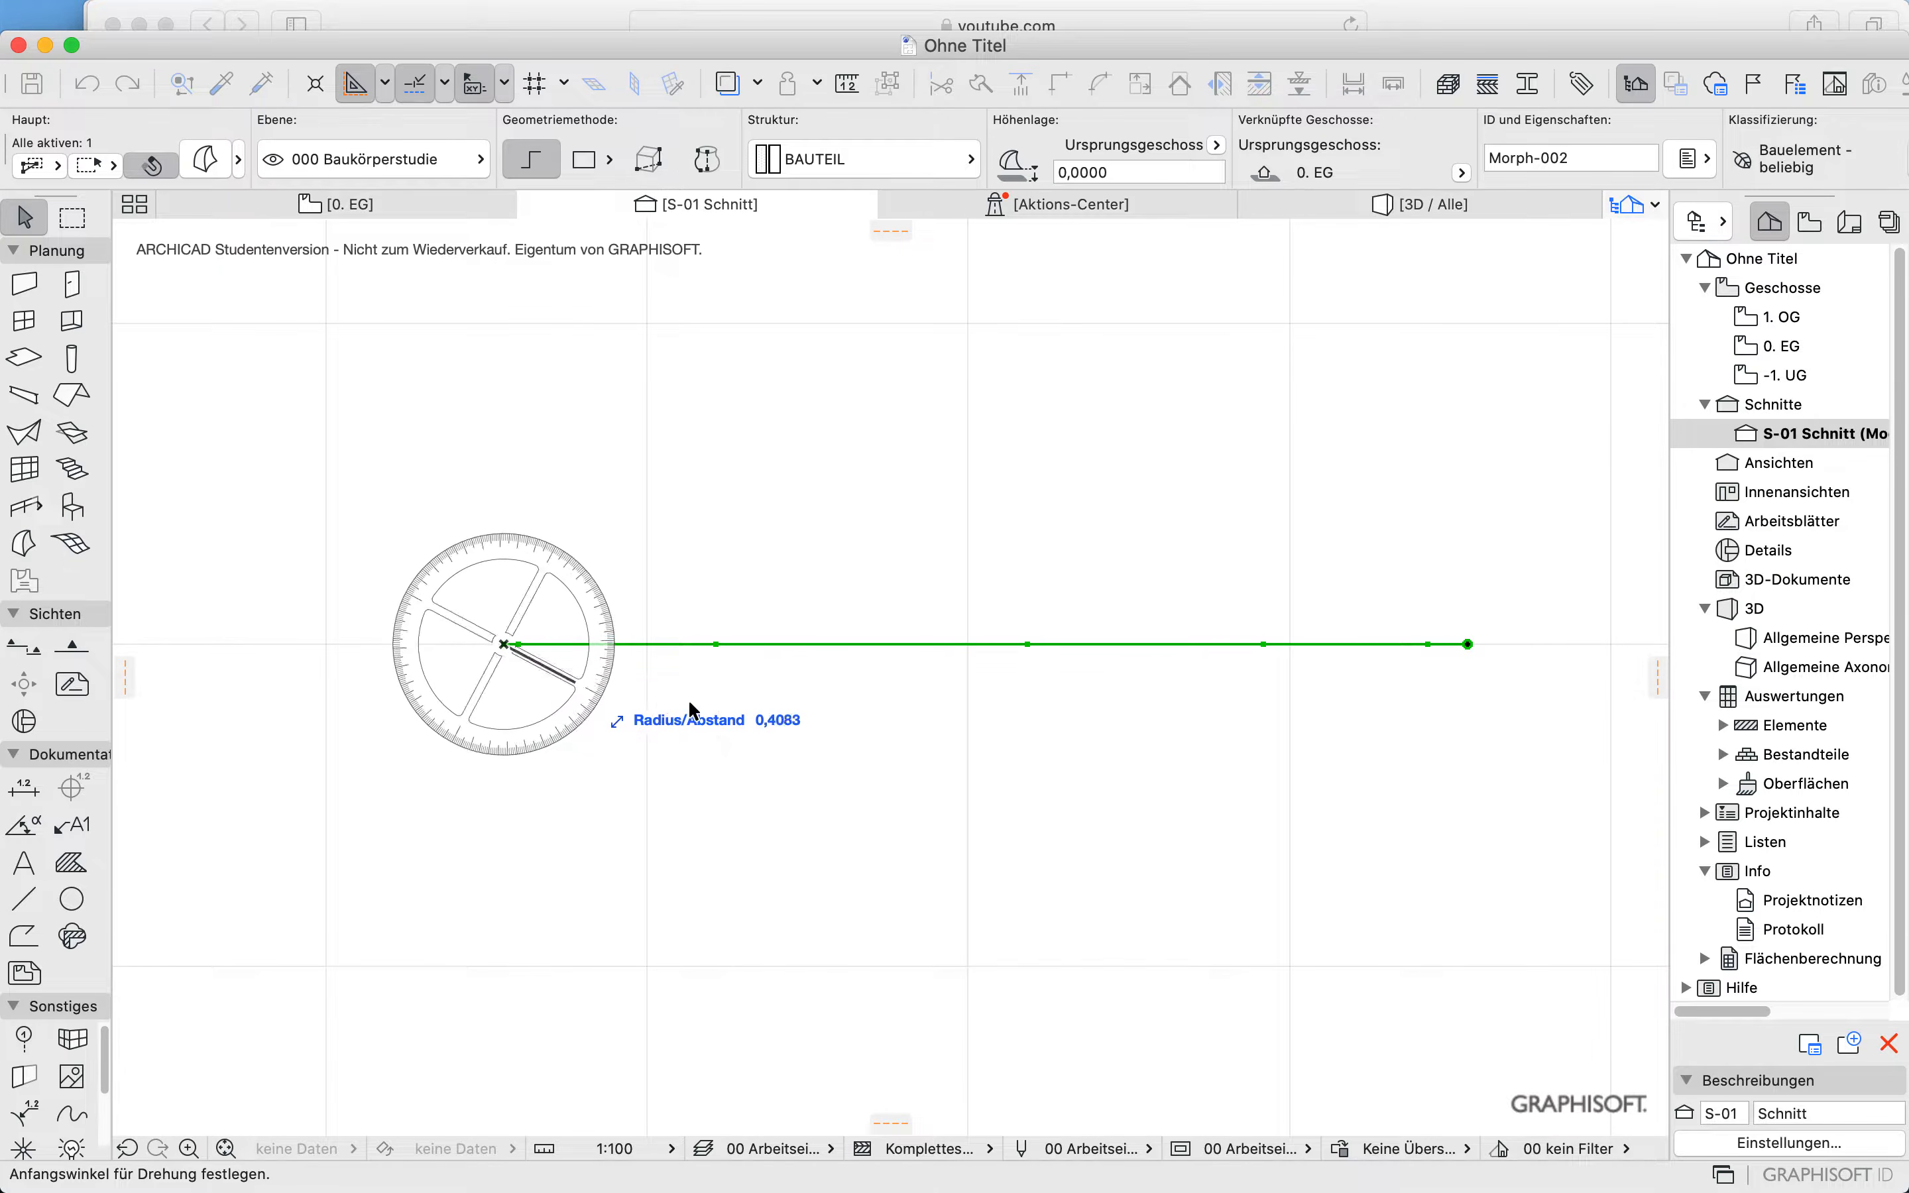
click(953, 647)
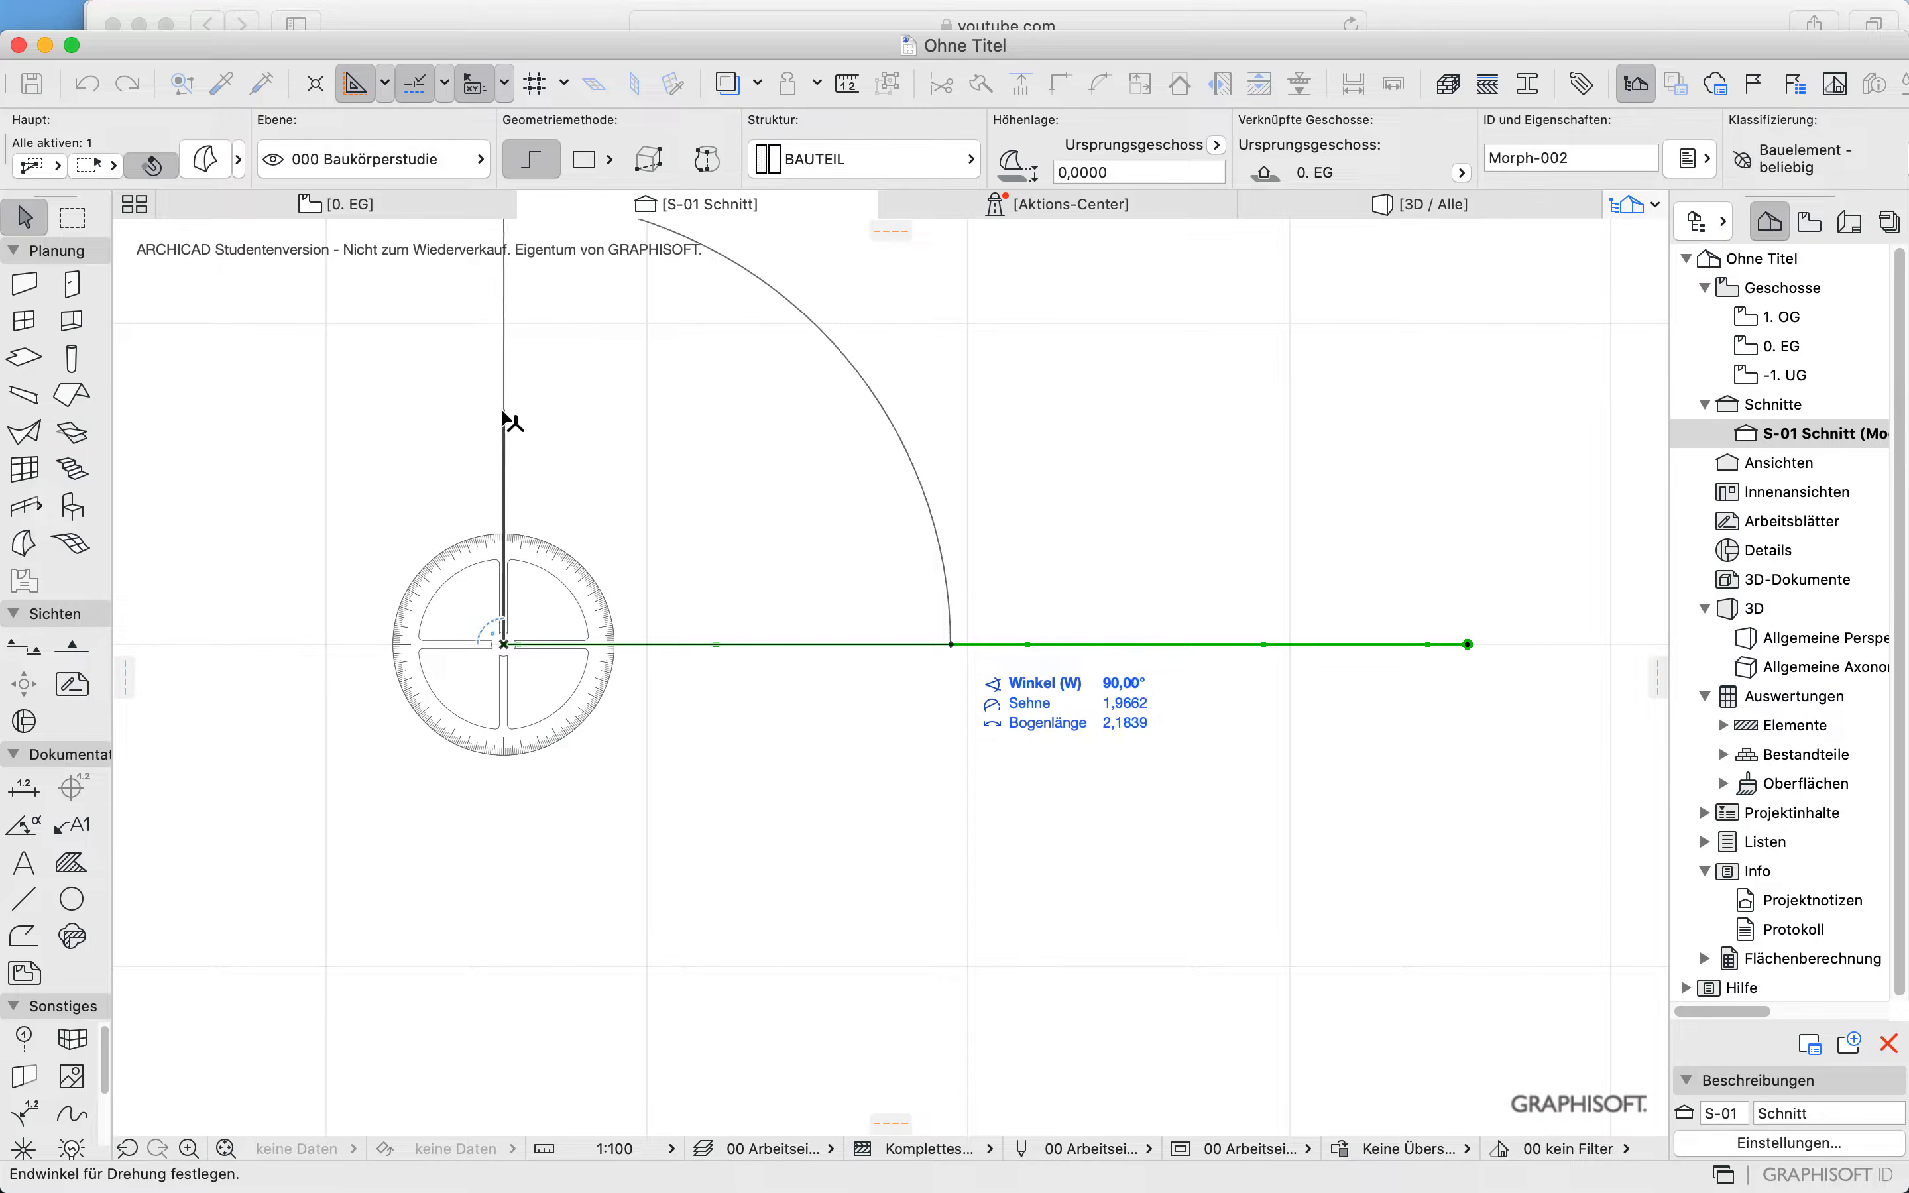
click(509, 420)
click(741, 771)
scroll(742, 772, down, 5)
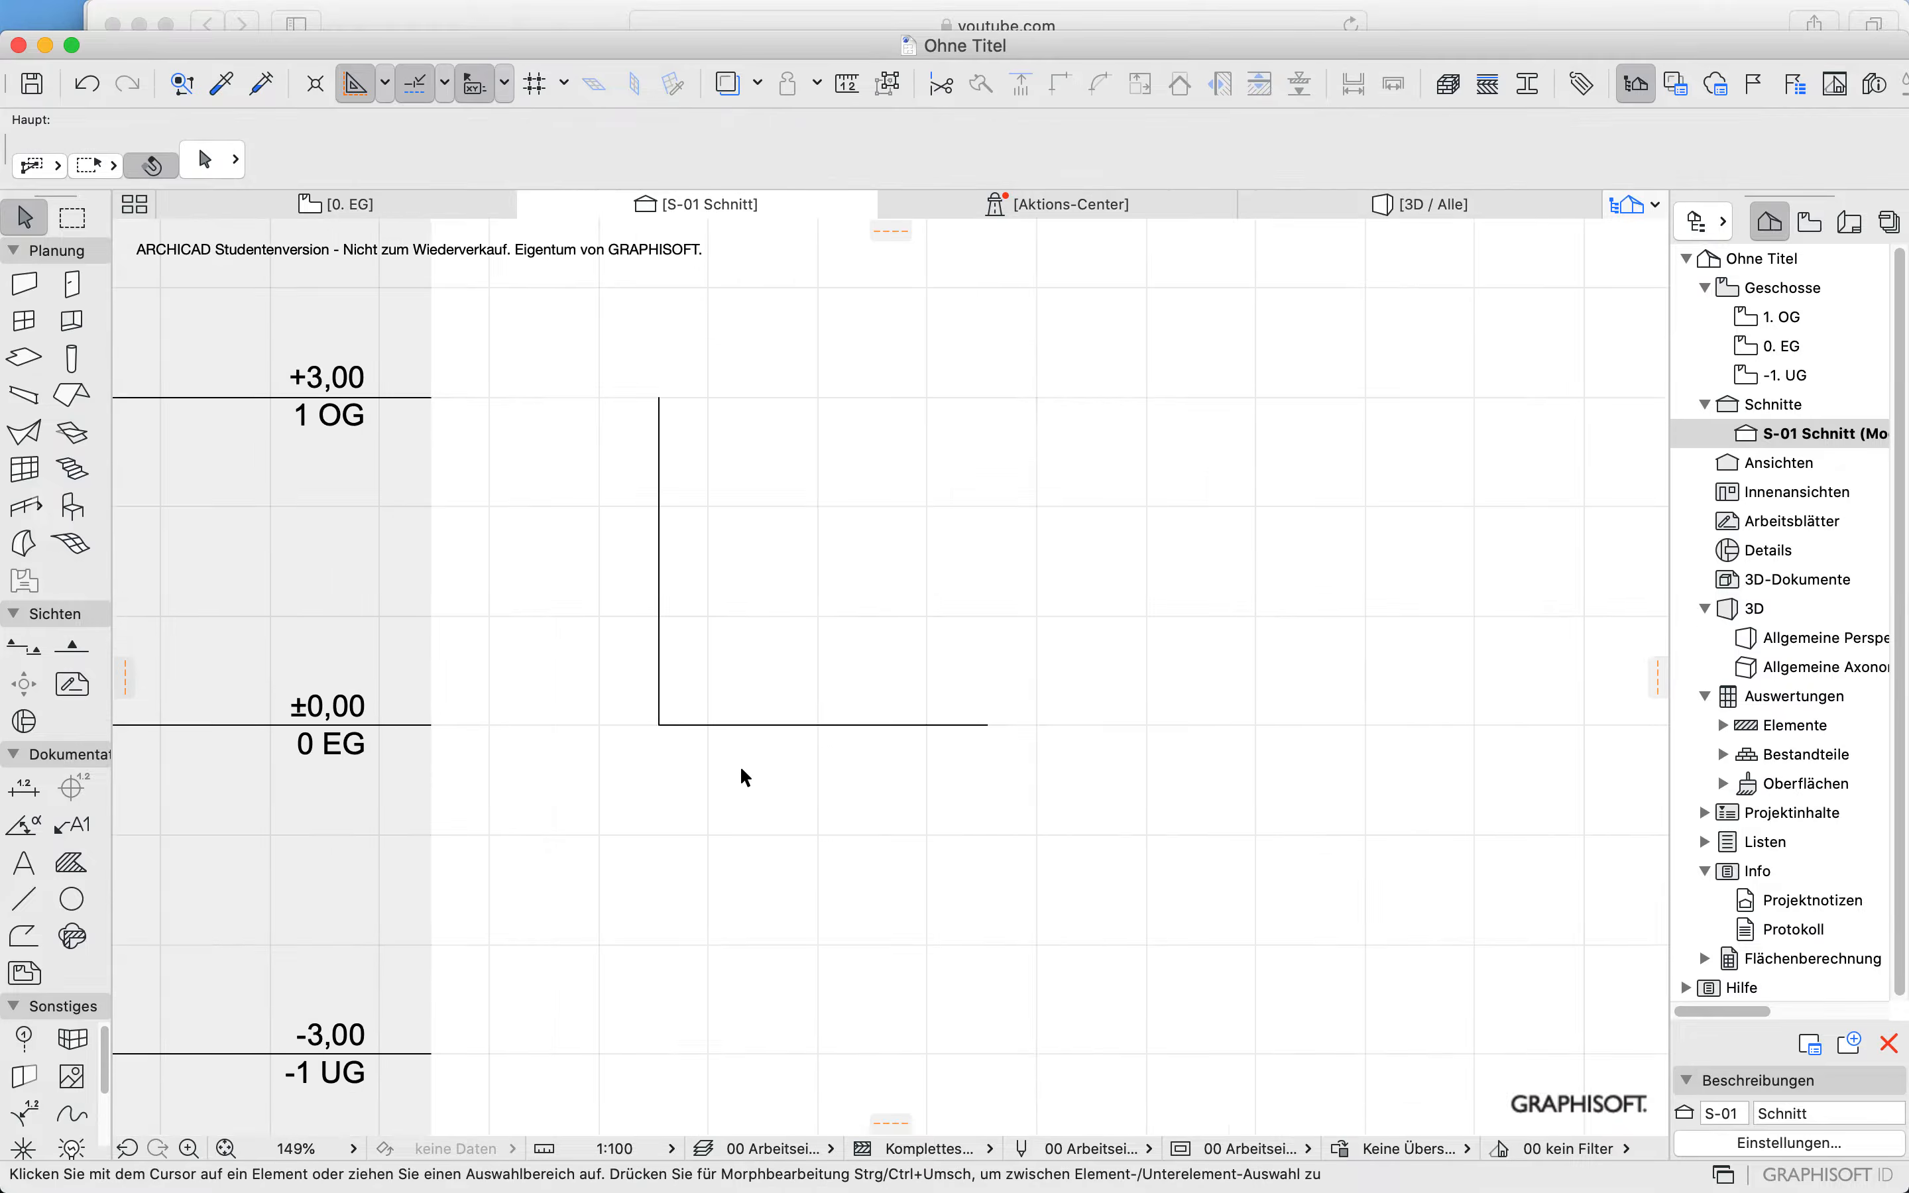
Step: Rotate the remaining flat morph curve of the upper spline 90° upright about its left end
click(711, 733)
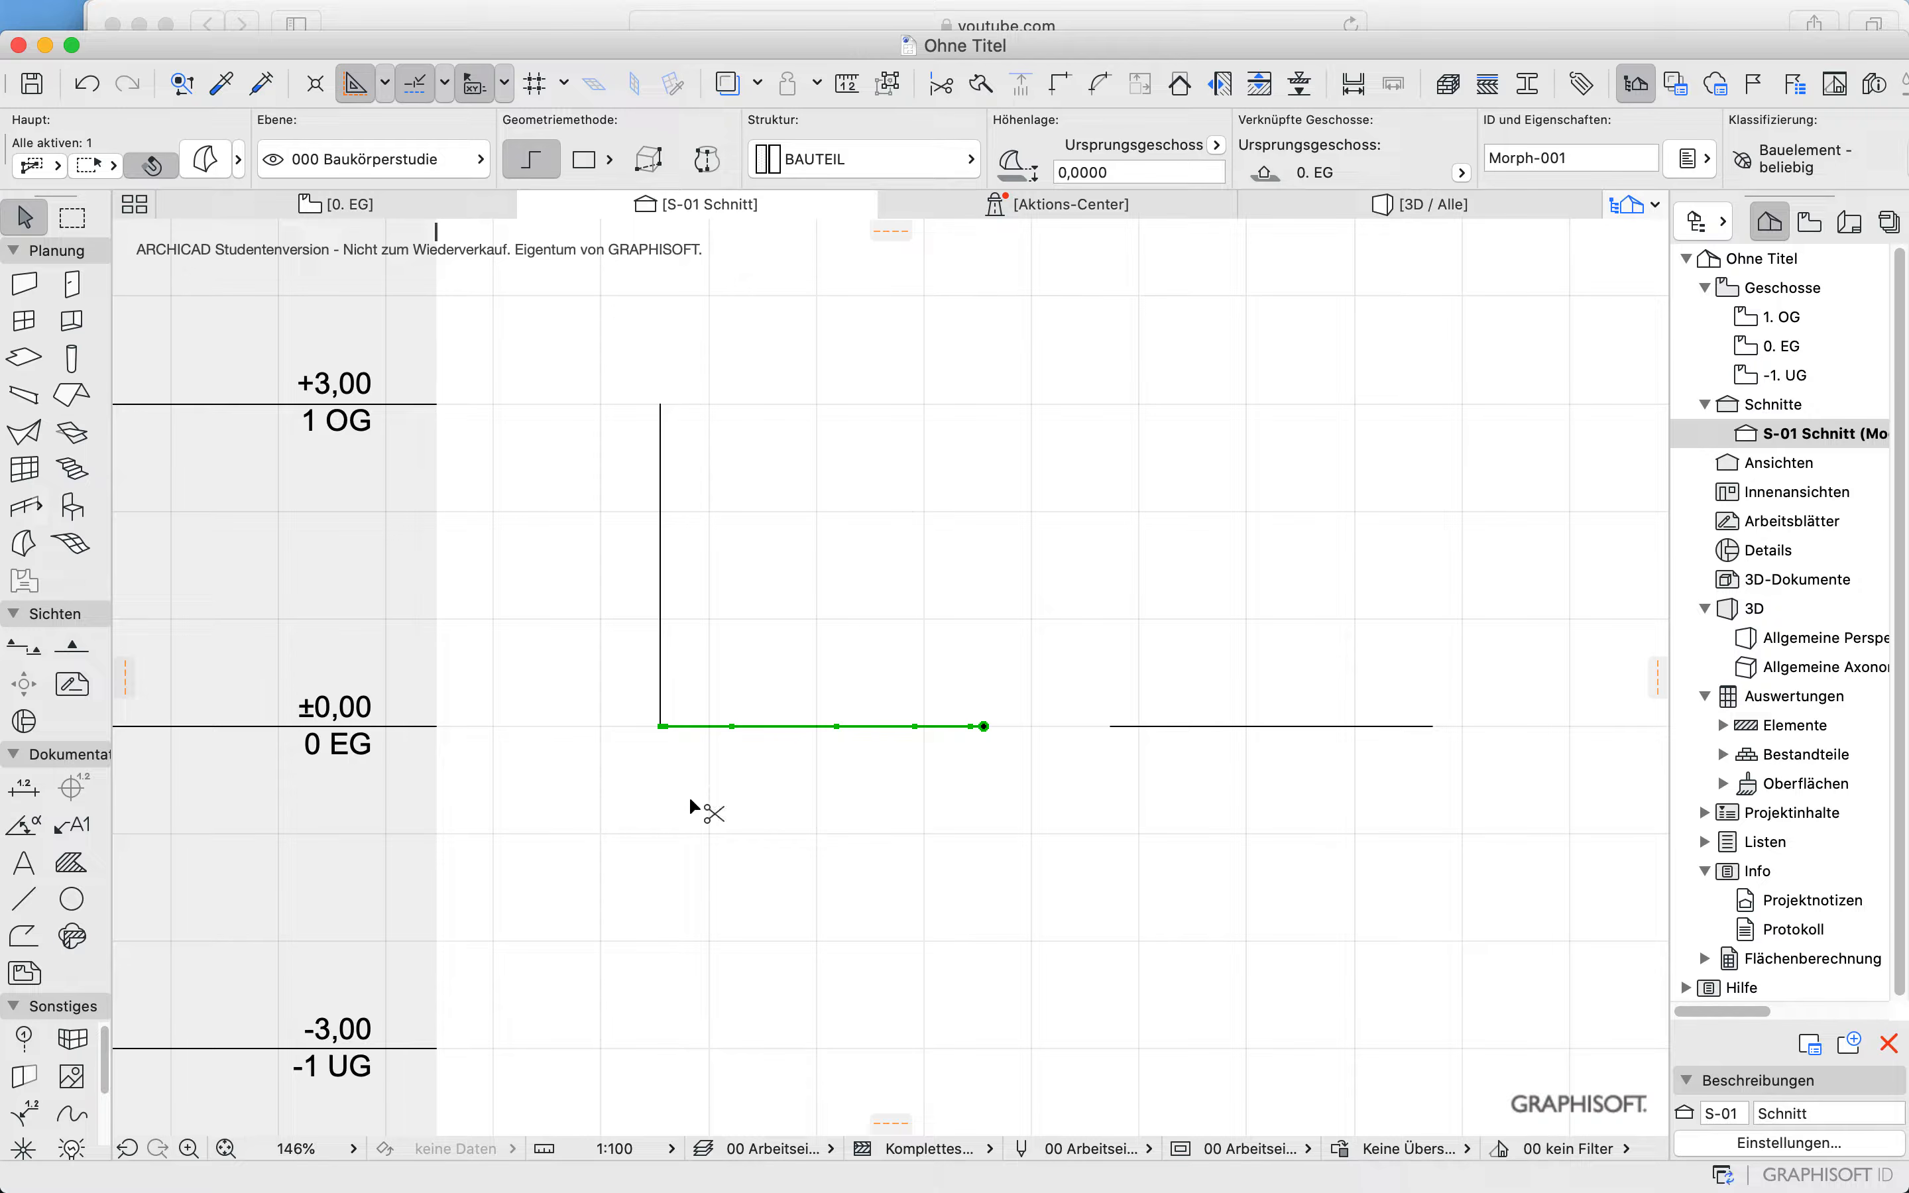
key(super+e)
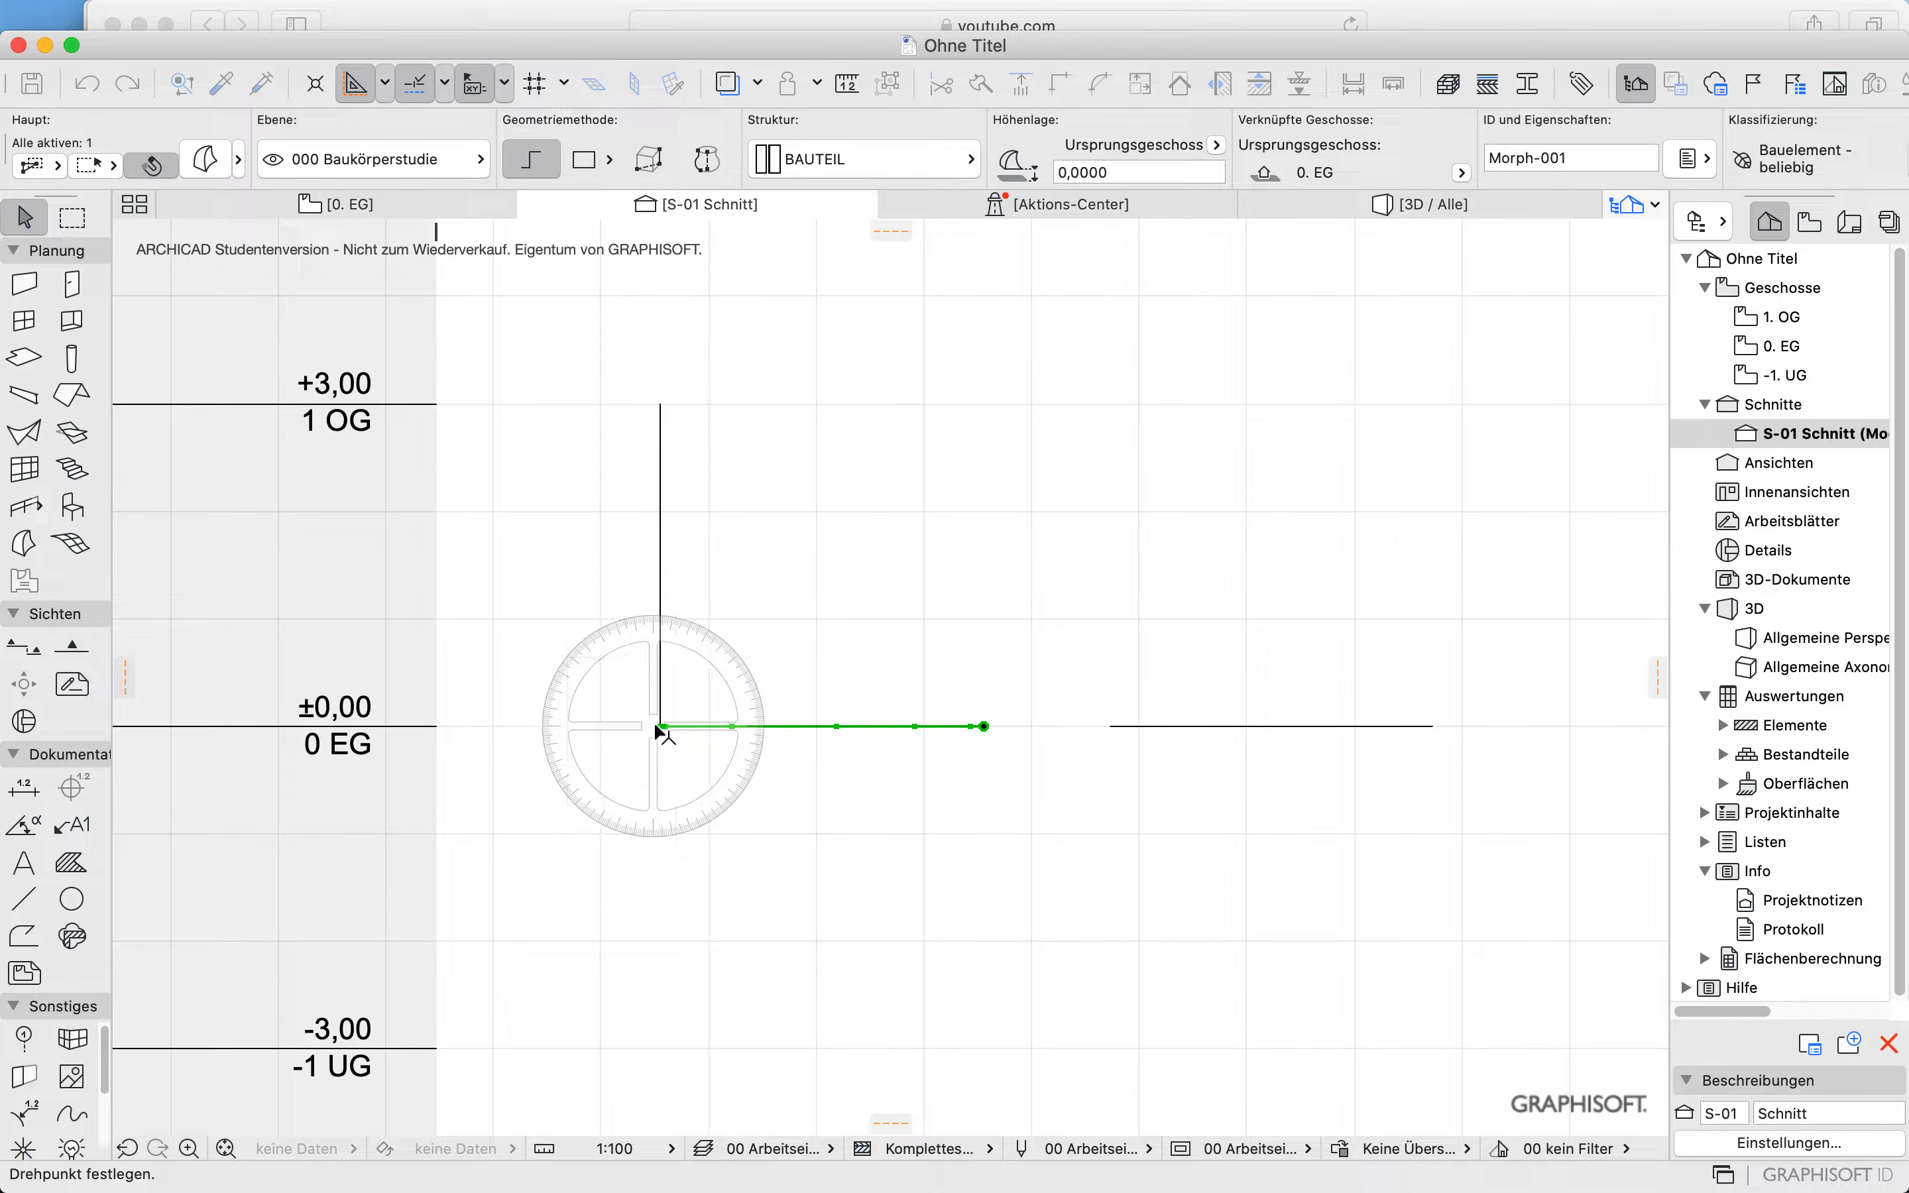
click(663, 726)
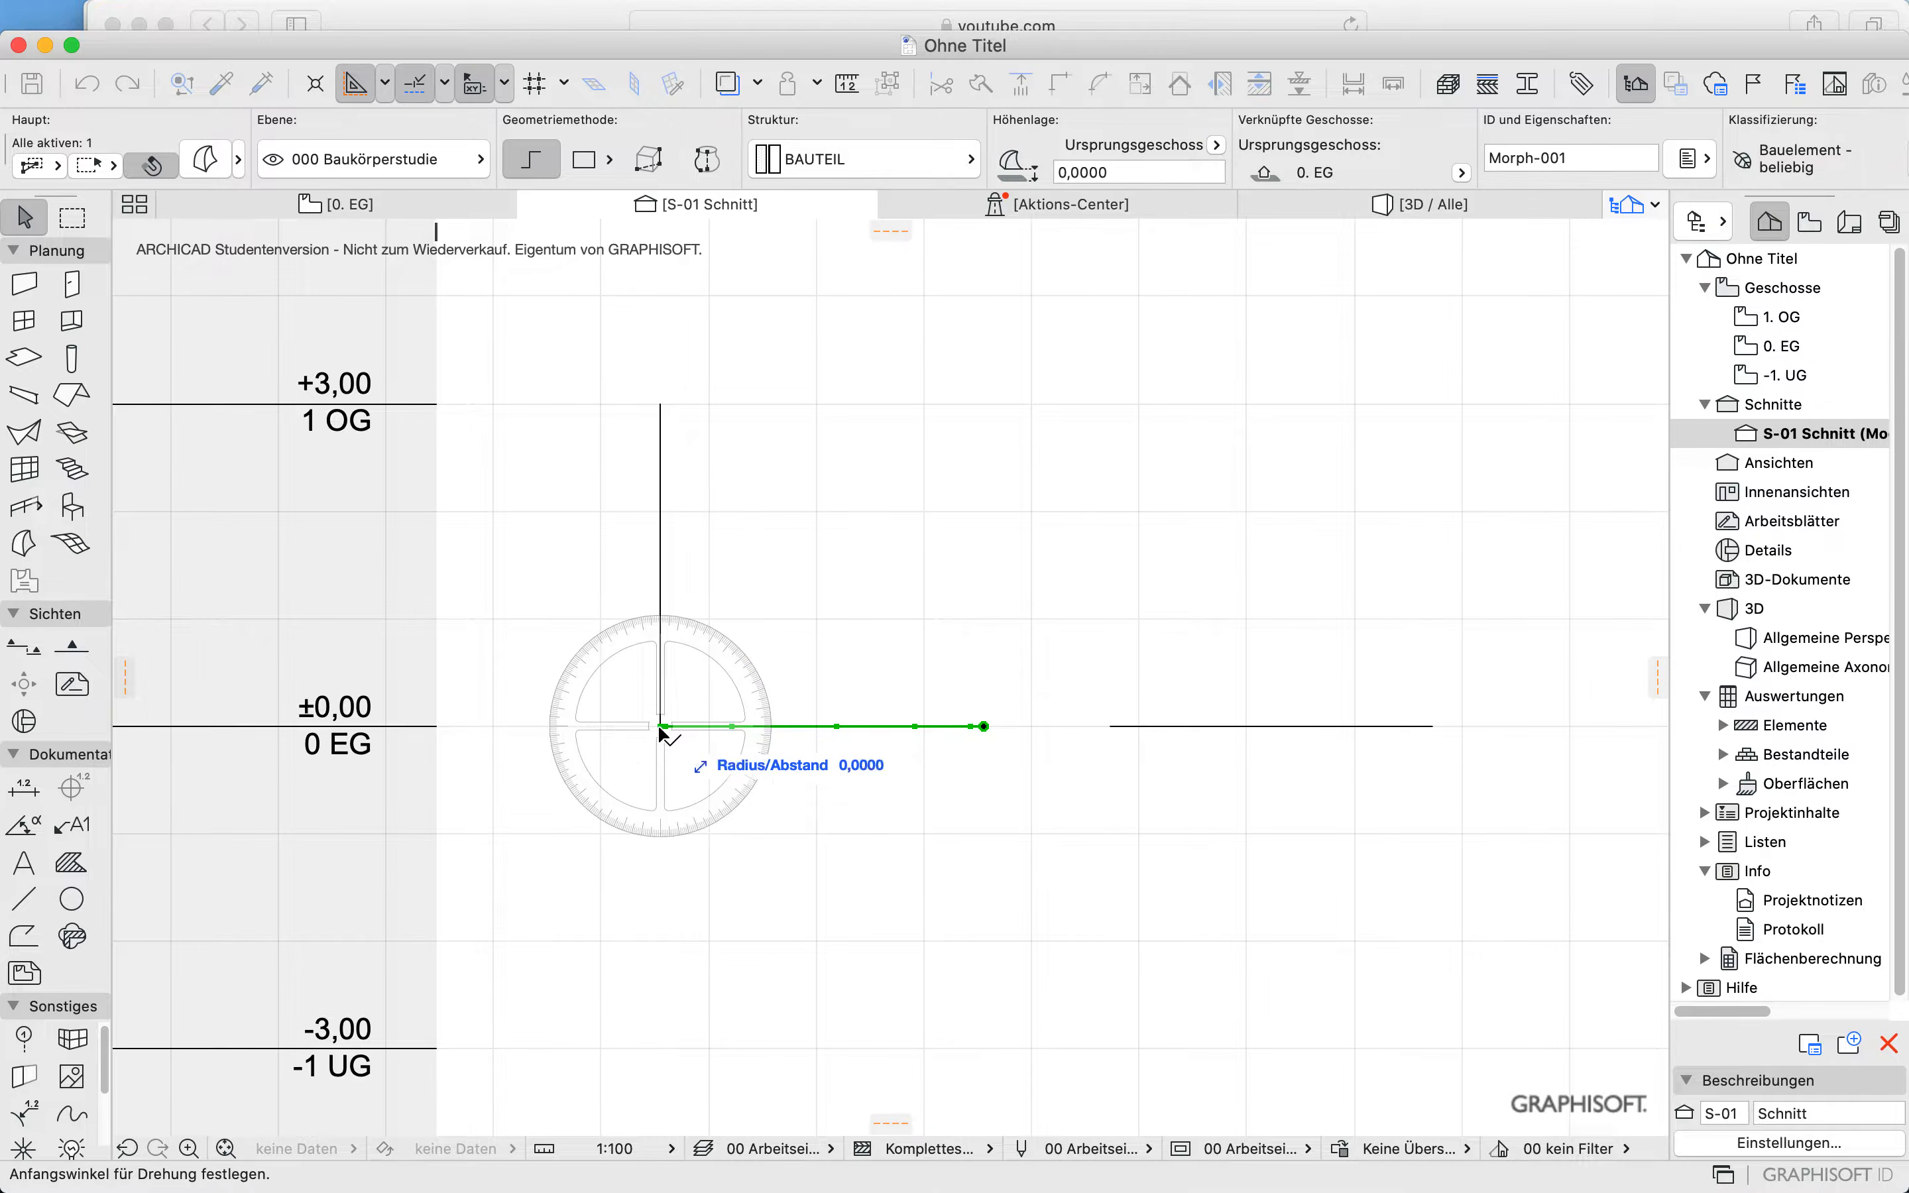
click(1058, 726)
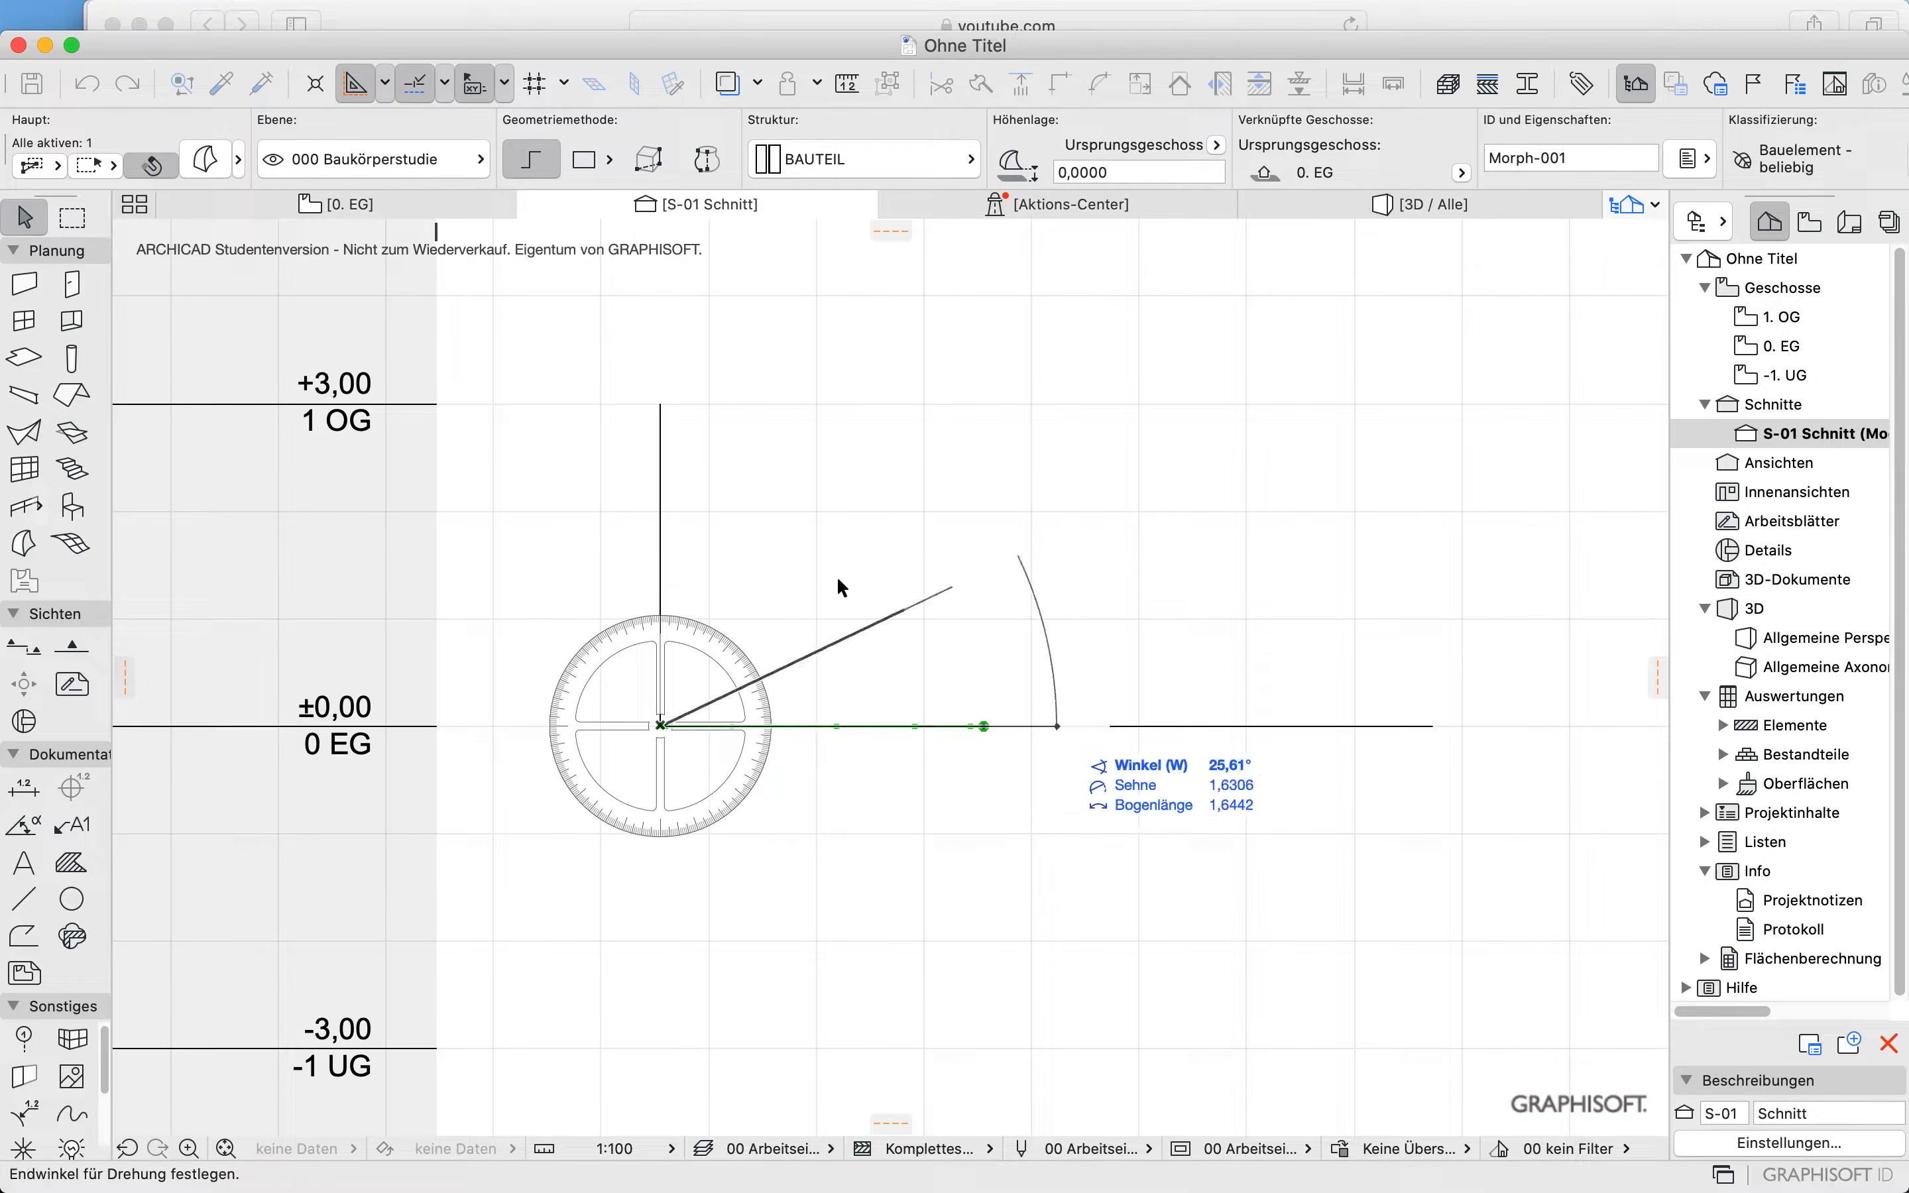
click(661, 527)
click(1008, 616)
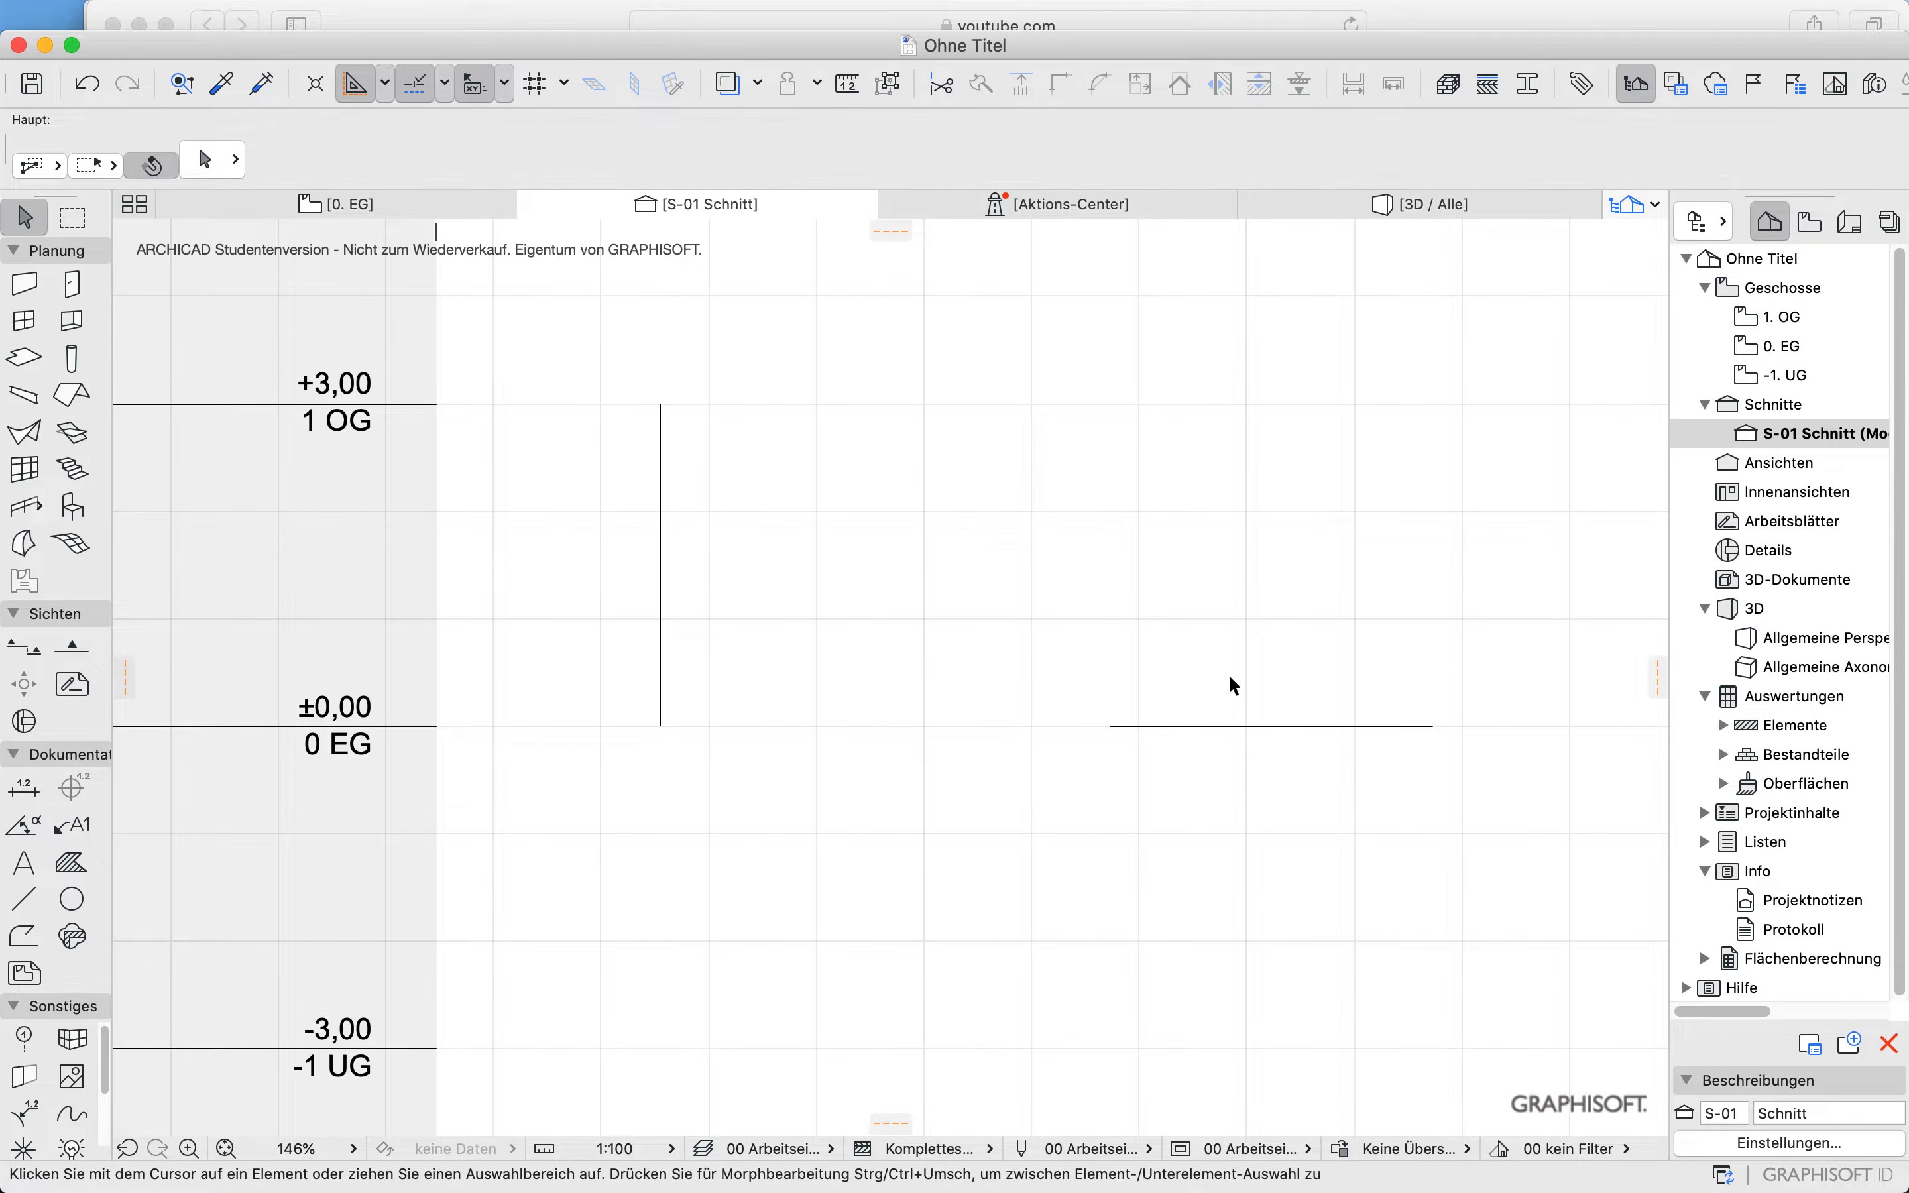
Step: Rotate one morph curve of the lower spline 90° upright about its left end in the section
drag(1253, 824, 1062, 683)
key(super+e)
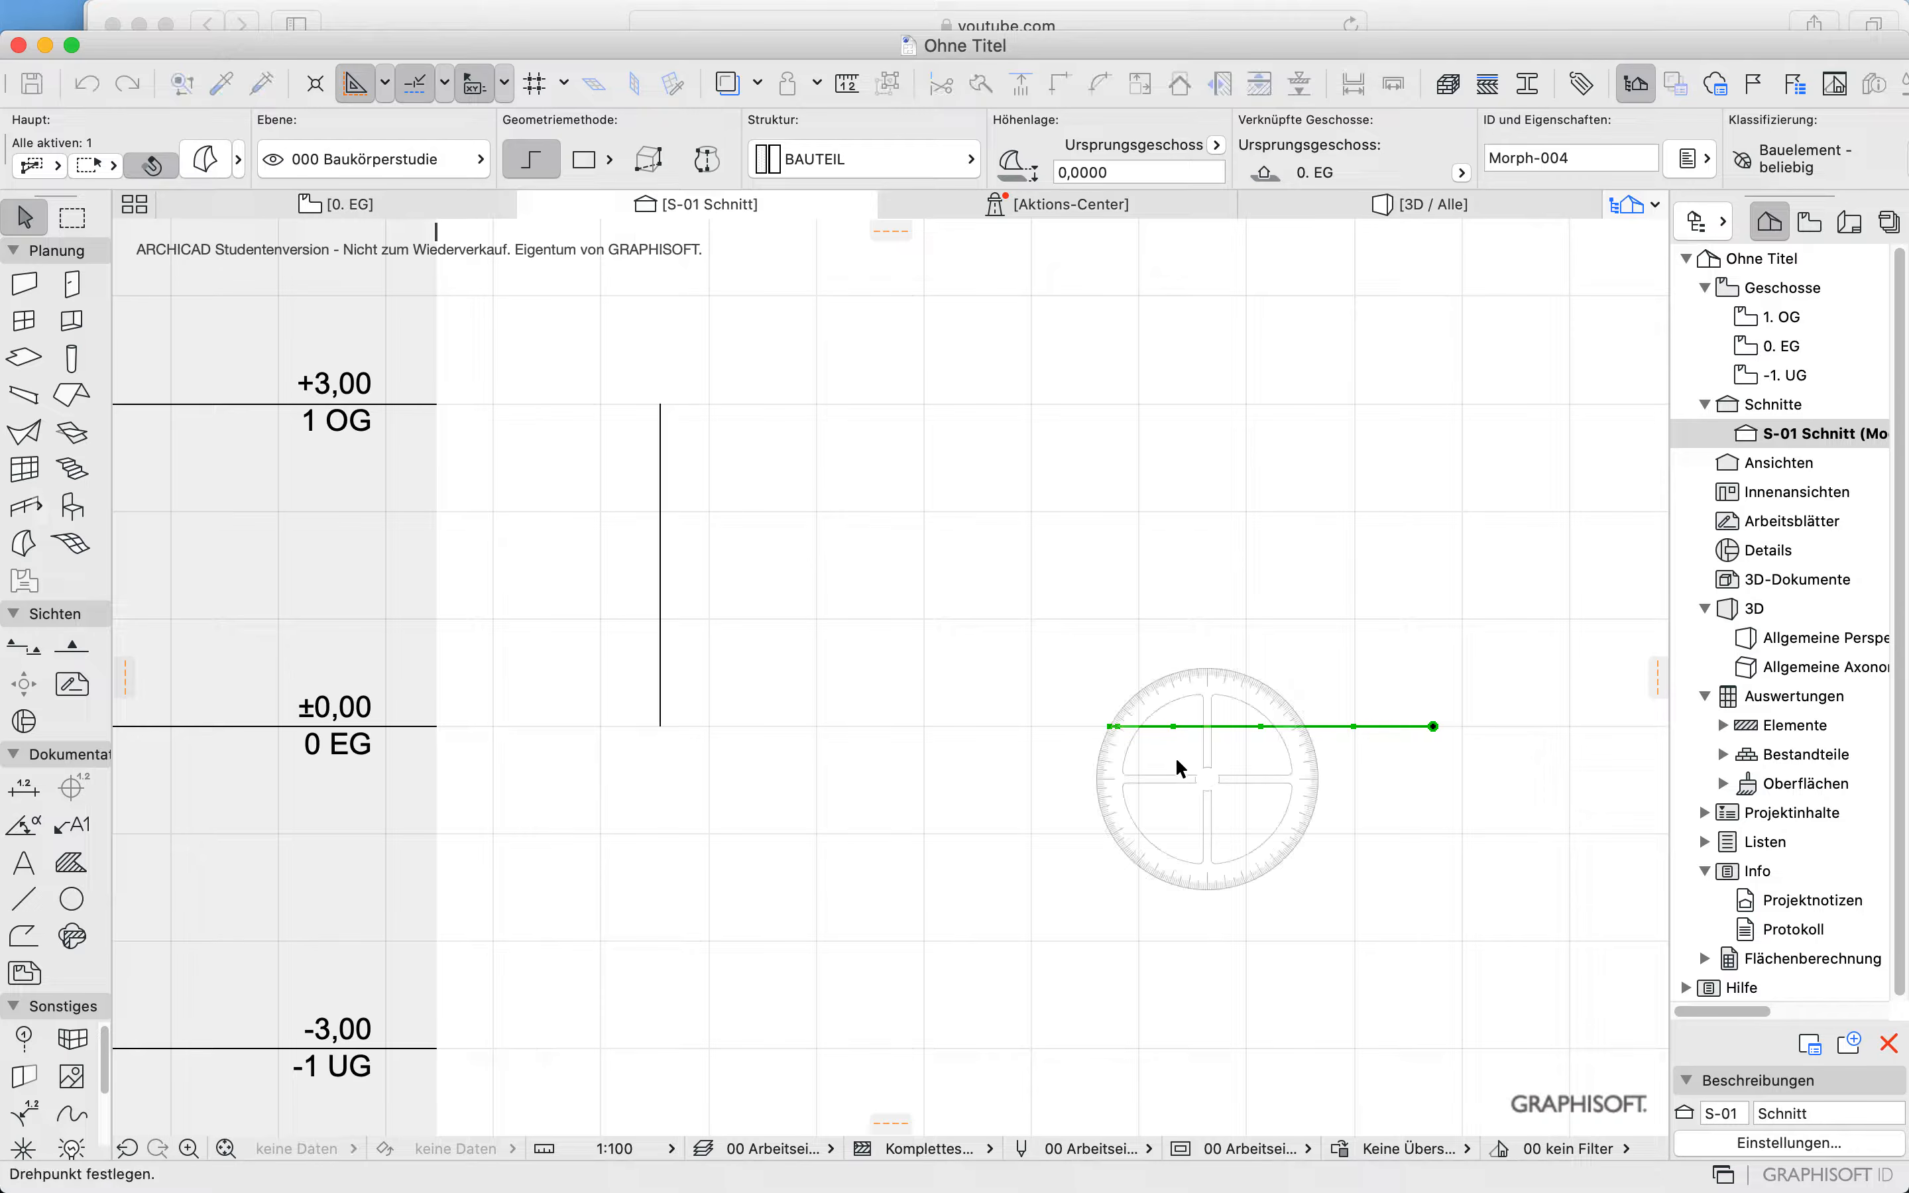
click(1111, 726)
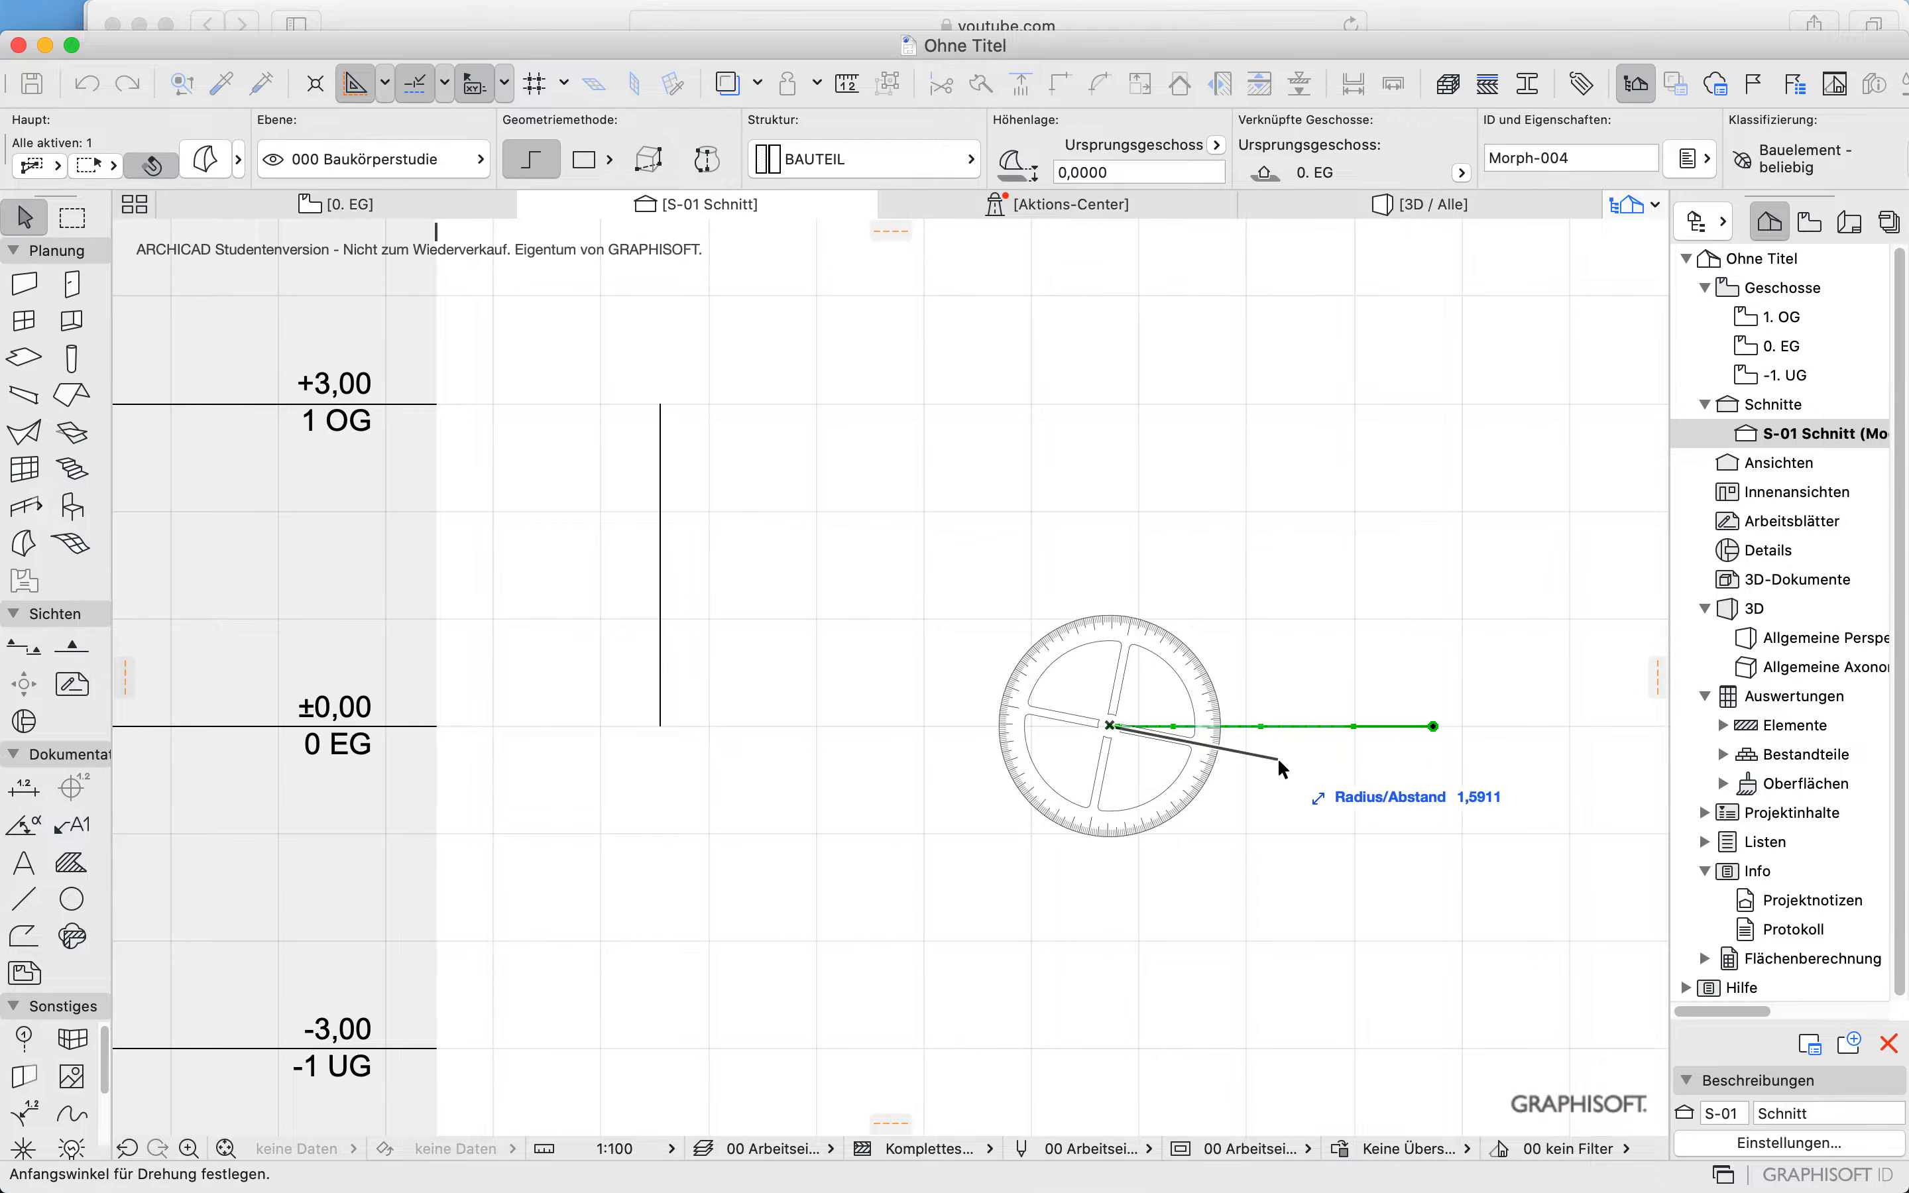
click(1295, 738)
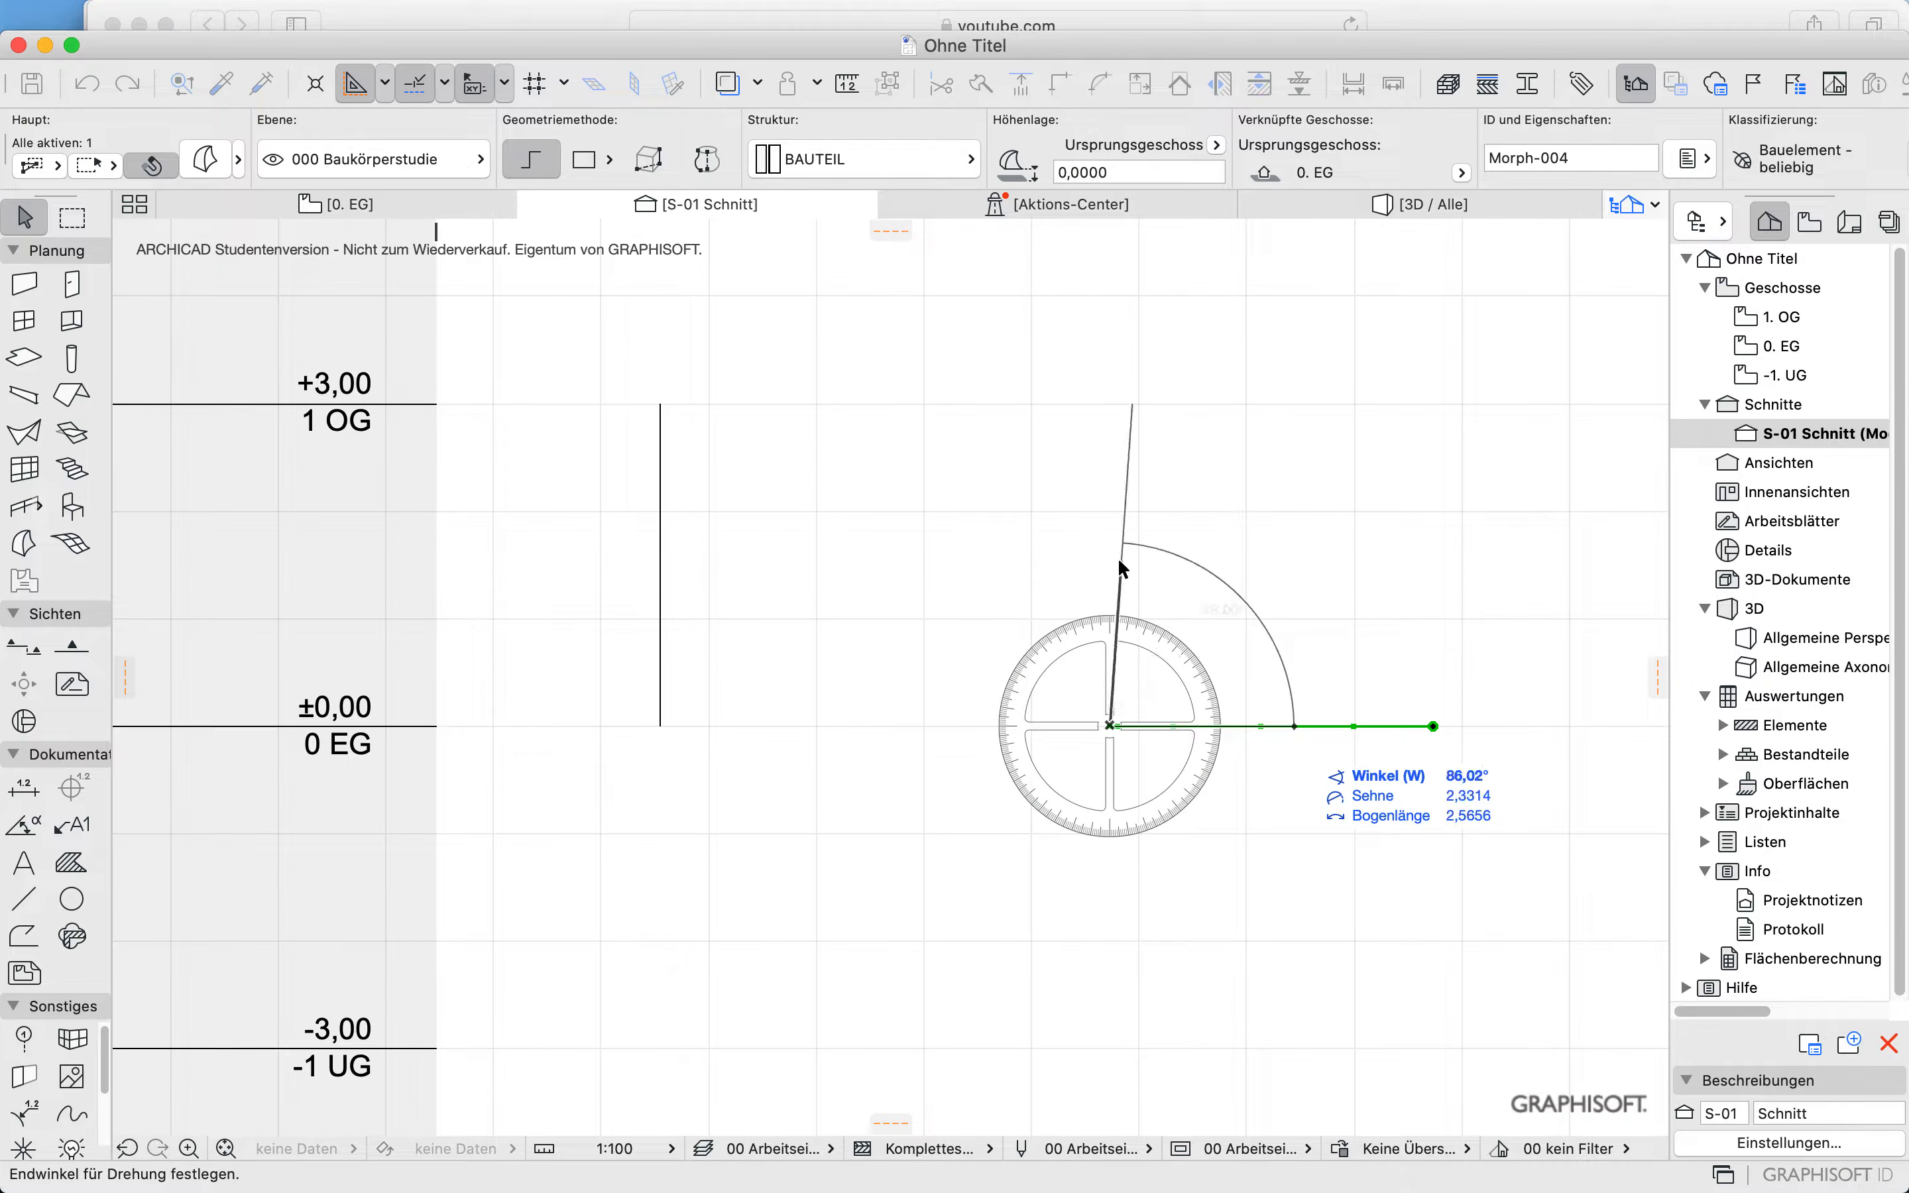
click(1112, 567)
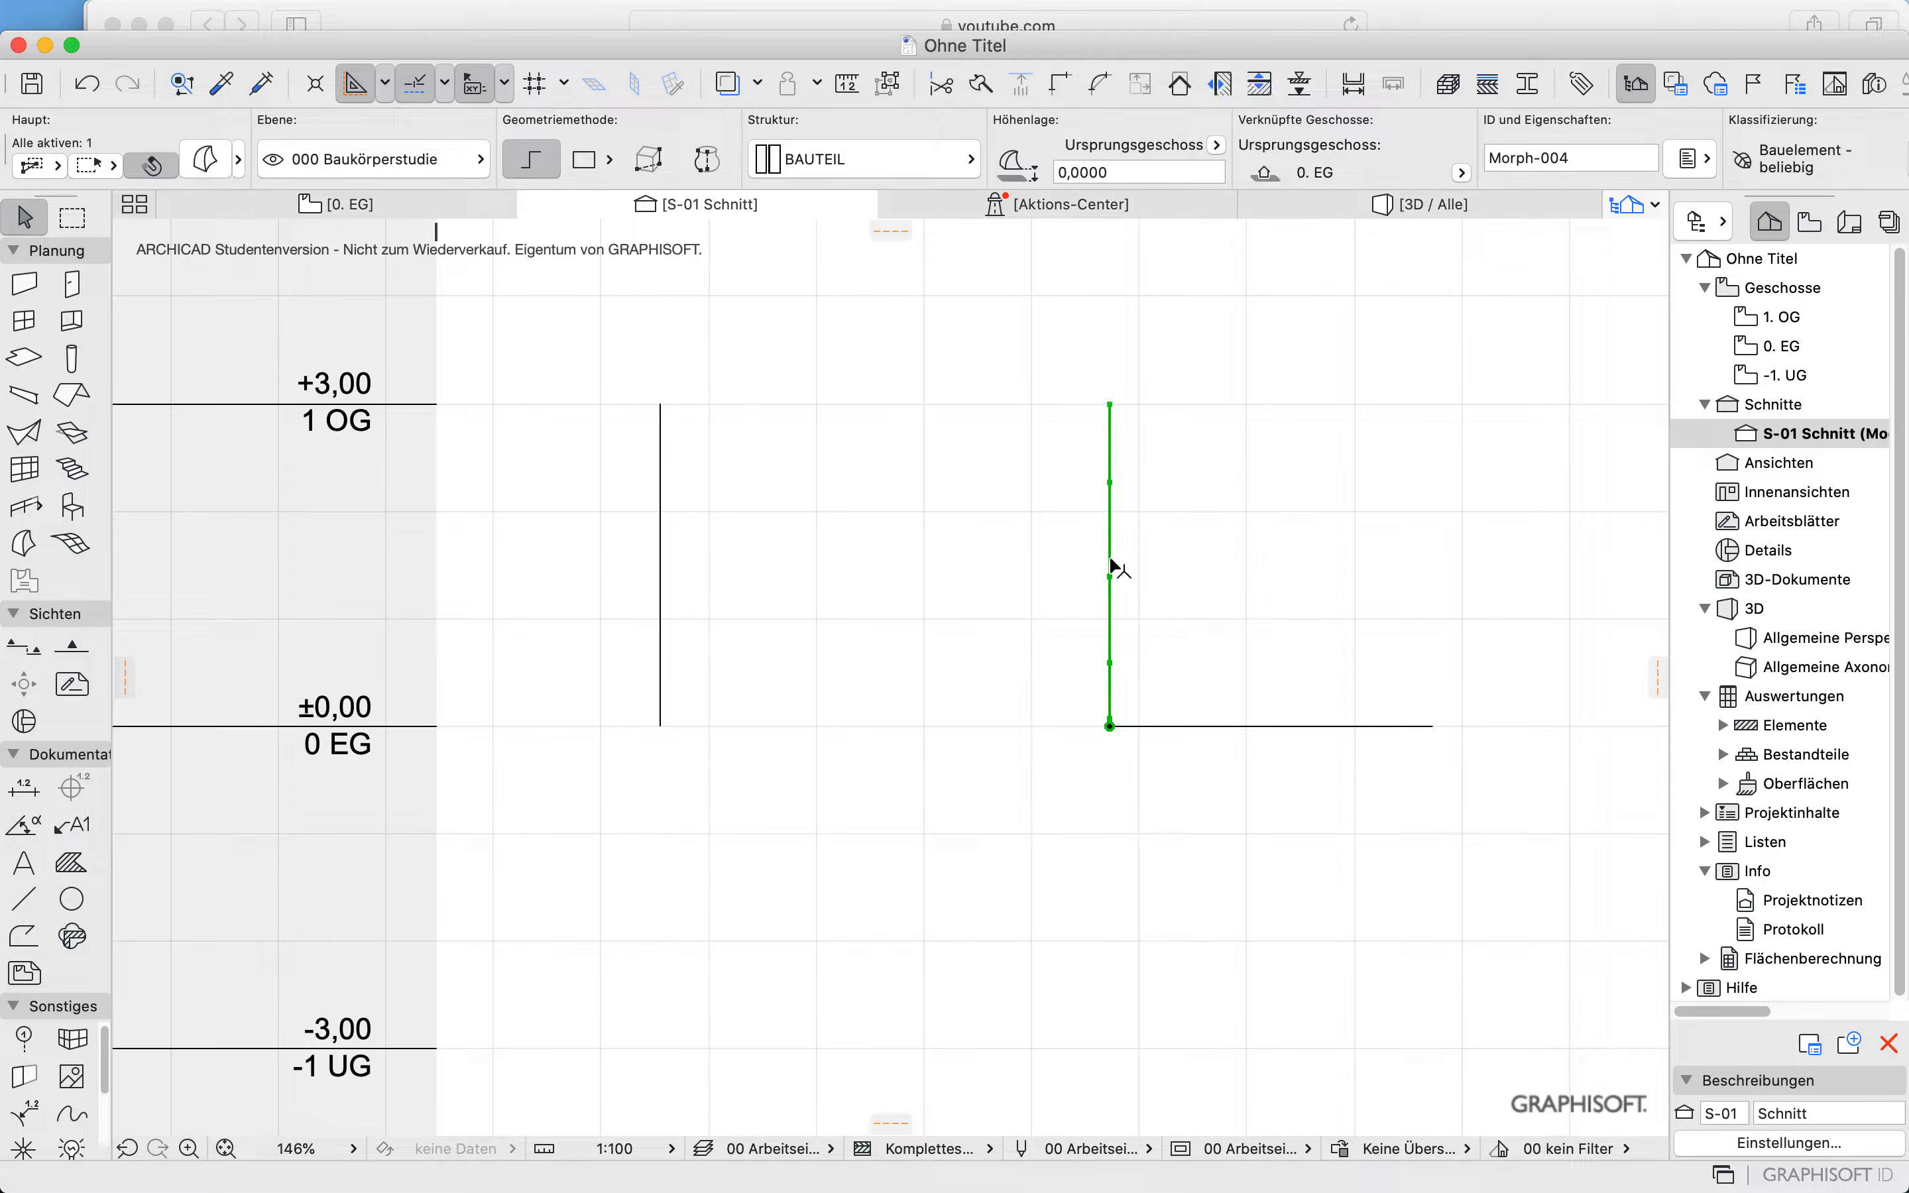
click(1191, 556)
Step: Examine the morph curves in the 3D perspective and delete all four of them
key(F3)
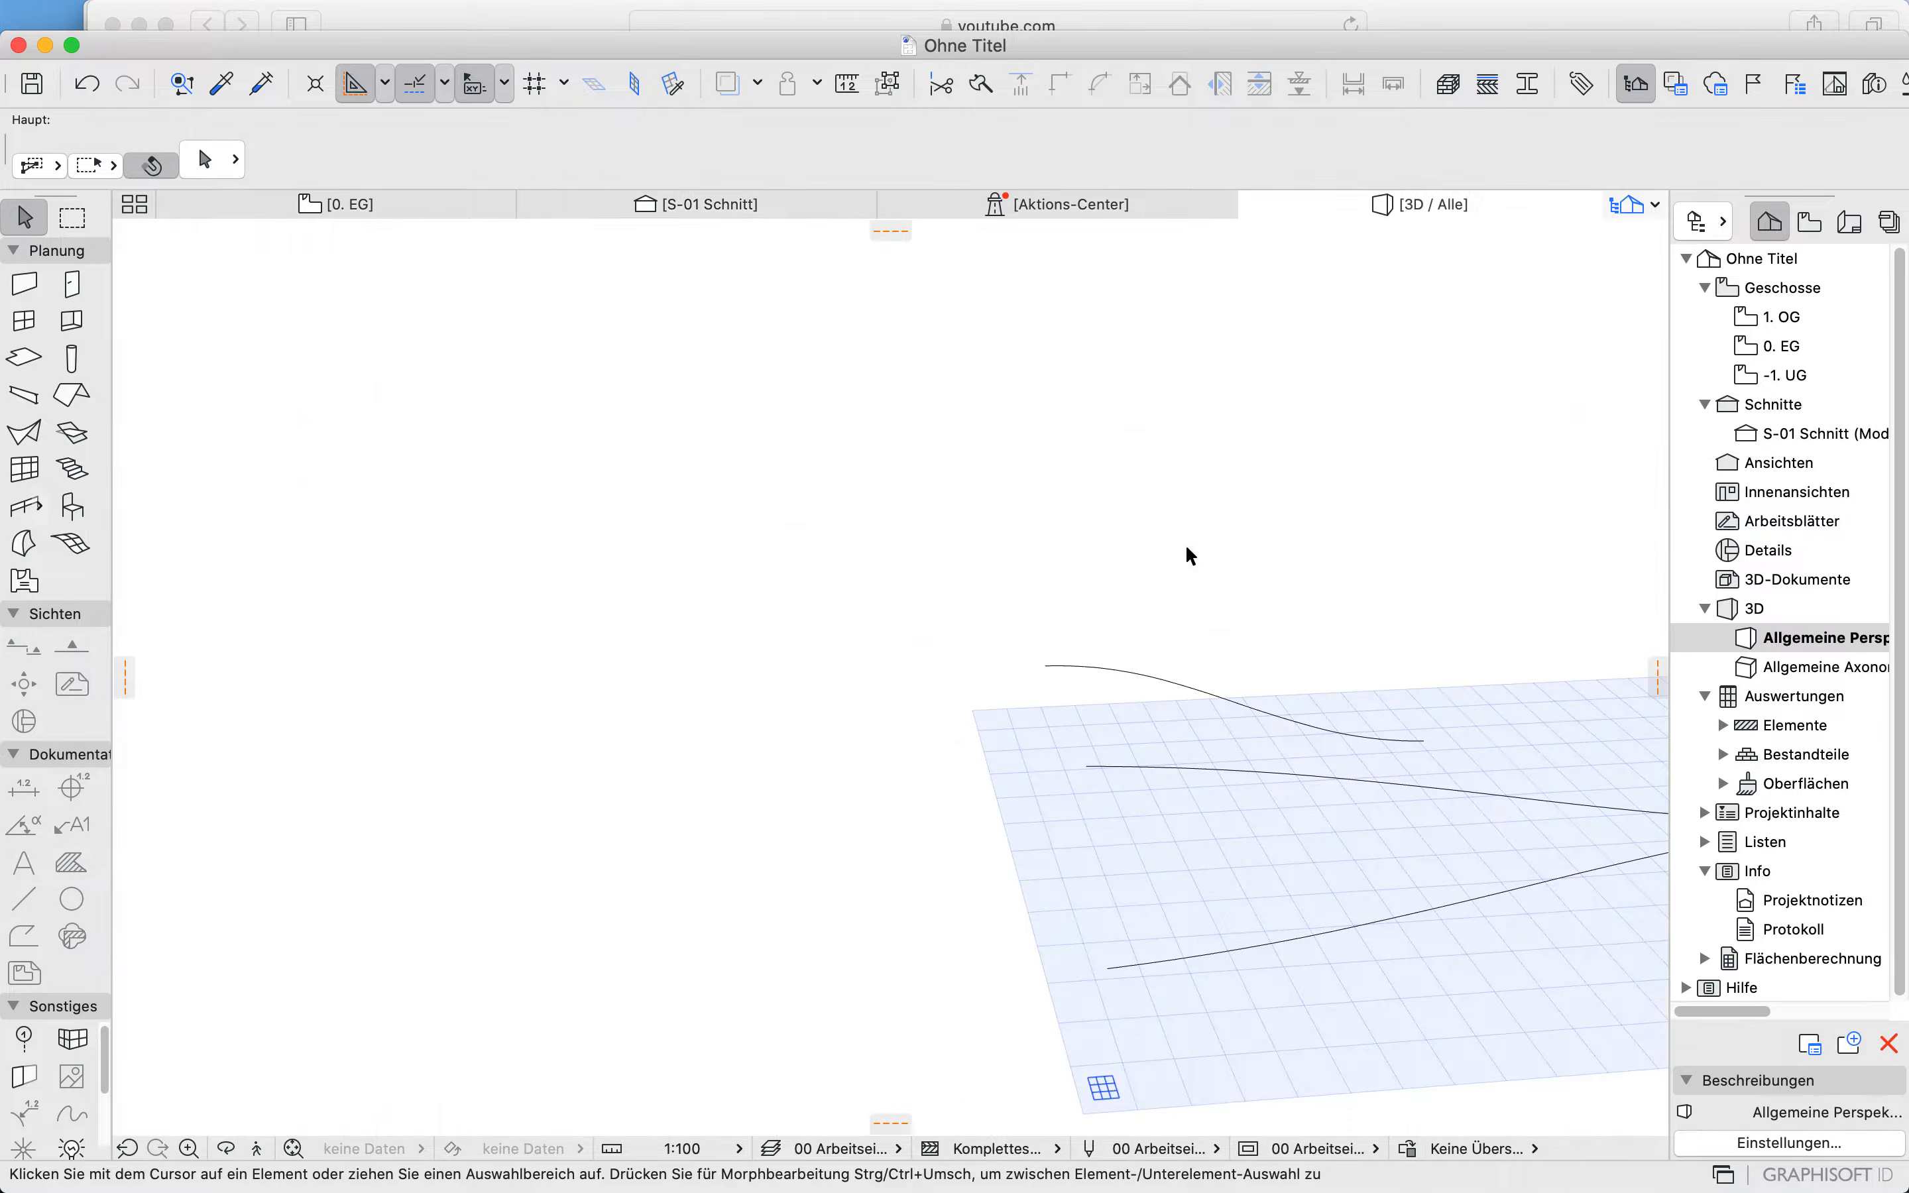
shift+middle_drag(1108, 796, 1350, 817)
click(1350, 820)
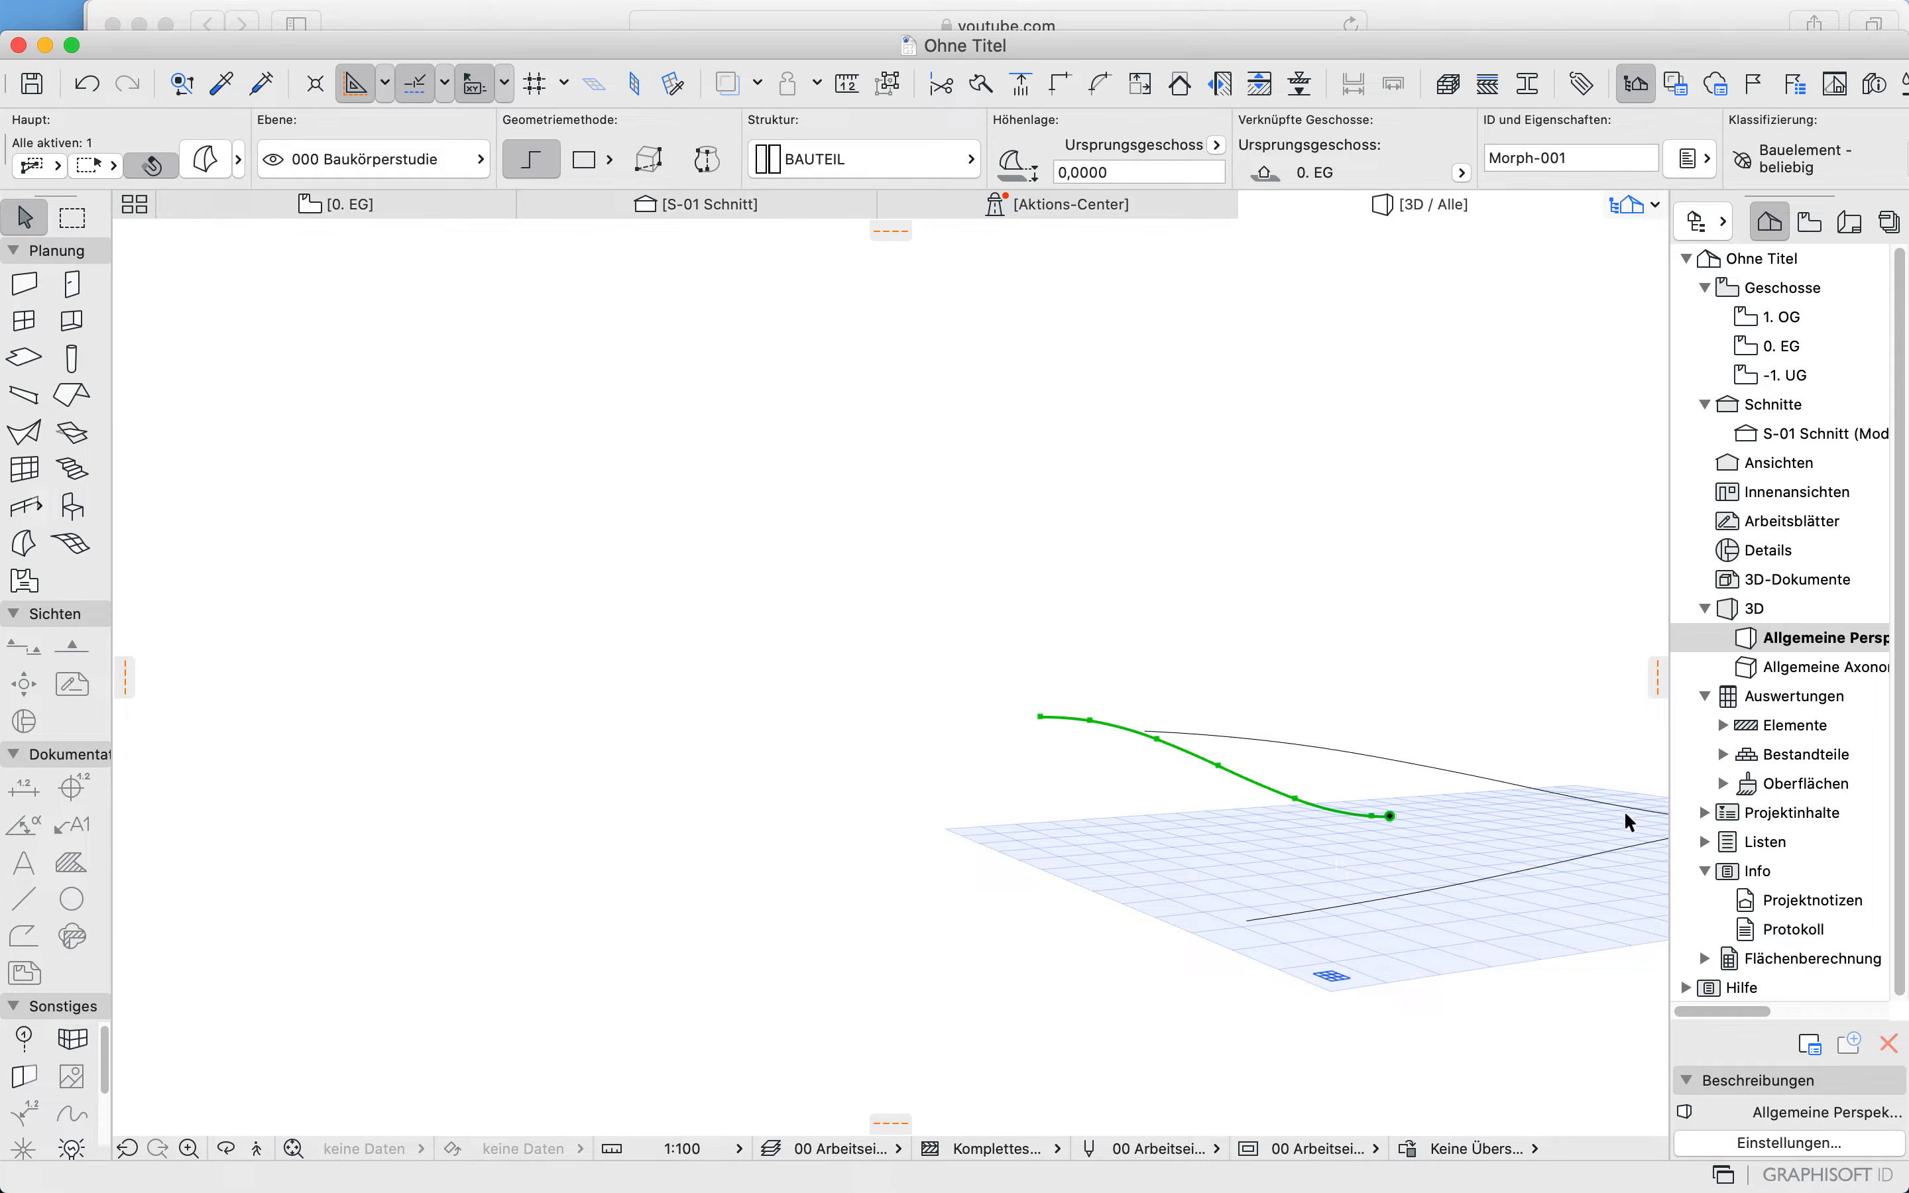
click(1601, 807)
shift+middle_drag(1136, 858, 961, 831)
click(940, 788)
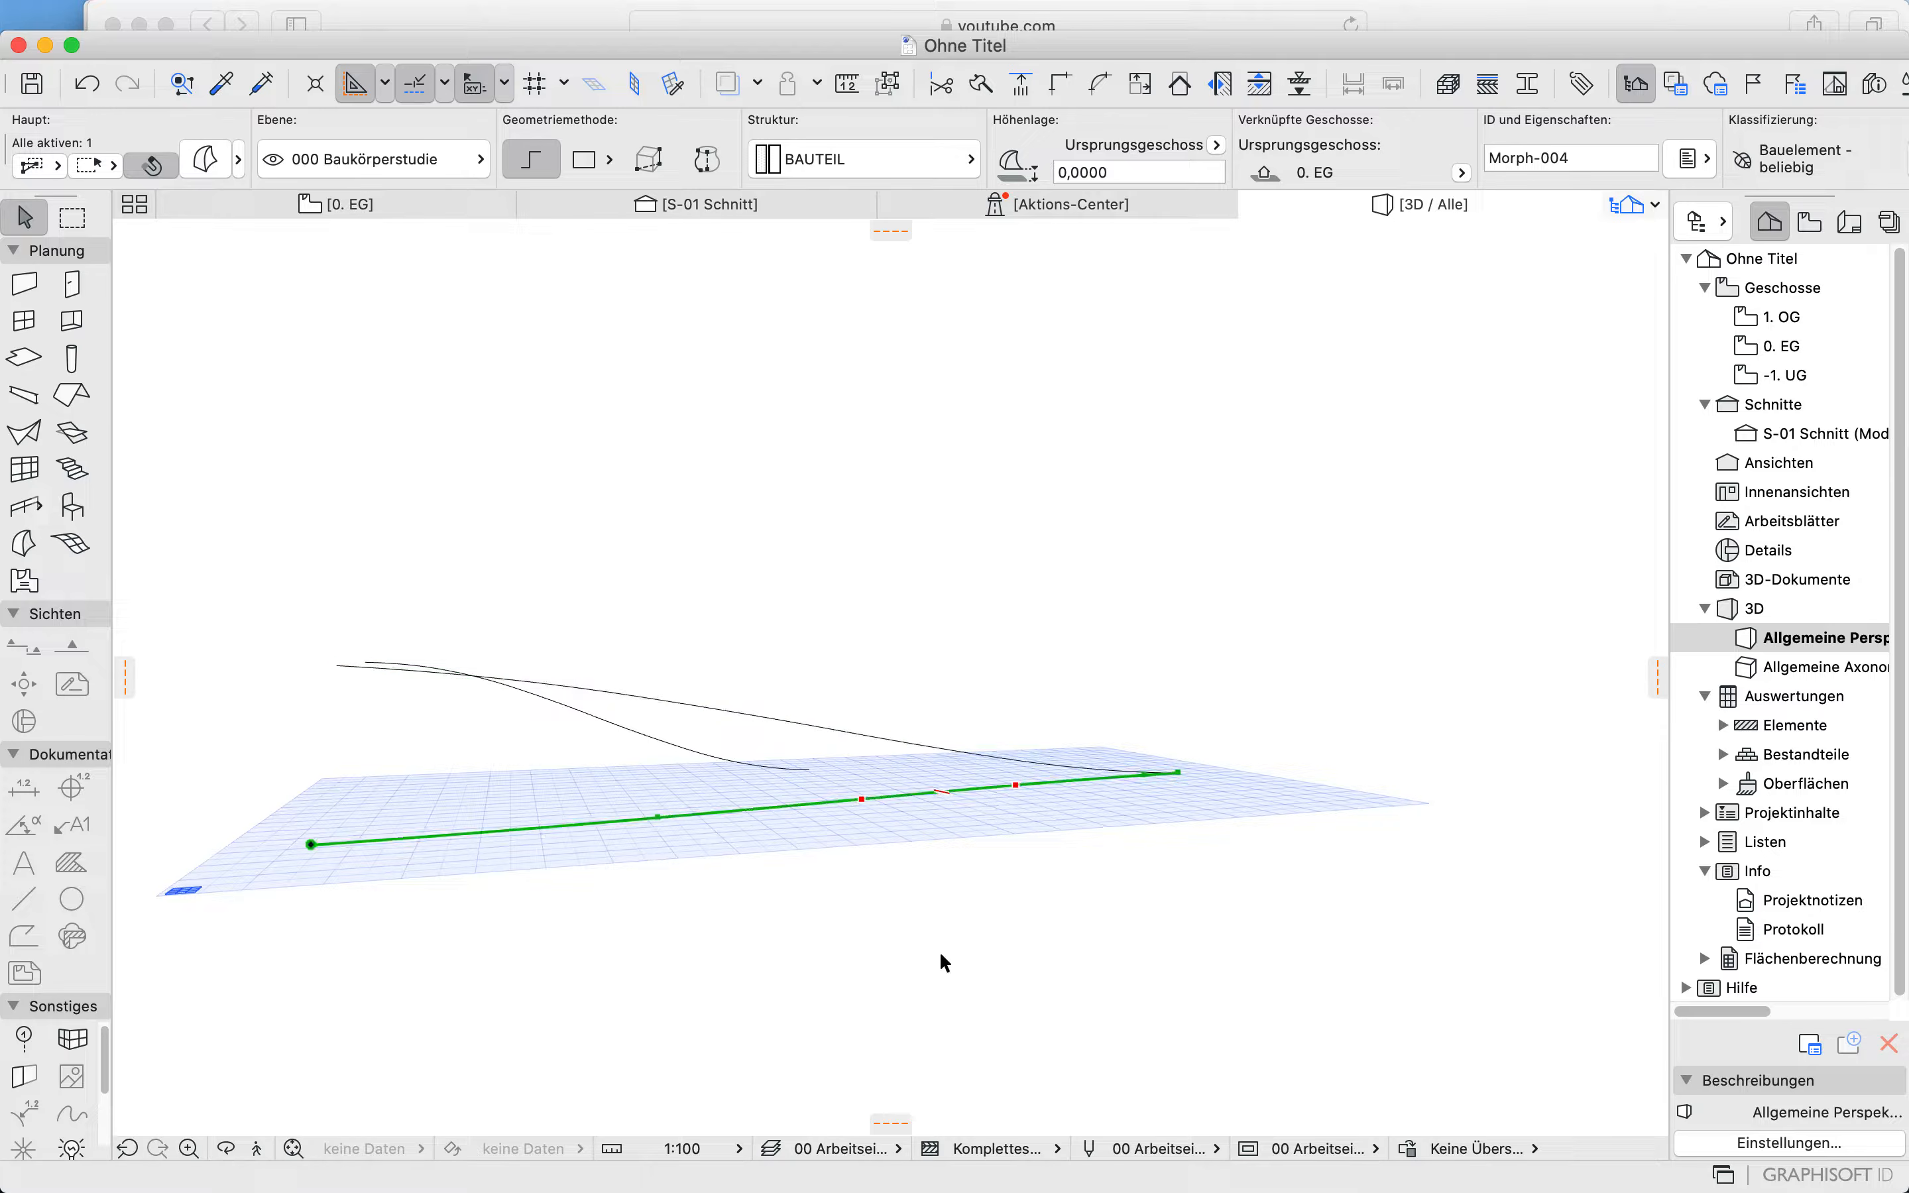
drag(332, 796, 571, 621)
key(Delete)
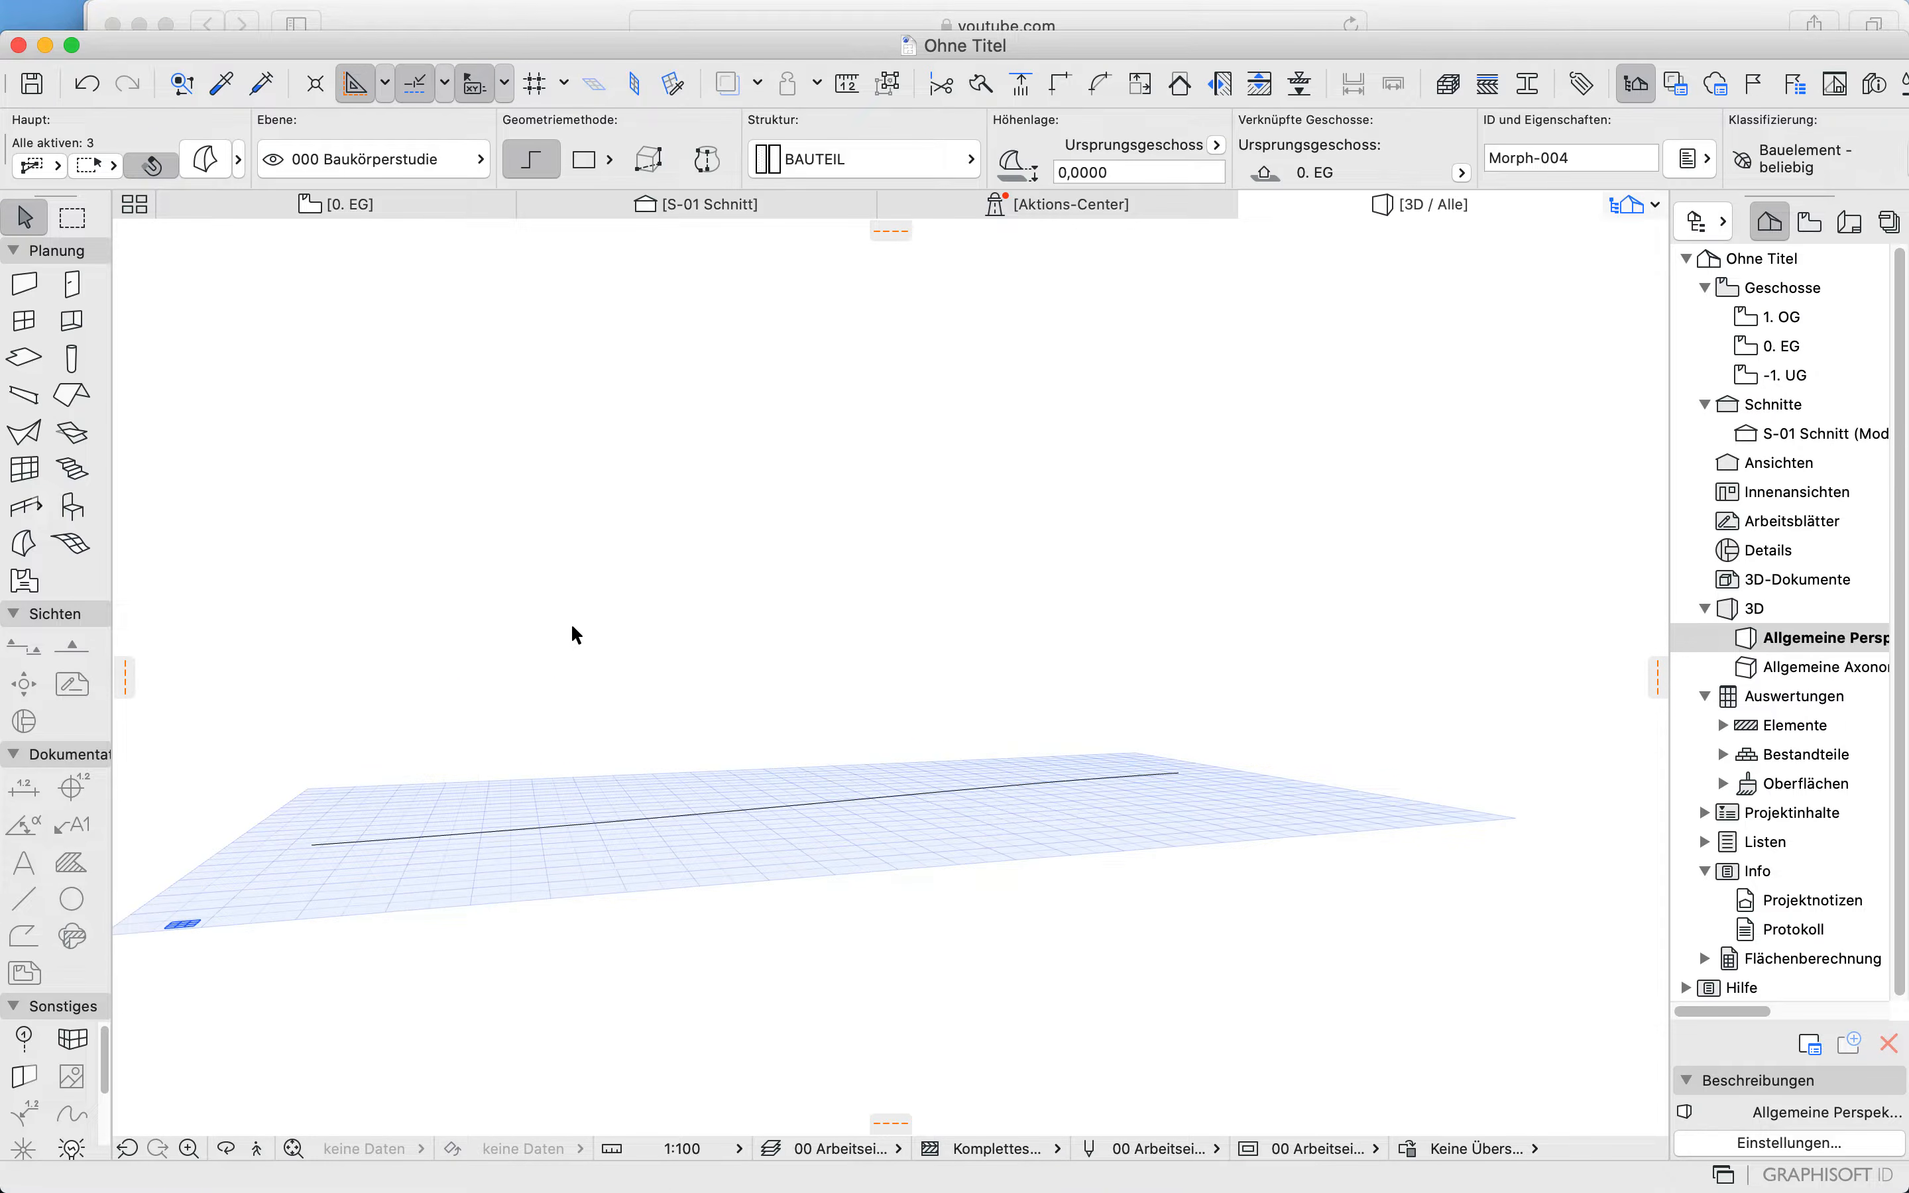
click(626, 824)
key(Delete)
Step: Return to the 0. EG floor plan and move the upper spline's short piece slightly left, away from its vertical dividing line
click(374, 201)
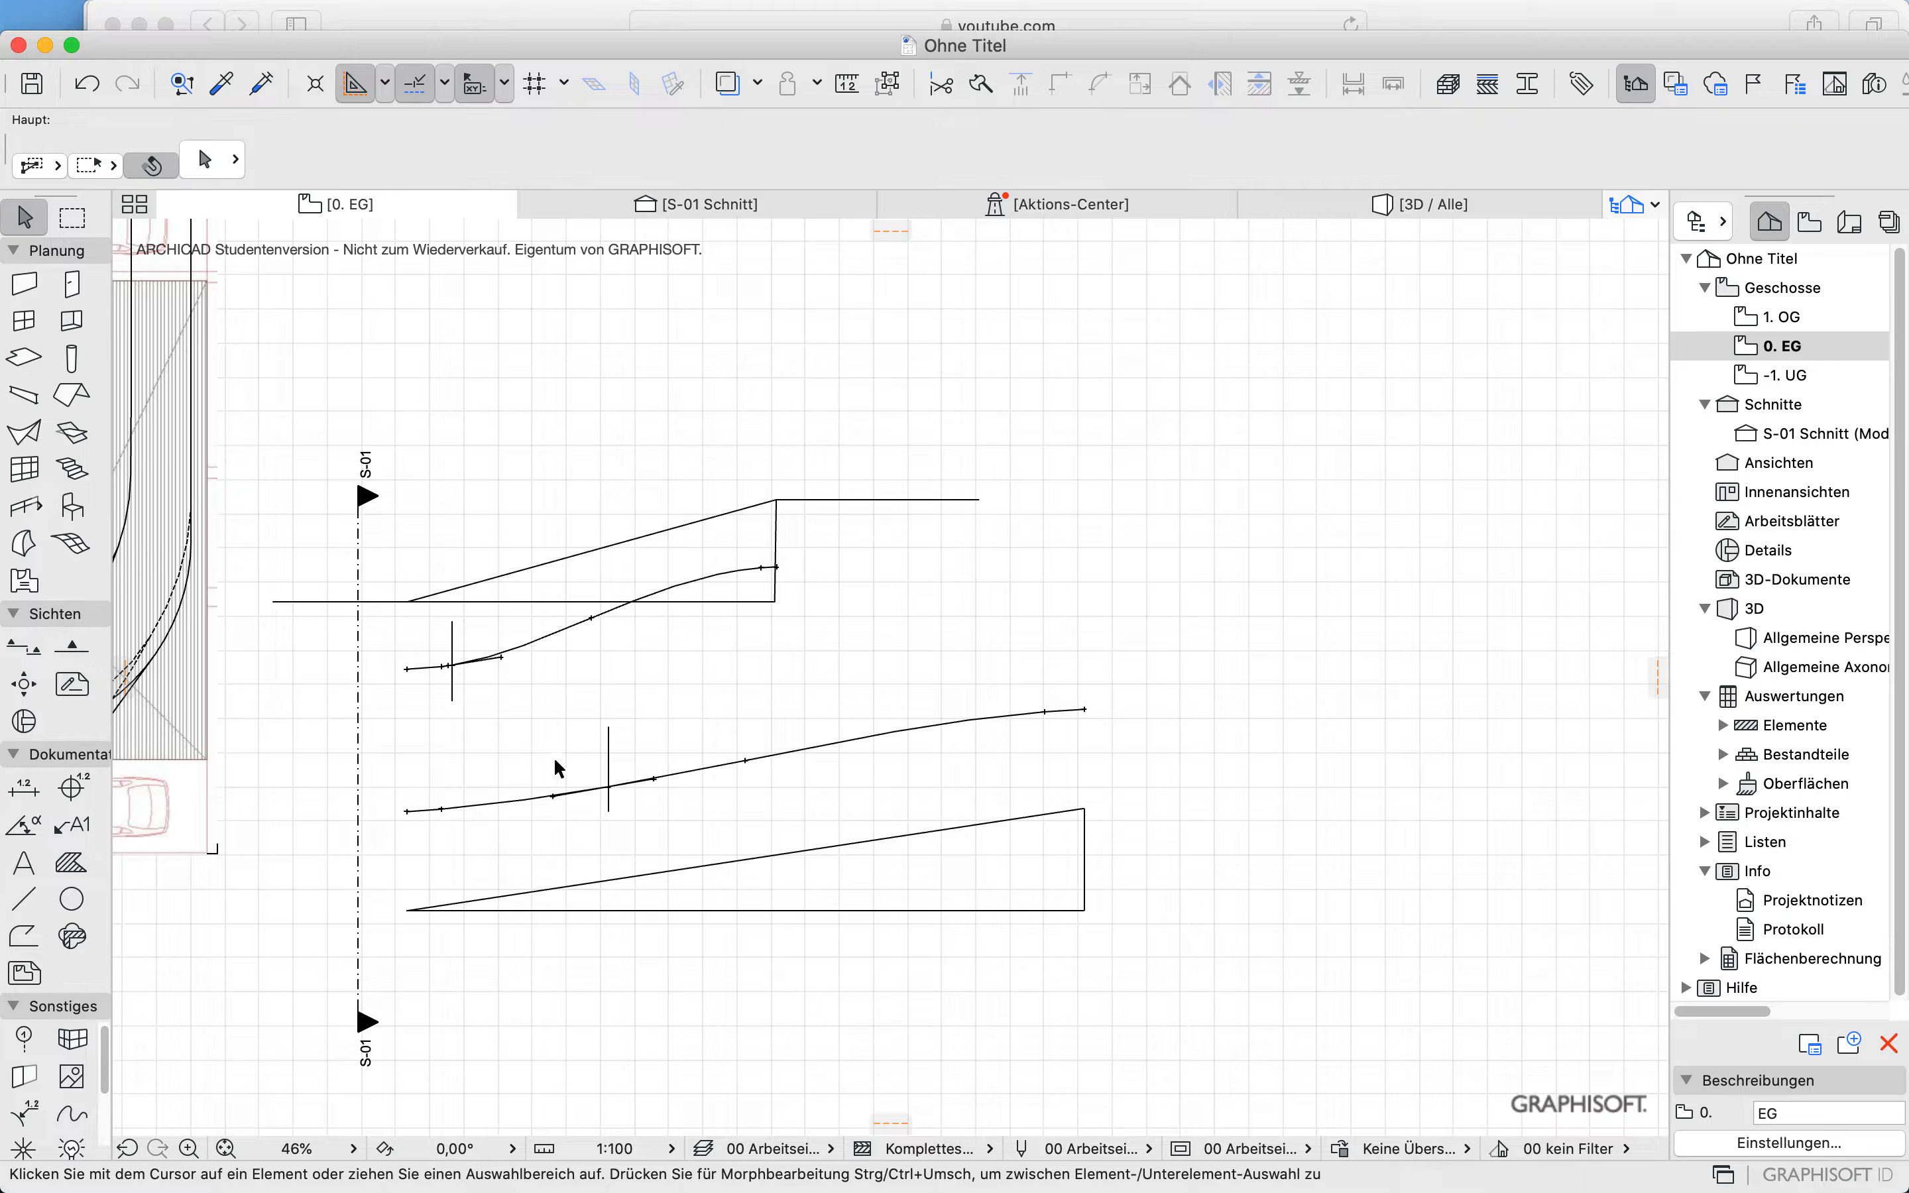
scroll(482, 717, up, 5)
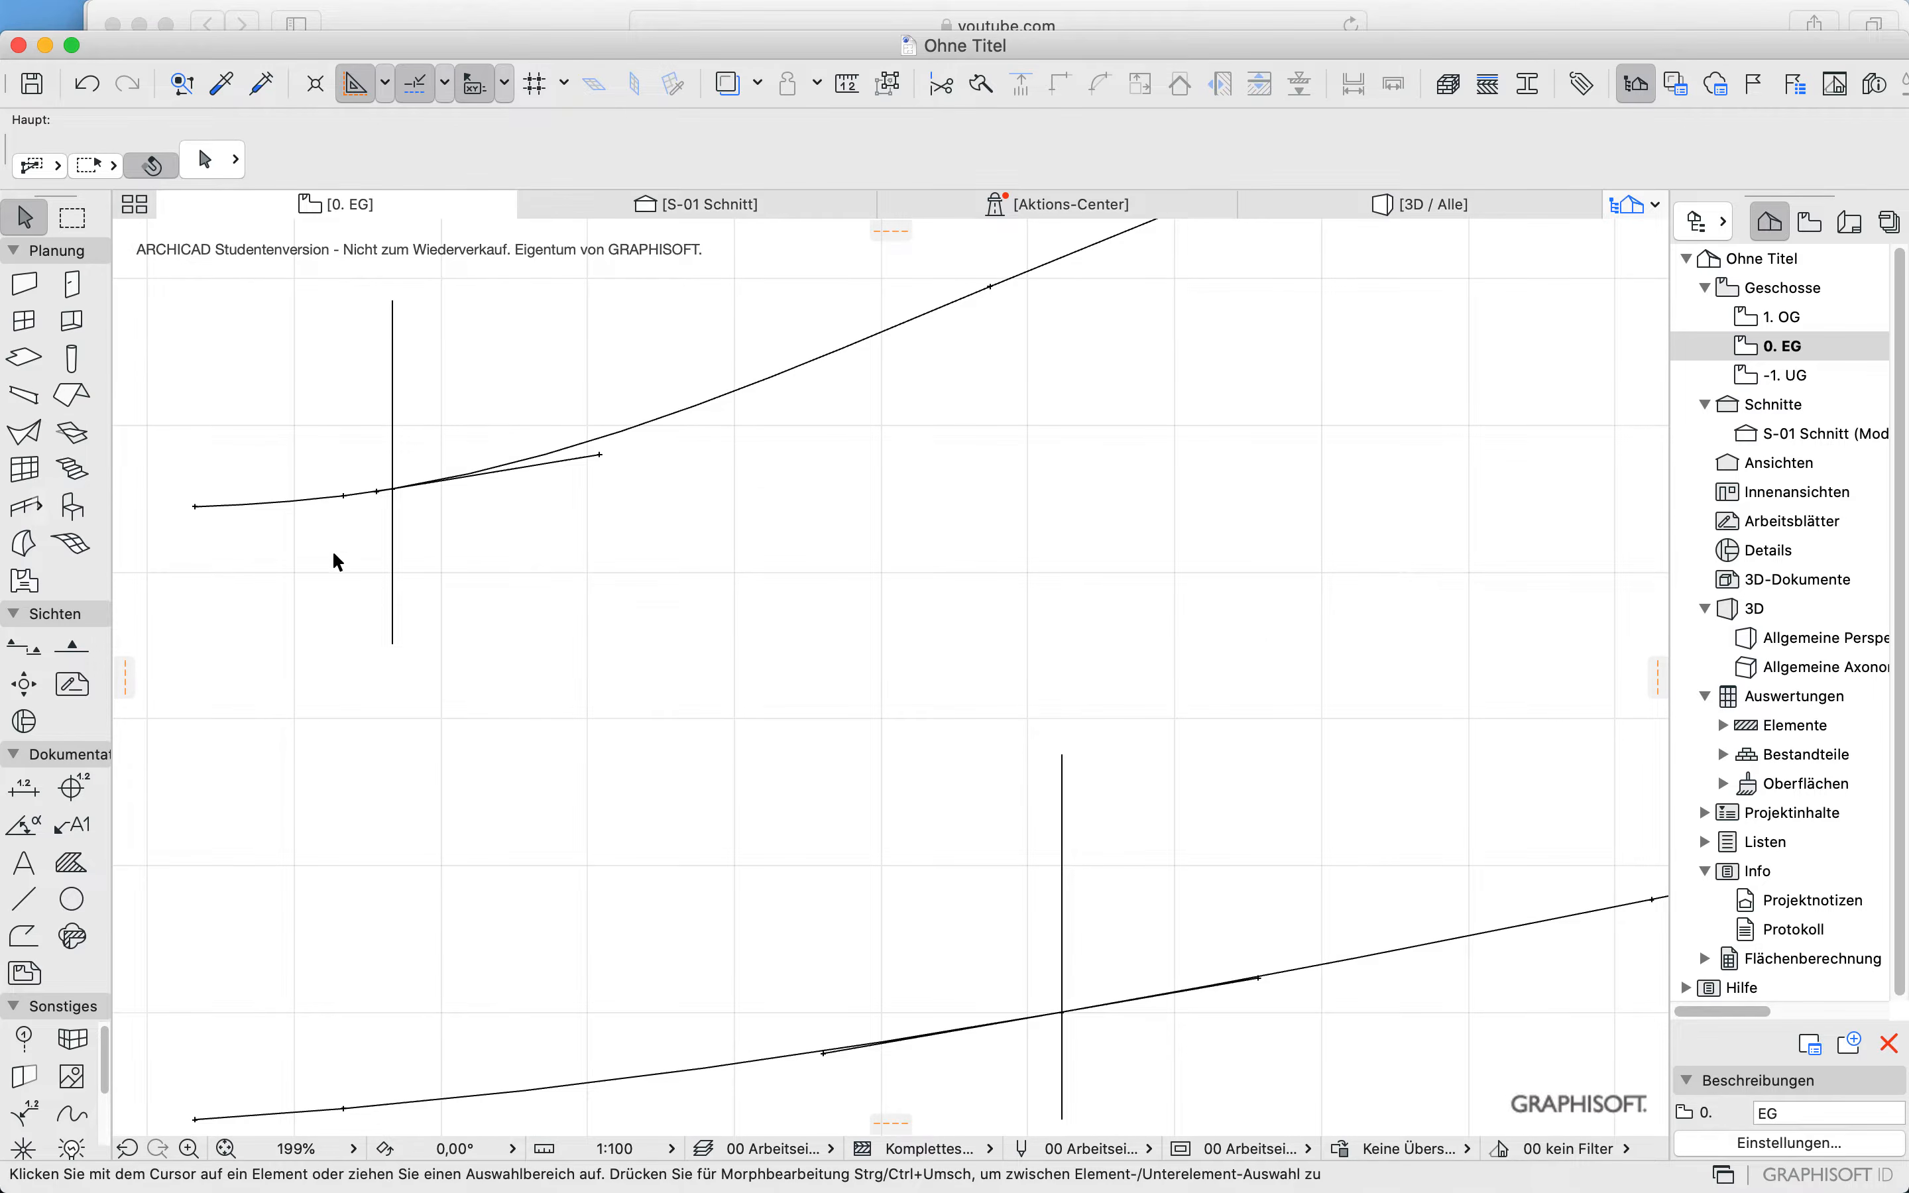
click(281, 510)
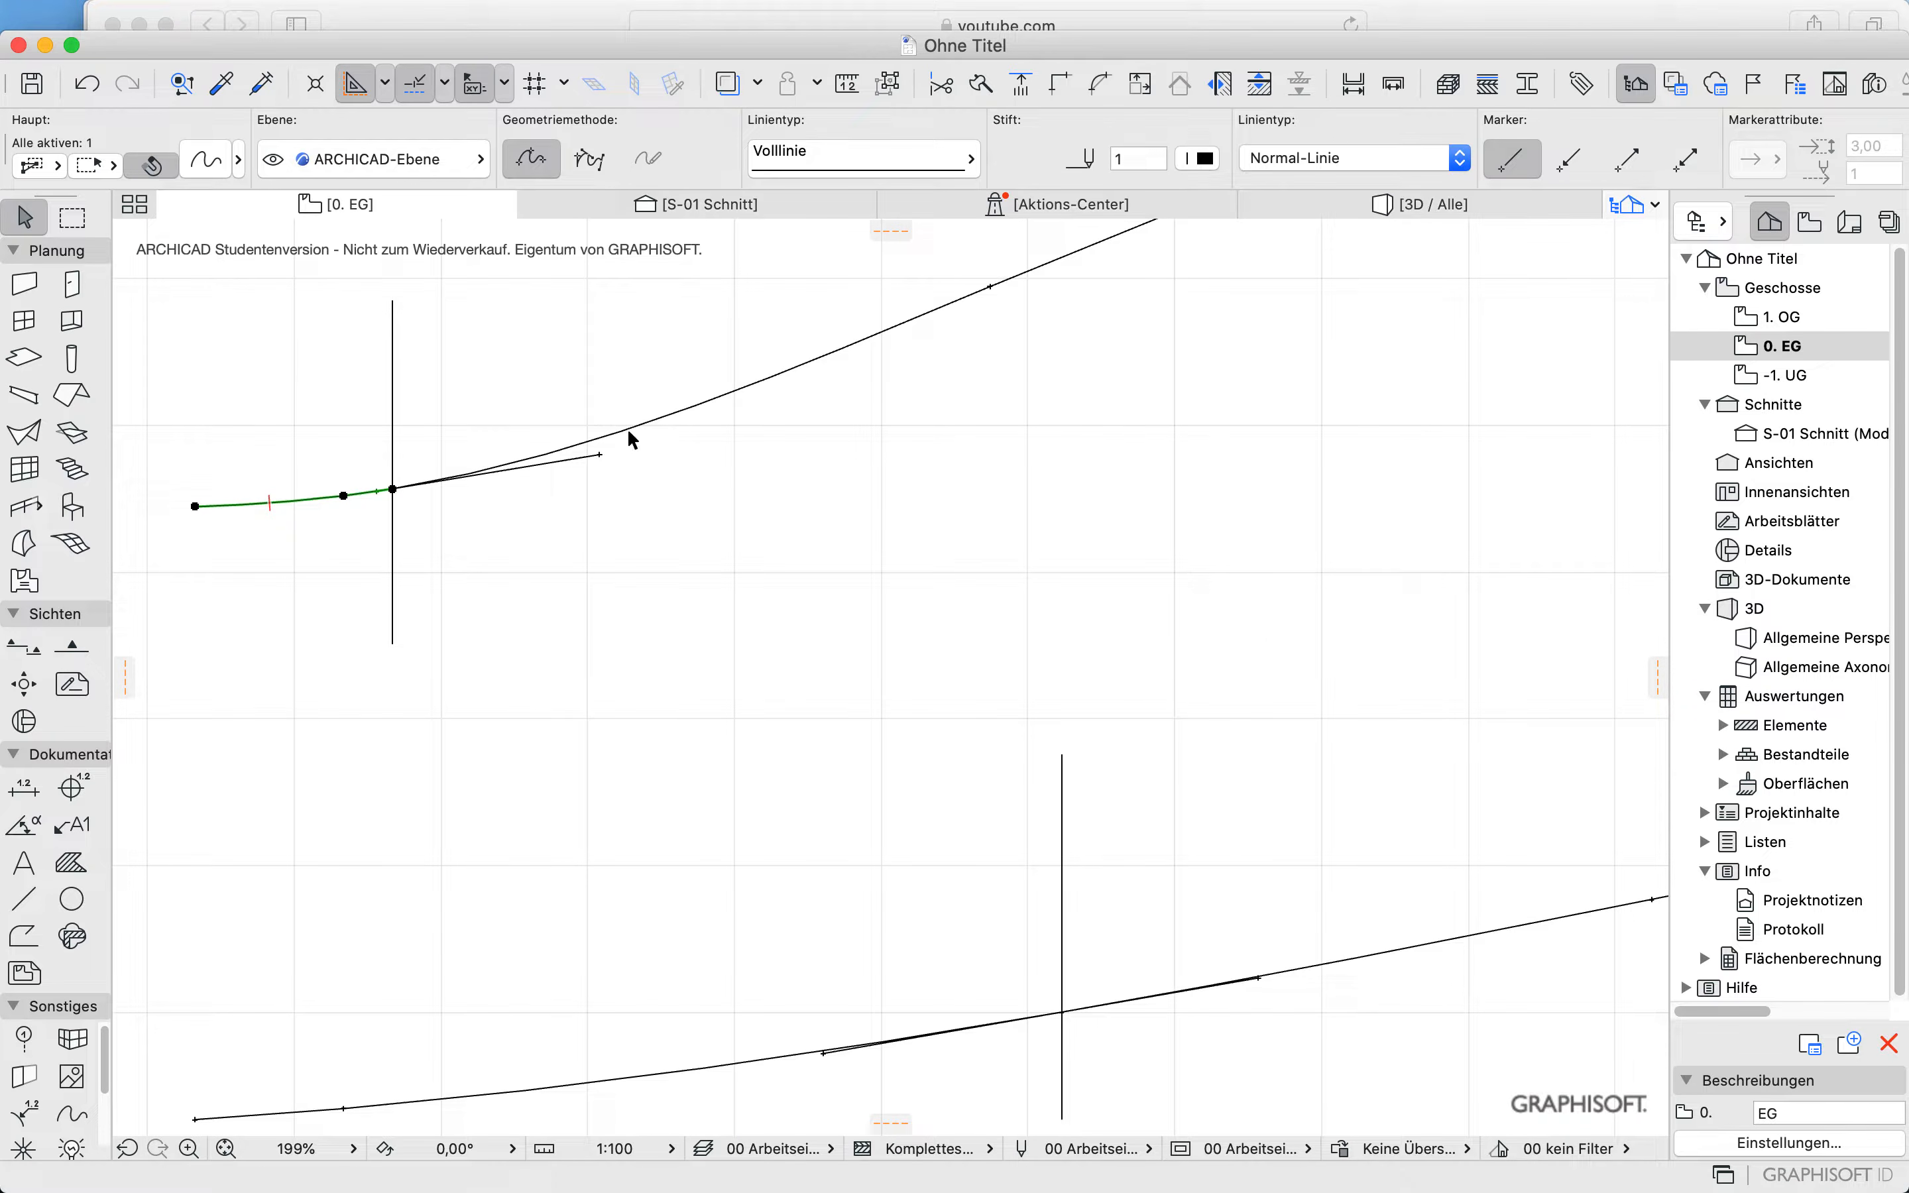
scroll(302, 518, up, 3)
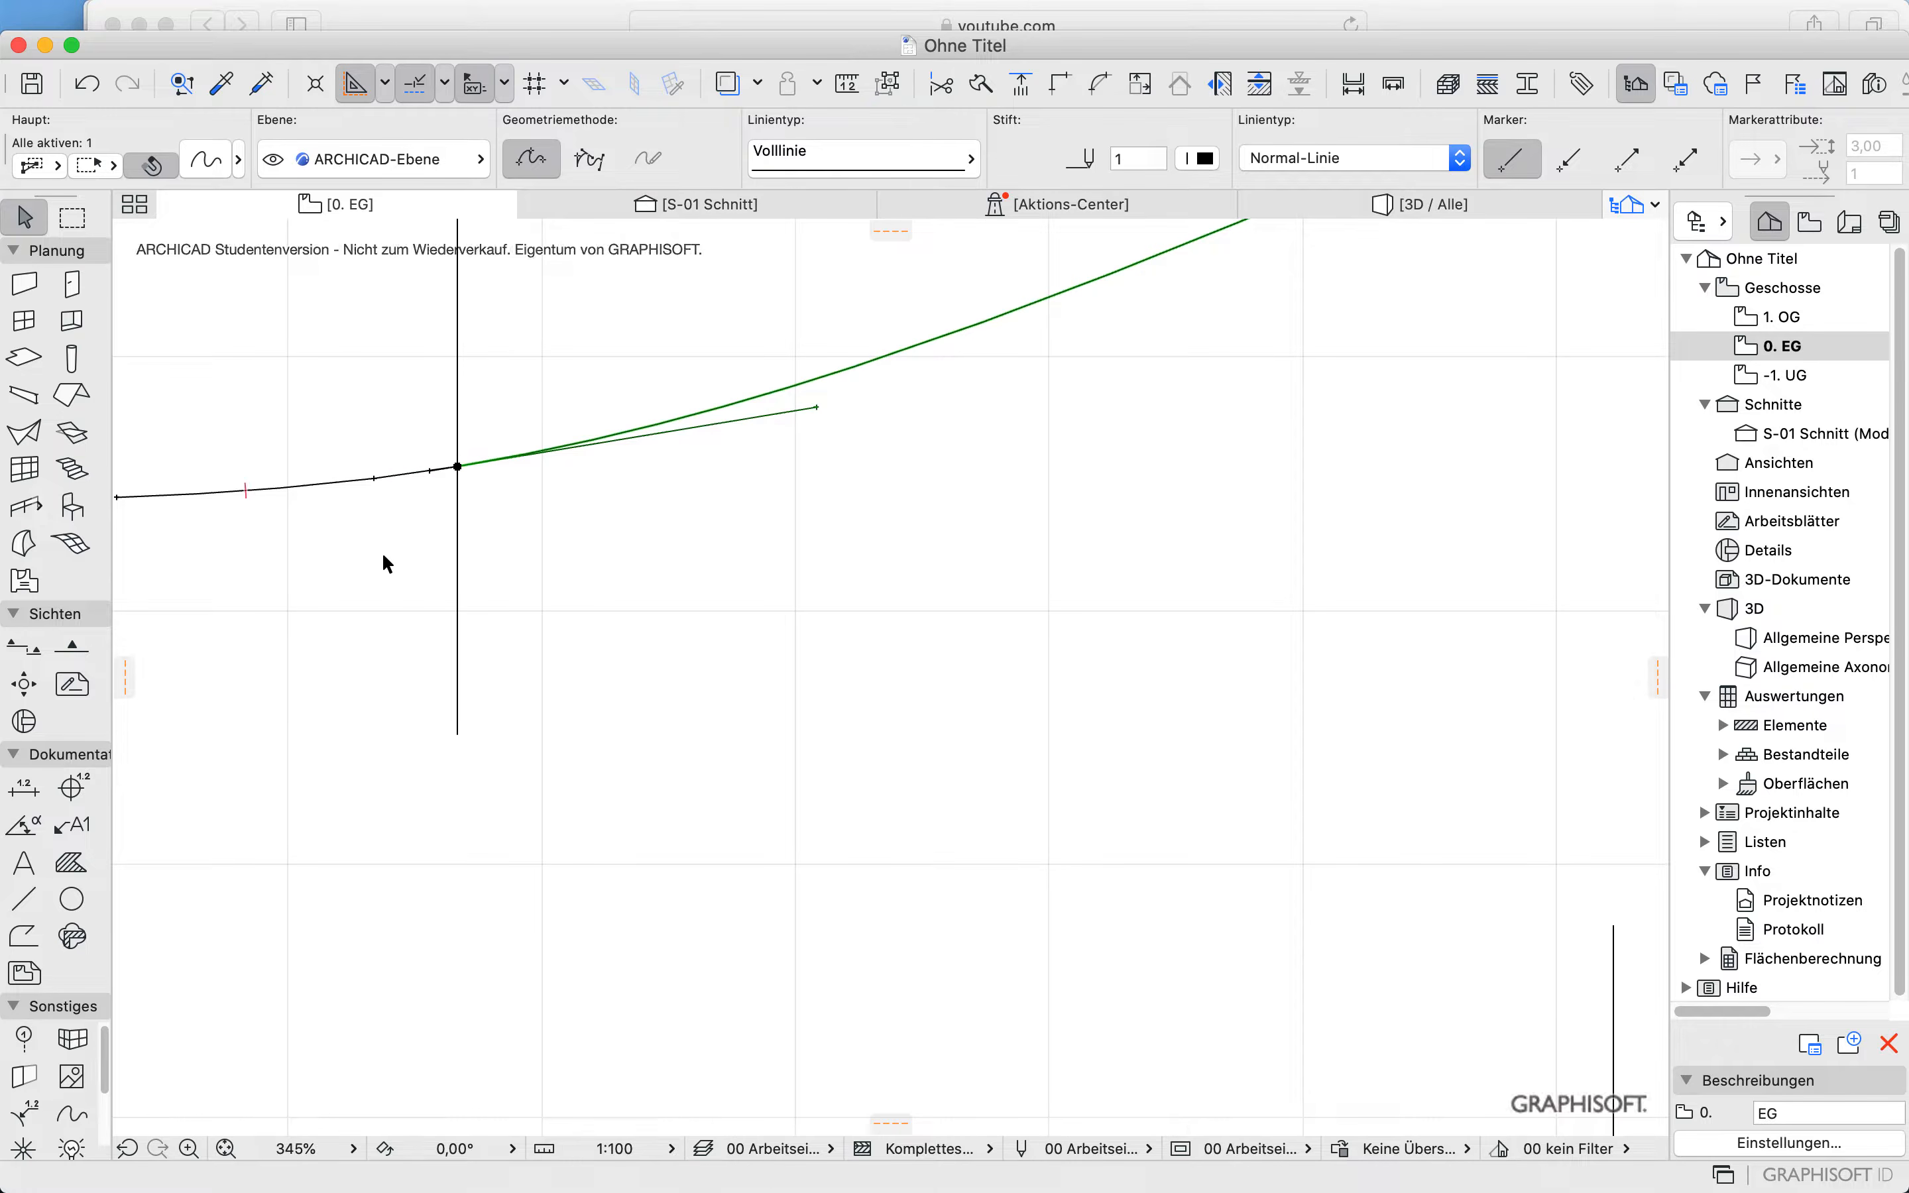
click(384, 554)
click(293, 489)
drag(293, 489, 238, 488)
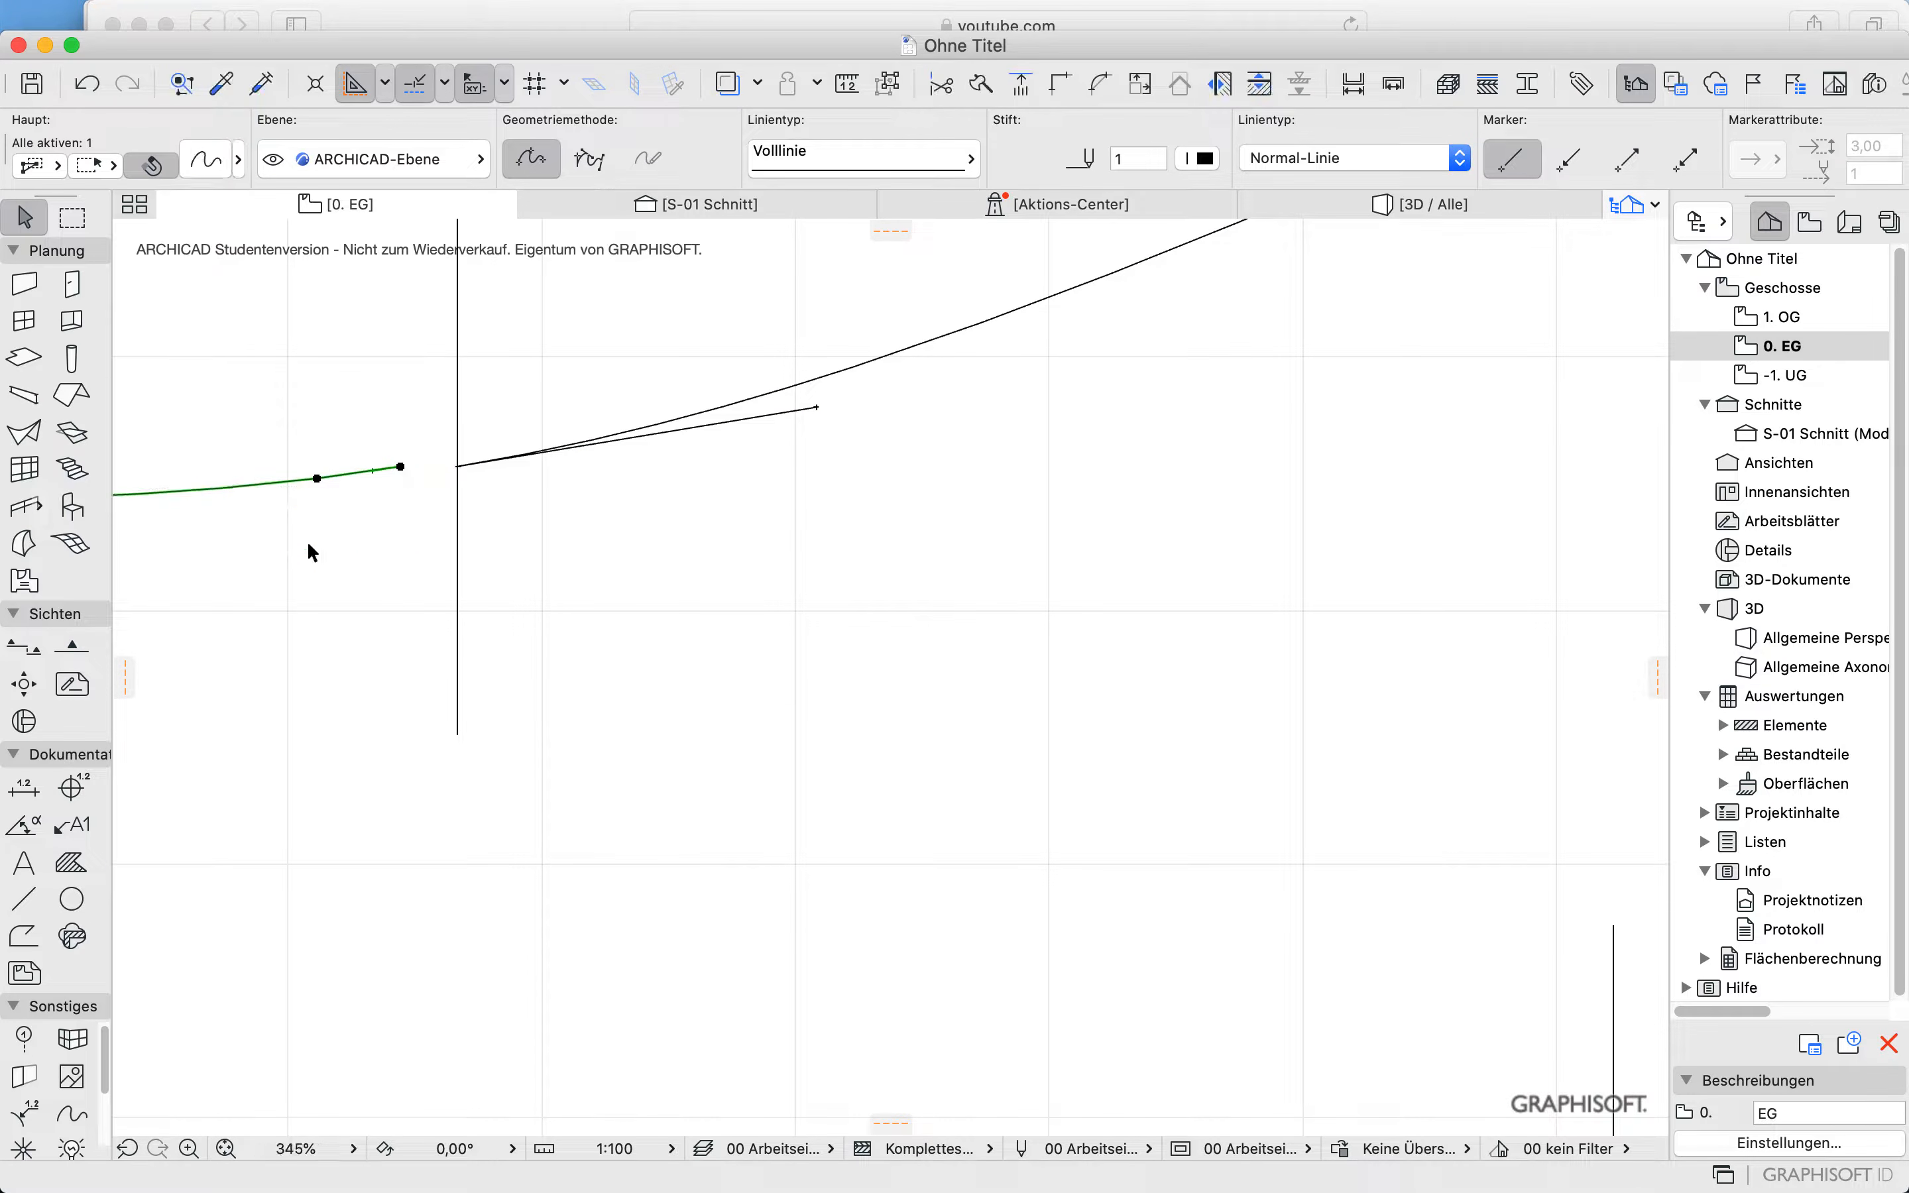
Step: Delete the vertical dividing line between the two pieces of the upper spline
click(606, 597)
click(813, 414)
click(883, 541)
click(464, 424)
key(Delete)
Step: Move the left piece of the lower spline horizontally to the left, away from its vertical dividing line
scroll(632, 730, down, 5)
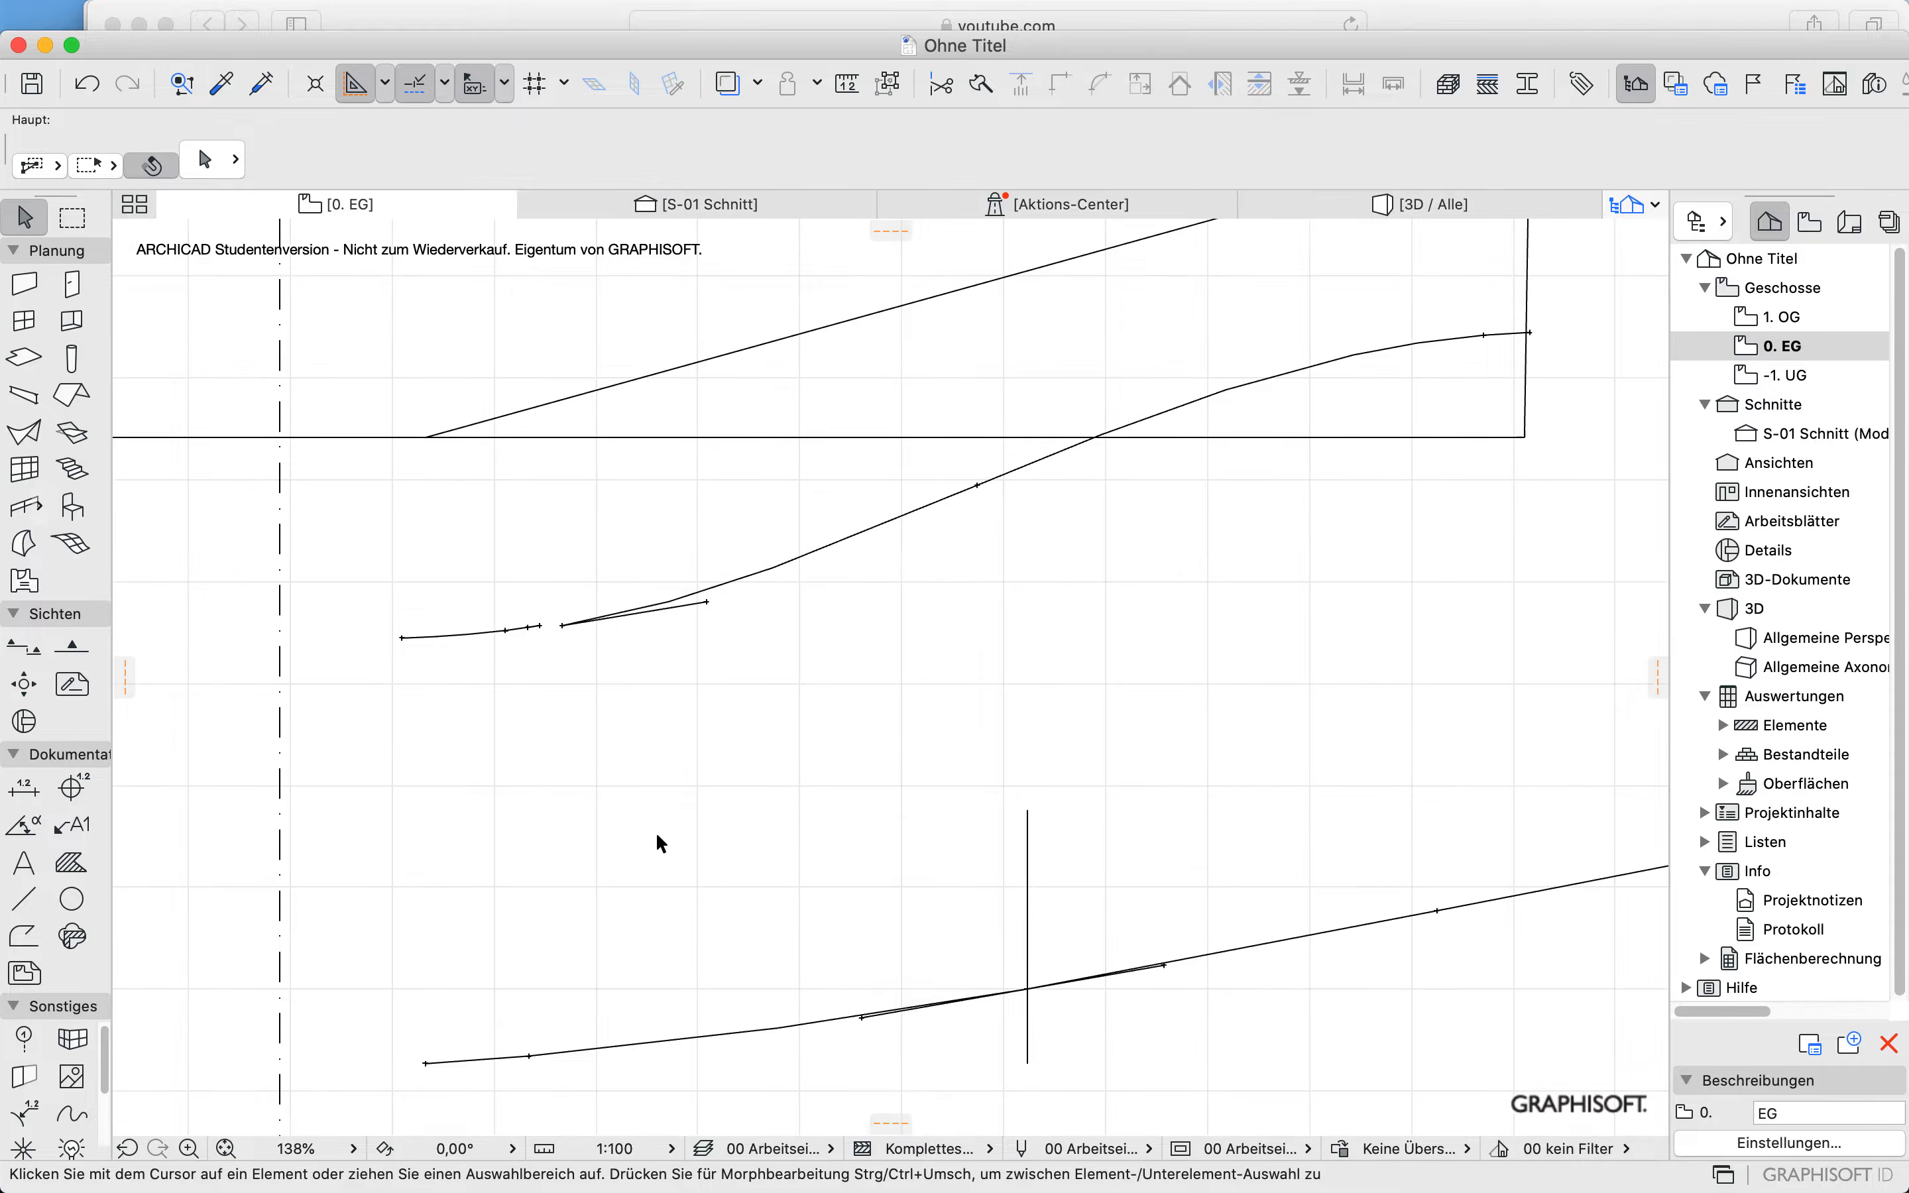
scroll(801, 916, down, 5)
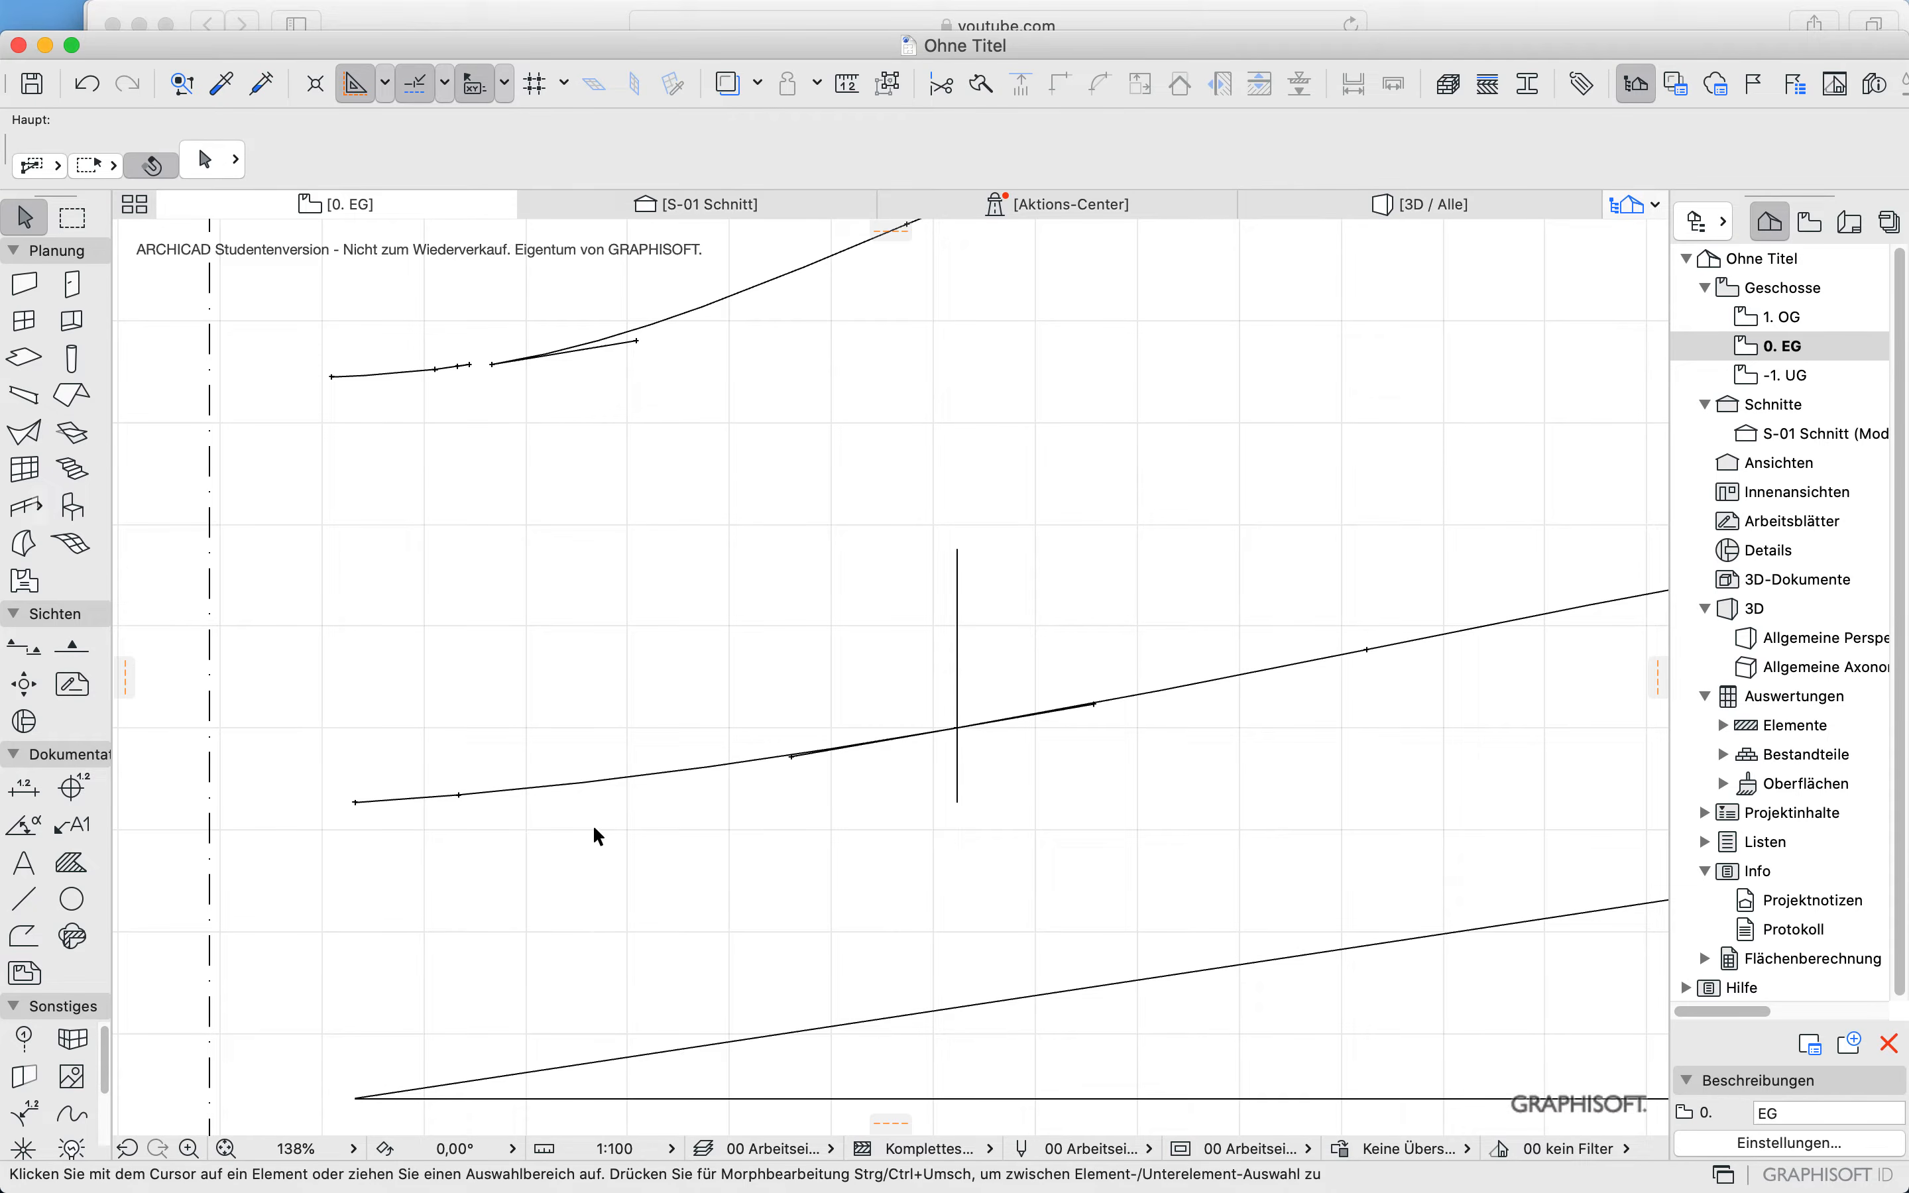
click(578, 780)
drag(578, 782, 557, 779)
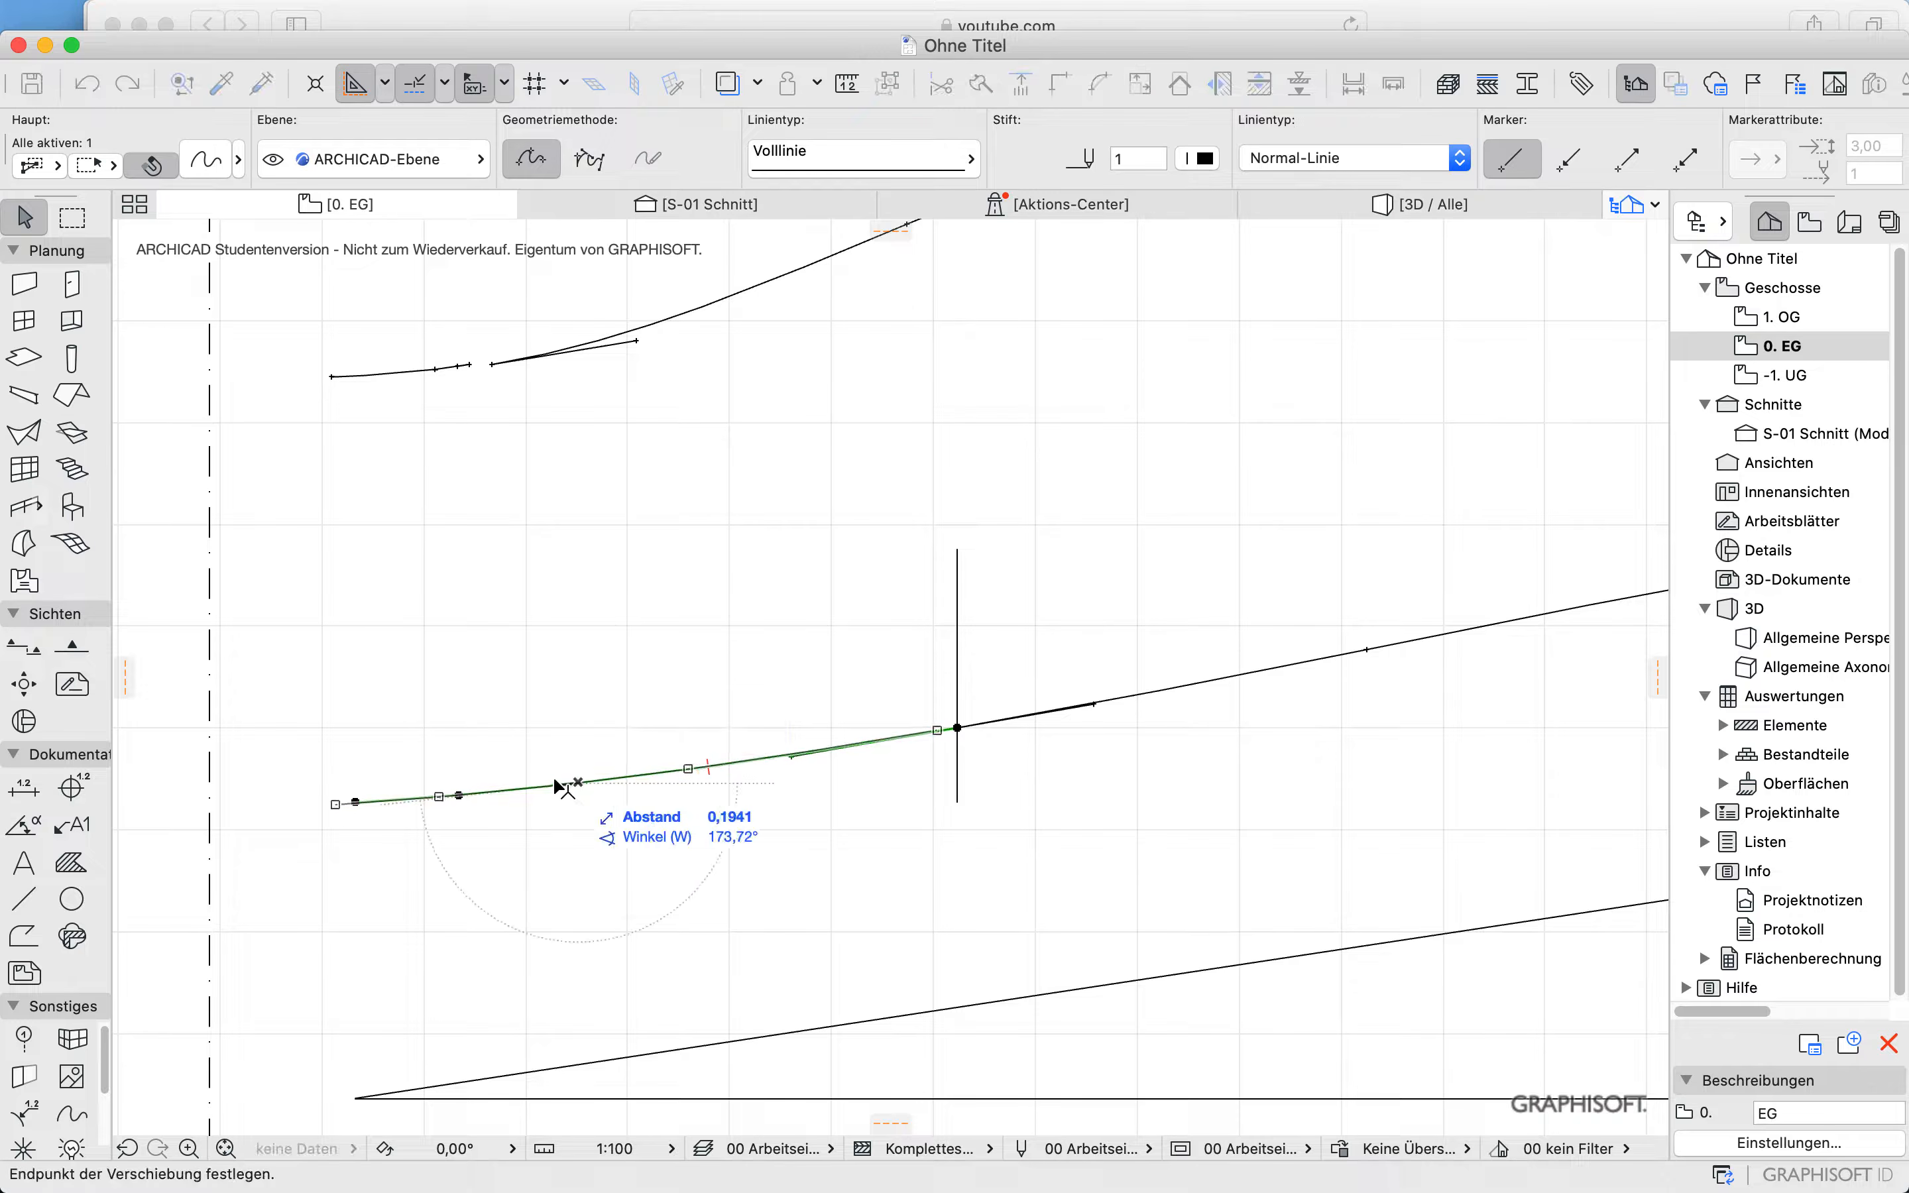
click(481, 783)
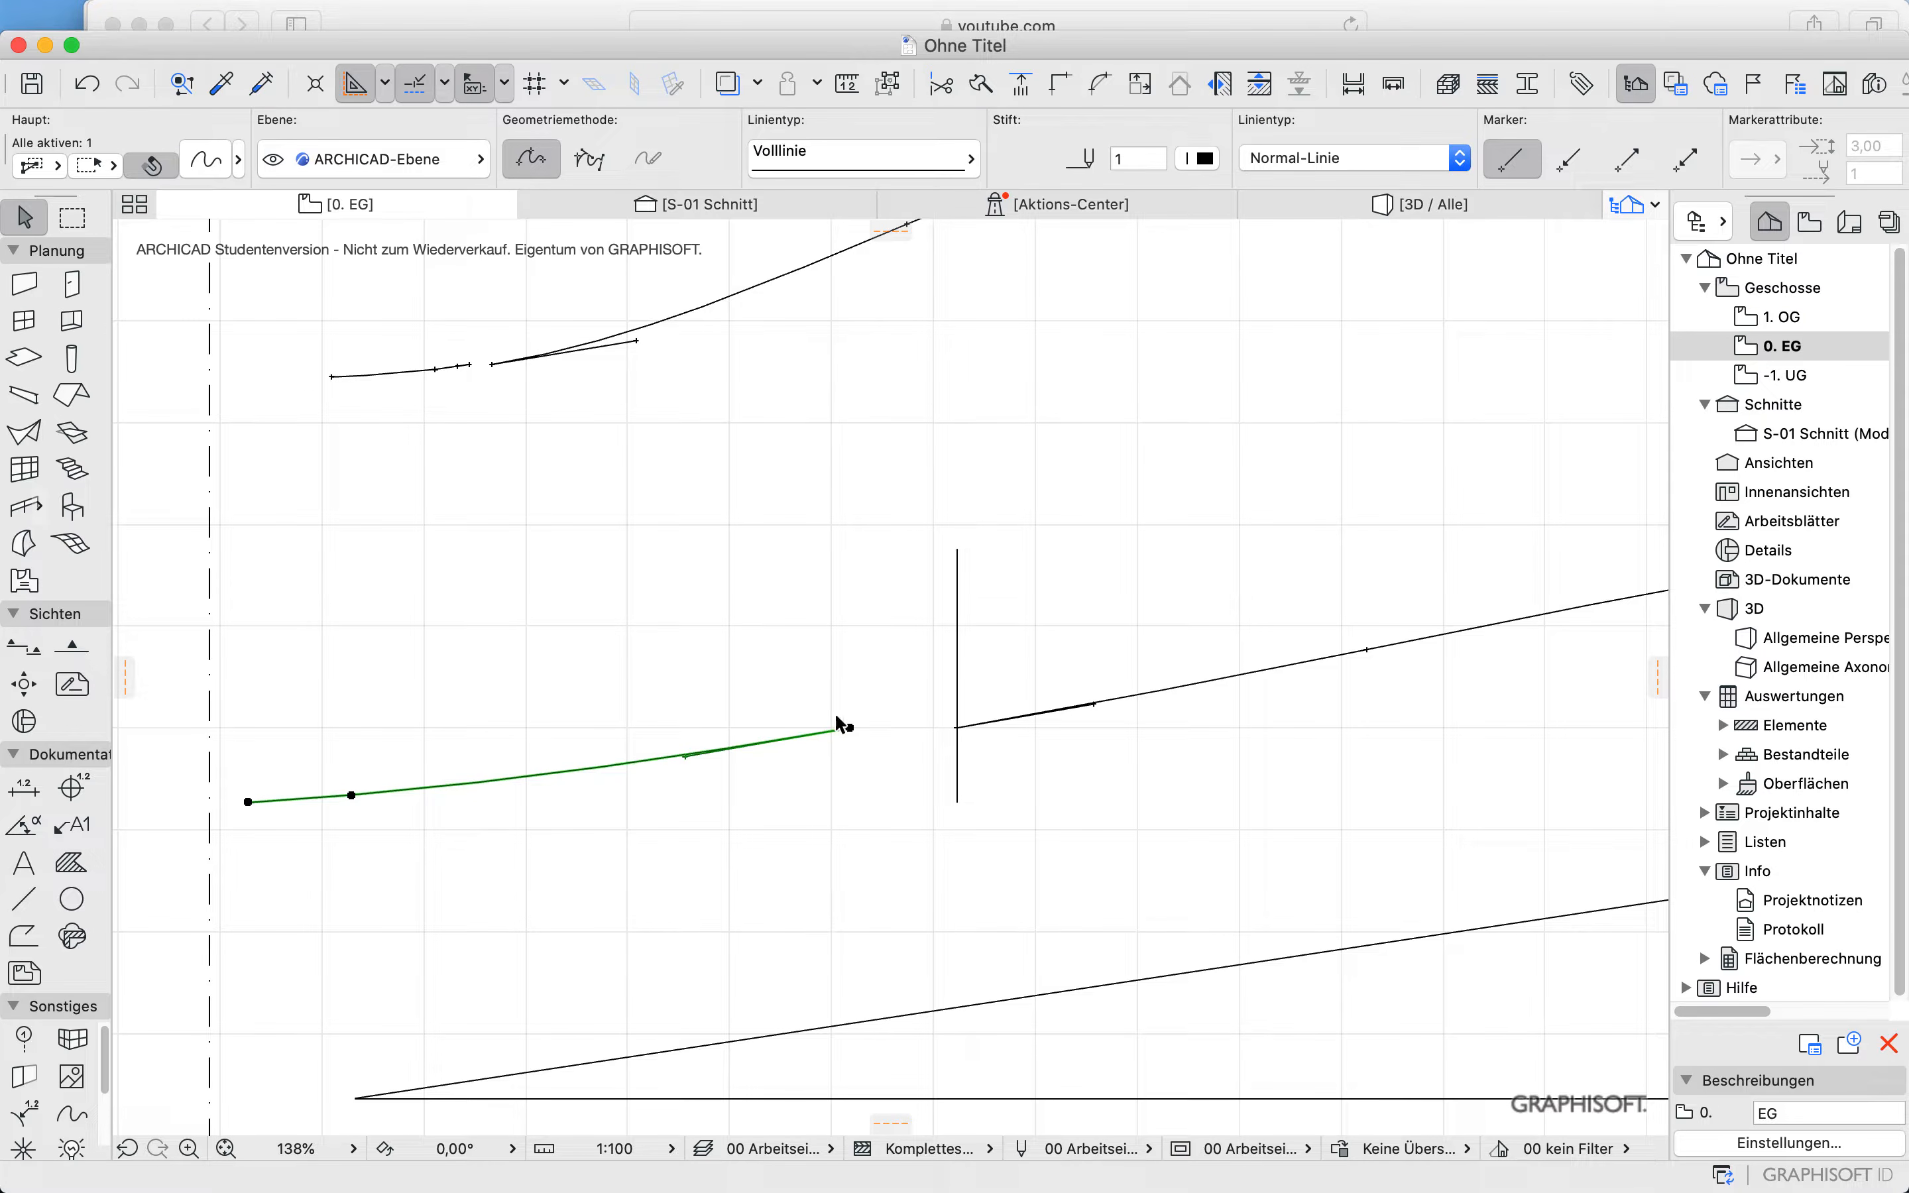
click(913, 824)
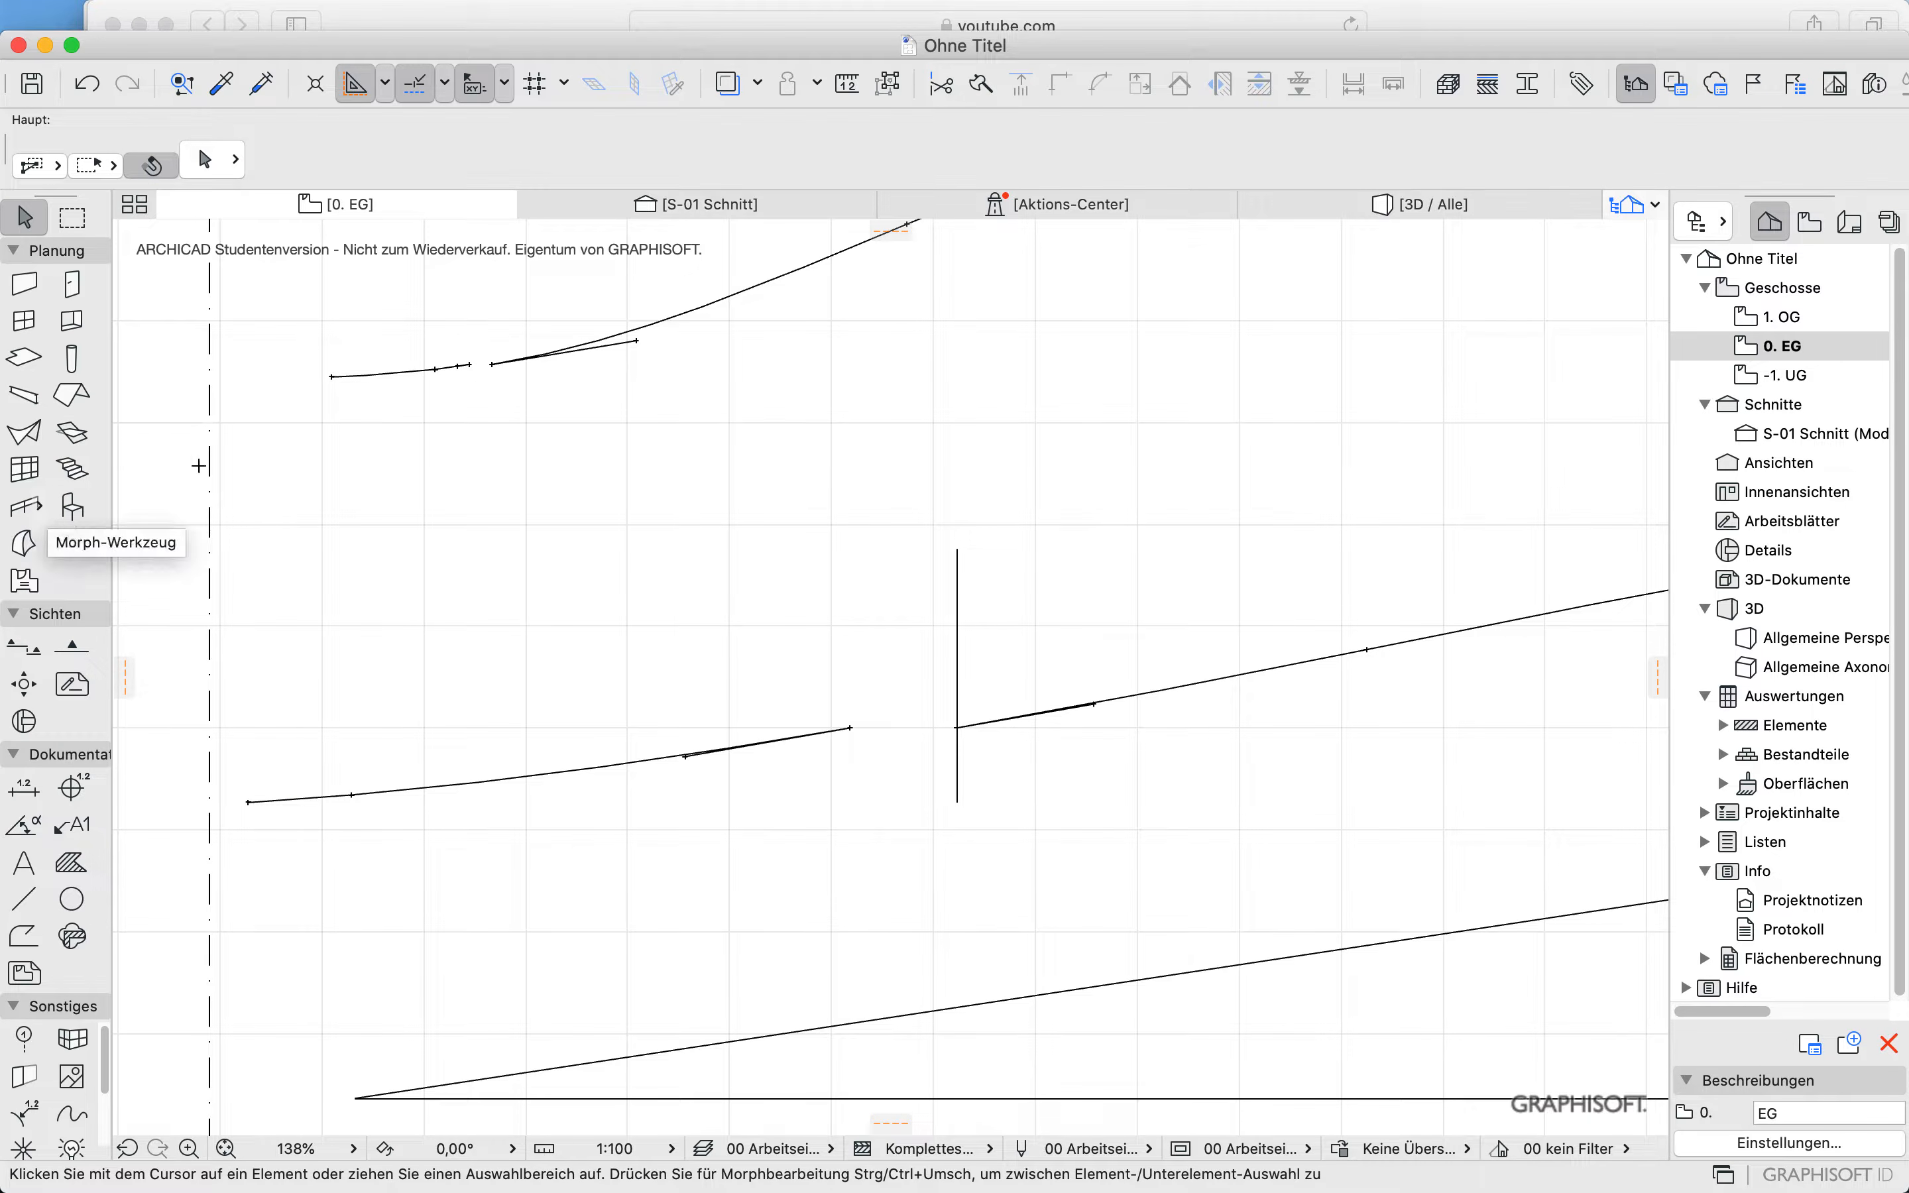
Step: Trace all four split spline pieces with the Morph tool's magic wand to create flat morph curves from them
click(24, 543)
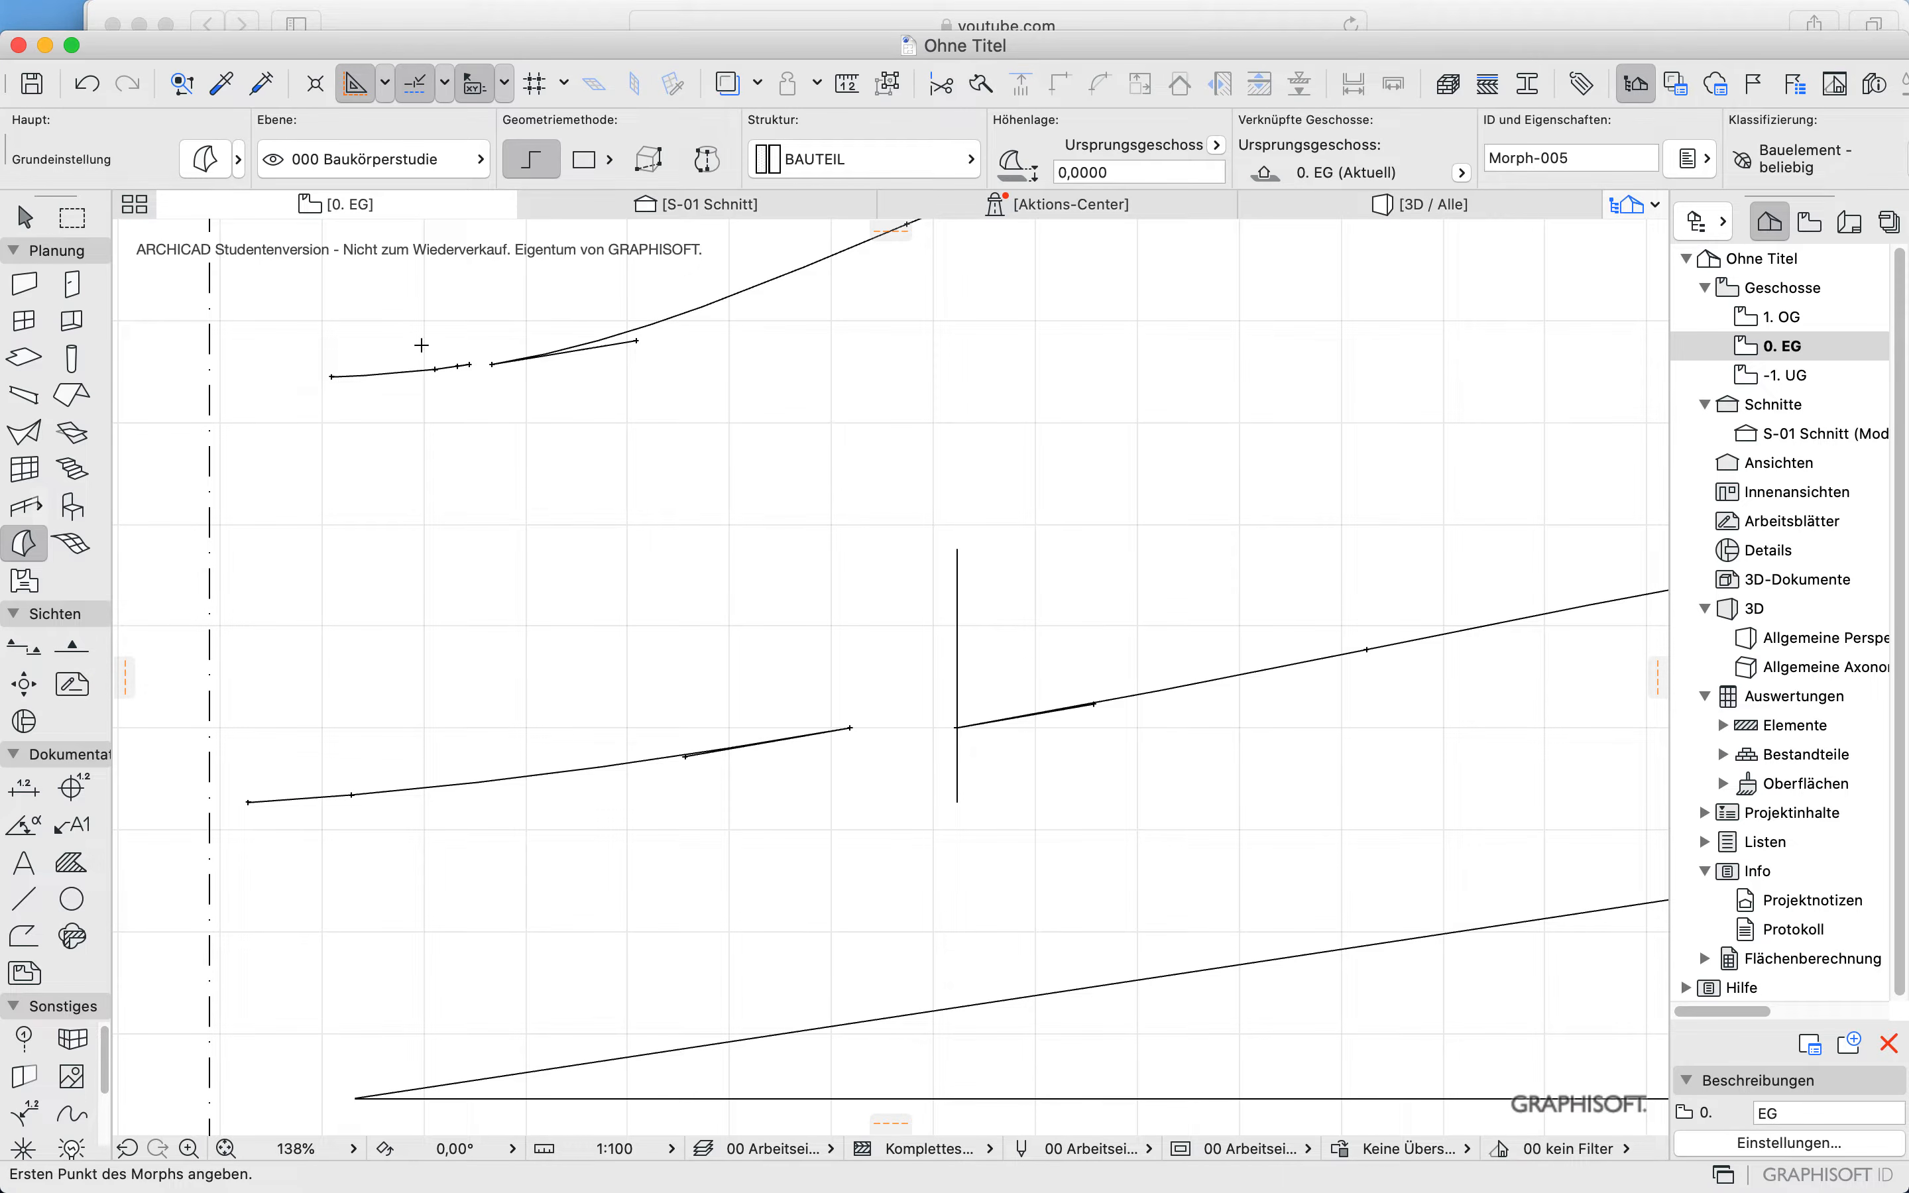
click(494, 787)
click(1282, 667)
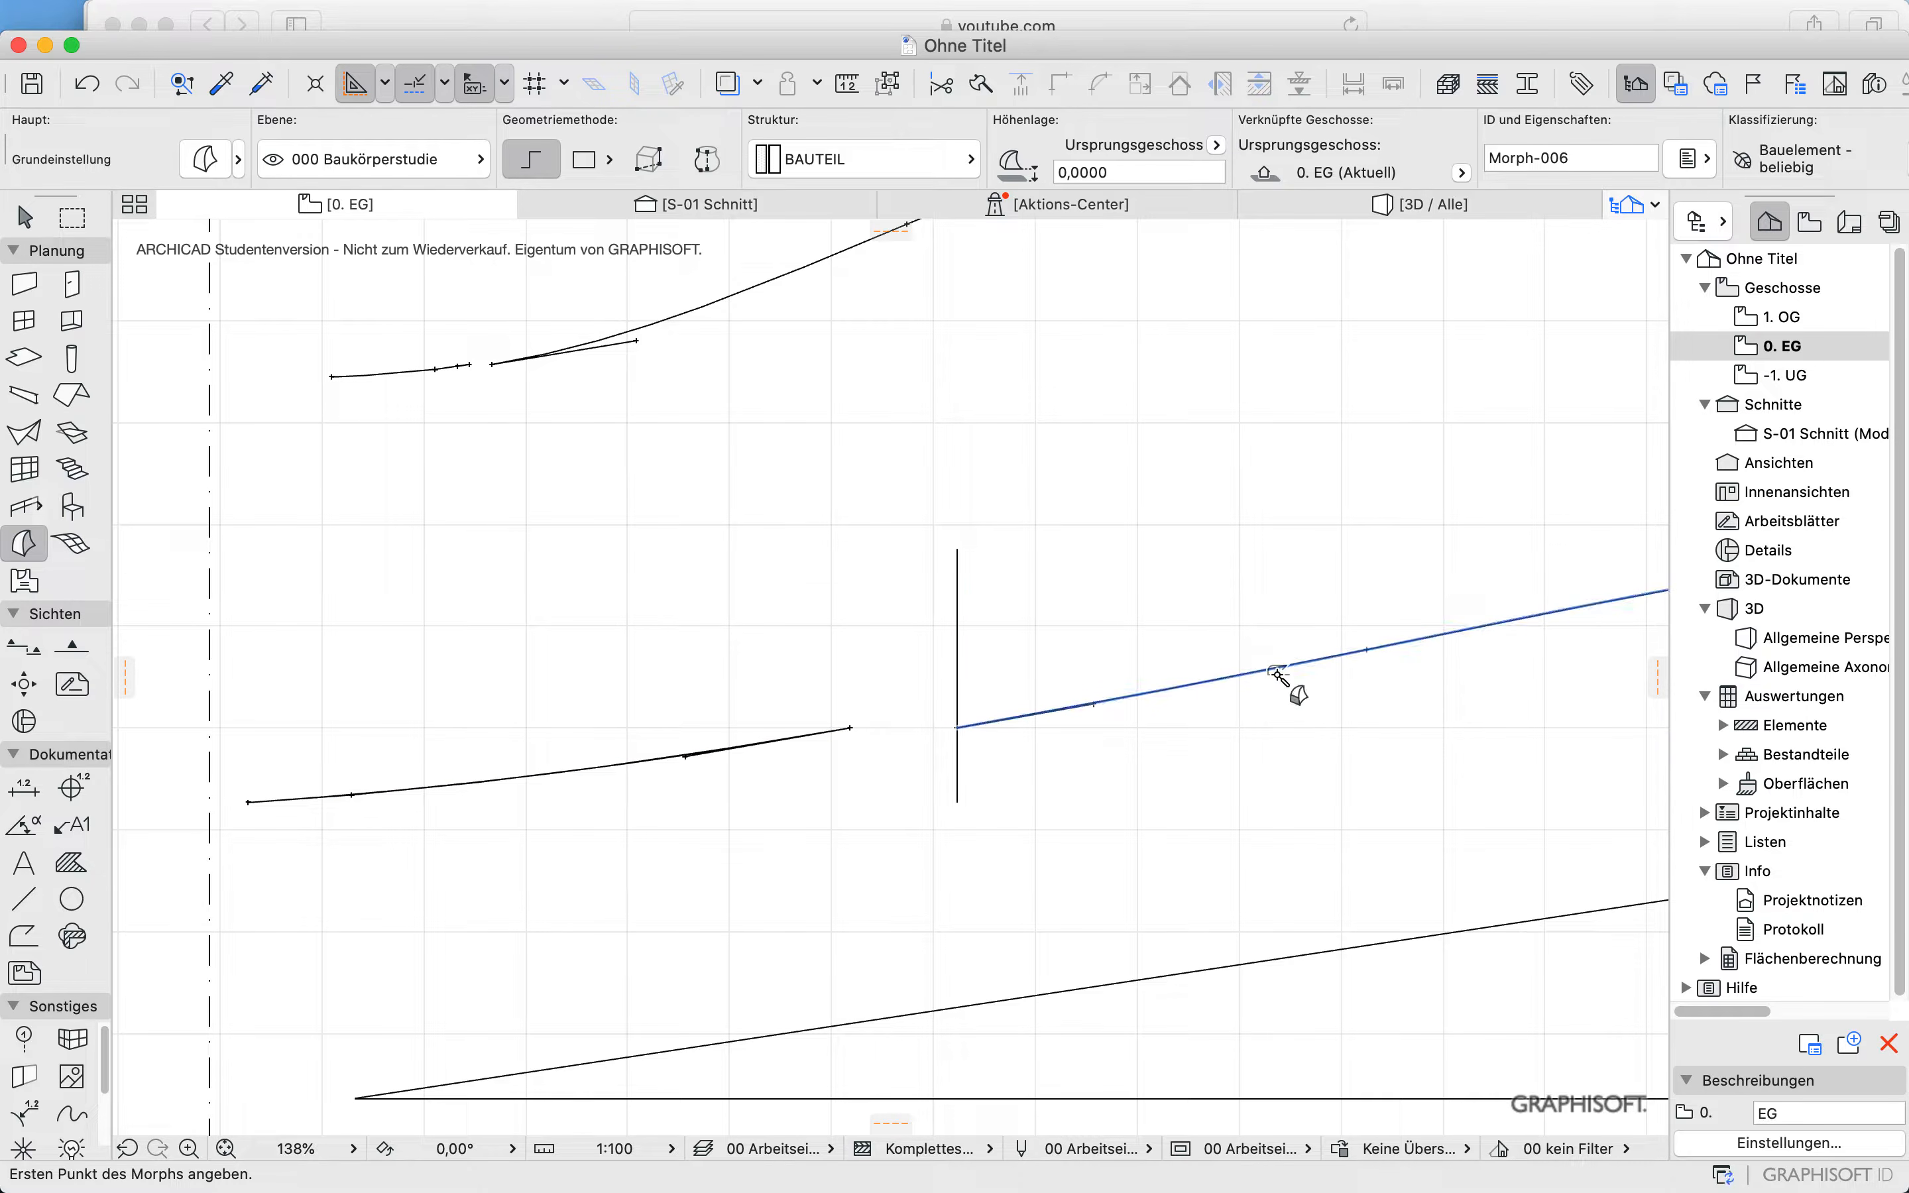
click(390, 373)
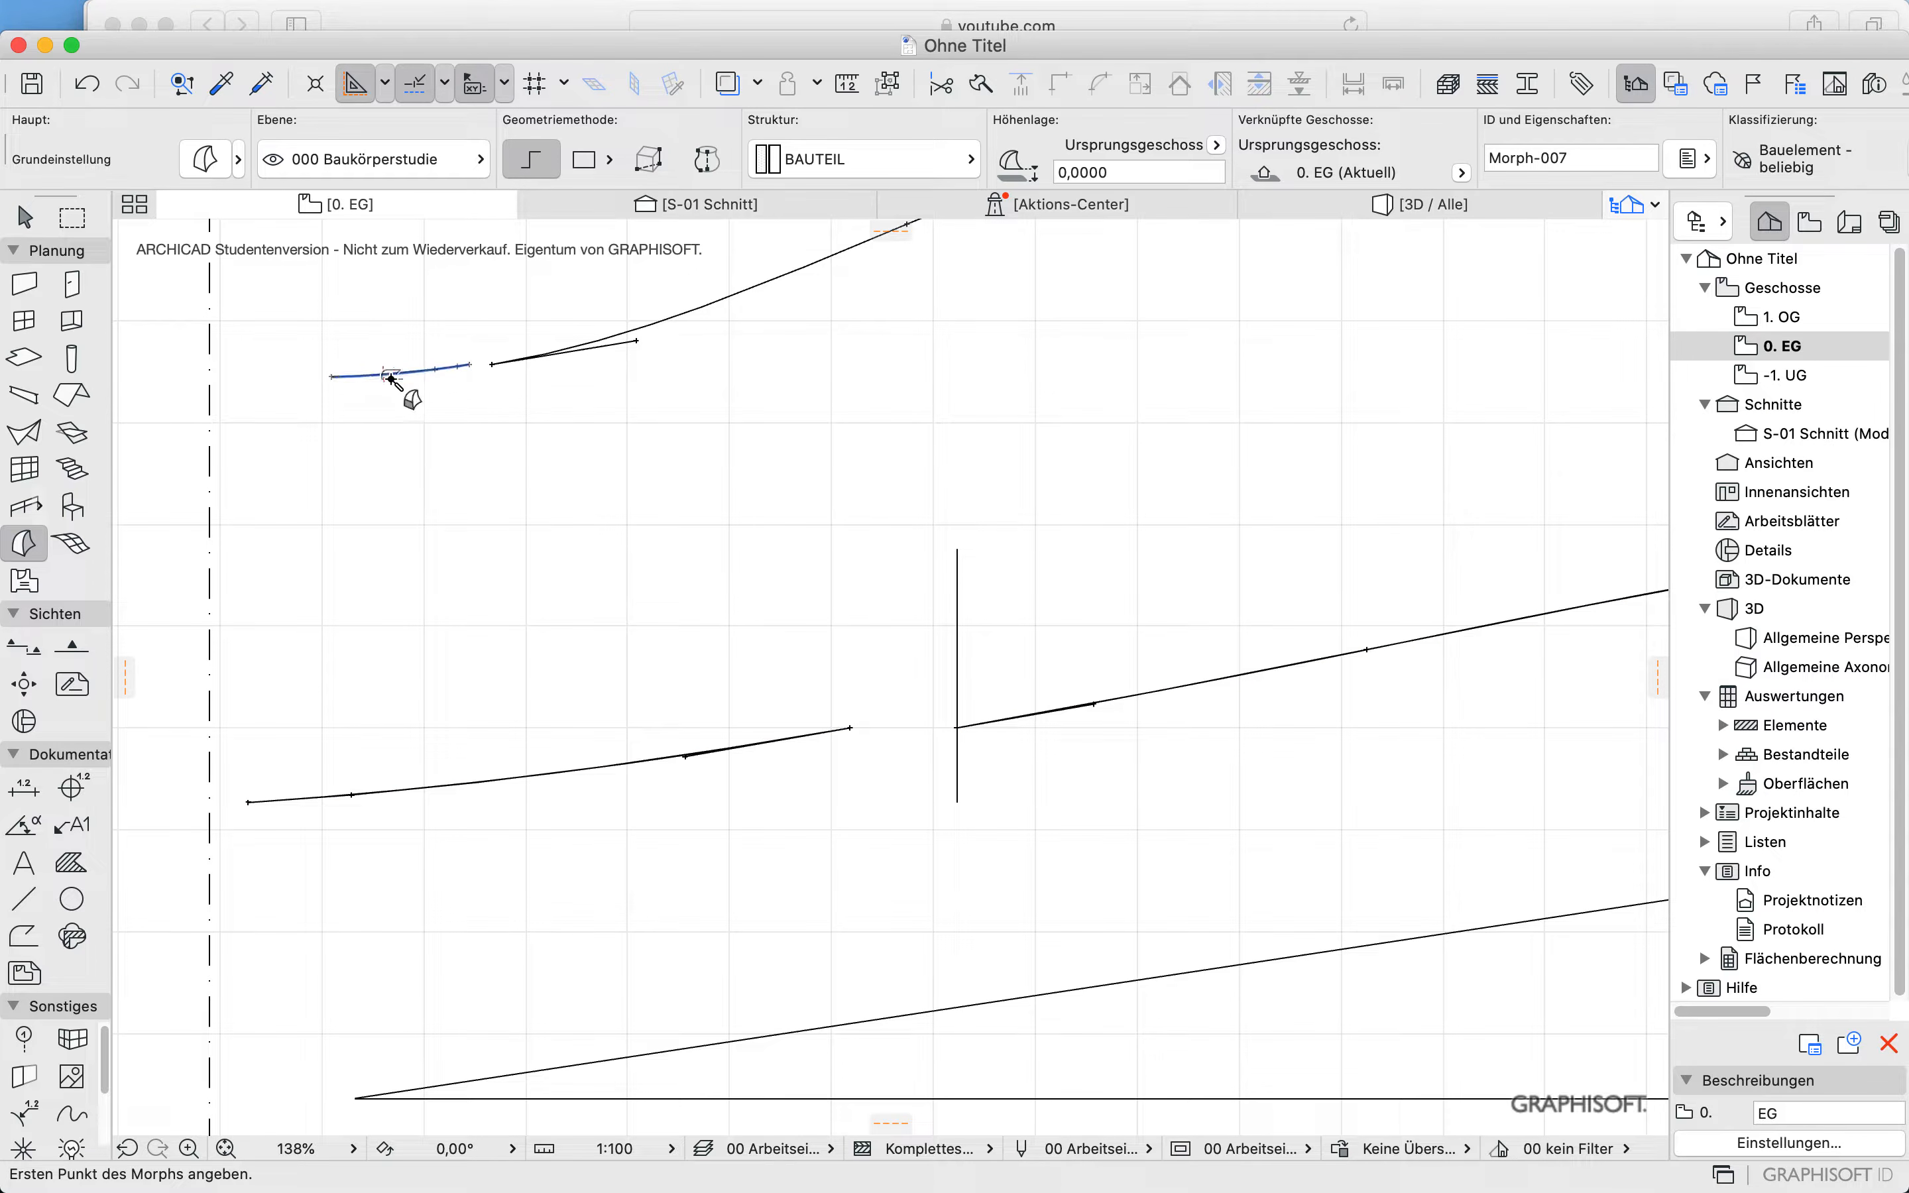
click(738, 298)
Step: Open section S-01 and rotate the upper spline's two flat morph curves together 90° upright about their left end
double_click(1757, 435)
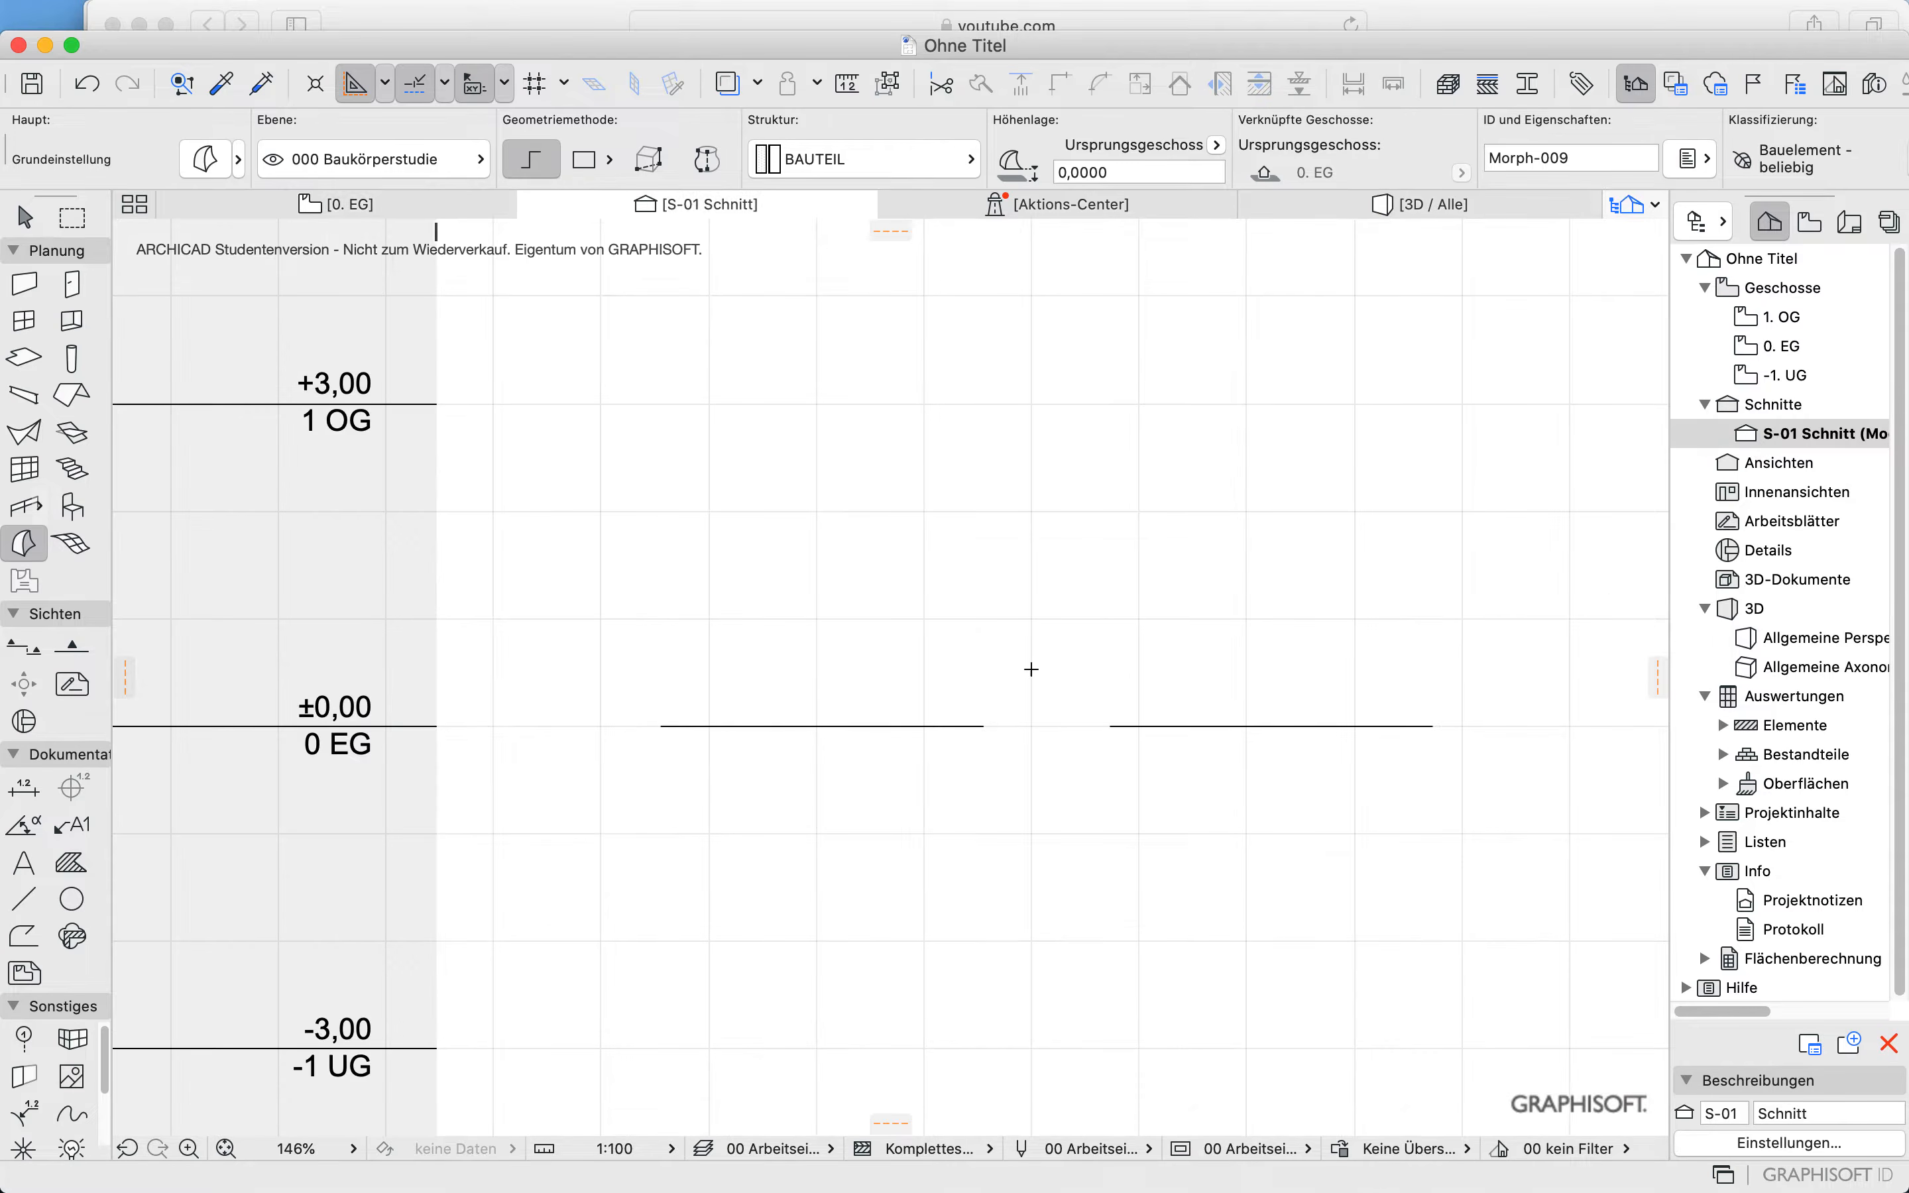
click(24, 217)
drag(592, 568, 1005, 826)
key(super+e)
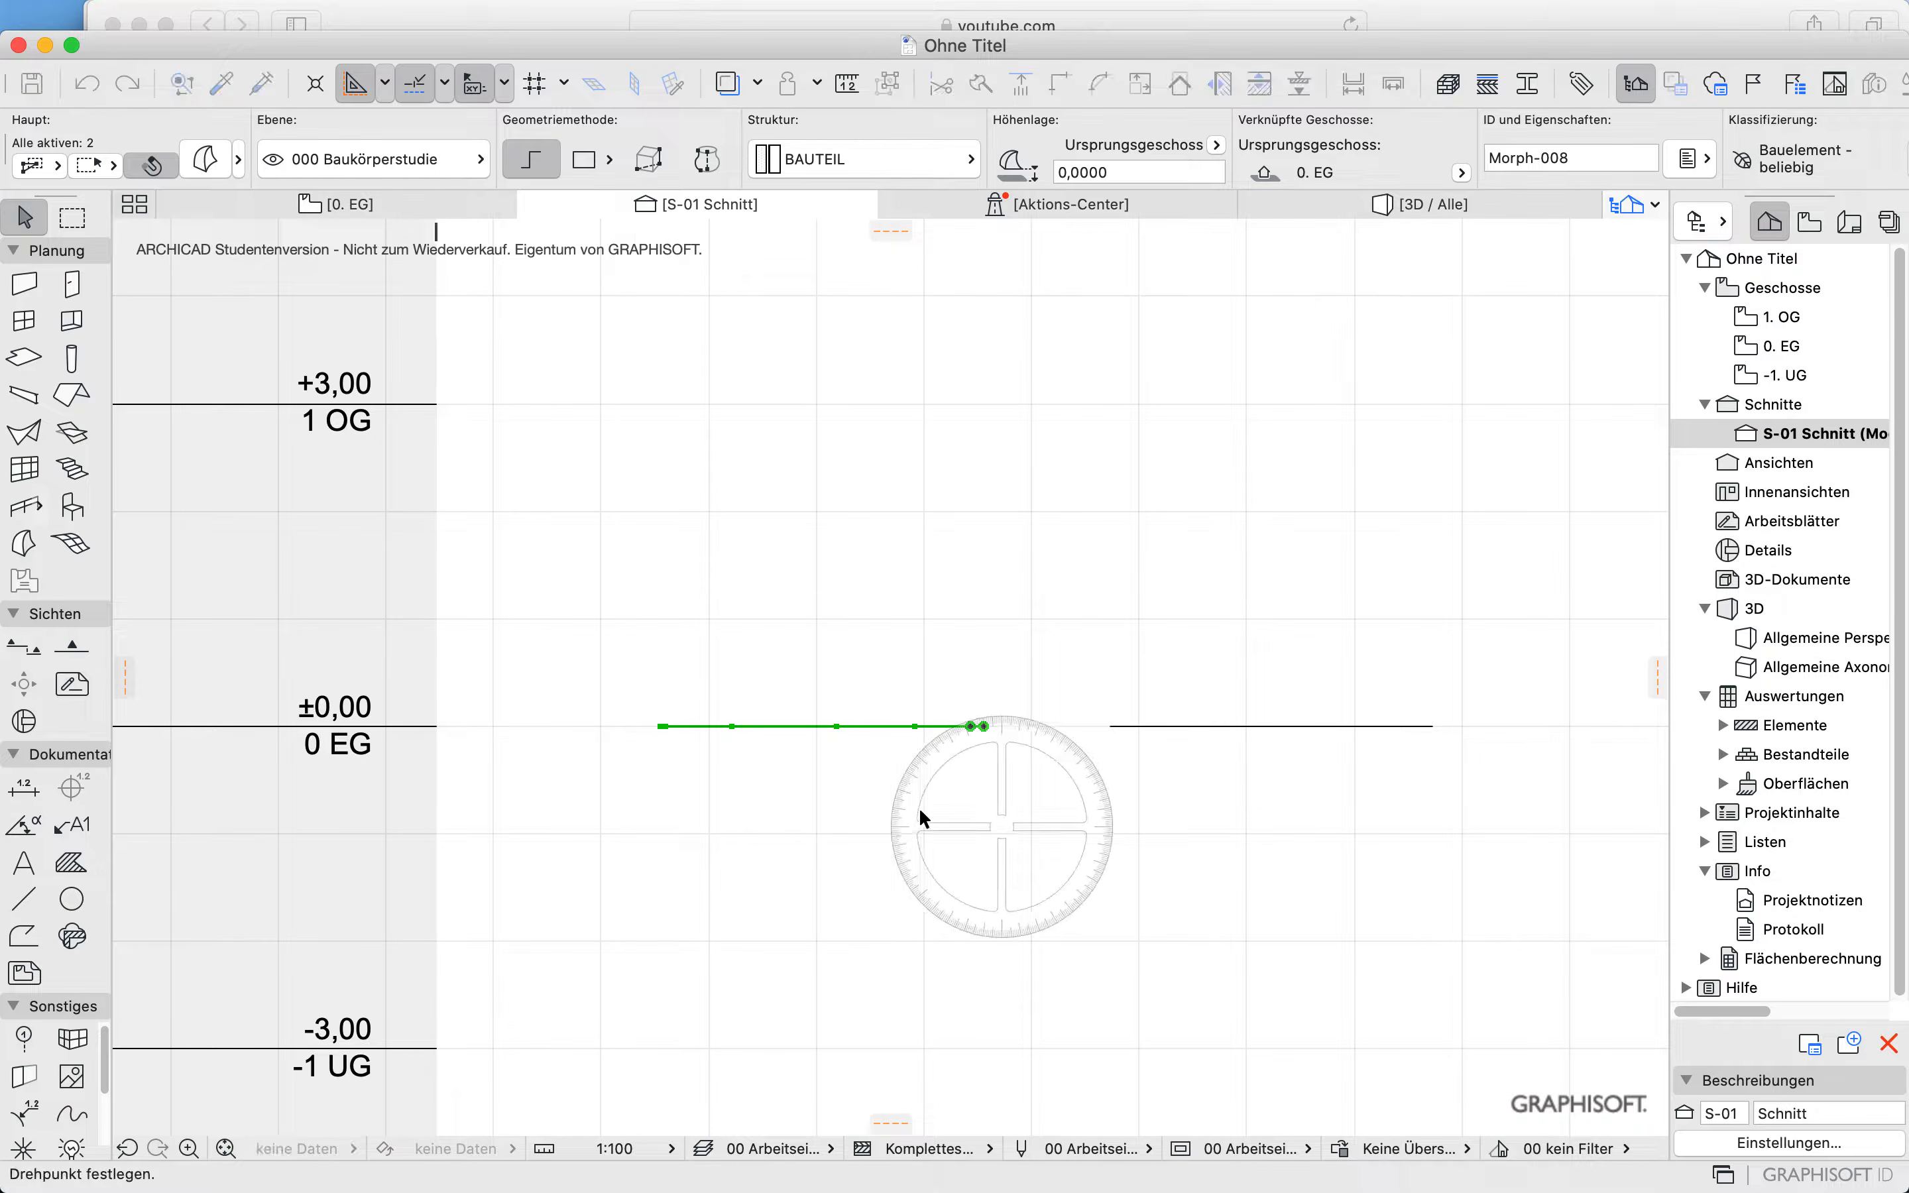
click(660, 725)
click(868, 726)
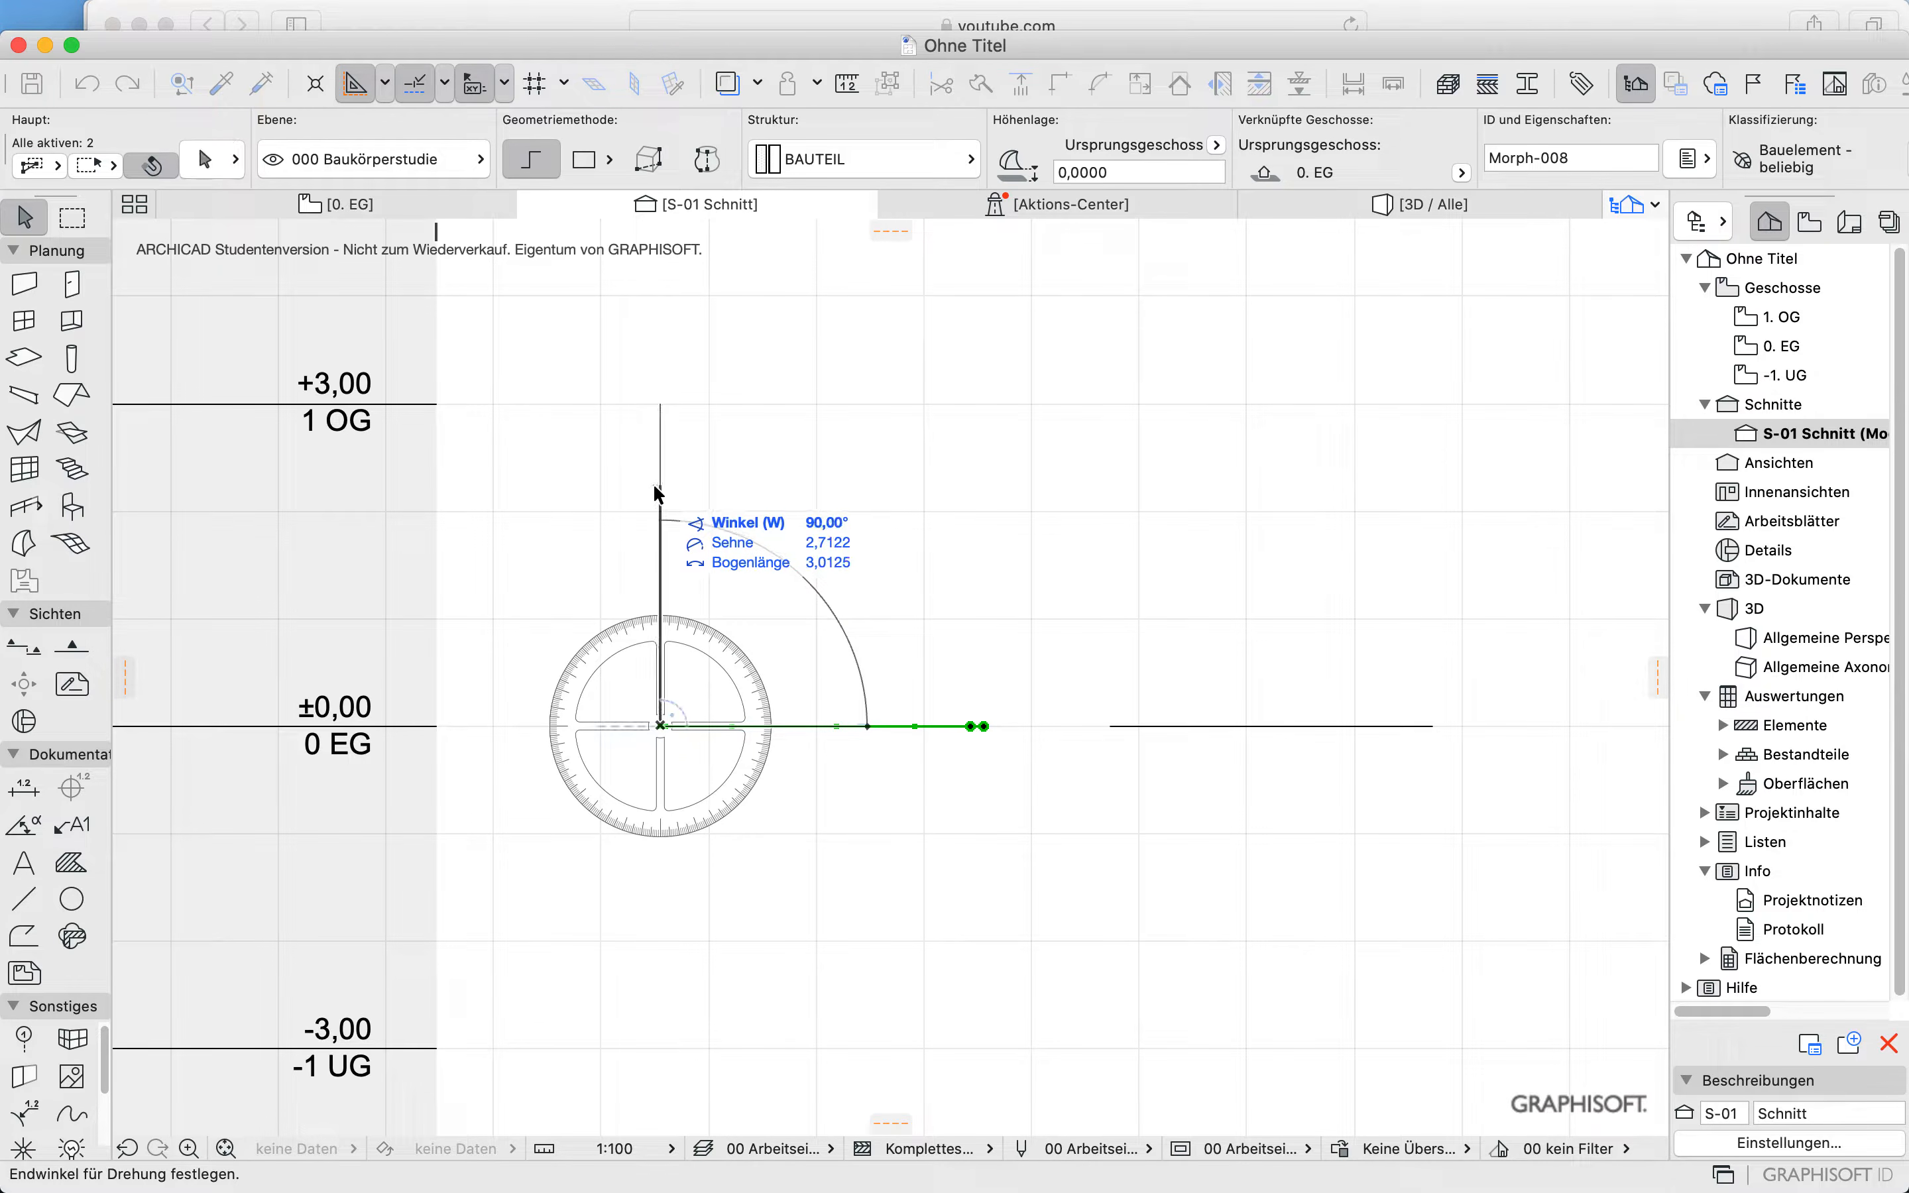
click(654, 486)
click(926, 749)
Step: Rotate the longer flat morph curve of the lower spline 90° upright about its left end in the section
drag(1081, 649, 1244, 795)
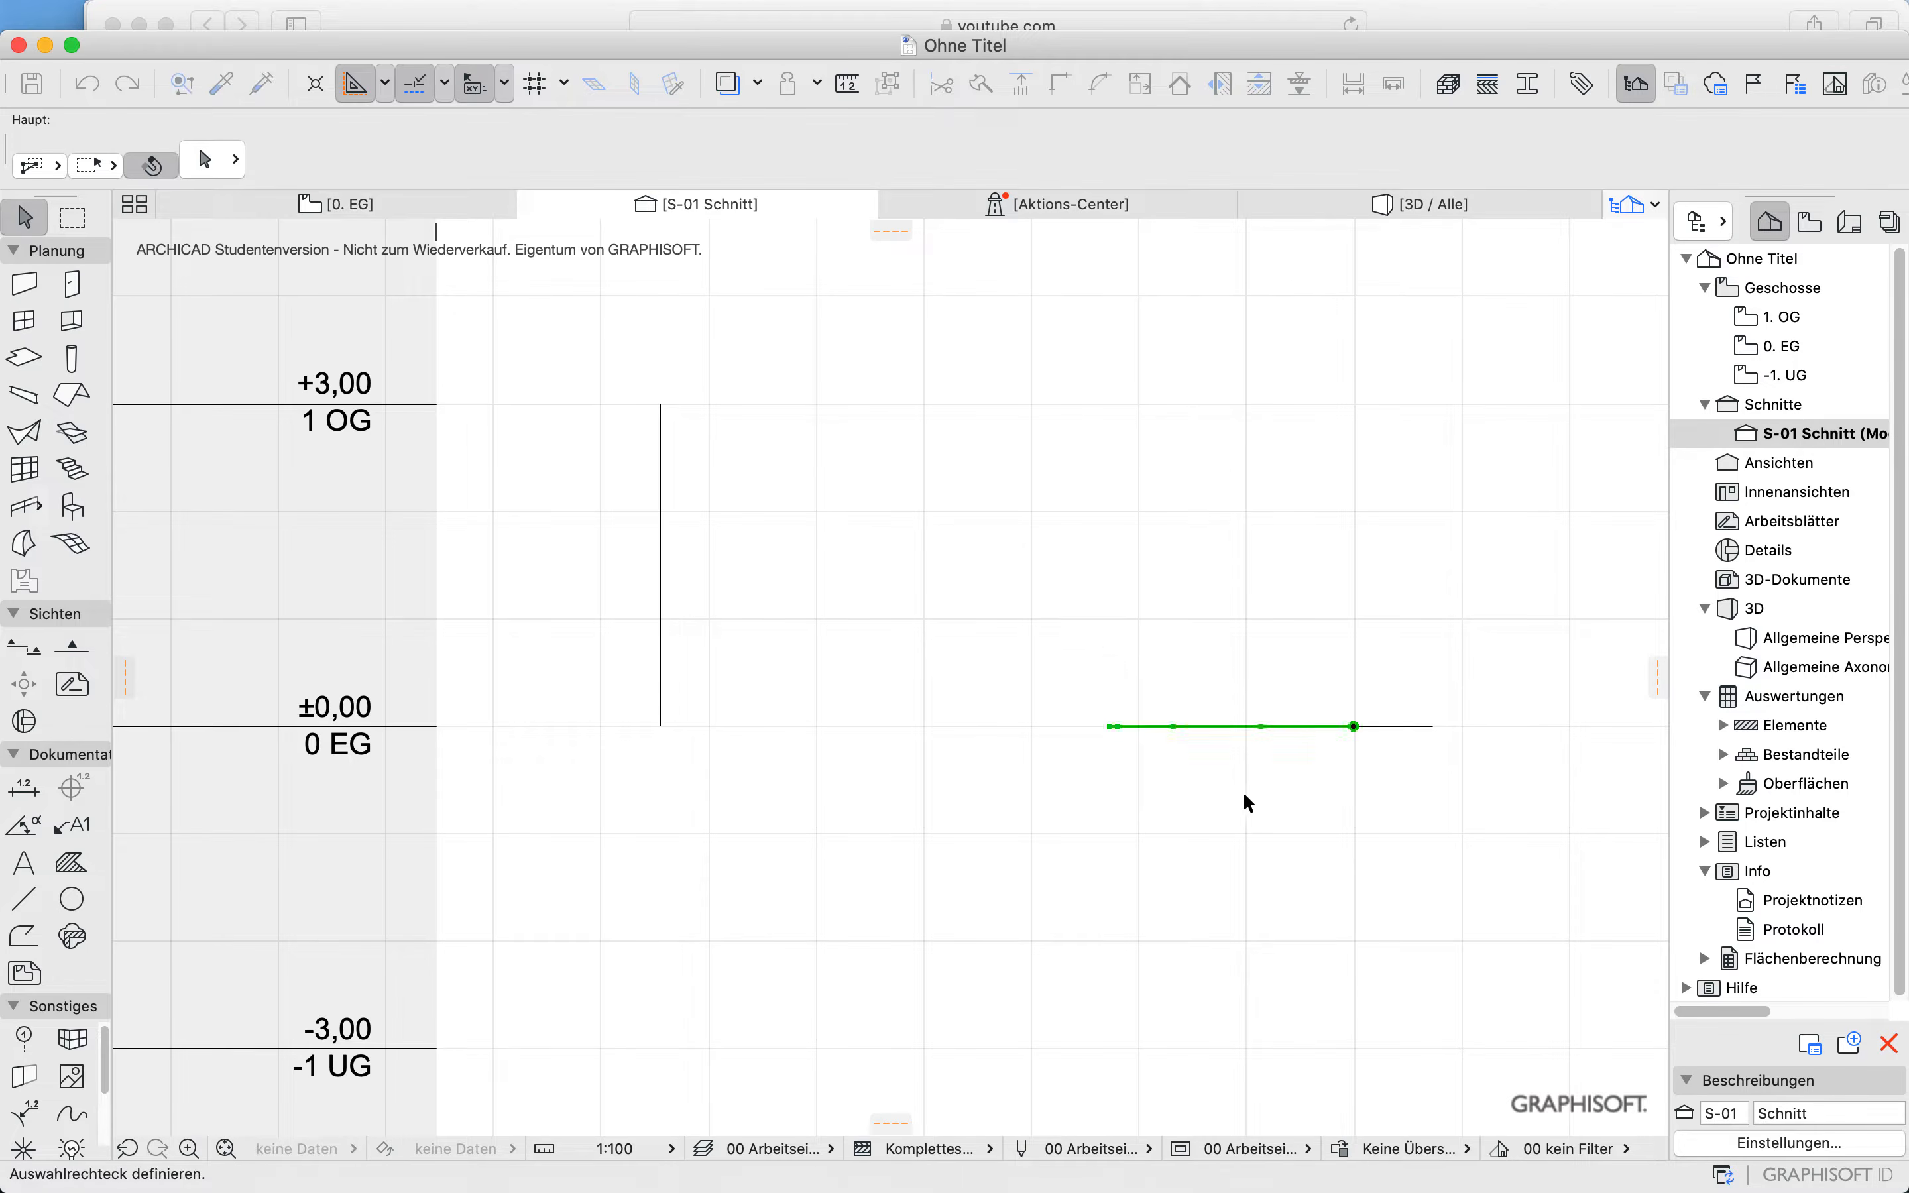
key(super+e)
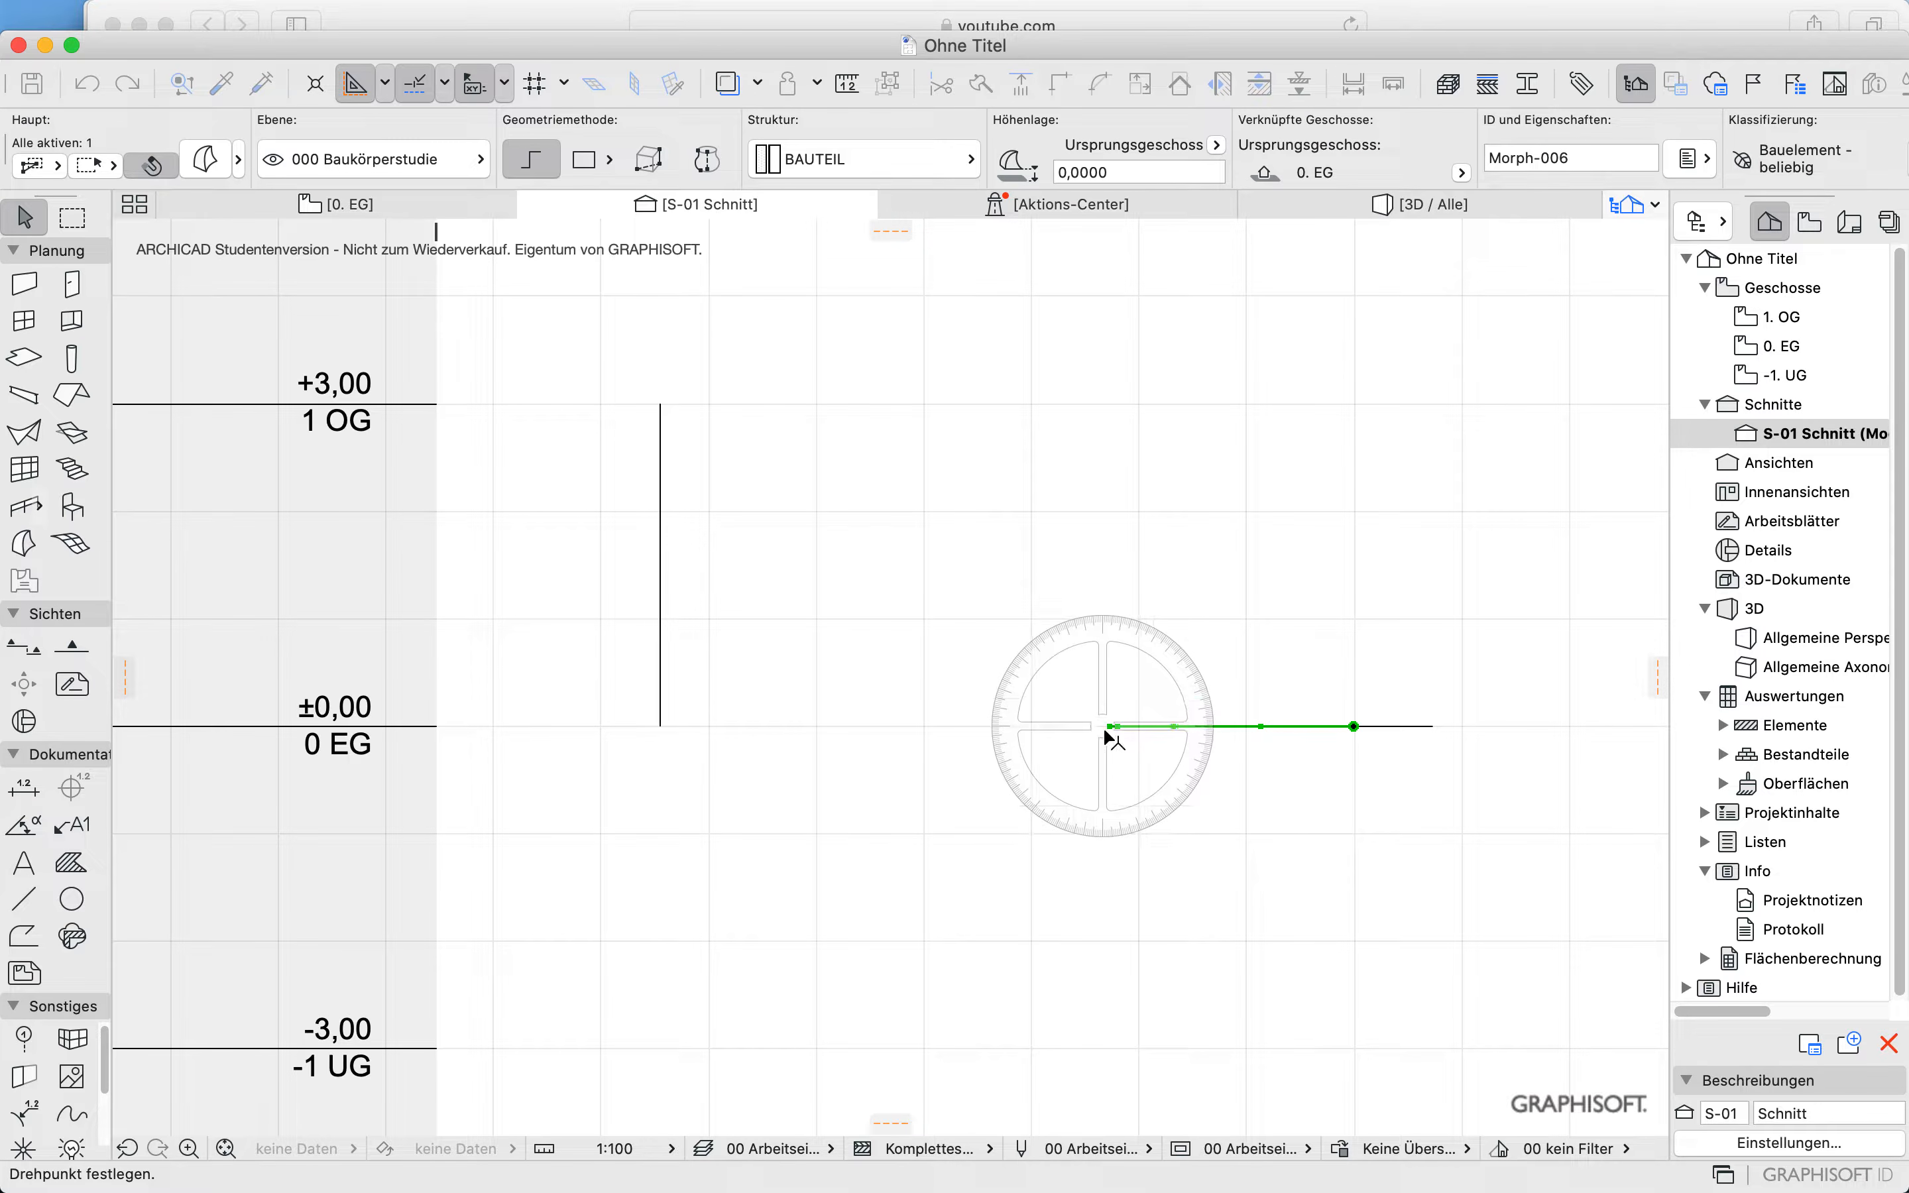
click(1108, 726)
click(1259, 740)
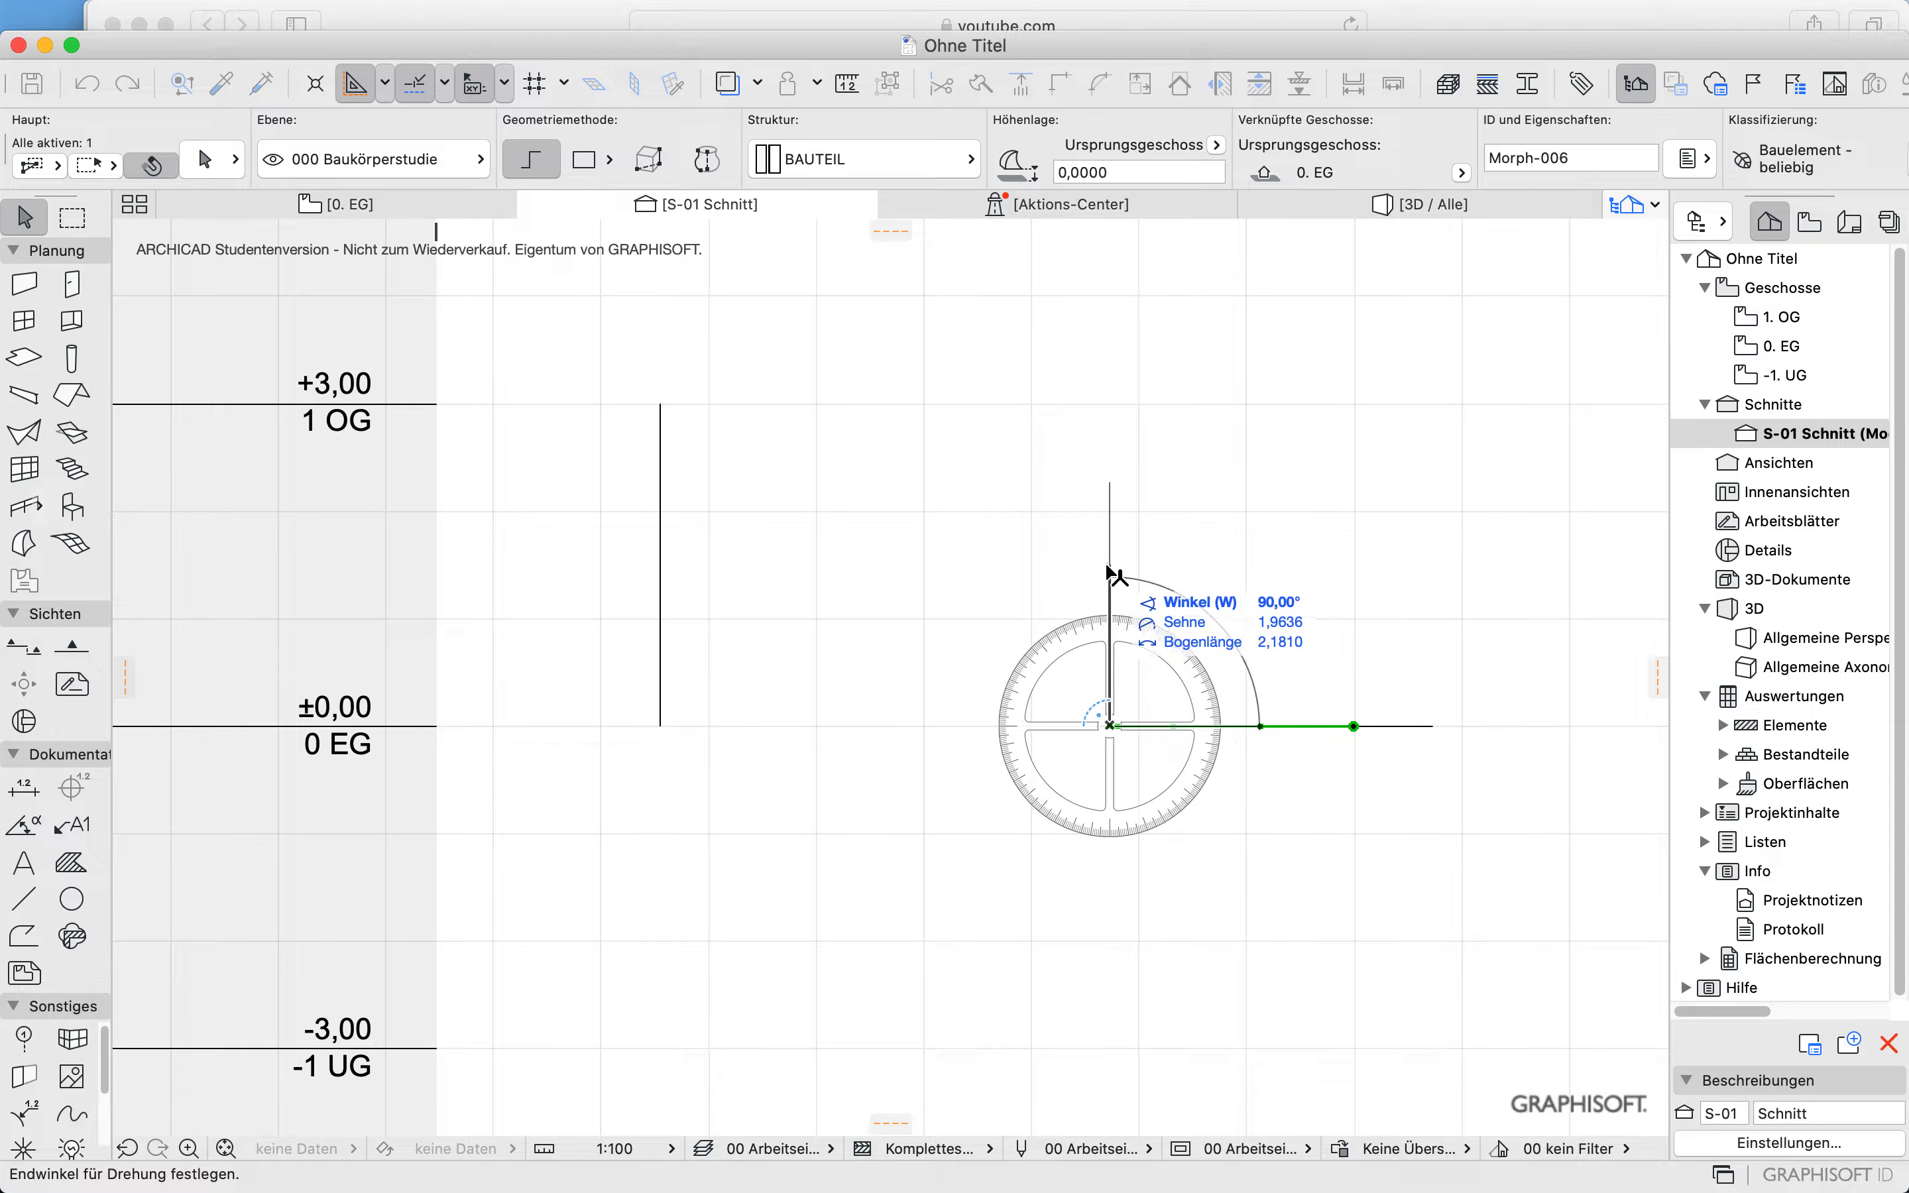
click(1108, 570)
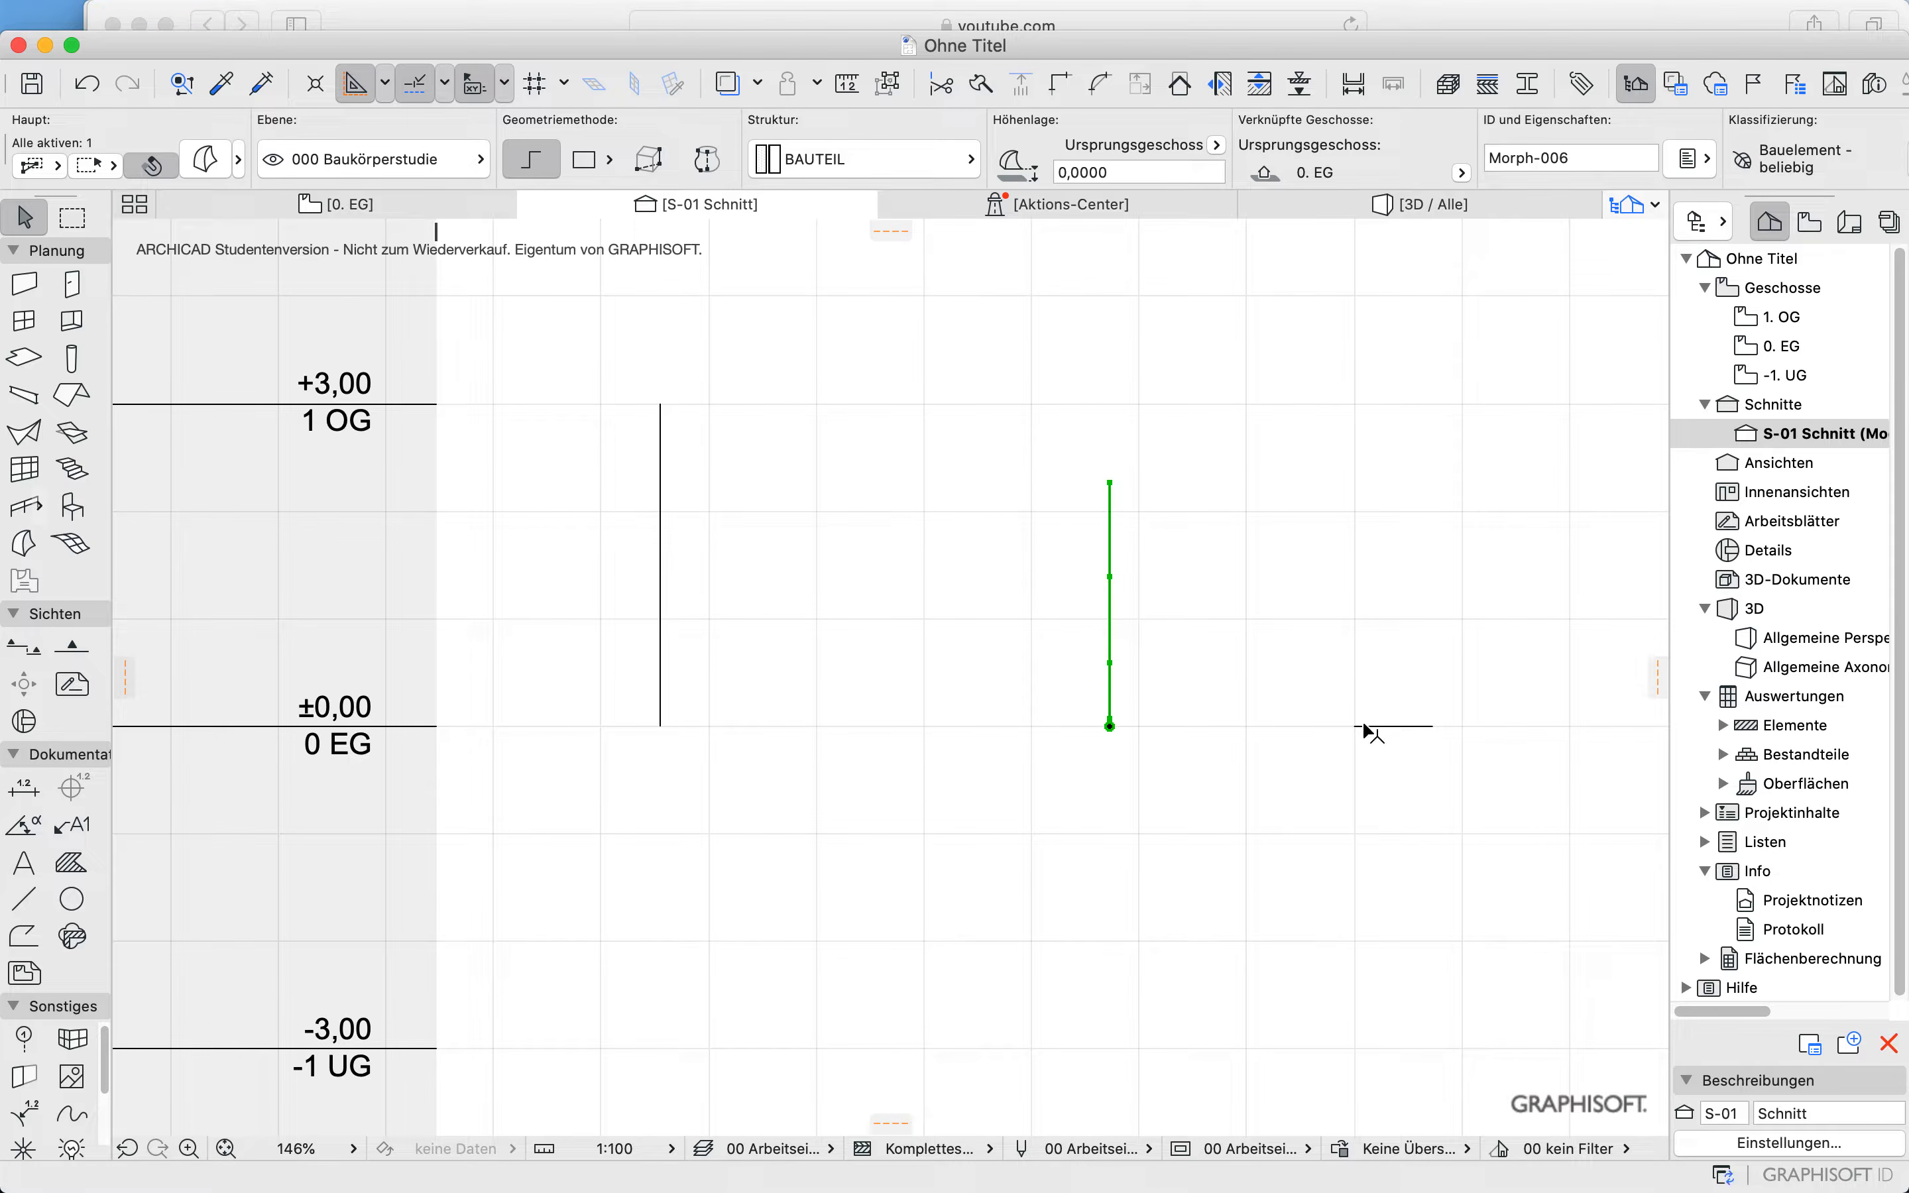
Step: Rotate the remaining short morph curve of the lower spline 90° upright about the base point of the longer one
key(super+e)
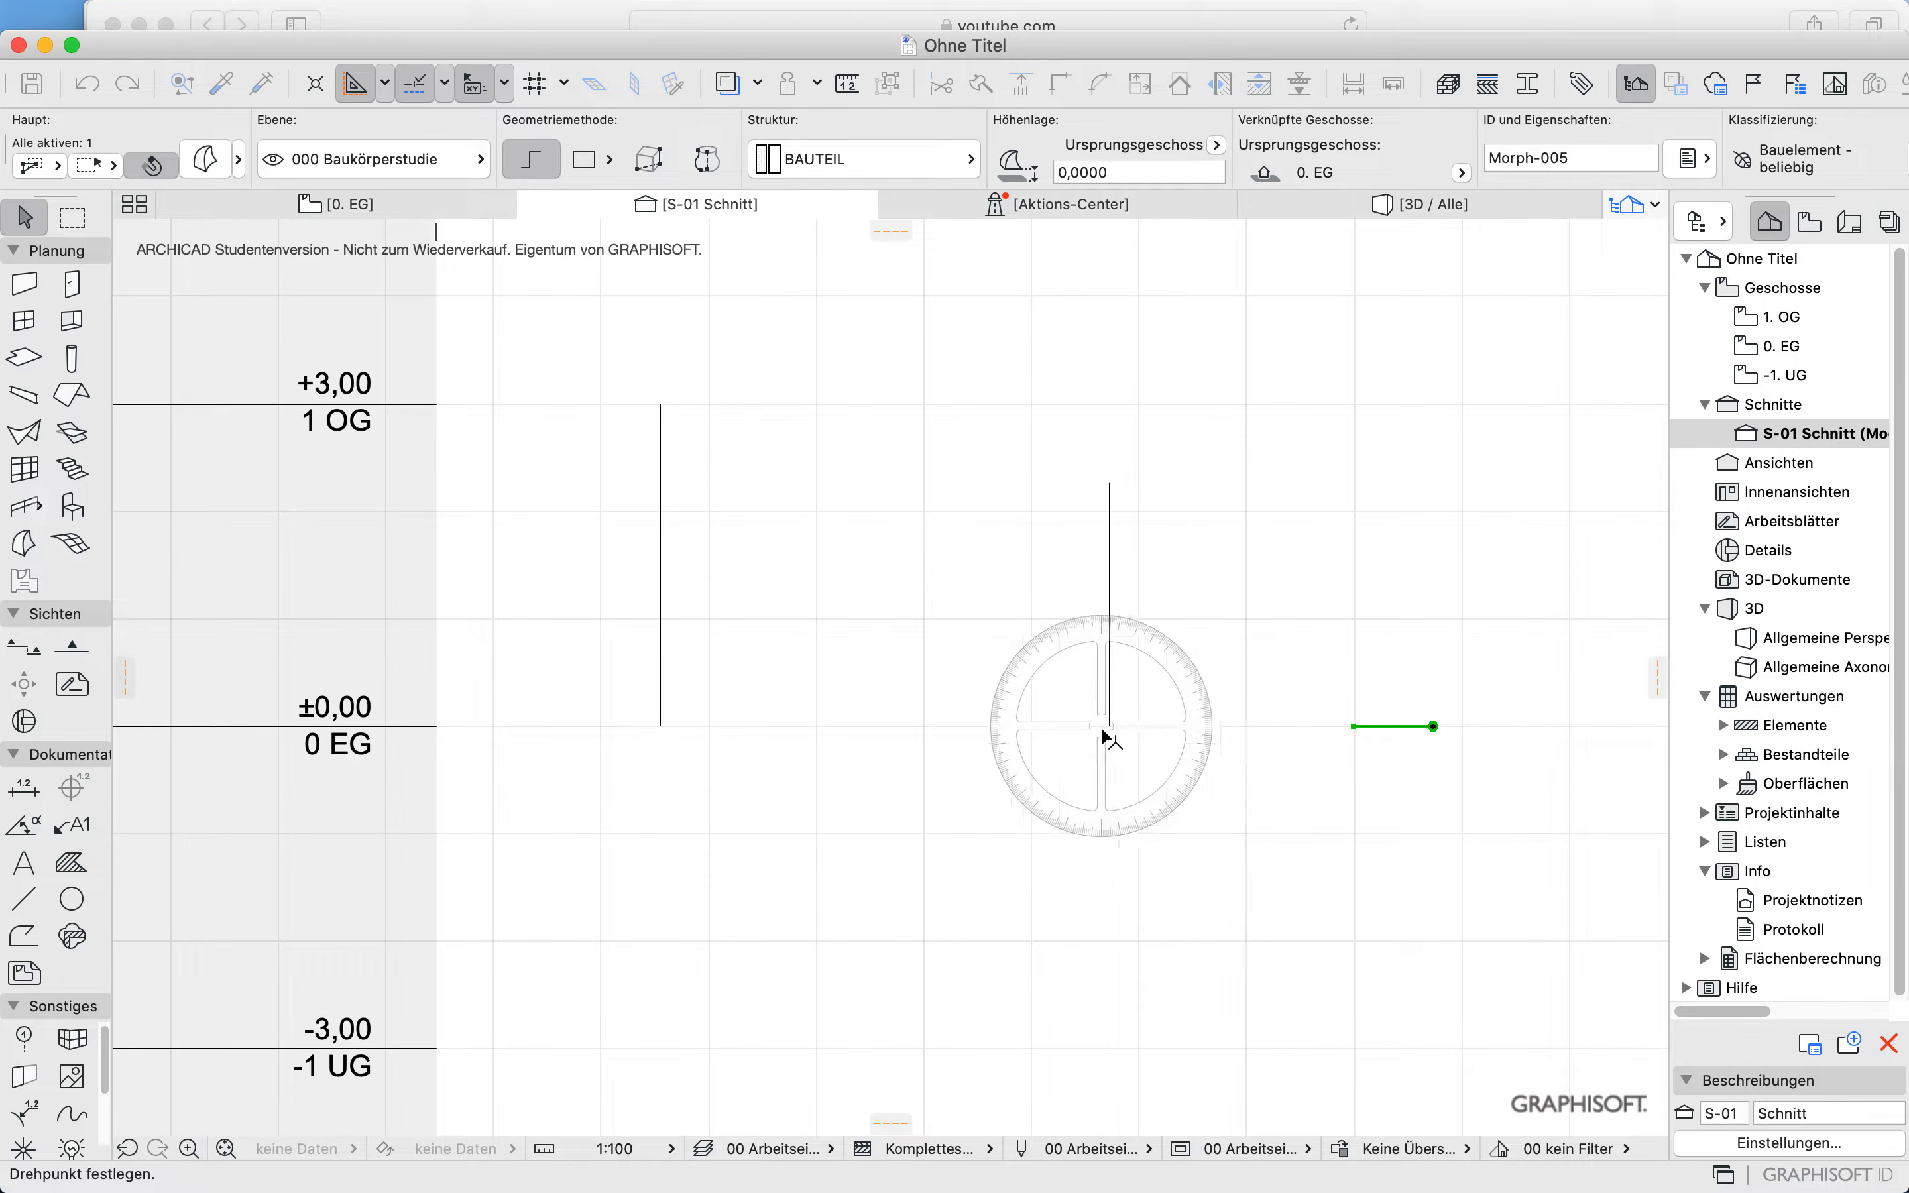
click(1109, 733)
click(1283, 725)
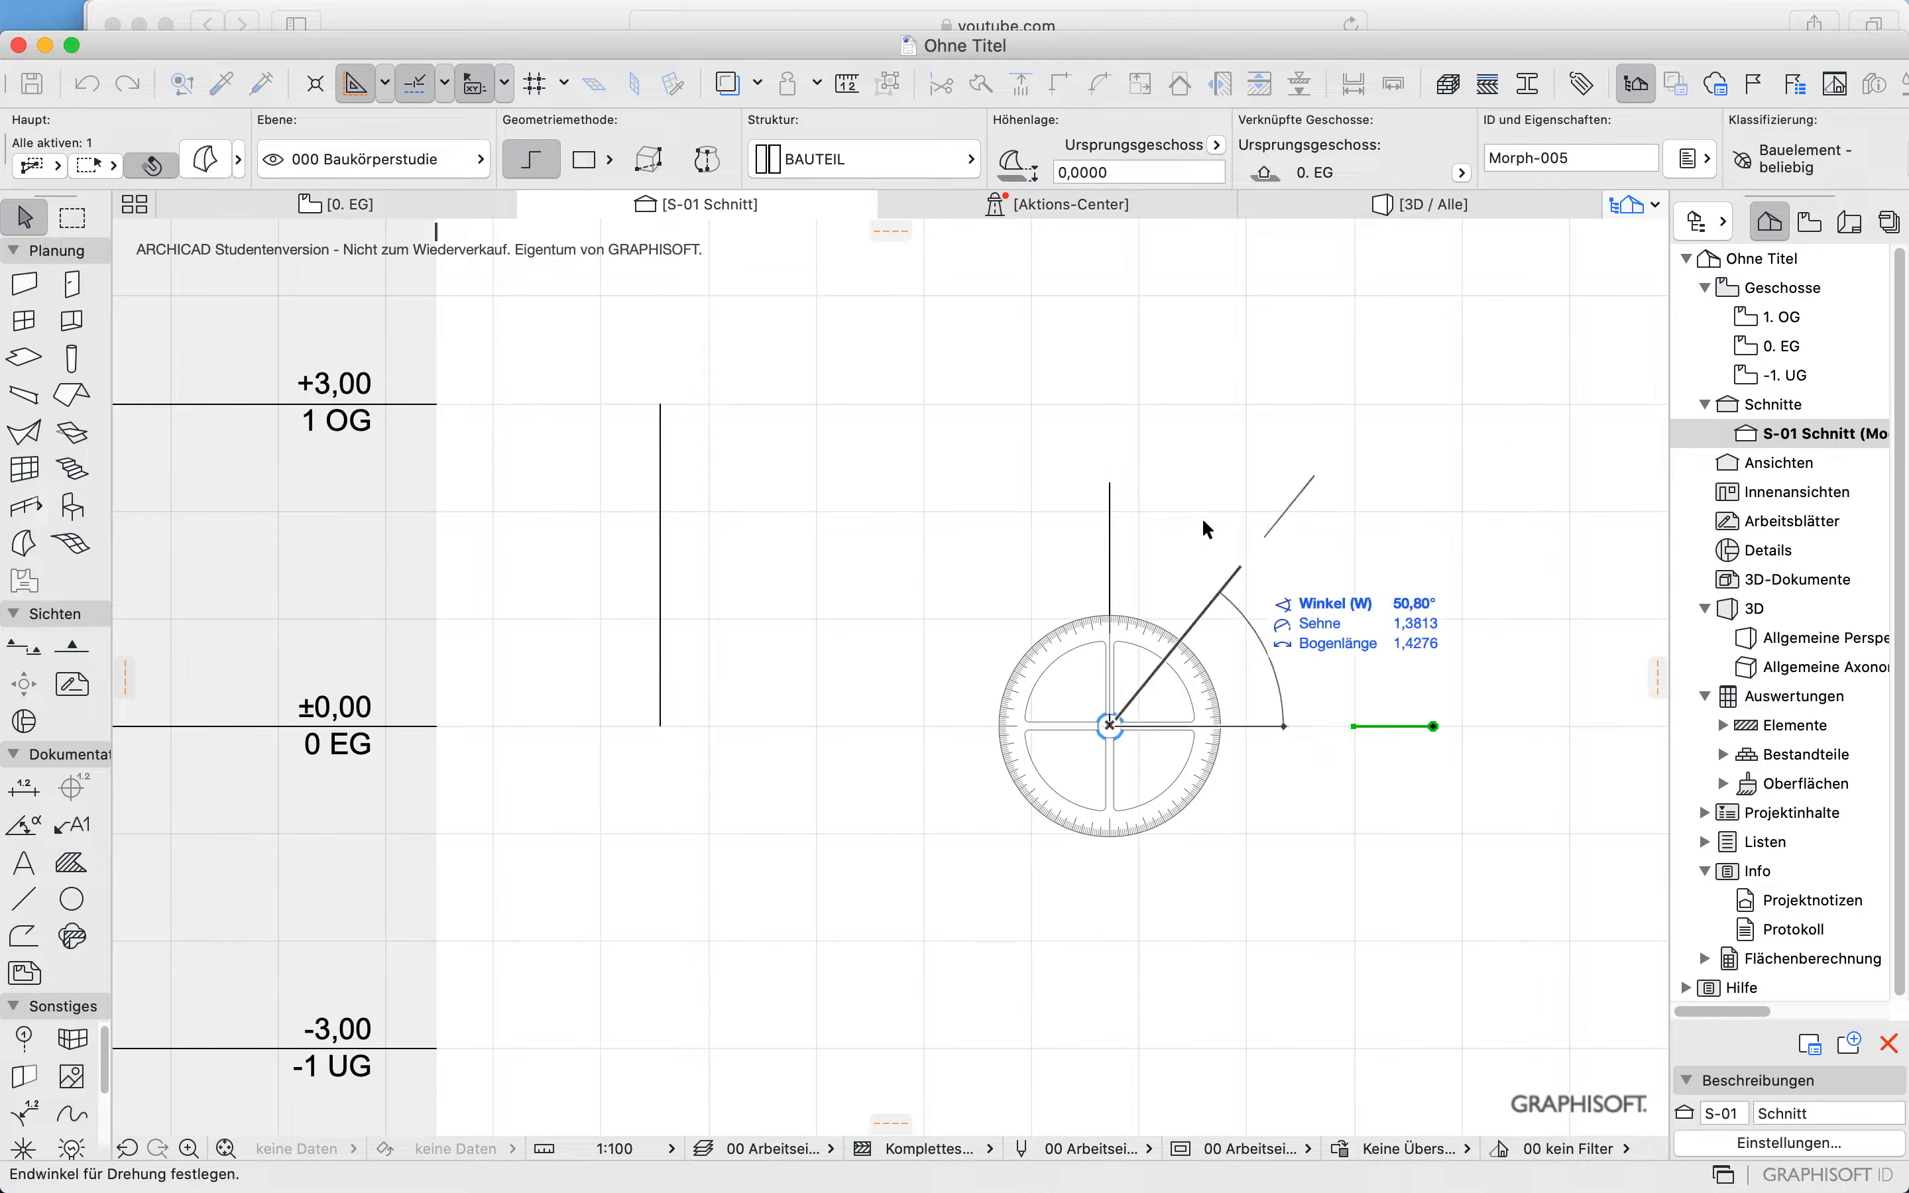
click(1113, 484)
key(Escape)
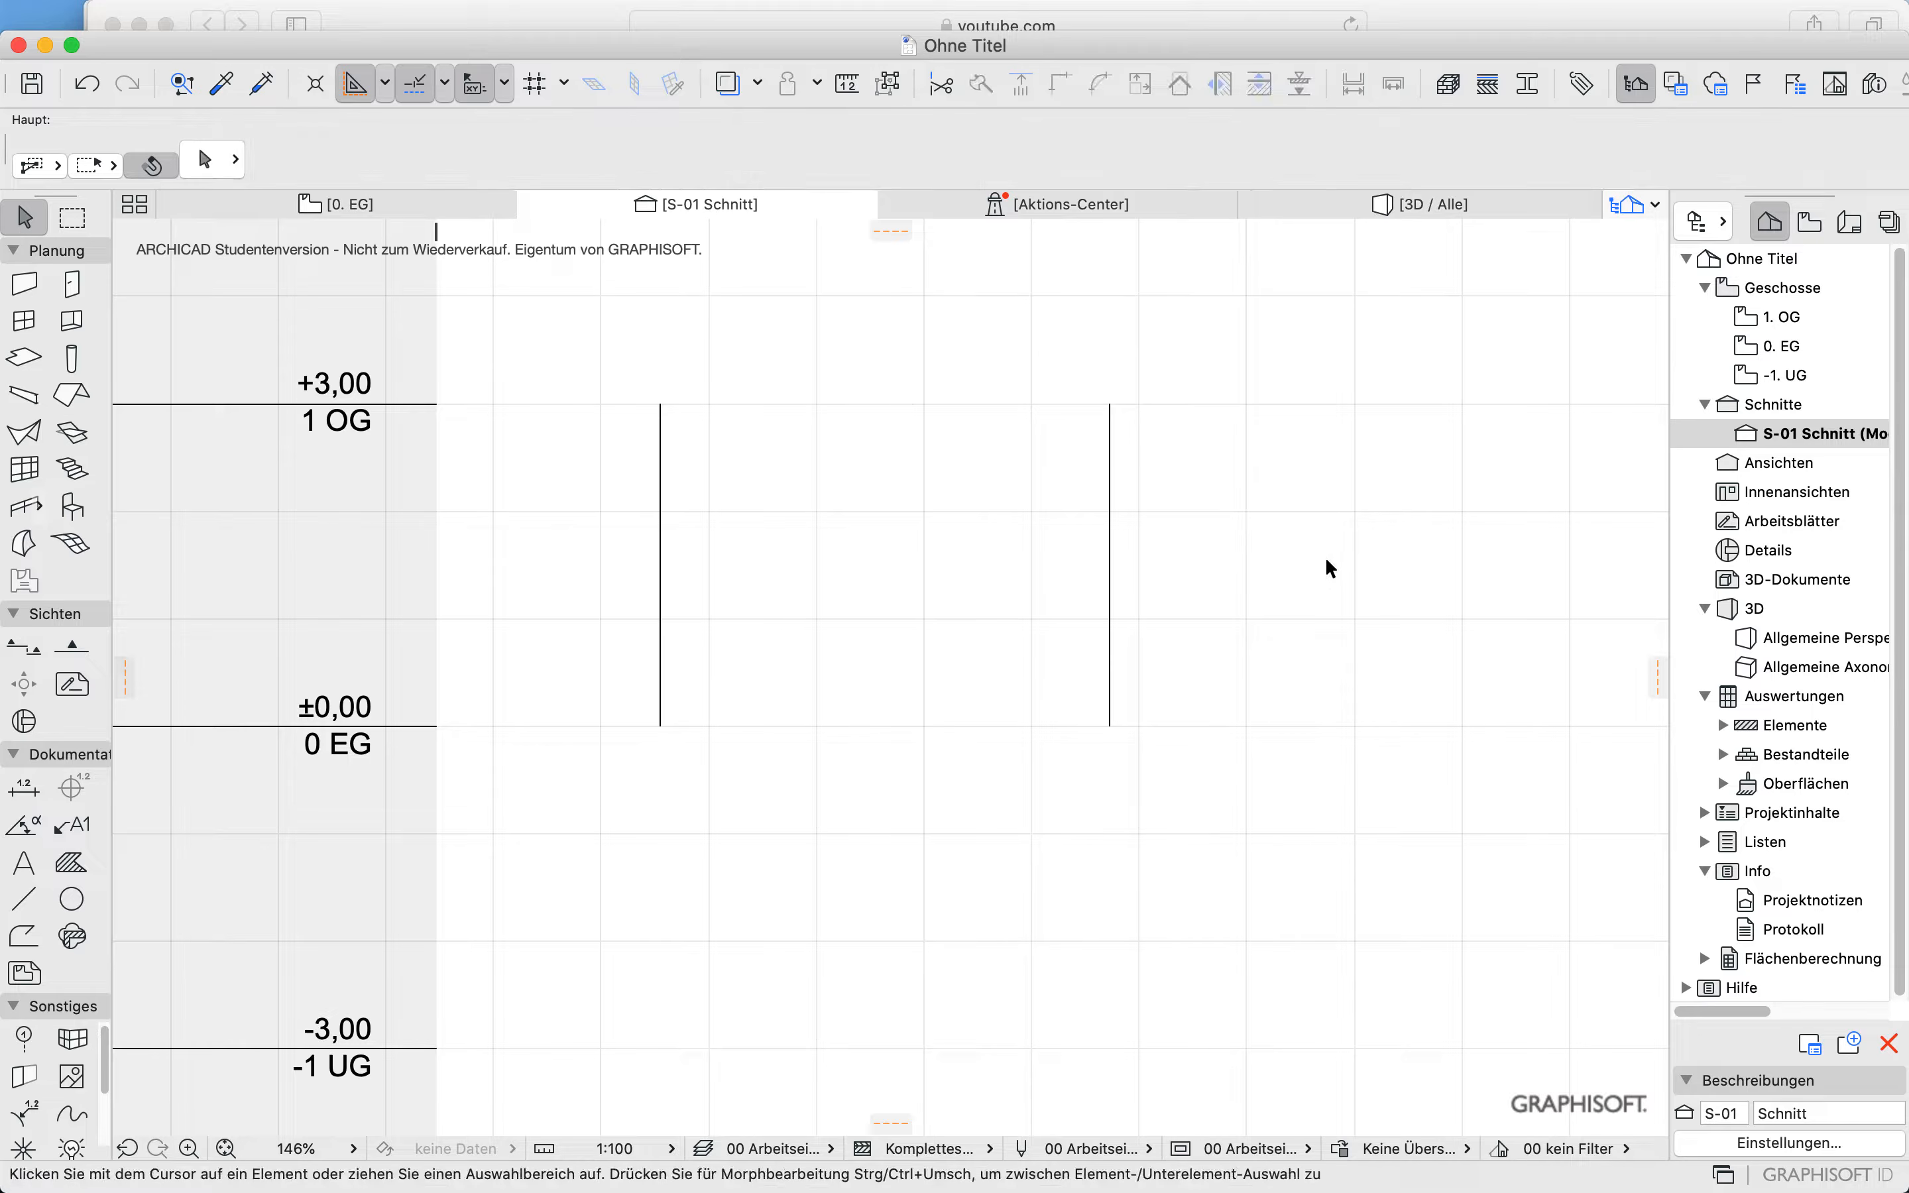
Step: Check the curves in 3D, then rotate the upper spline's two morph curves 180° about their ±0,00 end in section S-01
key(F3)
shift+middle_drag(1175, 759, 389, 732)
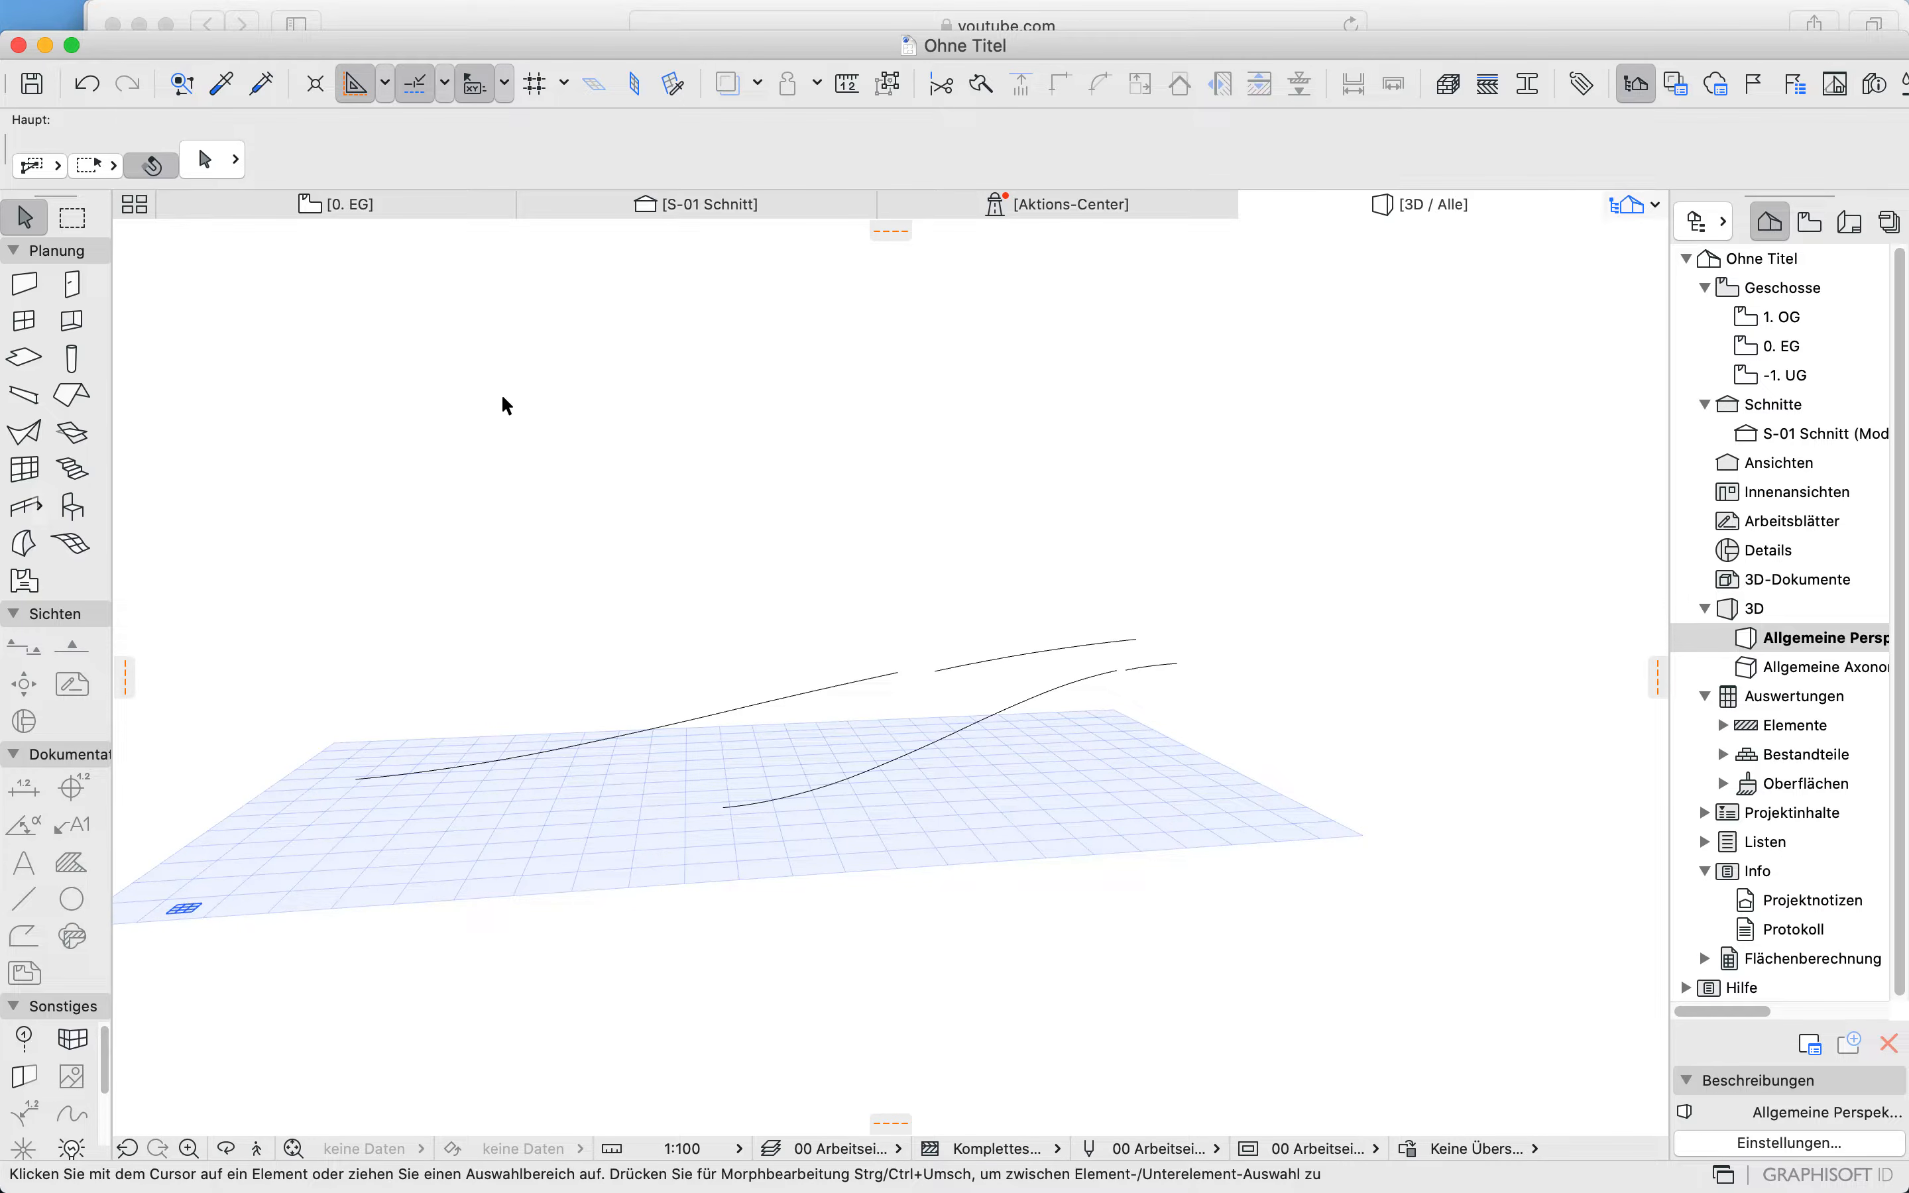
click(705, 204)
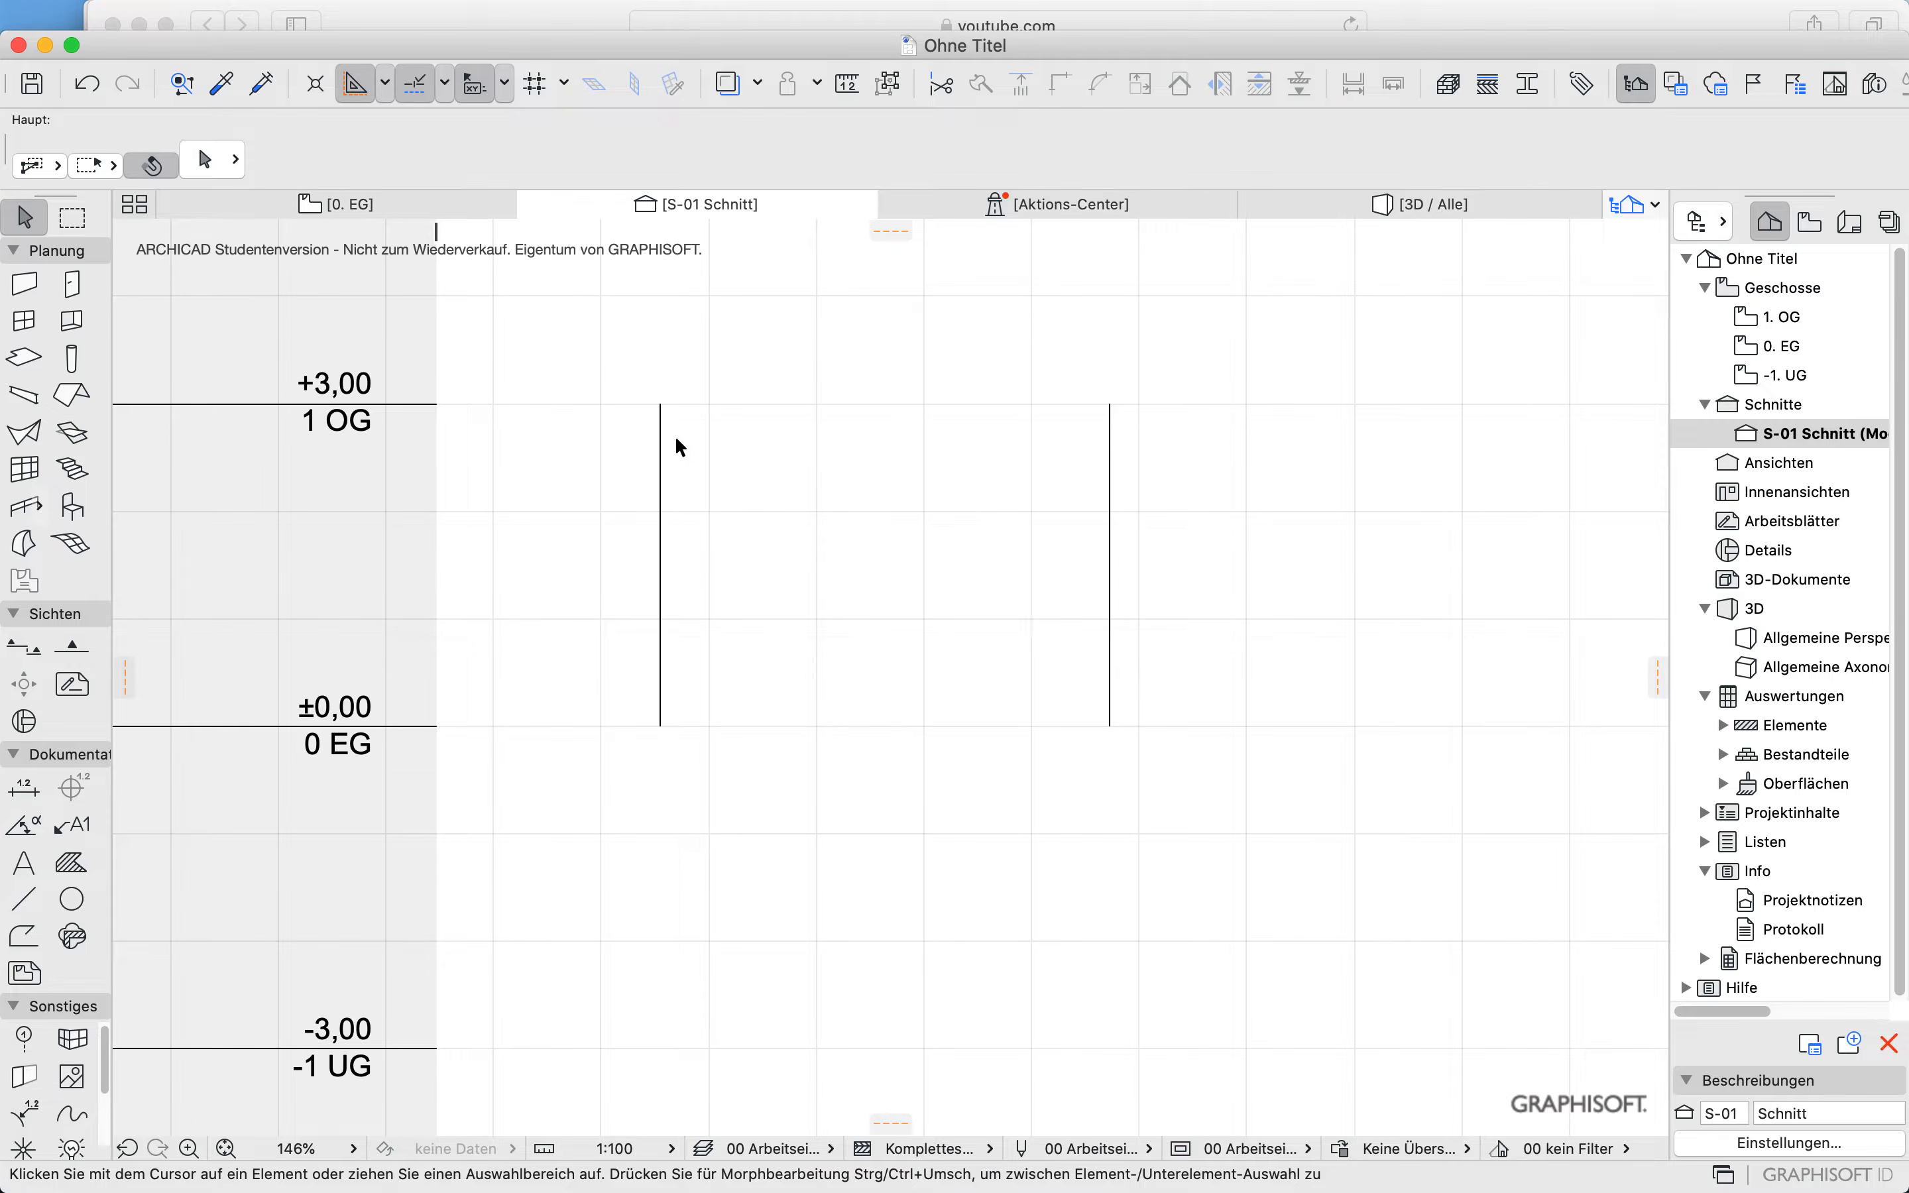
drag(601, 363, 734, 811)
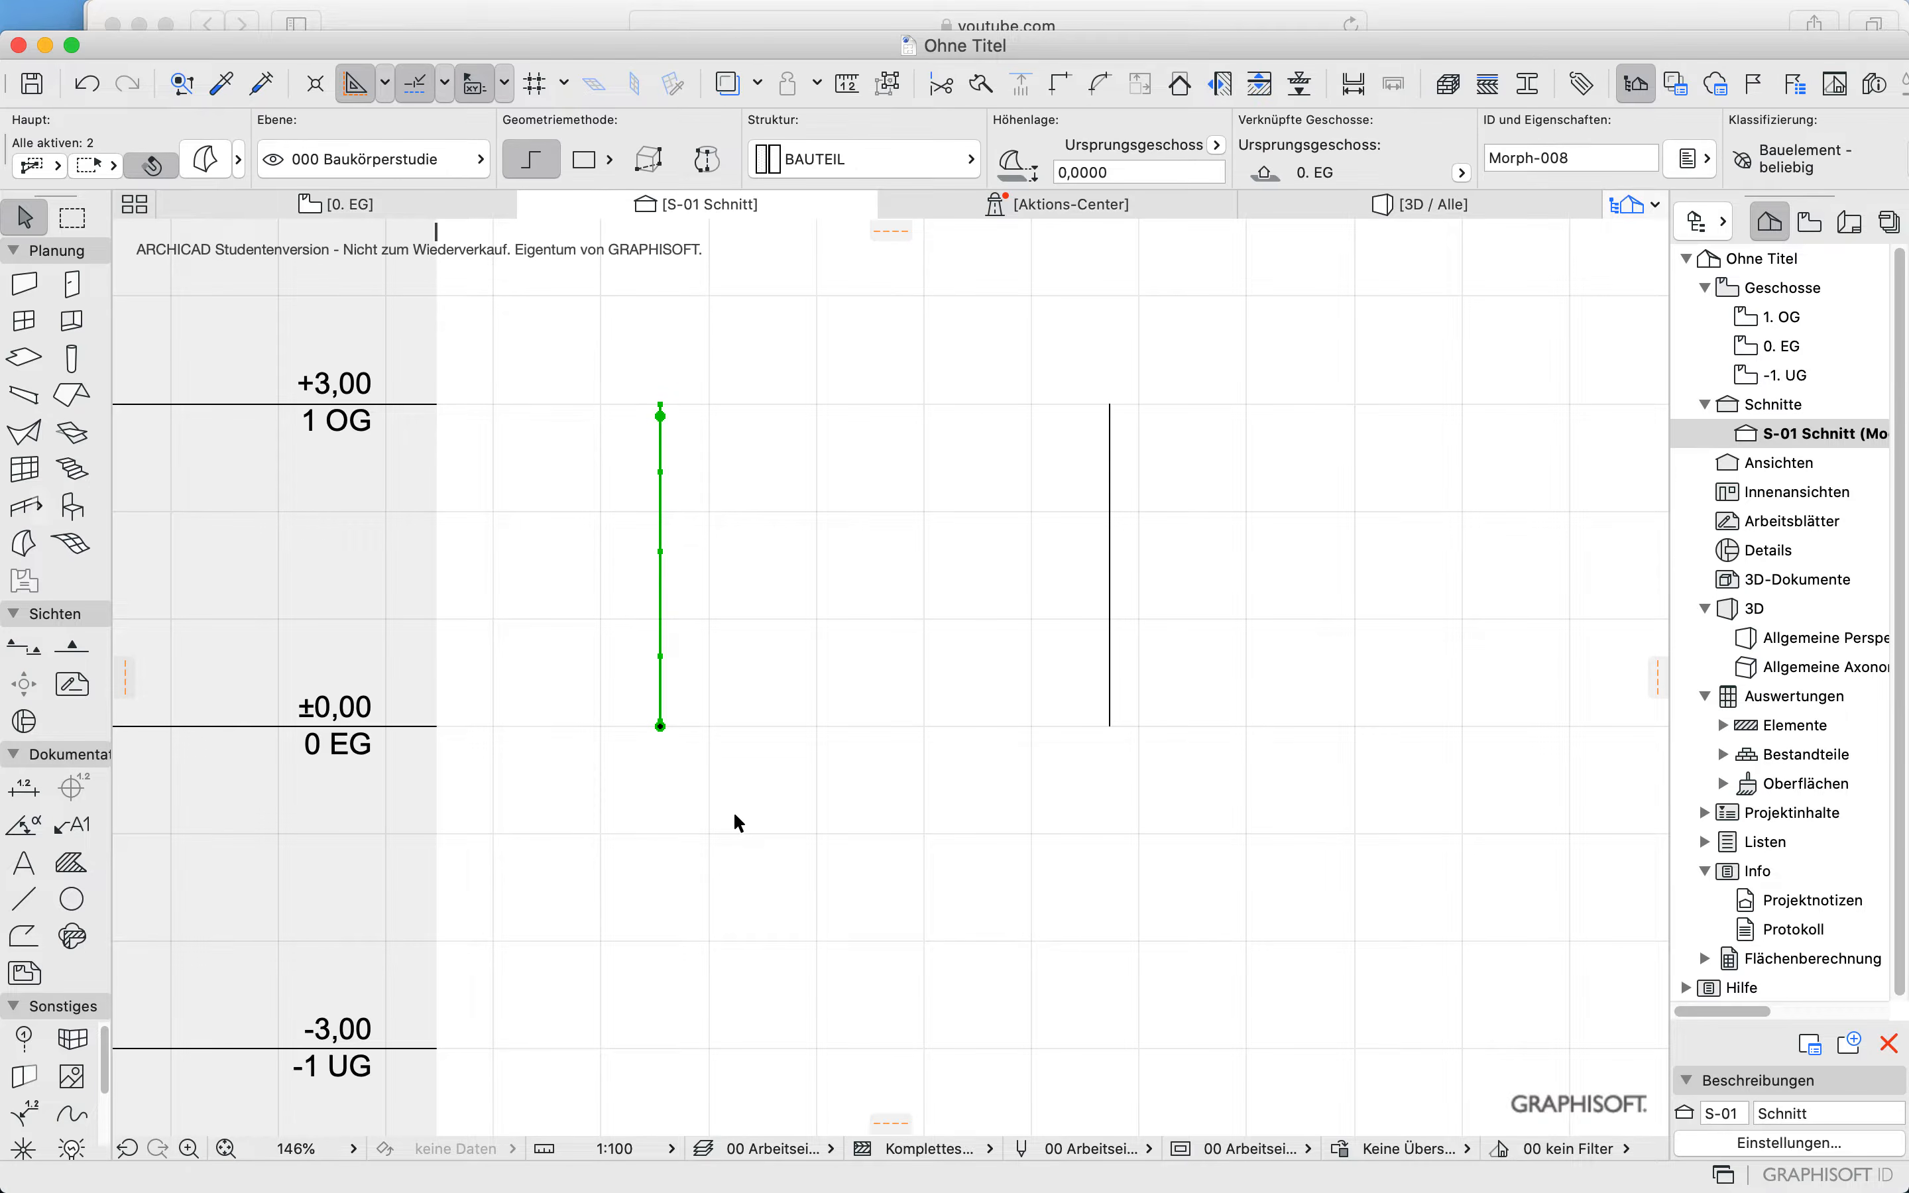
key(super+e)
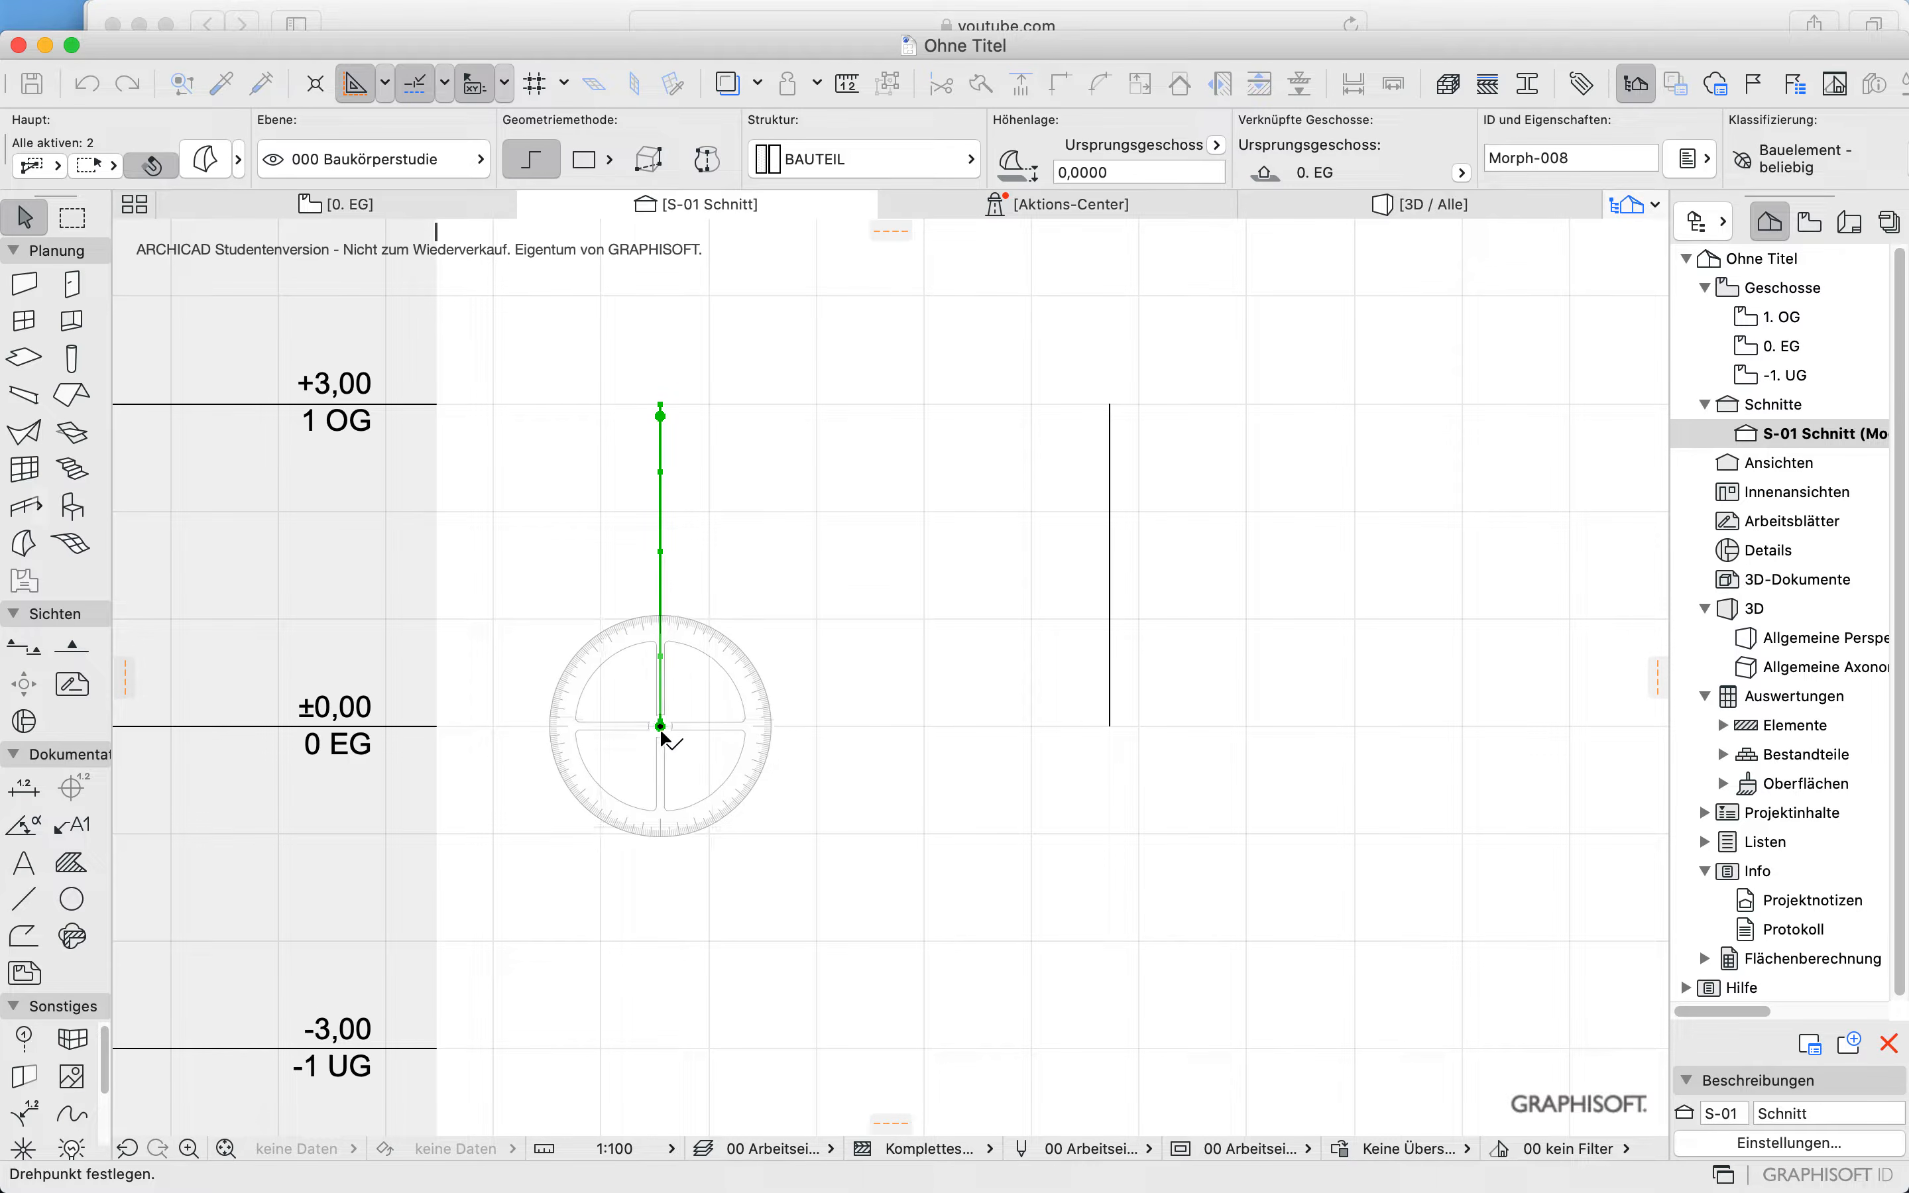
click(661, 726)
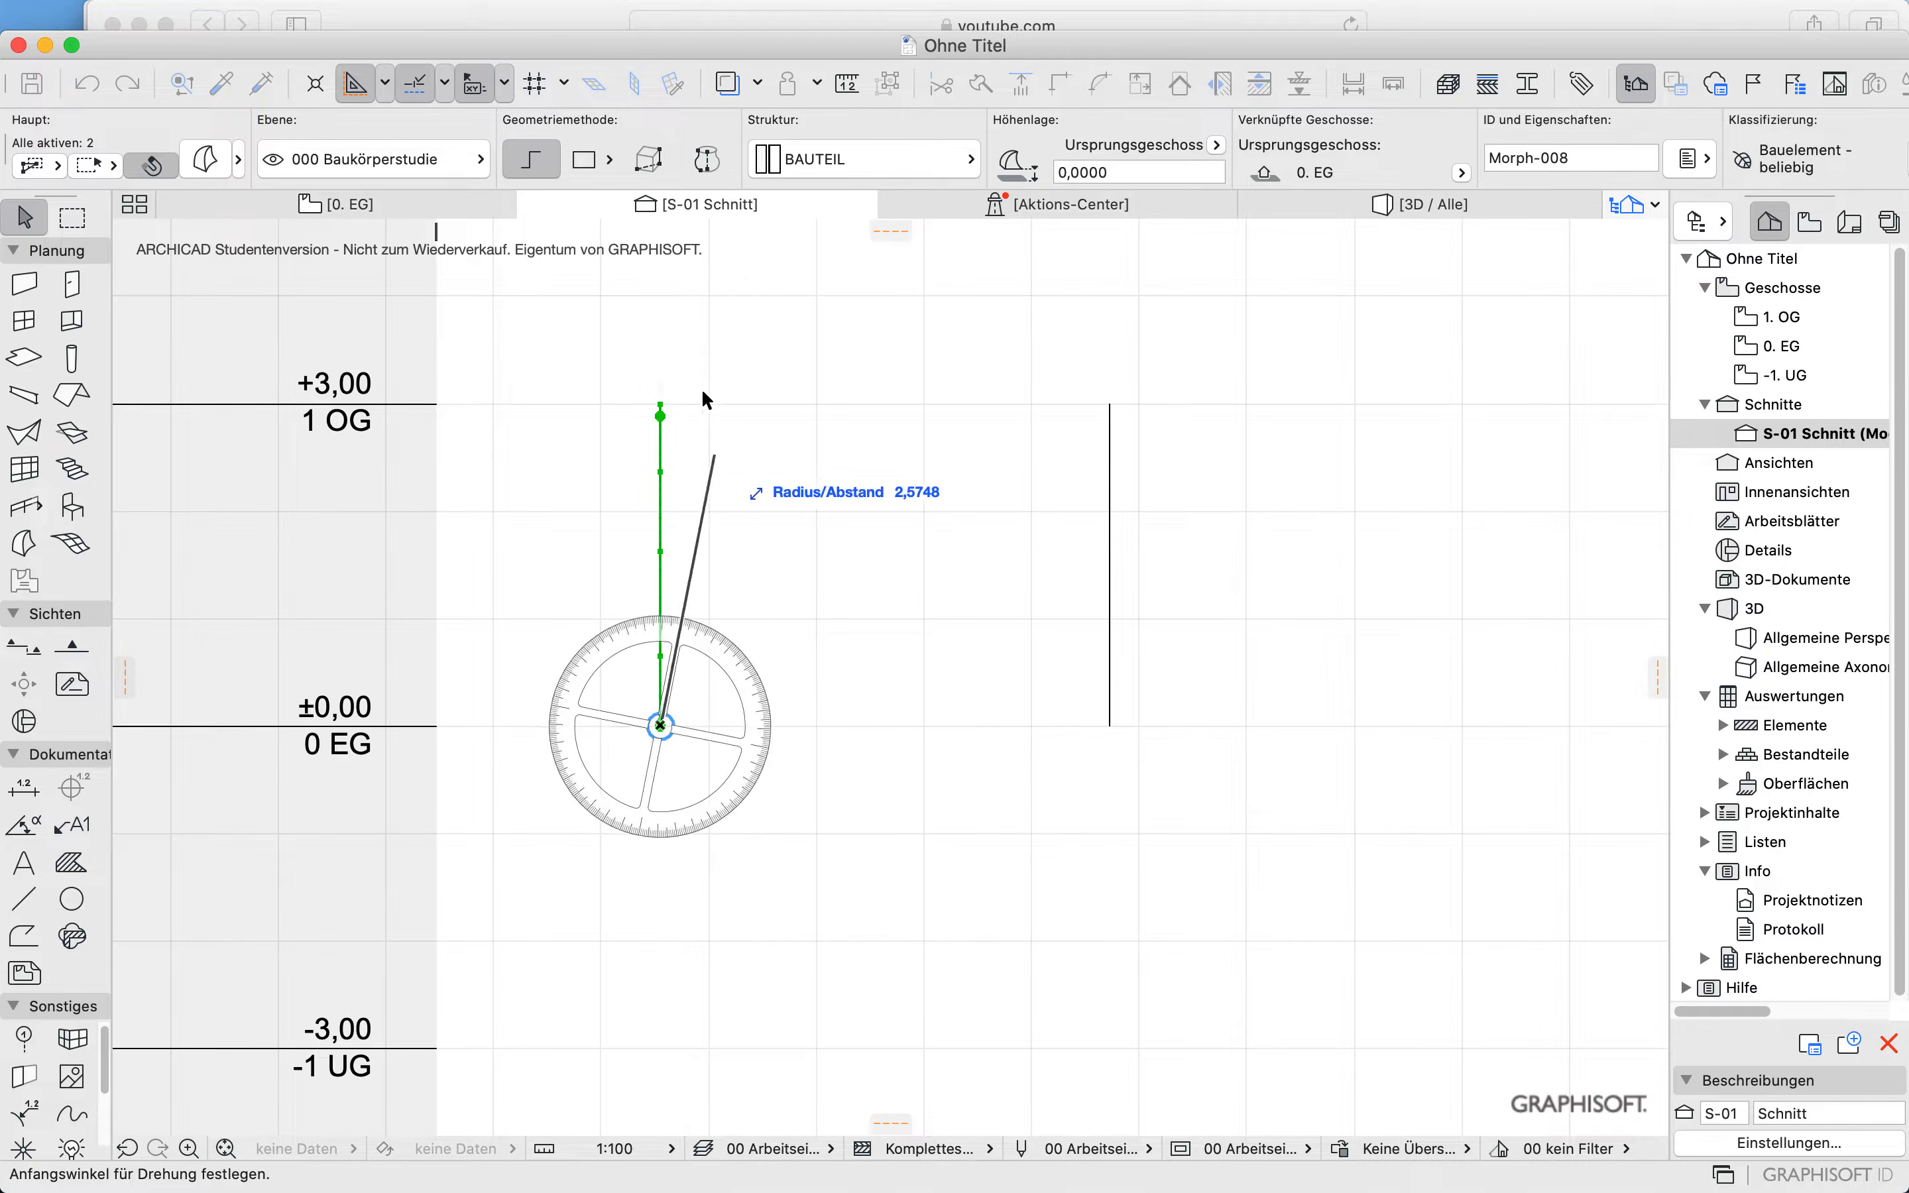
right_click(667, 307)
click(669, 305)
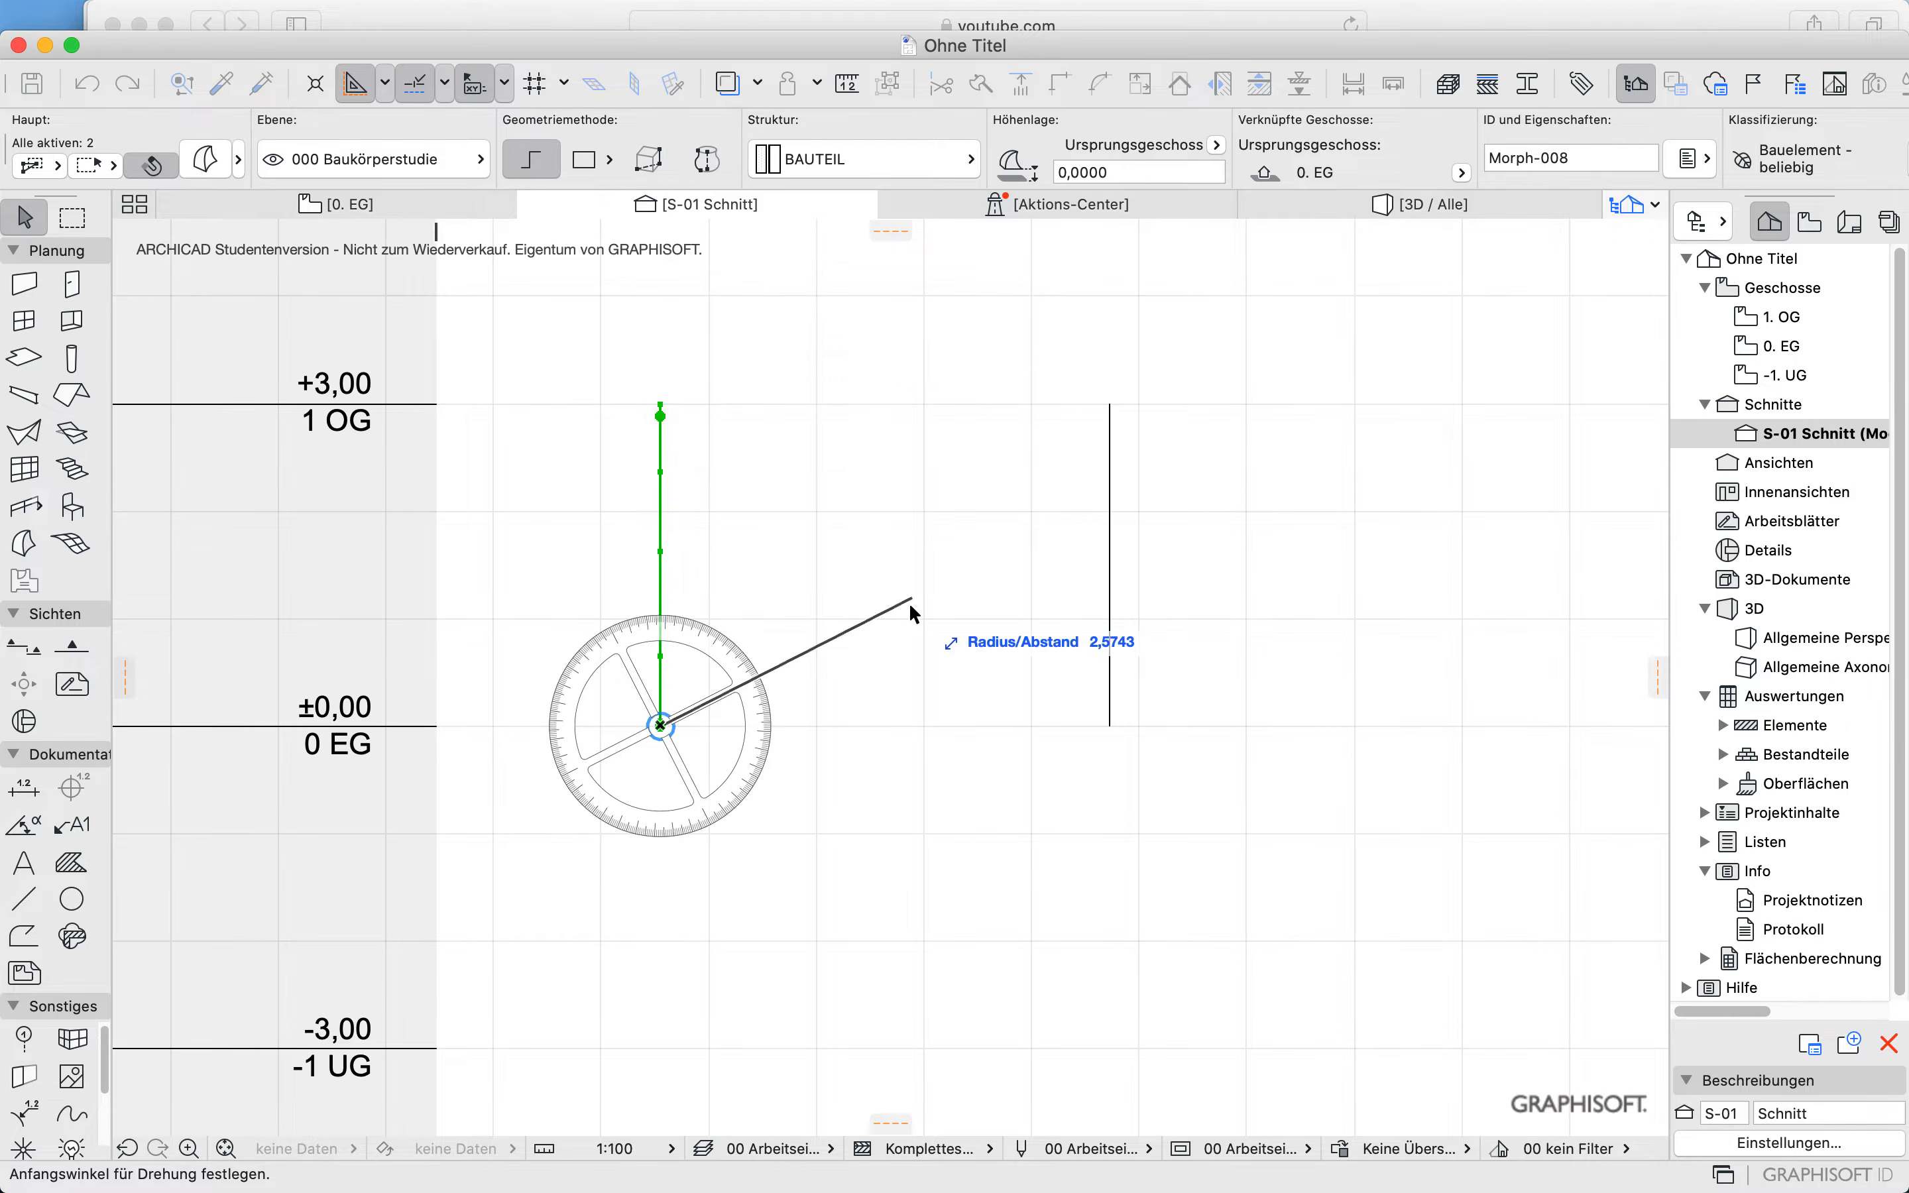
click(687, 952)
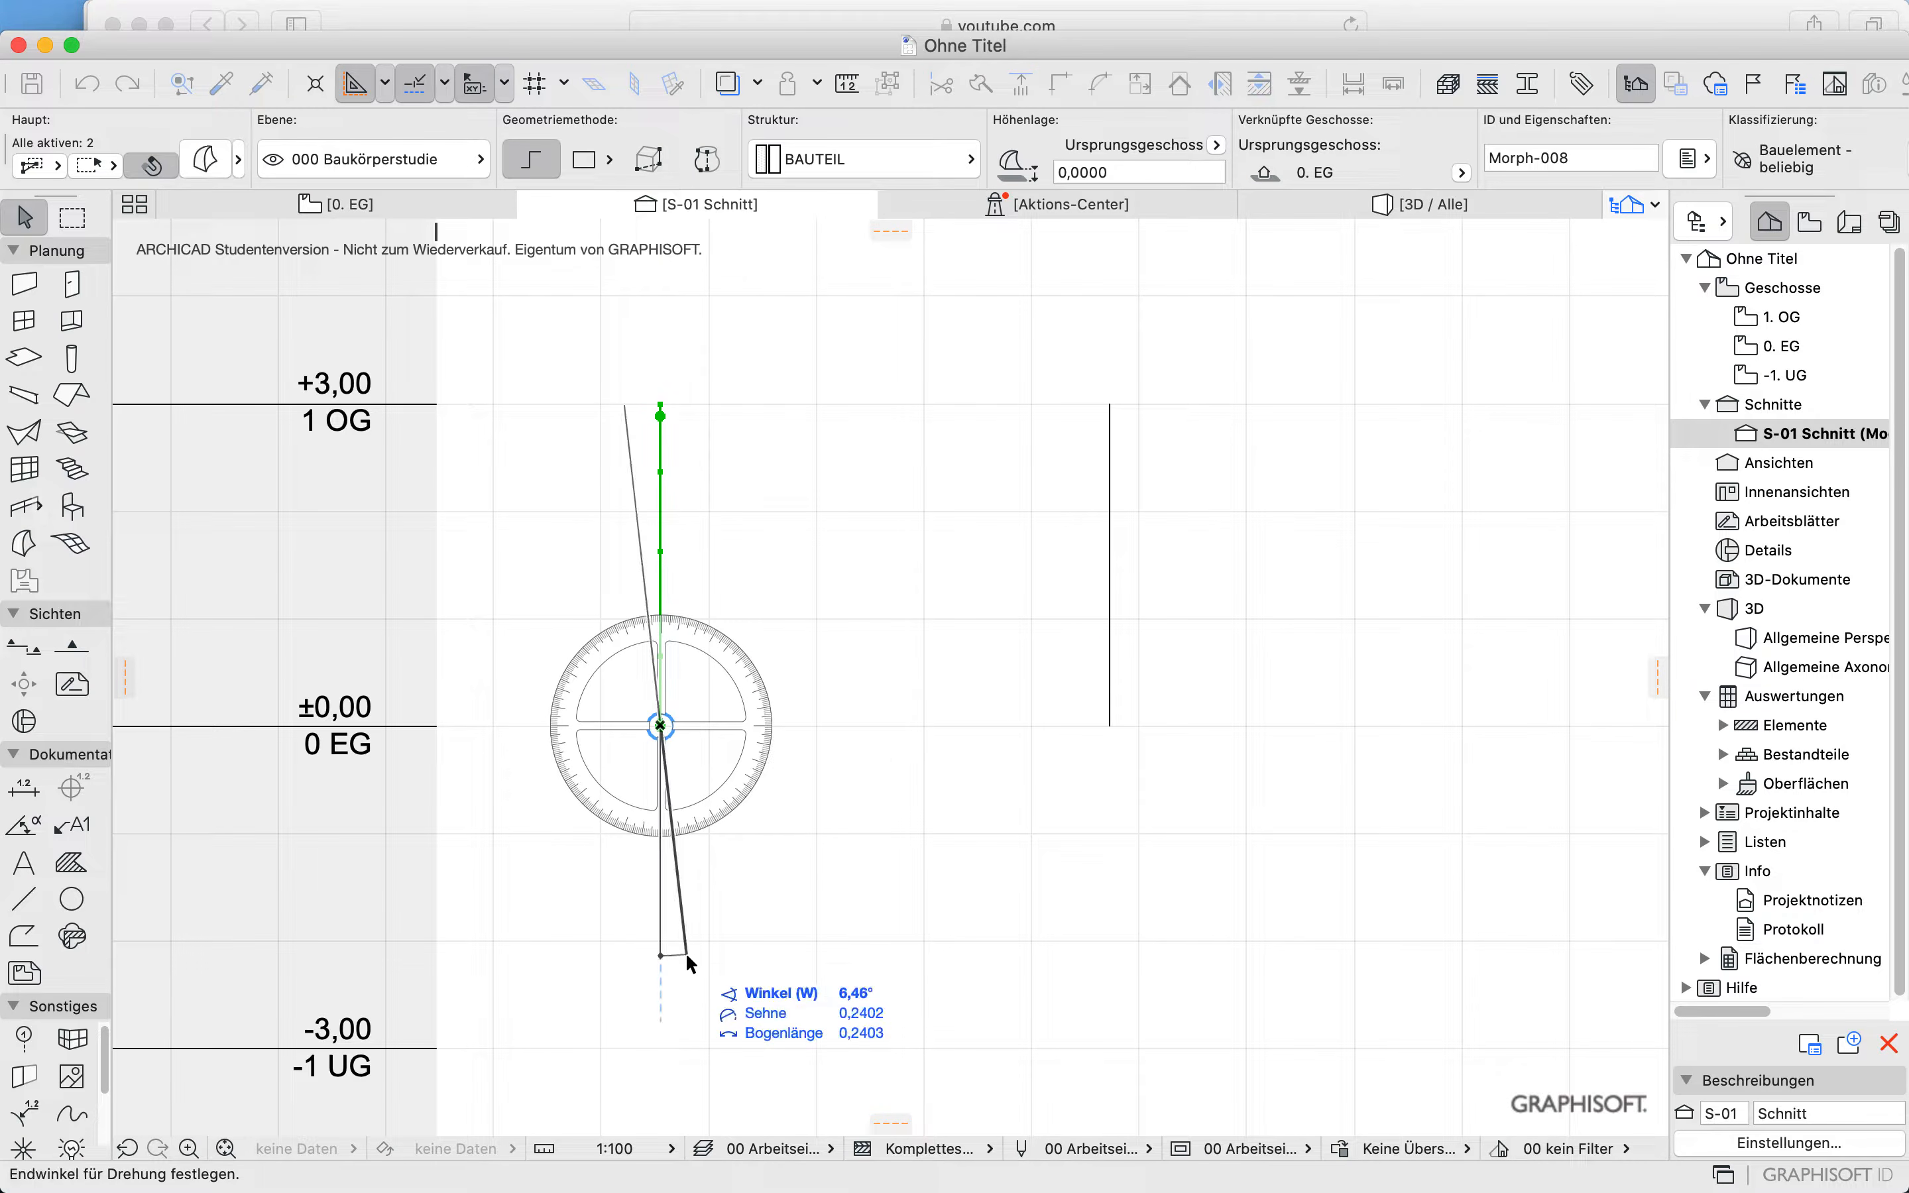
click(660, 289)
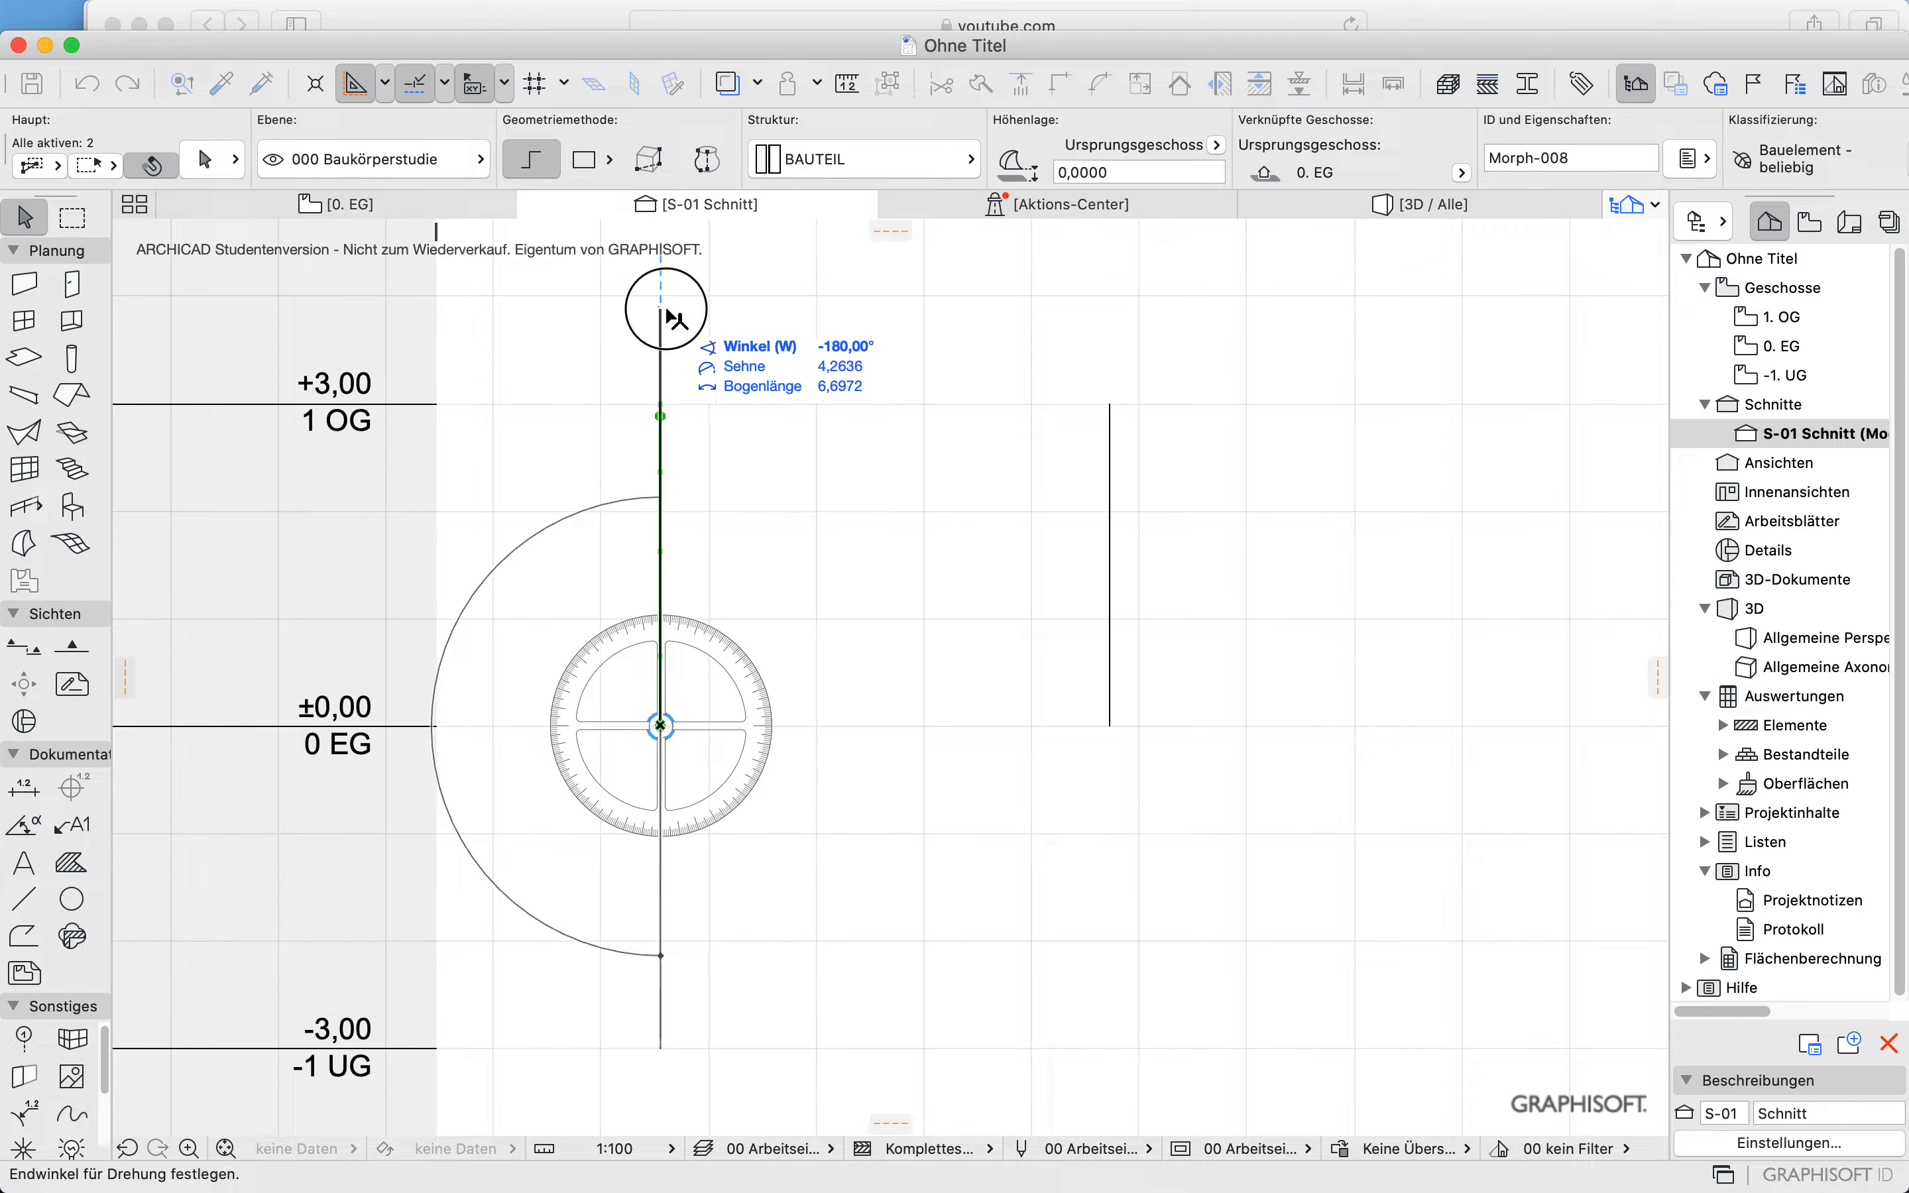
click(978, 826)
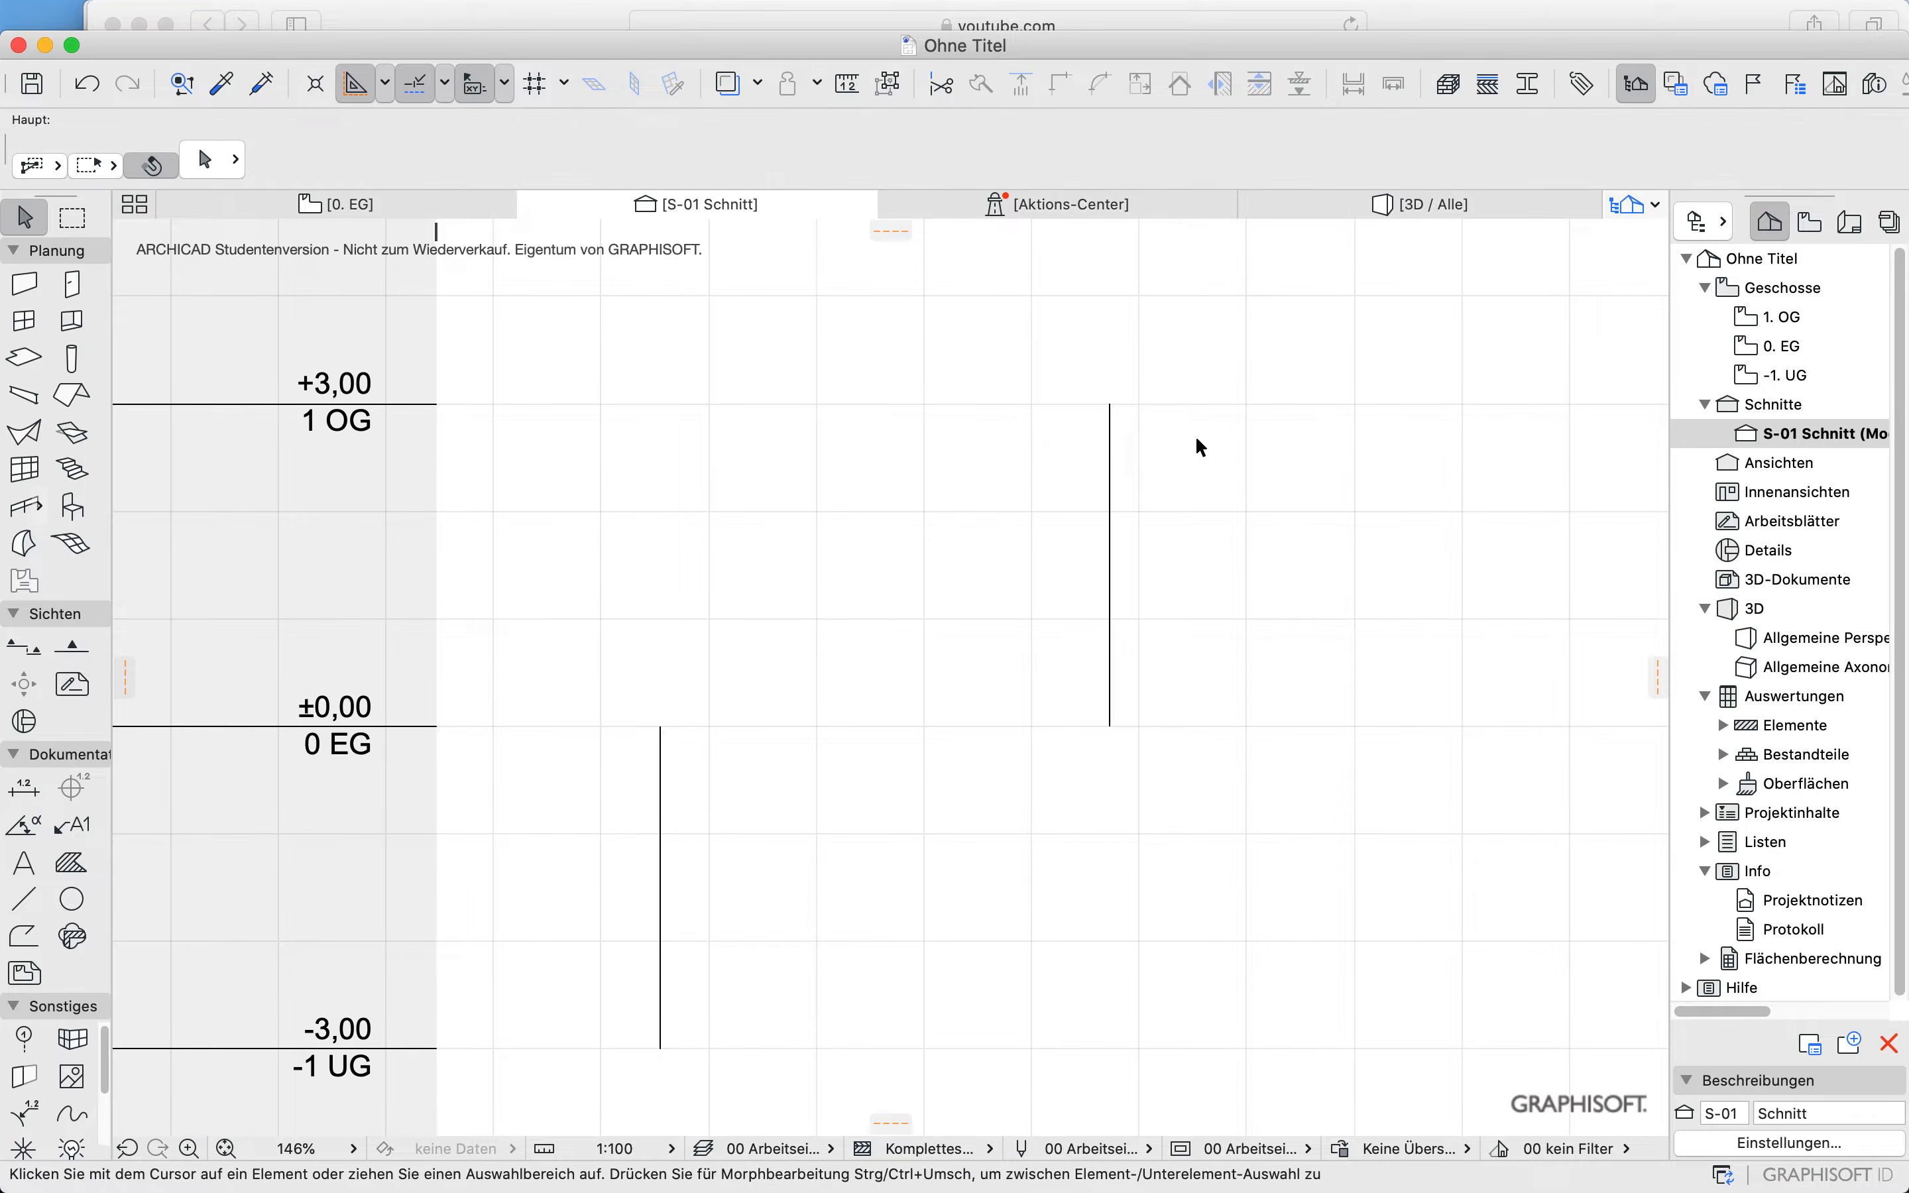
Step: Rotate the lower spline's two upright morph curves 180° about their ±0,00 end, down to the -3,00 level
drag(1166, 361, 1047, 749)
key(ctrl+e)
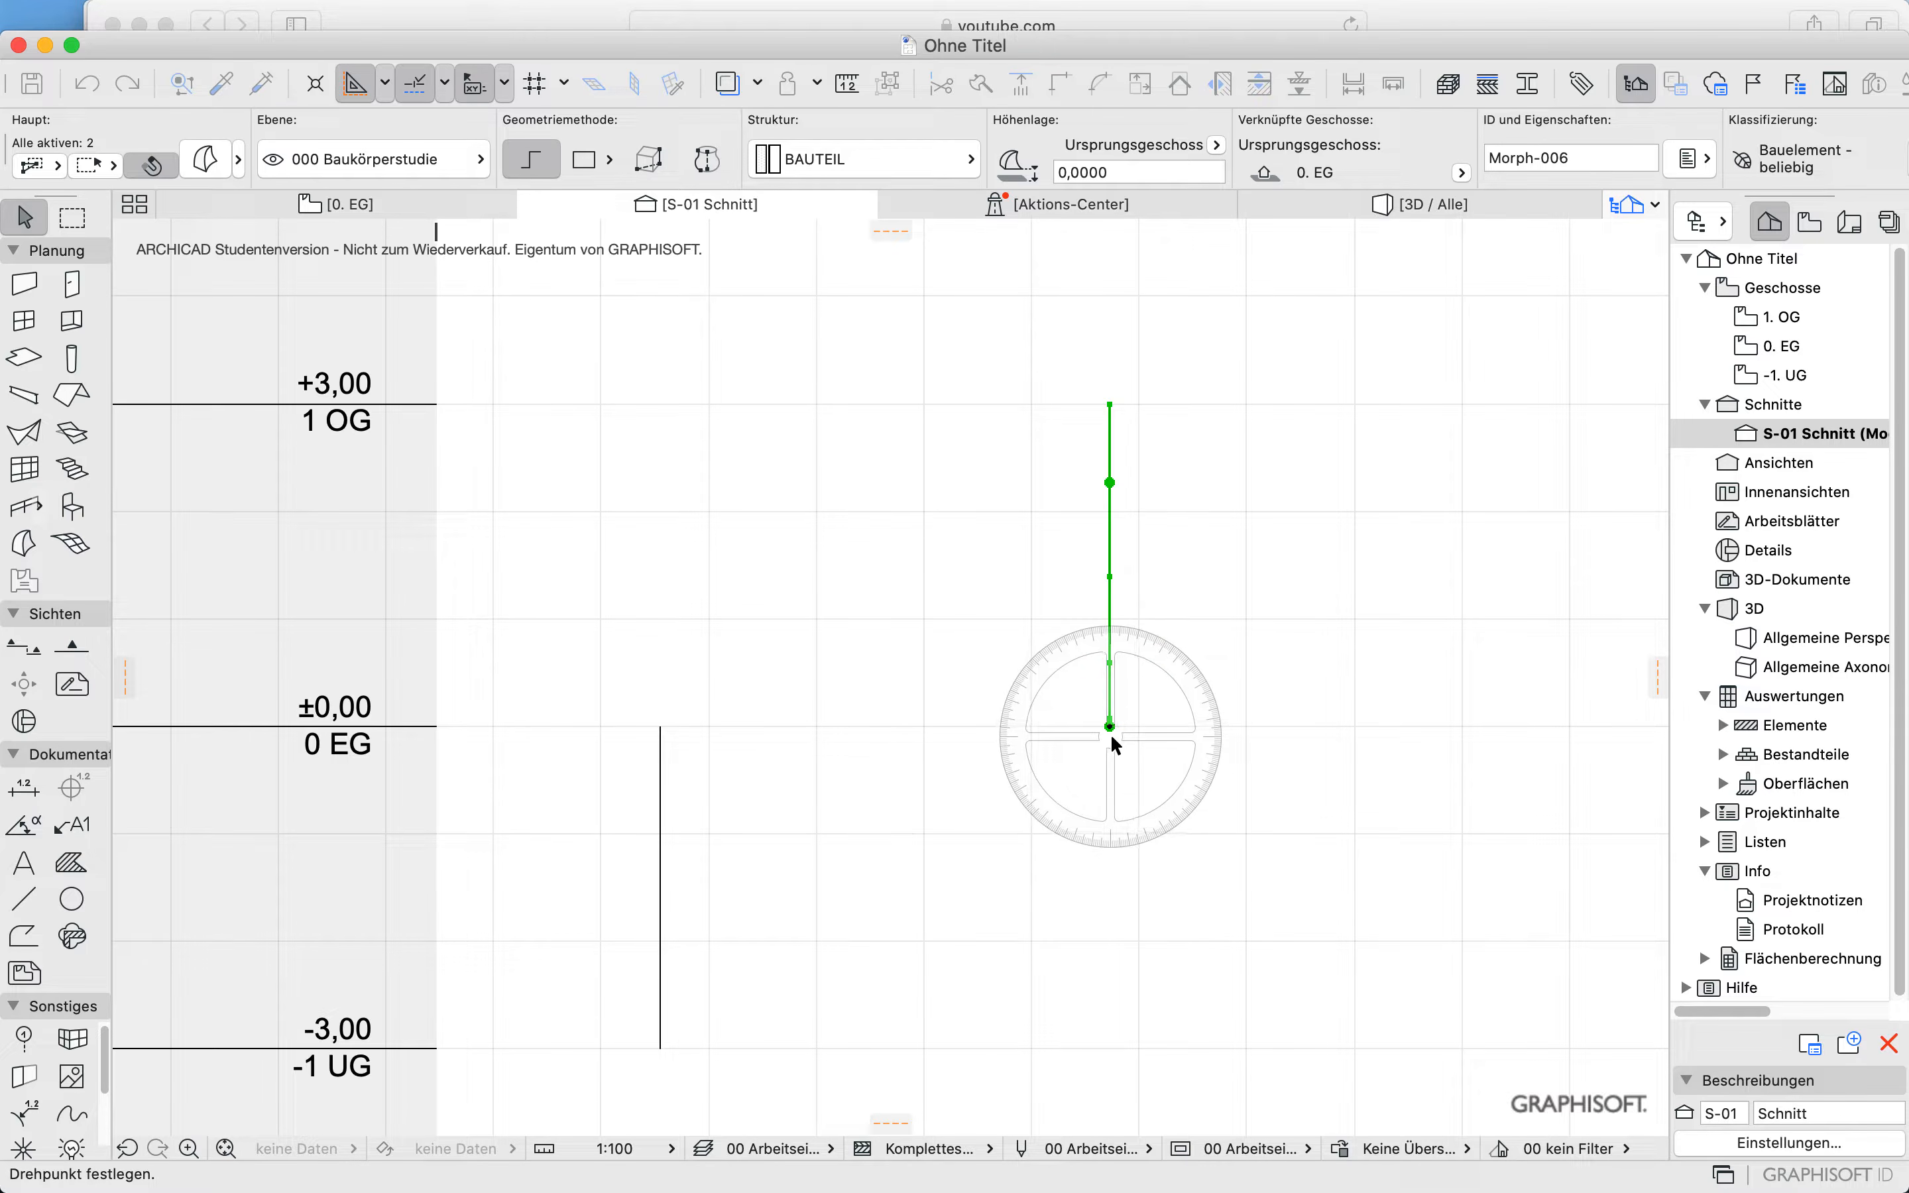
click(1109, 725)
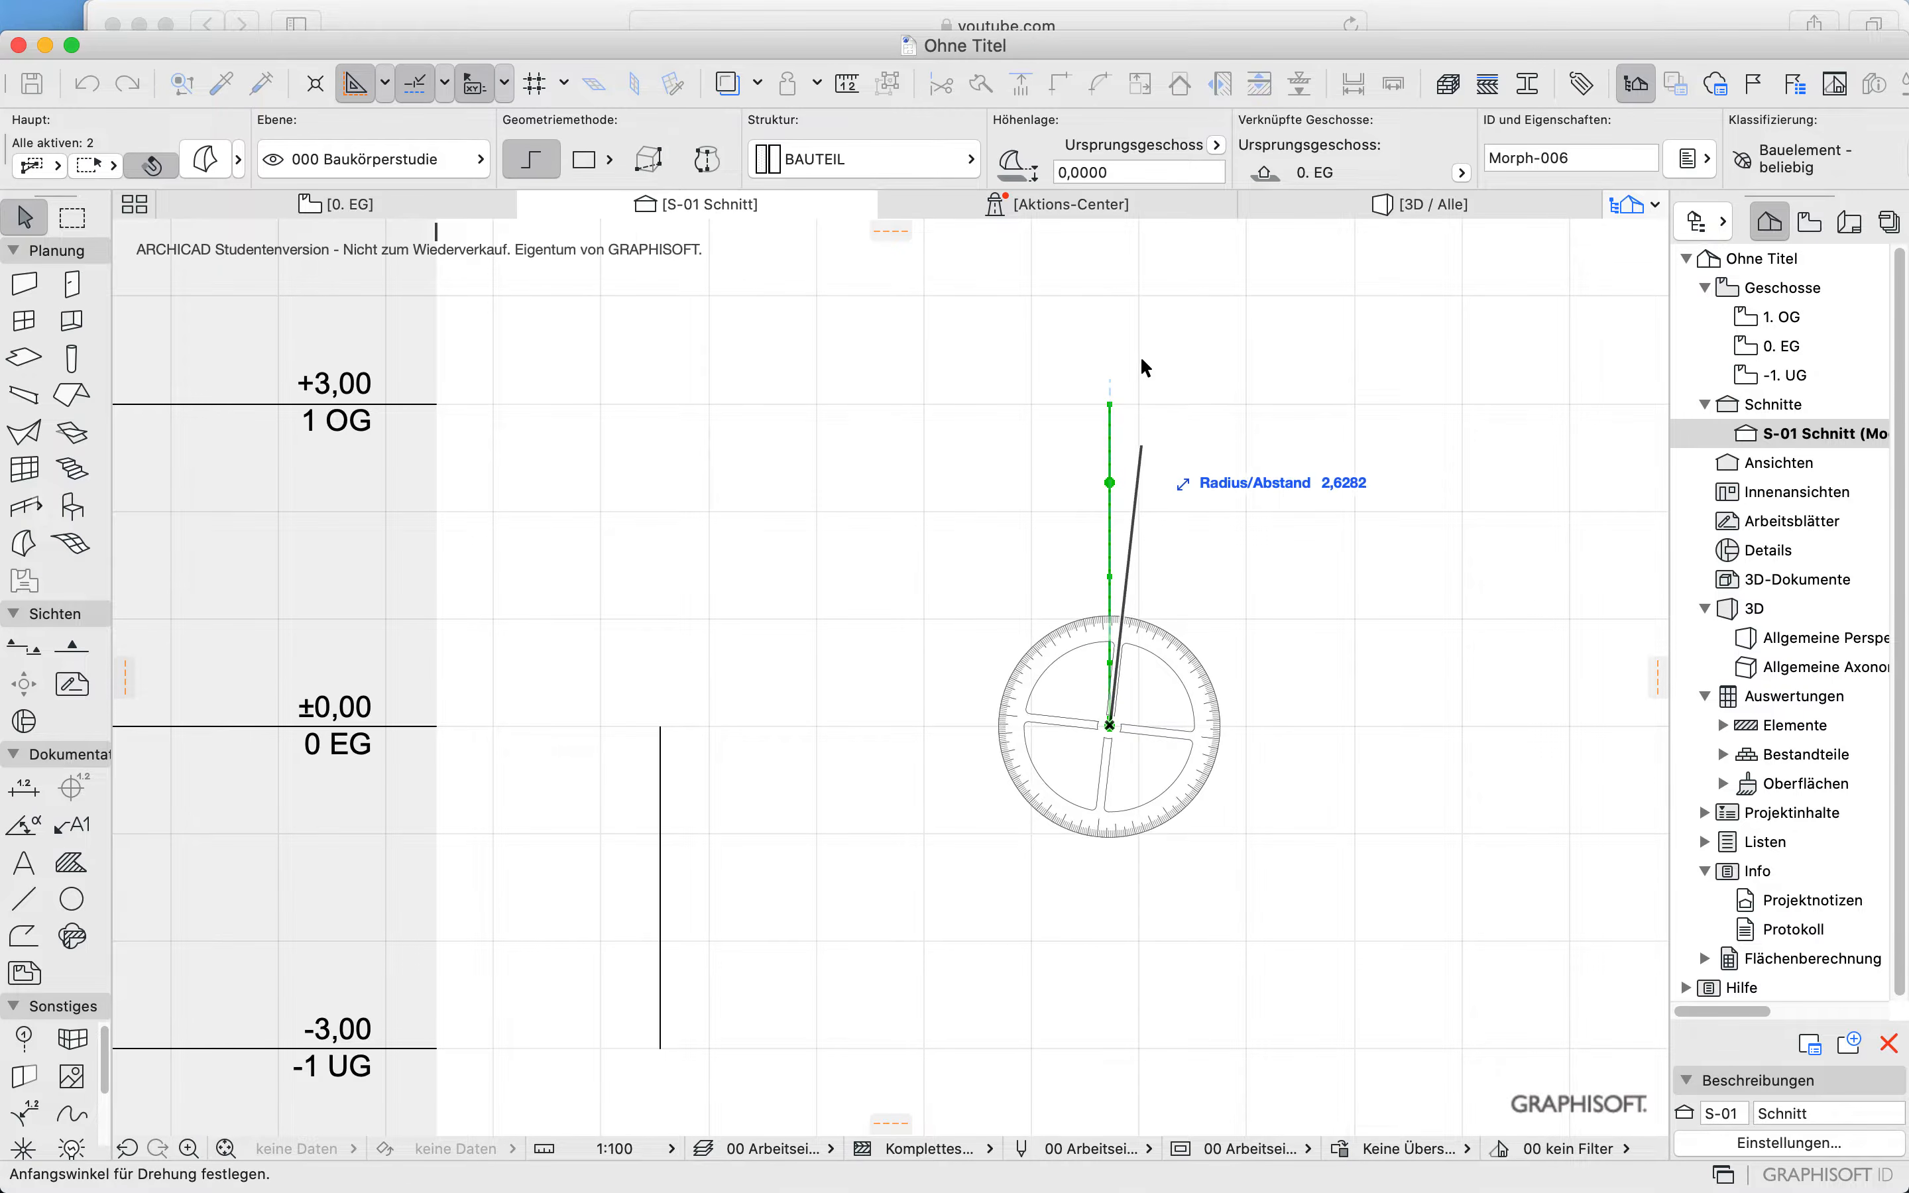
click(1110, 264)
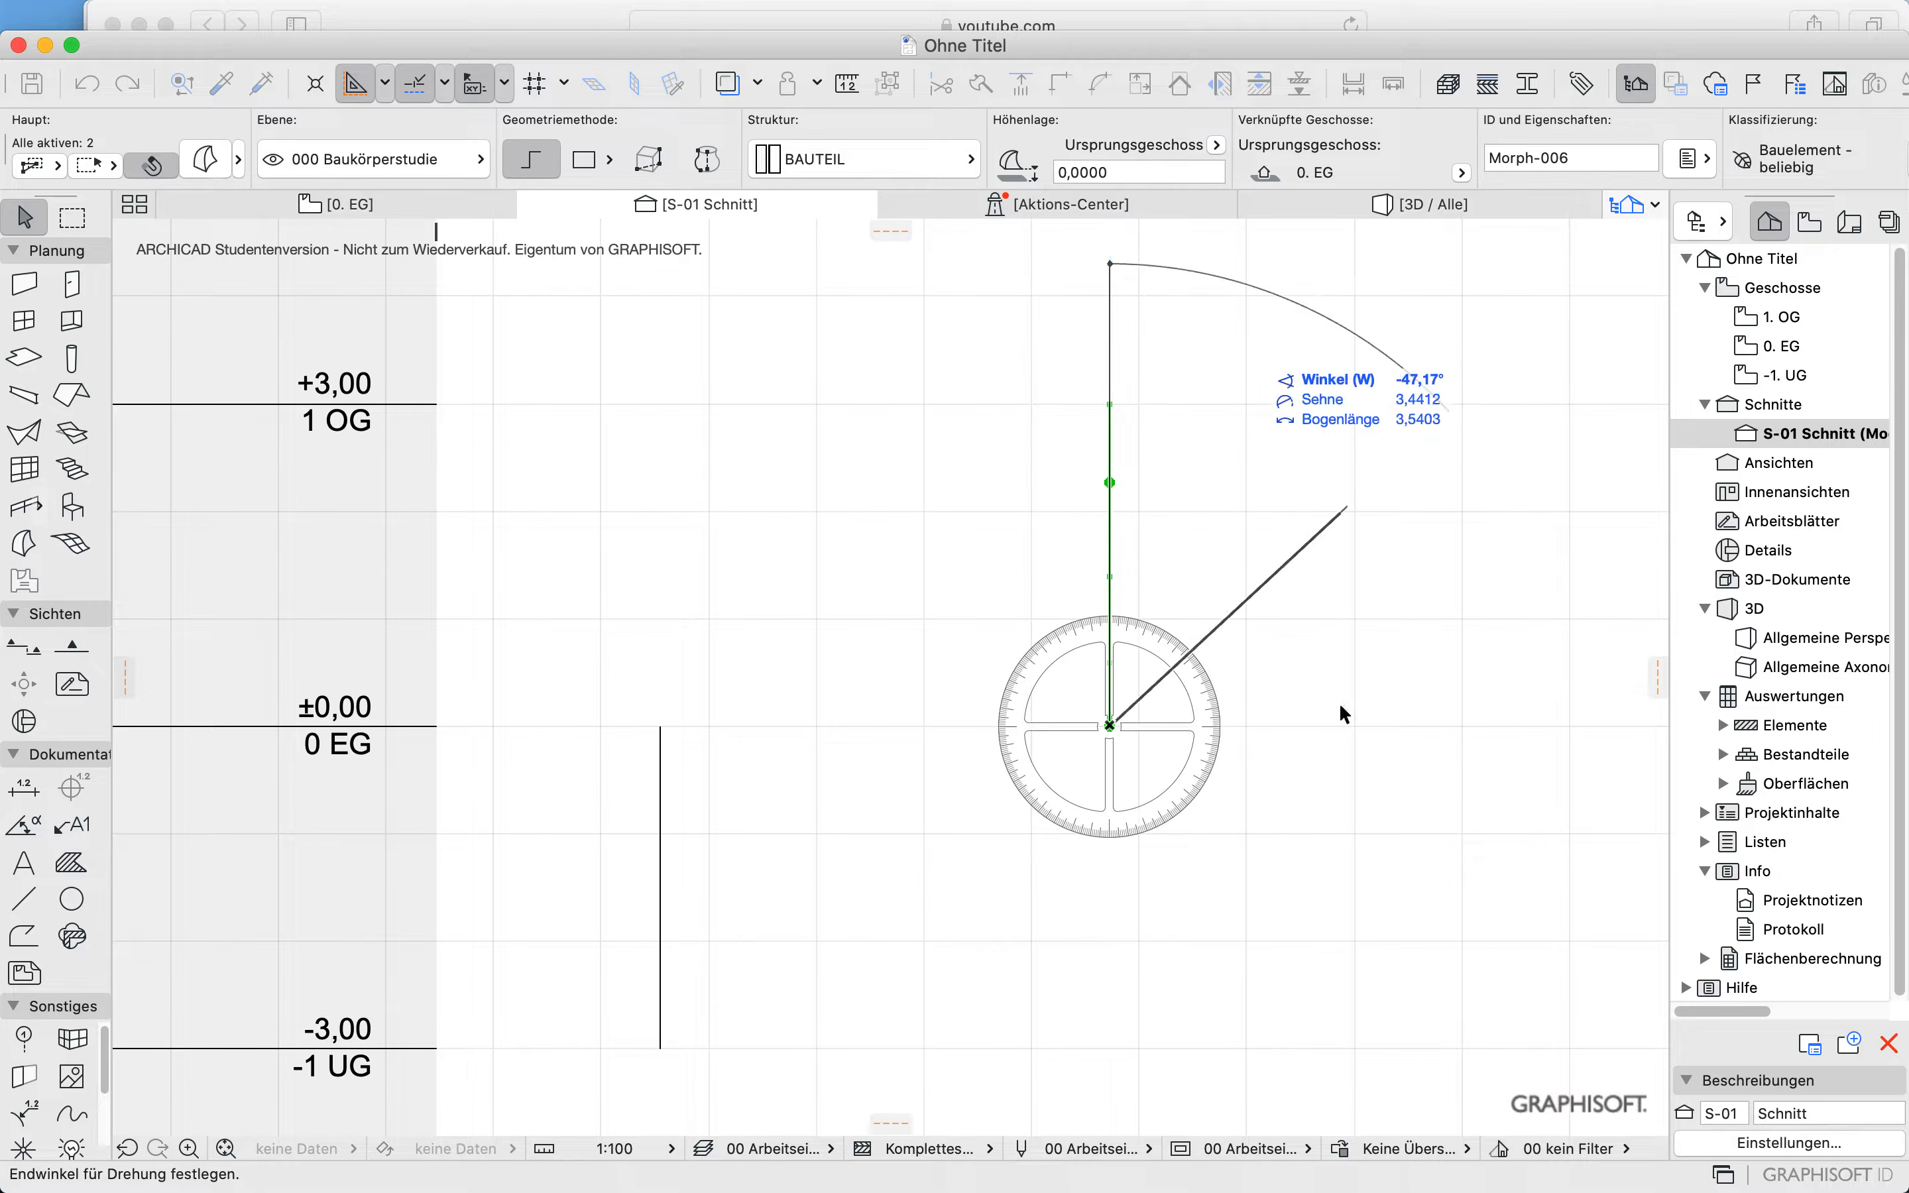
click(1080, 985)
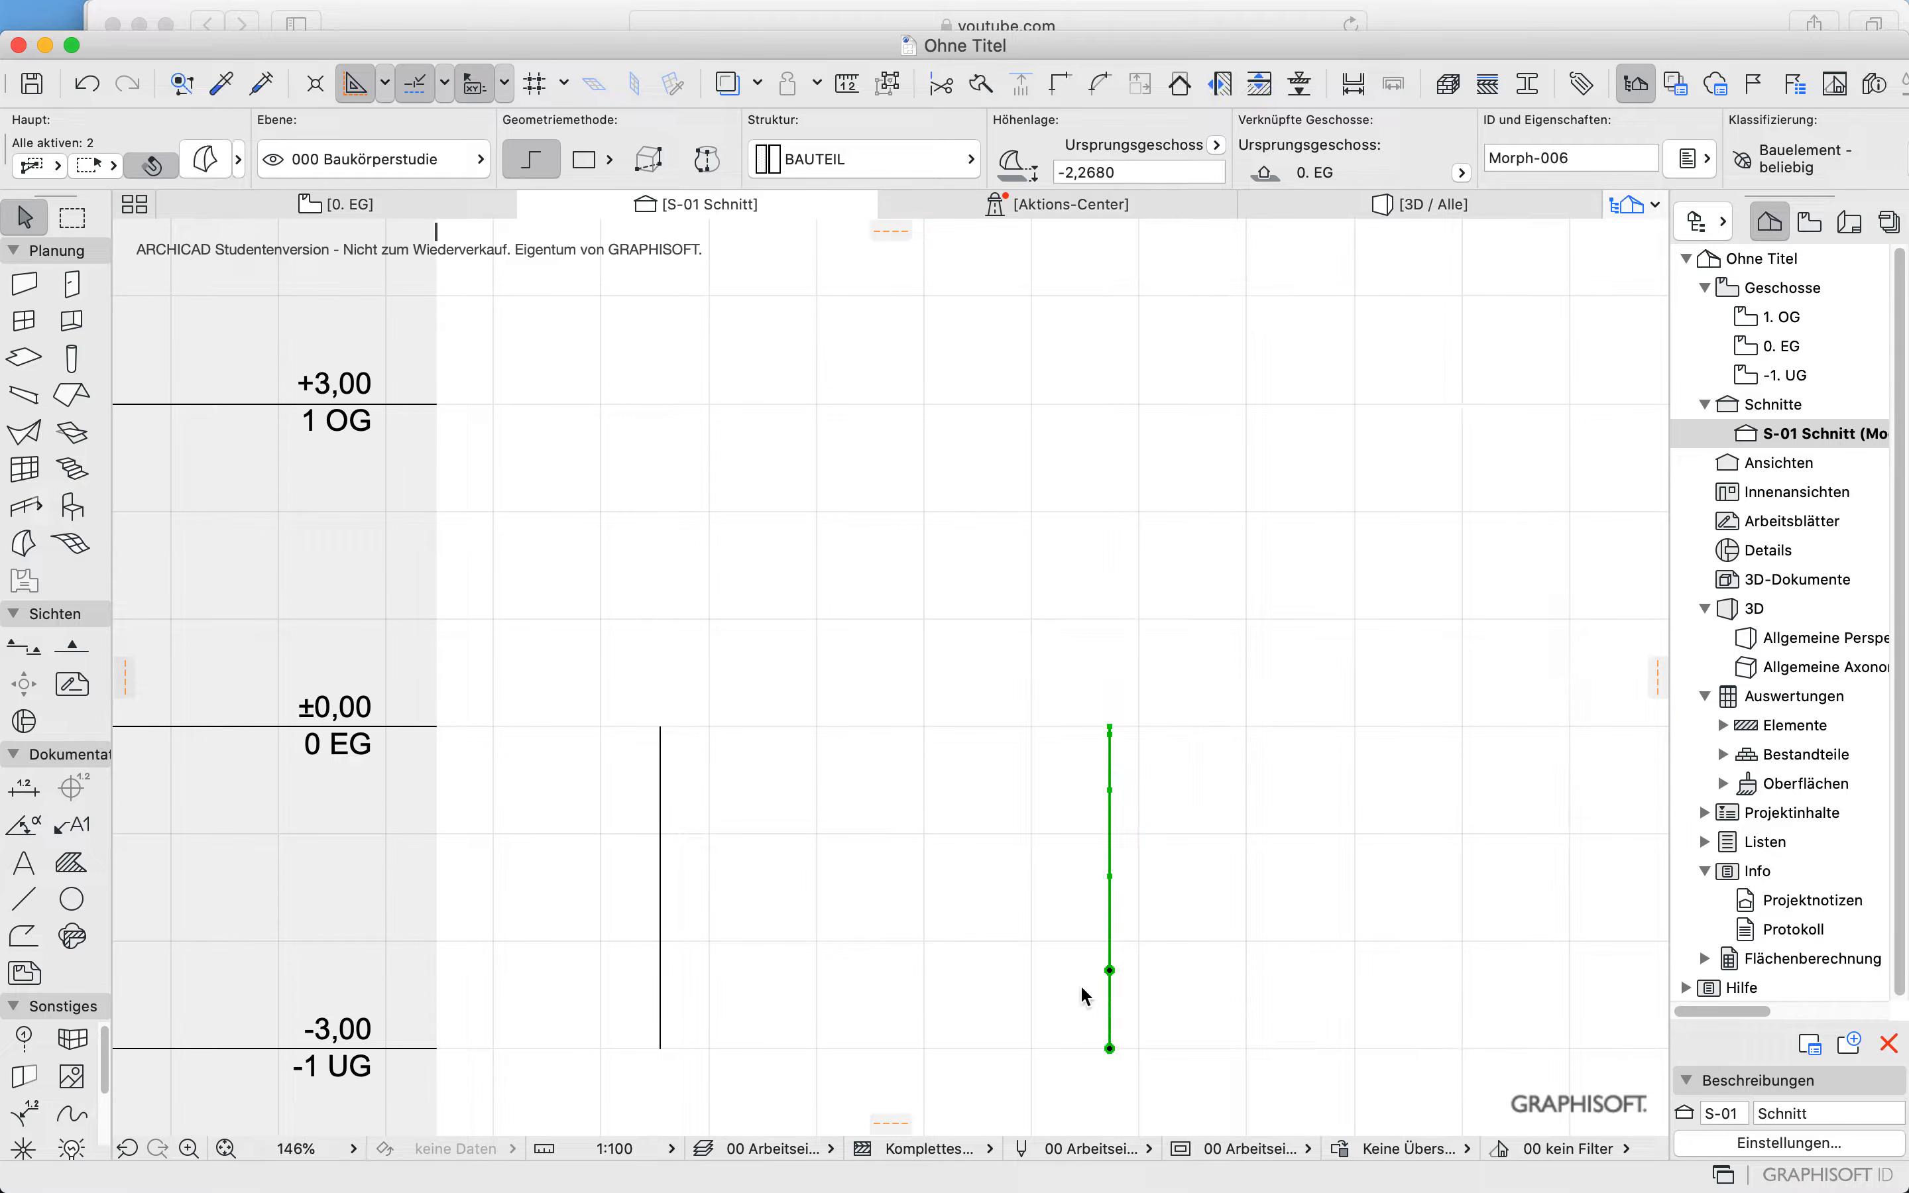
key(Escape)
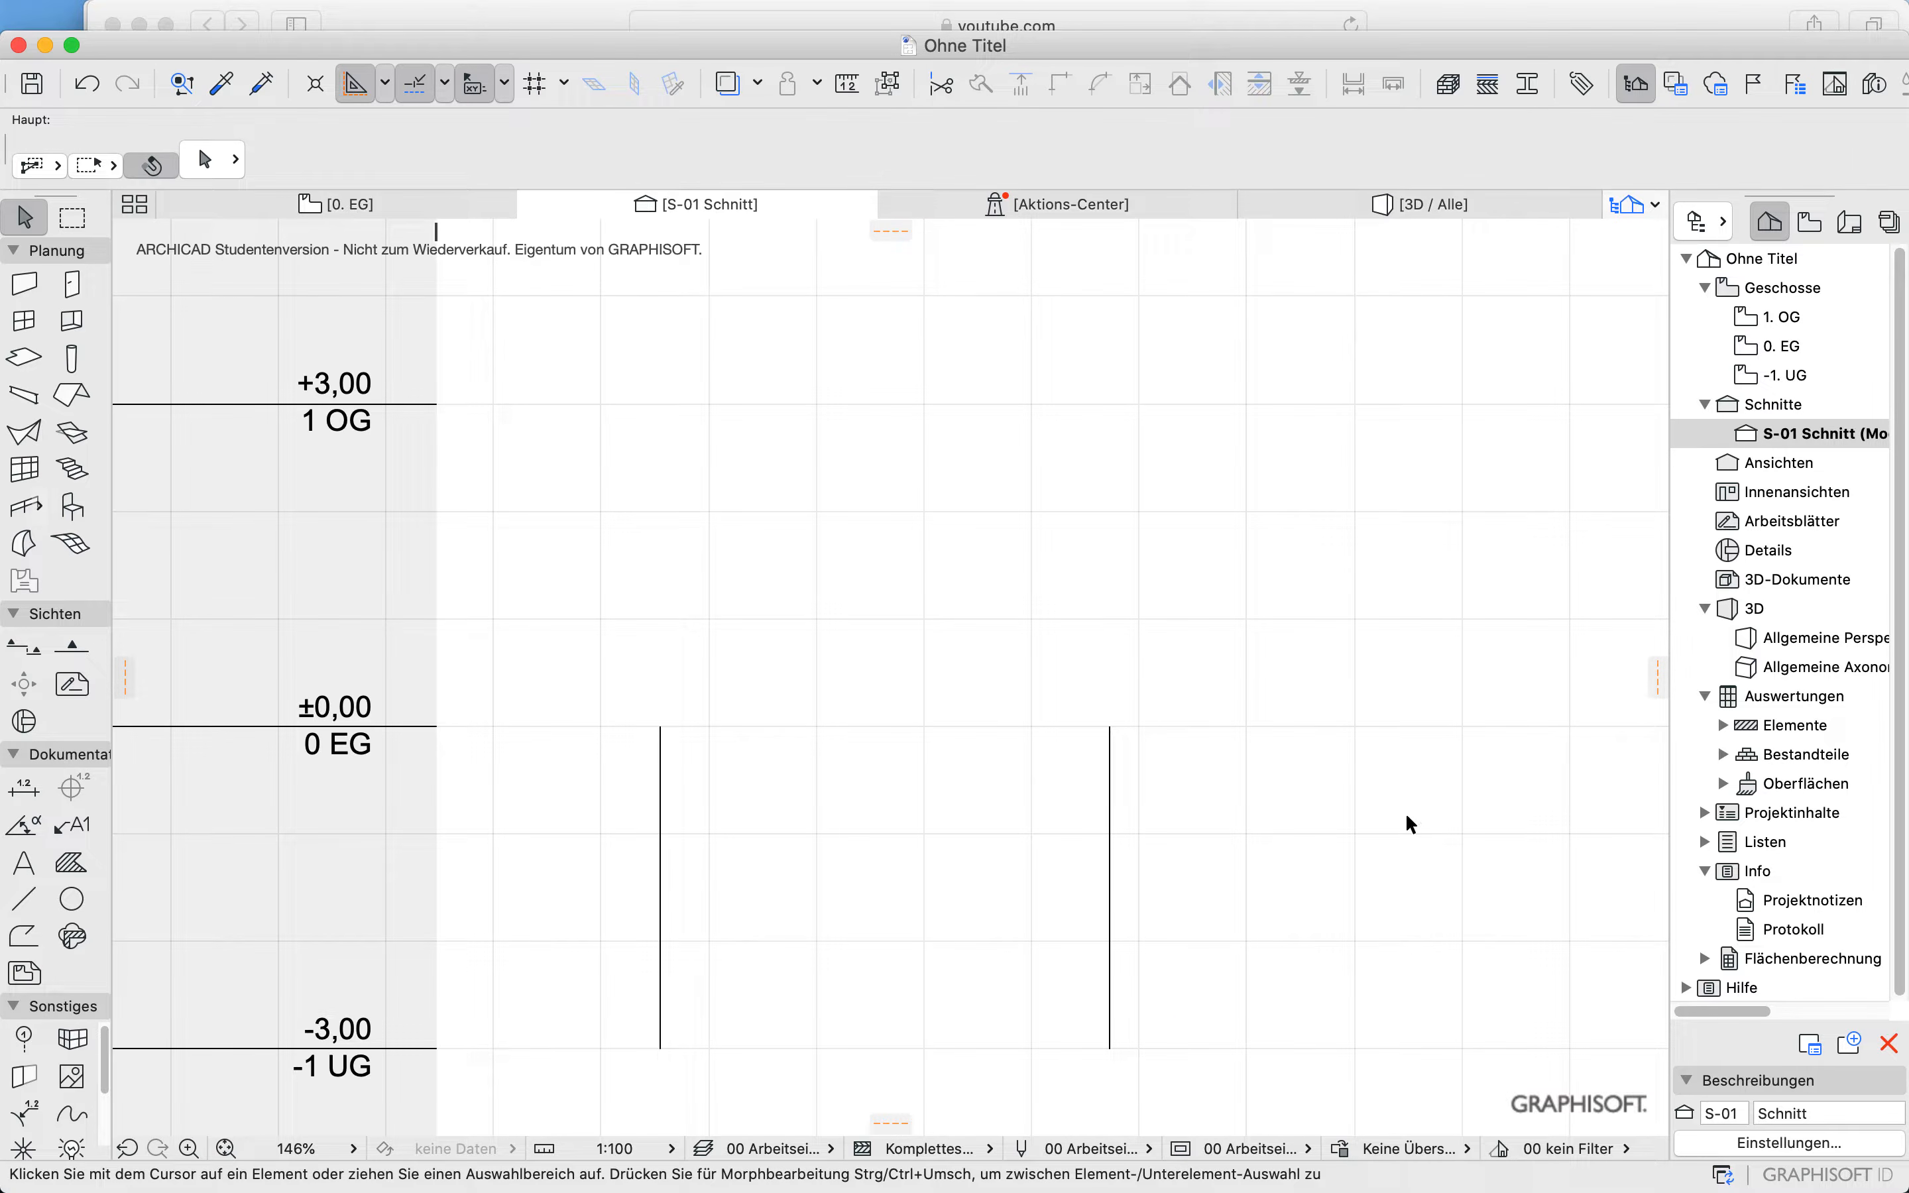
Step: View the flipped morph curves in the 3D perspective and return to the 0. EG floor plan
key(F3)
shift+middle_drag(1150, 894, 432, 834)
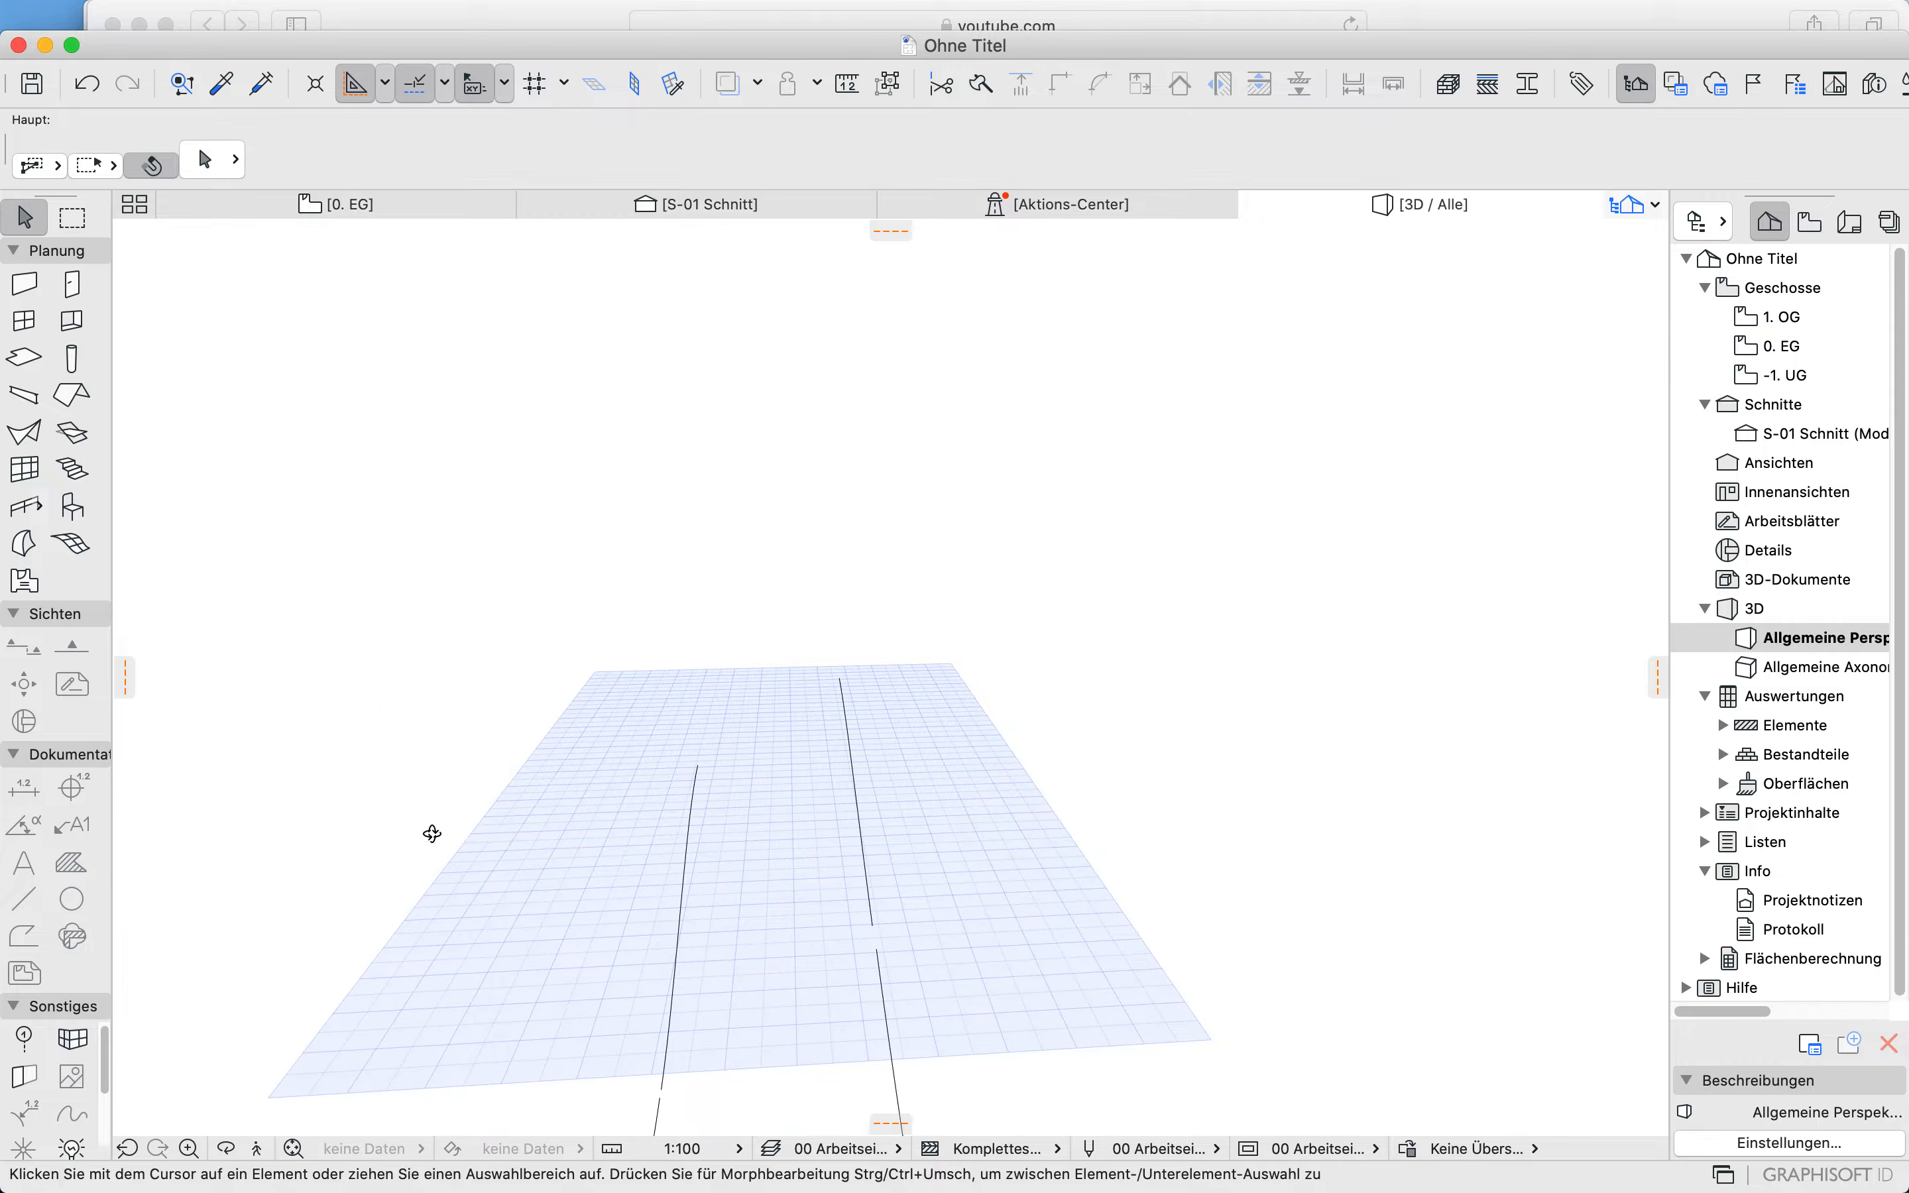
click(340, 204)
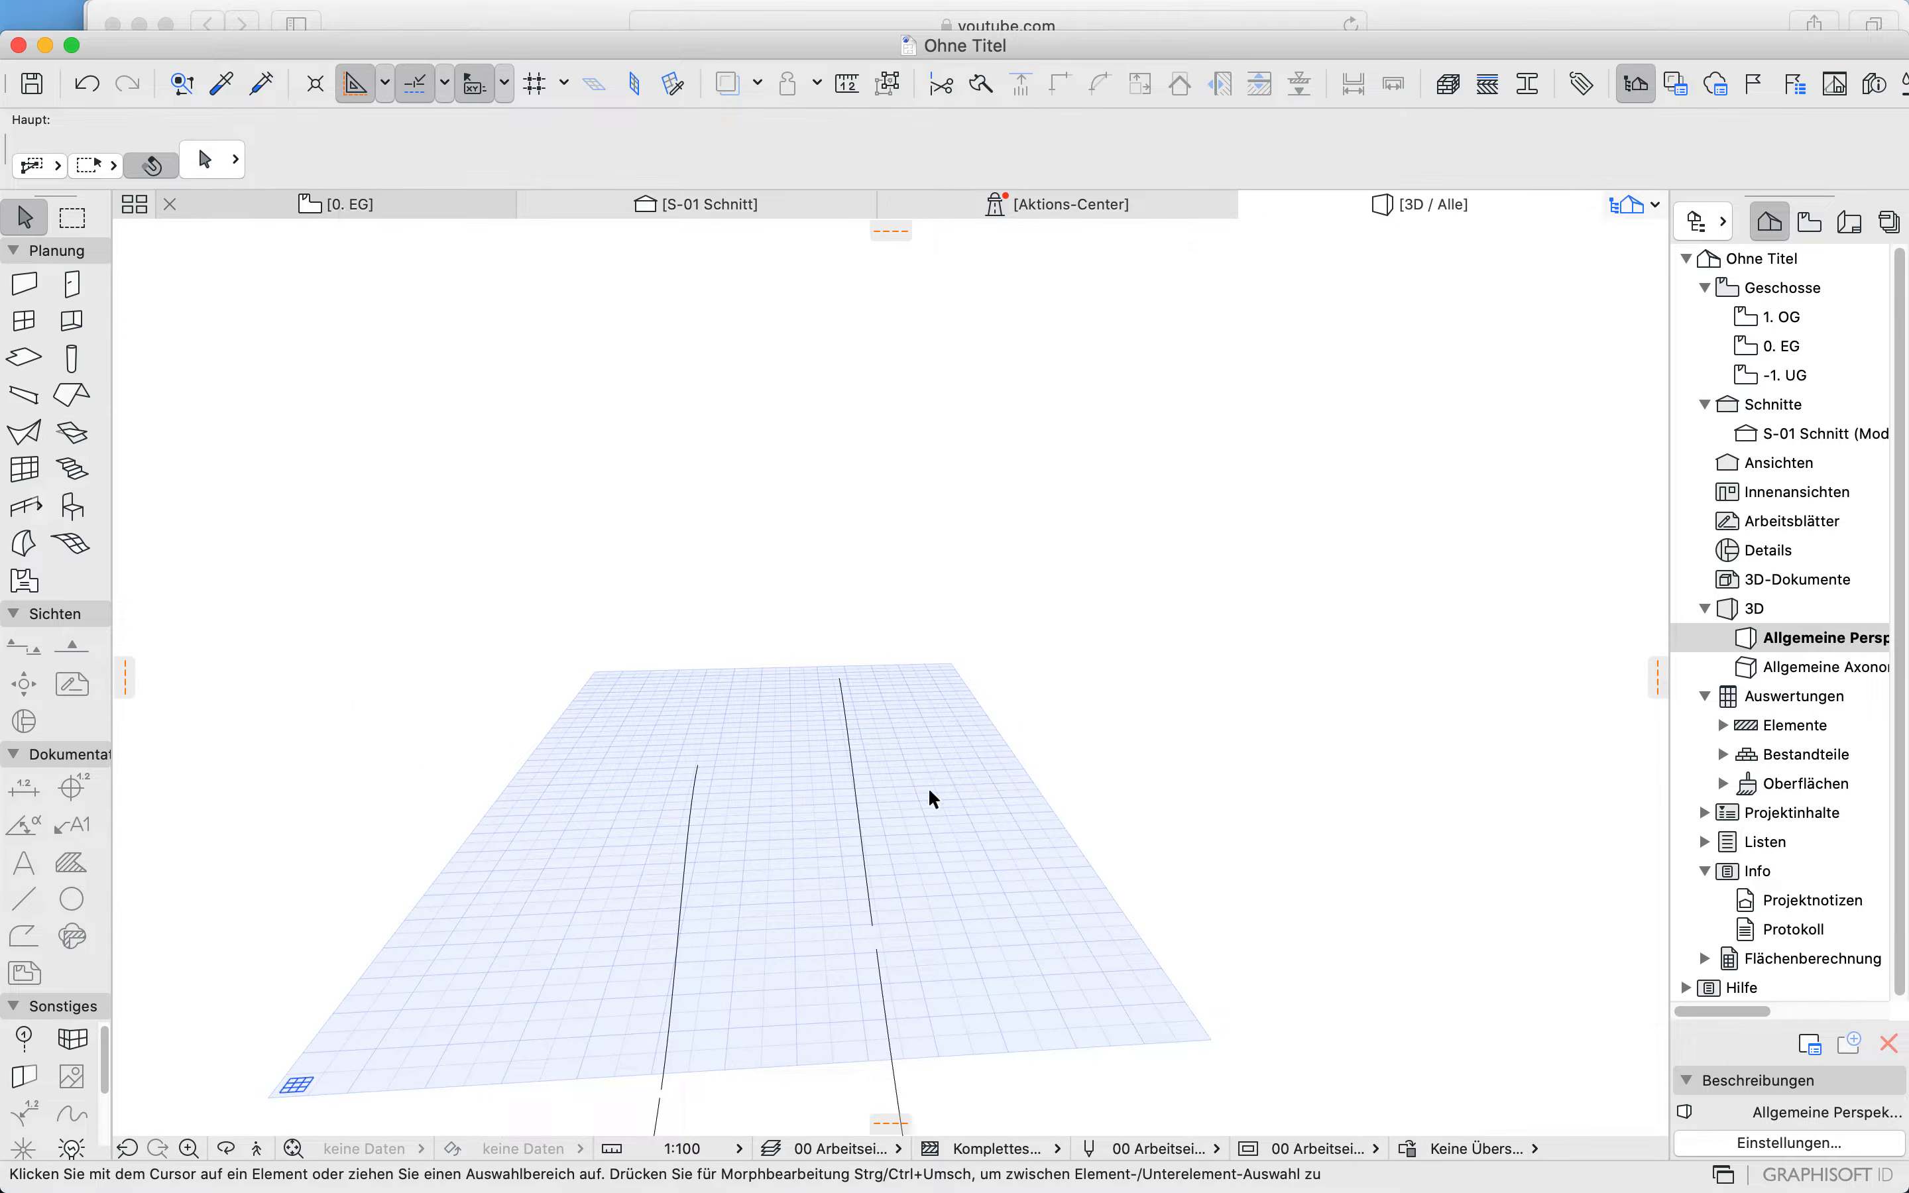
scroll(891, 878, down, 5)
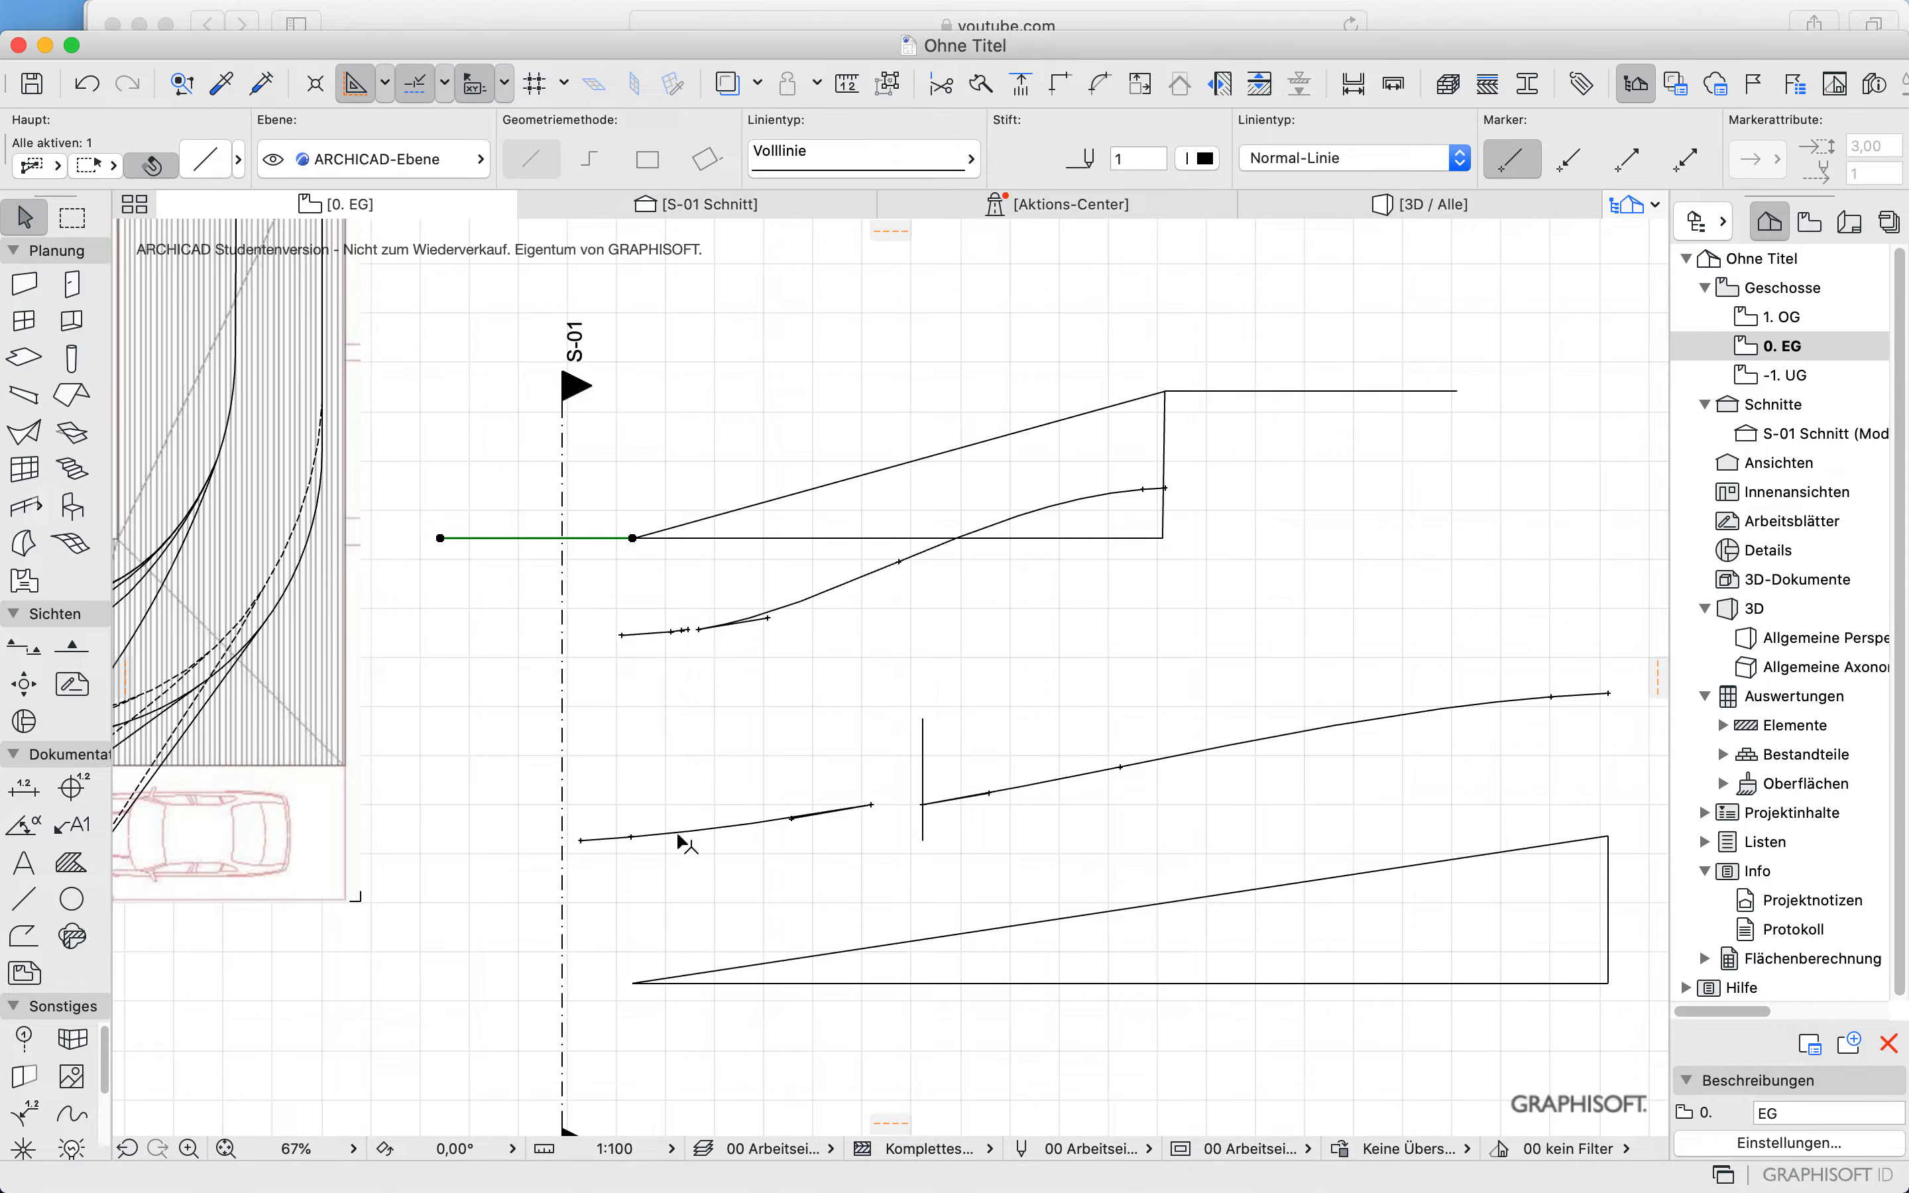
Step: Activate the Morph tool, check the curves in the 3D perspective and open the -1. UG floor plan
shift+click(752, 538)
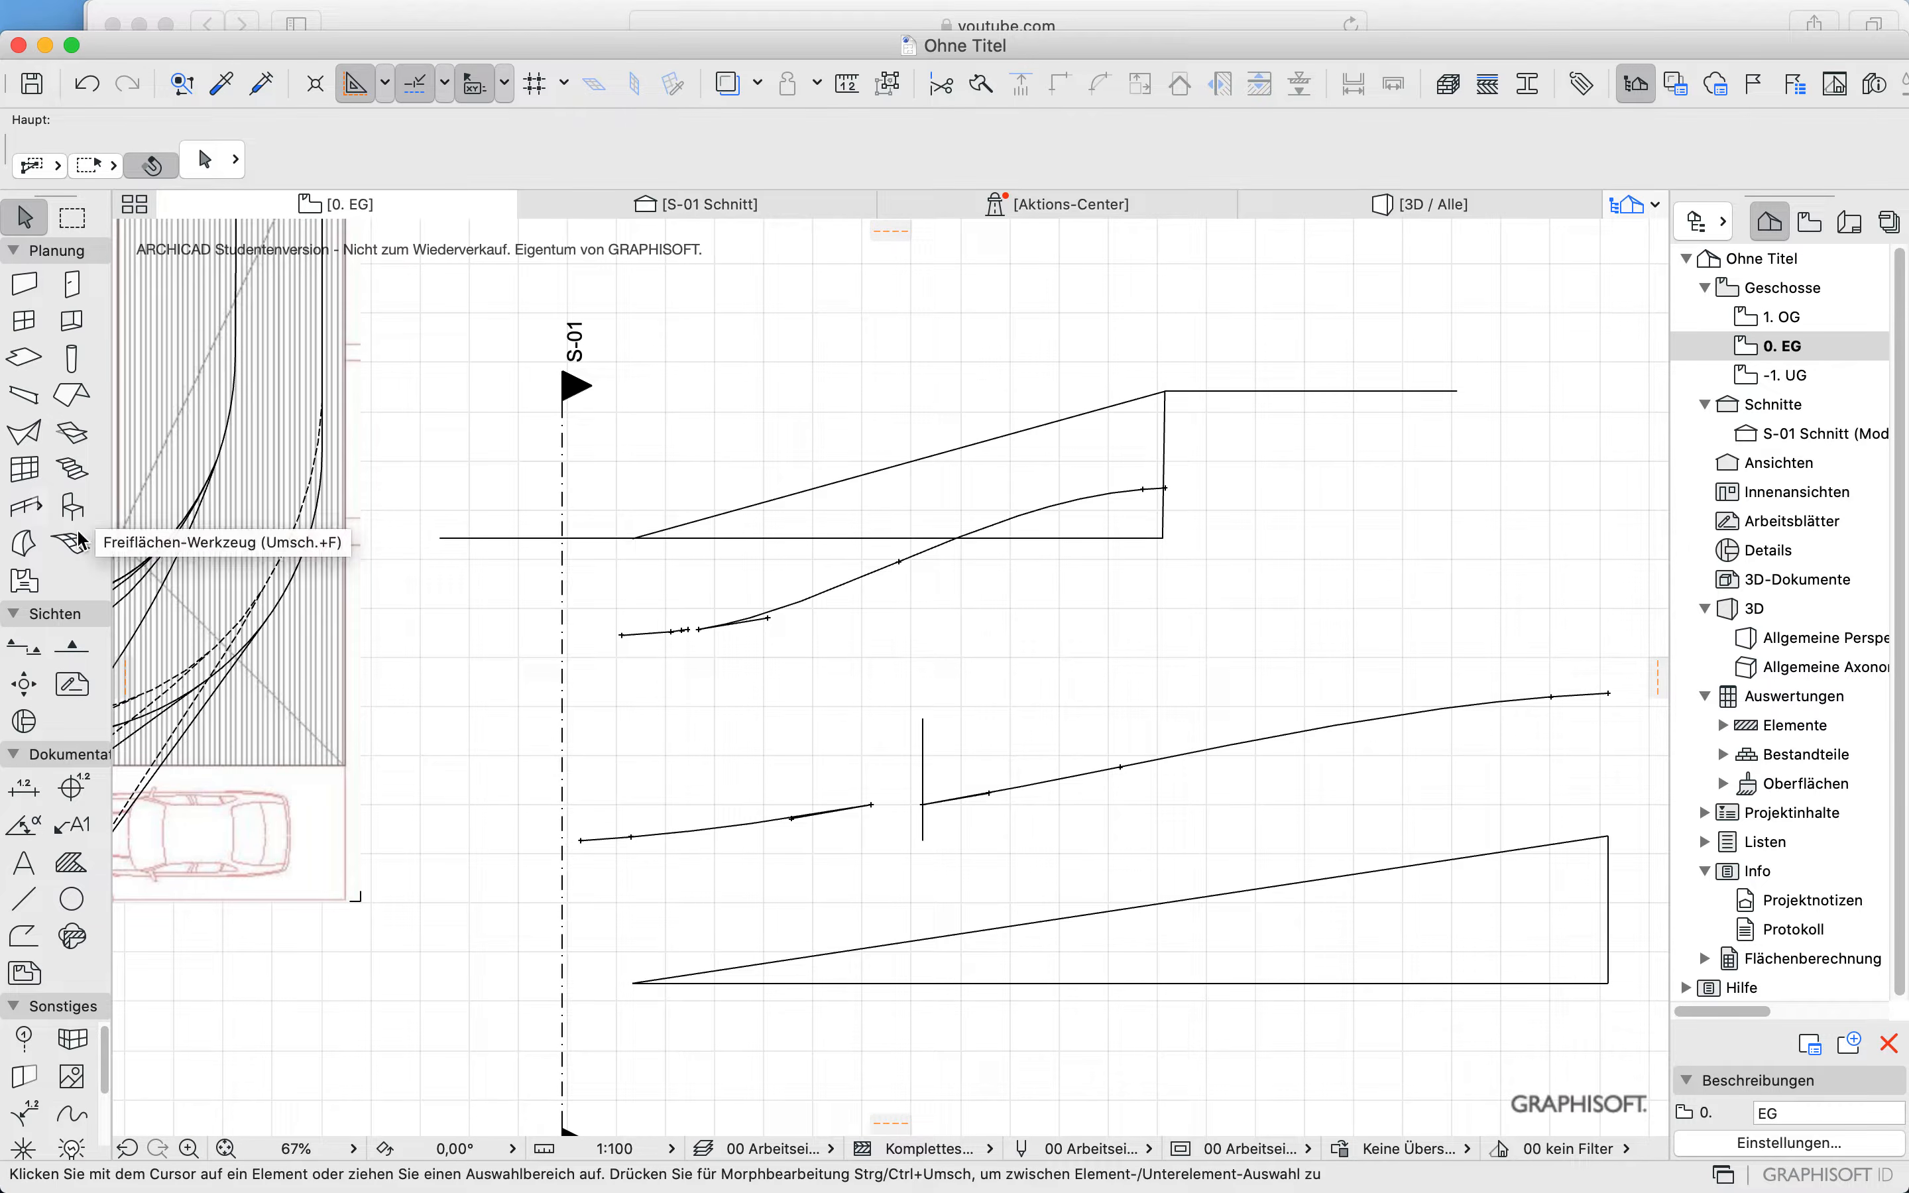
click(27, 544)
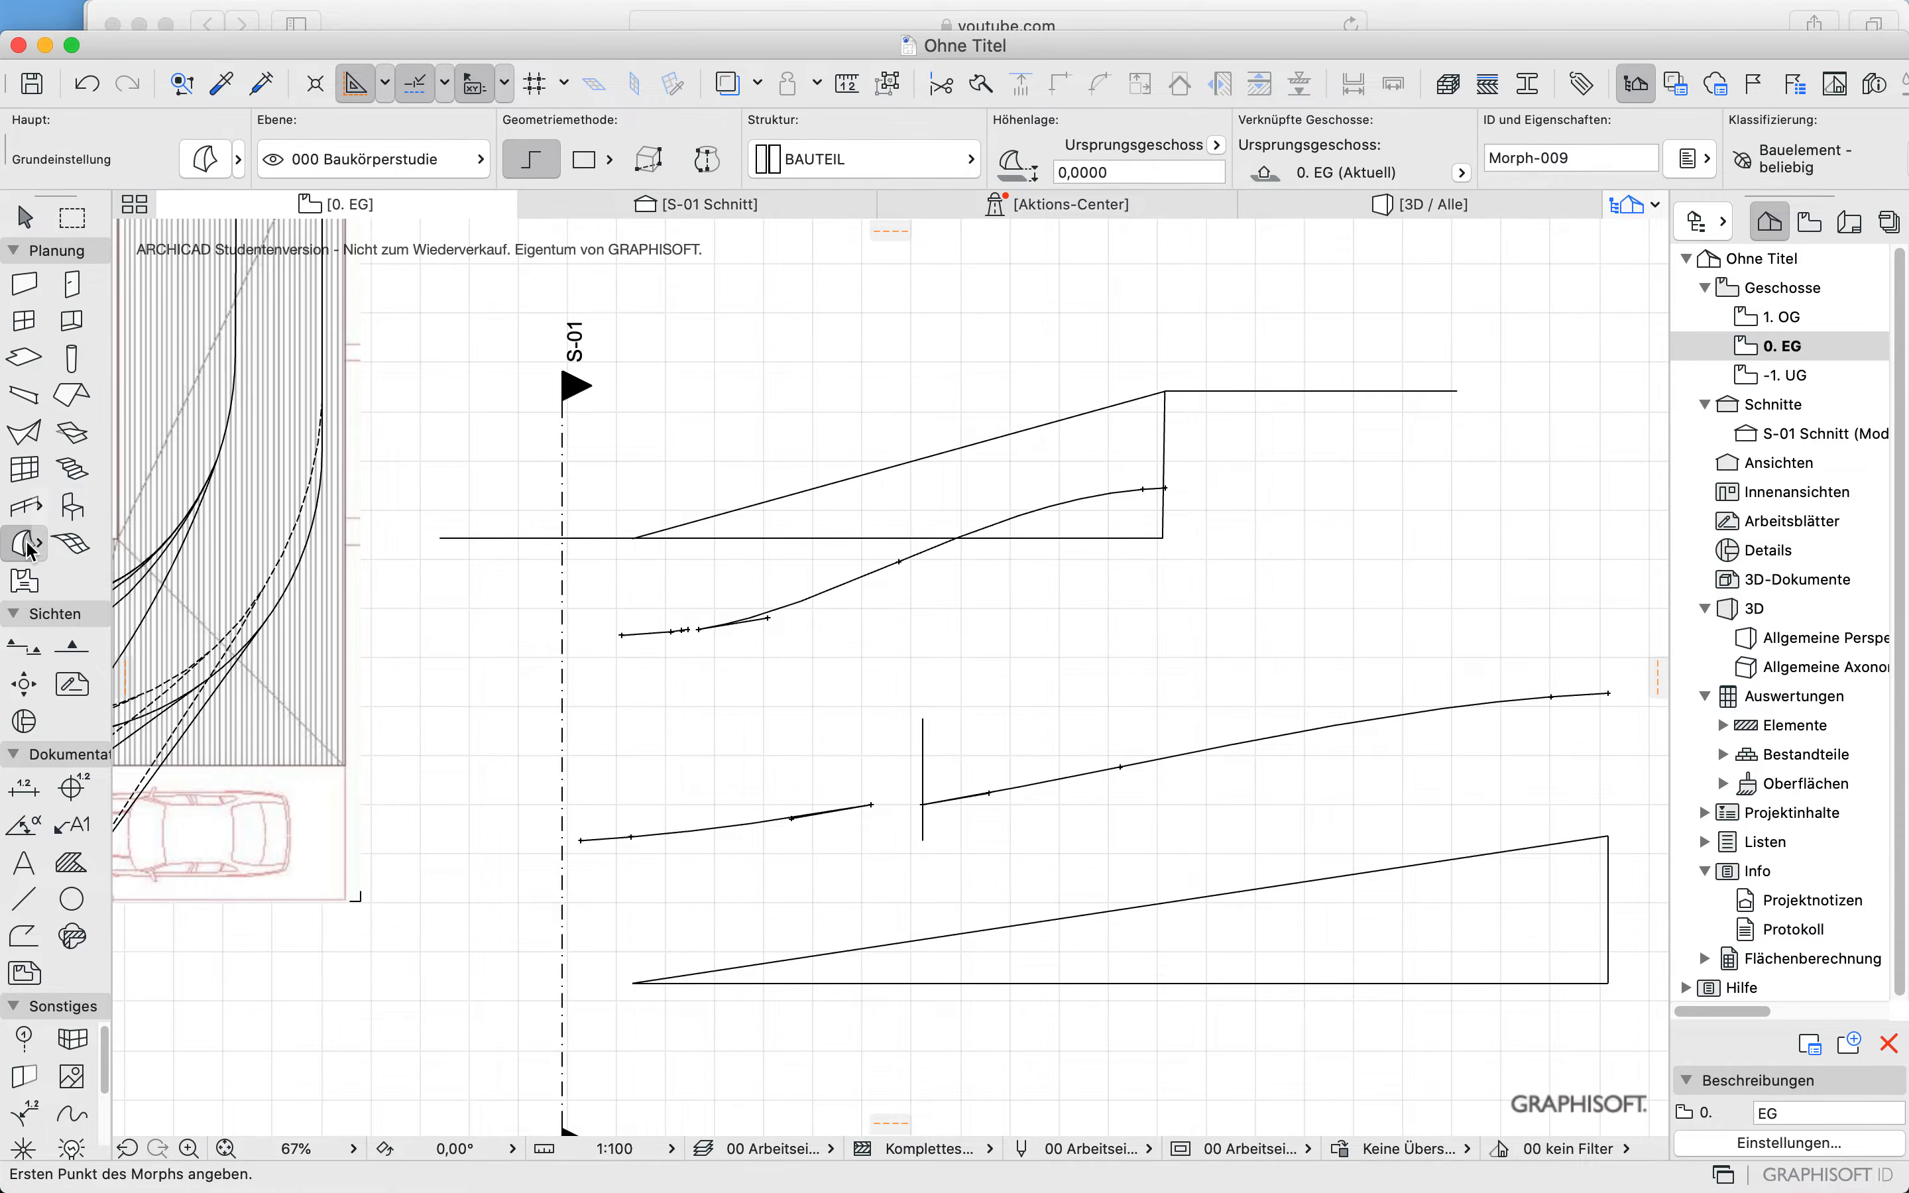
key(F3)
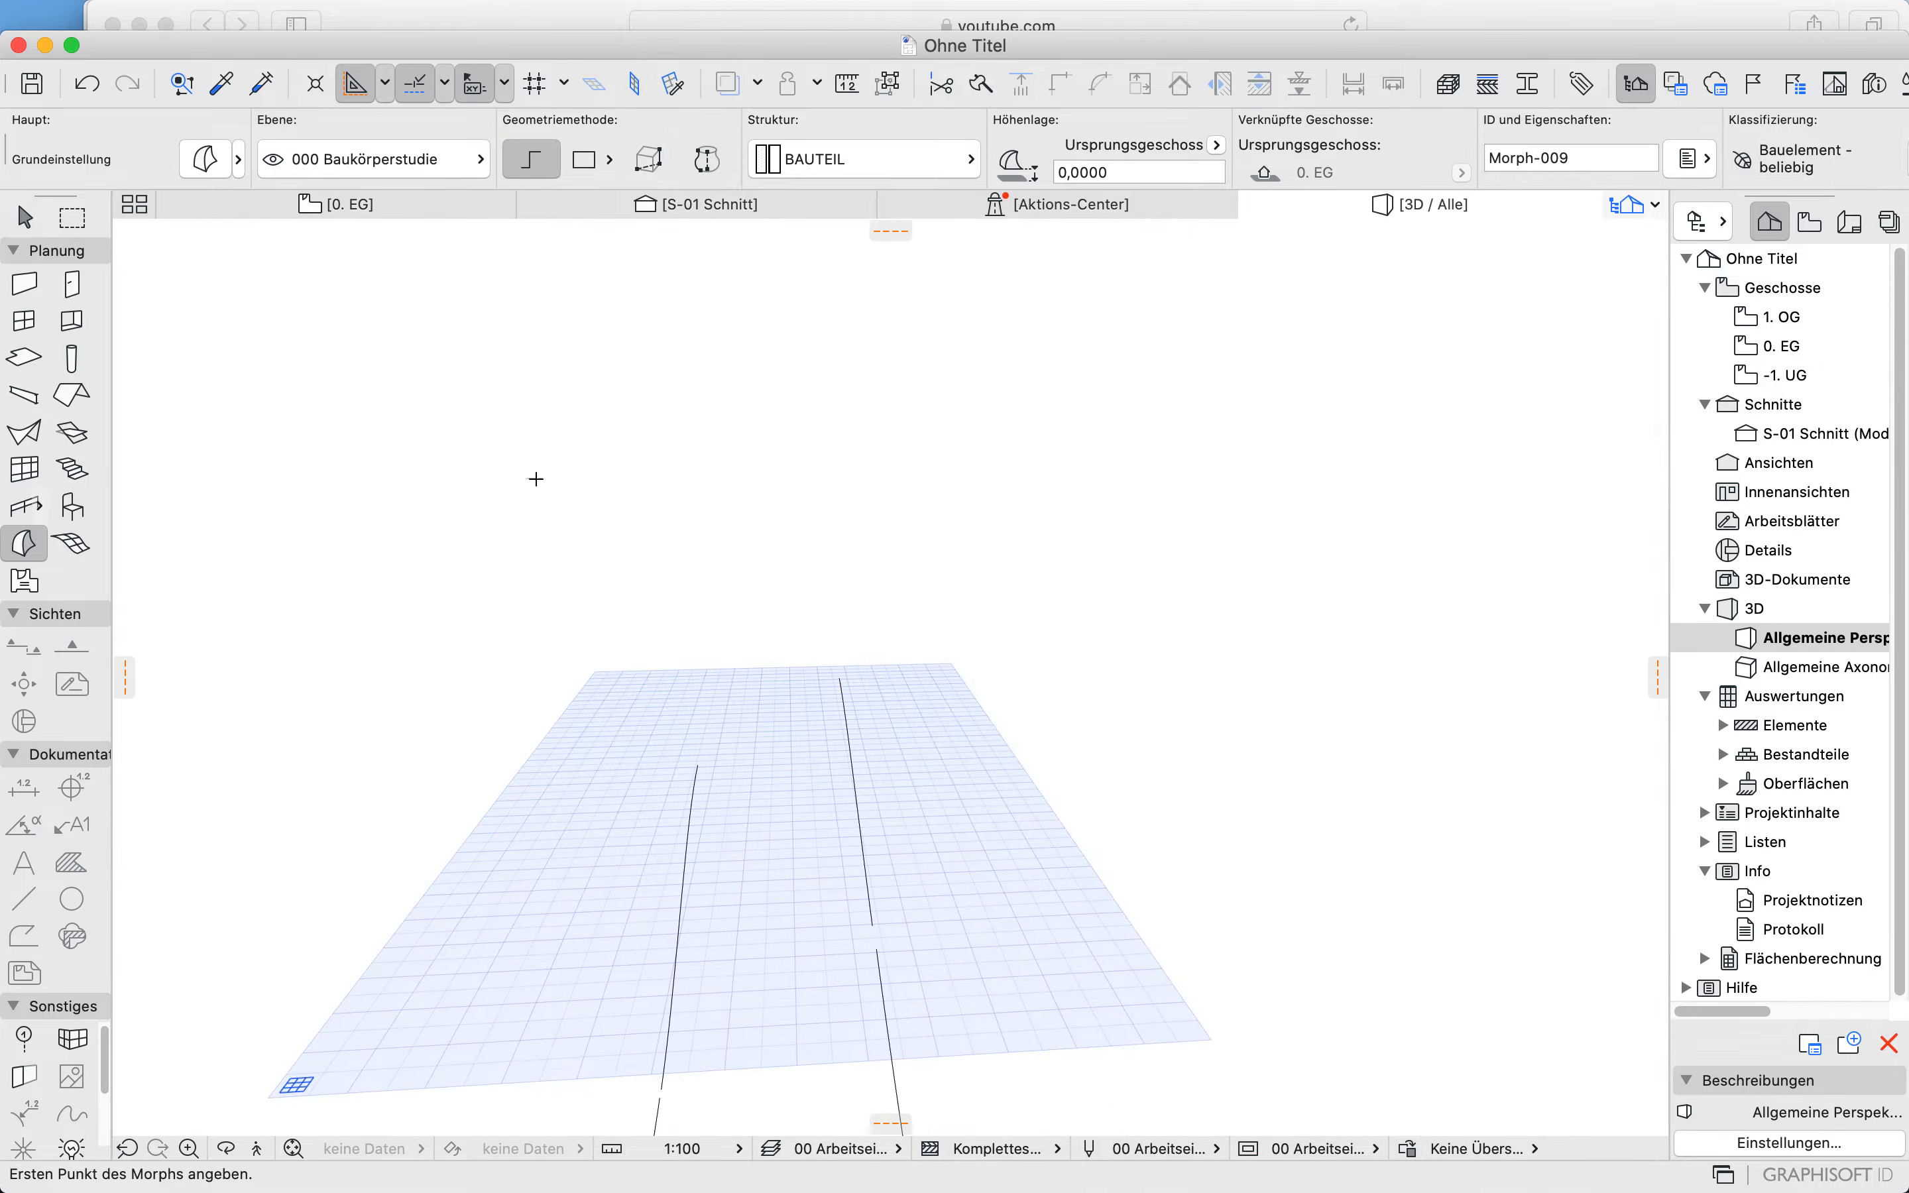
shift+middle_drag(947, 875, 627, 837)
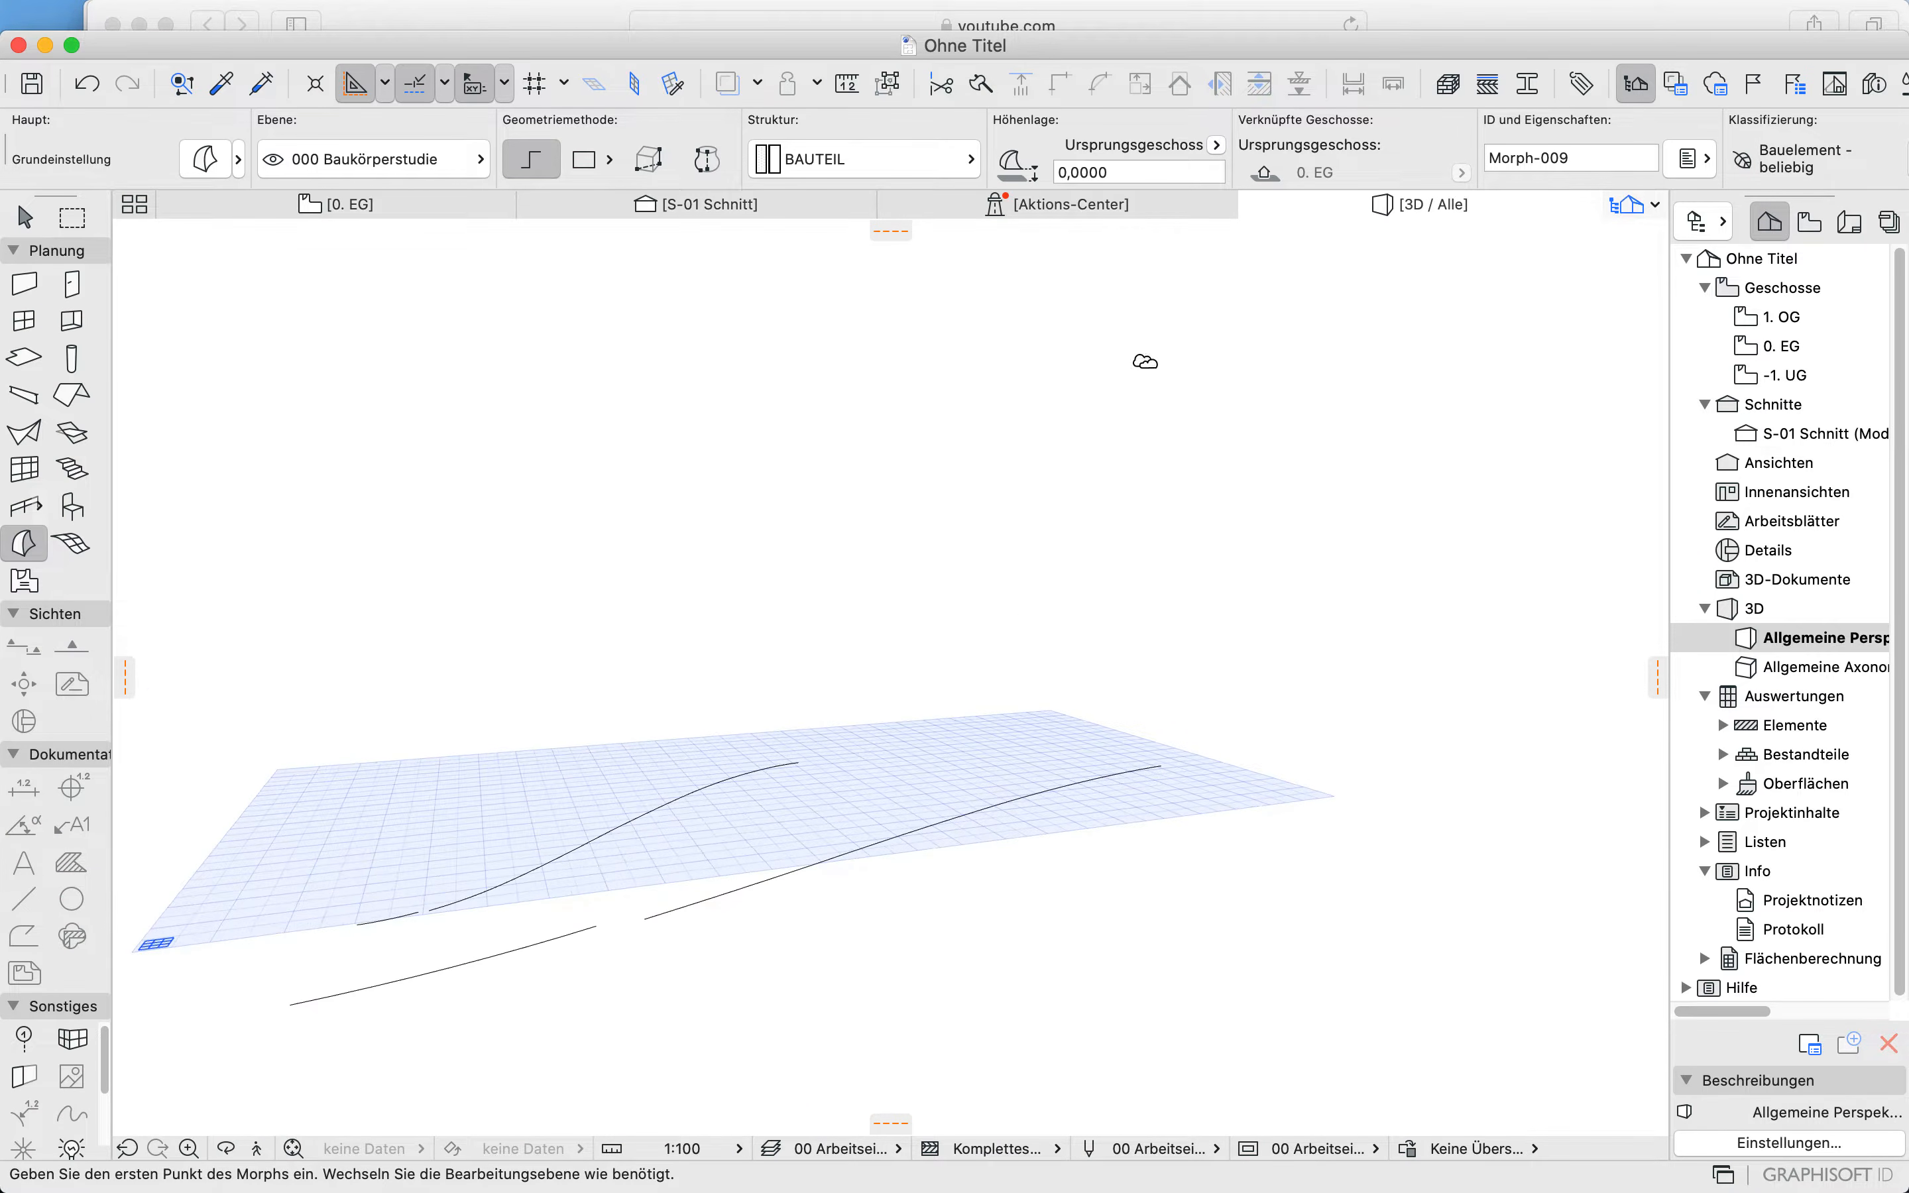
click(1776, 377)
double_click(1775, 377)
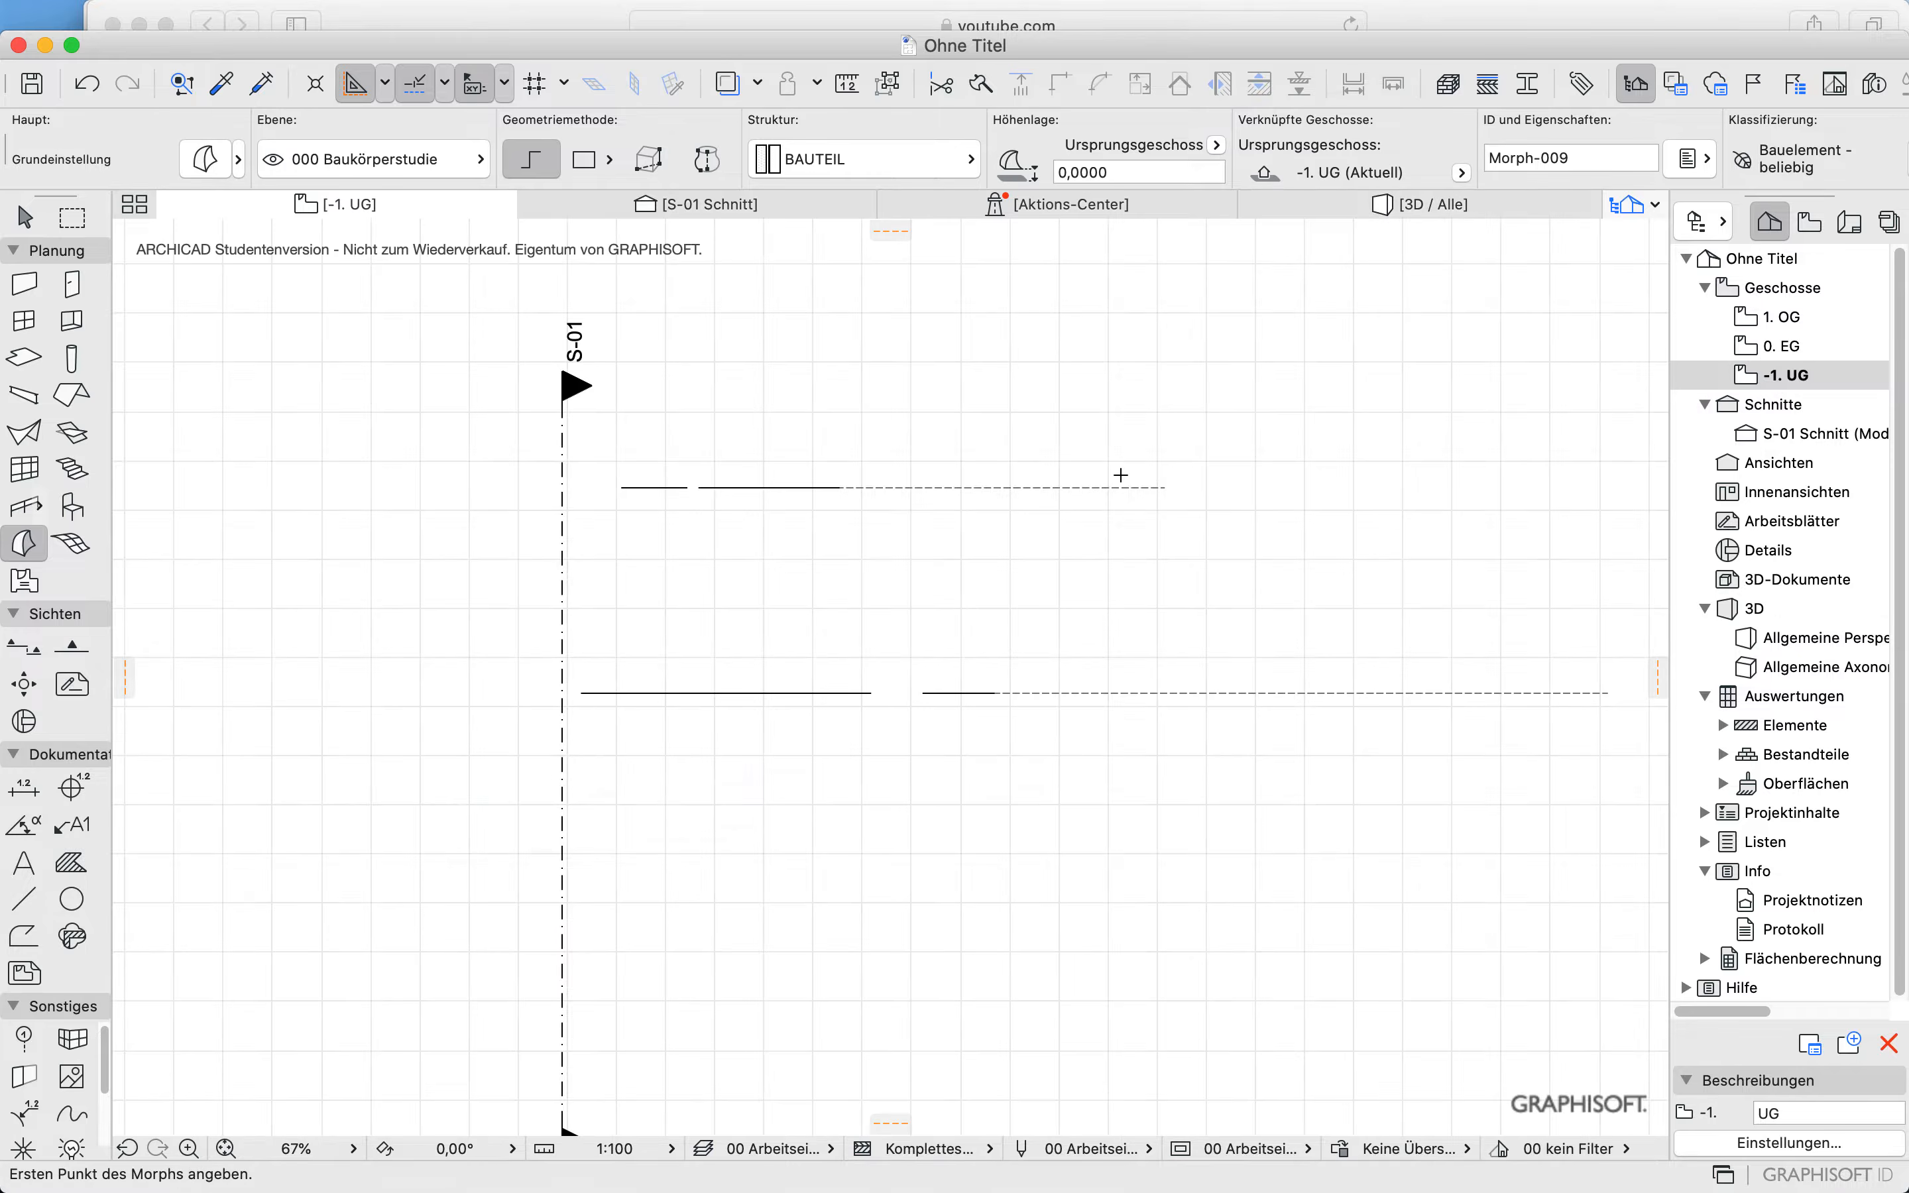
Step: Move the lower spline's longer morph curve so its start meets the end of the shorter curve
shift+click(639, 699)
click(896, 873)
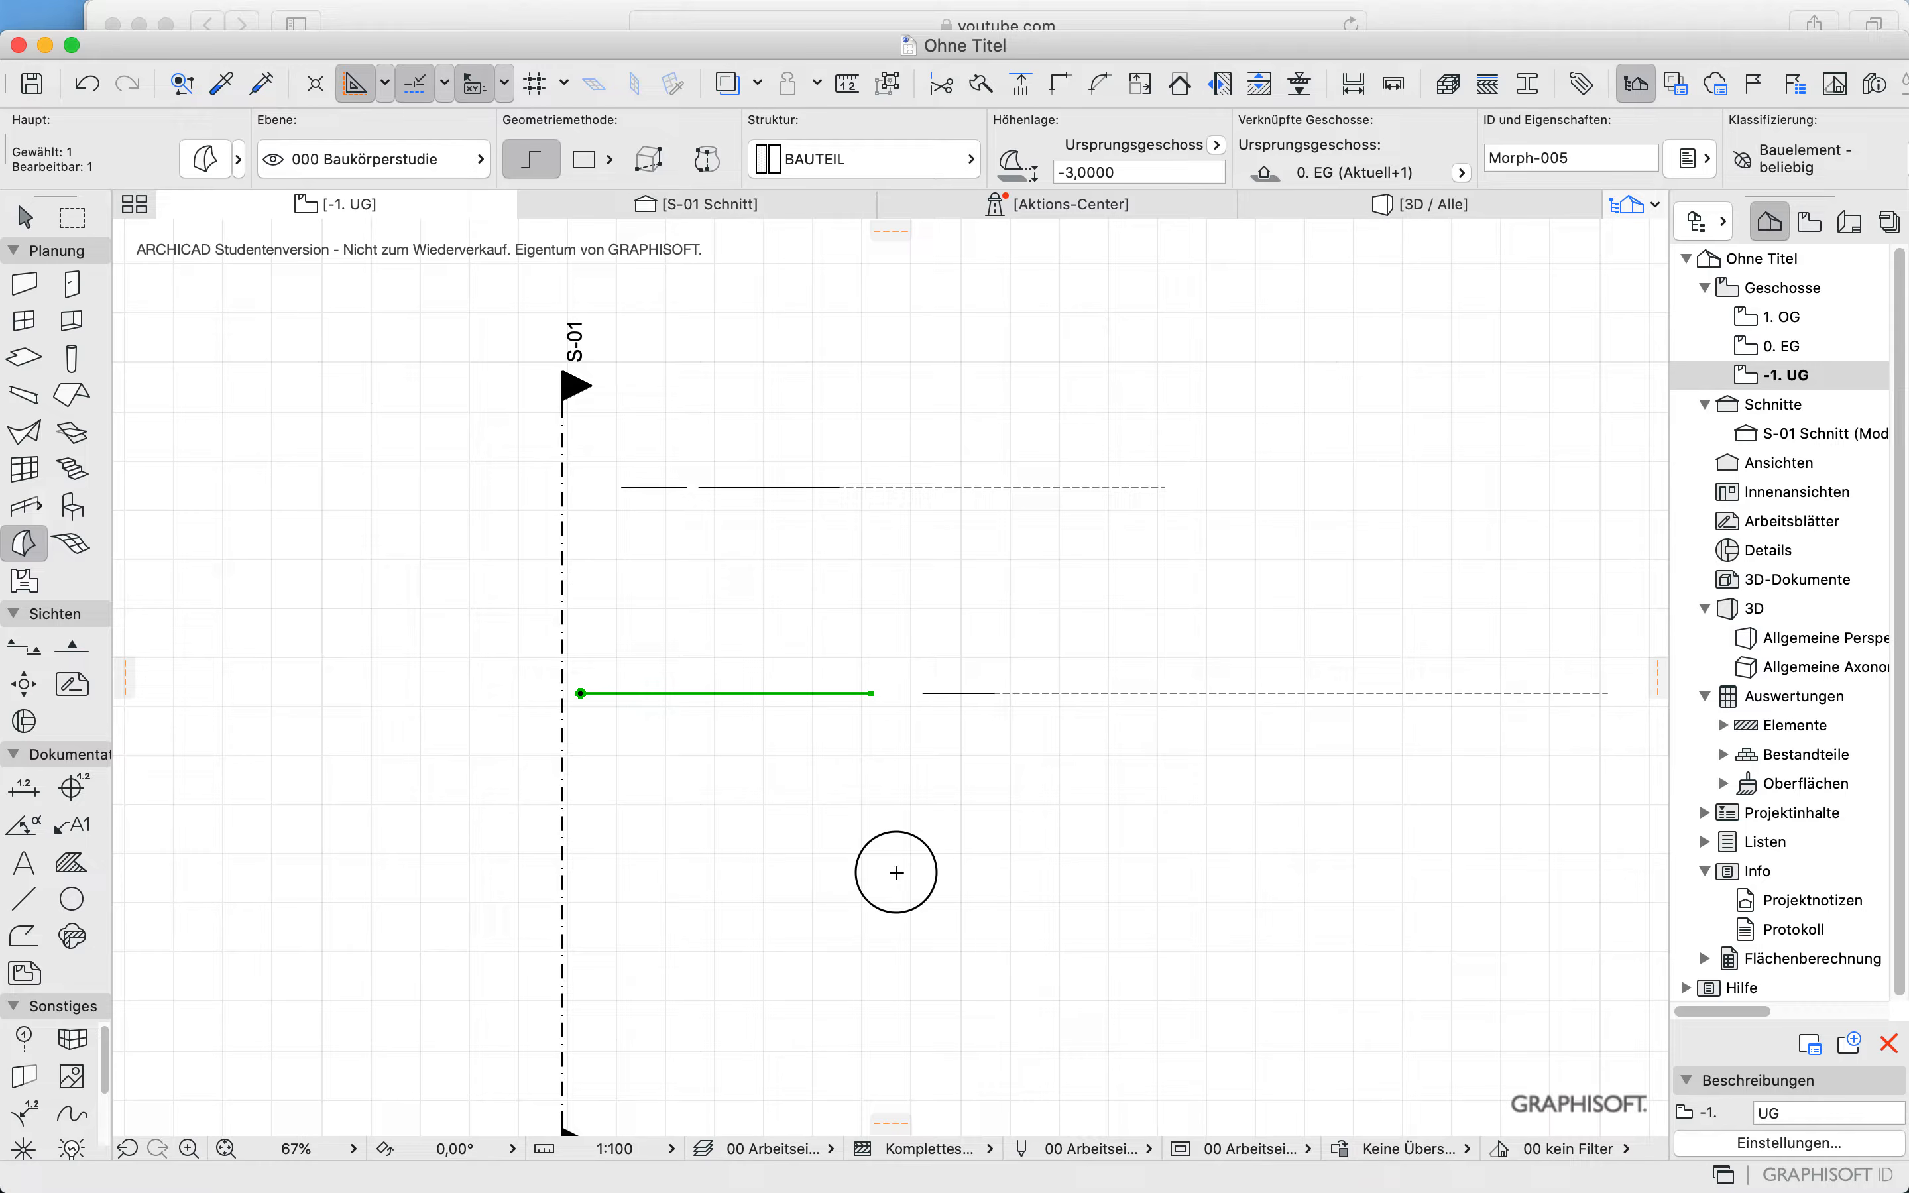
shift+click(925, 703)
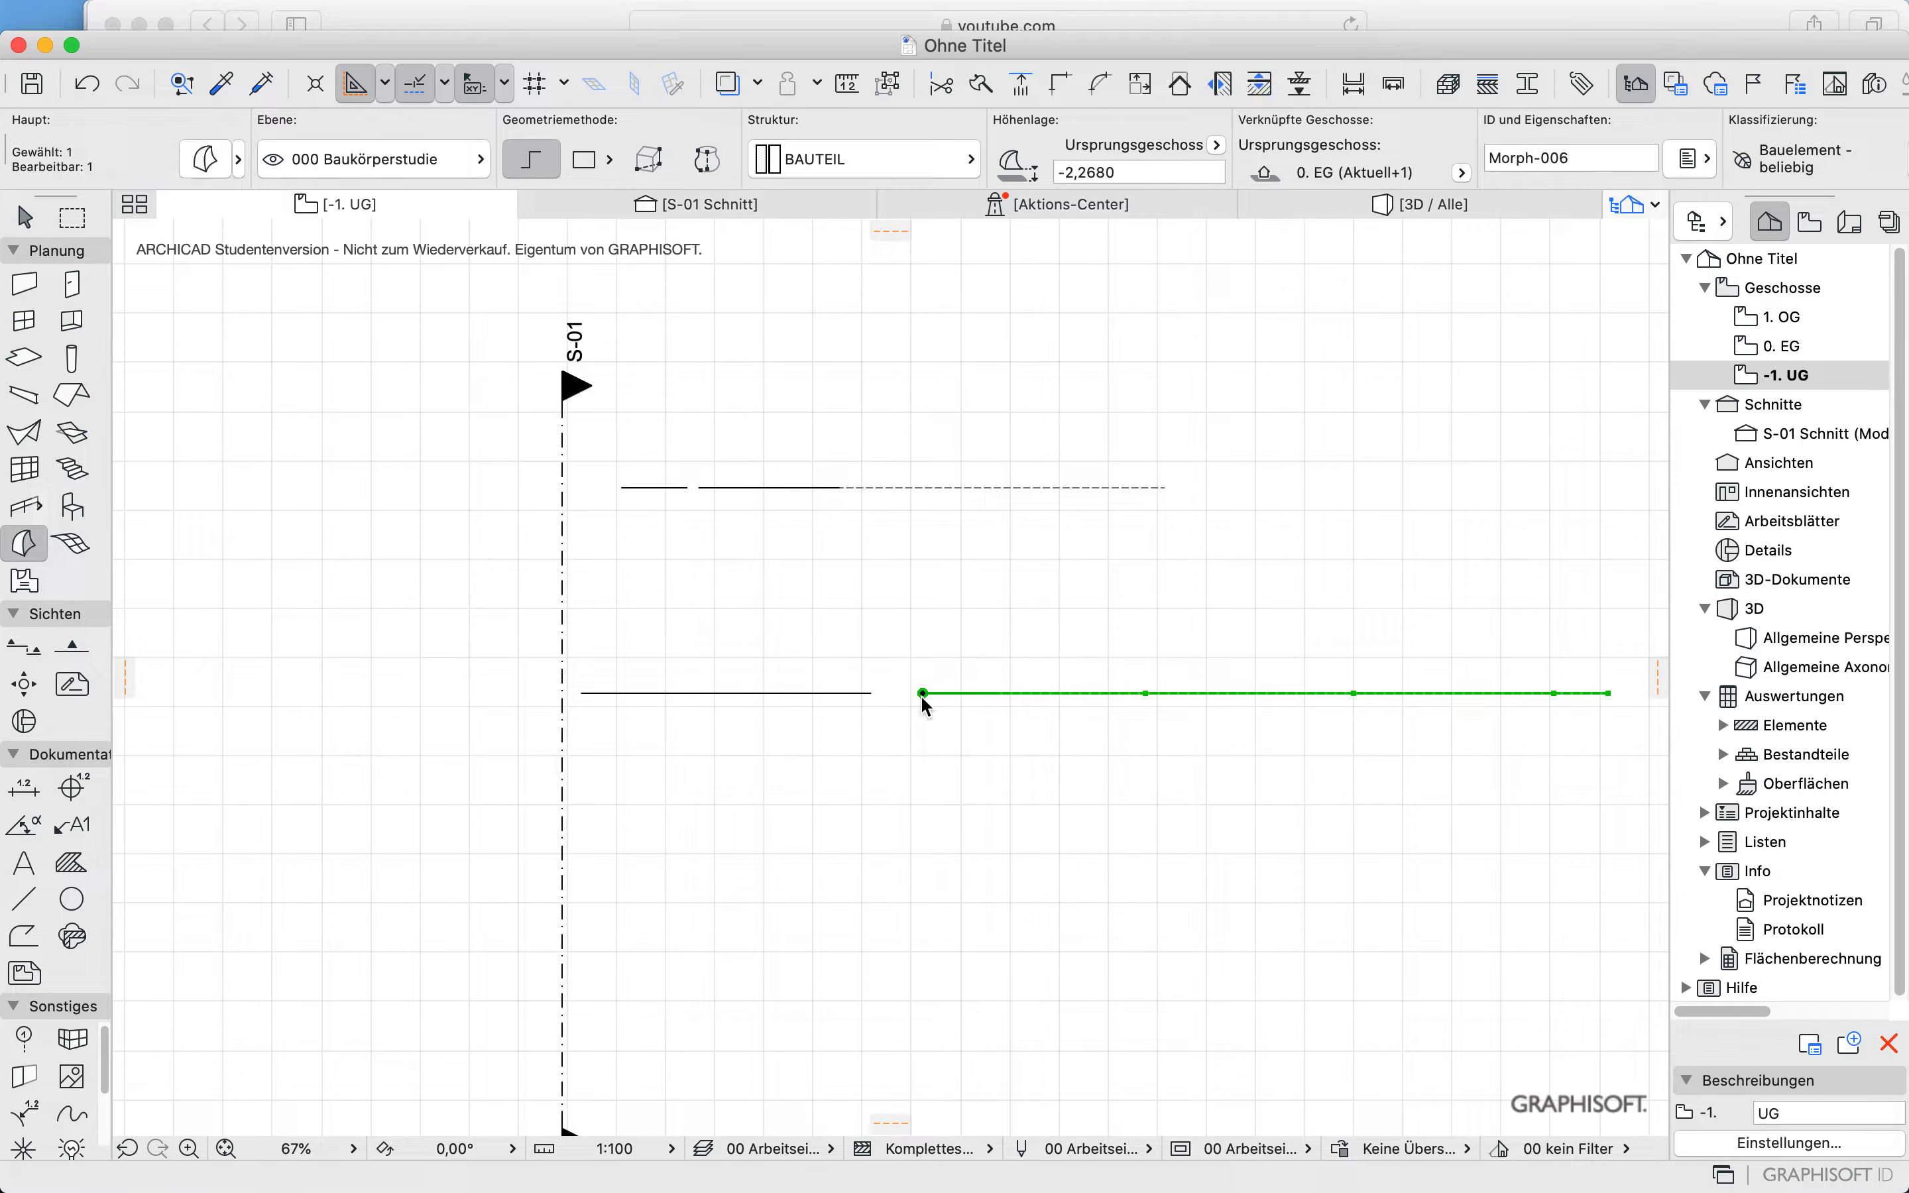
key(super+d)
click(923, 693)
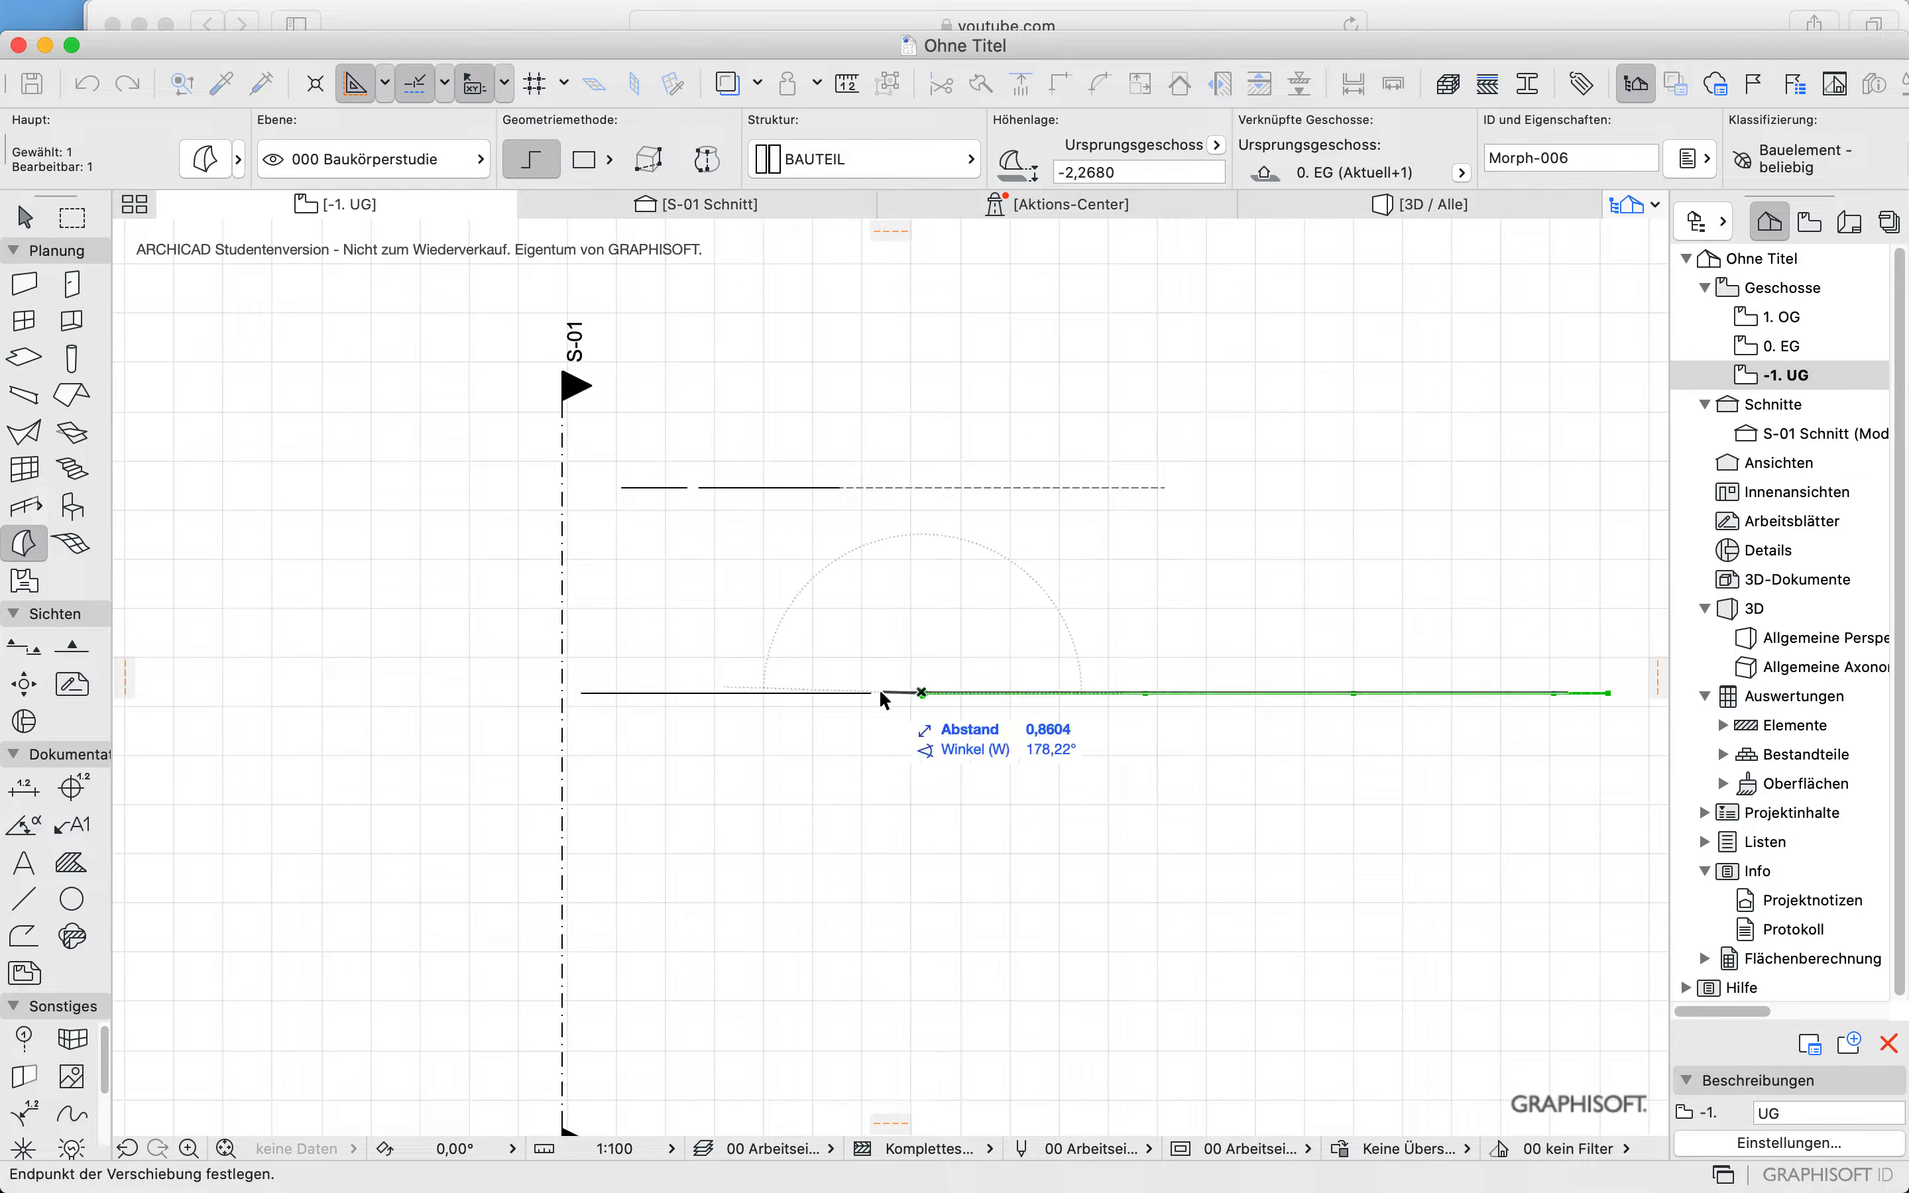
click(871, 694)
Step: Rotate the lower spline's longer morph curve 90° upwards in plan about its joint with the shorter curve
key(super+e)
click(871, 693)
click(1146, 680)
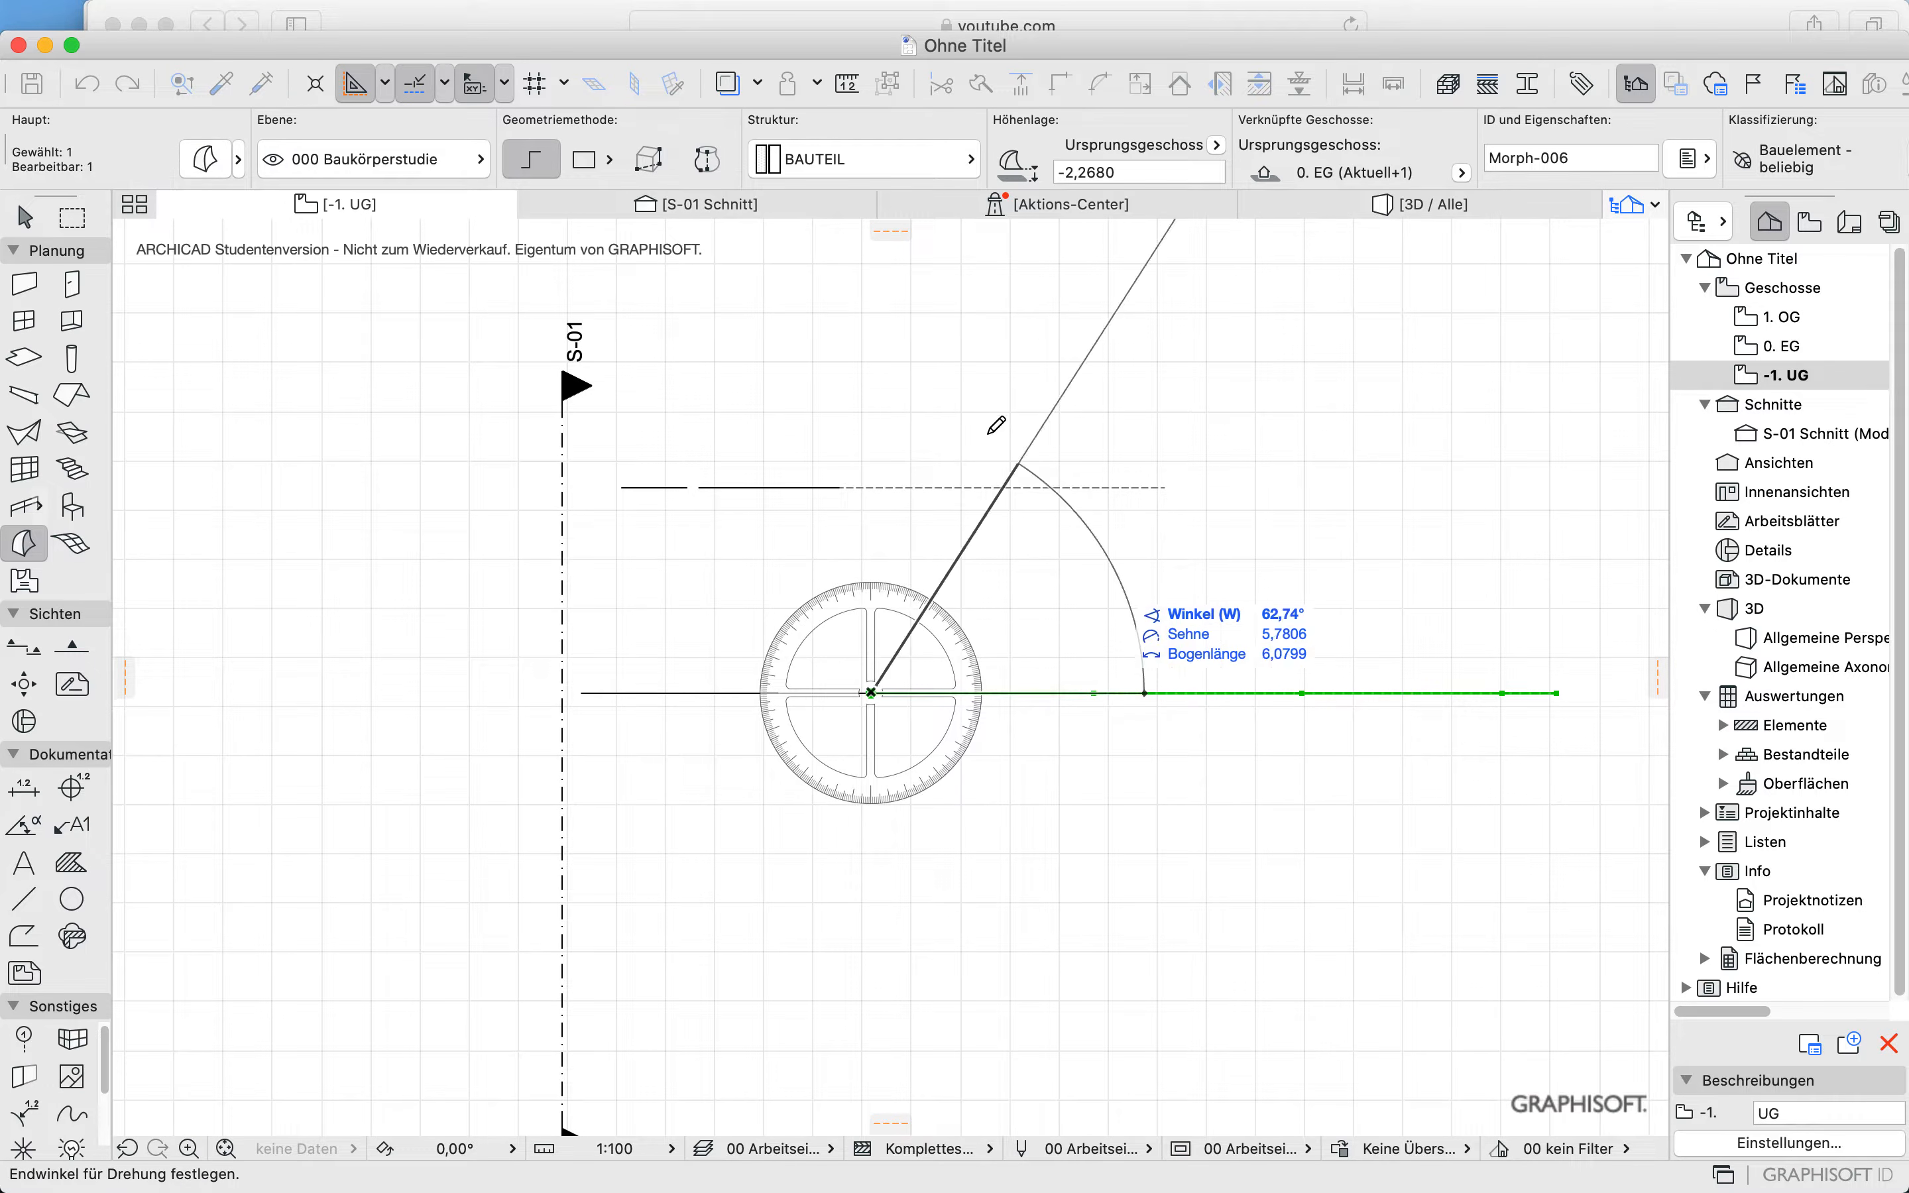
click(873, 386)
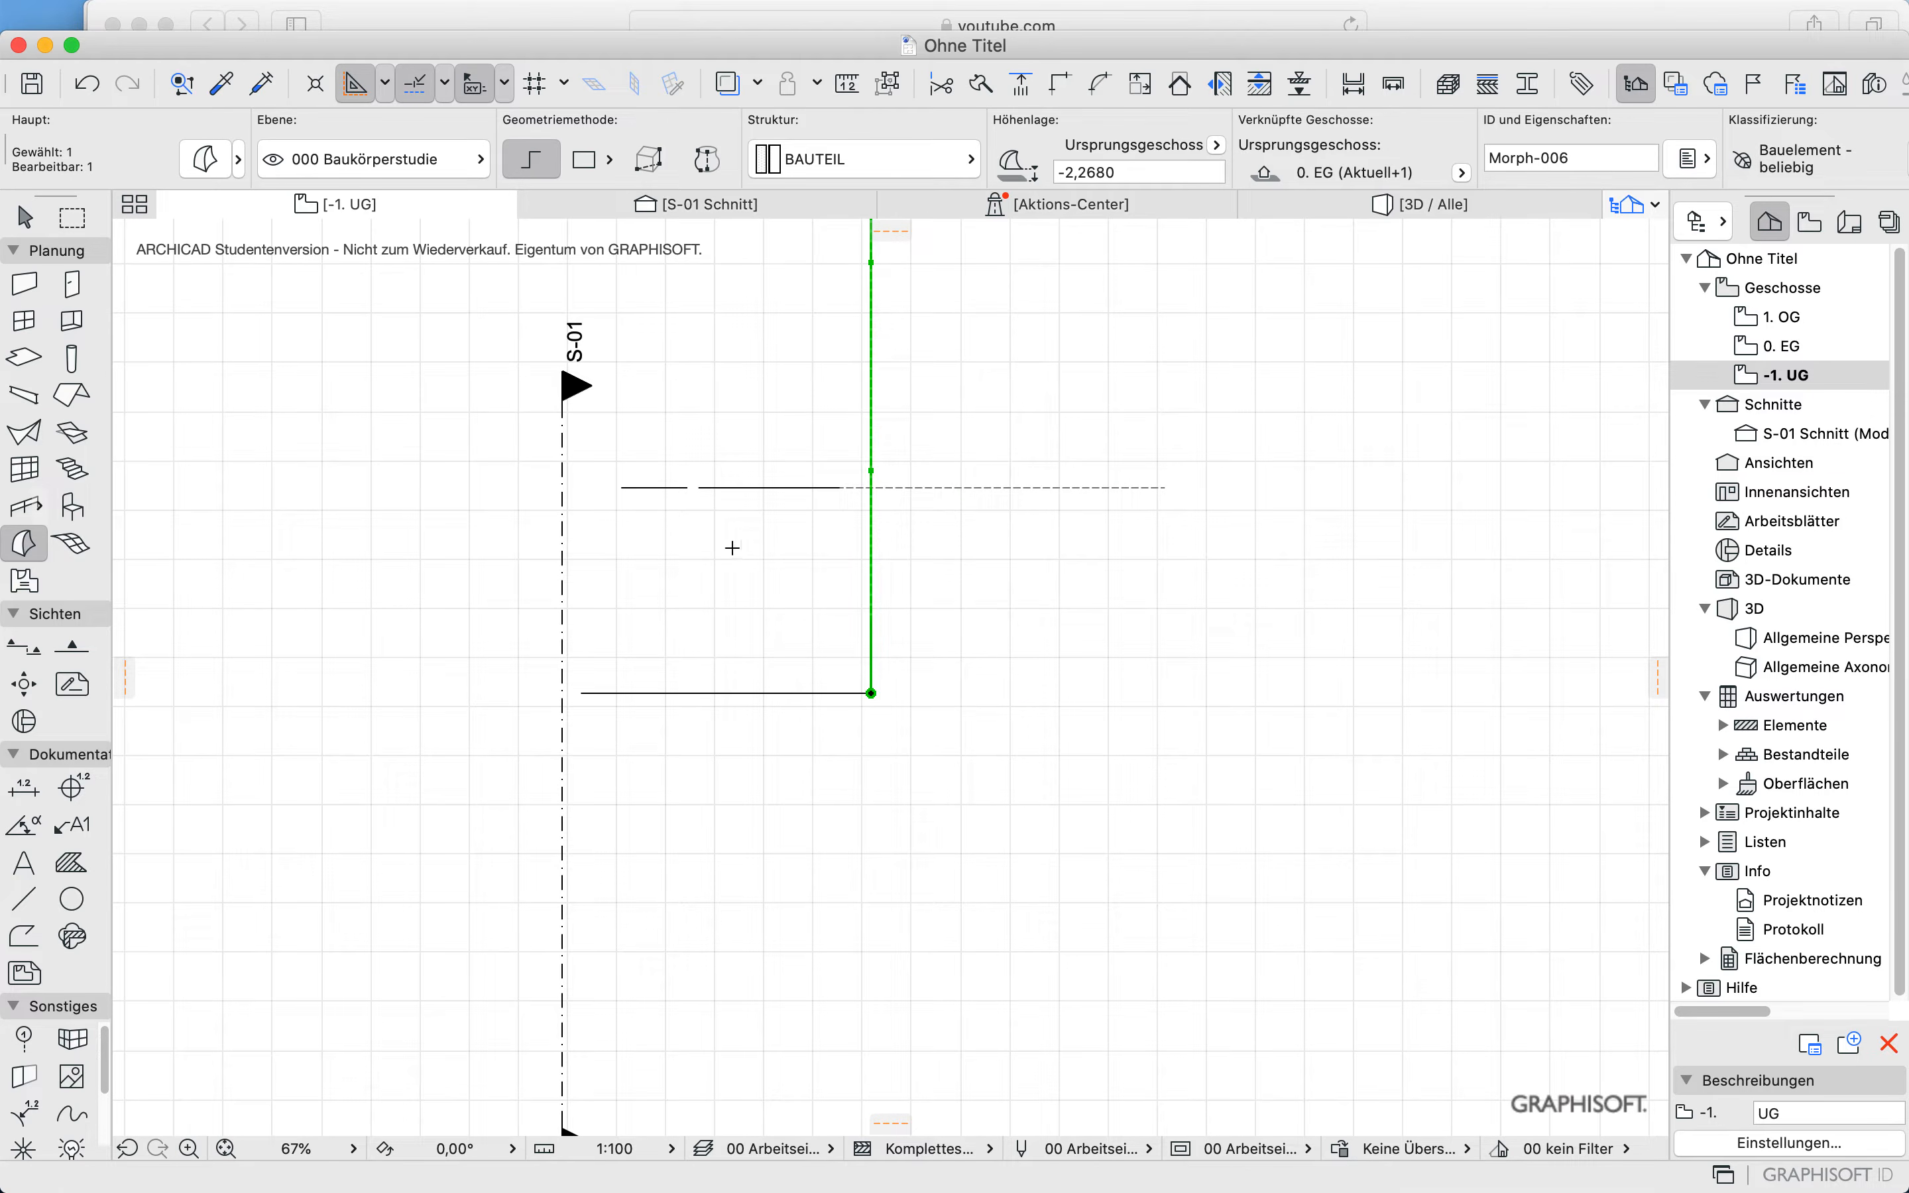
key(Escape)
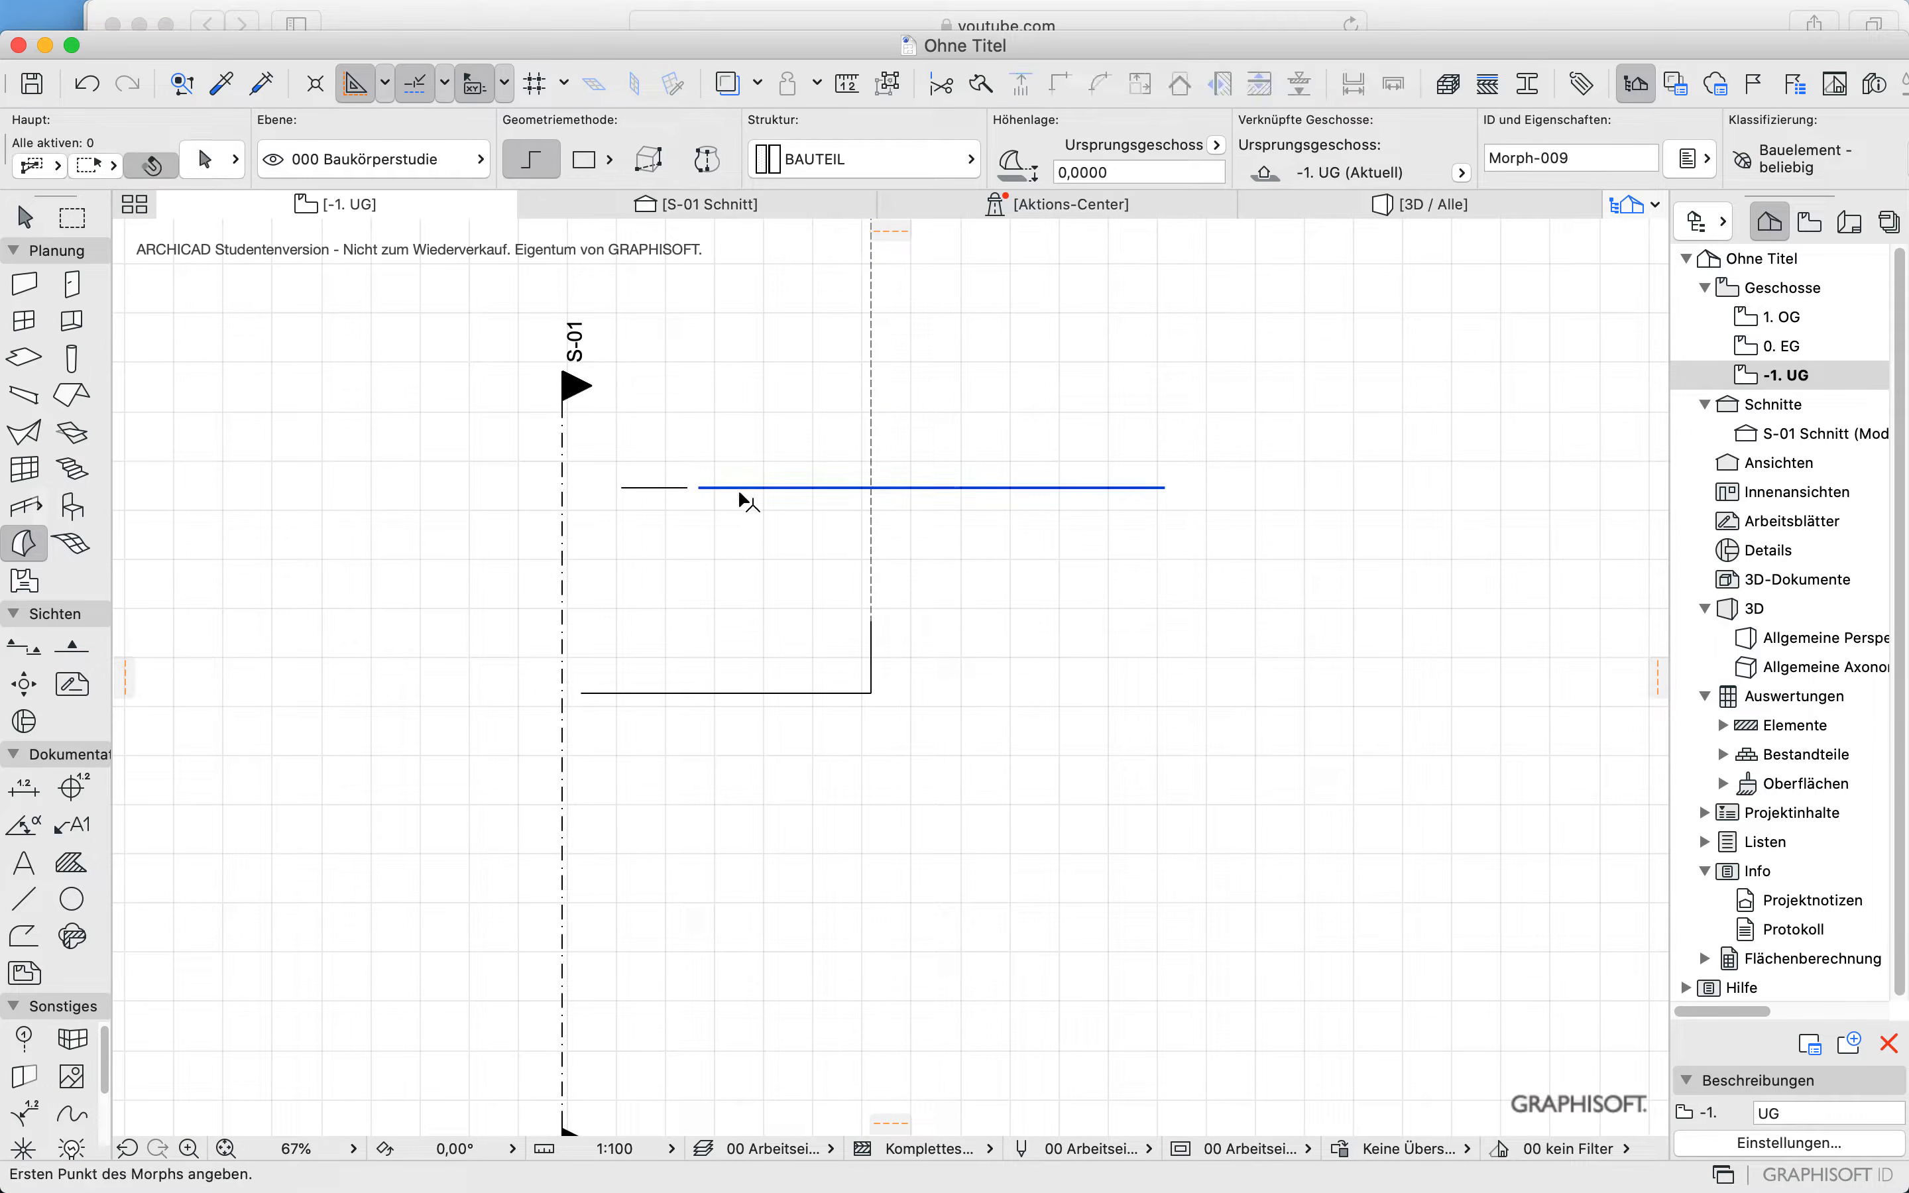
Step: Move the upper spline's longer morph curve so its start meets the end of its shorter curve
shift+click(742, 489)
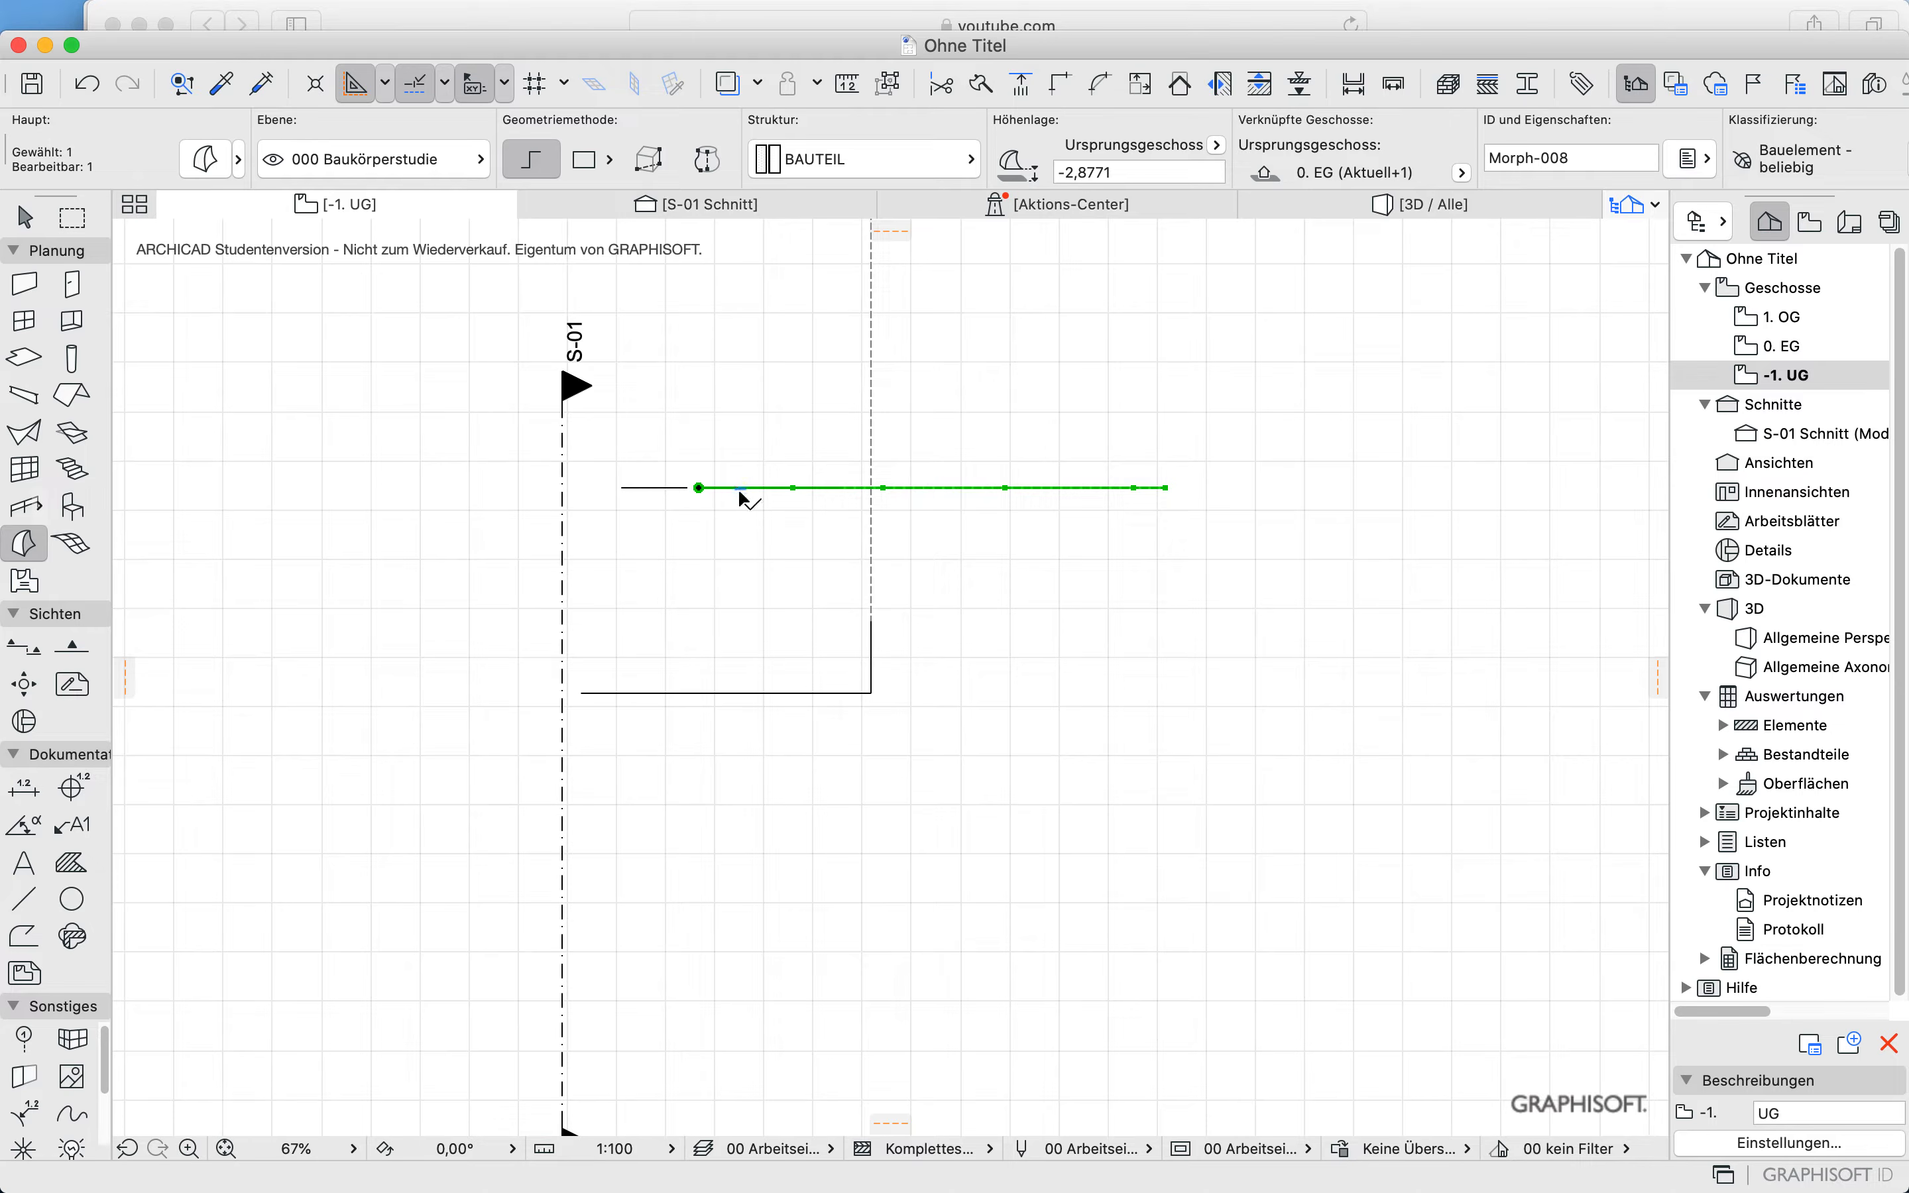
click(698, 488)
click(686, 488)
Step: Rotate the upper spline's longer morph curve 90° upwards in plan about its joint with the shorter curve
key(super+e)
click(688, 487)
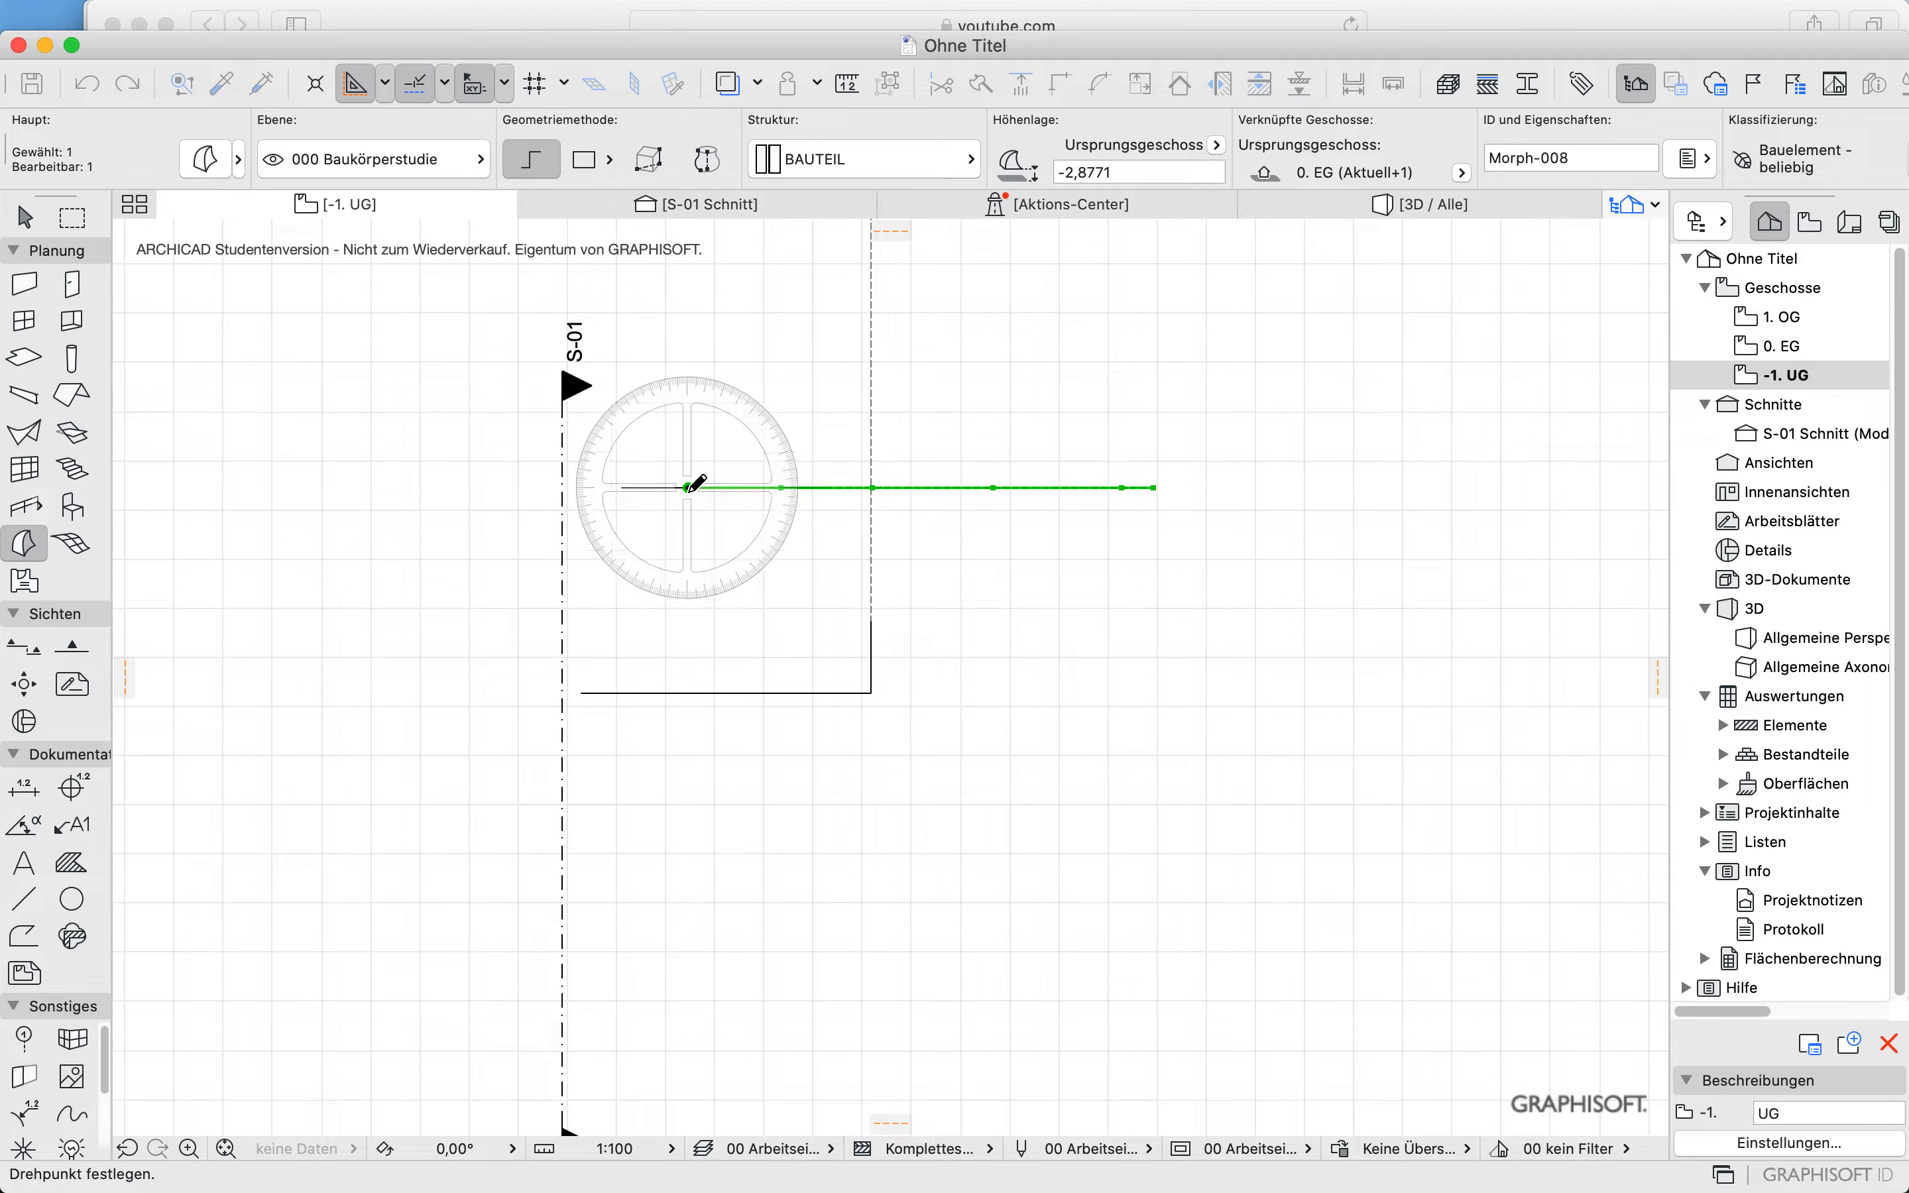
click(932, 488)
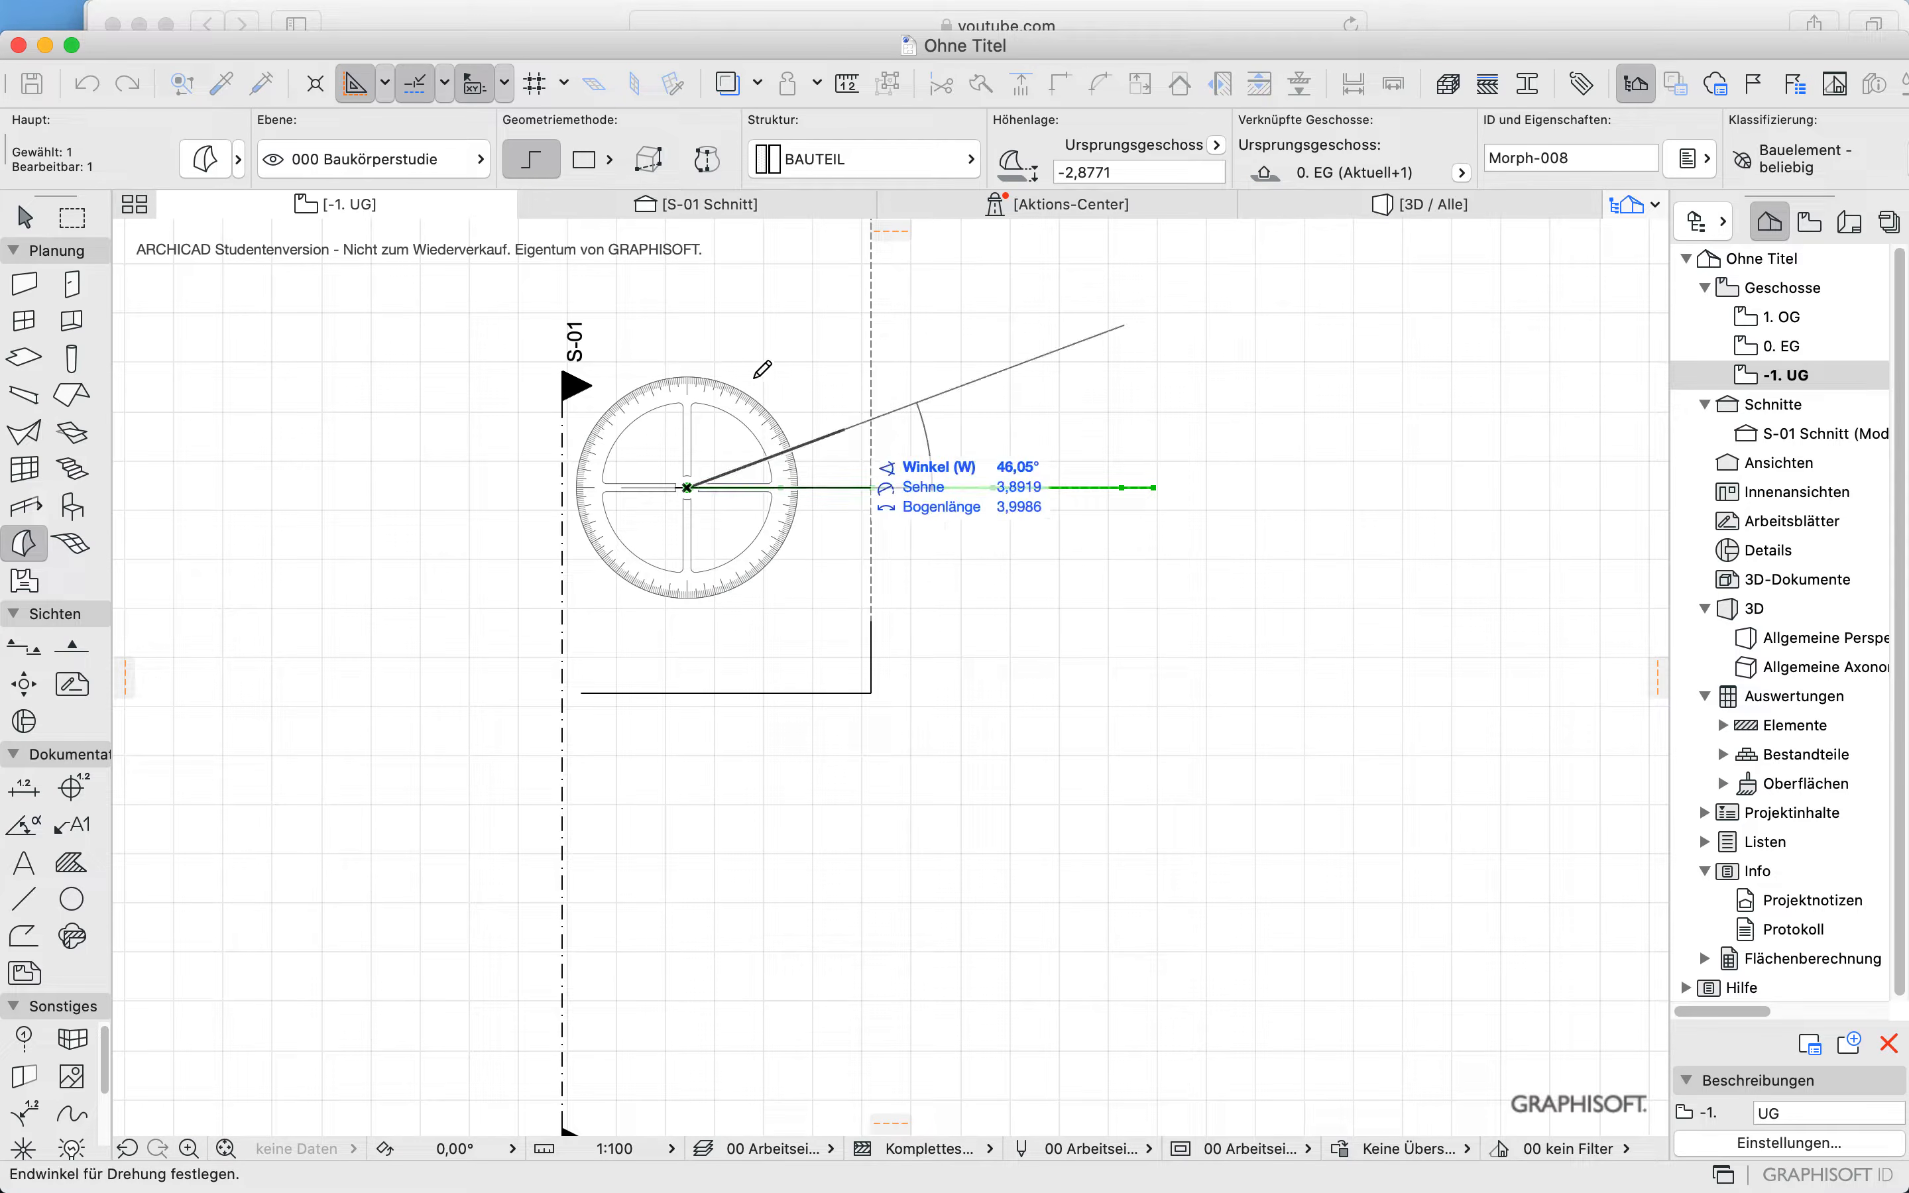
click(688, 339)
click(747, 509)
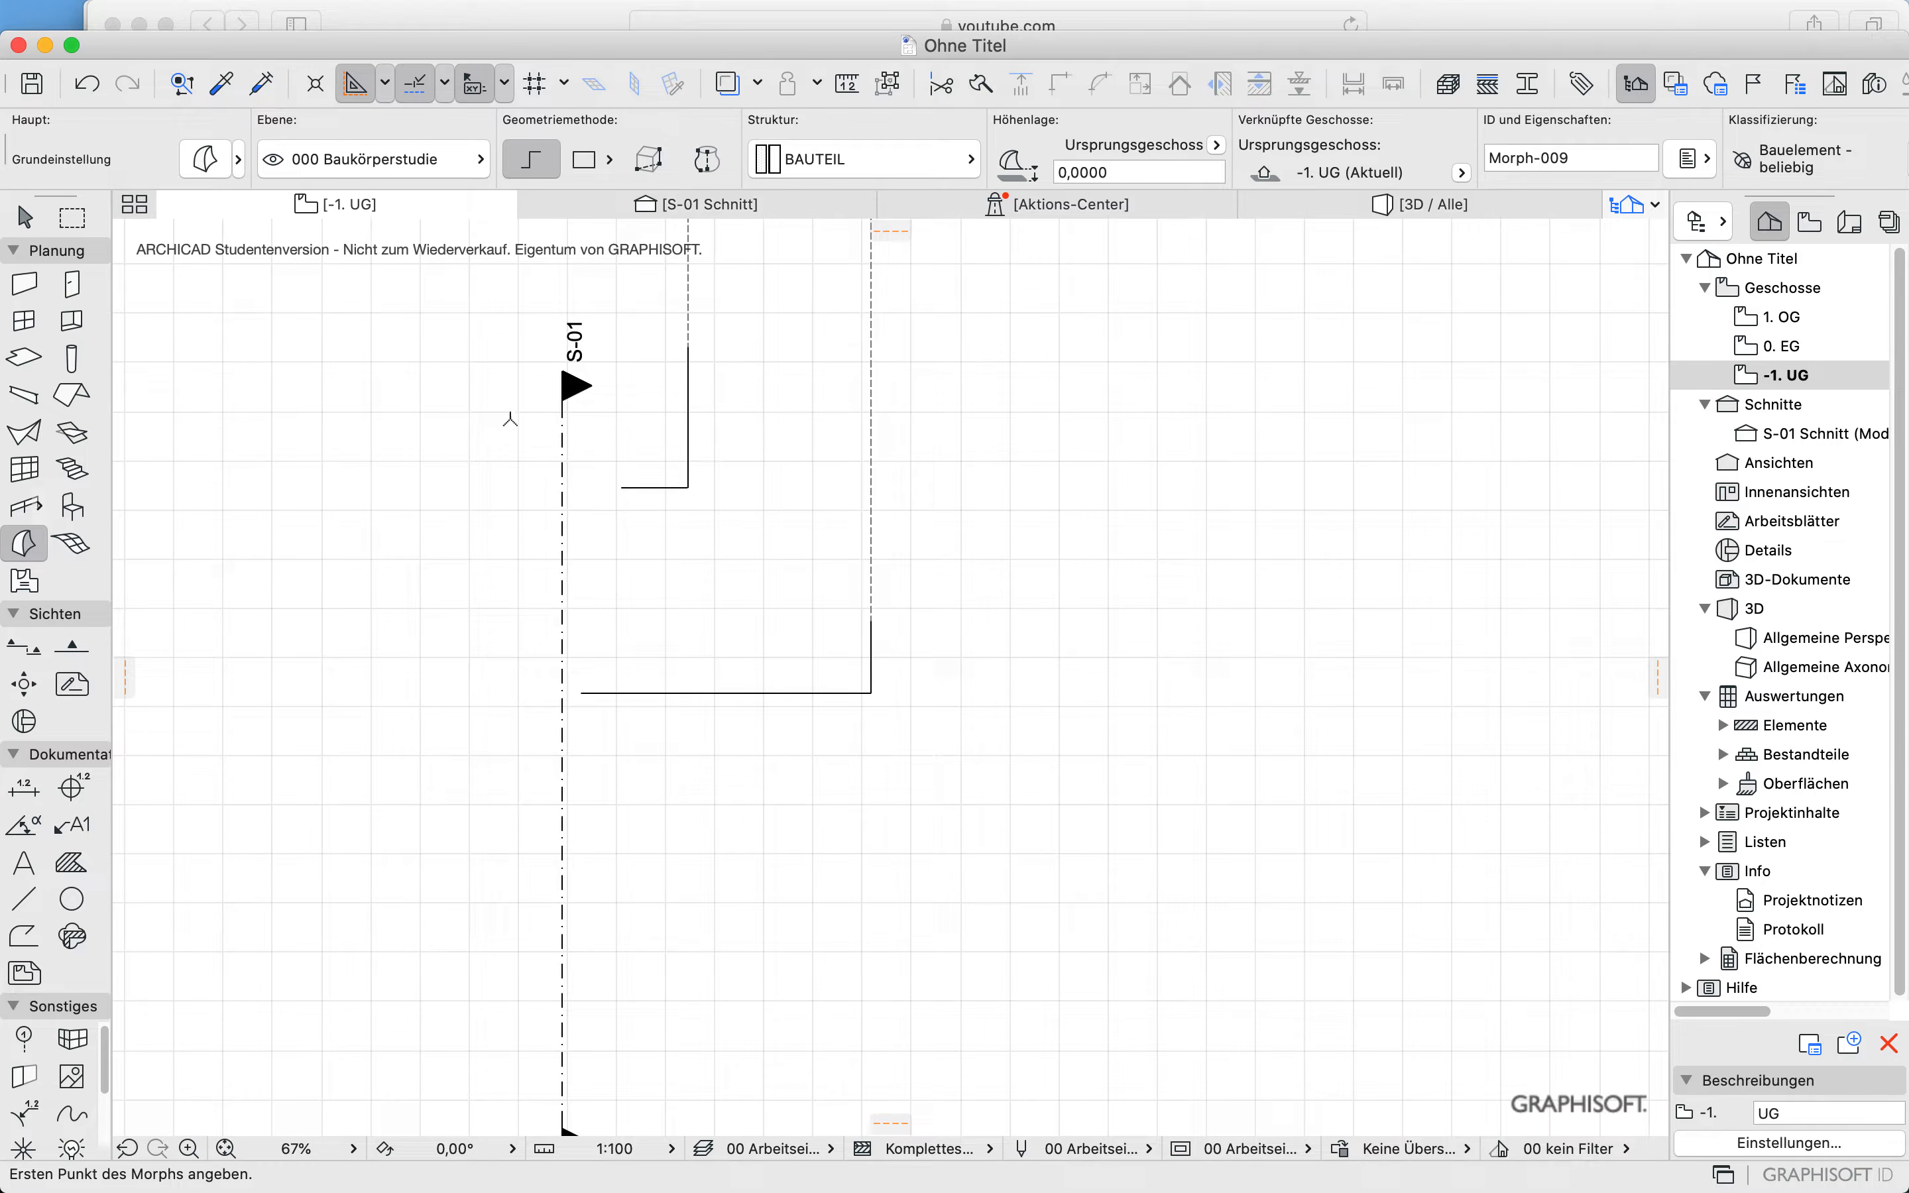
Step: Copy the ramp plan image from 0. EG and paste it into -1. UG at its original position, zooming to the inserted elements
click(24, 217)
drag(610, 456, 988, 771)
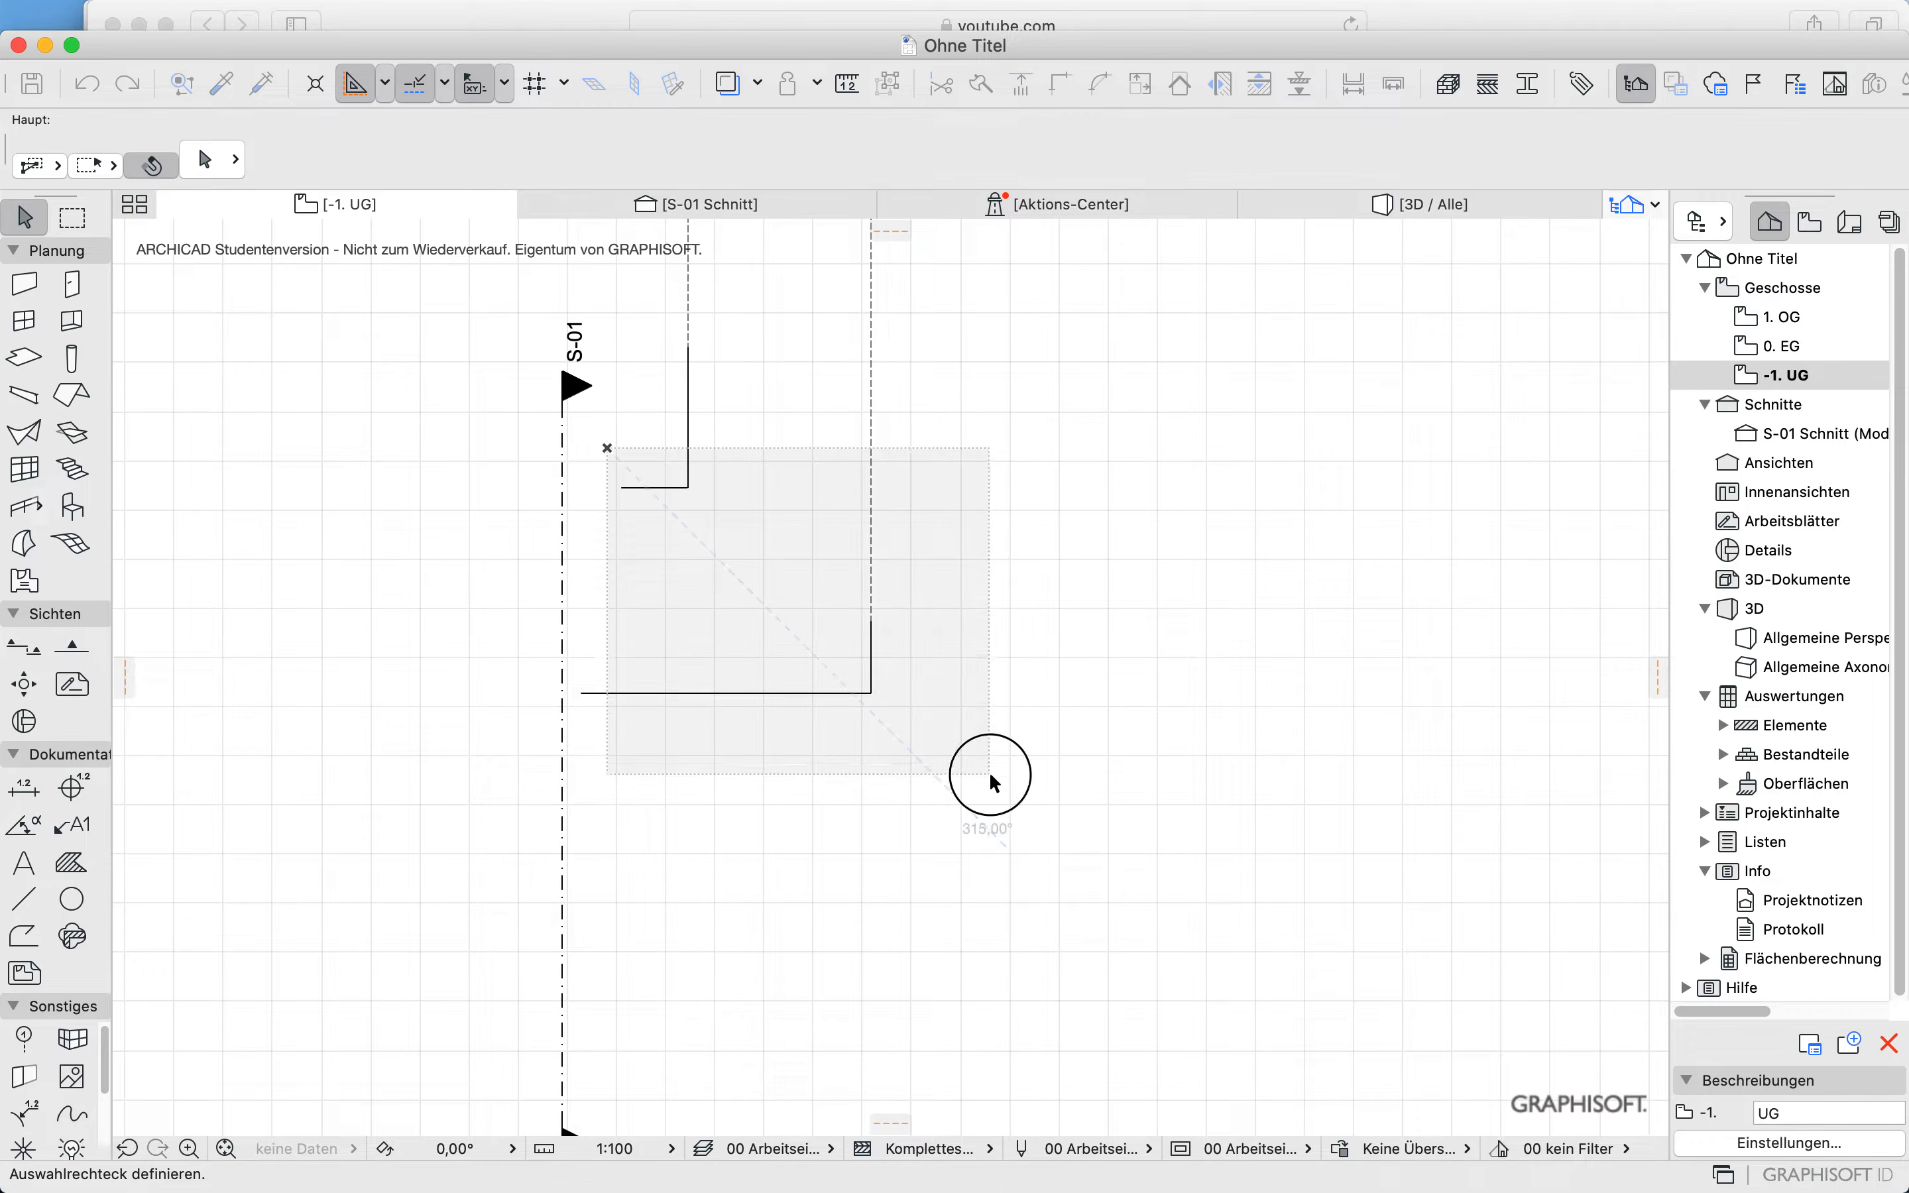
click(1791, 347)
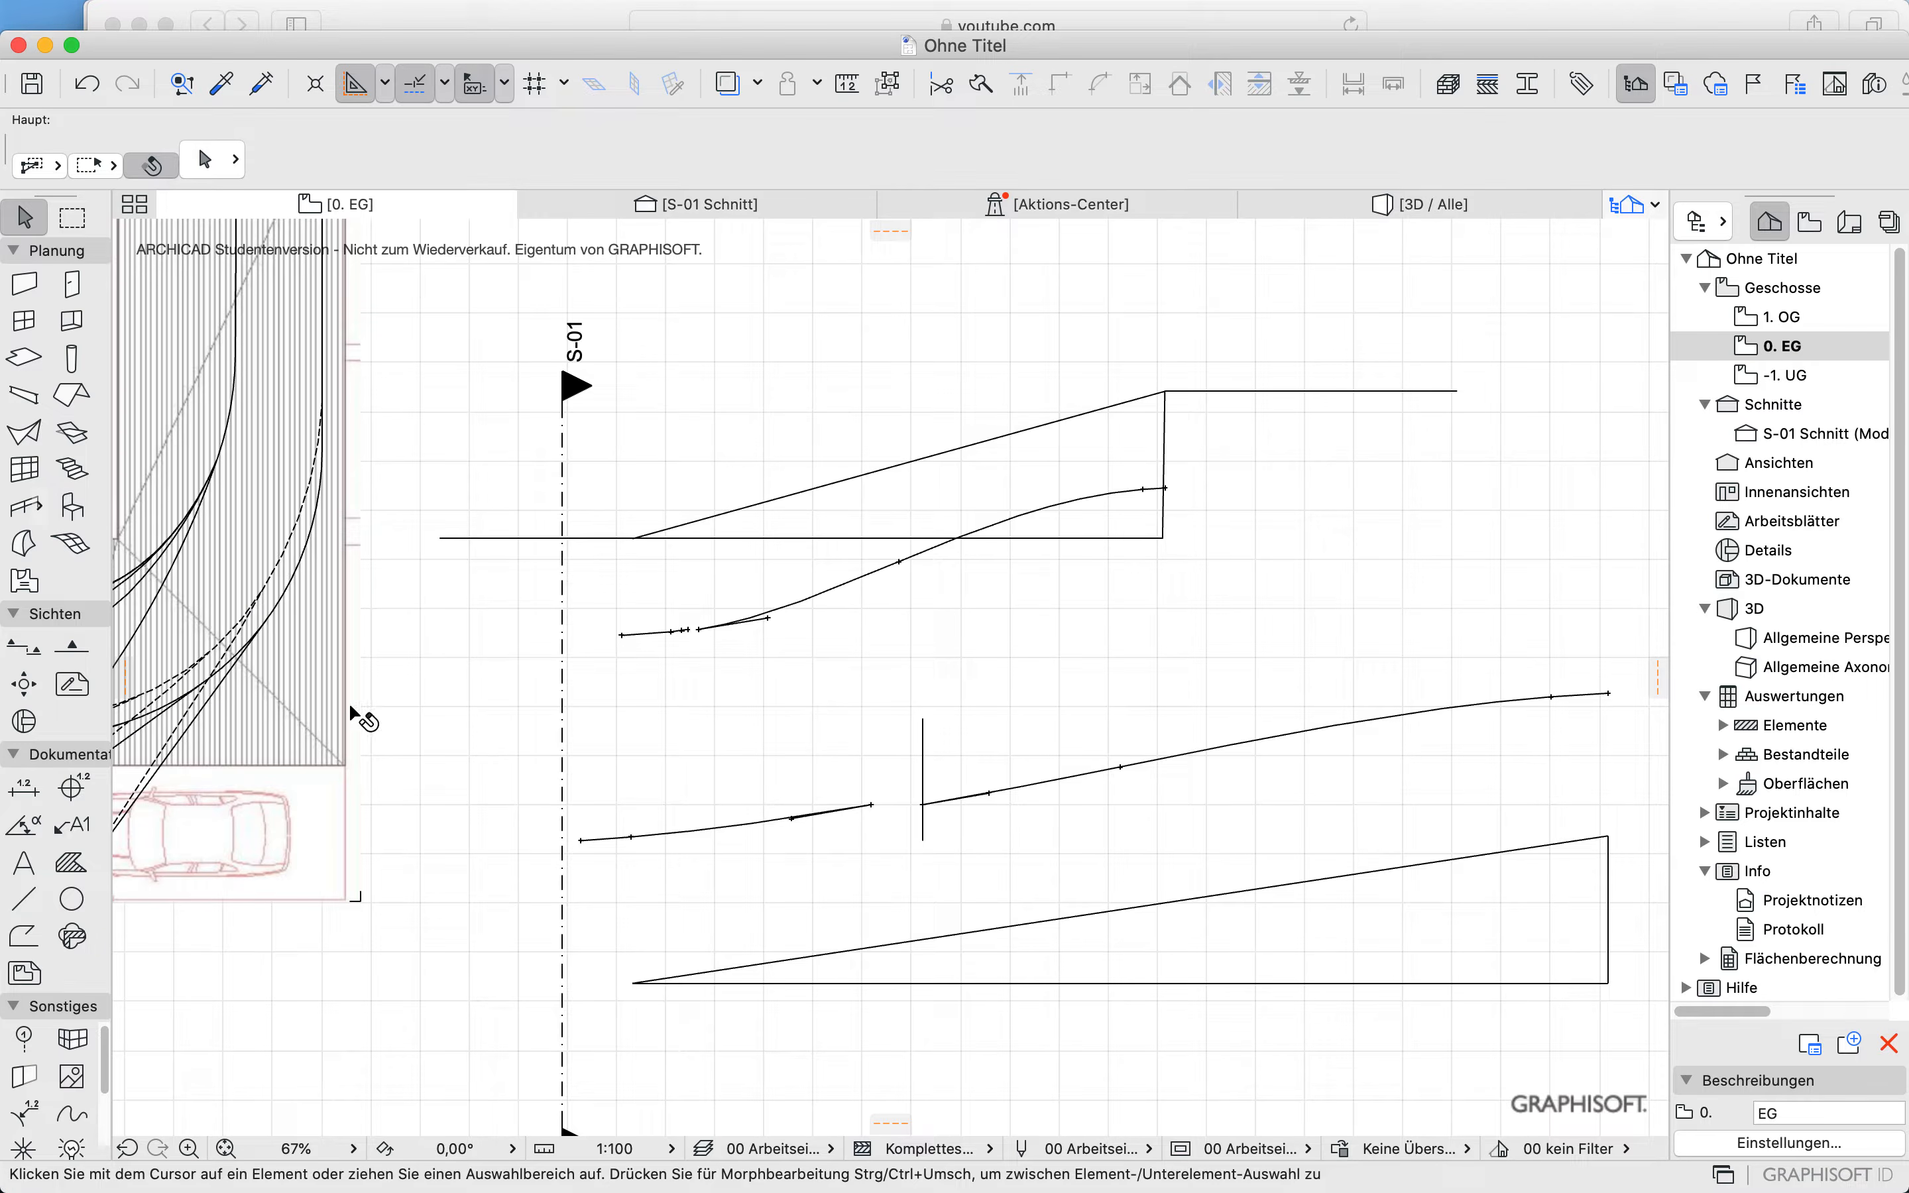
click(353, 714)
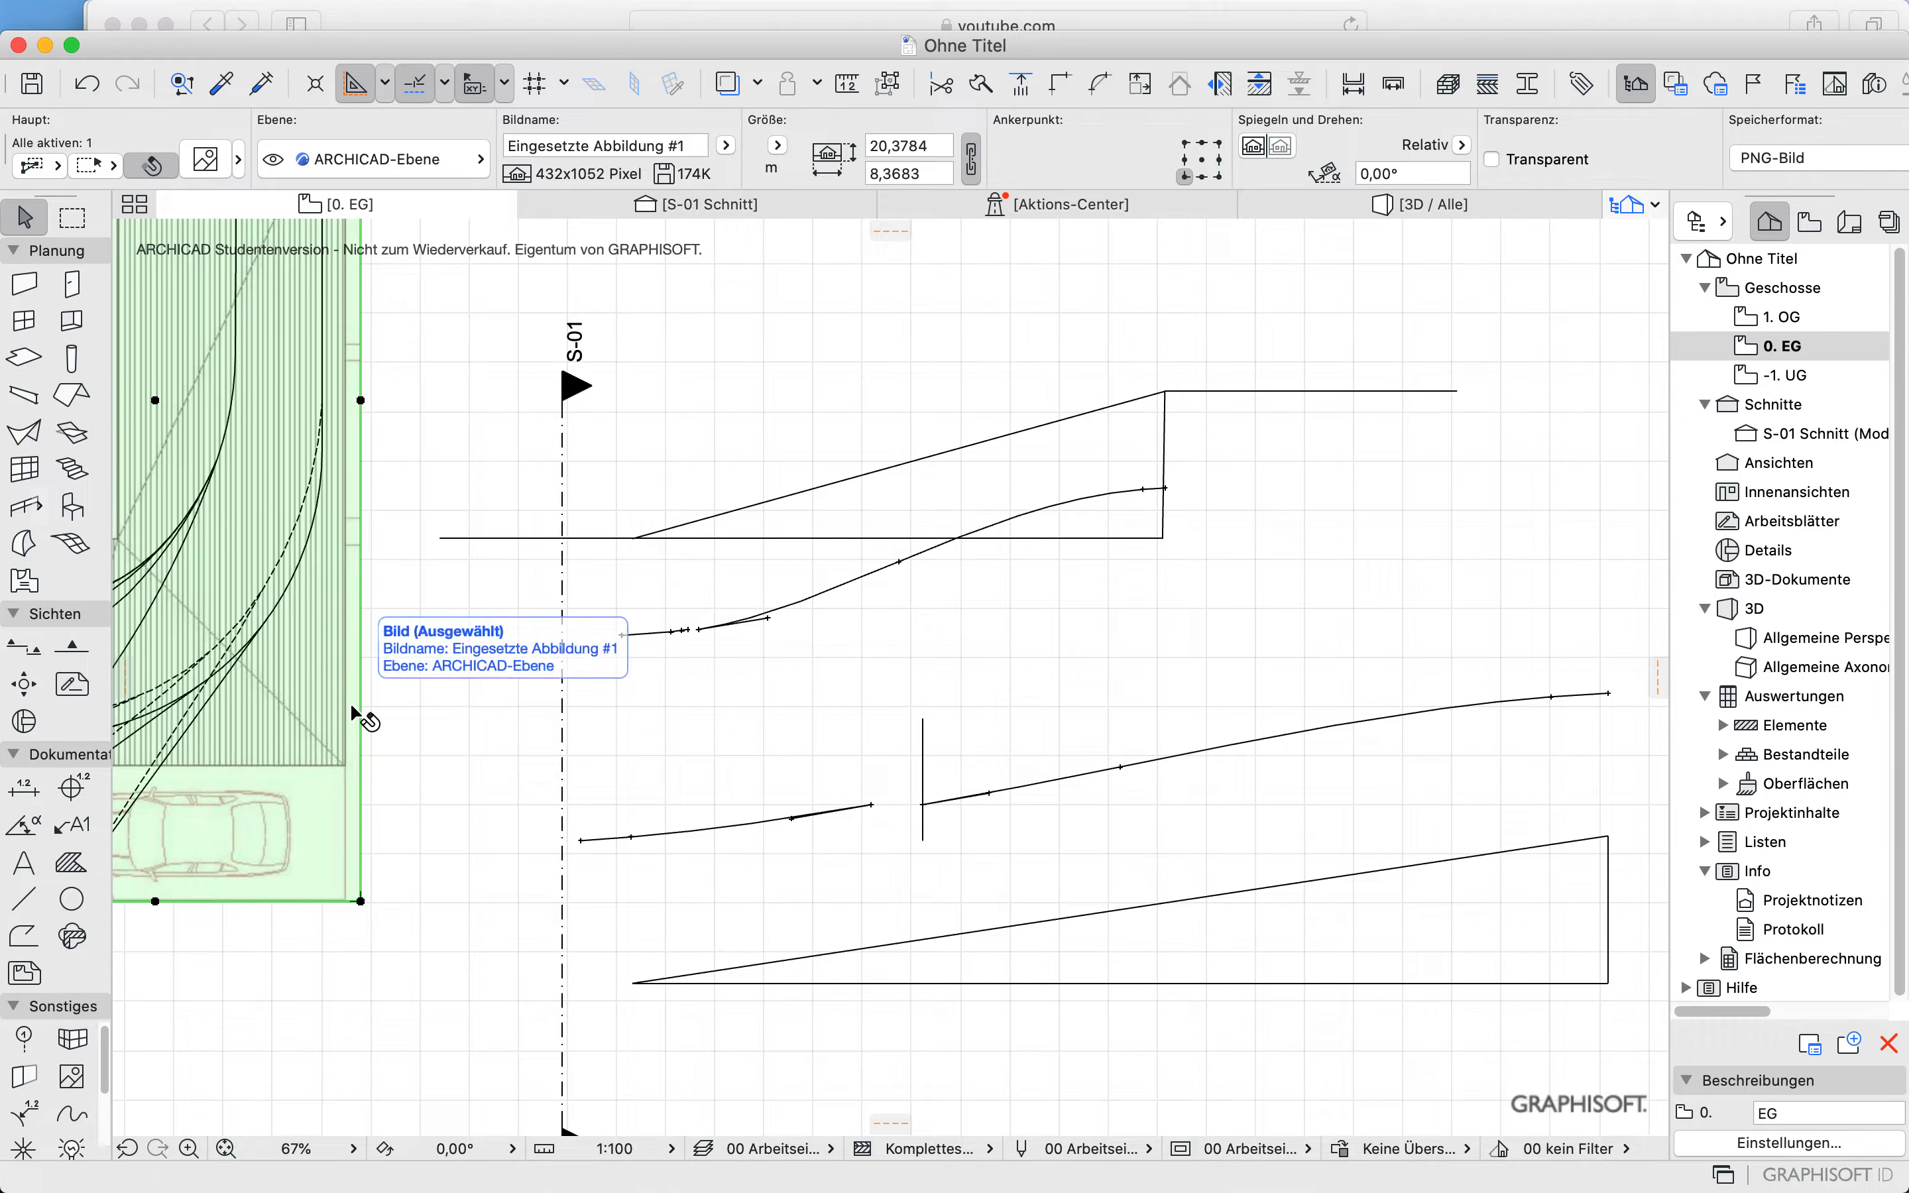
click(1786, 376)
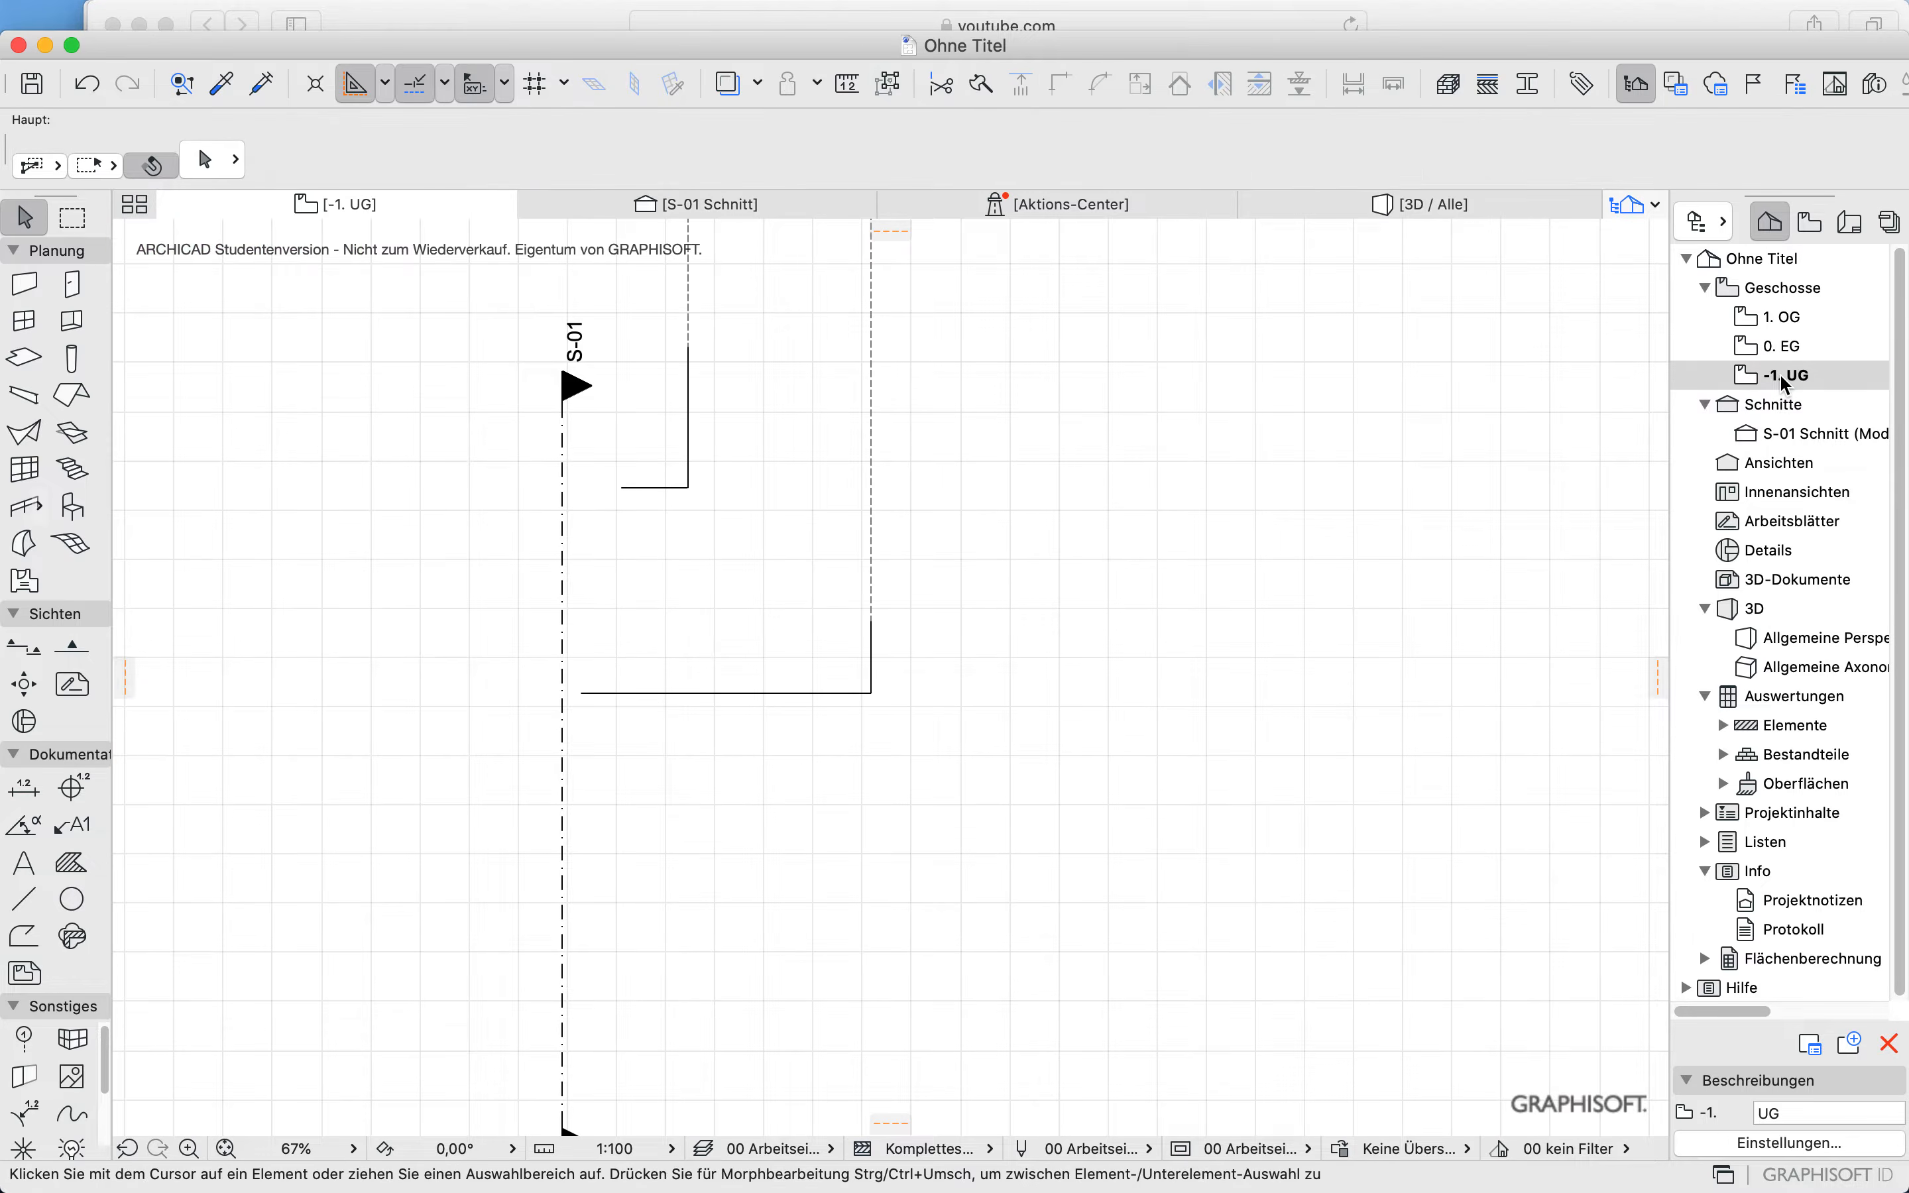
key(super+v)
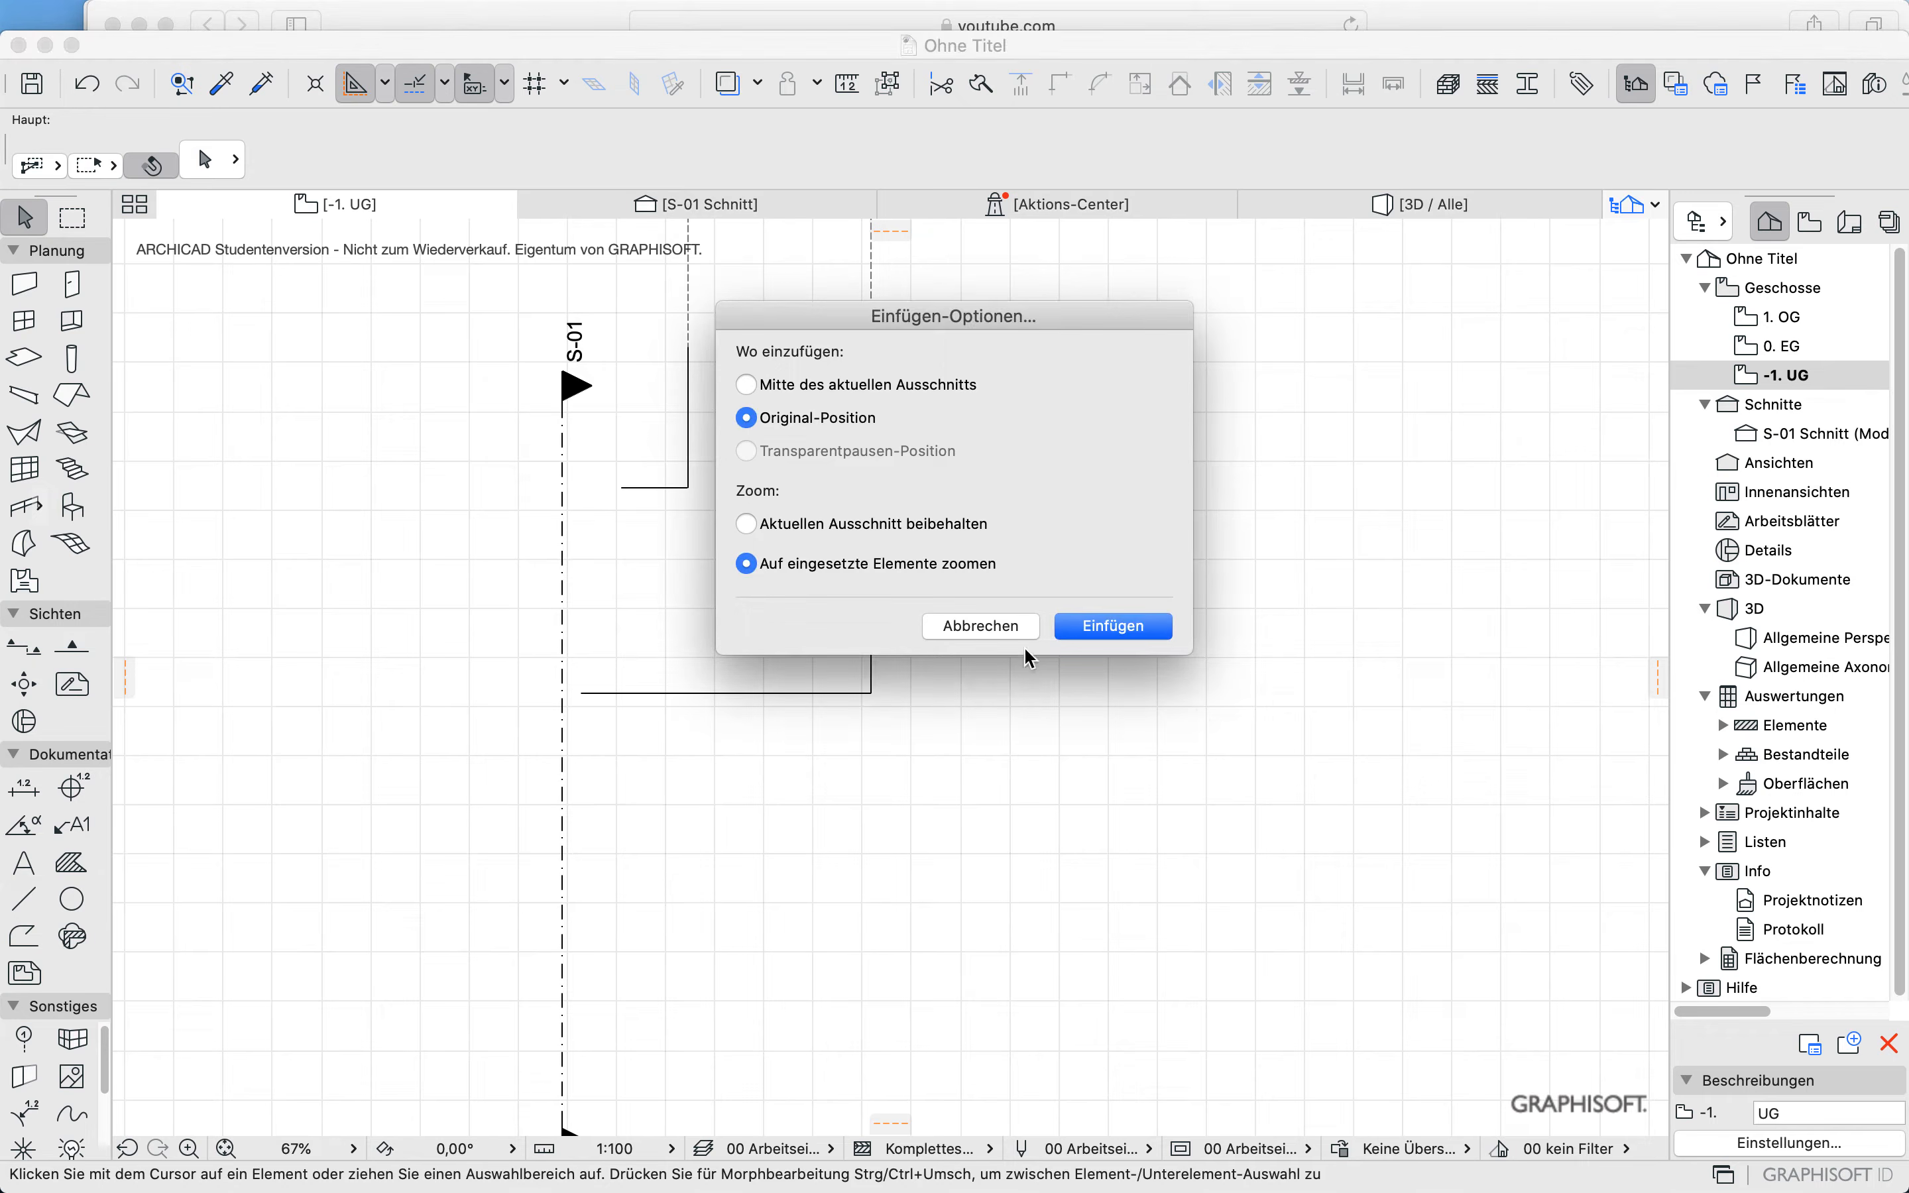
click(1129, 627)
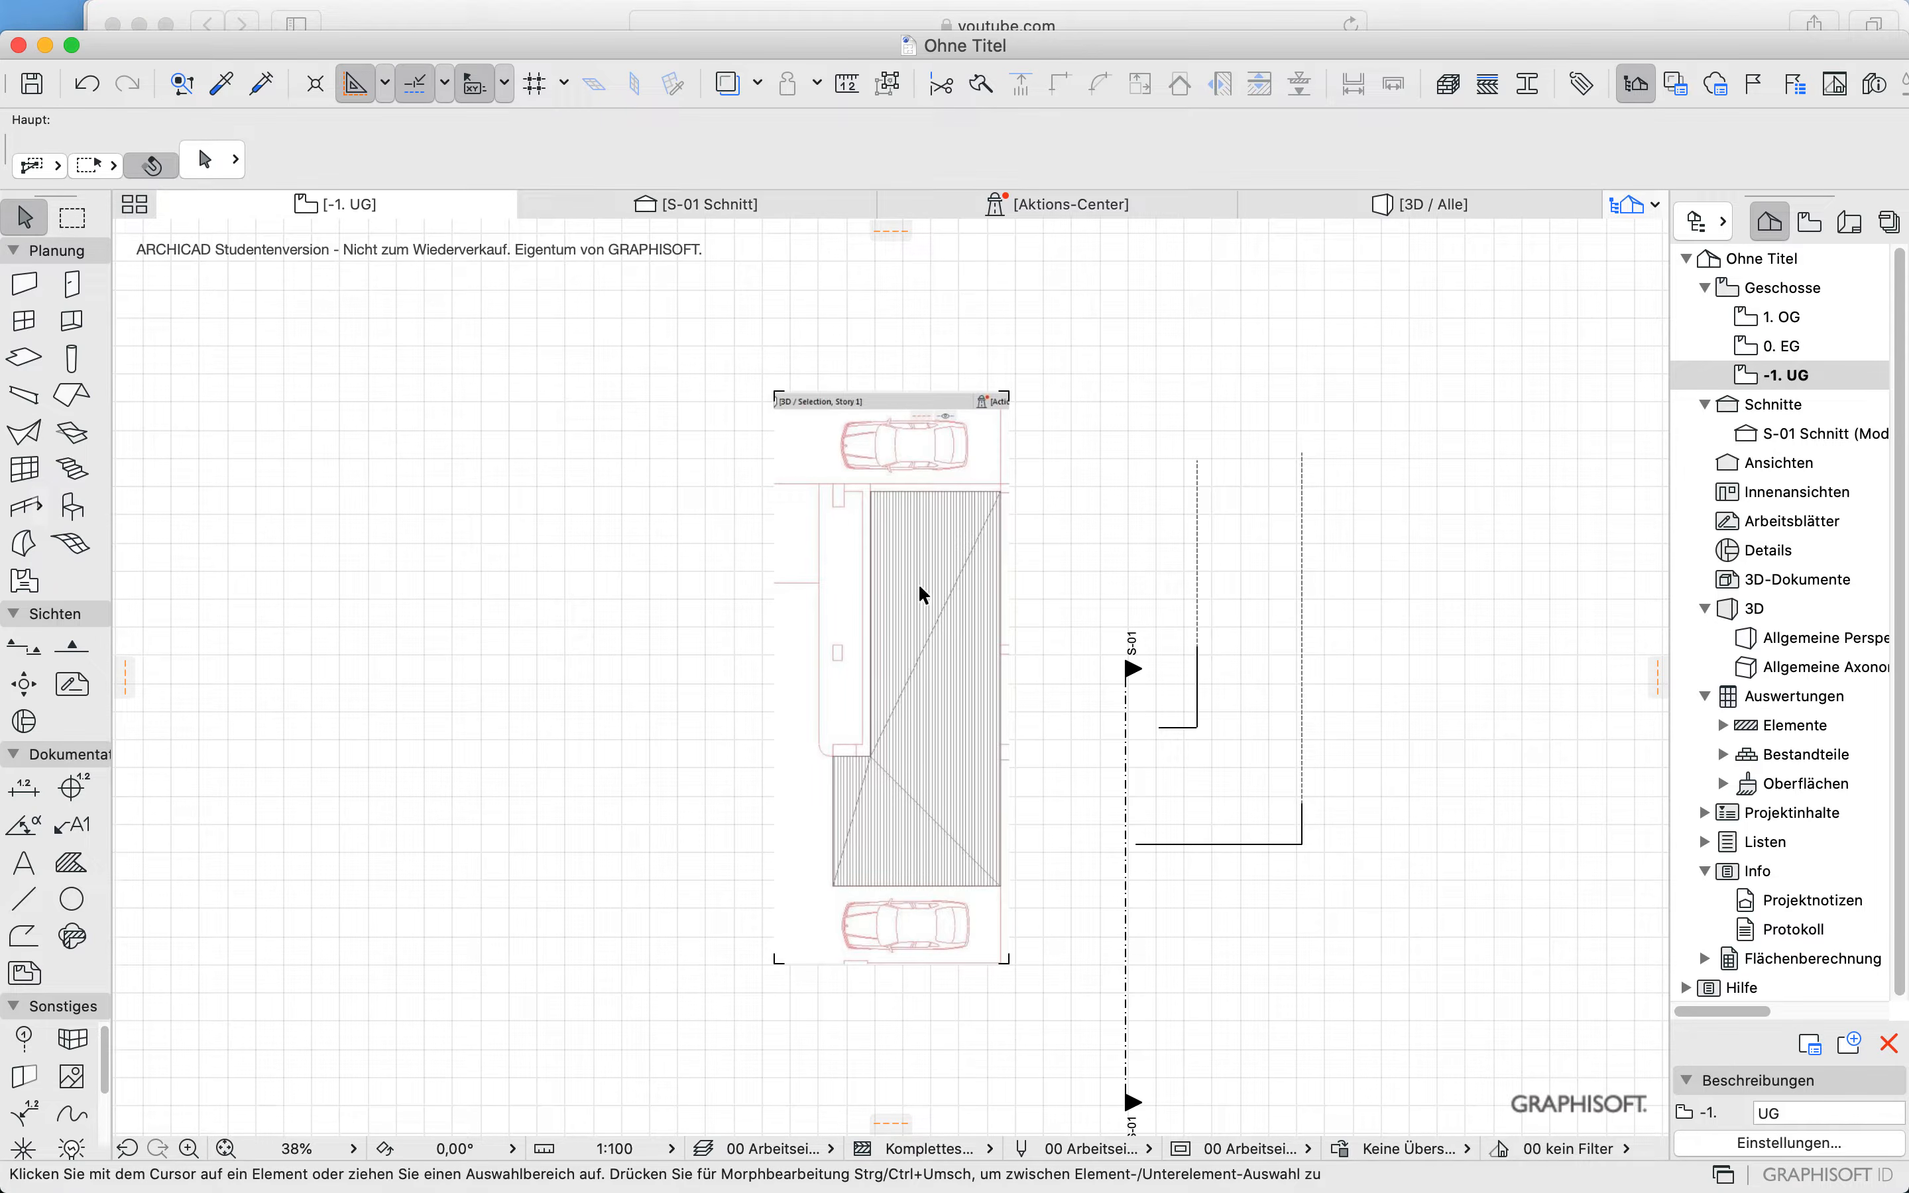
Step: Move all four morph curves onto the ramp image, placing the larger L's corner on the ramp's lower right outer corner
drag(1332, 692, 1198, 903)
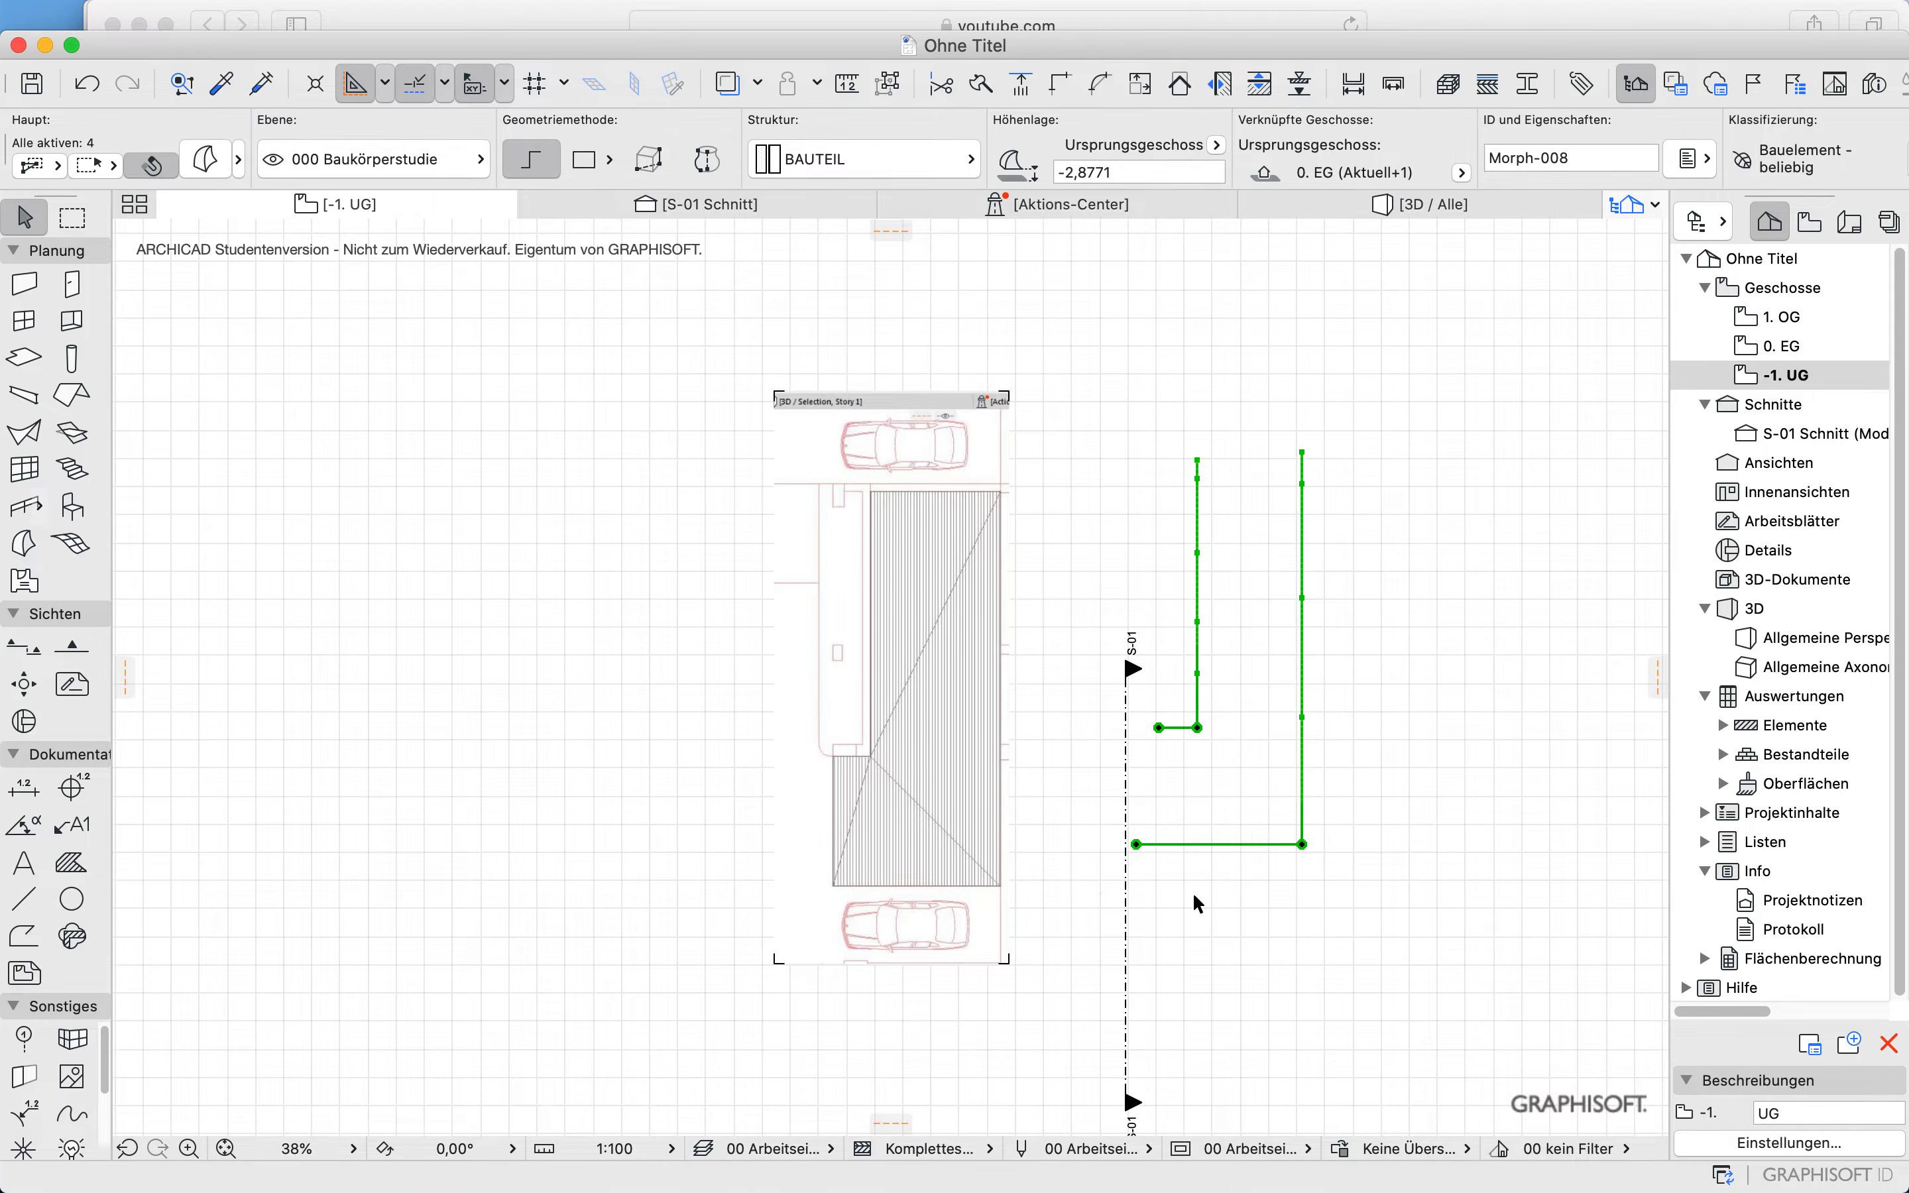
key(super+d)
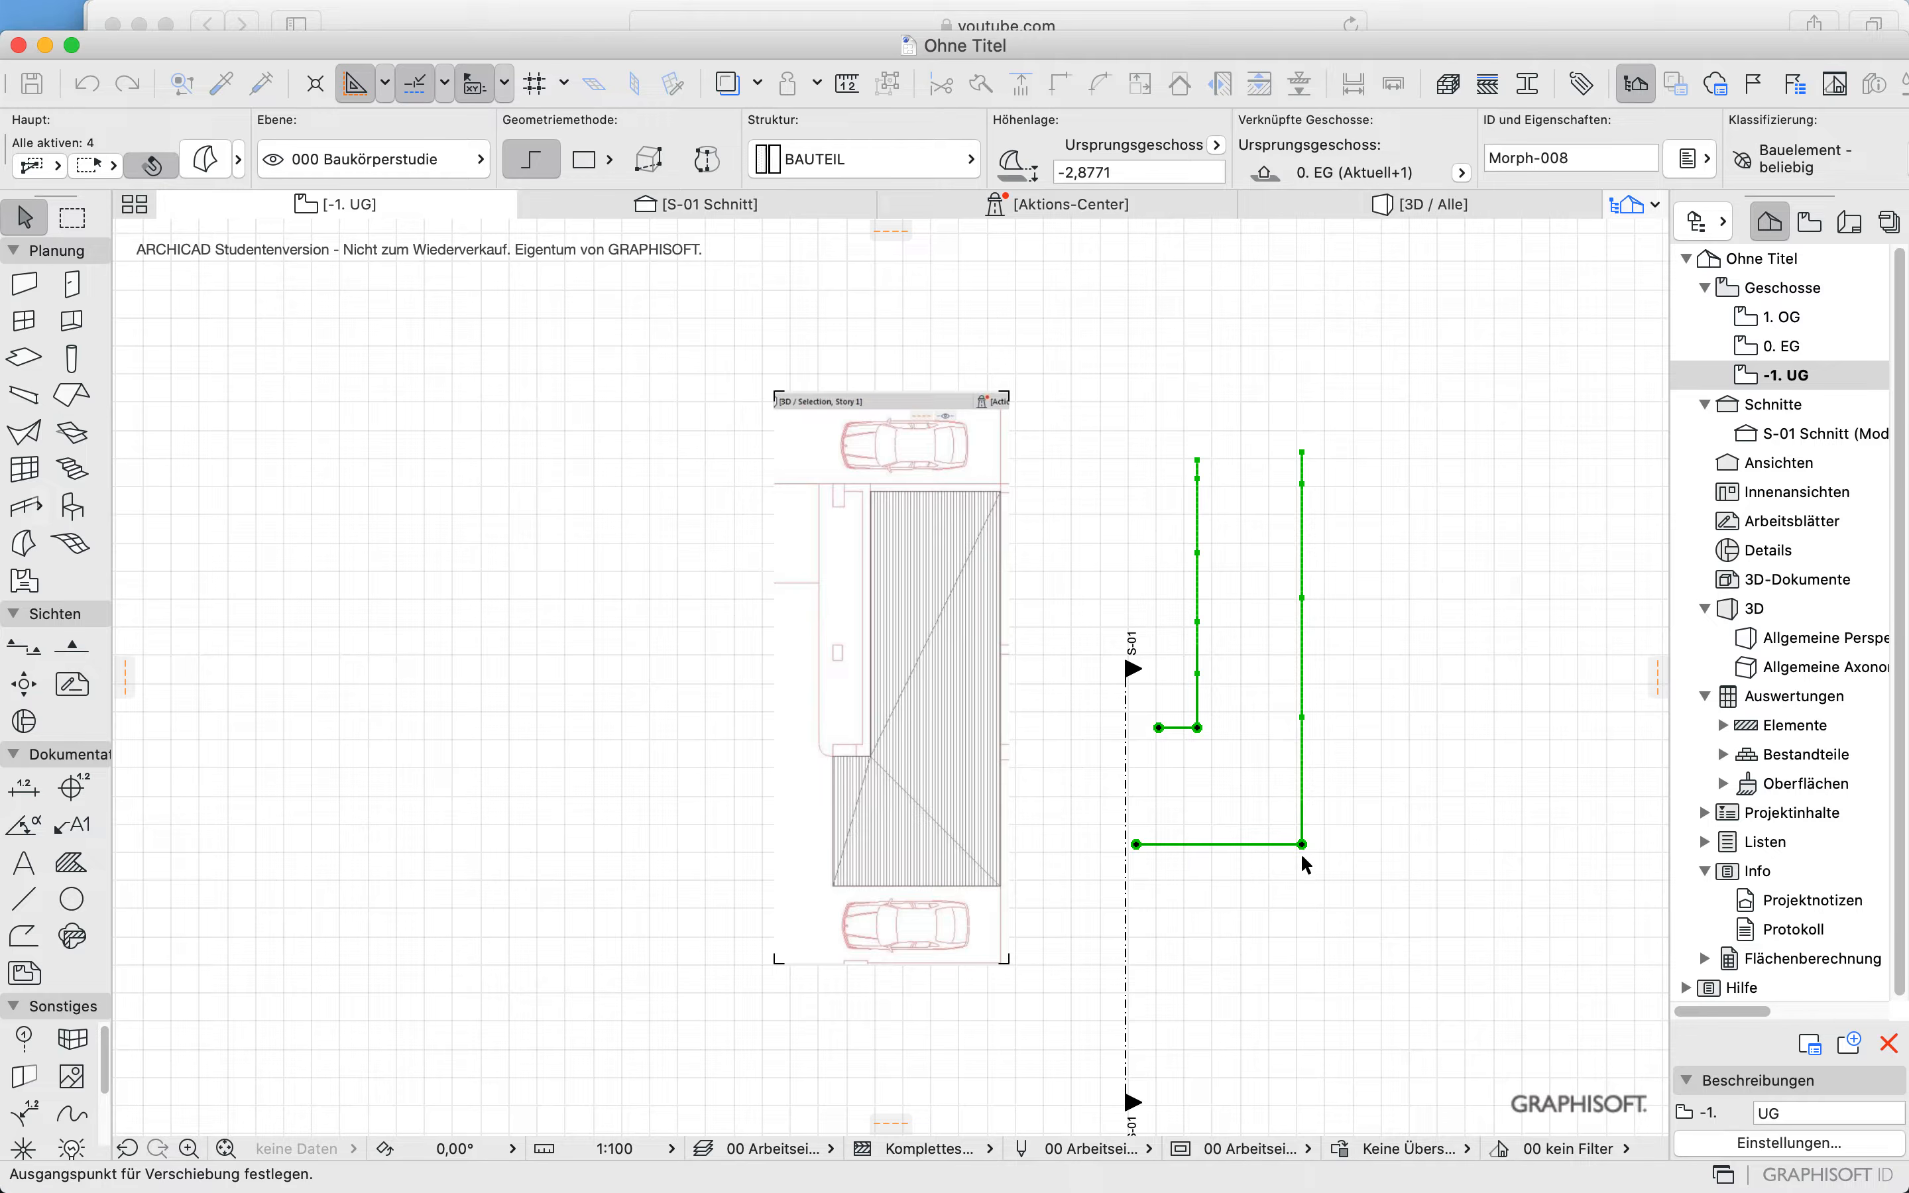
click(1302, 845)
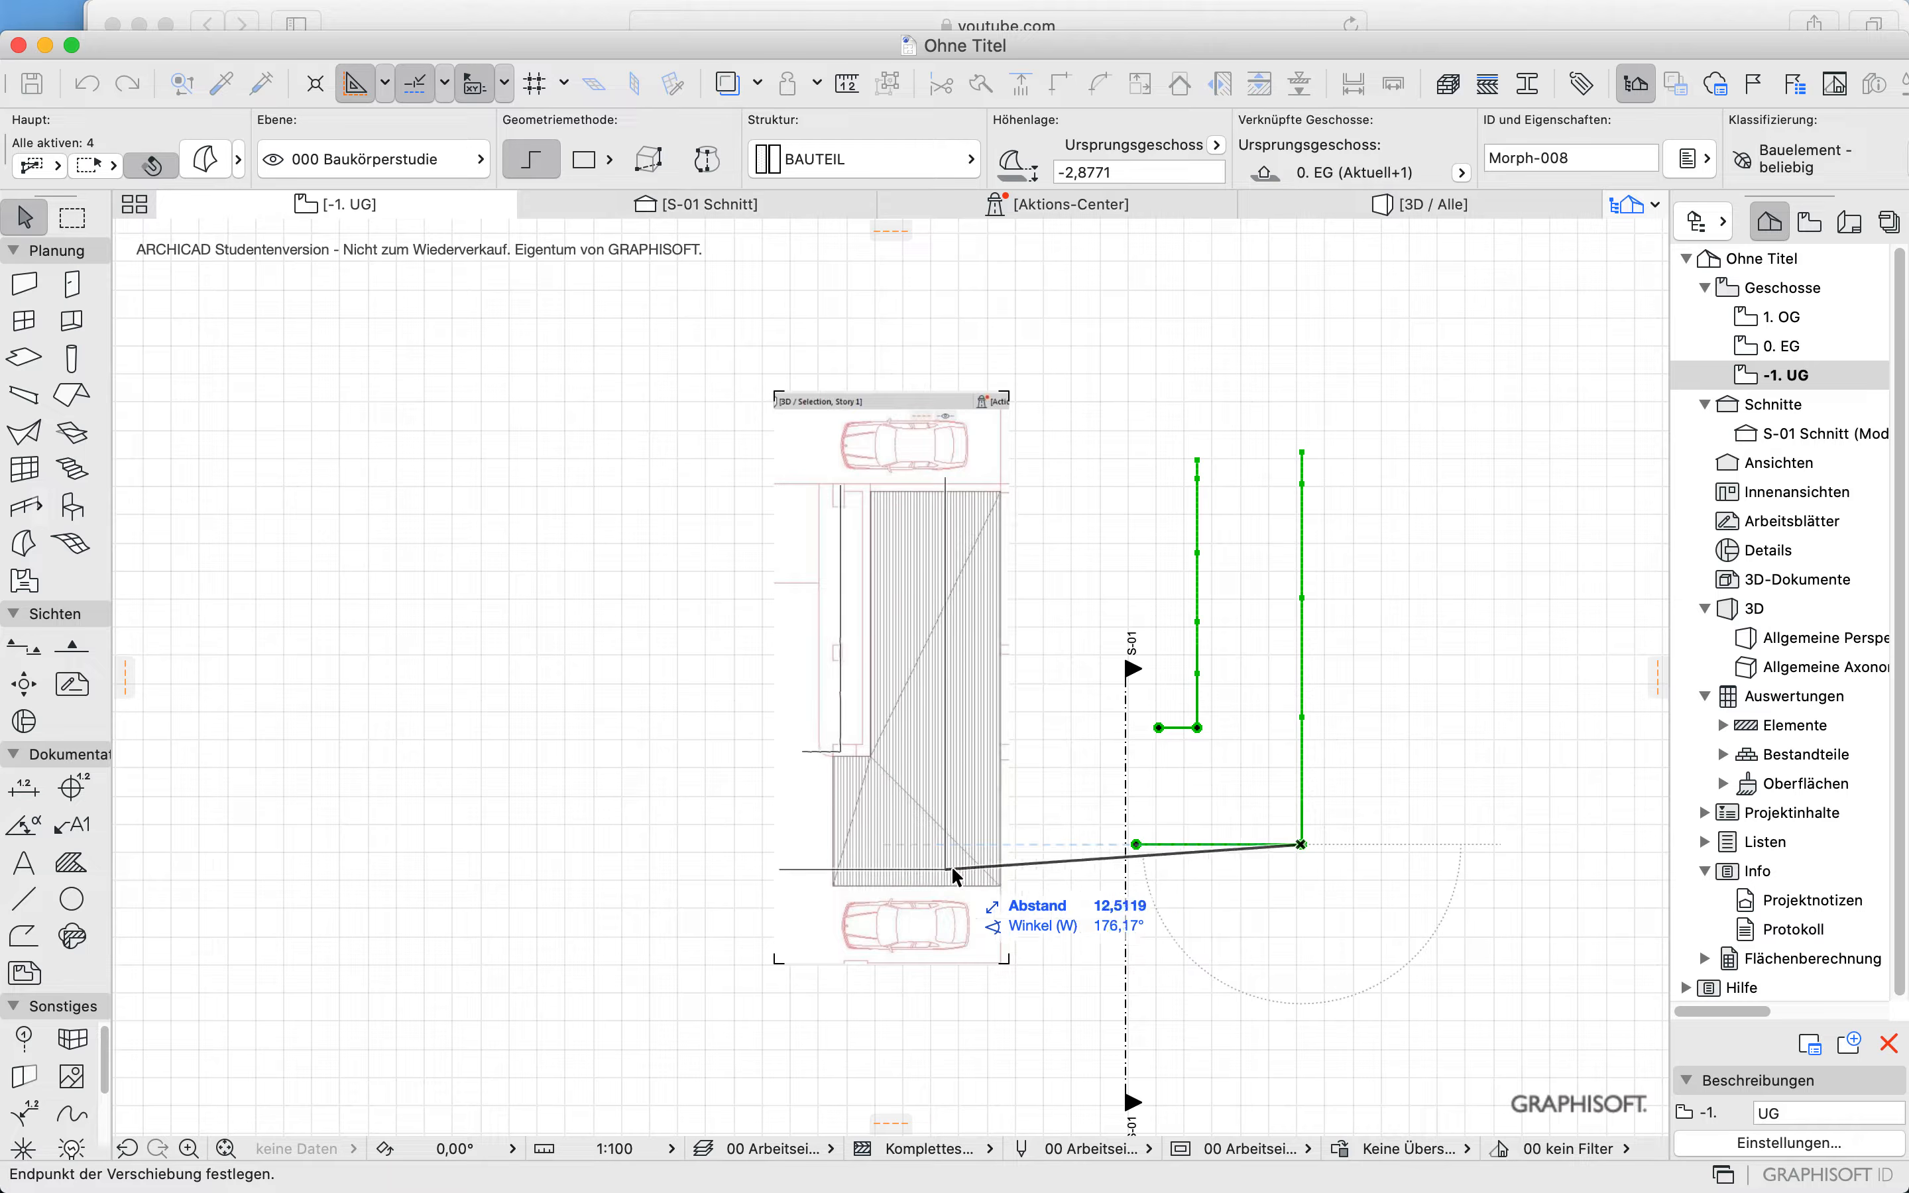
click(1000, 887)
click(1102, 529)
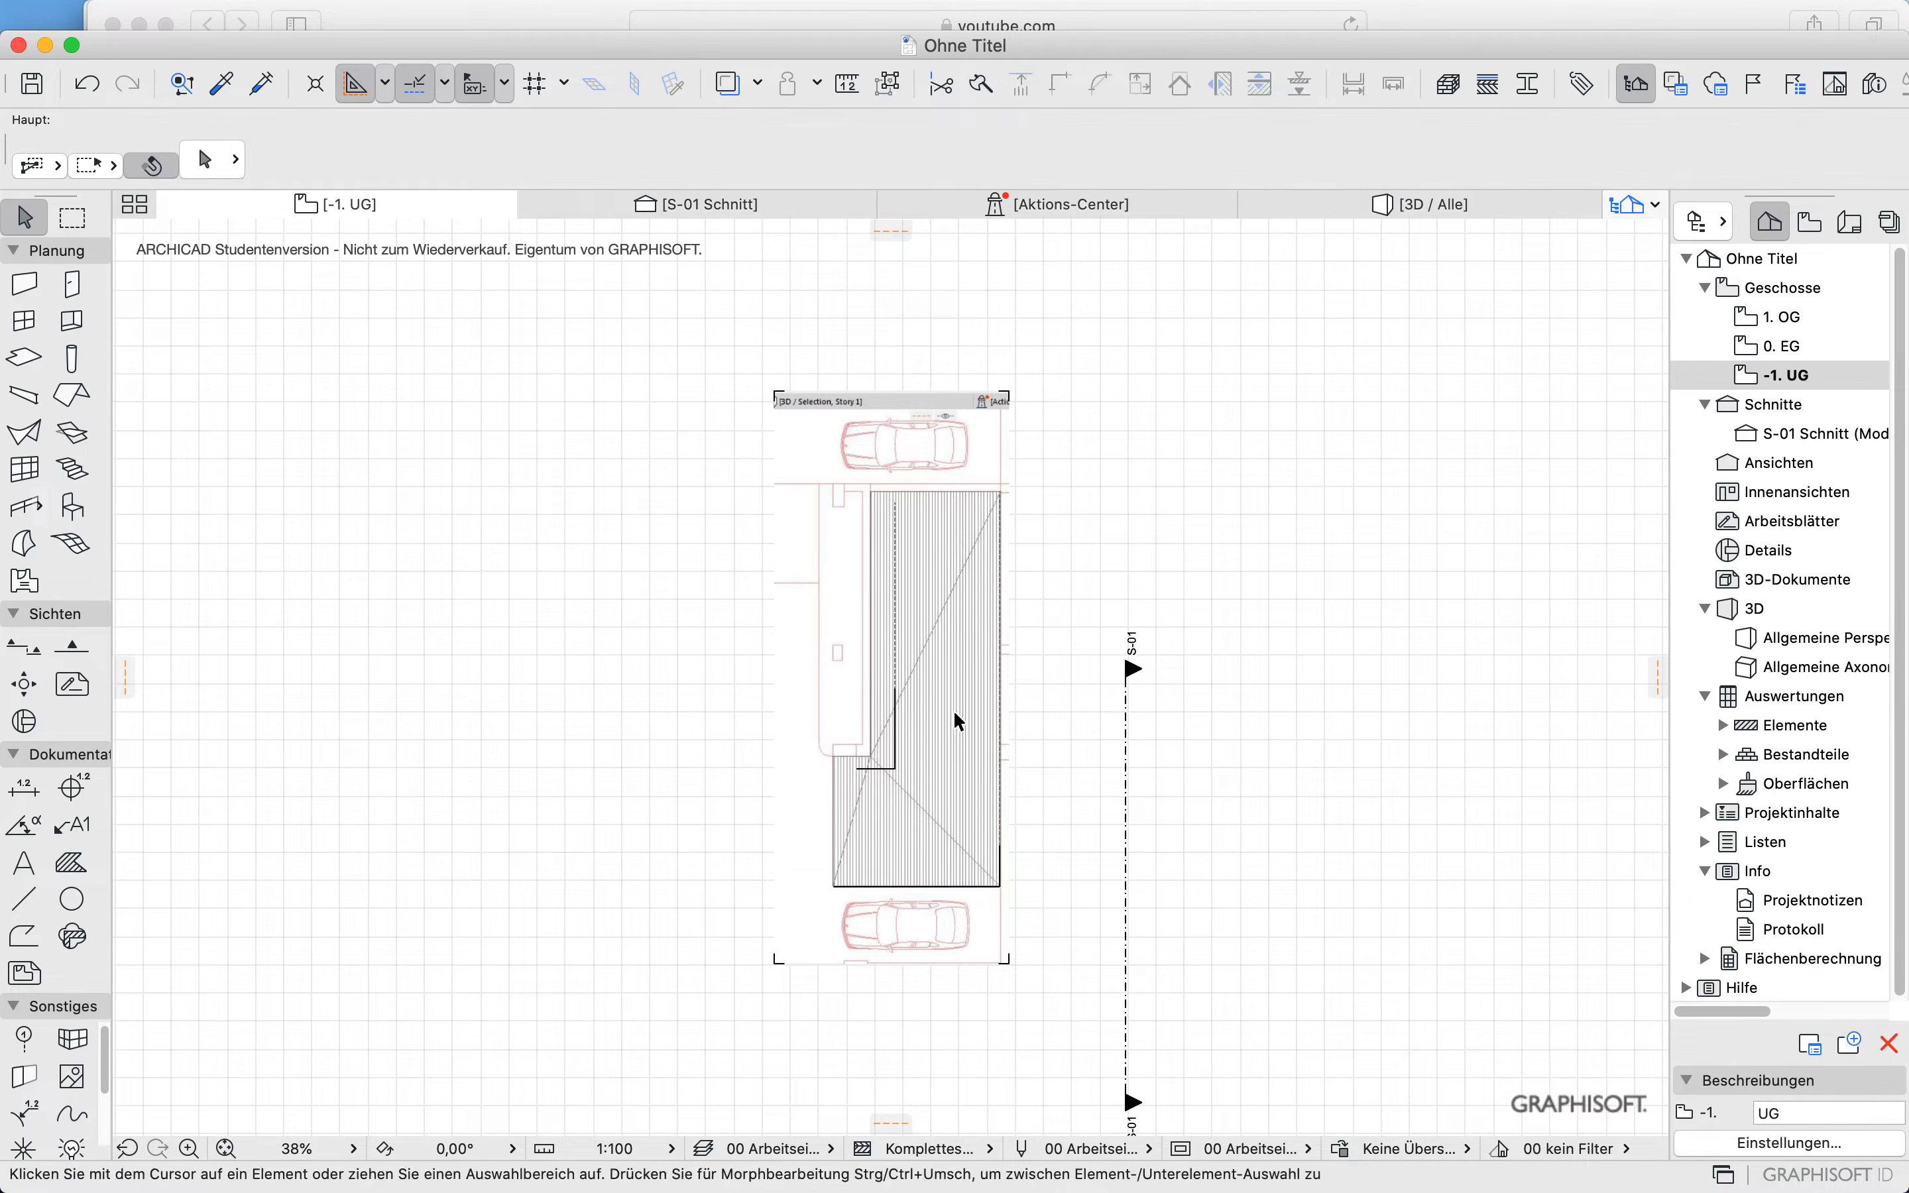
Step: Move the smaller L-shaped curve pair to the ramp's inner corner and align its free short end with the ramp's left edge
click(878, 770)
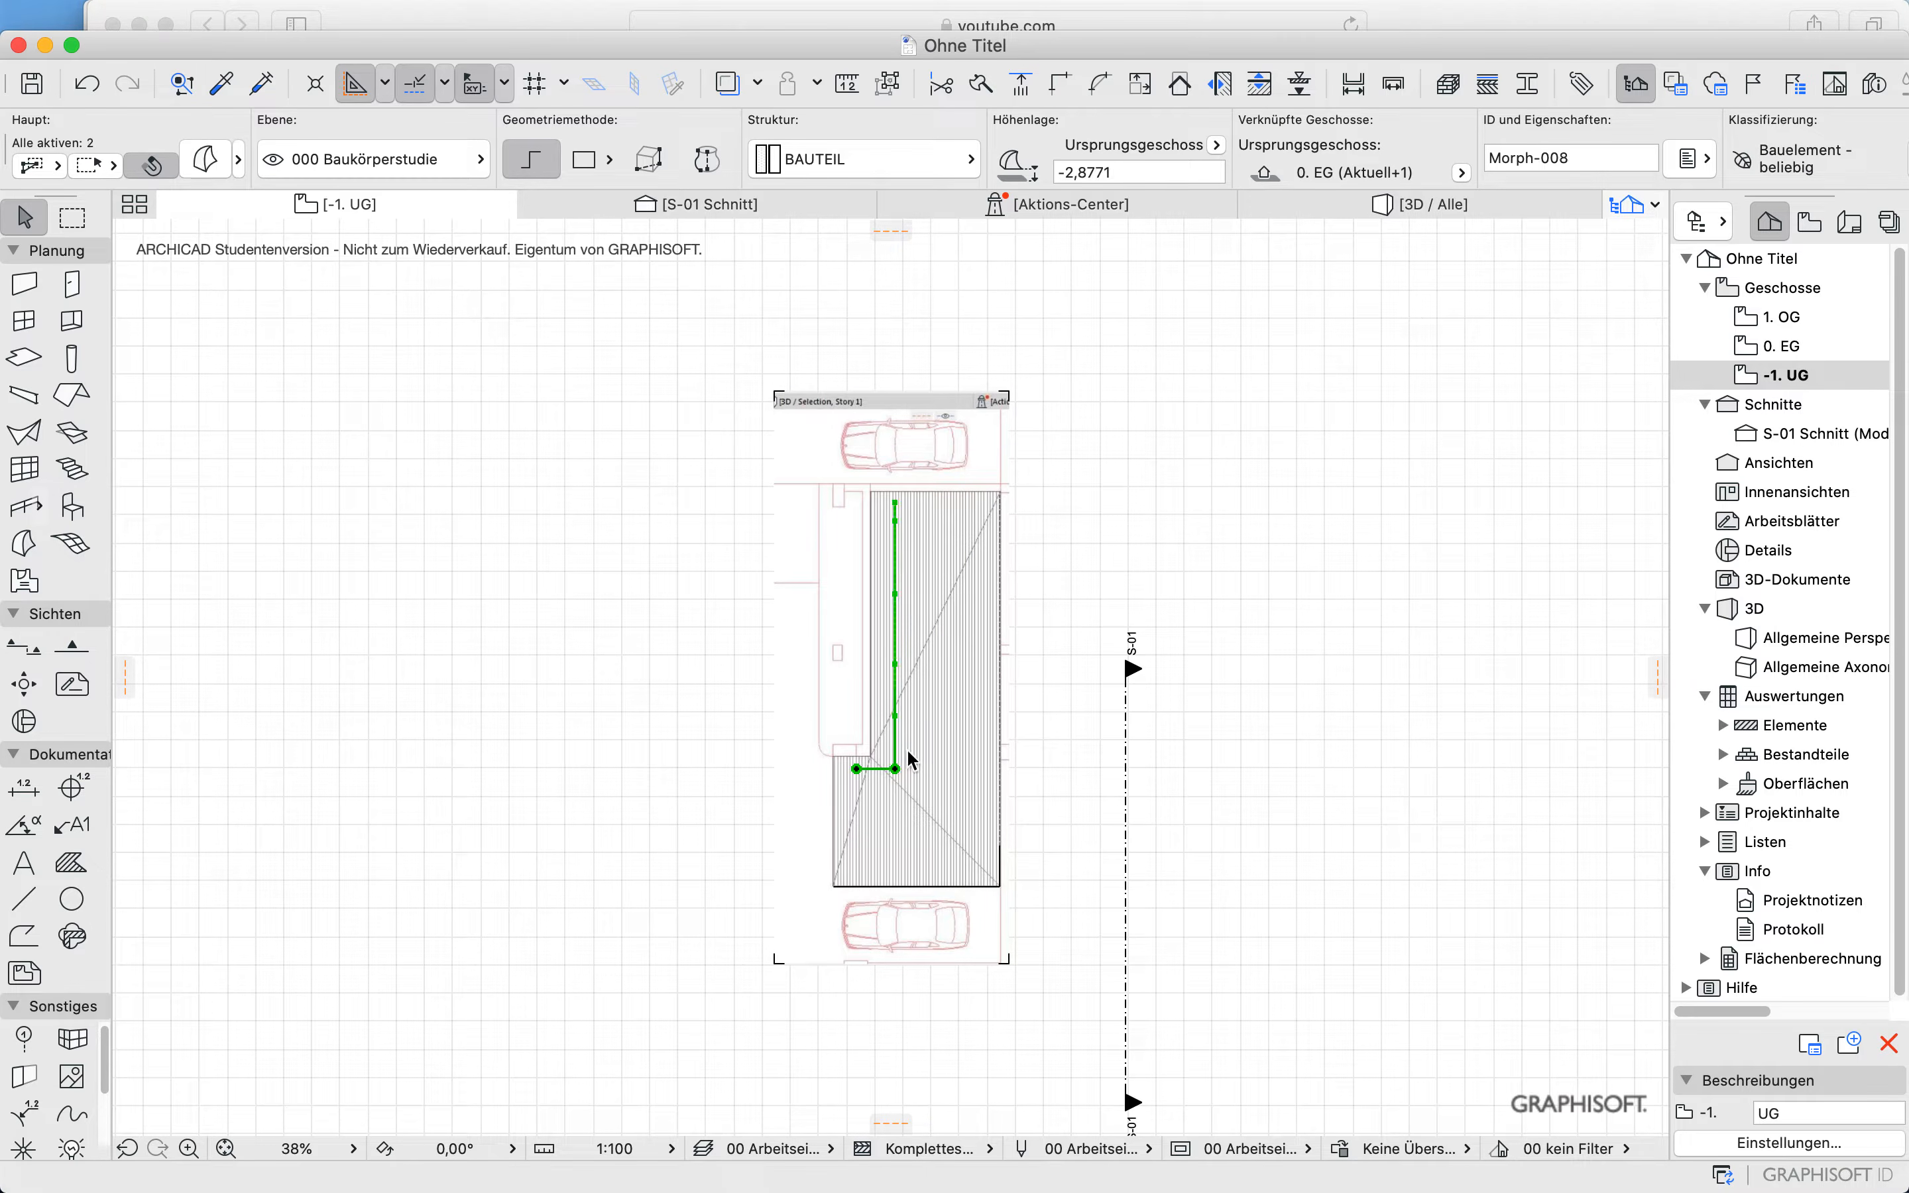
key(super+d)
click(895, 769)
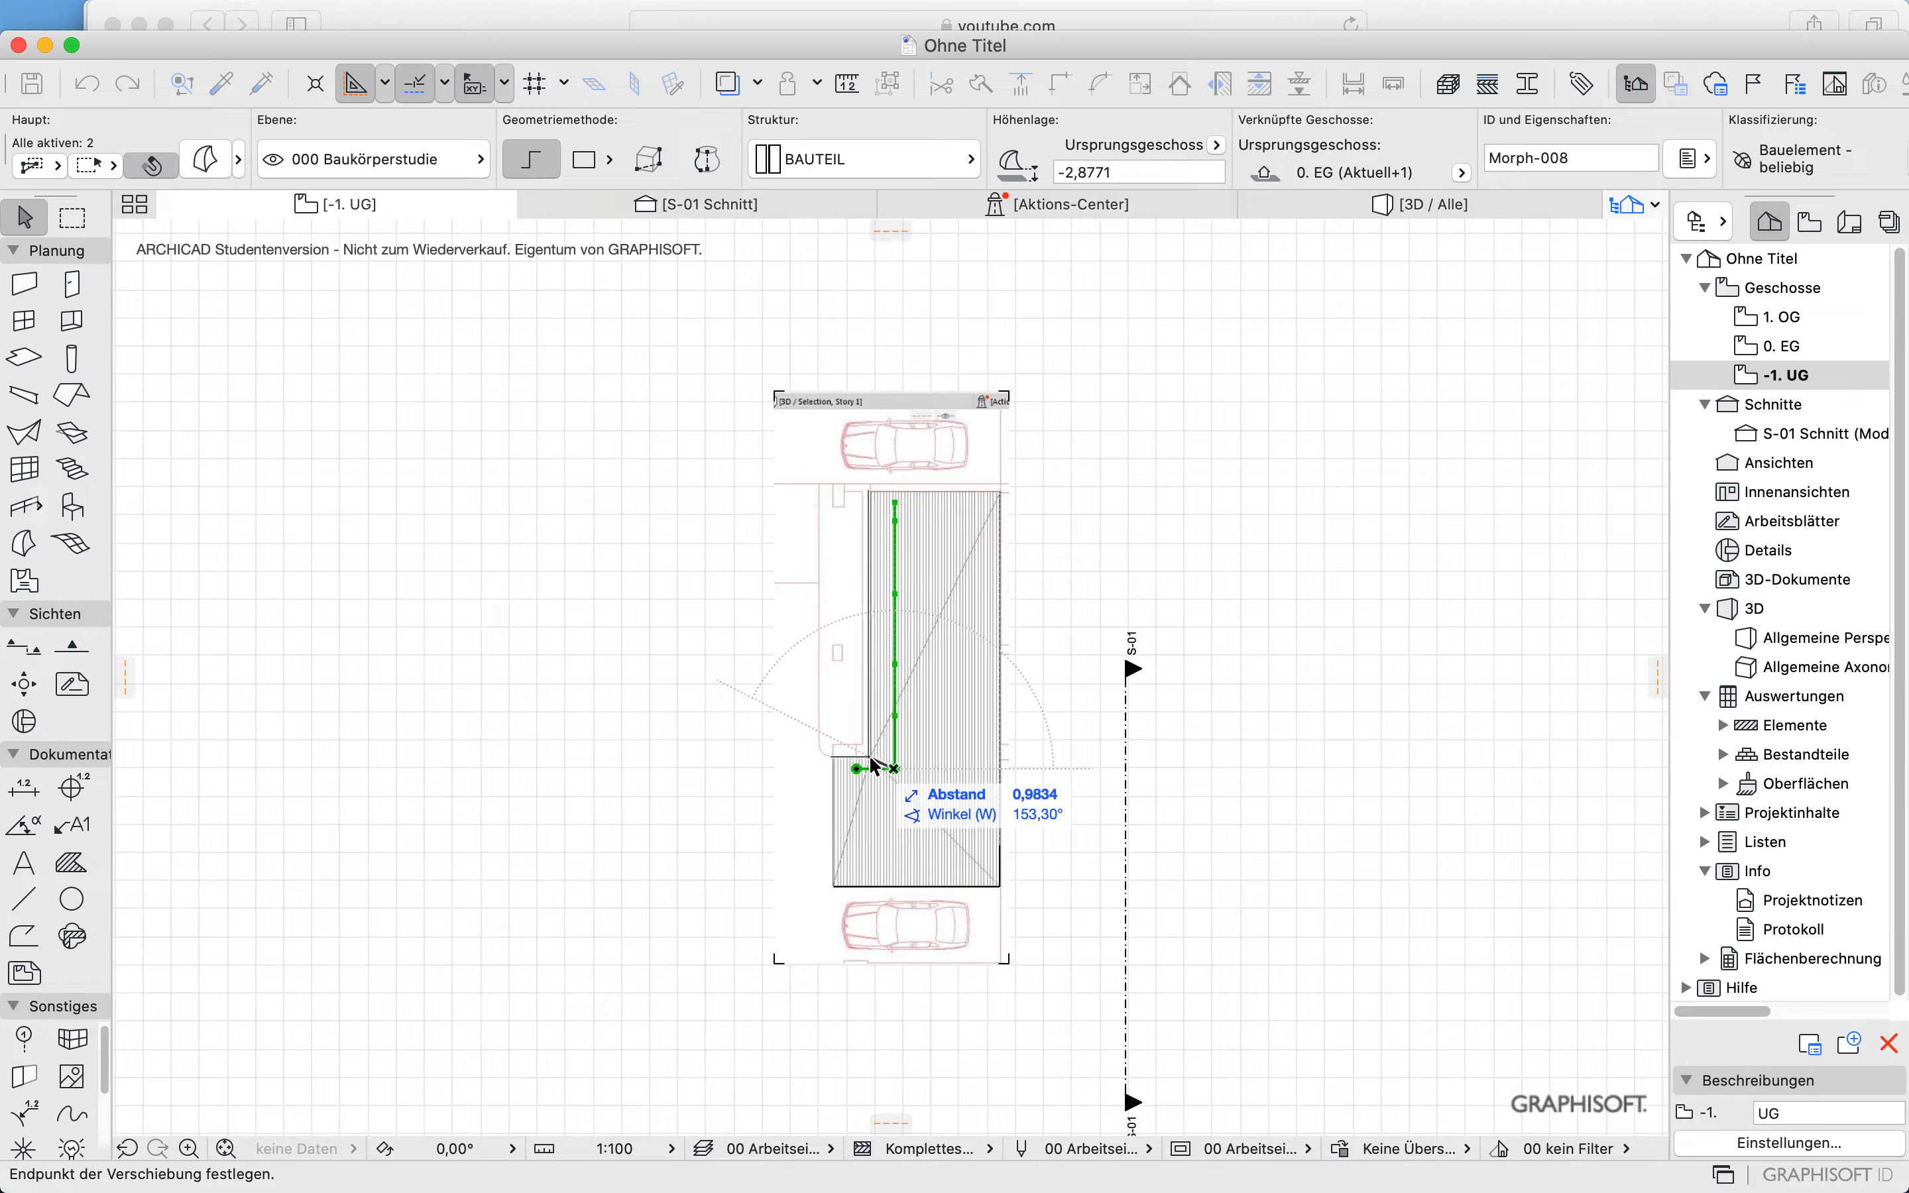
click(870, 758)
key(super+d)
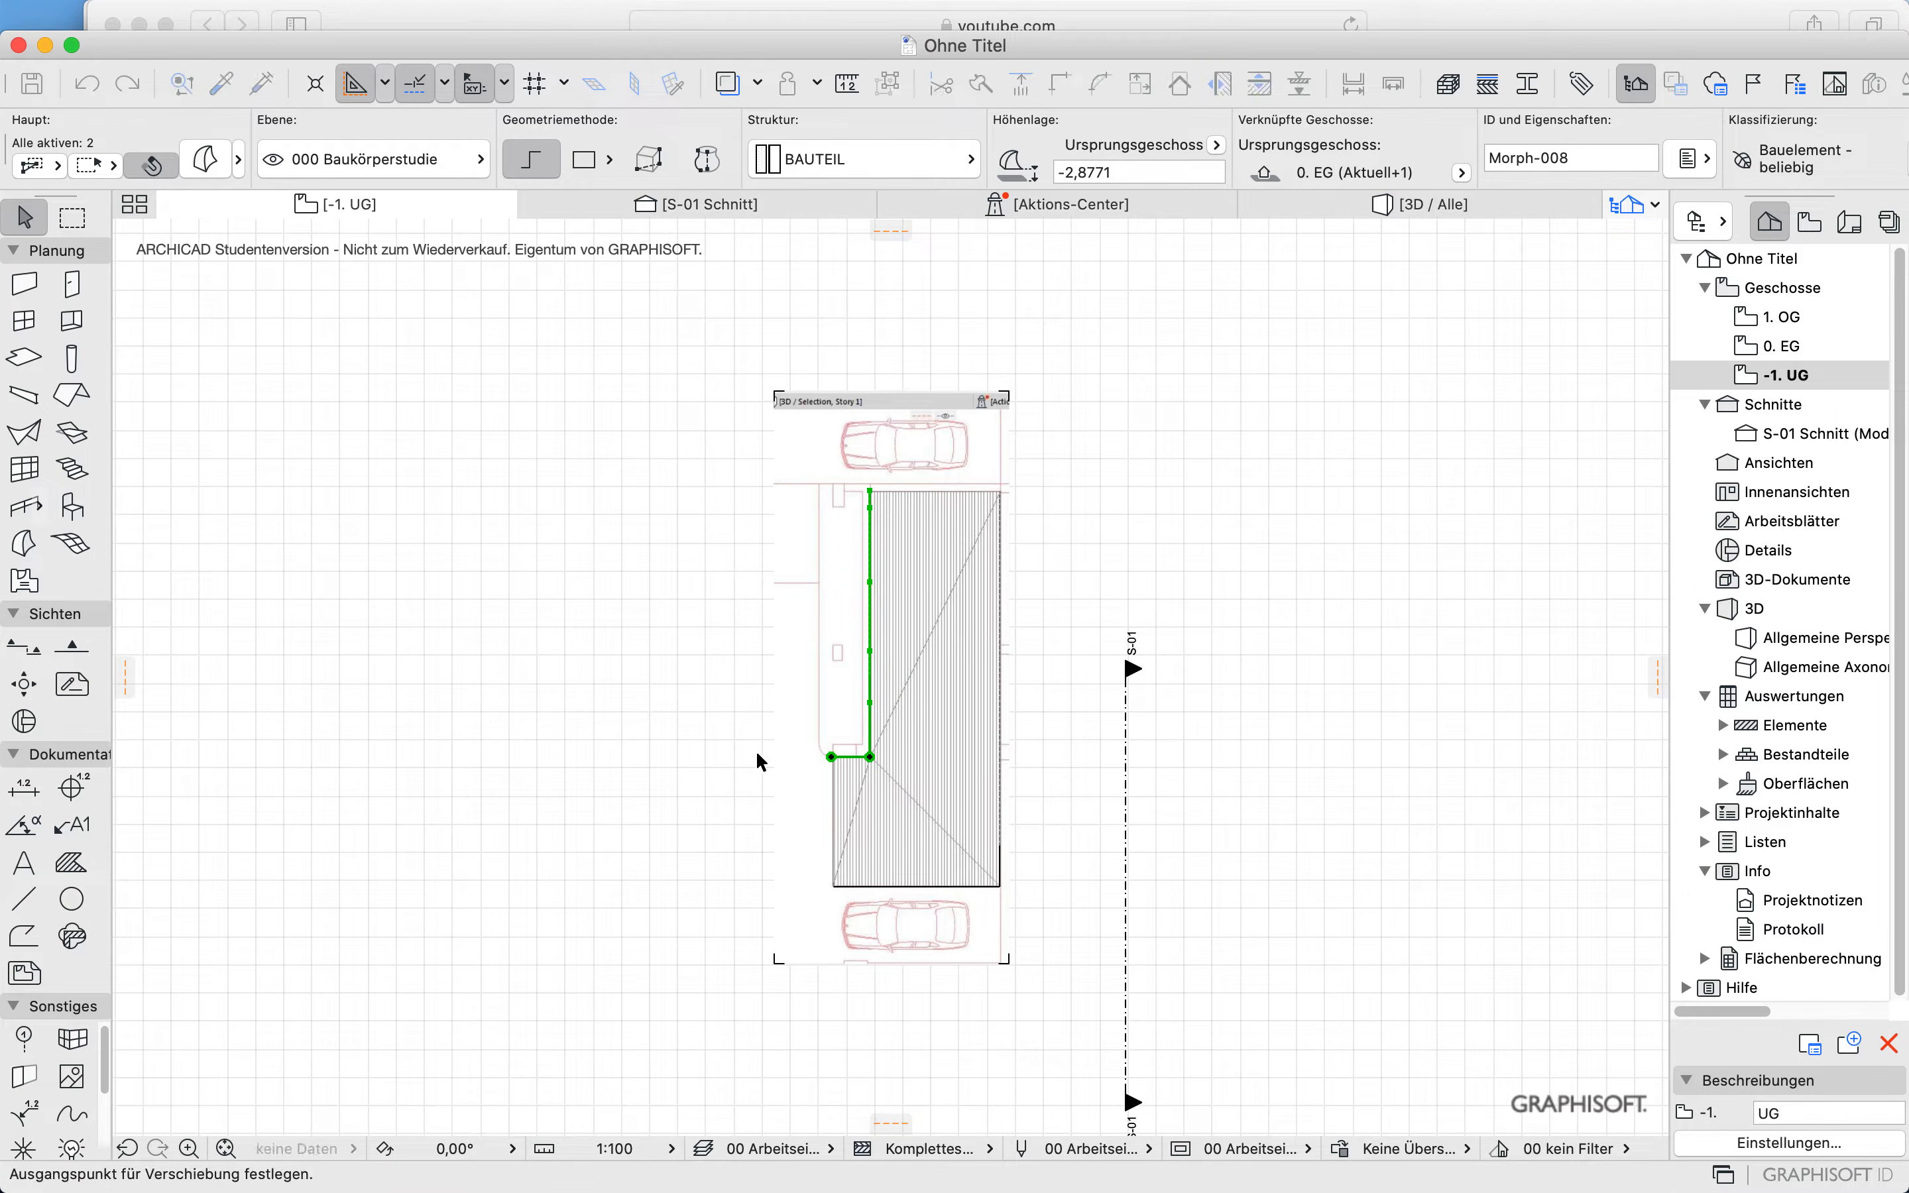
click(831, 757)
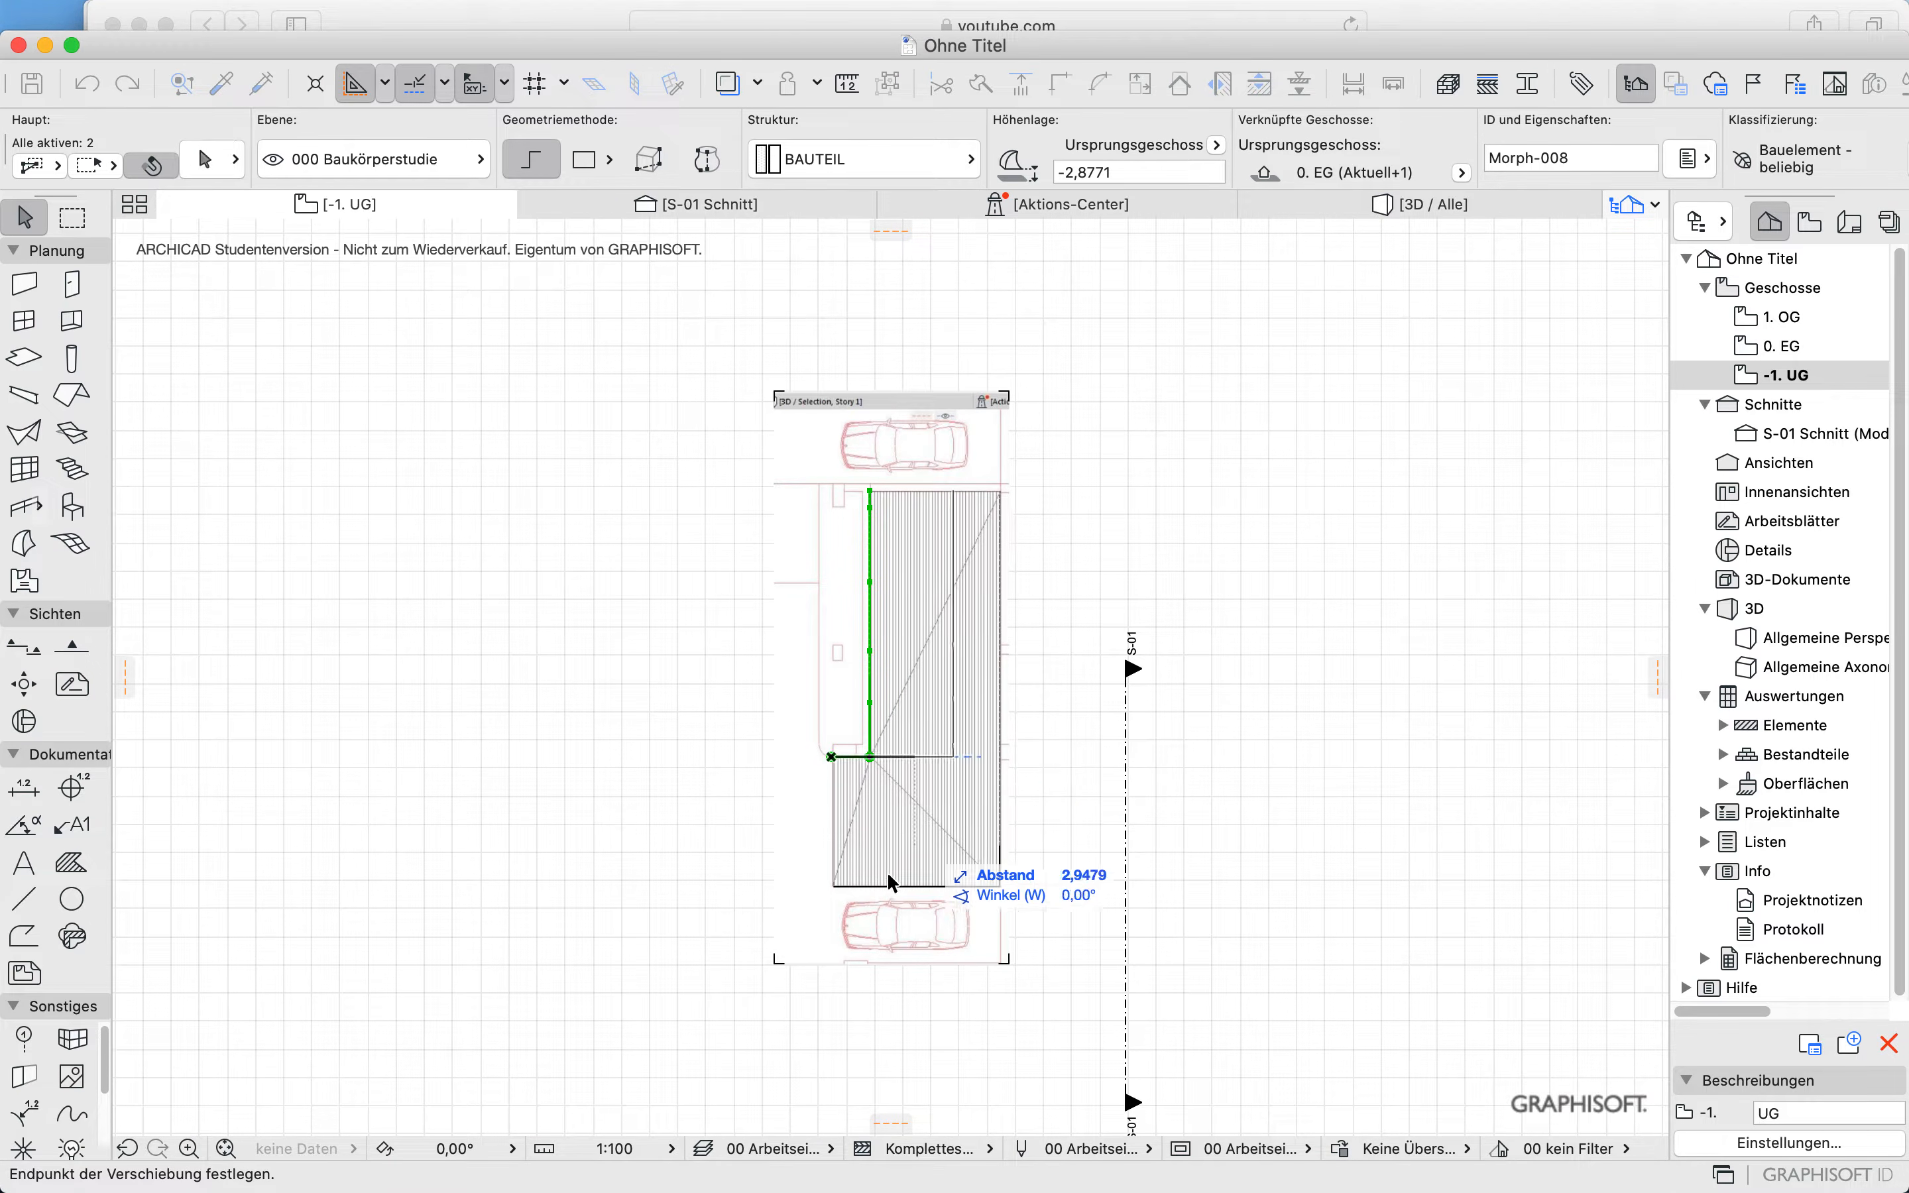
click(834, 887)
click(1066, 755)
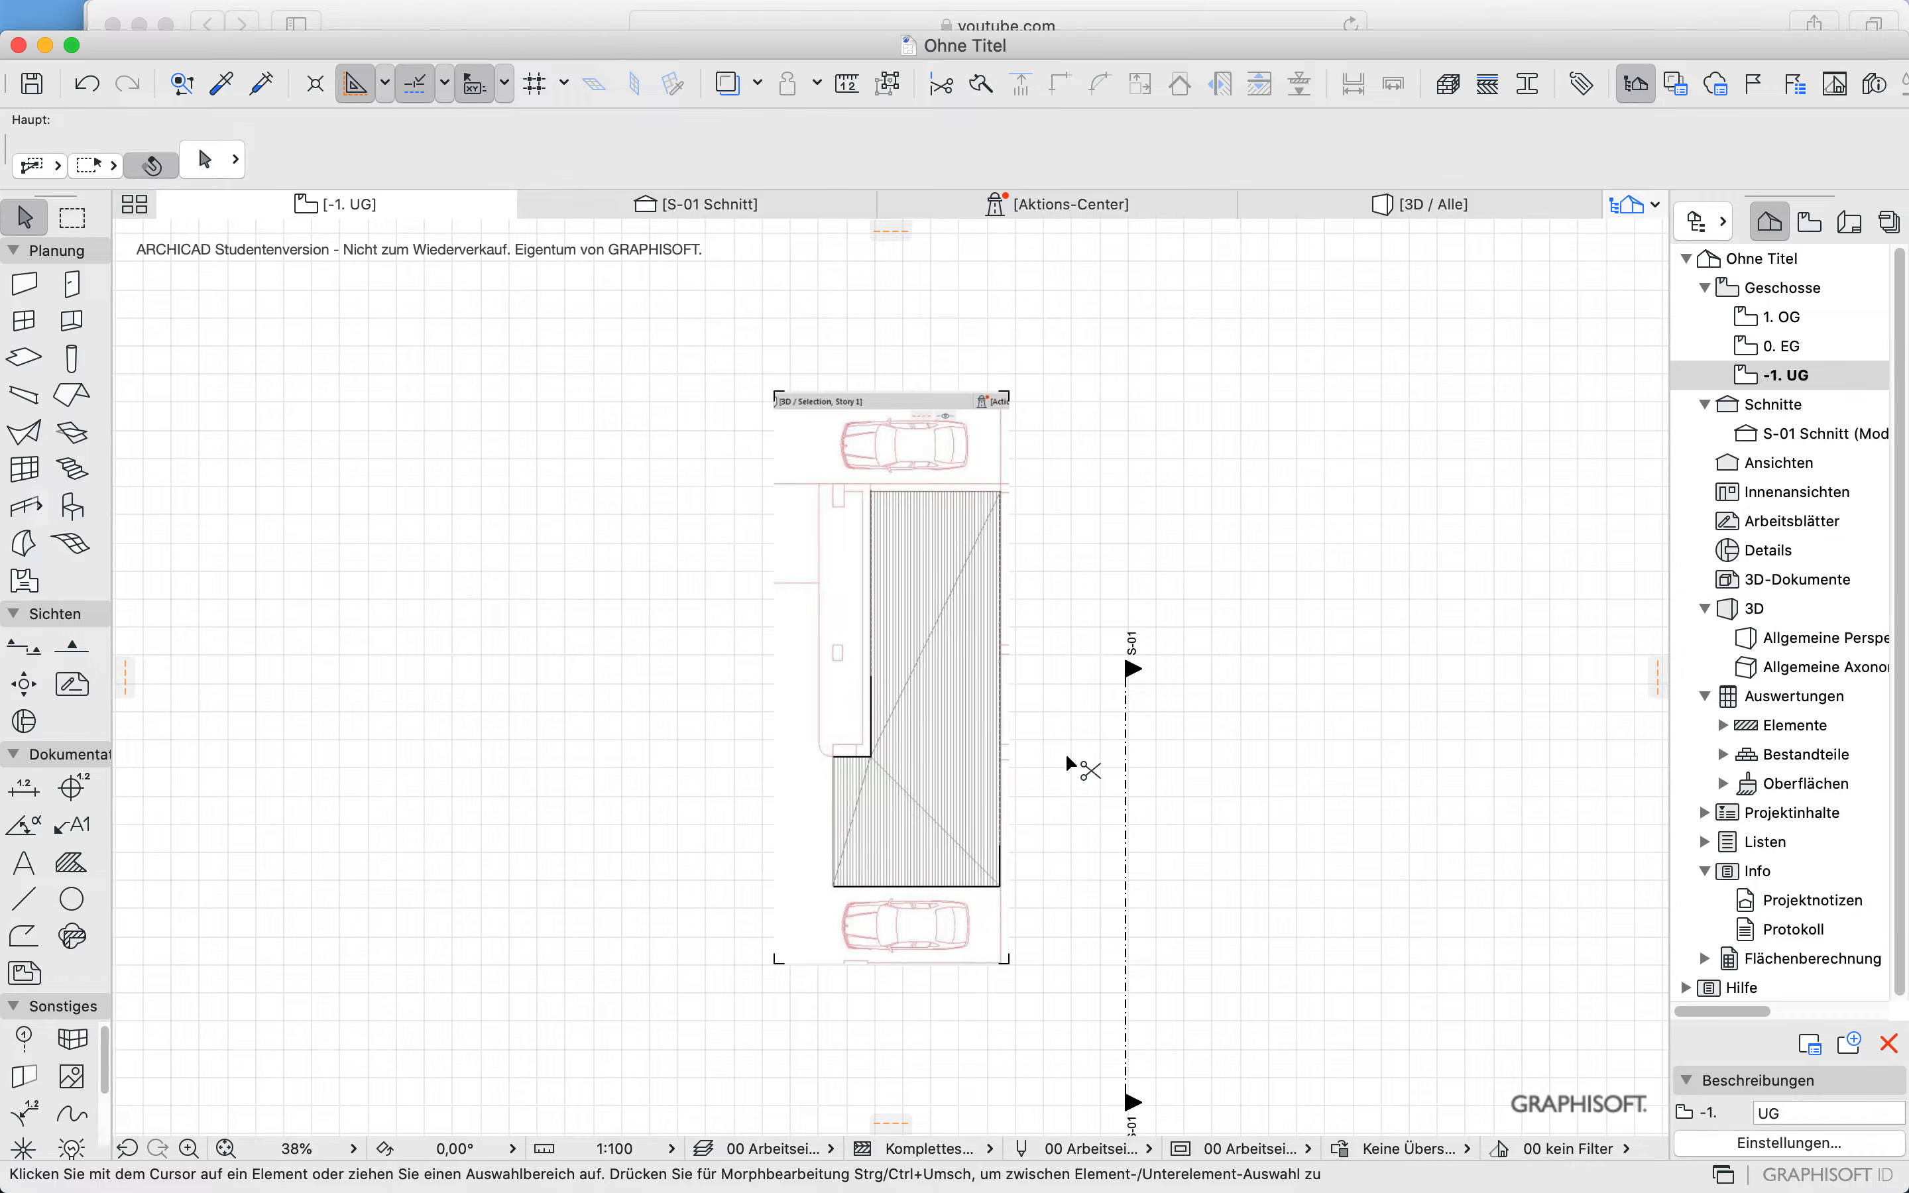
Step: Select all elements of the -1. UG plan, show only them in 3D and inspect the positioned morph curves
click(750, 916)
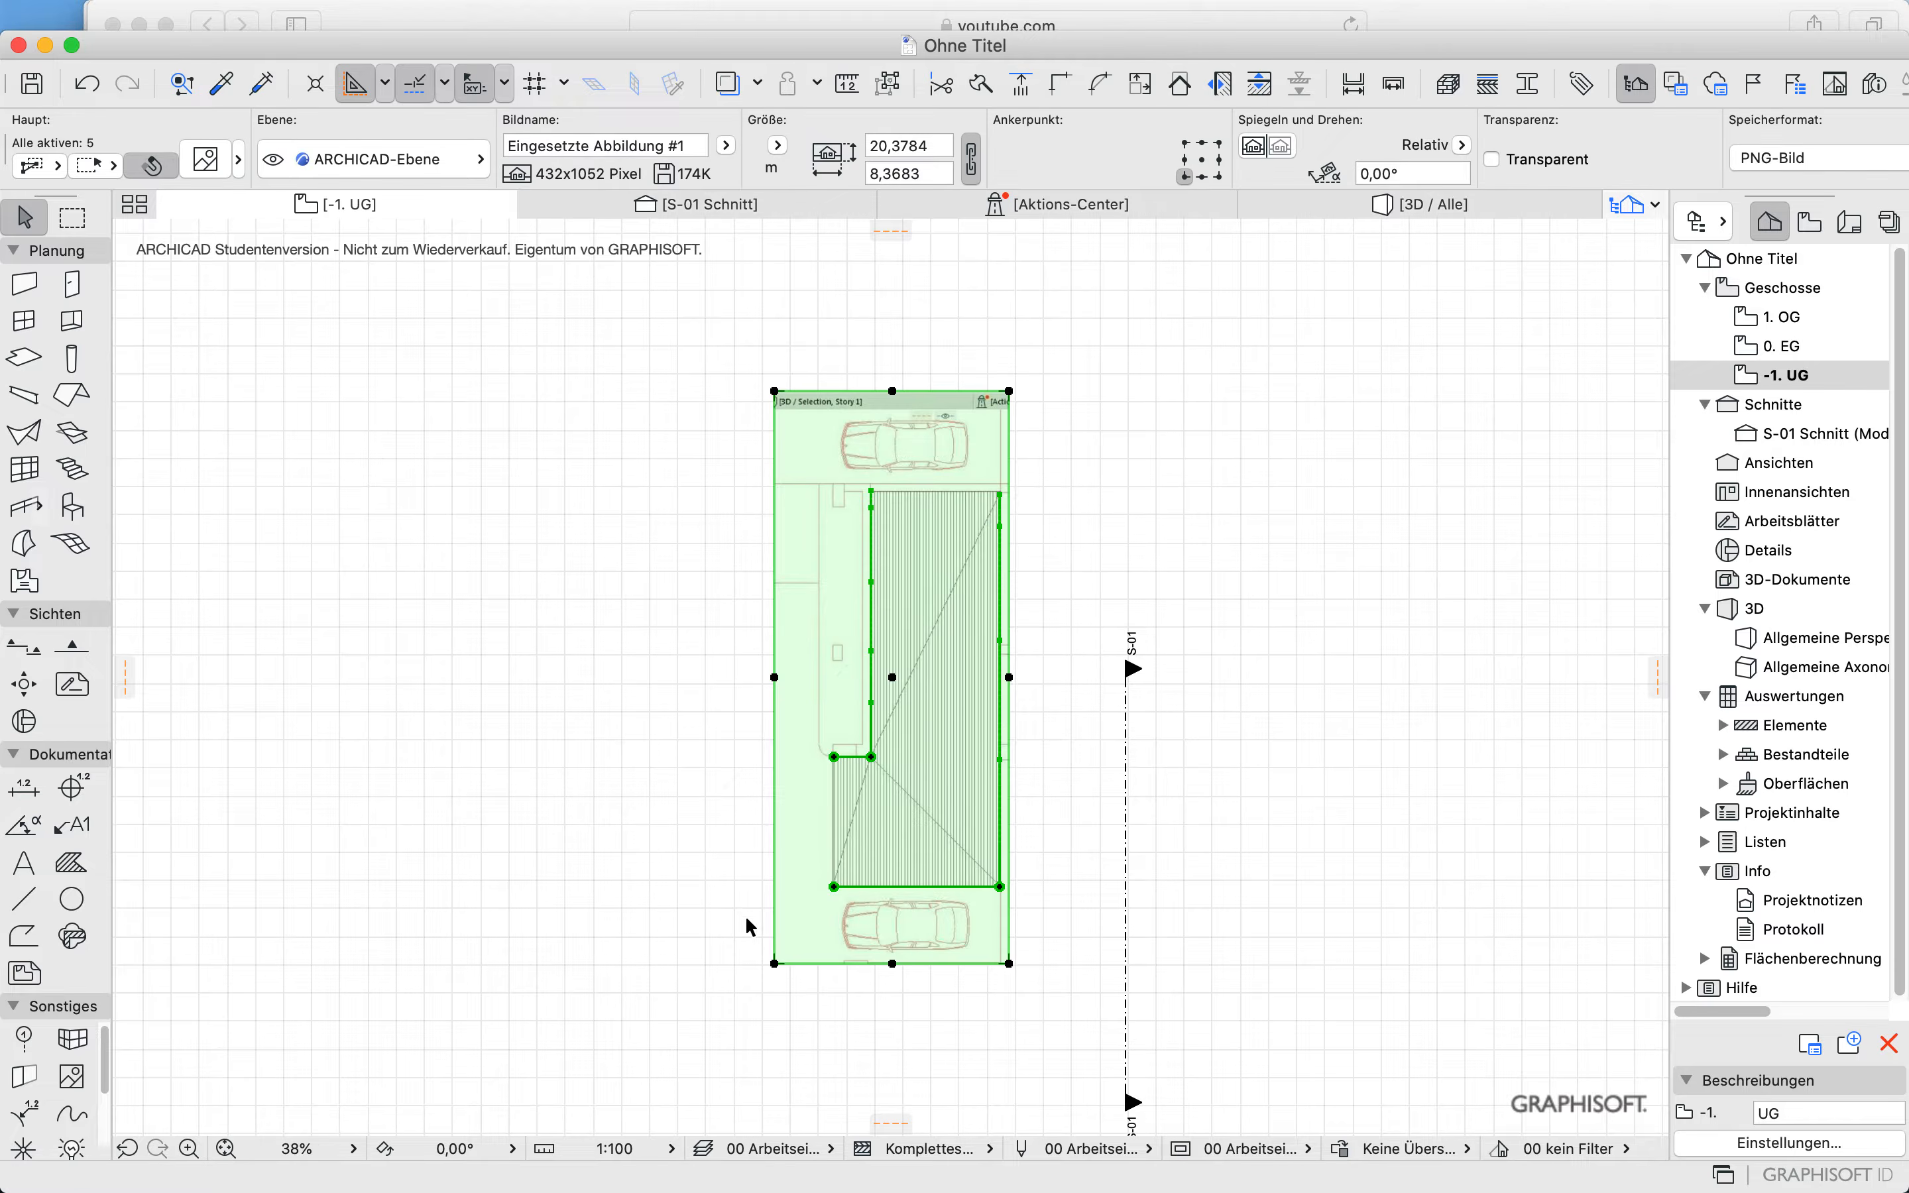
key(F5)
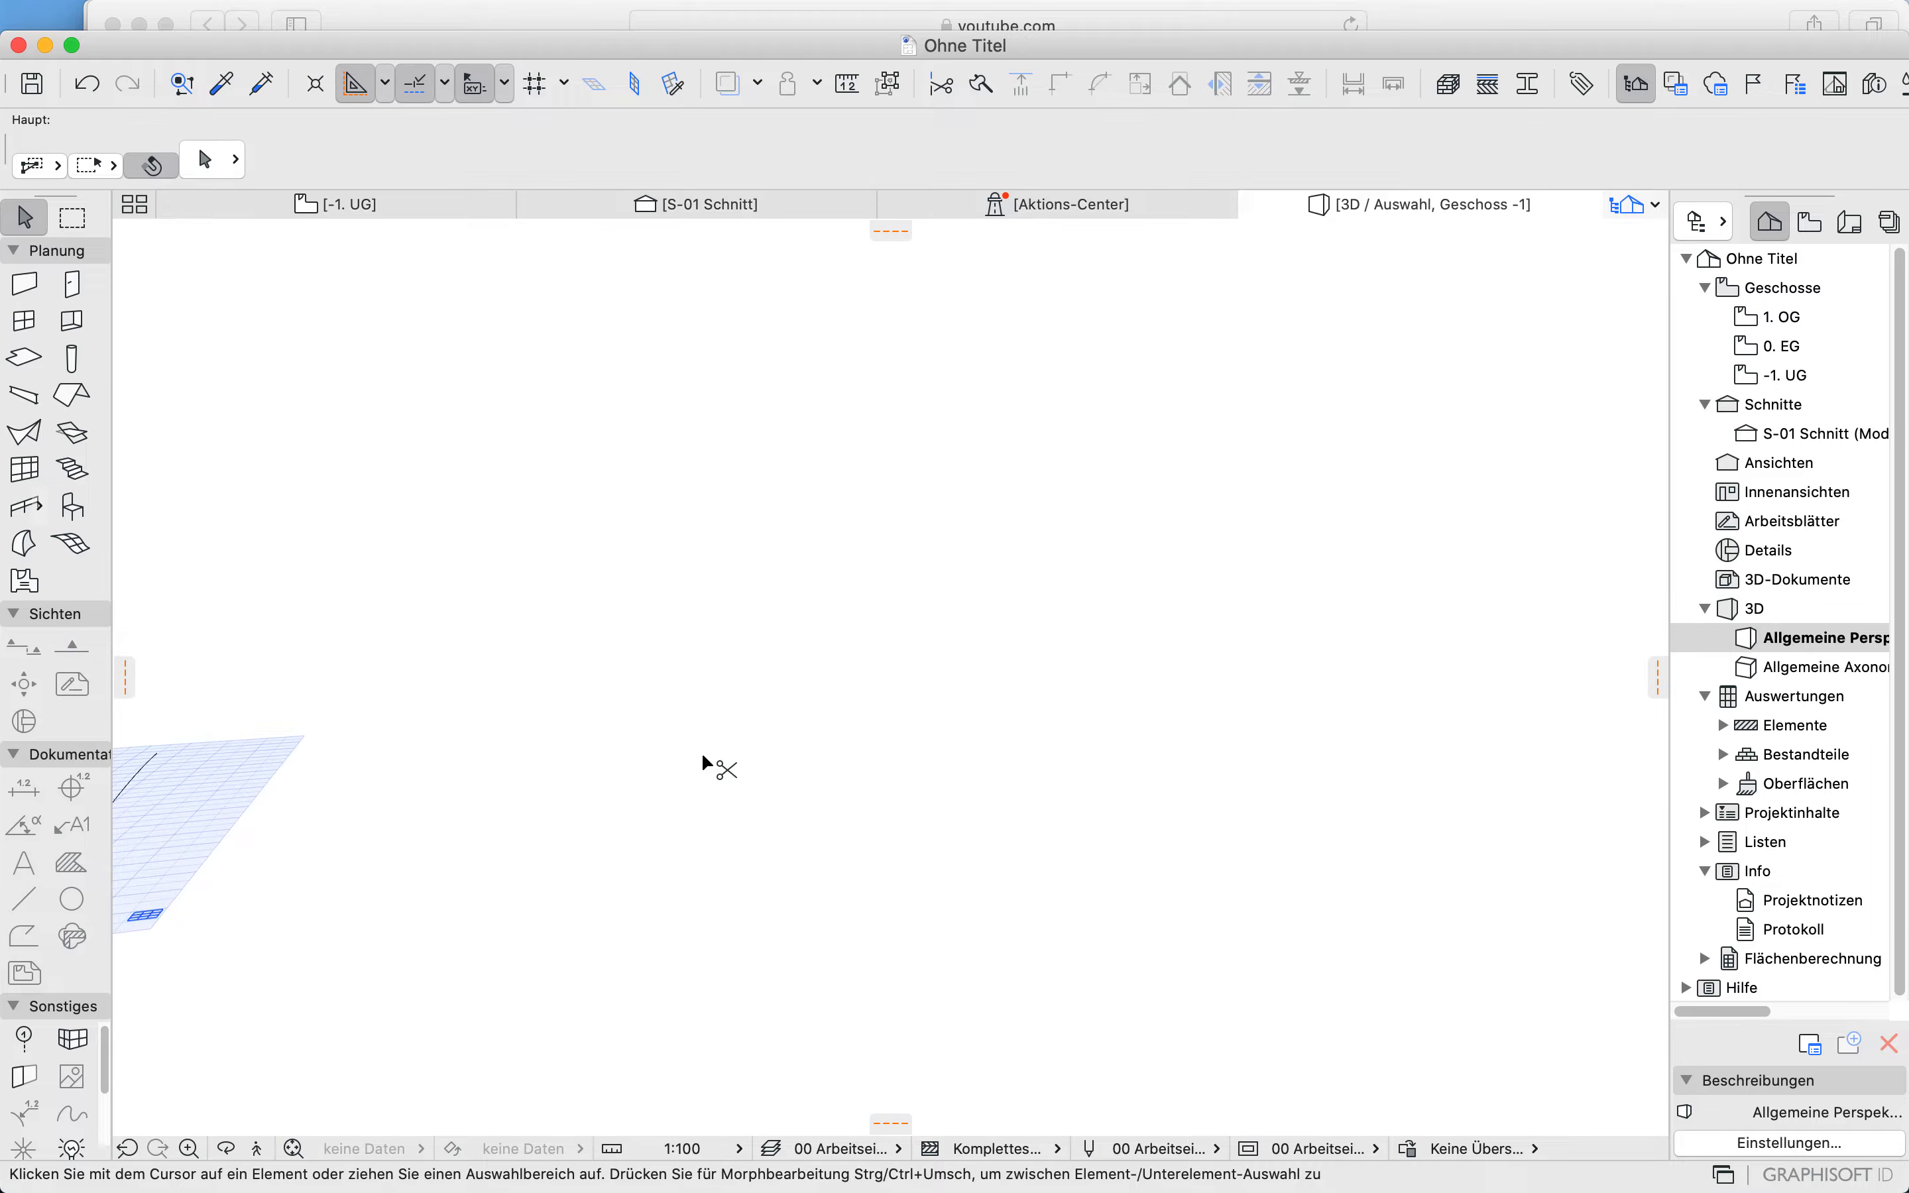
shift+middle_drag(857, 761, 1064, 723)
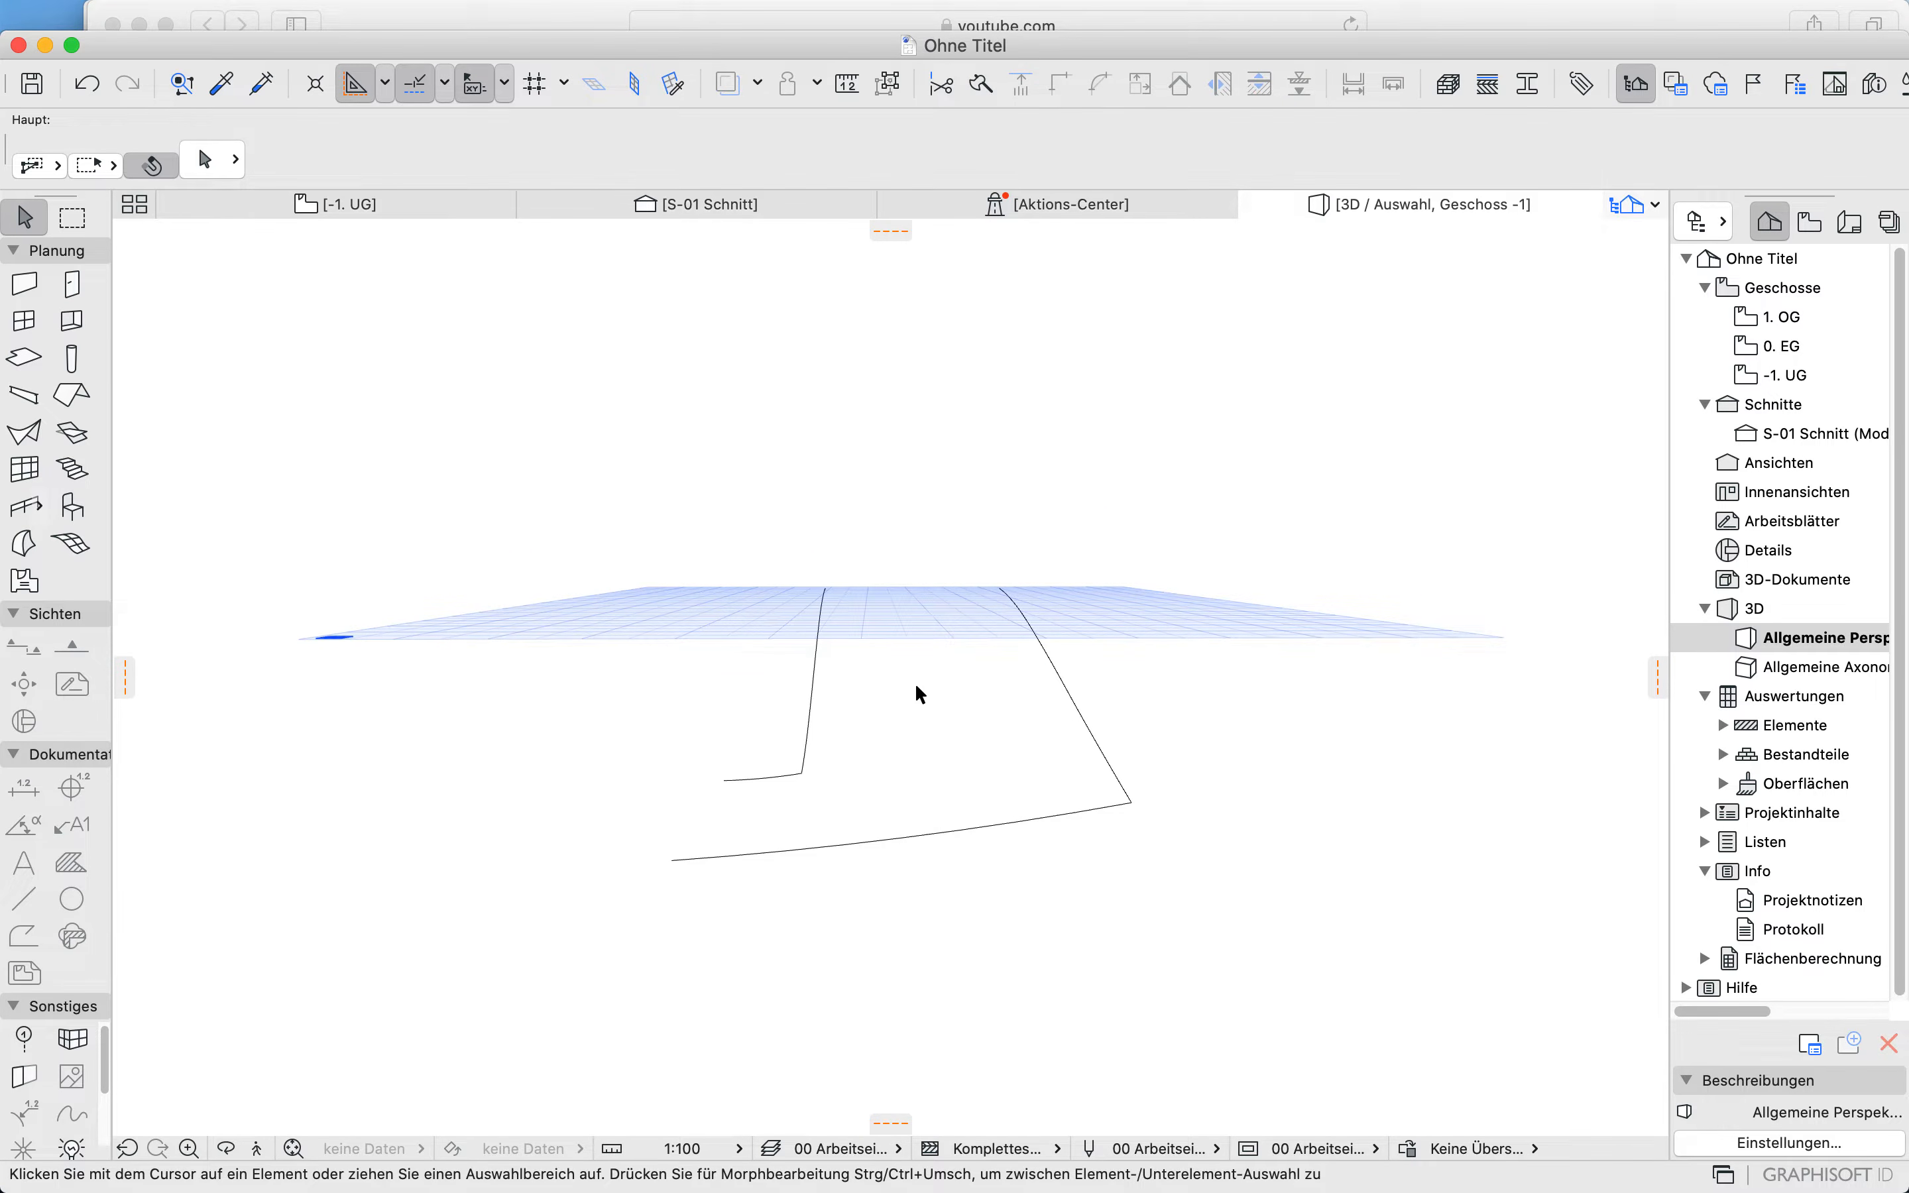
shift+middle_drag(920, 671, 857, 728)
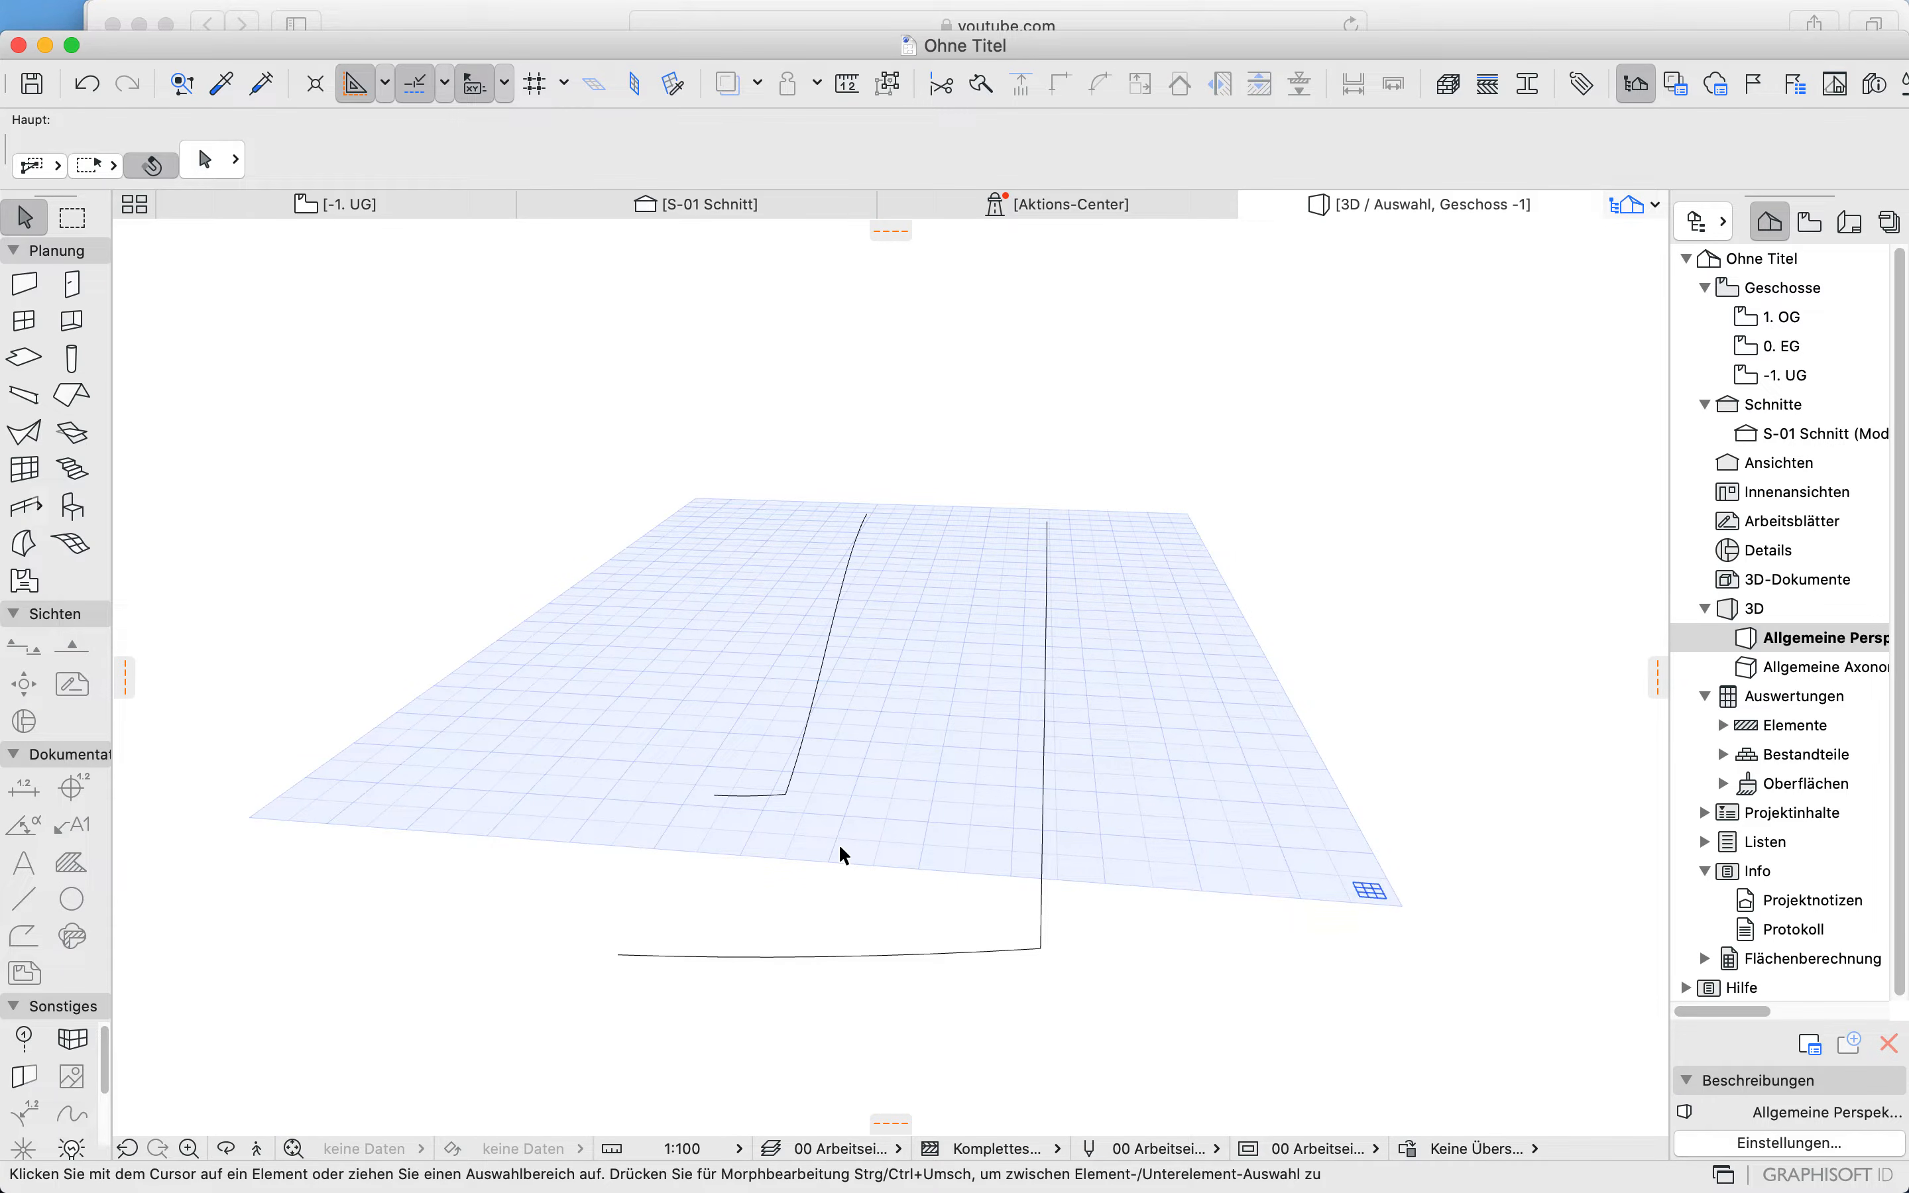
Step: Create a ruled Shell between the short leg of the larger L curve and the short leg of the smaller L curve
click(29, 440)
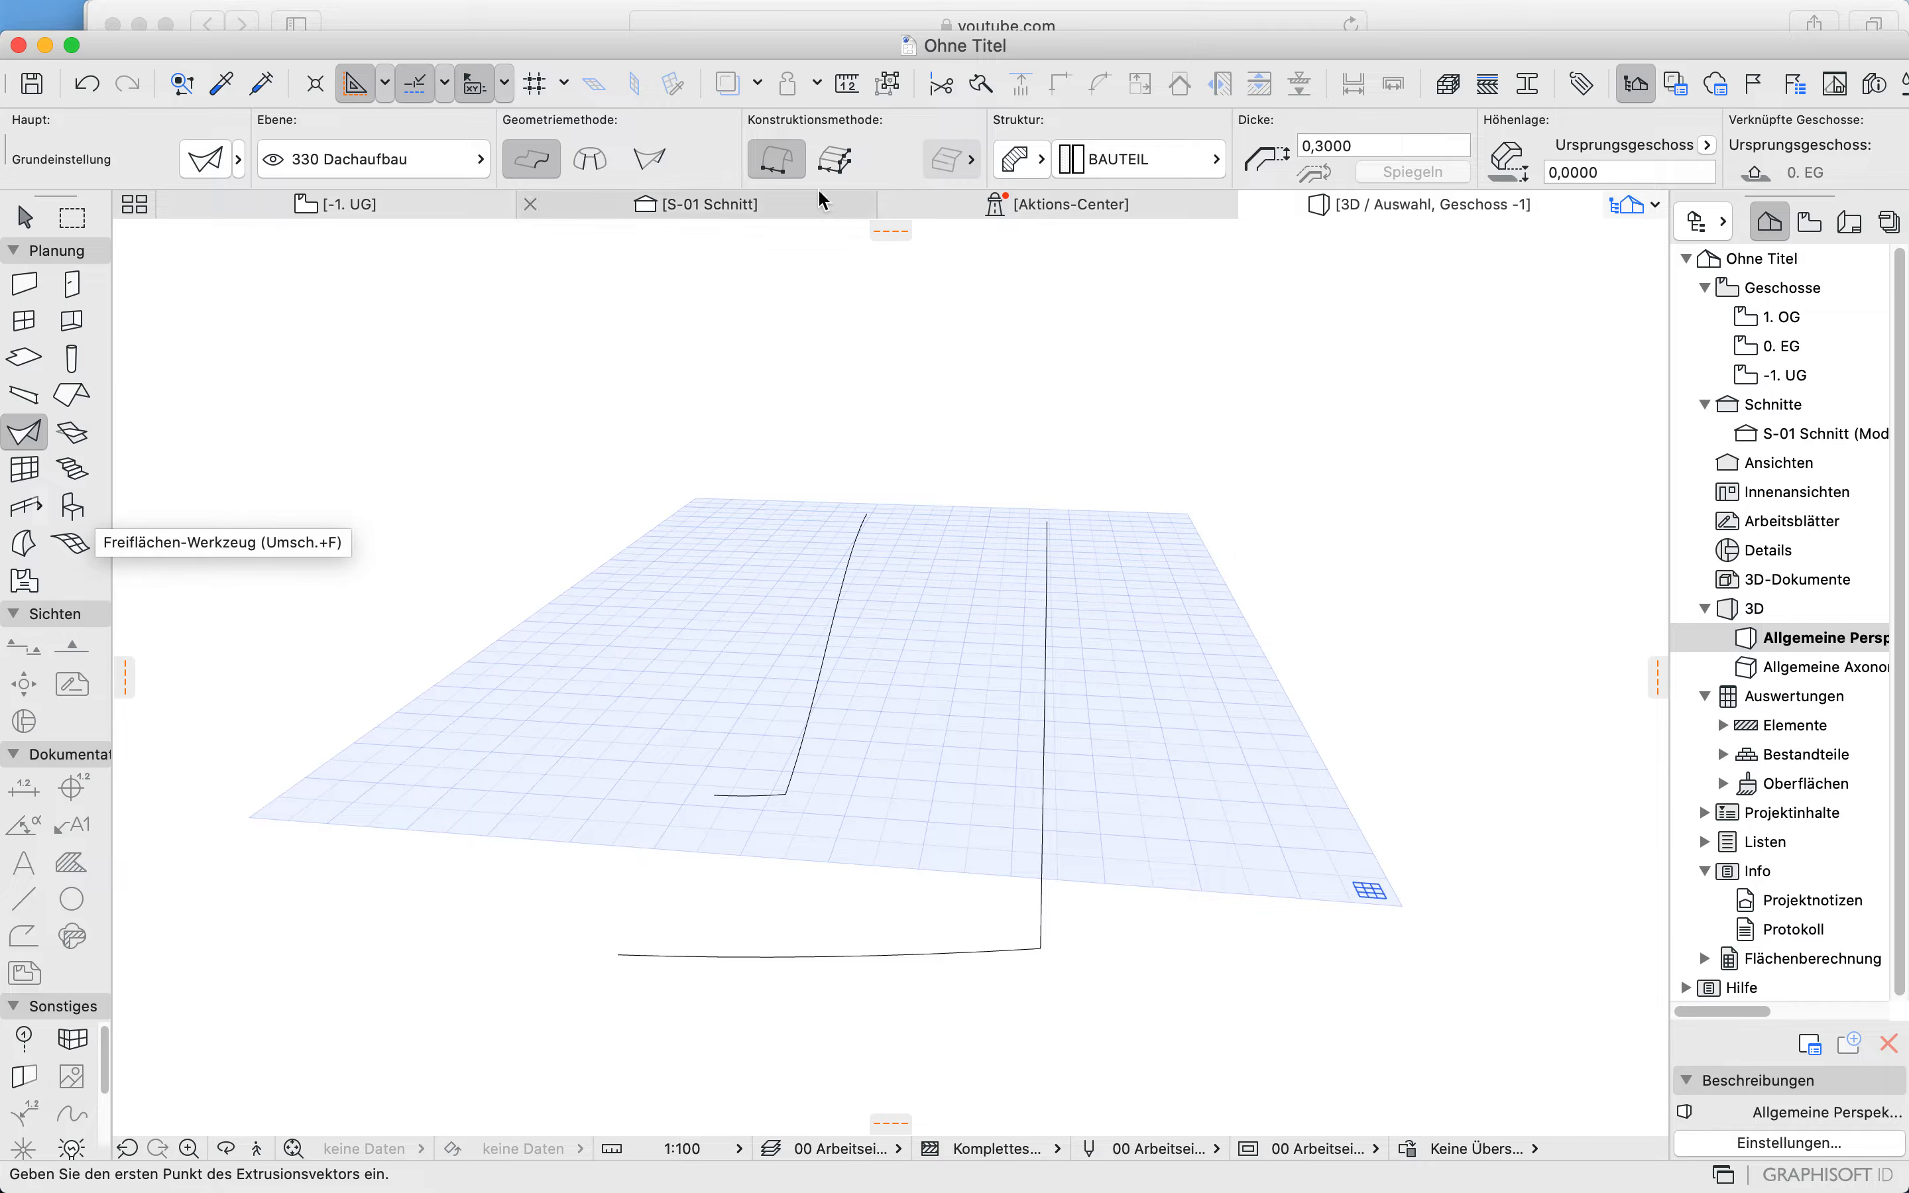
click(652, 162)
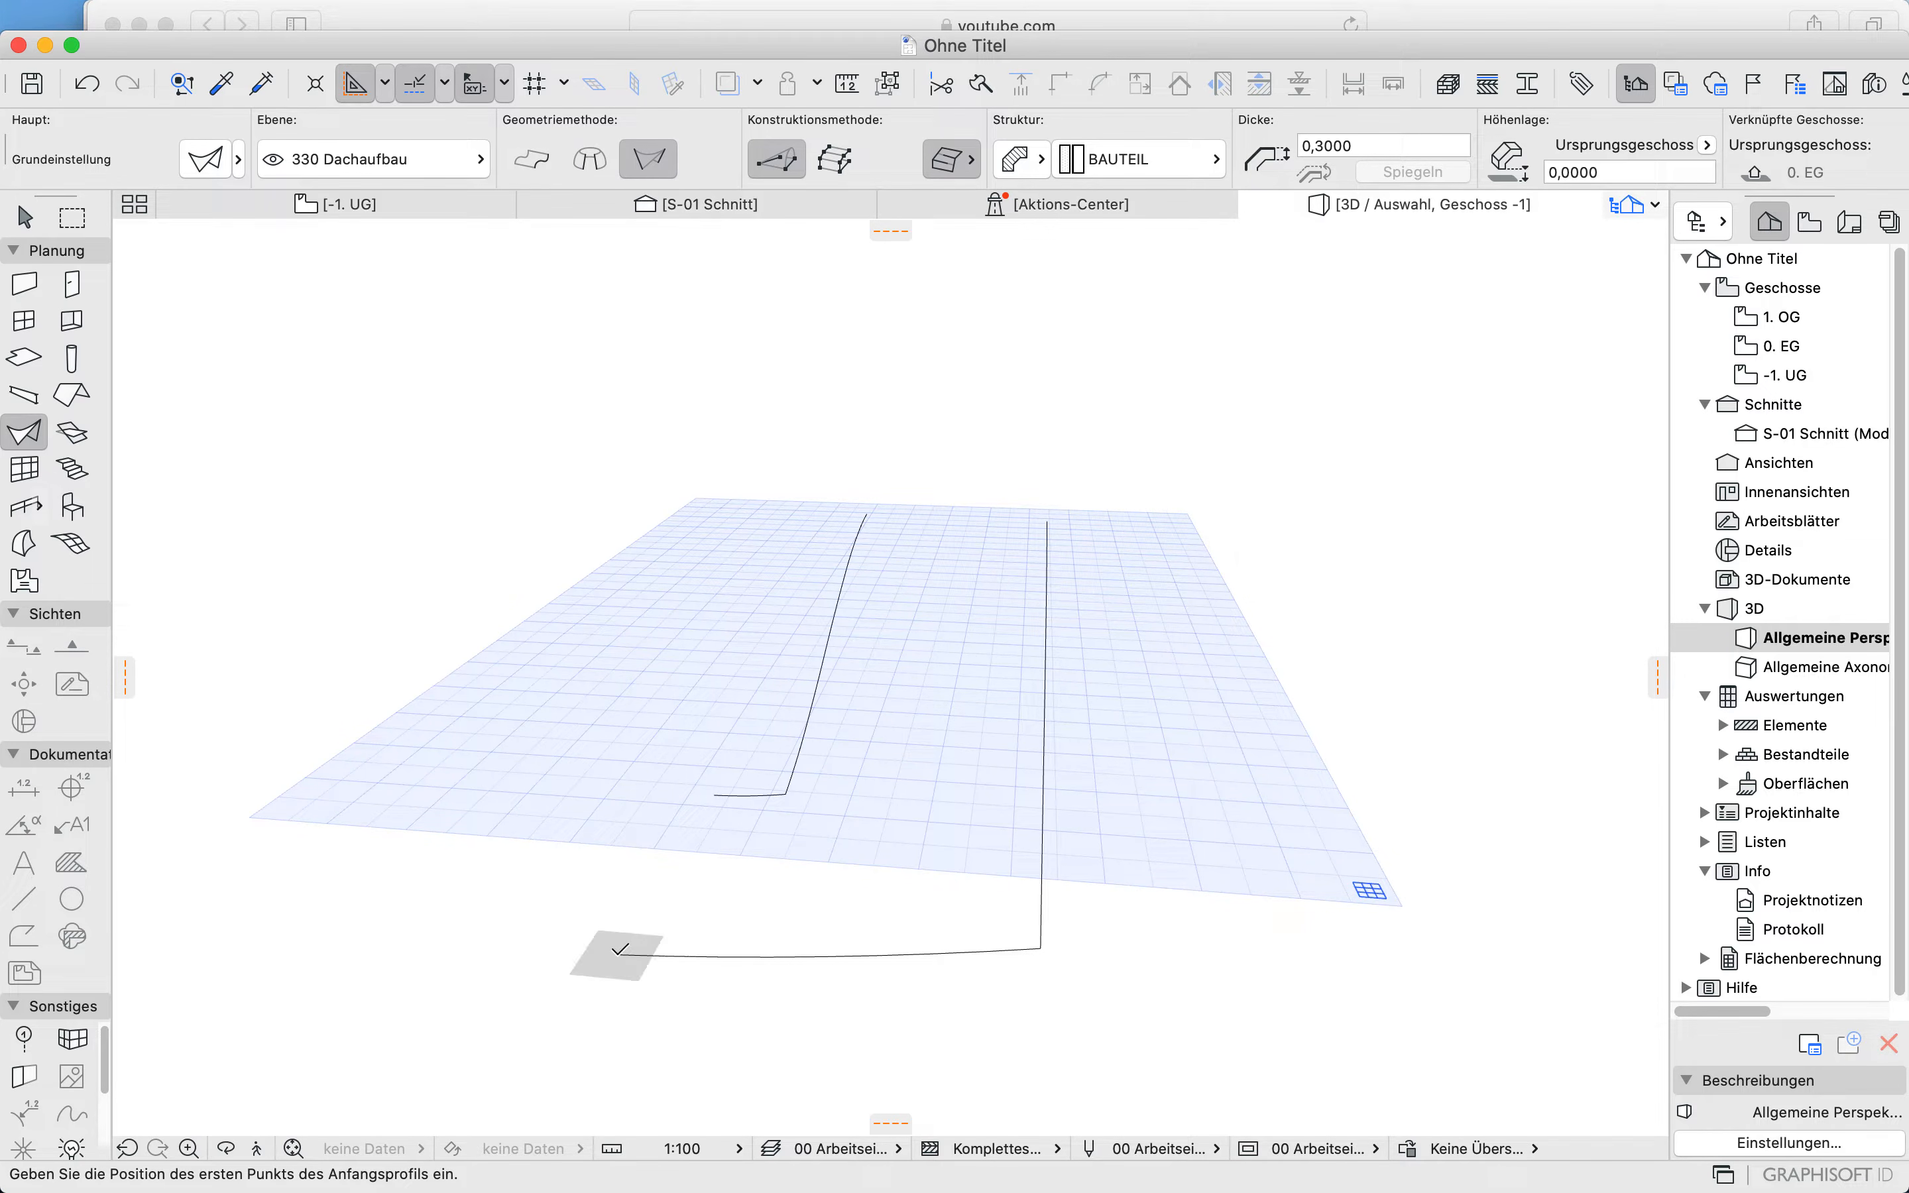
click(616, 954)
click(1040, 948)
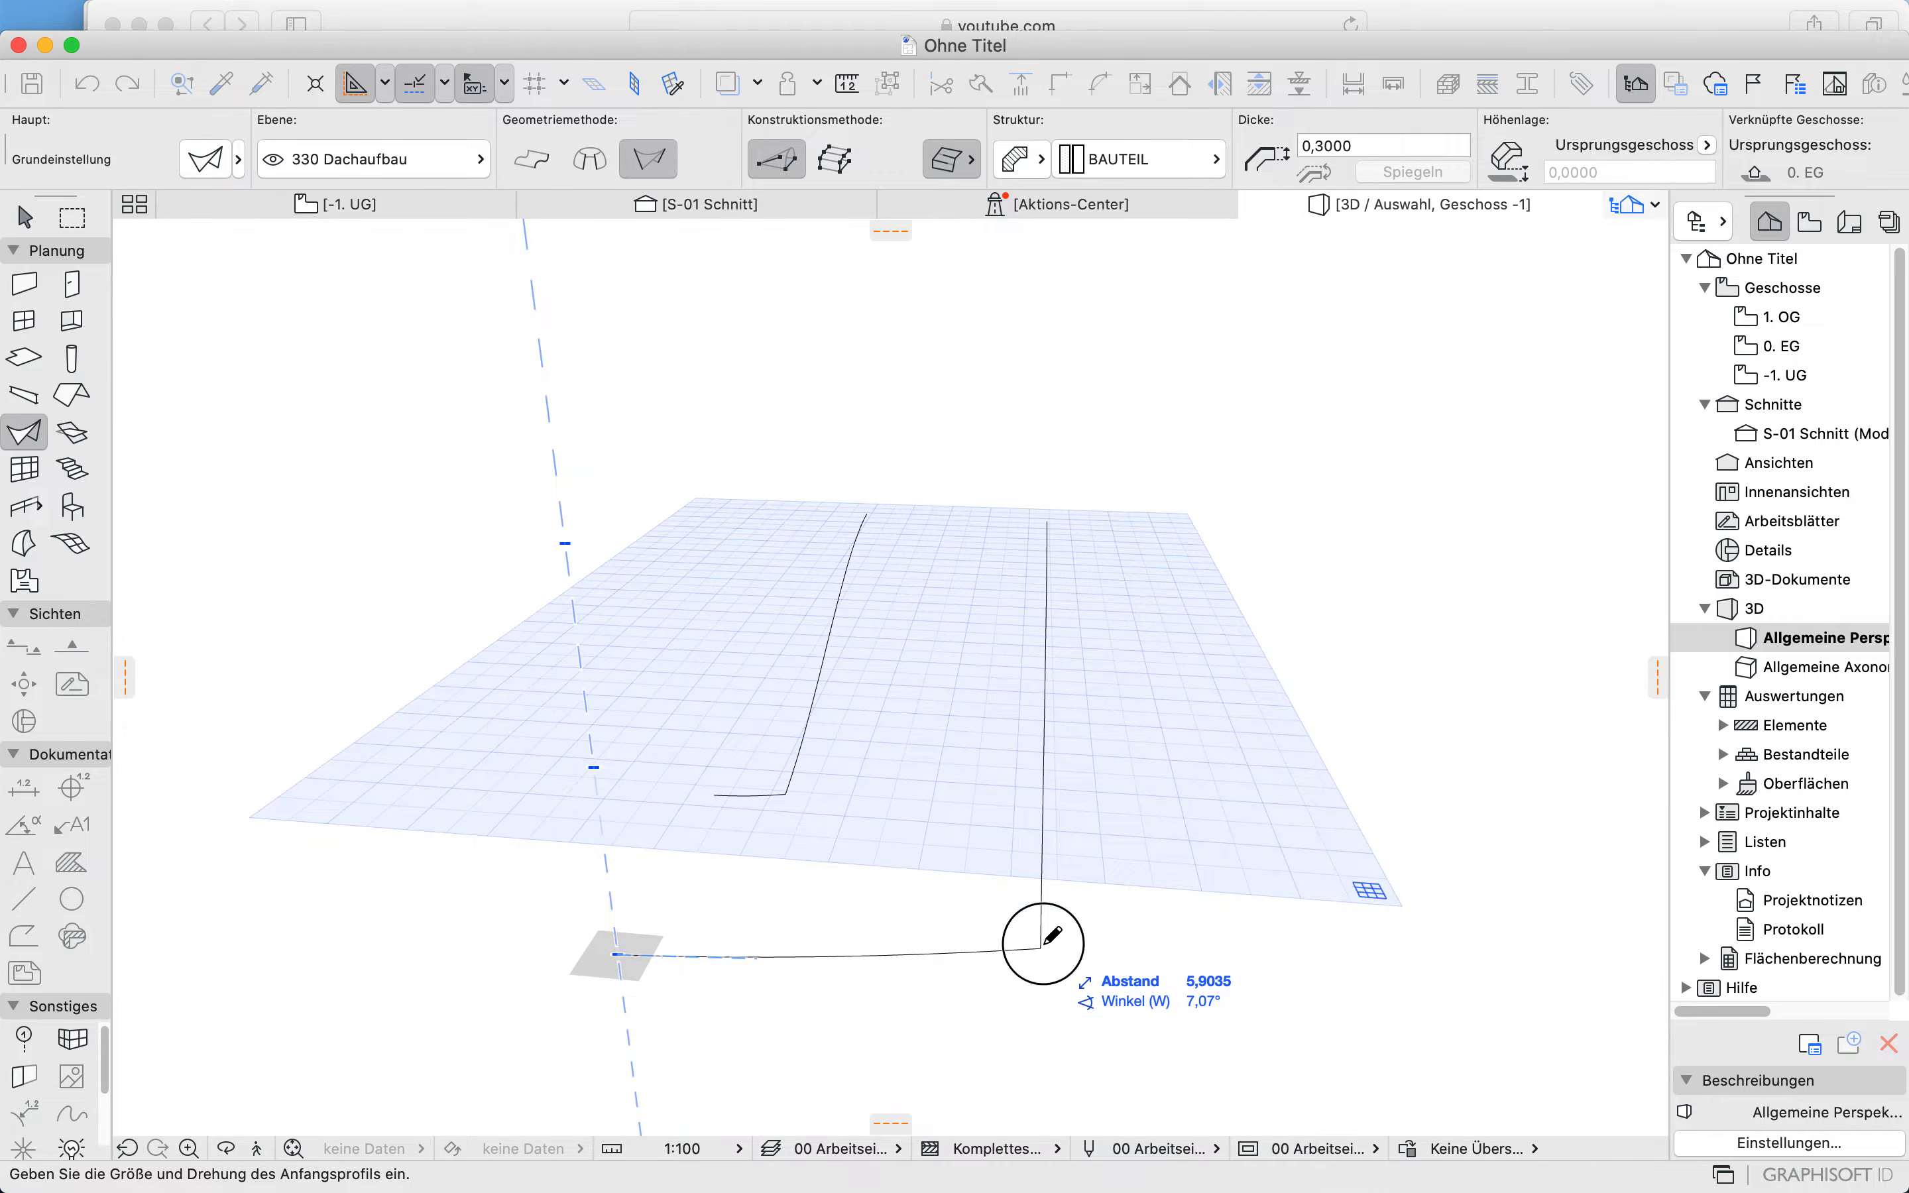
click(804, 798)
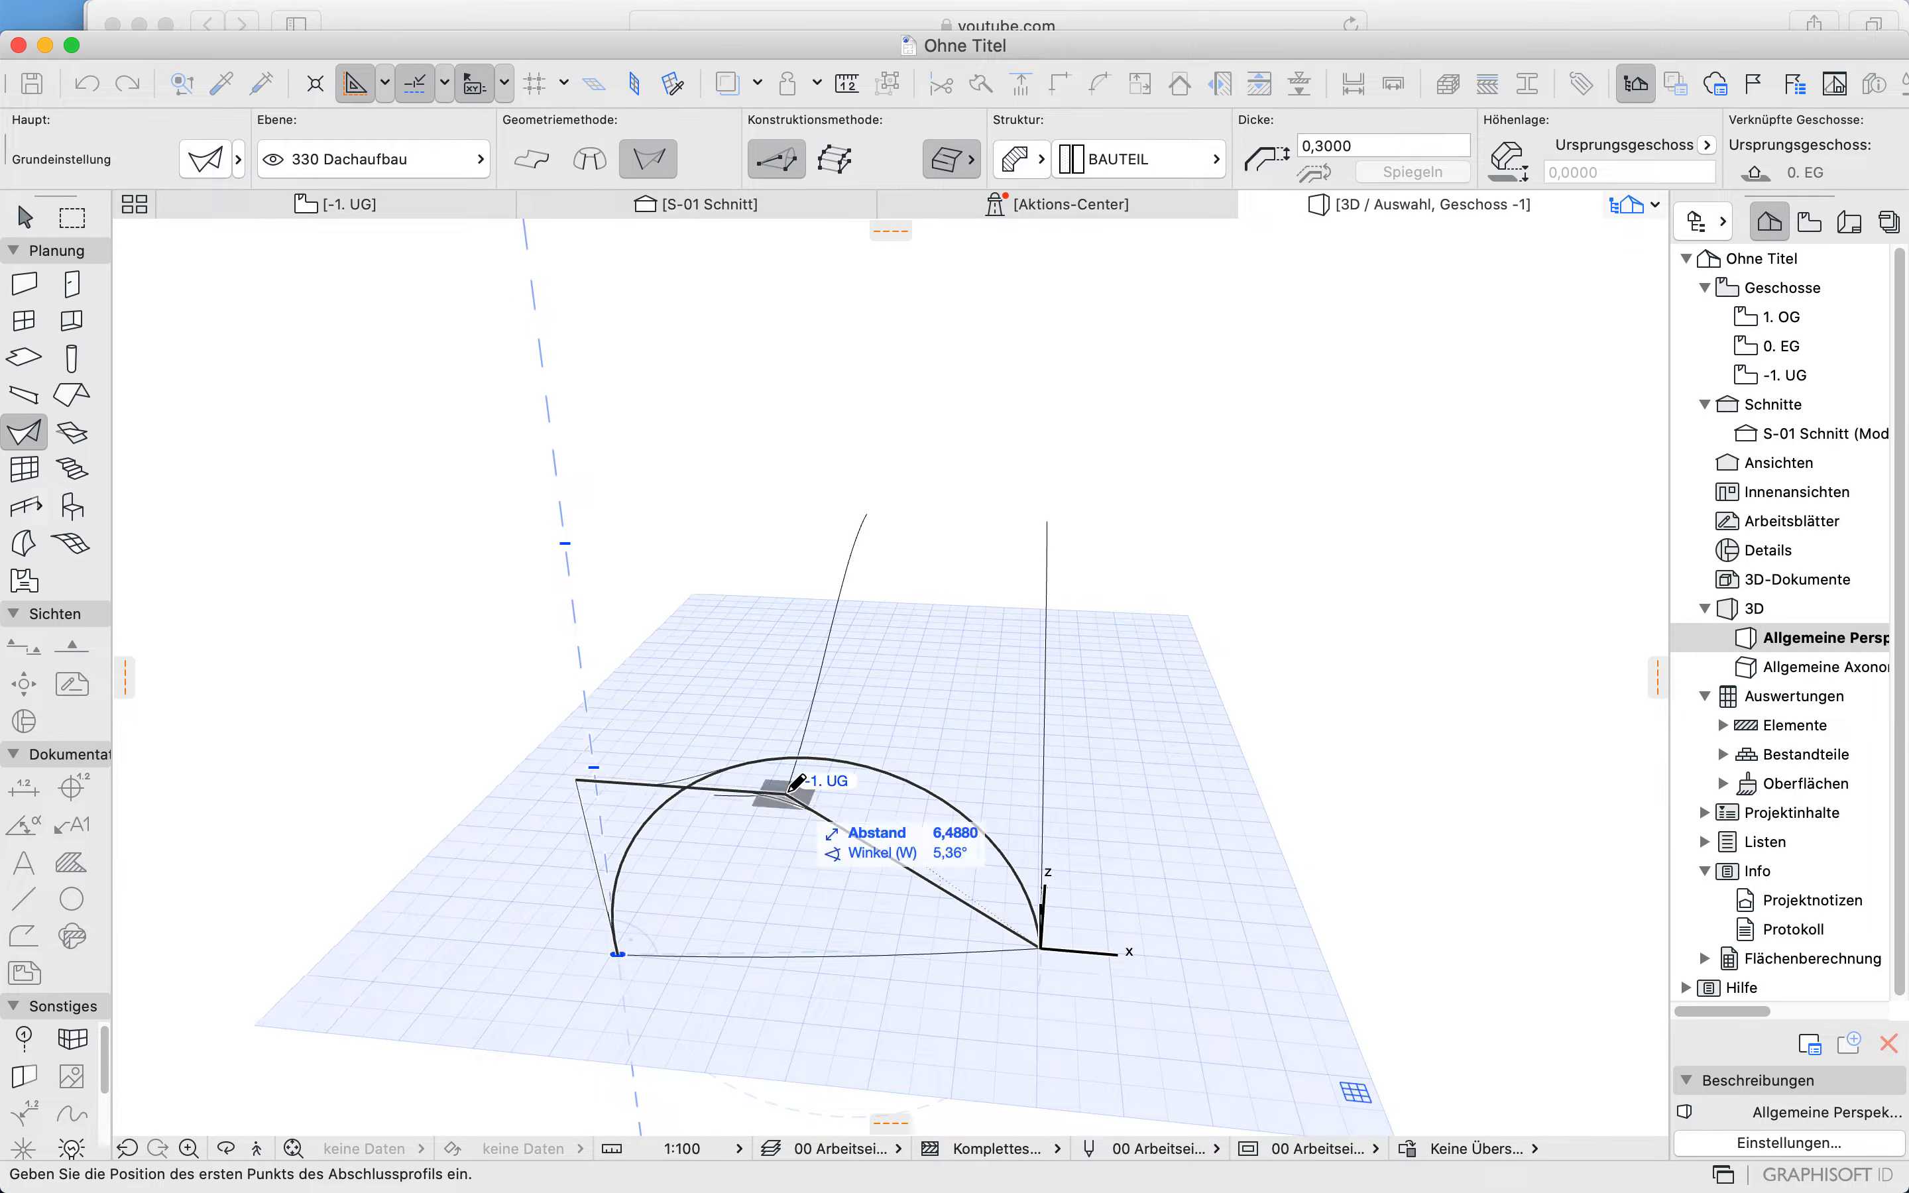
click(787, 792)
click(721, 787)
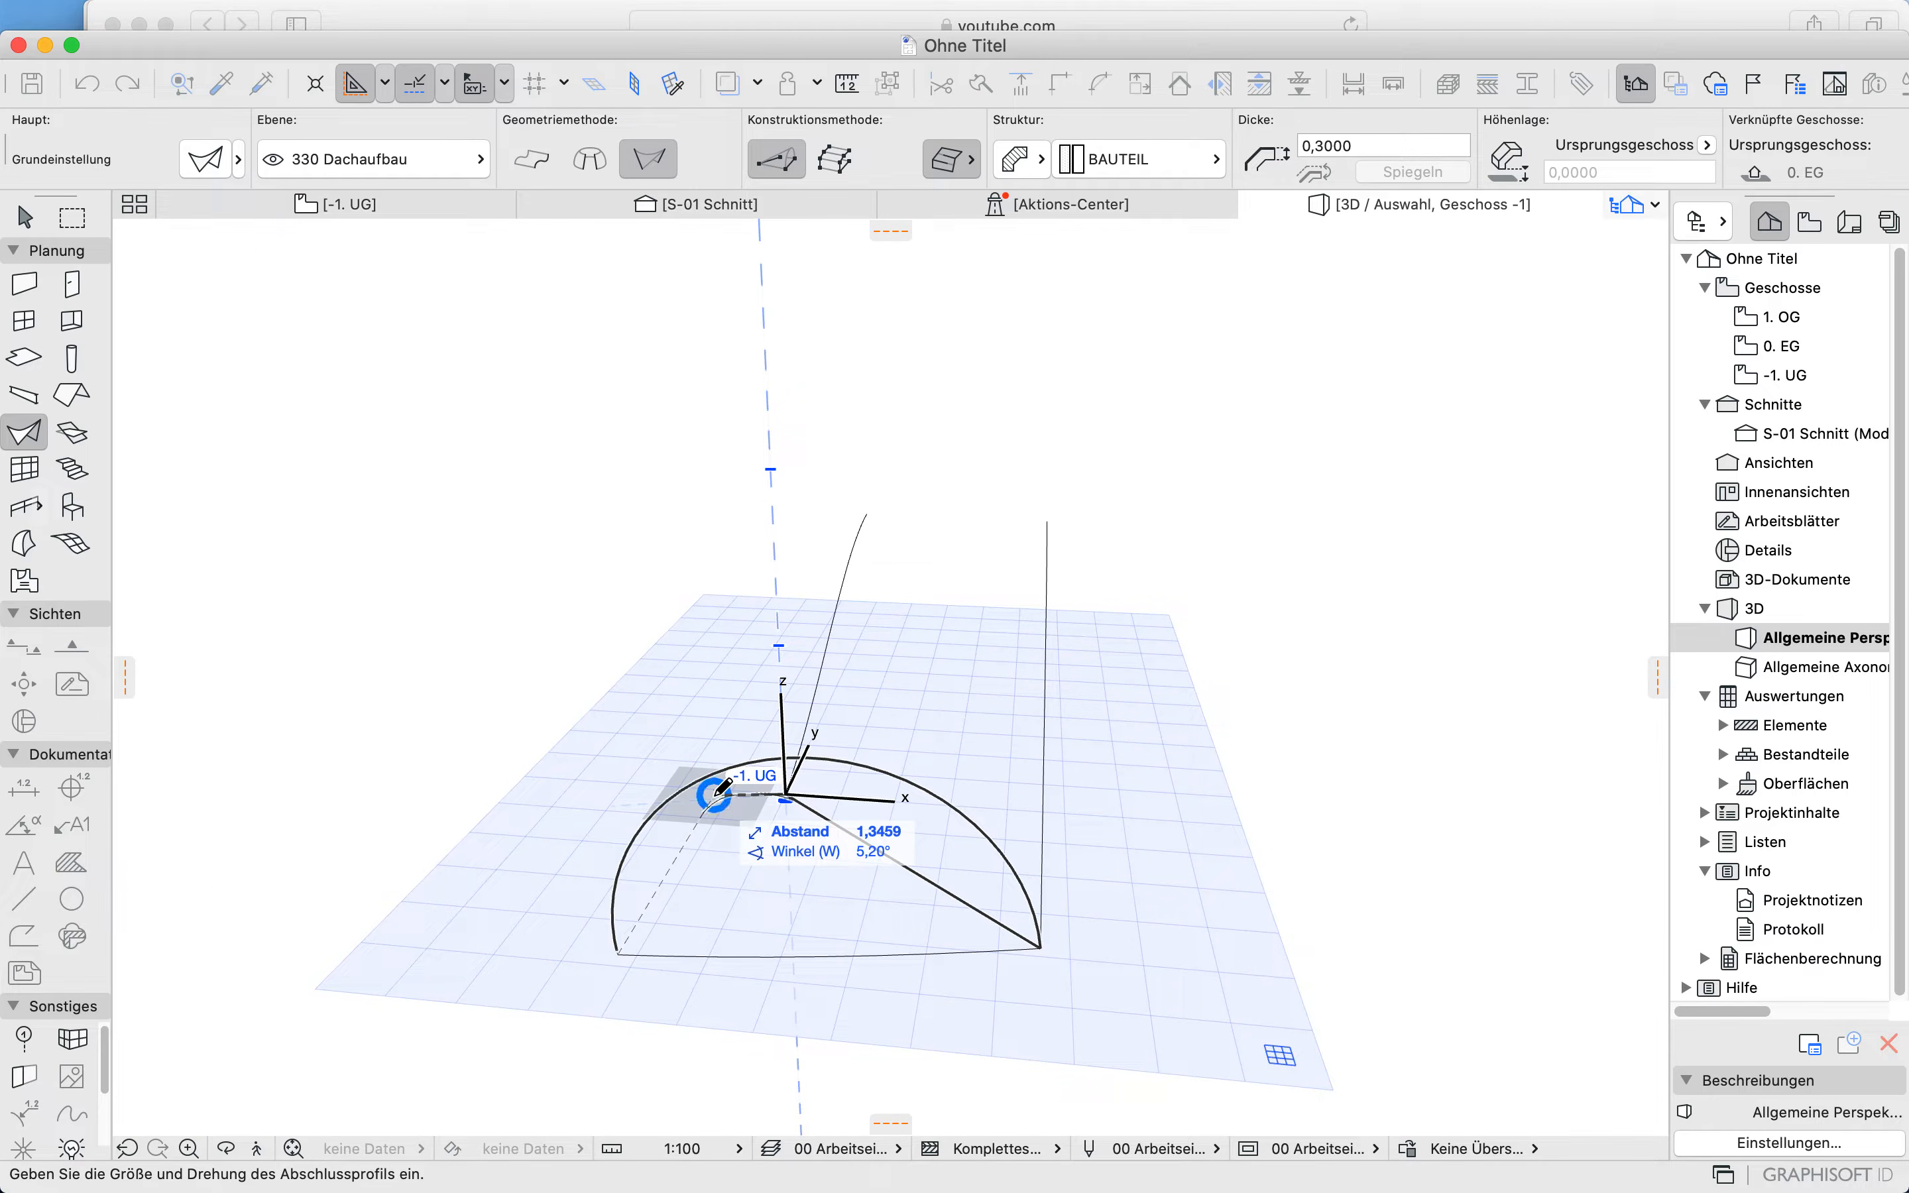
click(714, 794)
key(Escape)
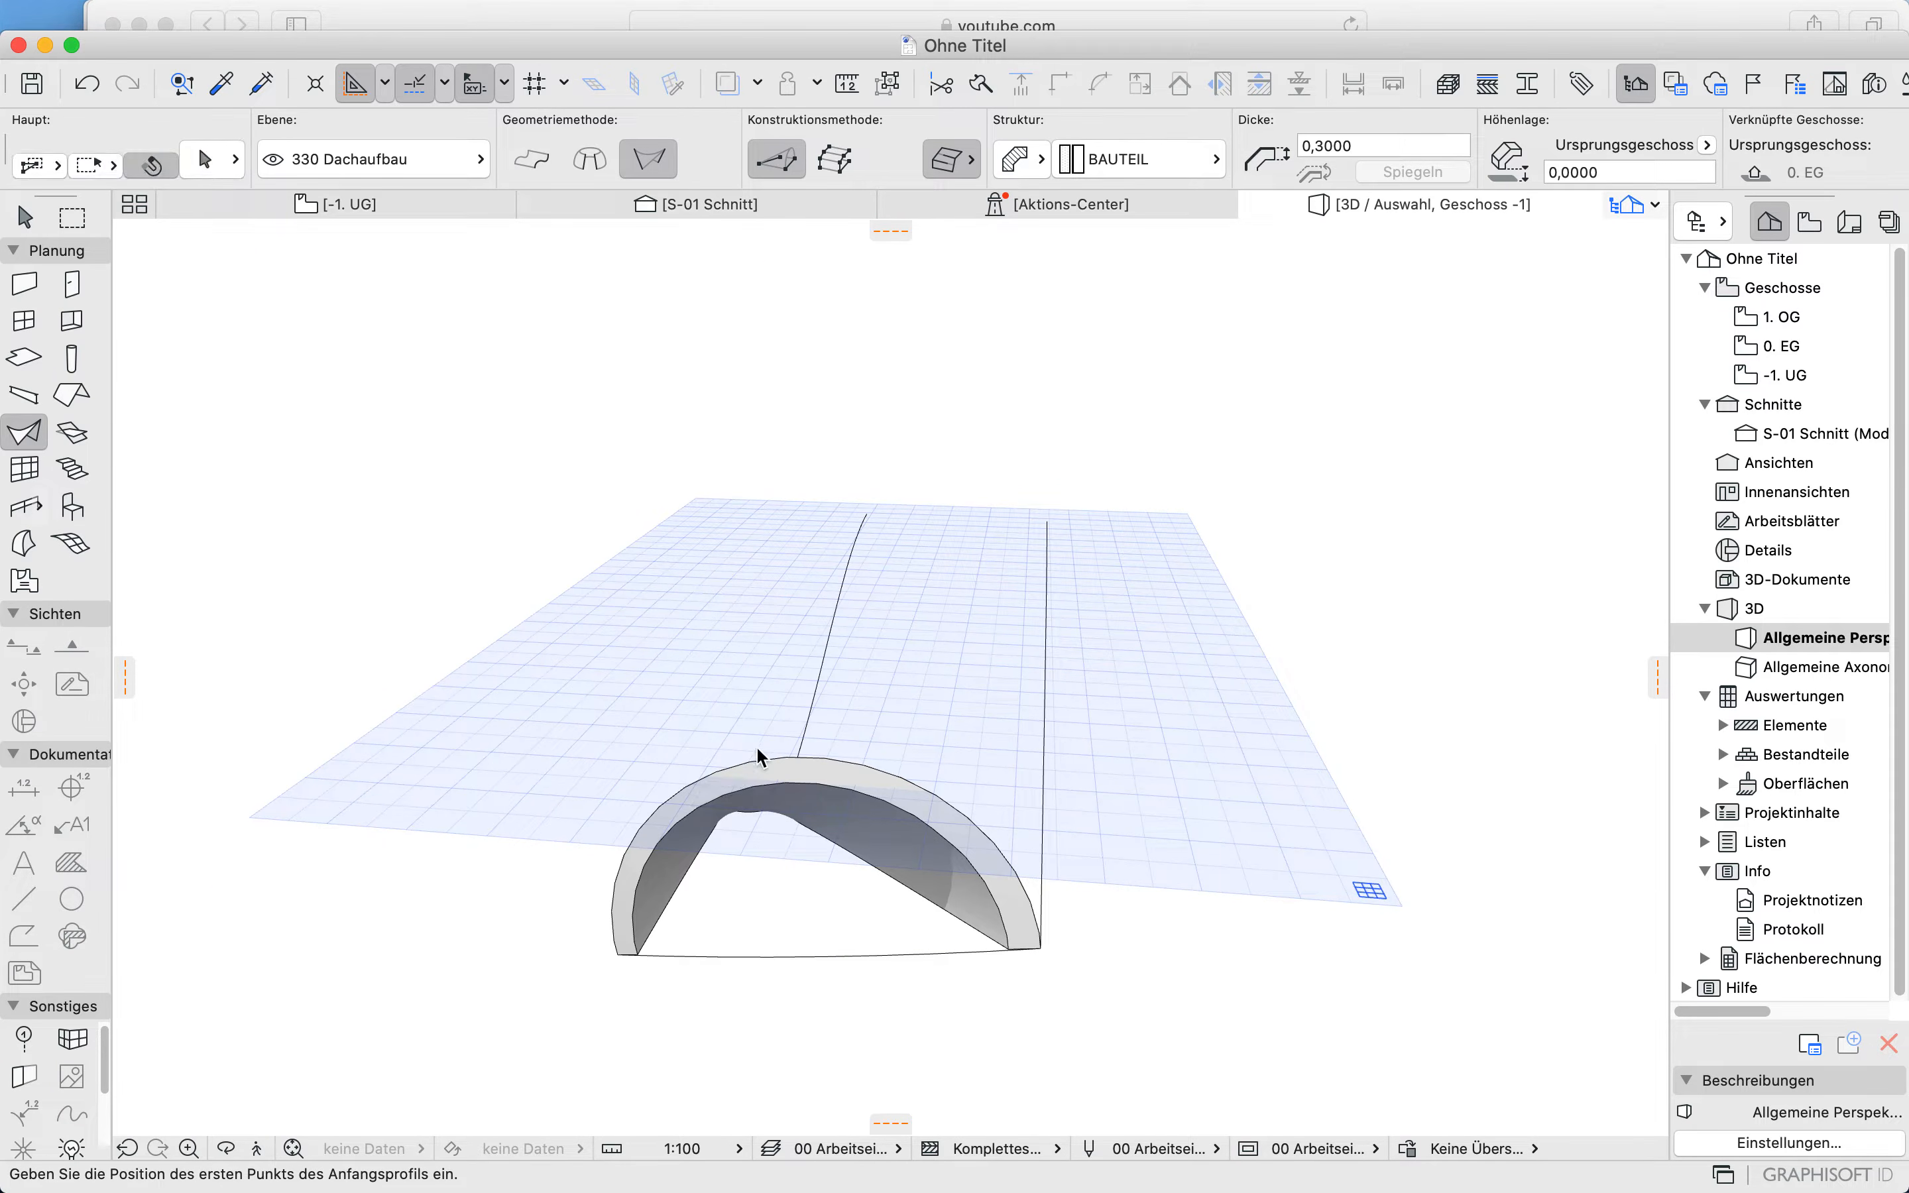
Step: Straighten the arched outer profile of the short-leg shell into a flat edge between its two end points
click(753, 771)
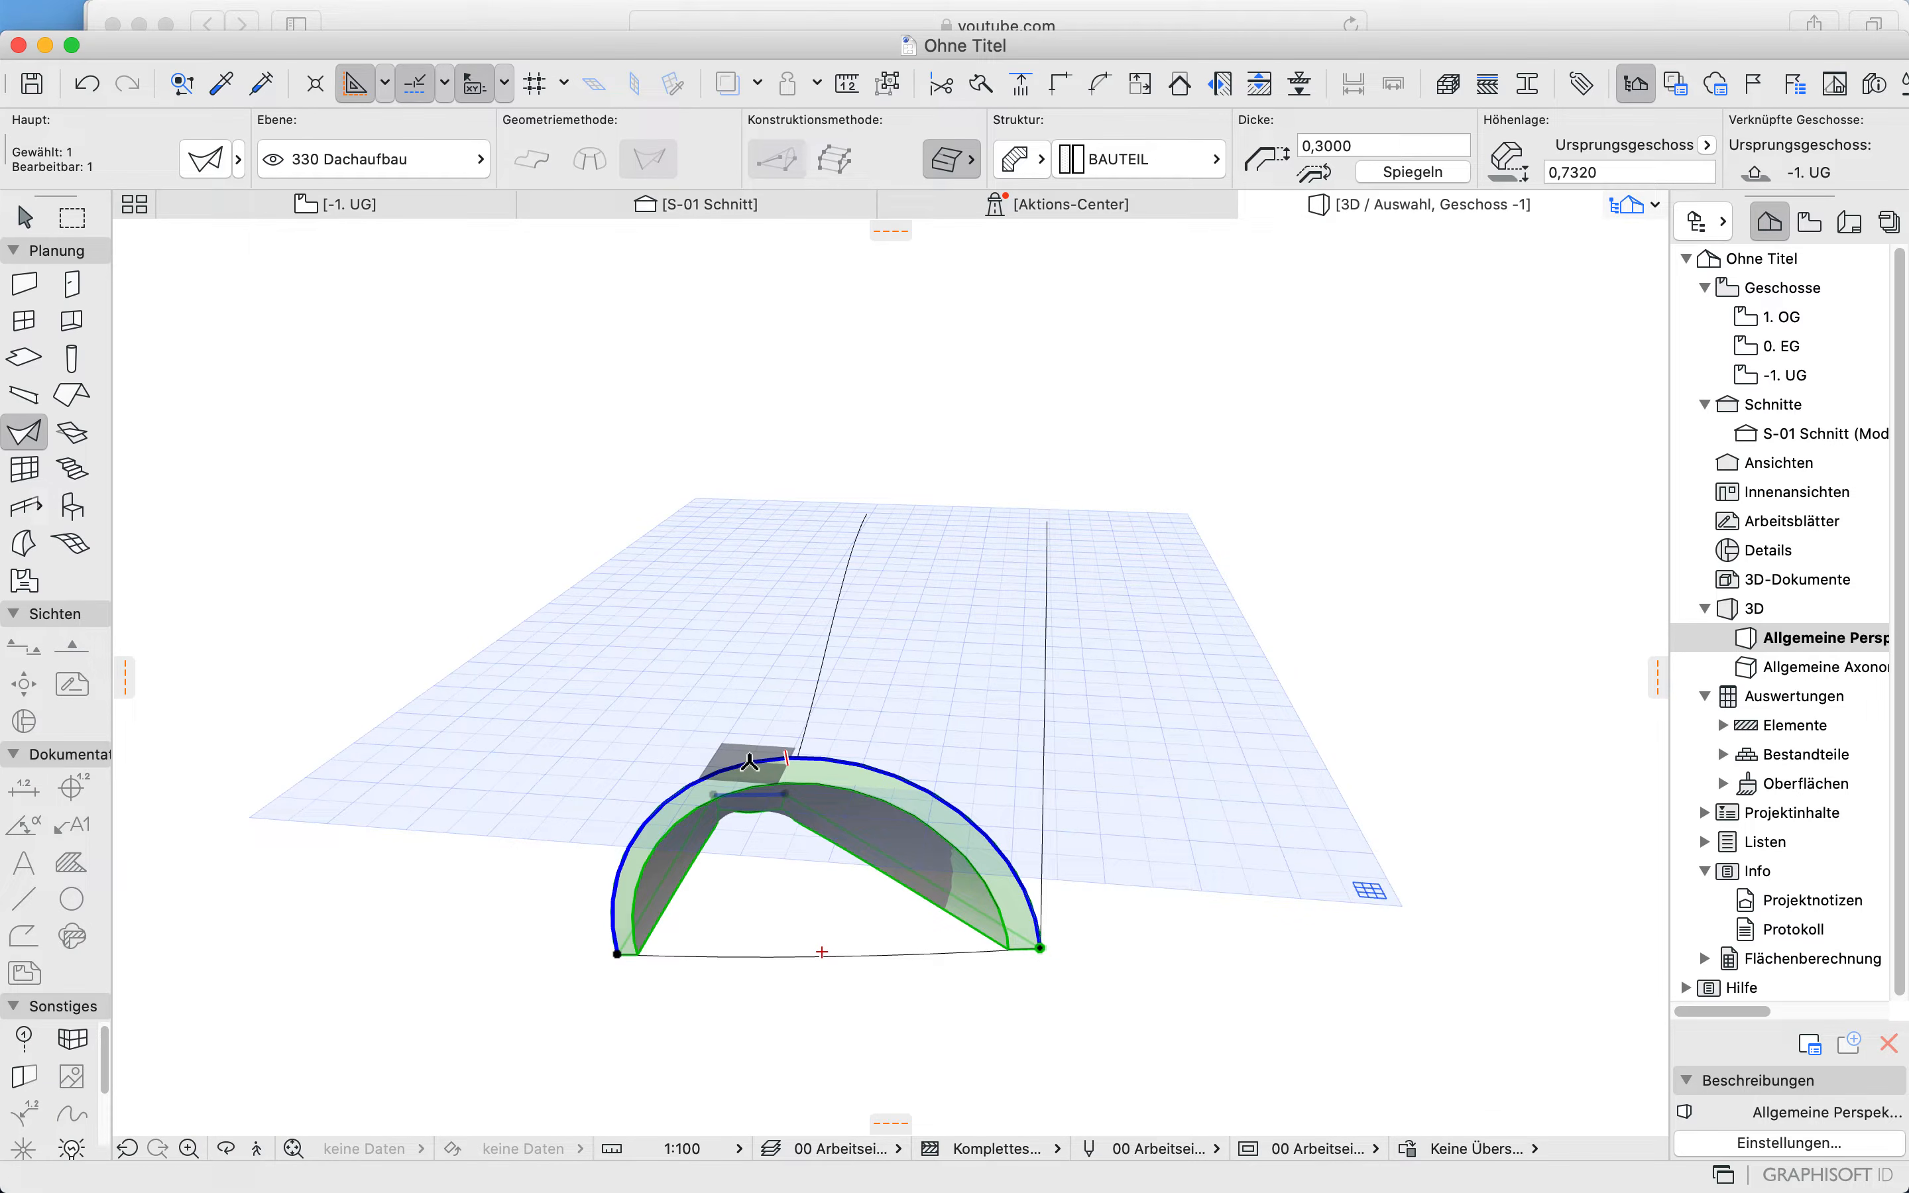
click(750, 762)
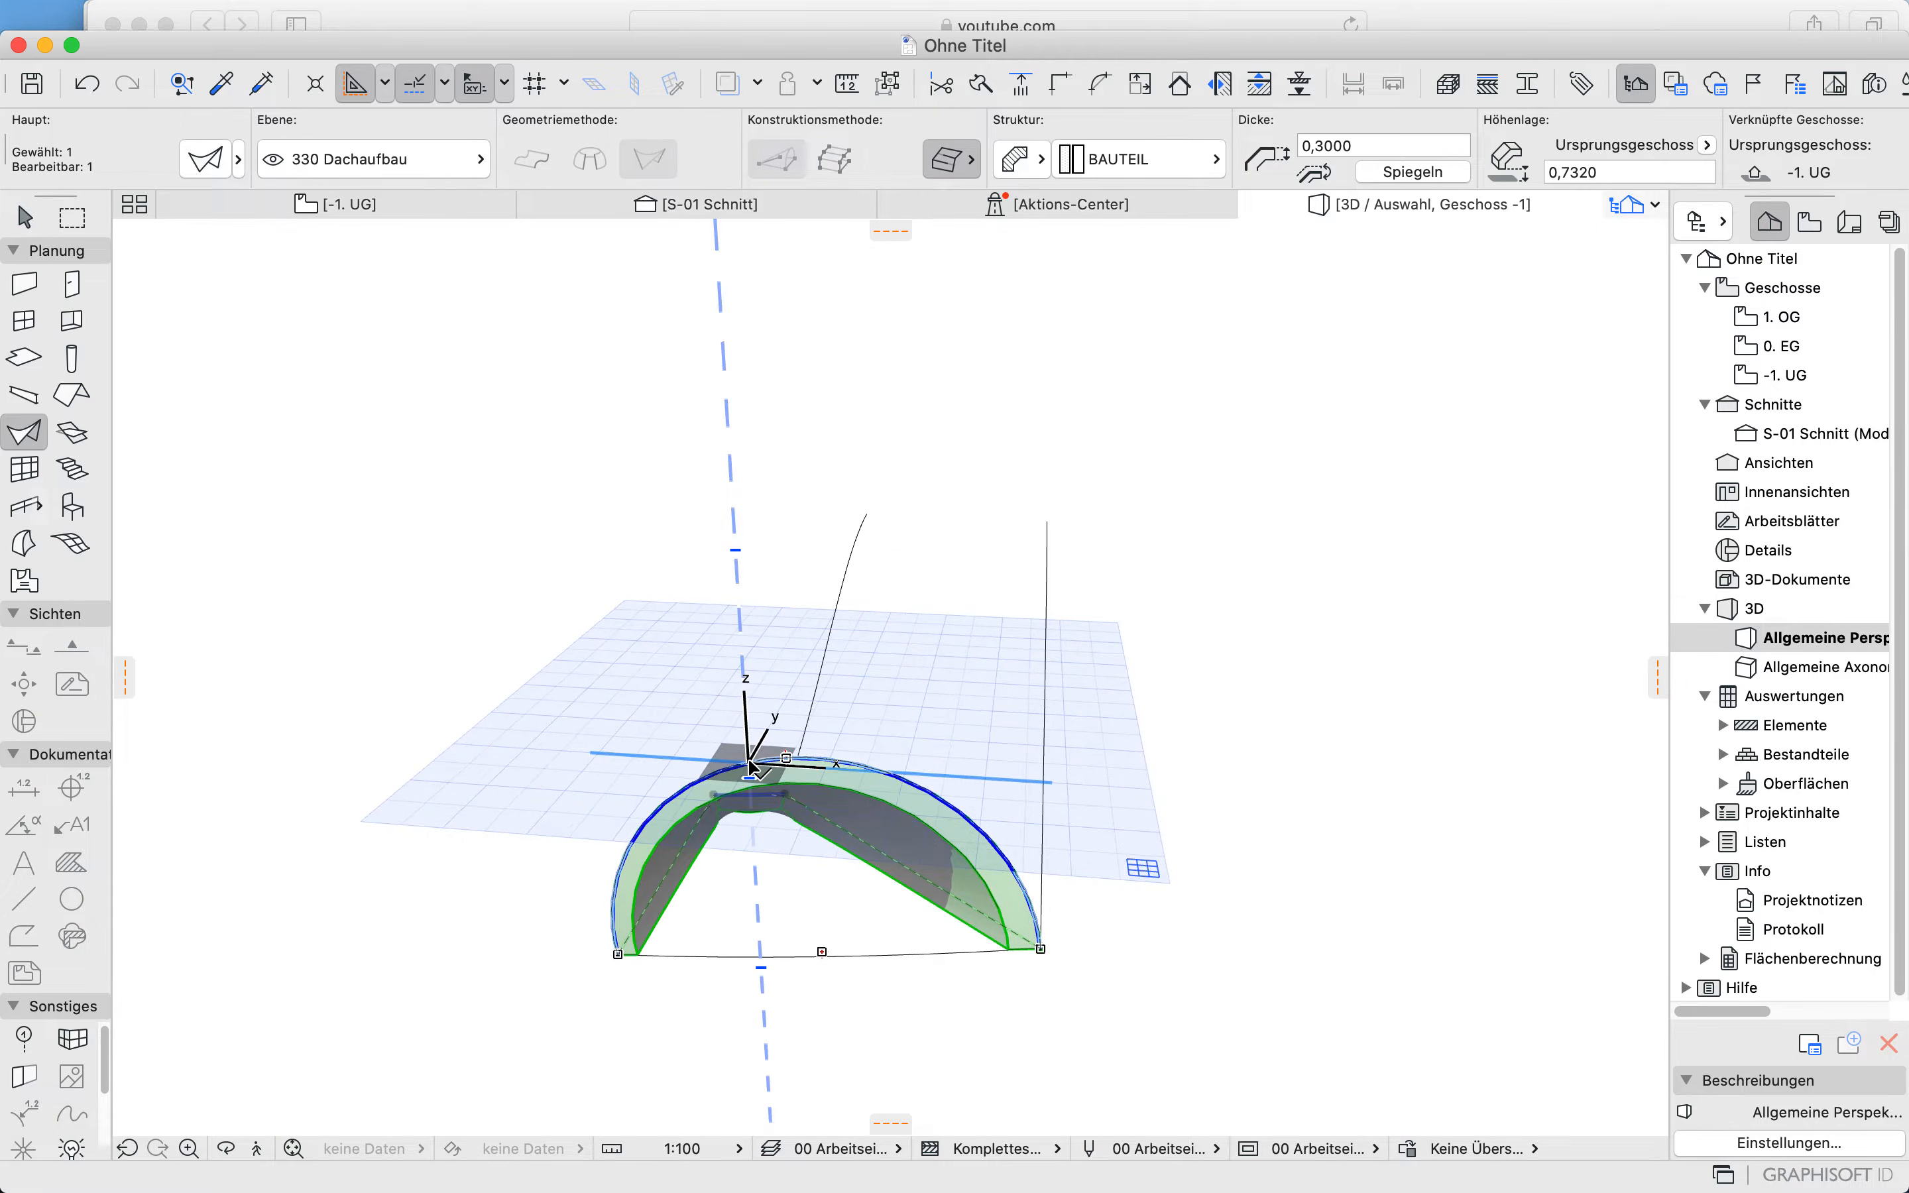
click(751, 766)
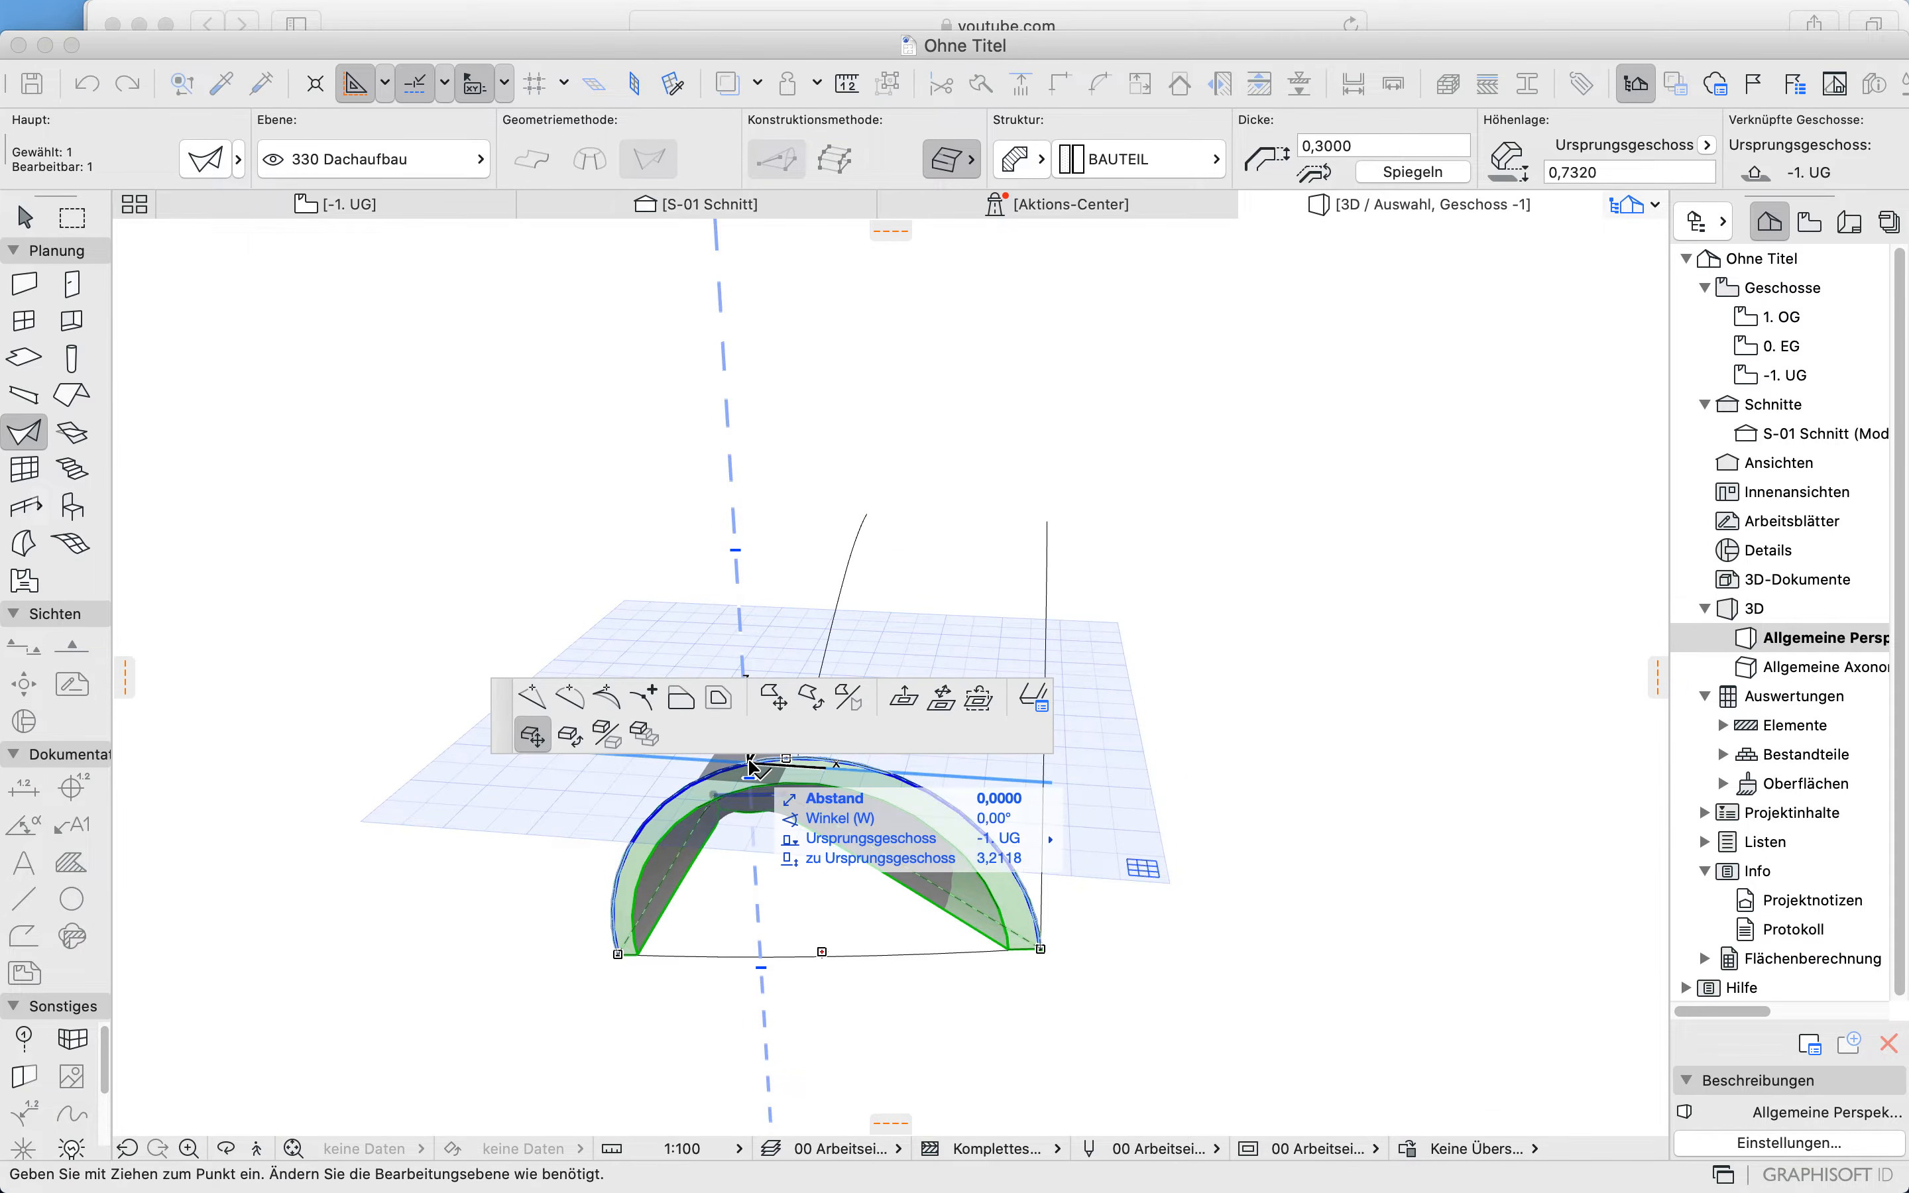
click(546, 703)
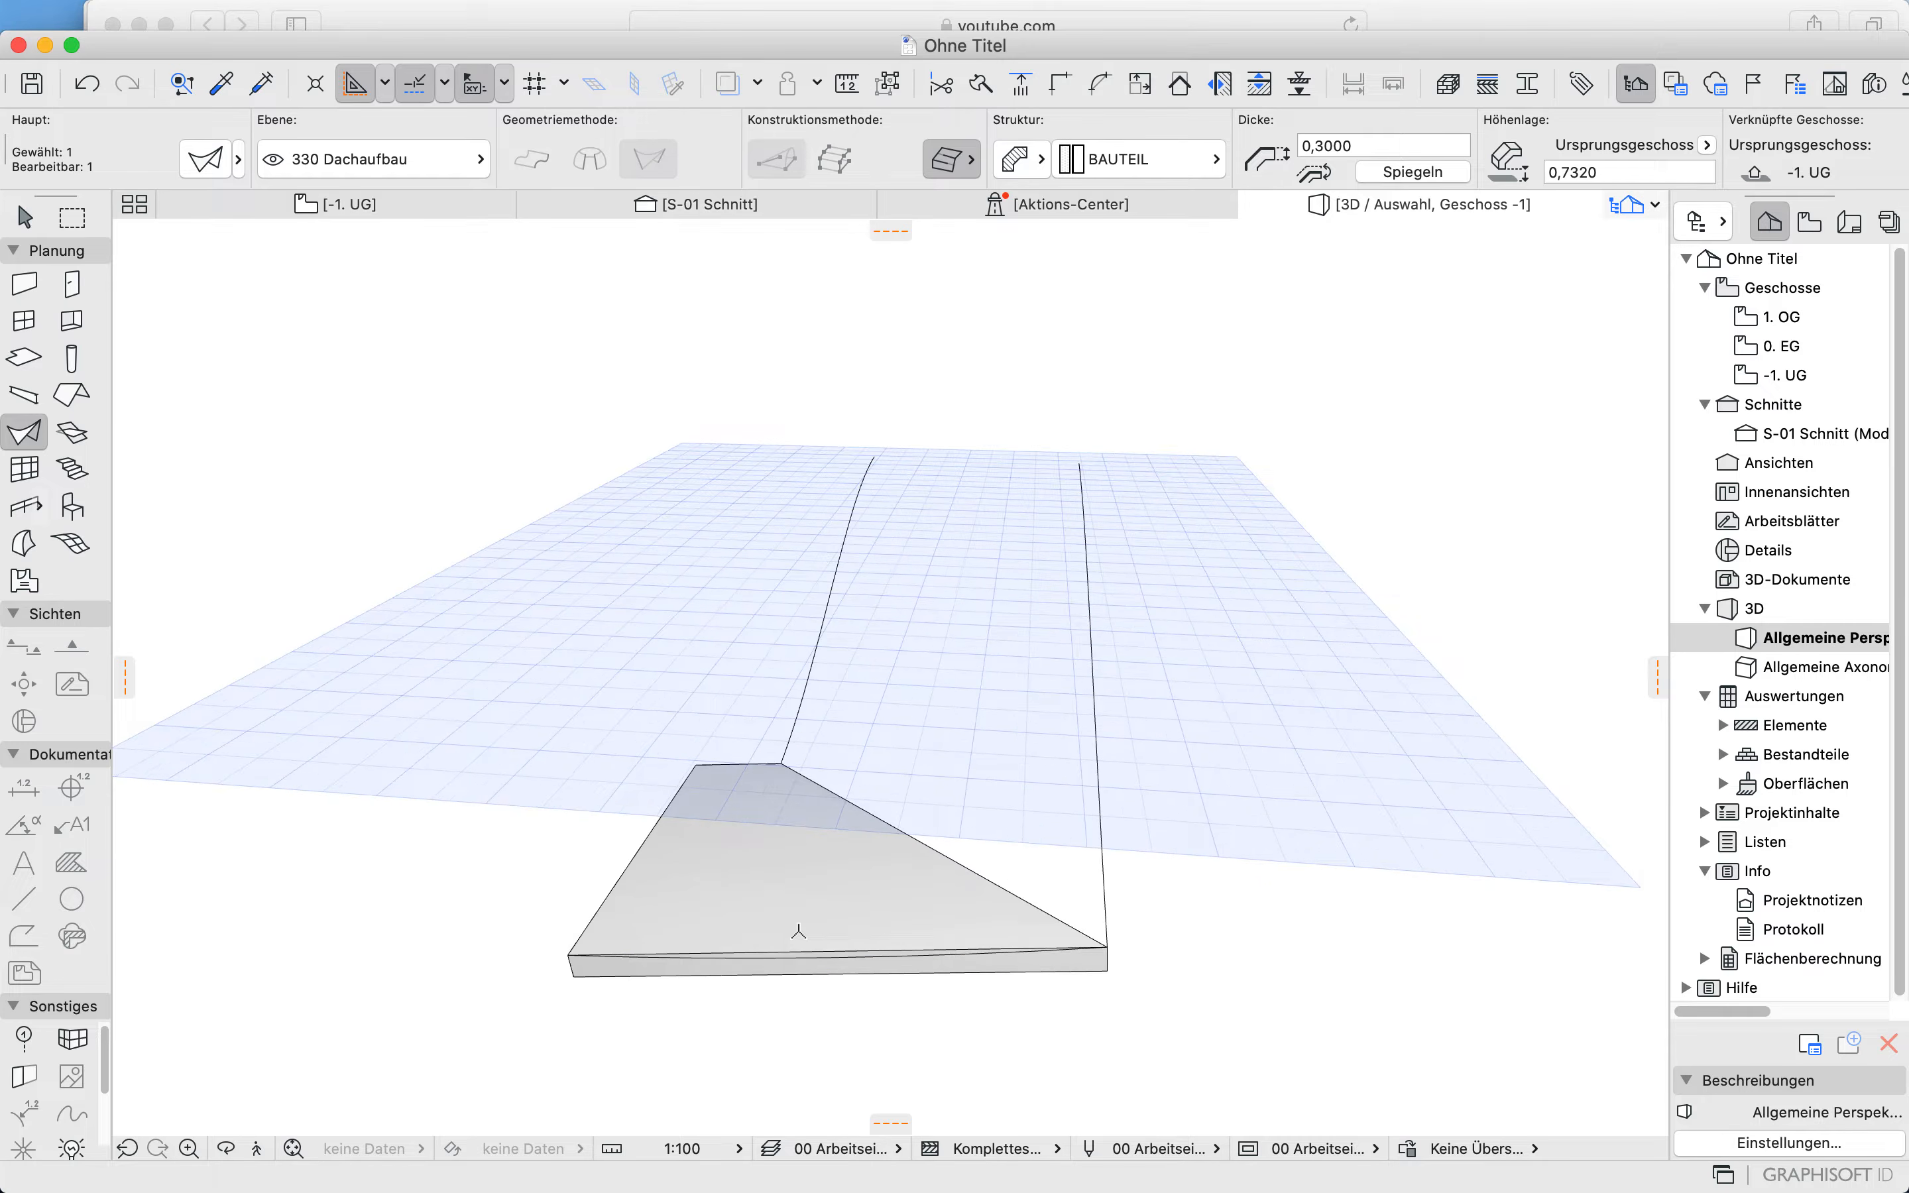
Step: Curve the short-leg shell's outer profile edge to a radius of about 54.6, following the outer morph curve
scroll(798, 931, up, 5)
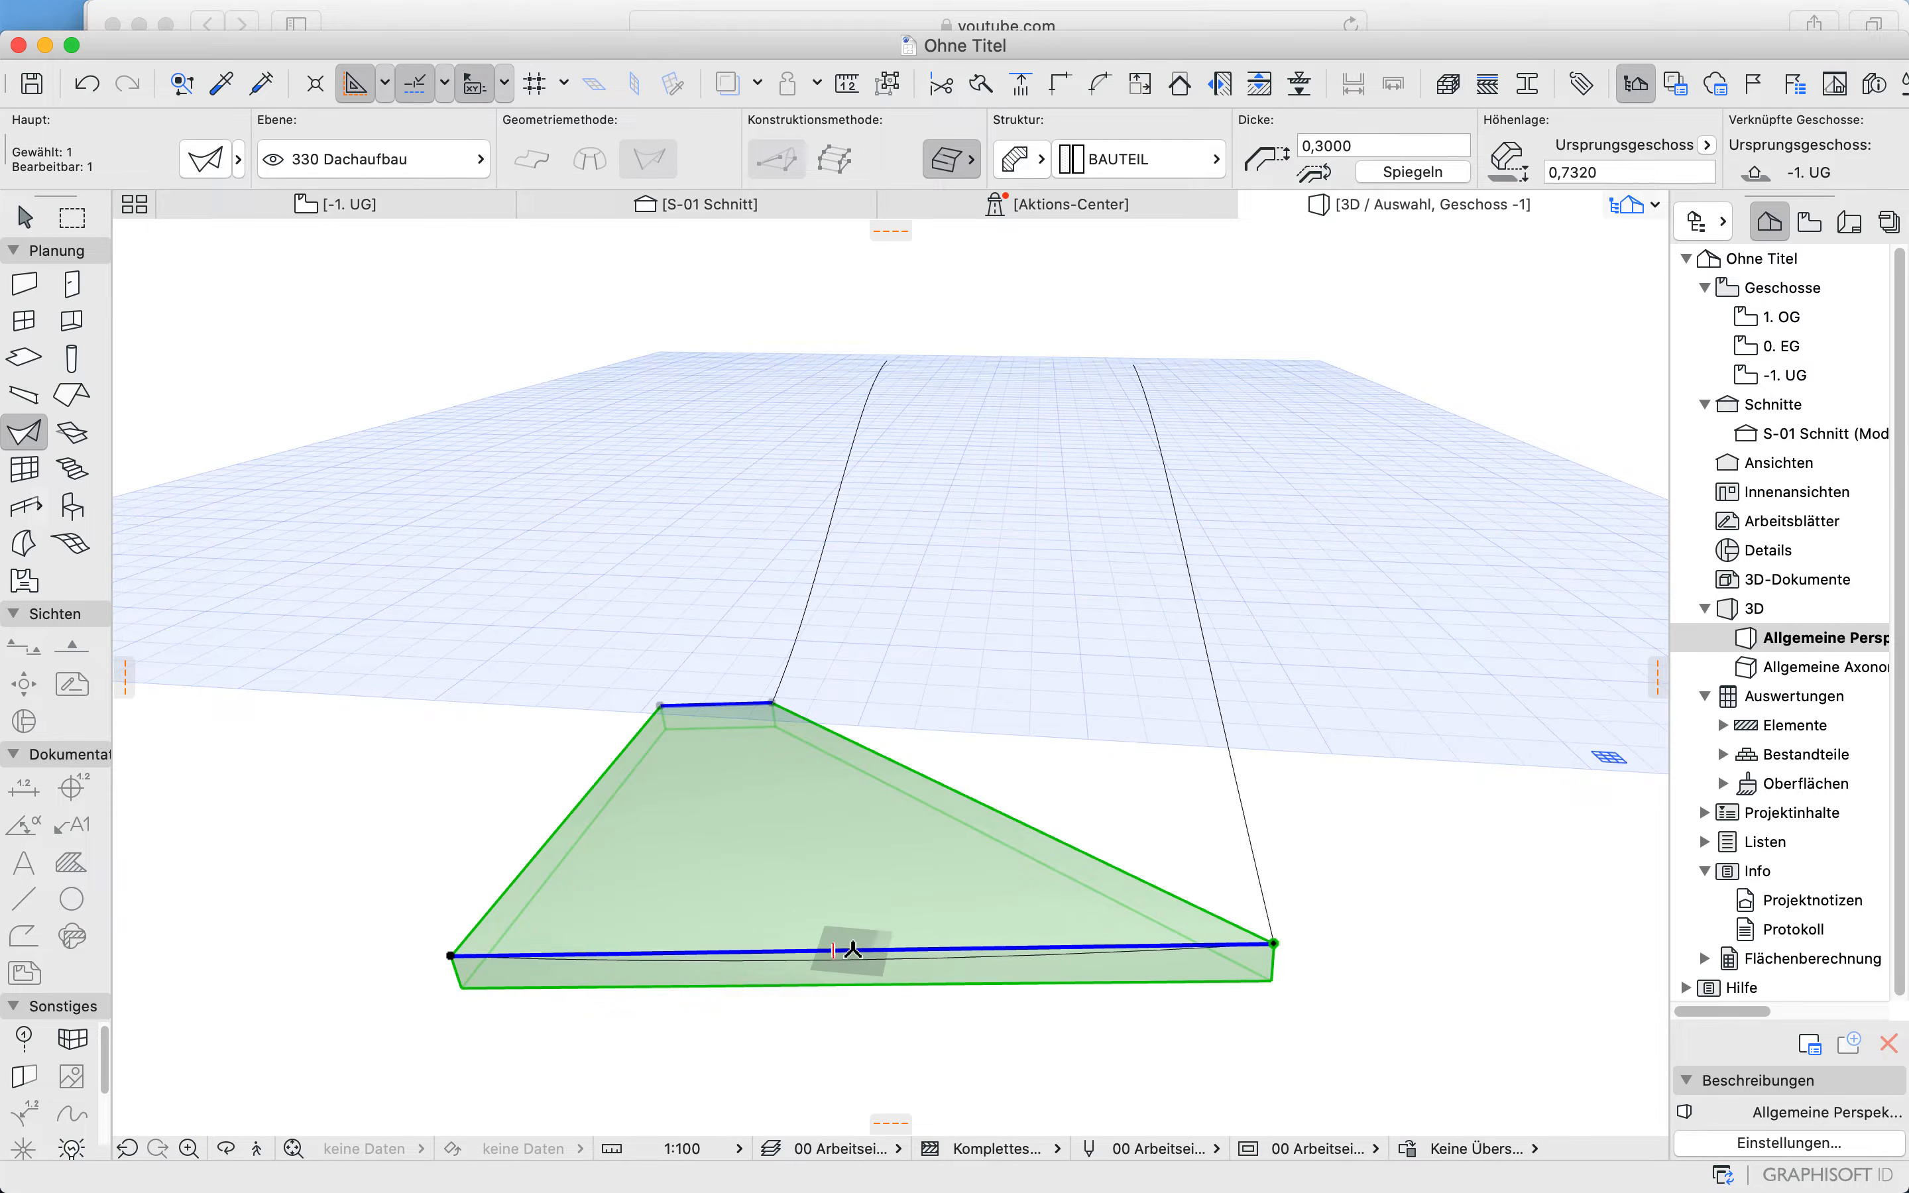
click(853, 949)
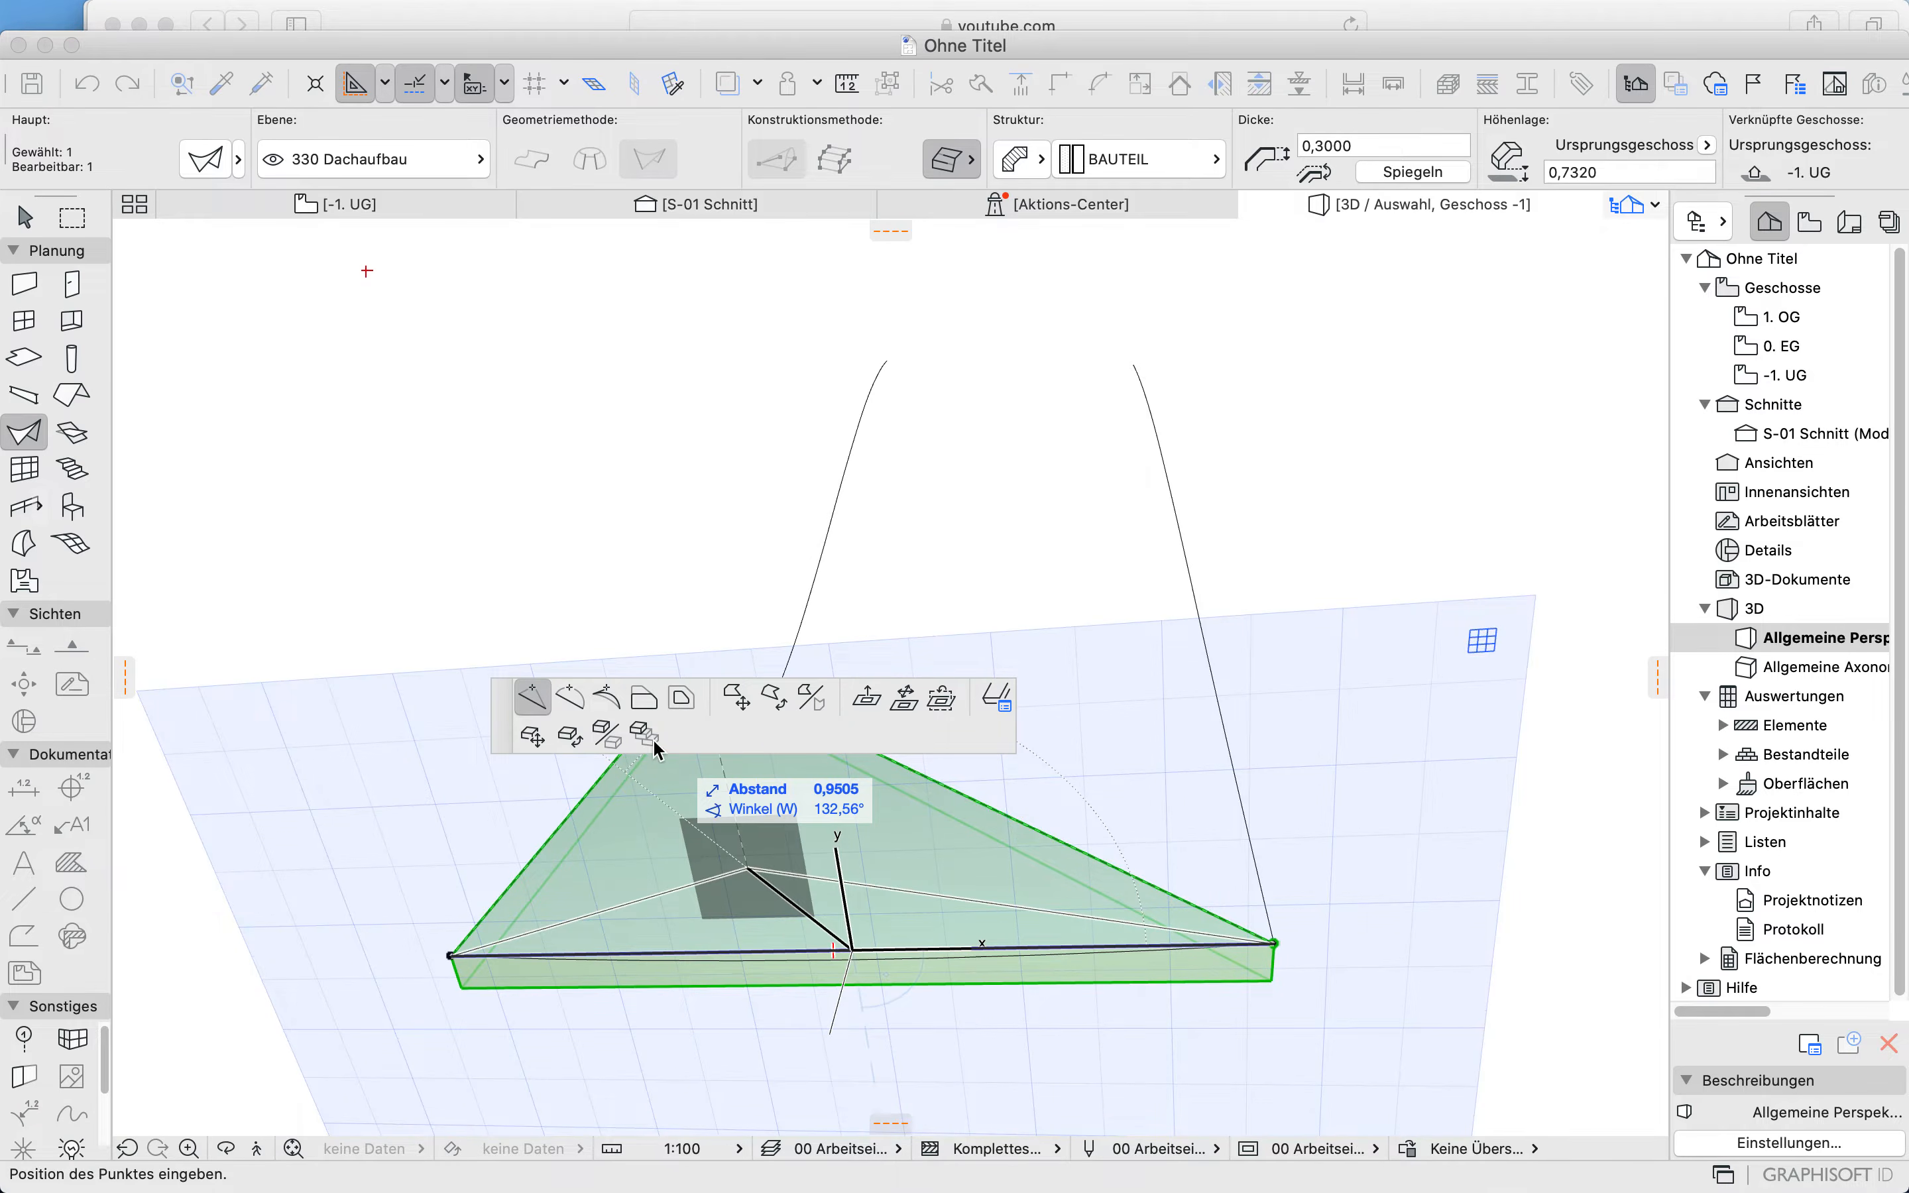
click(570, 697)
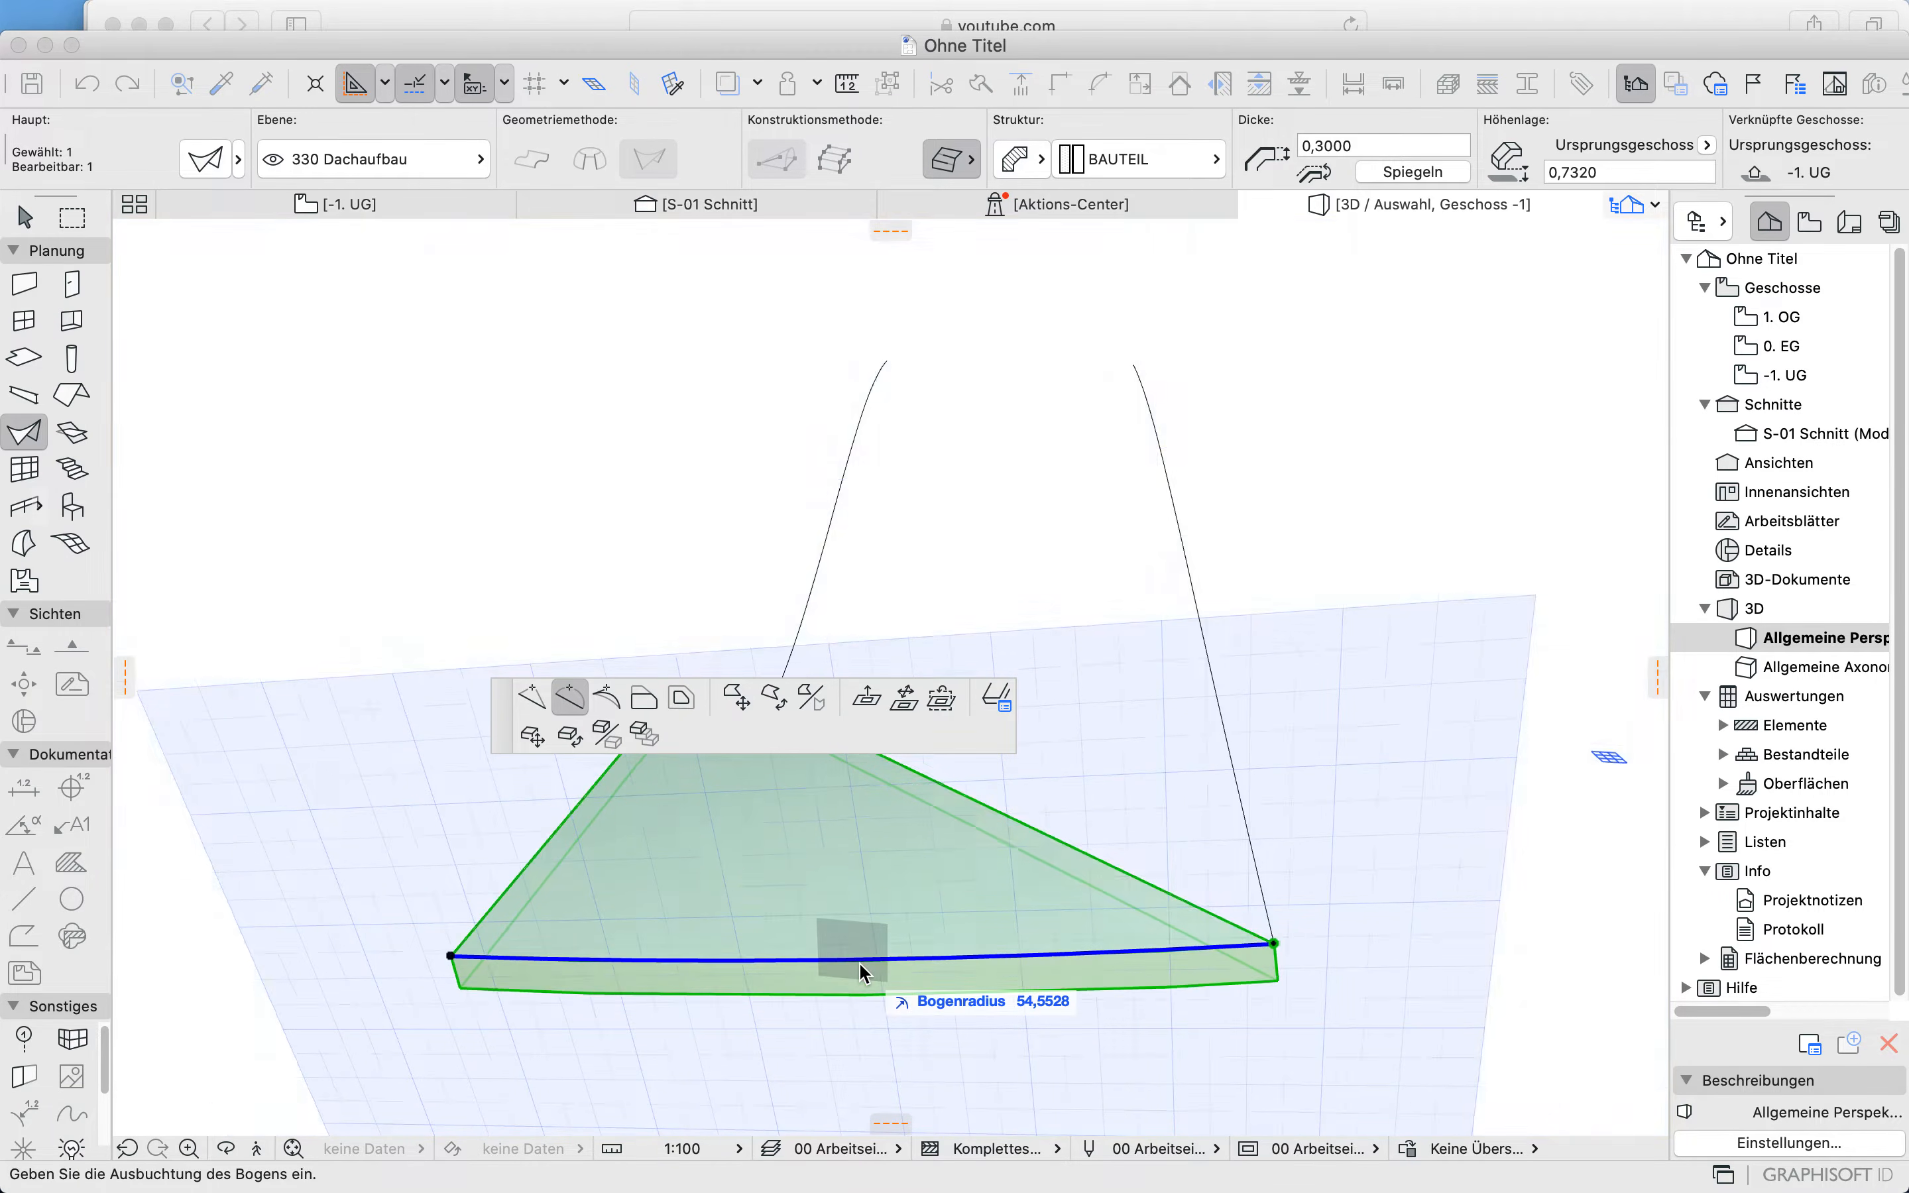
click(876, 958)
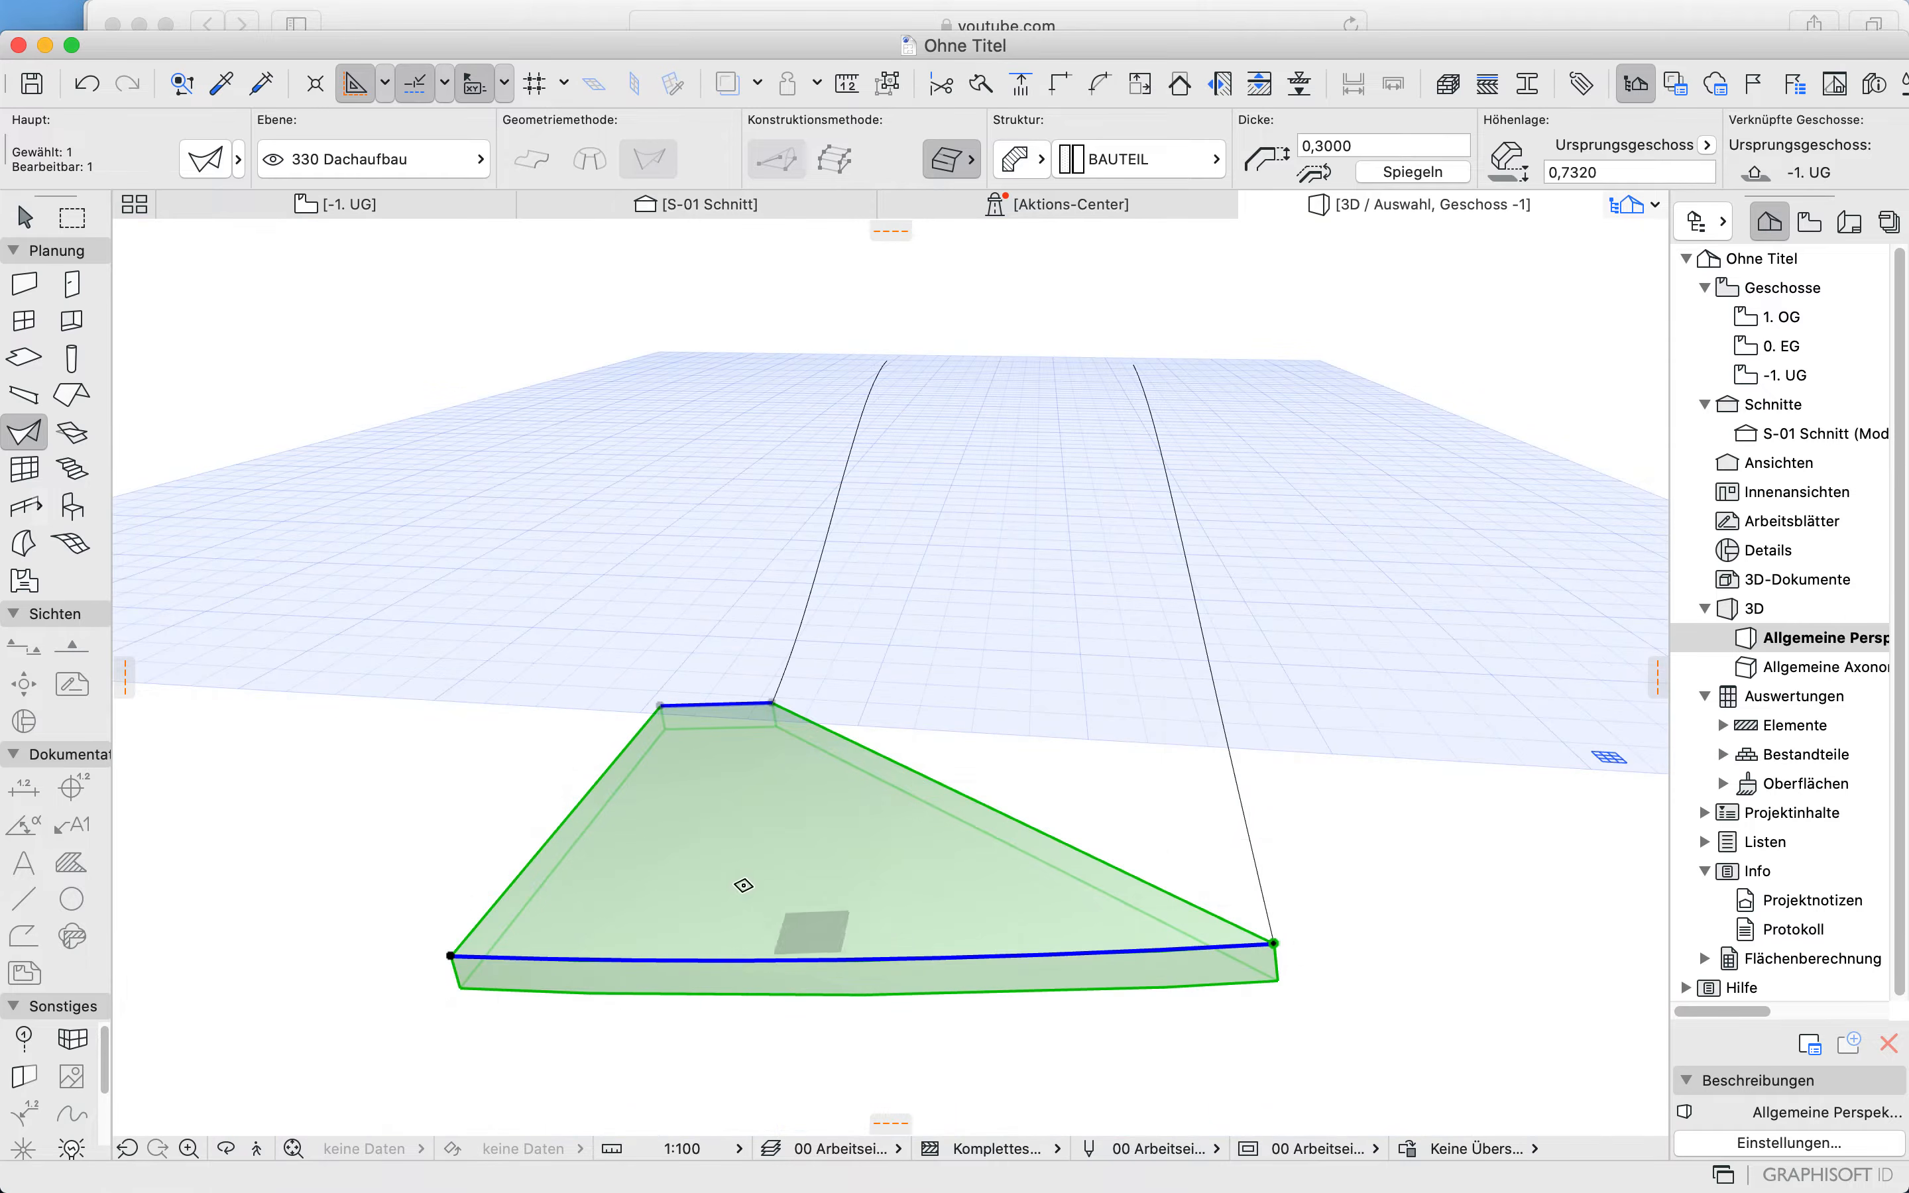
Step: Curve the short-leg shell's inner profile edge to a radius of about 9.9, following the inner morph curve
scroll(680, 688, up, 5)
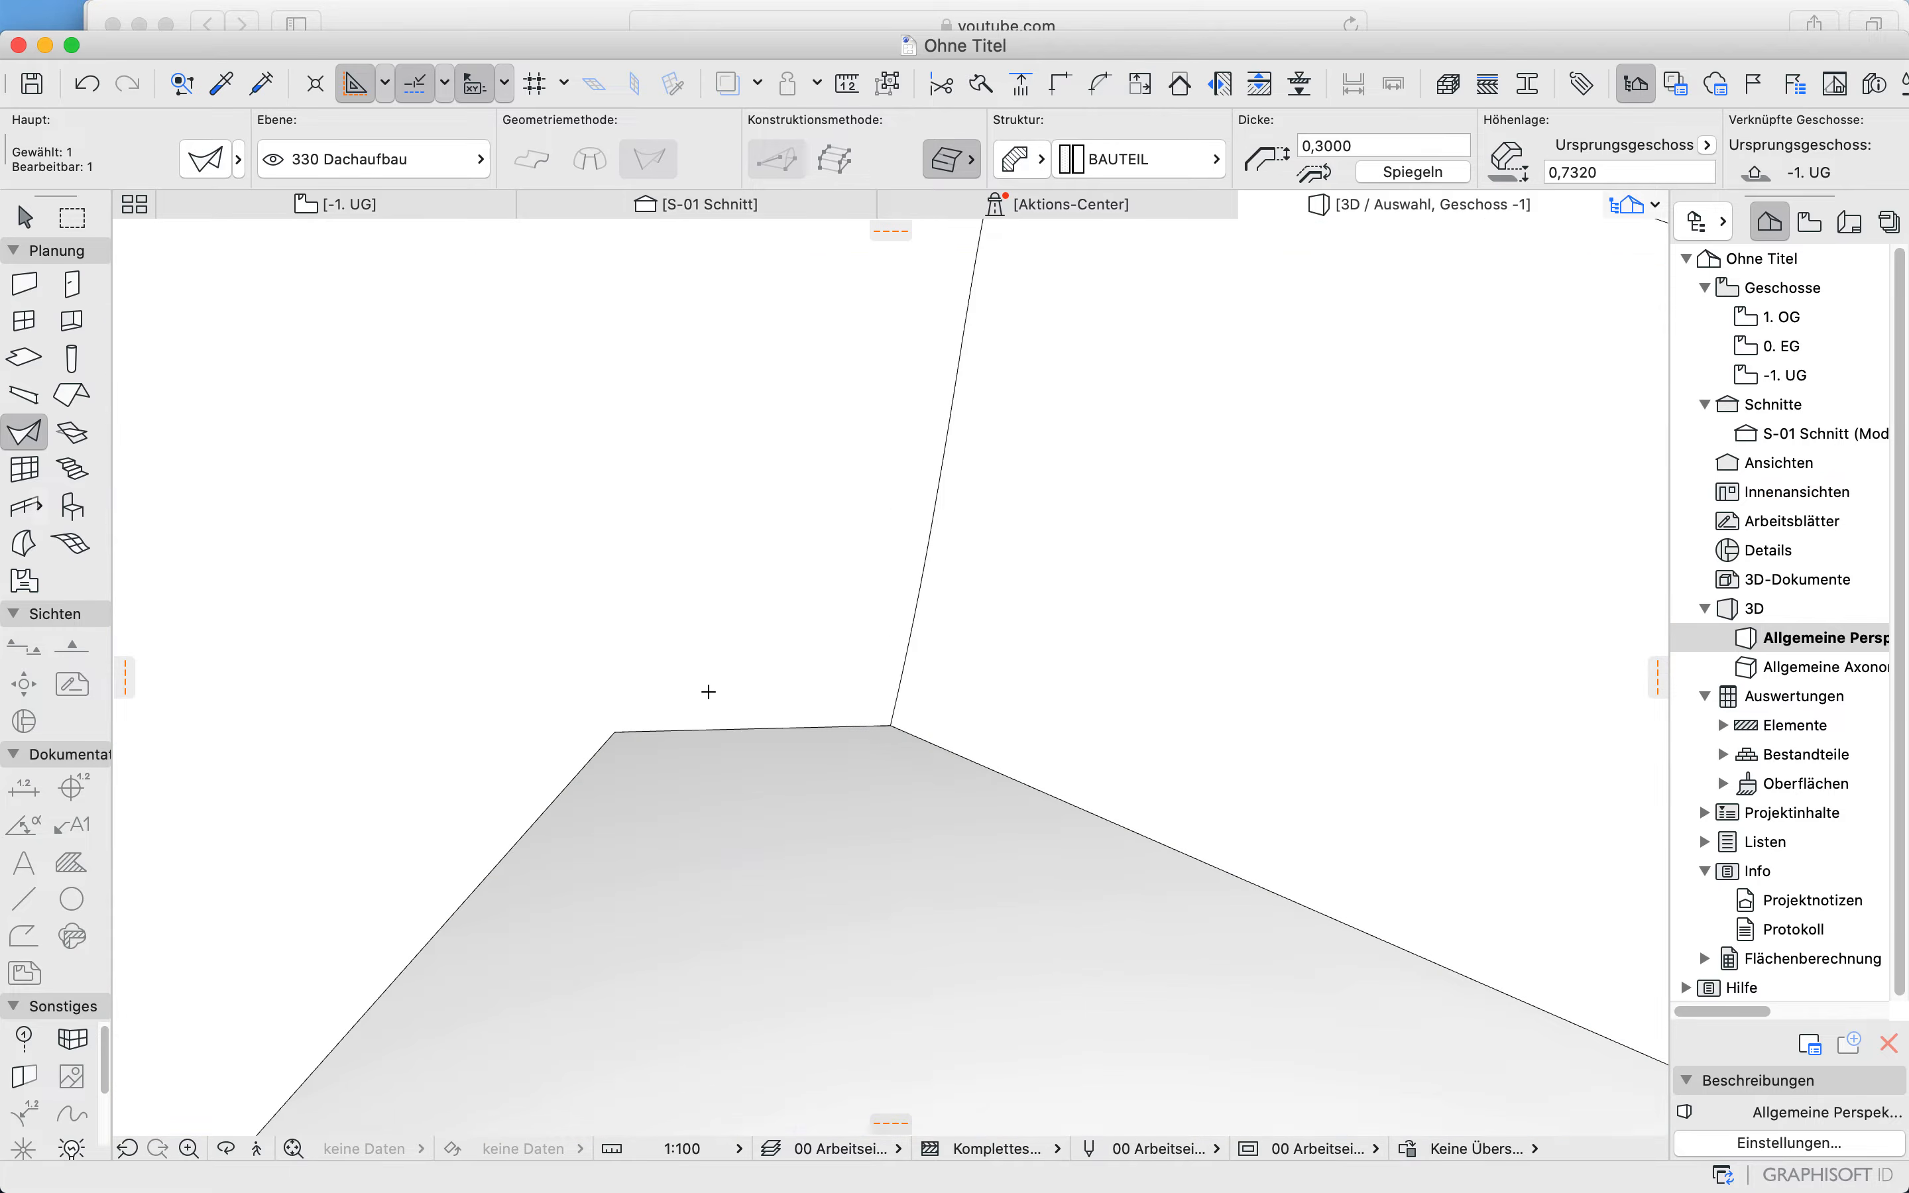
shift+middle_drag(1010, 810, 1102, 788)
scroll(1101, 788, down, 5)
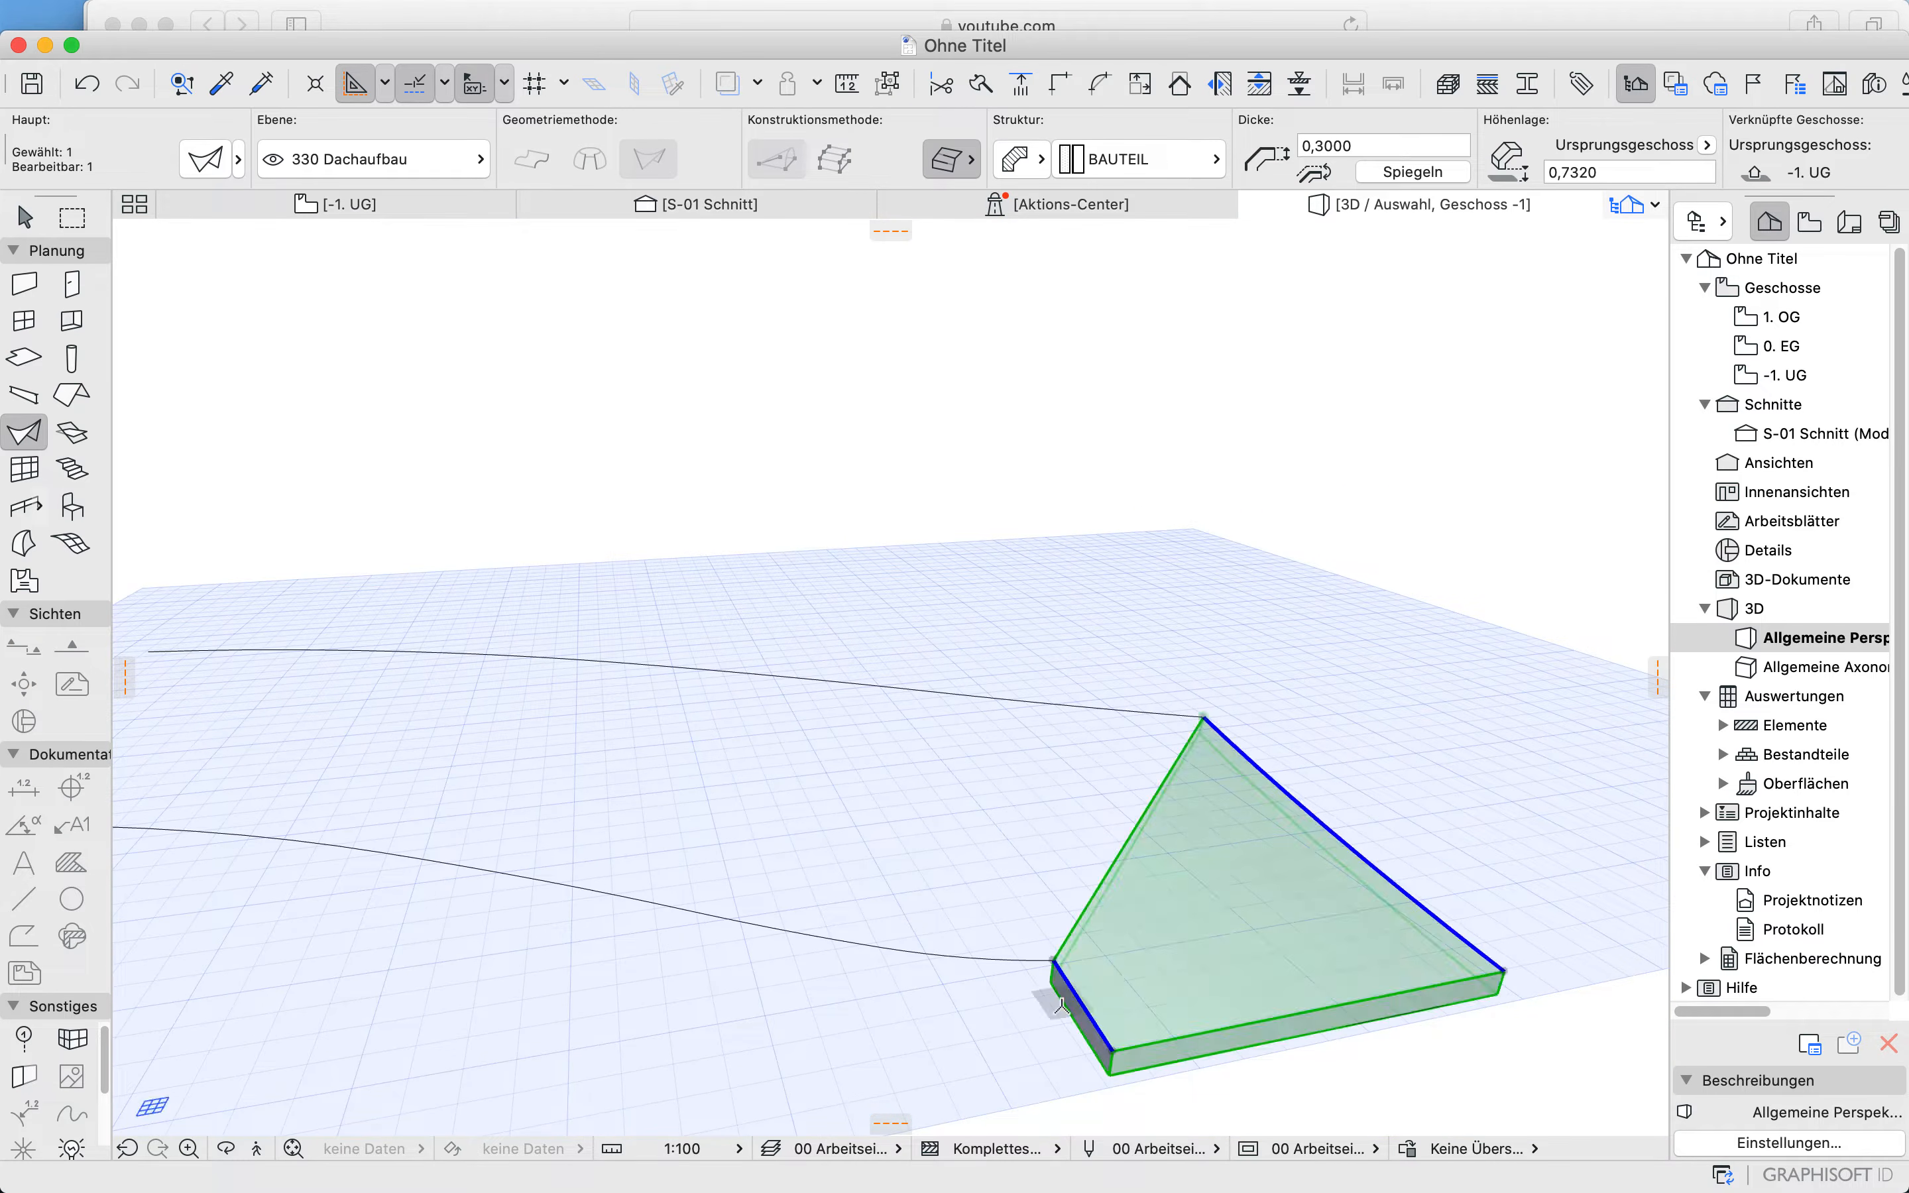
scroll(1057, 985, up, 5)
scroll(1074, 1003, up, 2)
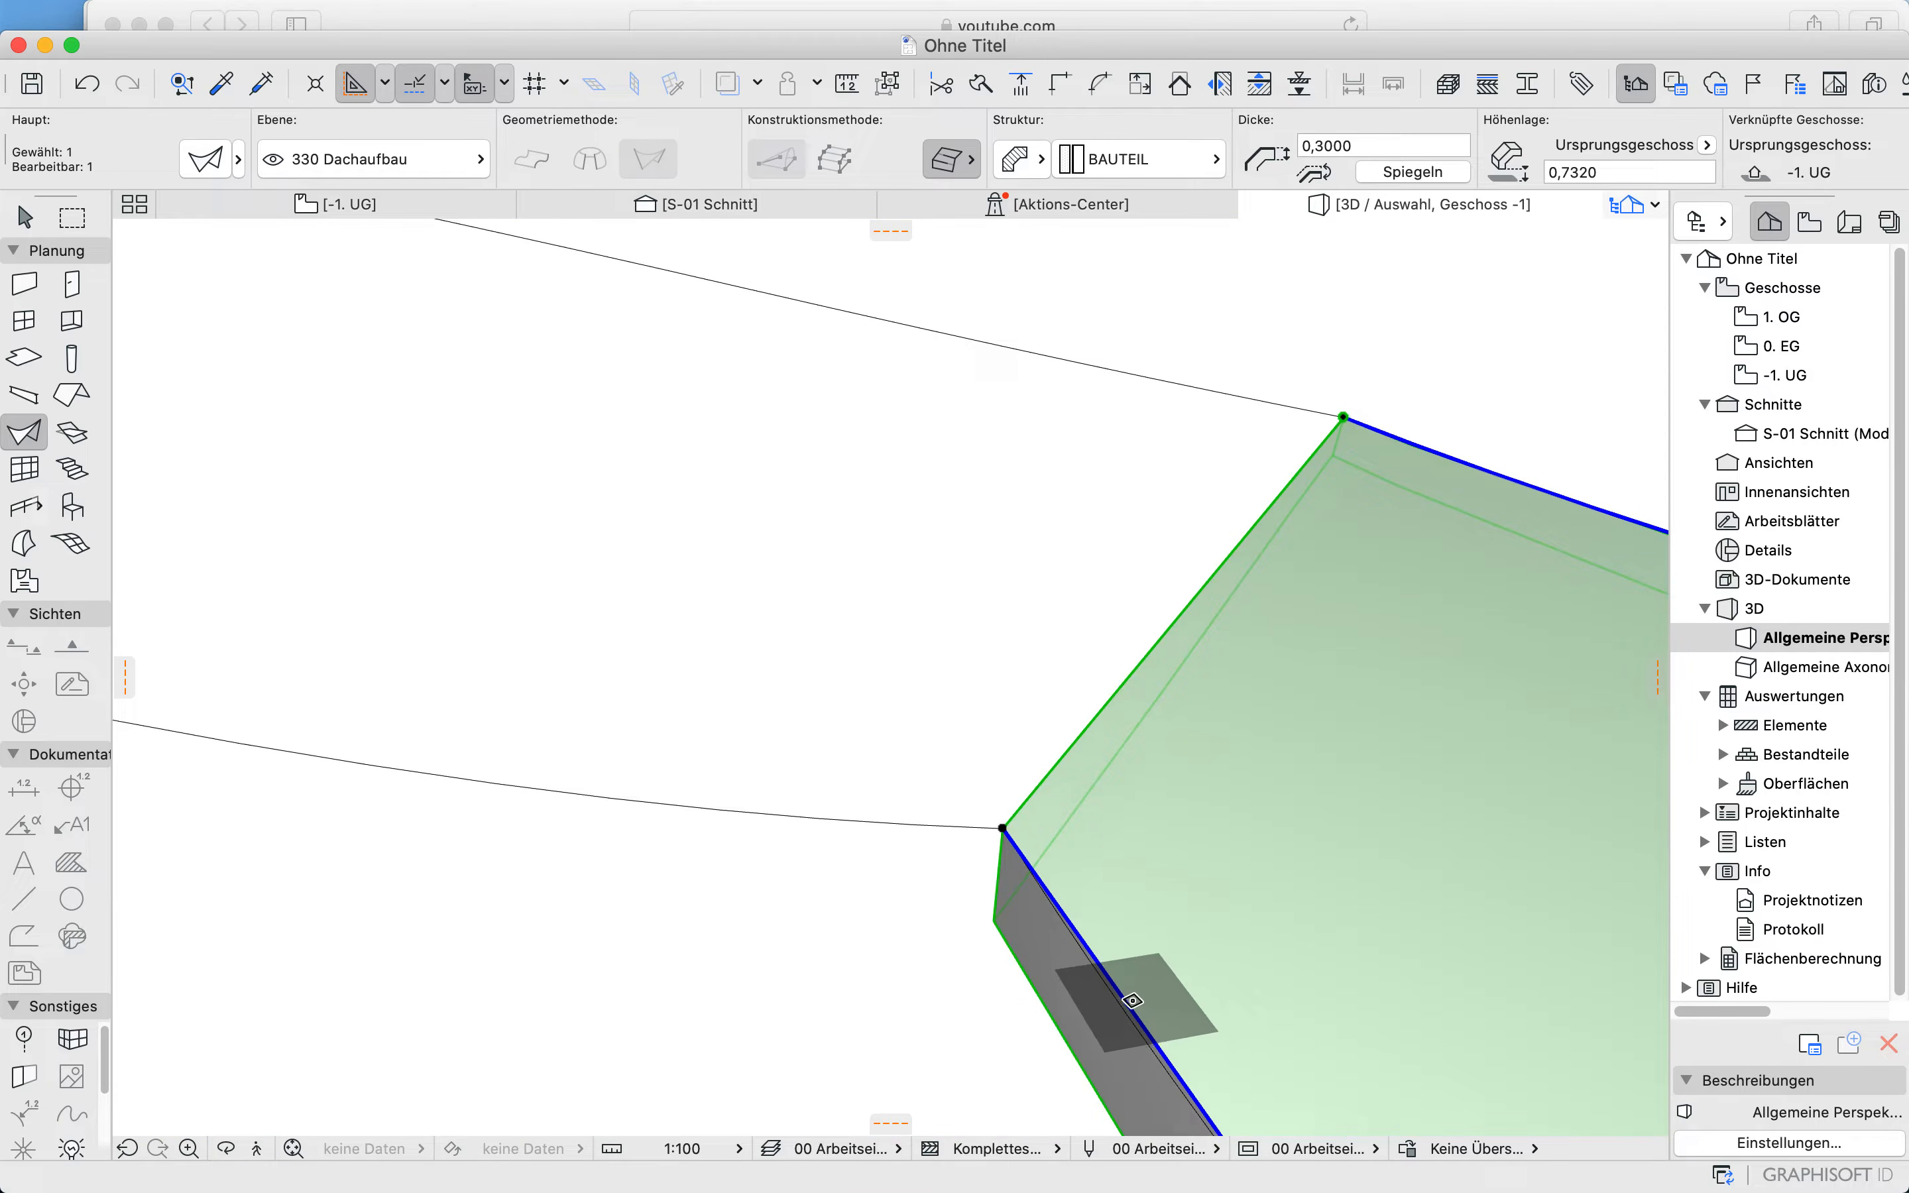
click(1131, 1010)
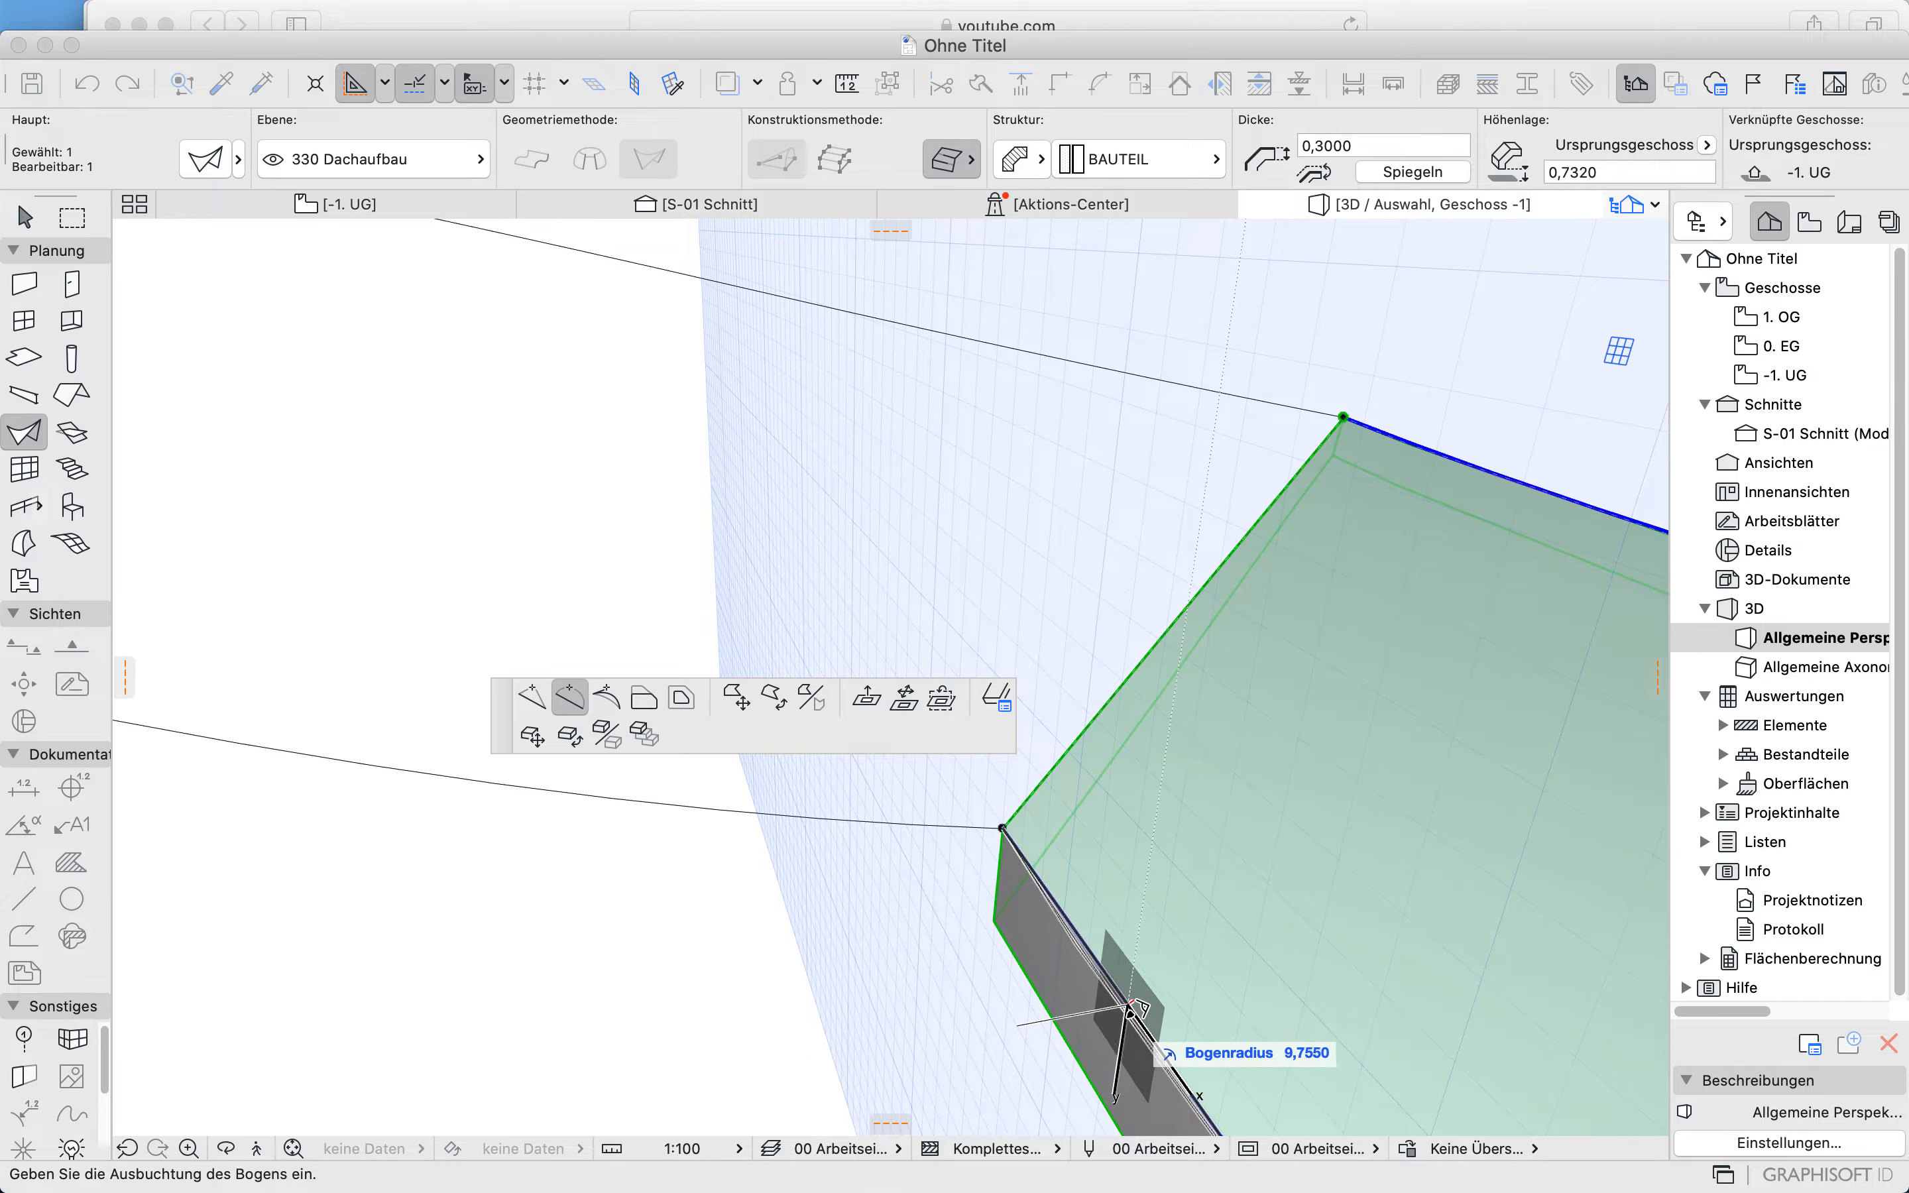
shift+middle_drag(1242, 978, 1432, 908)
middle_drag(869, 941, 46, 616)
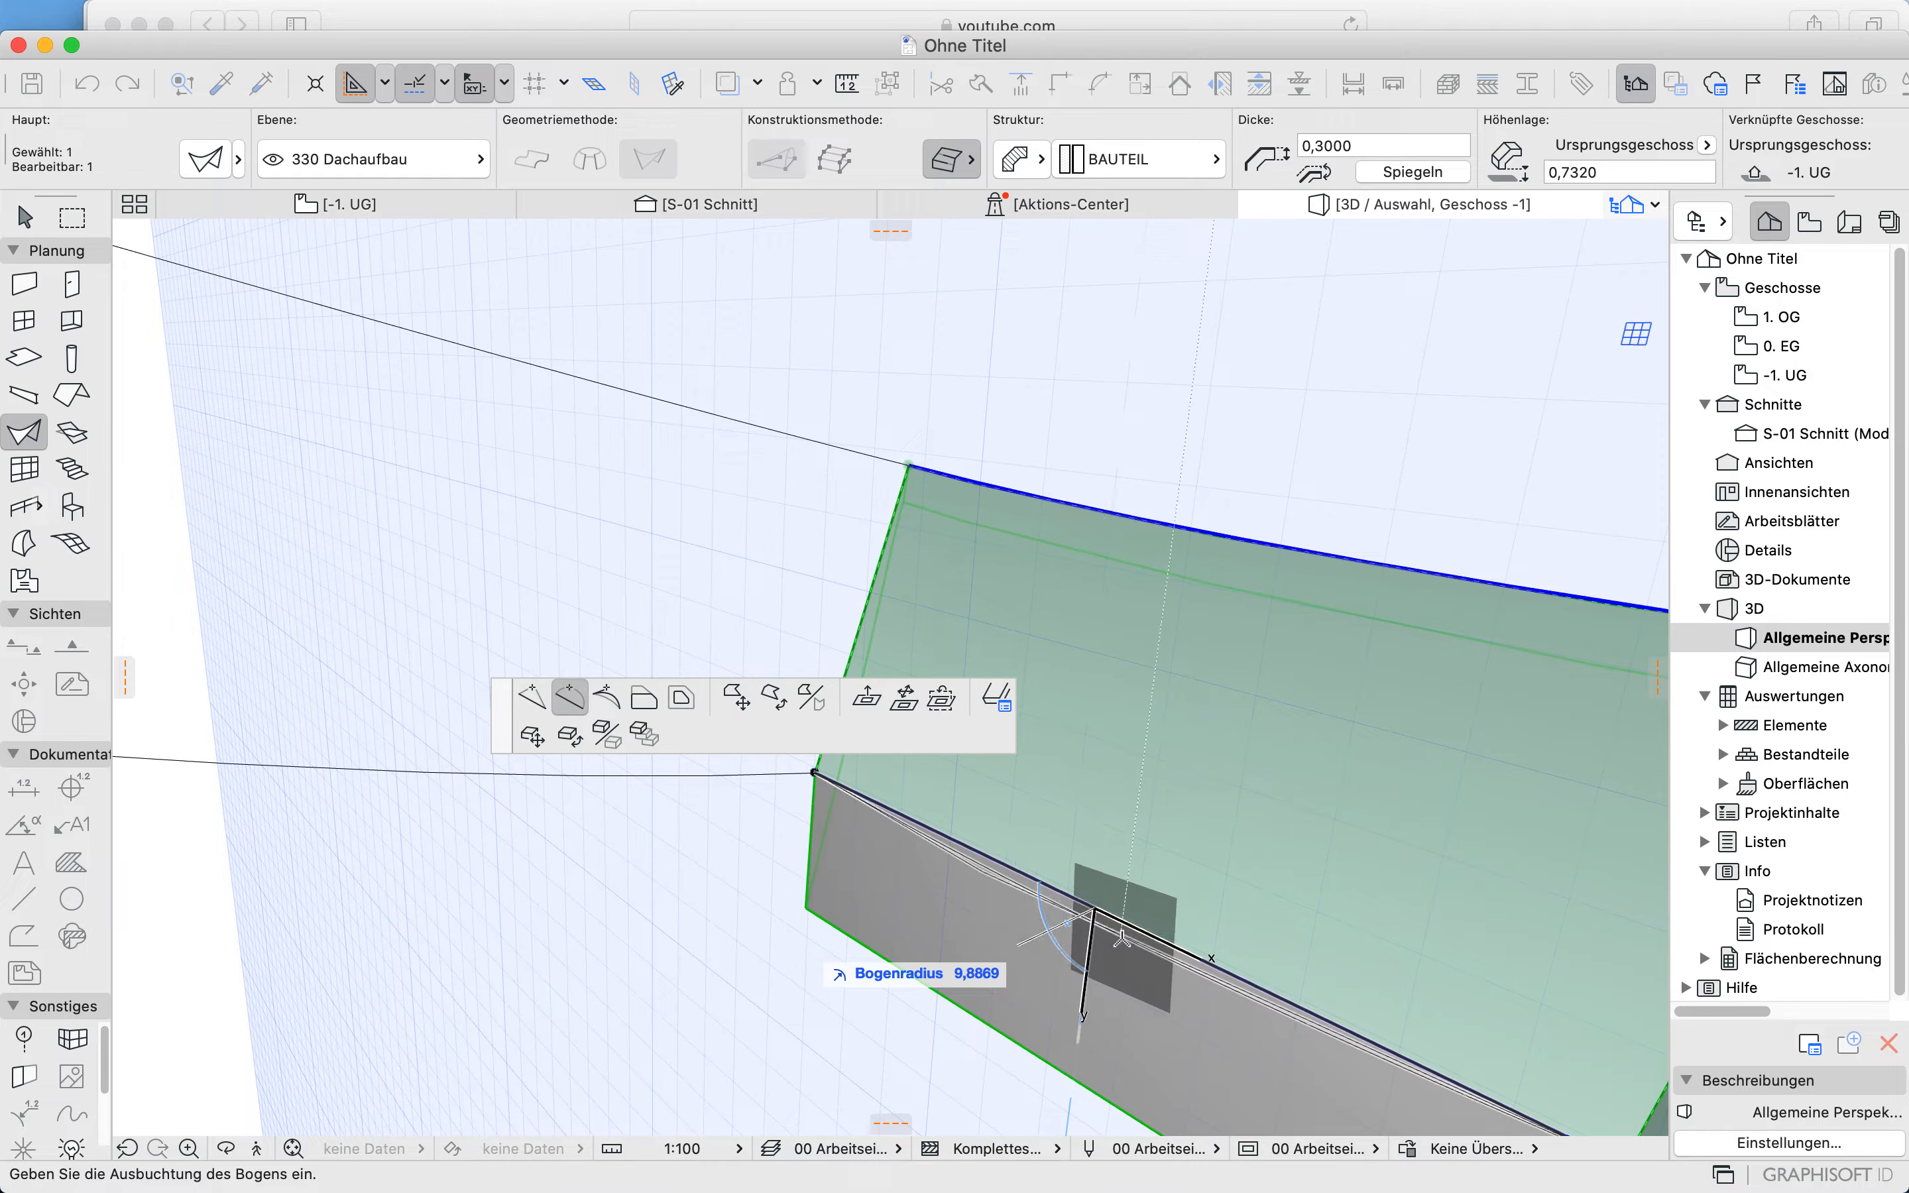
click(1122, 940)
Step: Create a second ruled Shell between the long legs of the outer and inner curves, starting at the first shell's corners
scroll(610, 792, down, 5)
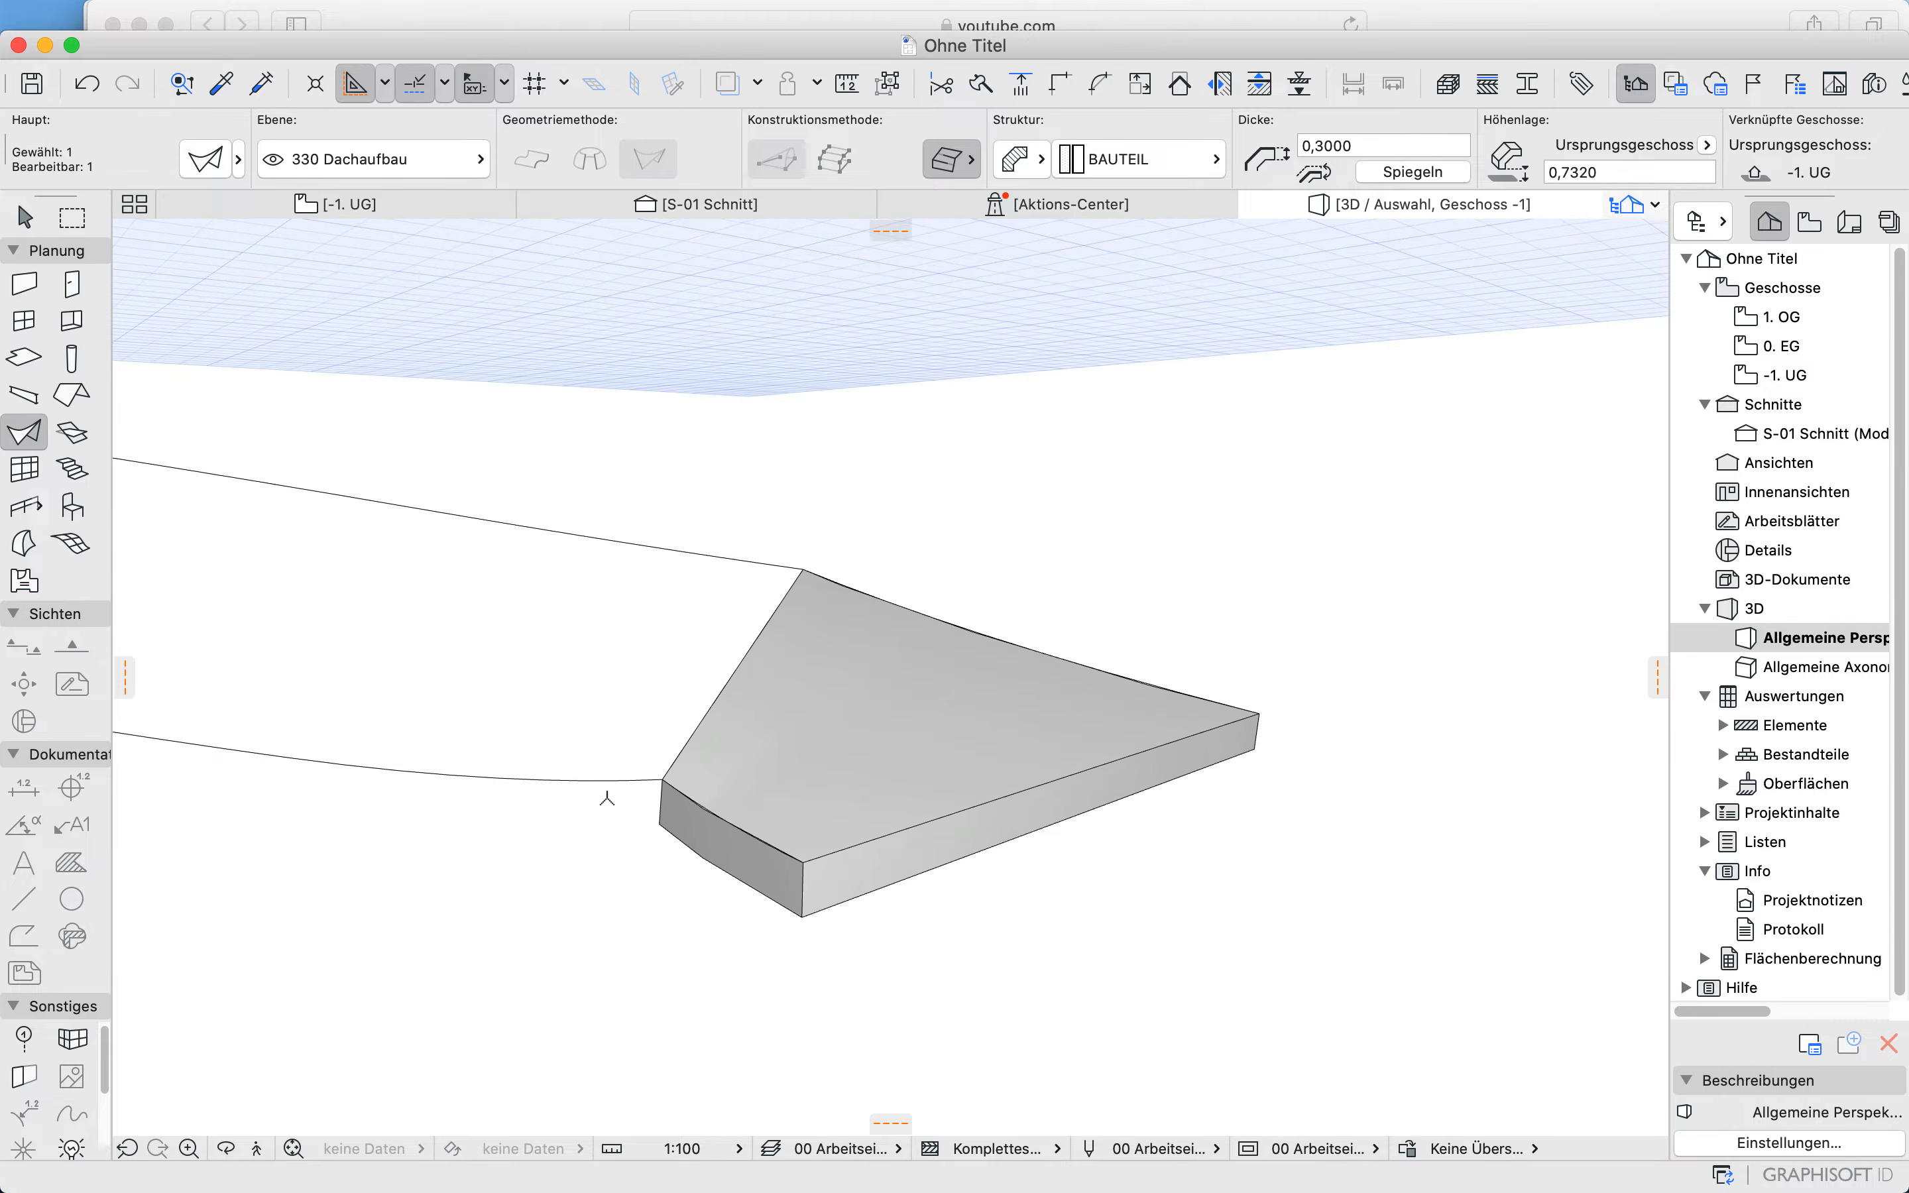
shift+middle_drag(1298, 940, 220, 938)
shift+middle_drag(1246, 937, 599, 957)
shift+middle_drag(1034, 840, 1202, 746)
key(Escape)
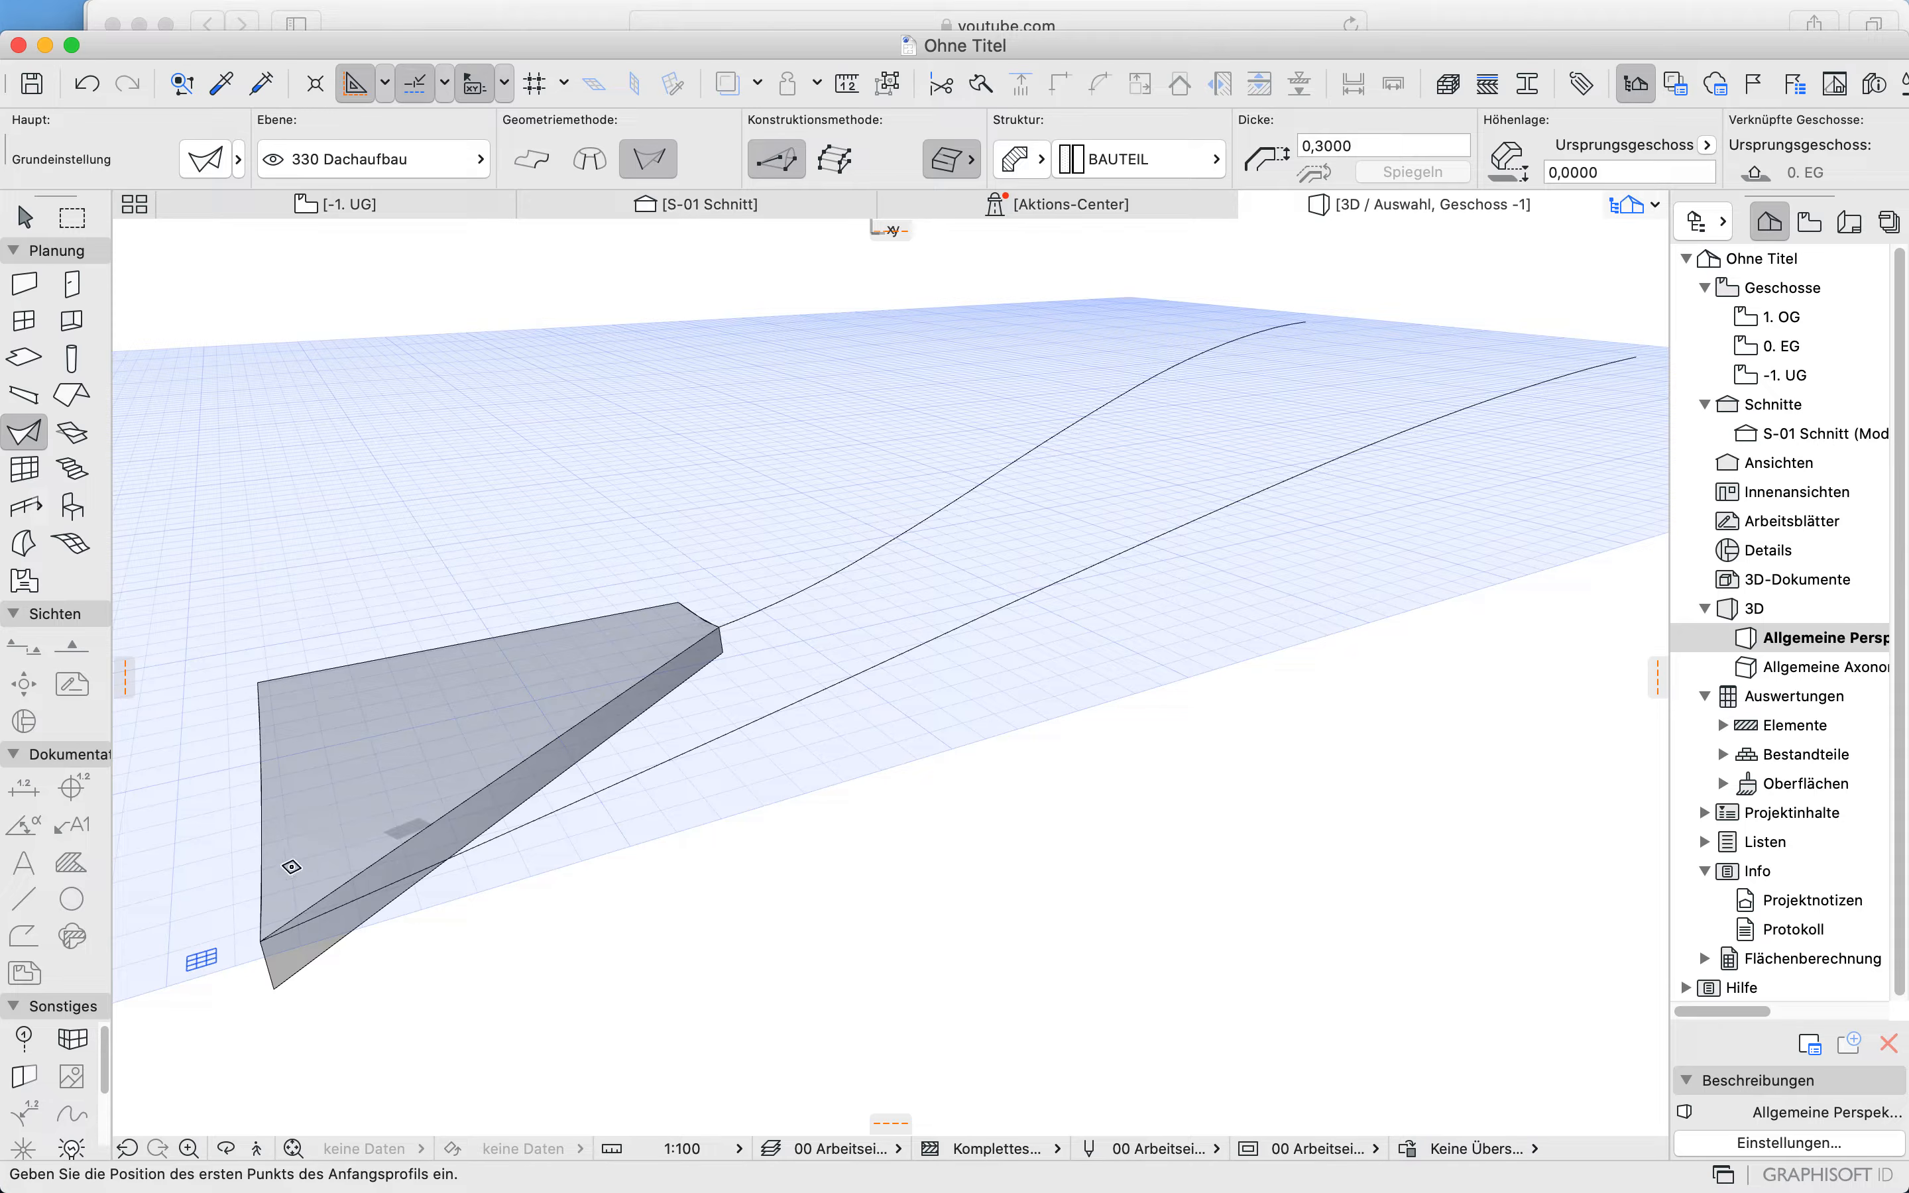
click(261, 939)
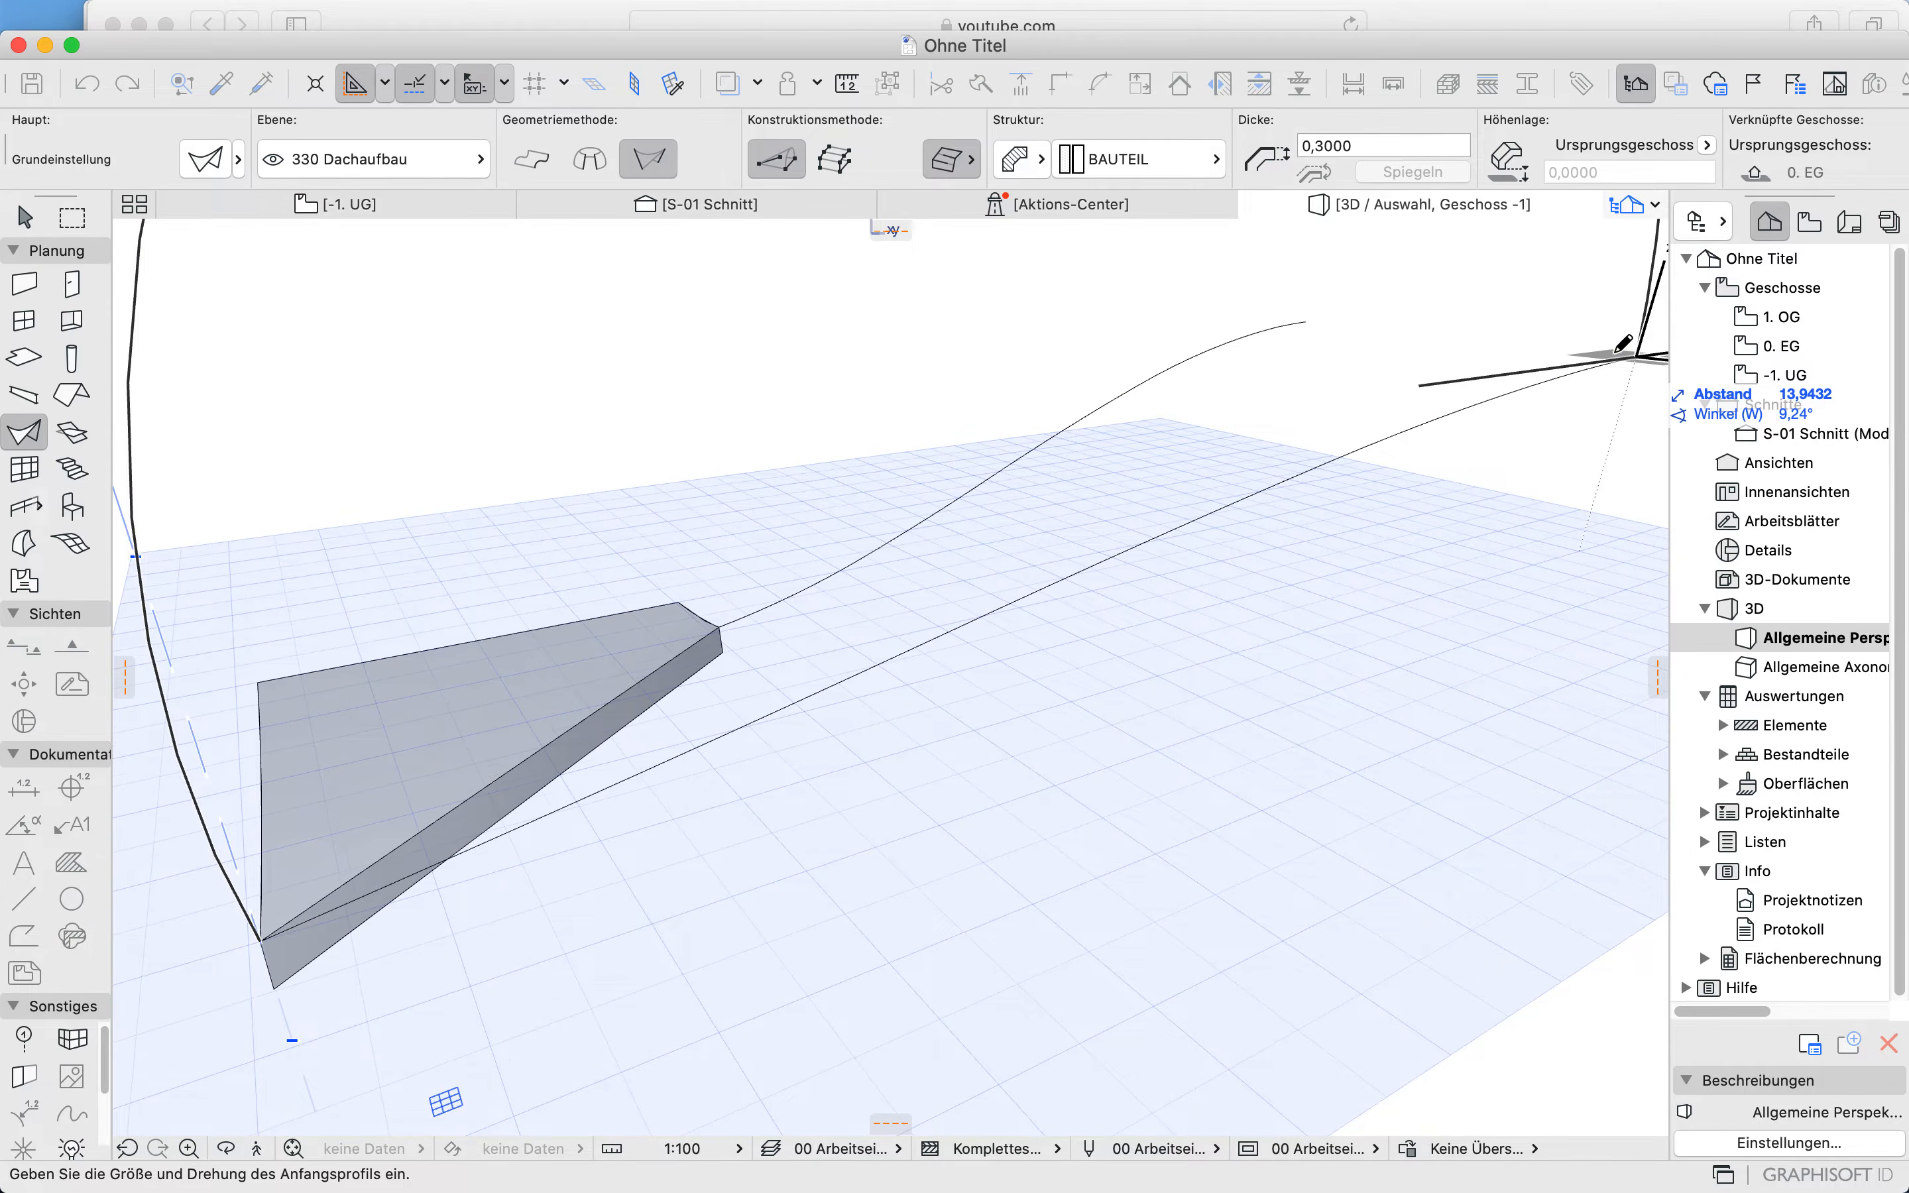
click(1309, 322)
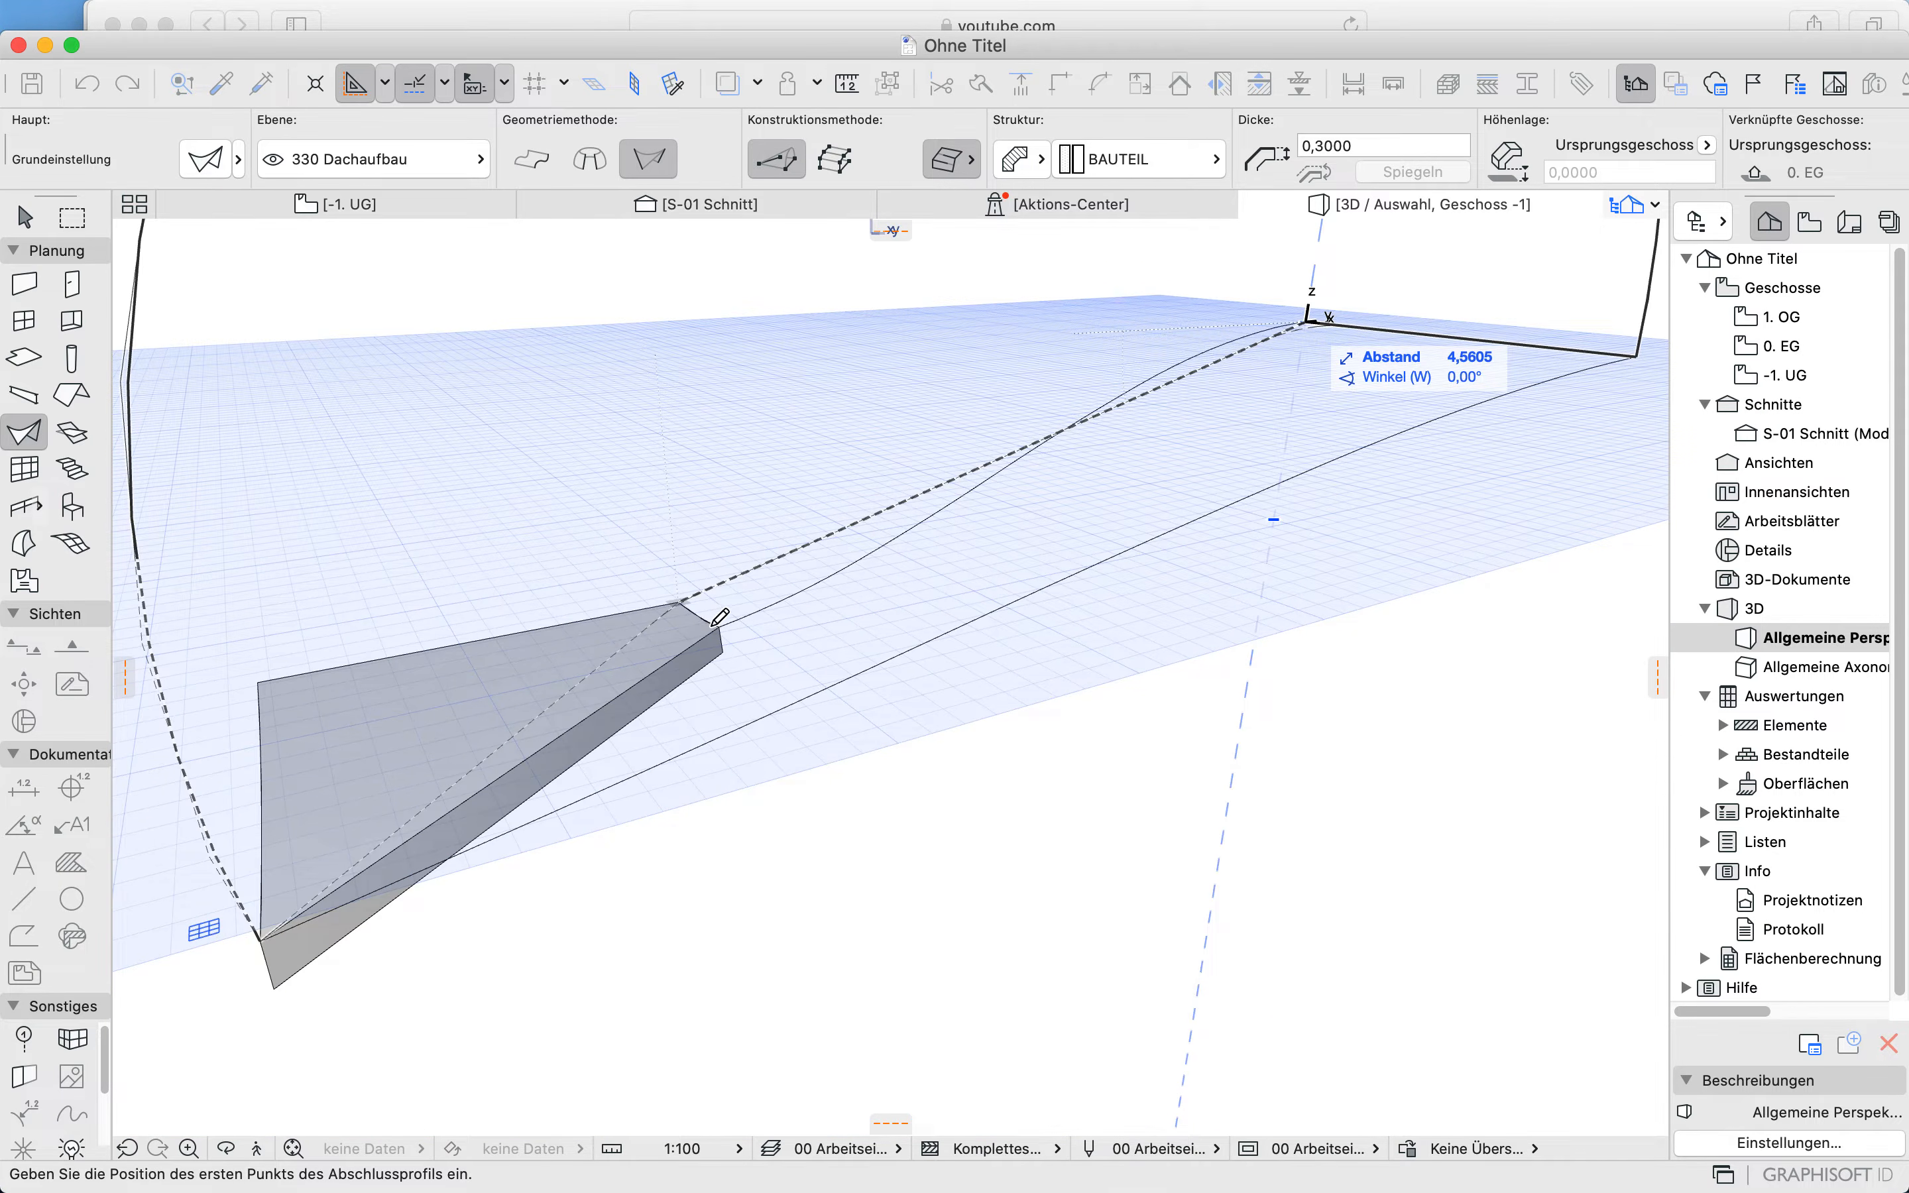
click(720, 626)
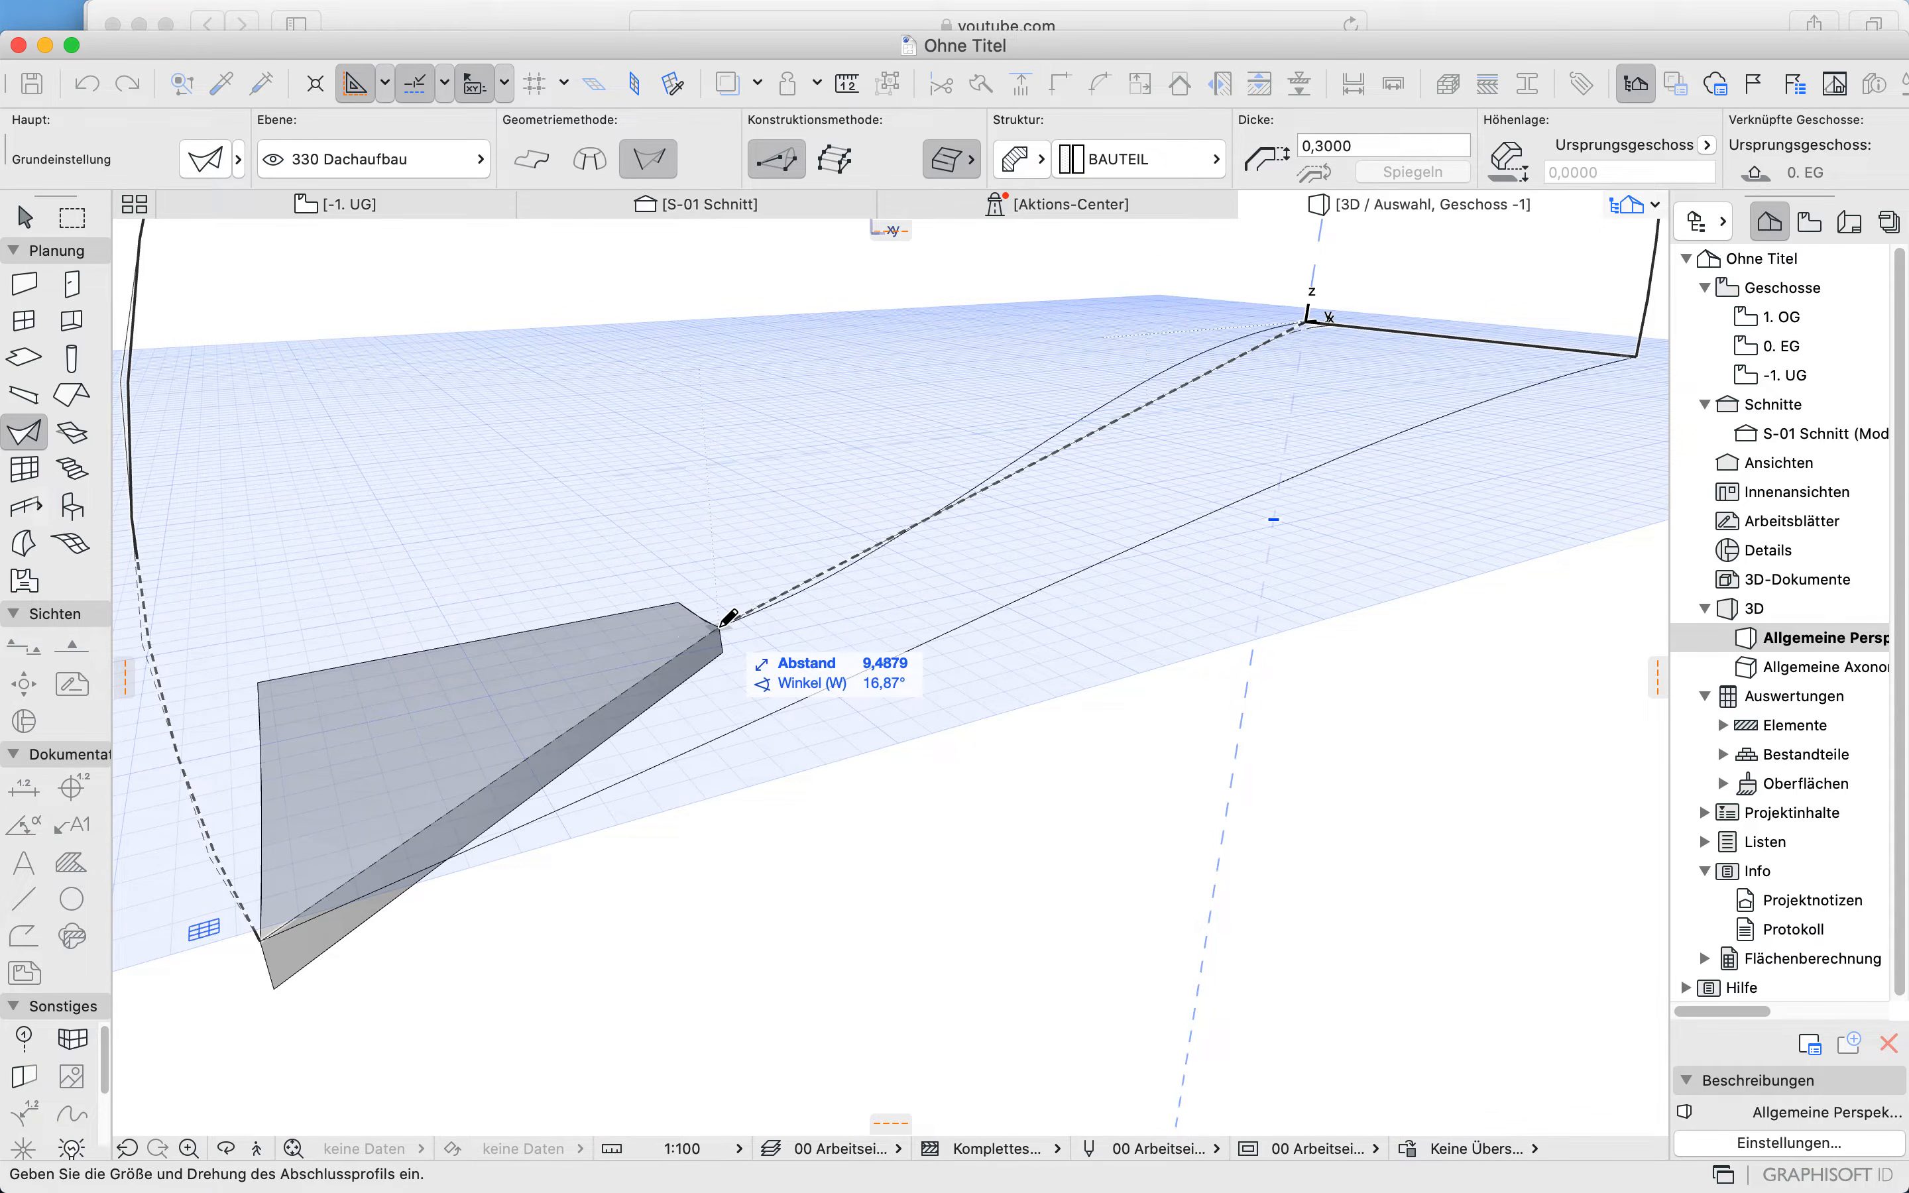
click(724, 622)
scroll(1009, 790, down, 2)
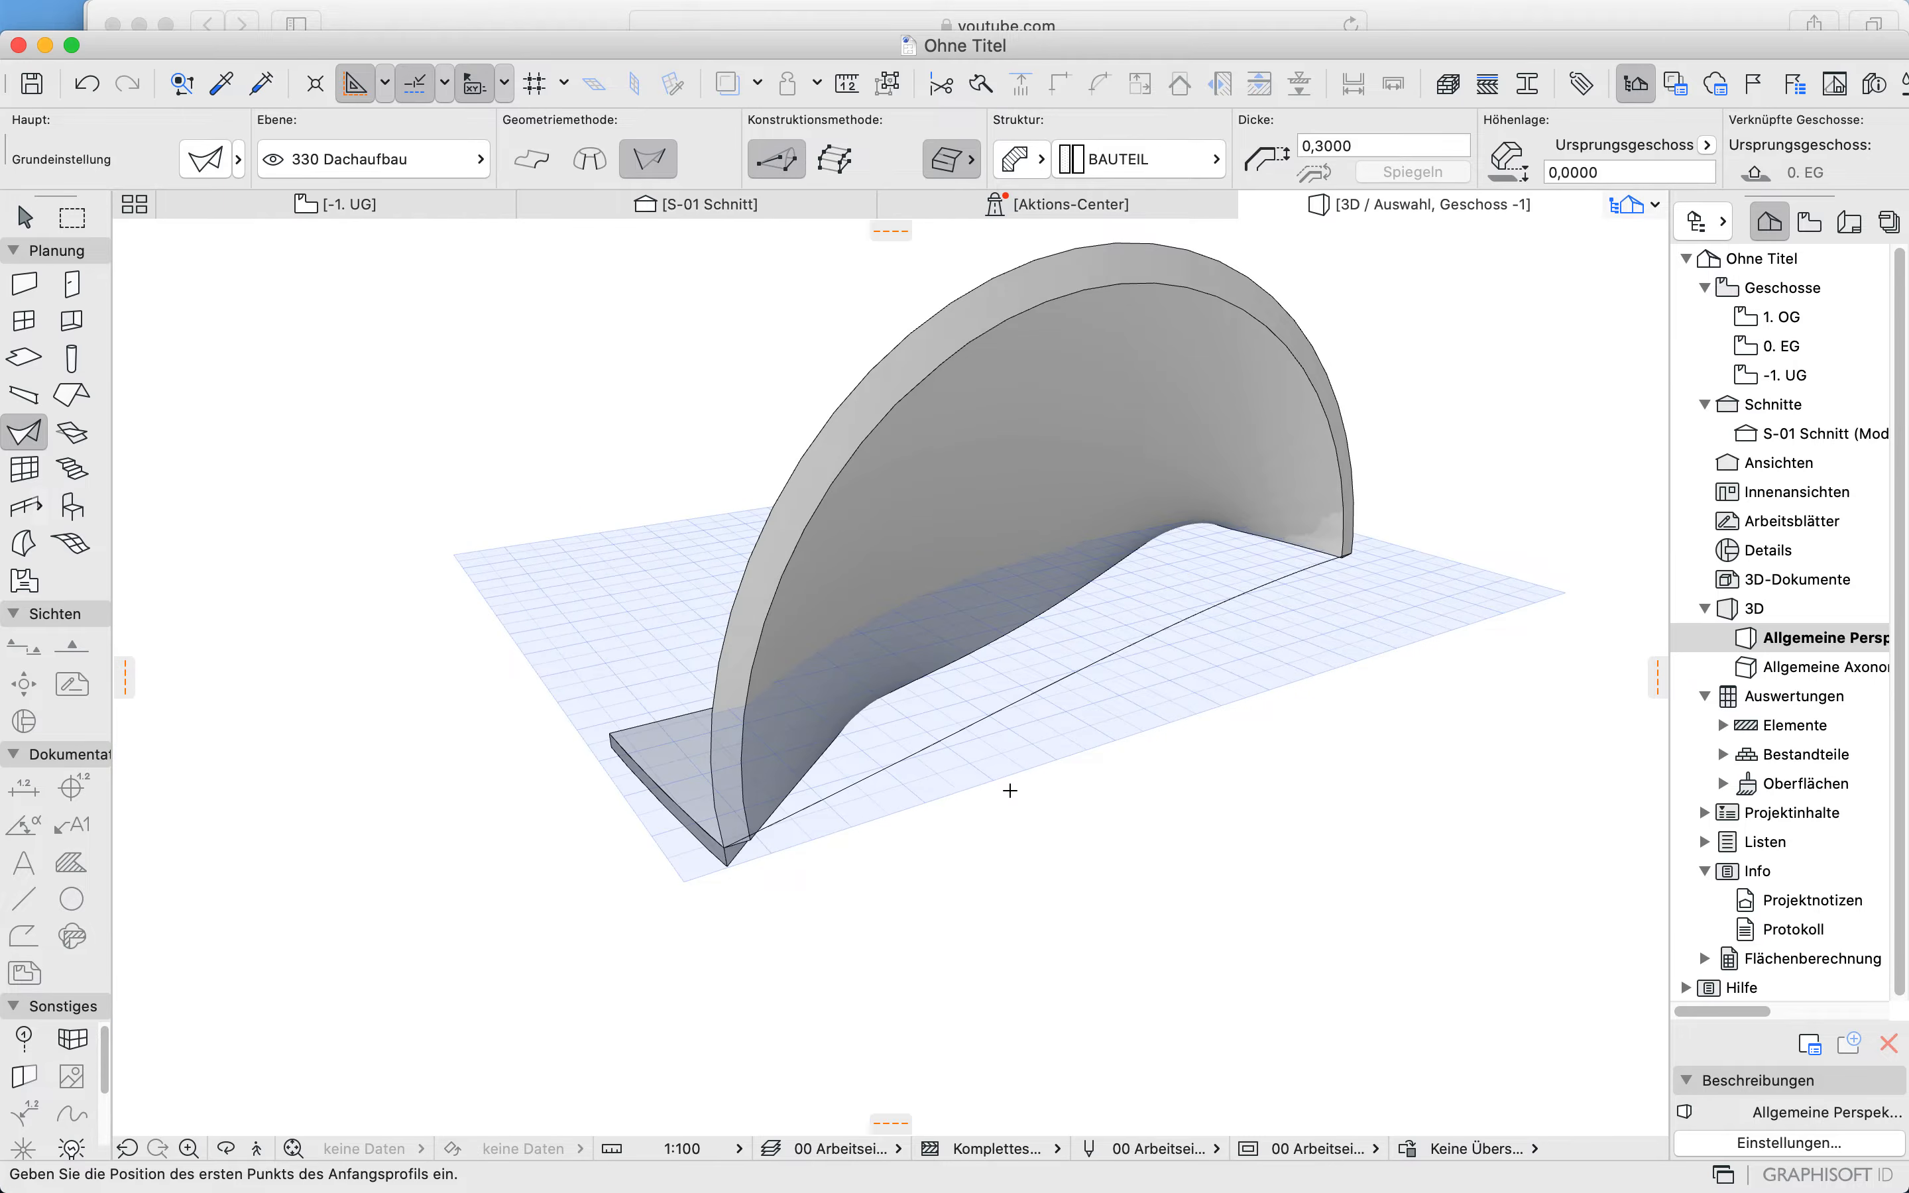
Step: Straighten the arched outer profile of the long-leg shell into a flat edge along the outer curve
shift+click(905, 348)
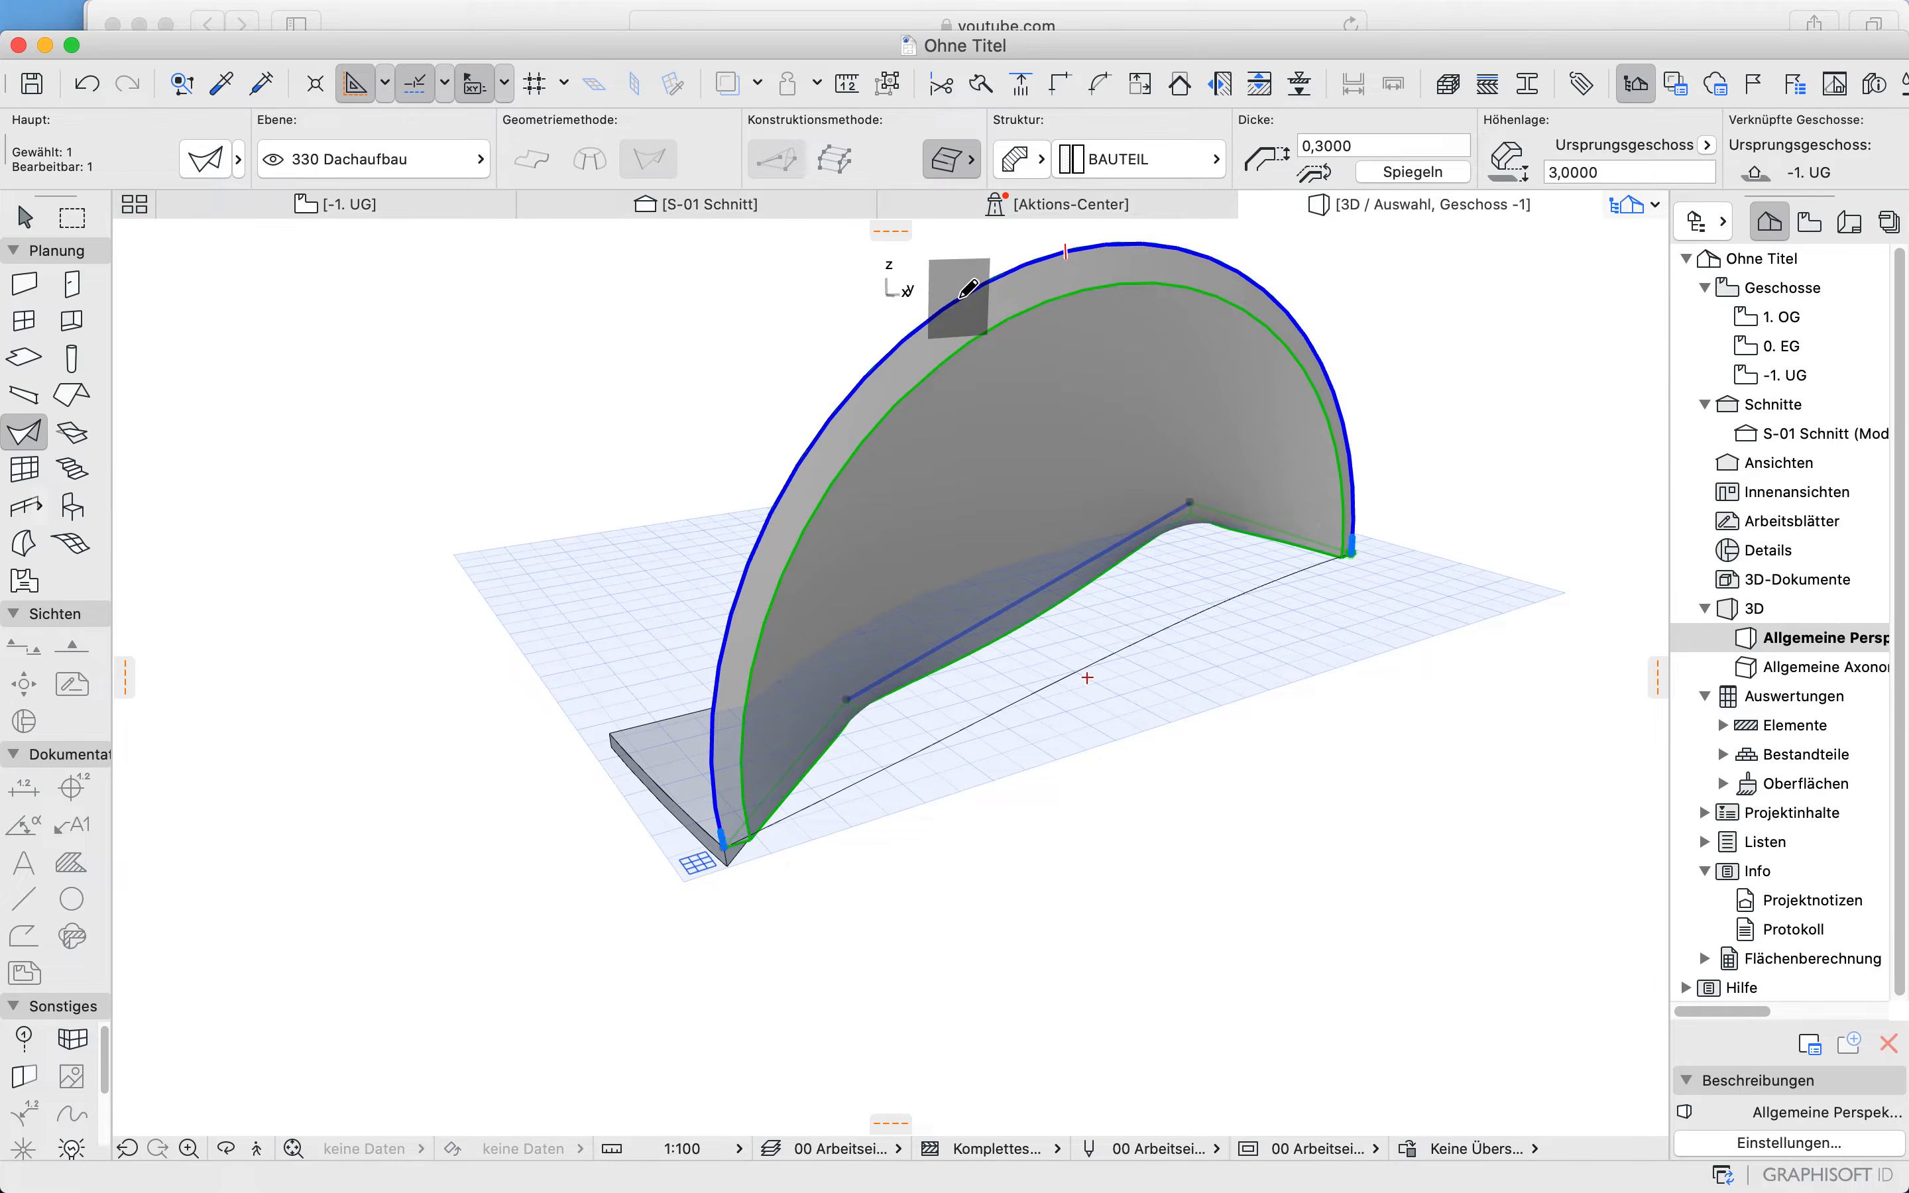
click(960, 297)
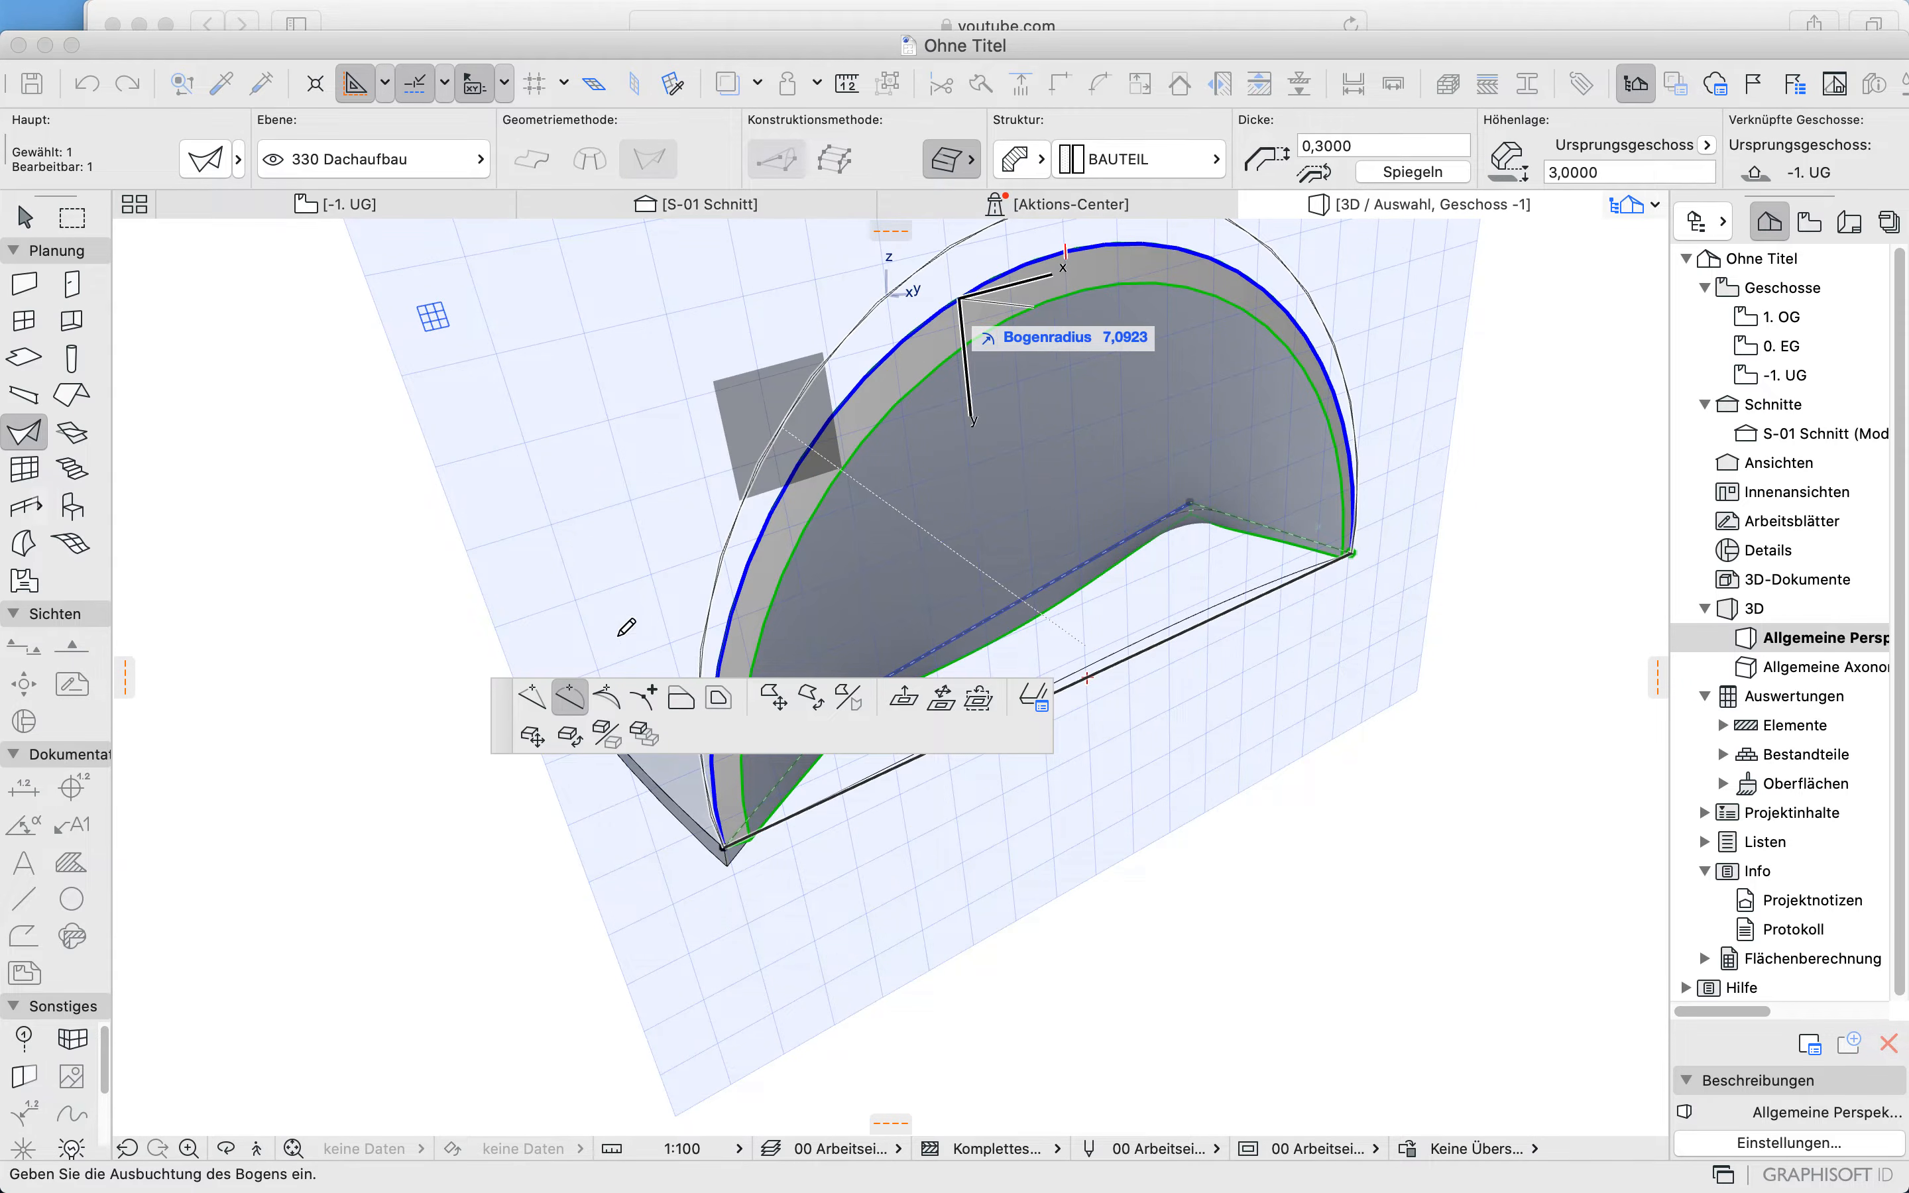
click(528, 708)
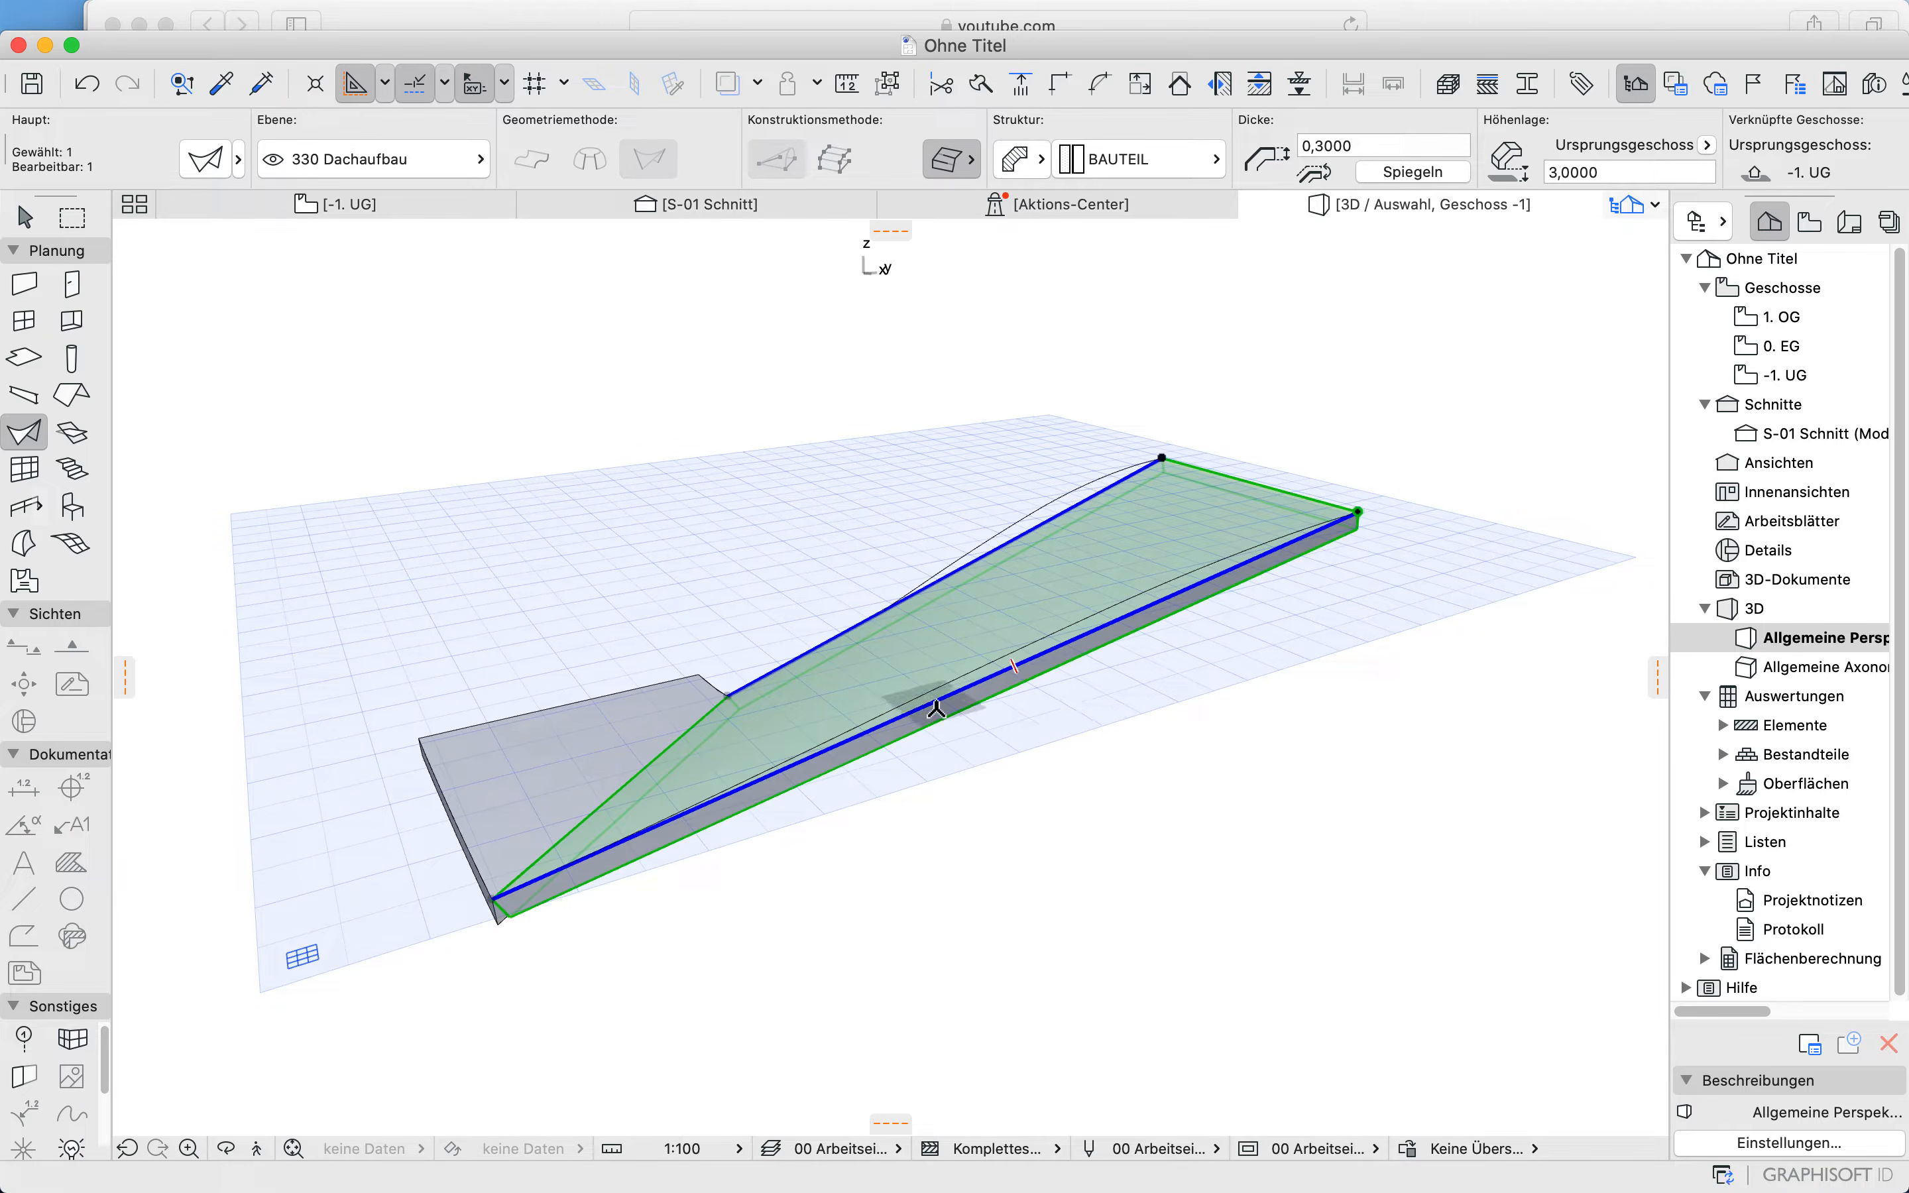
Step: Insert a point near the middle of the long-leg shell's outer profile edge and place it on the outer morph curve
click(945, 699)
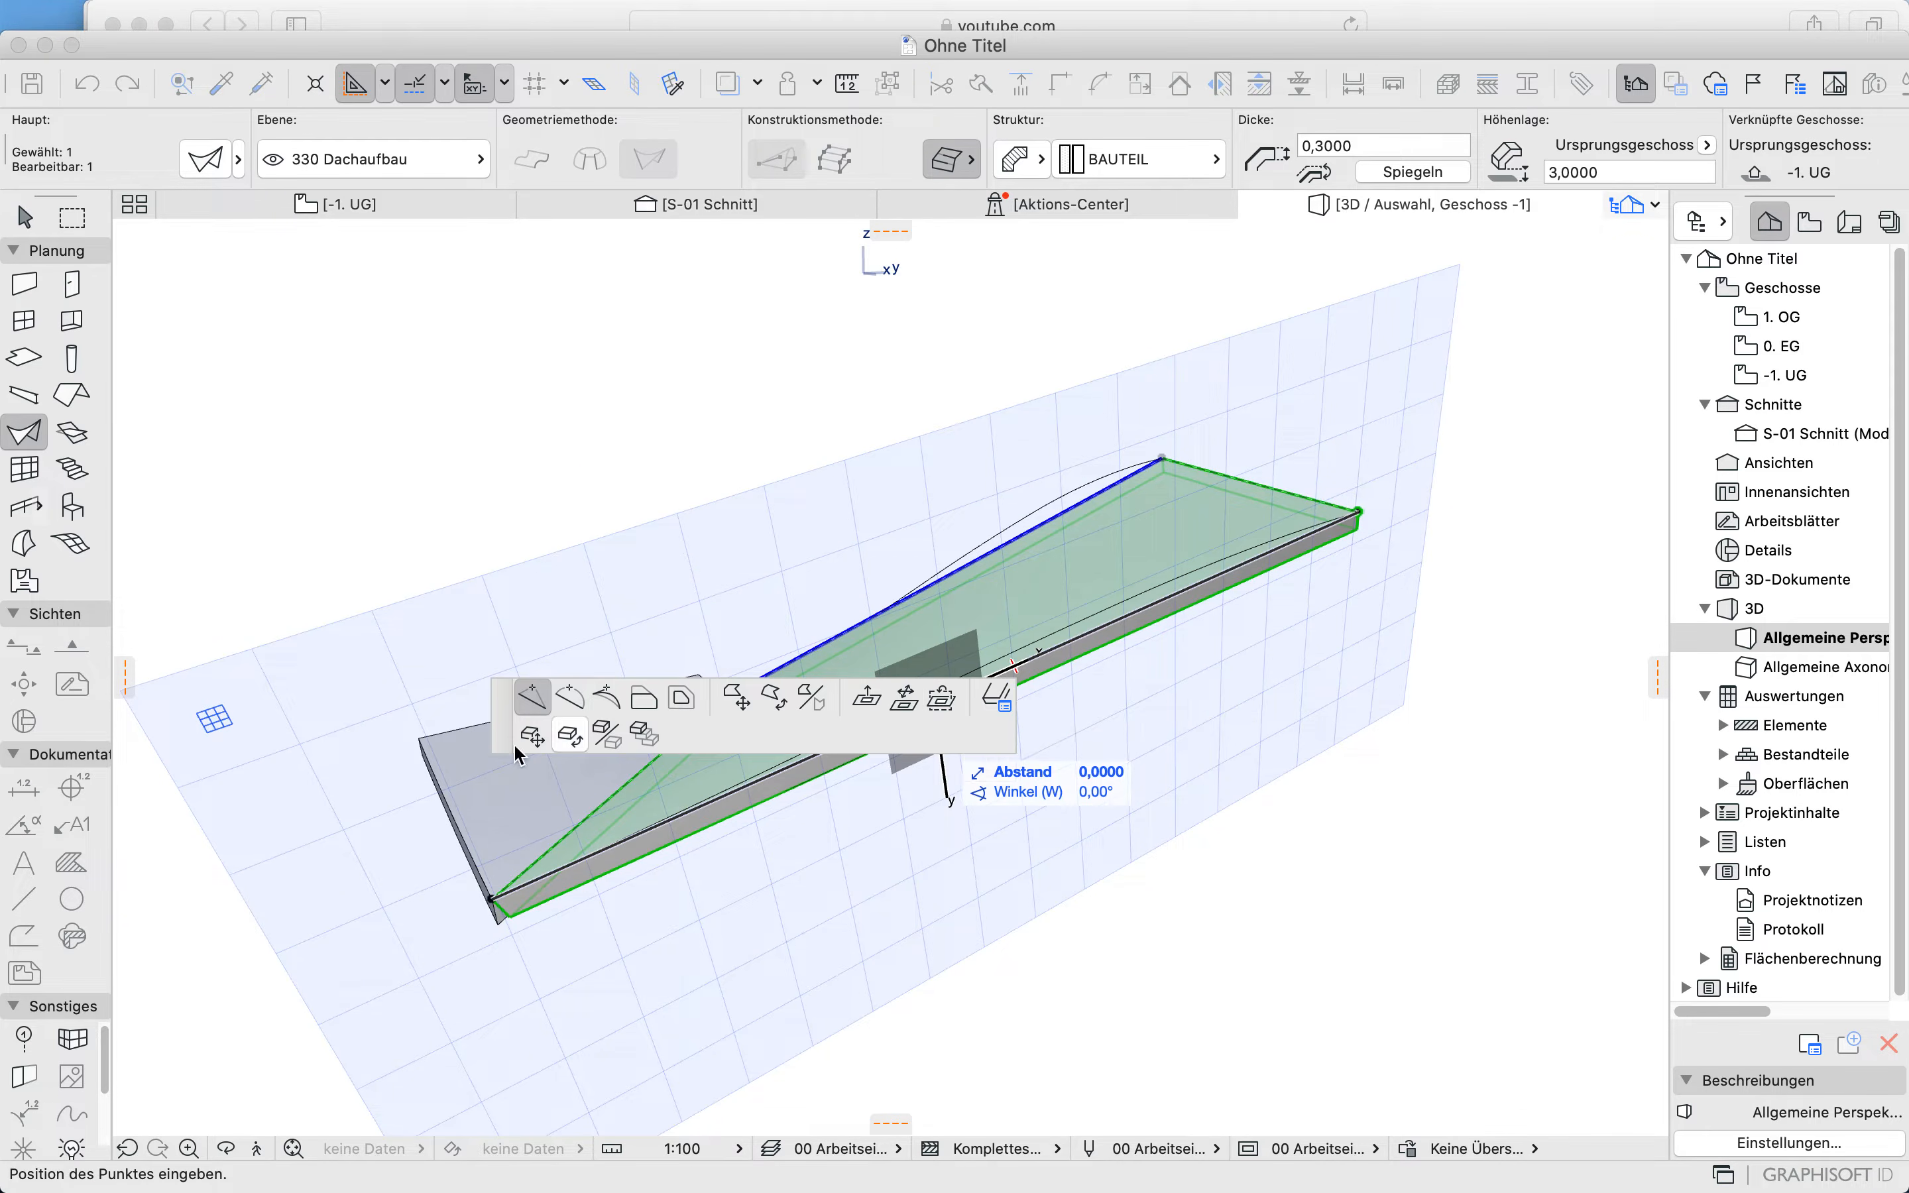
drag(501, 736, 730, 1023)
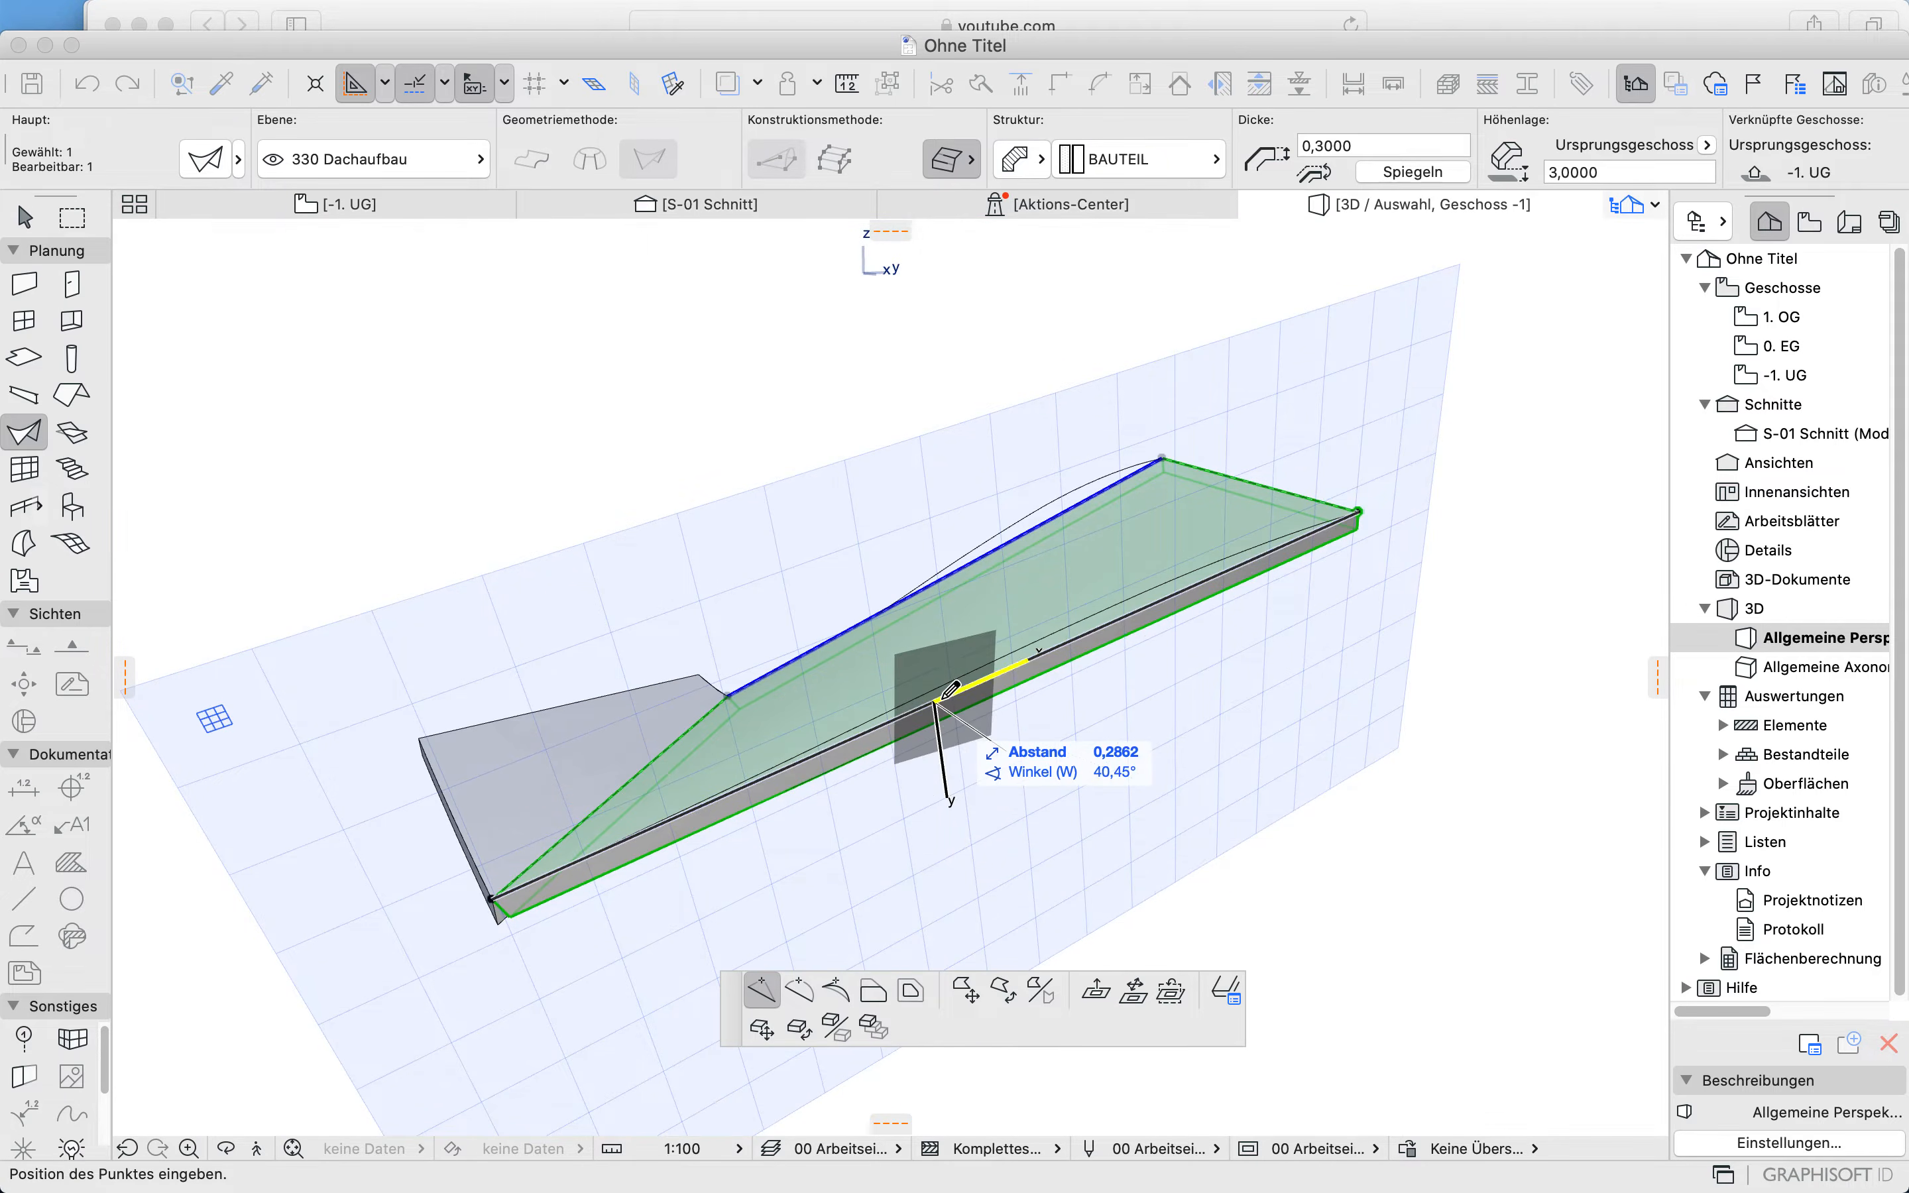
click(916, 698)
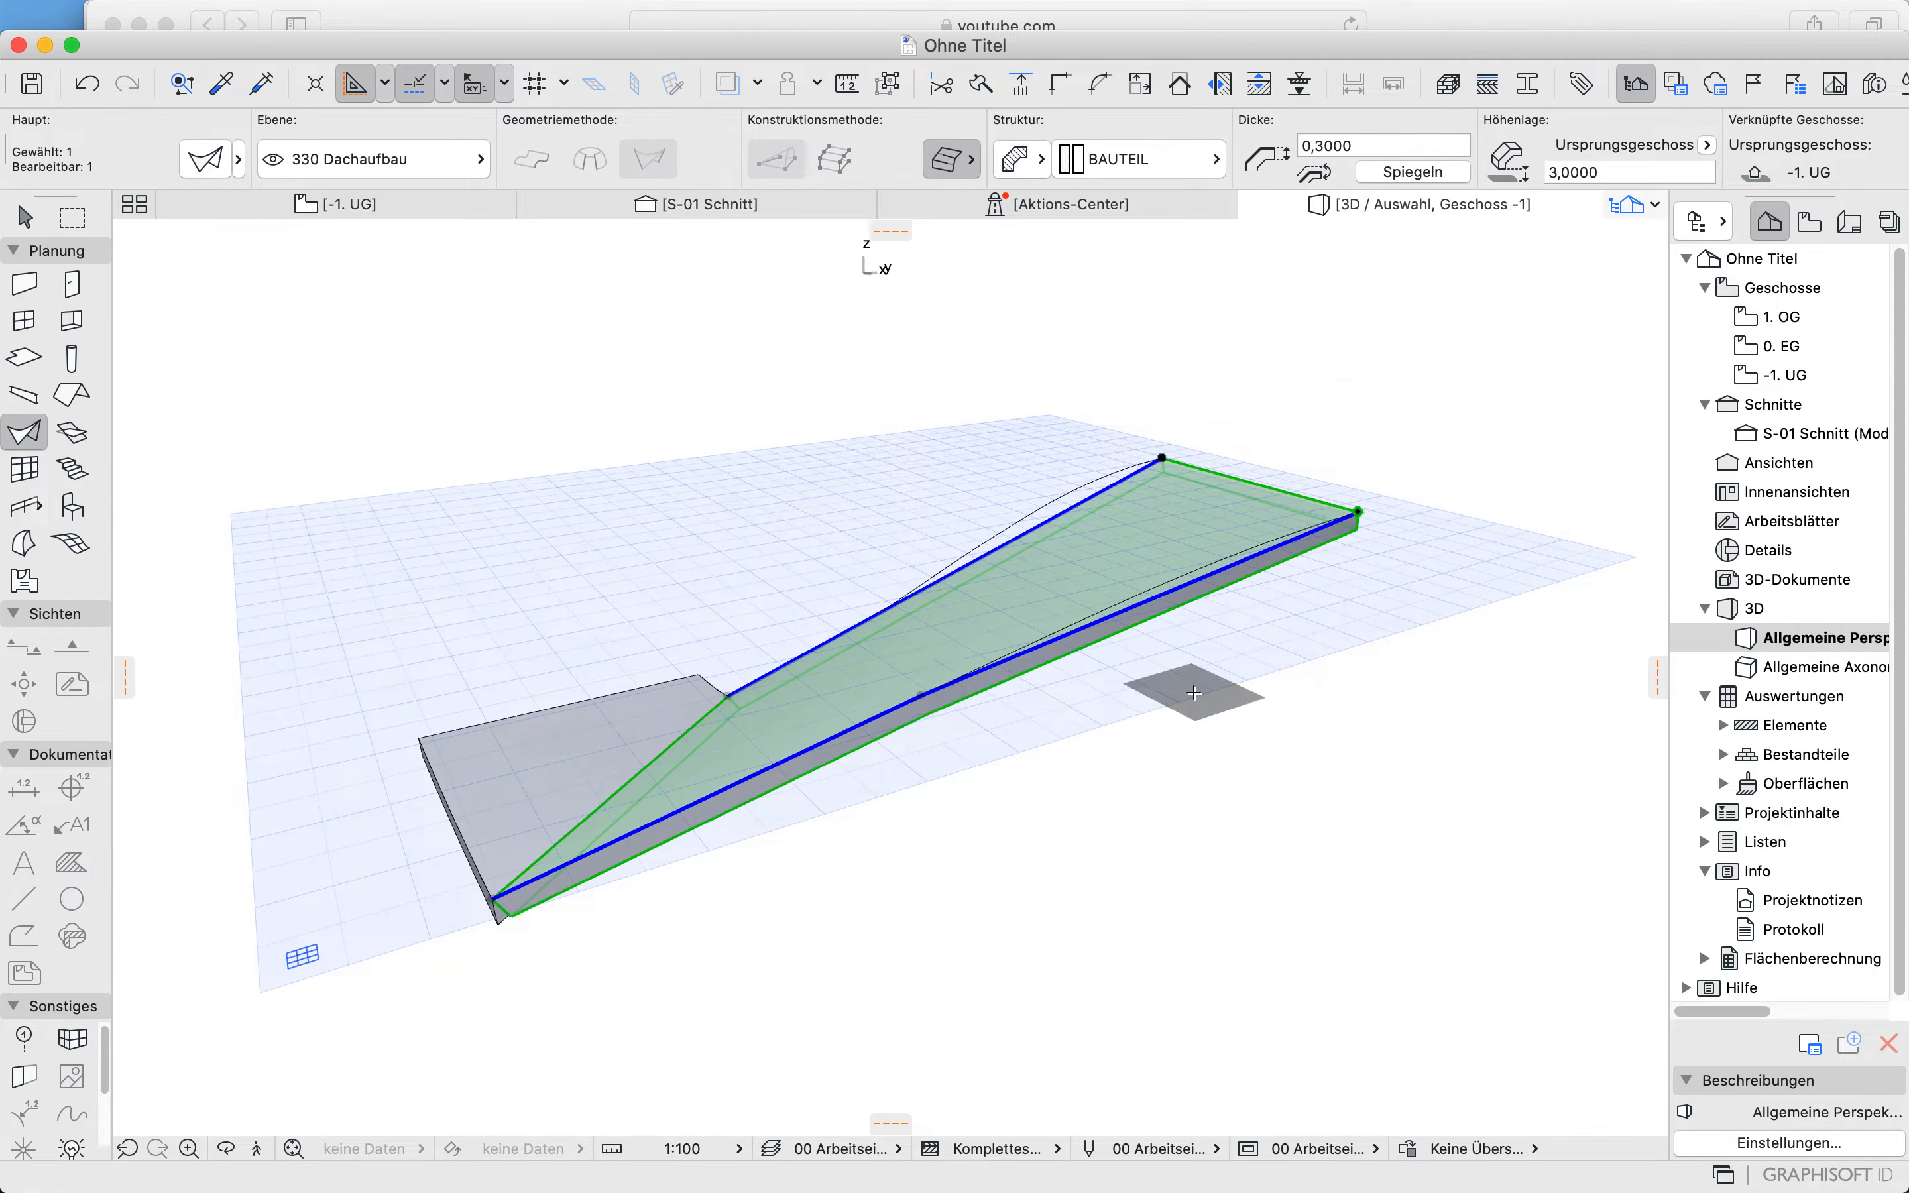
Step: Insert two points on the long-leg shell's inner profile edge and place them on the inner morph curve
click(943, 570)
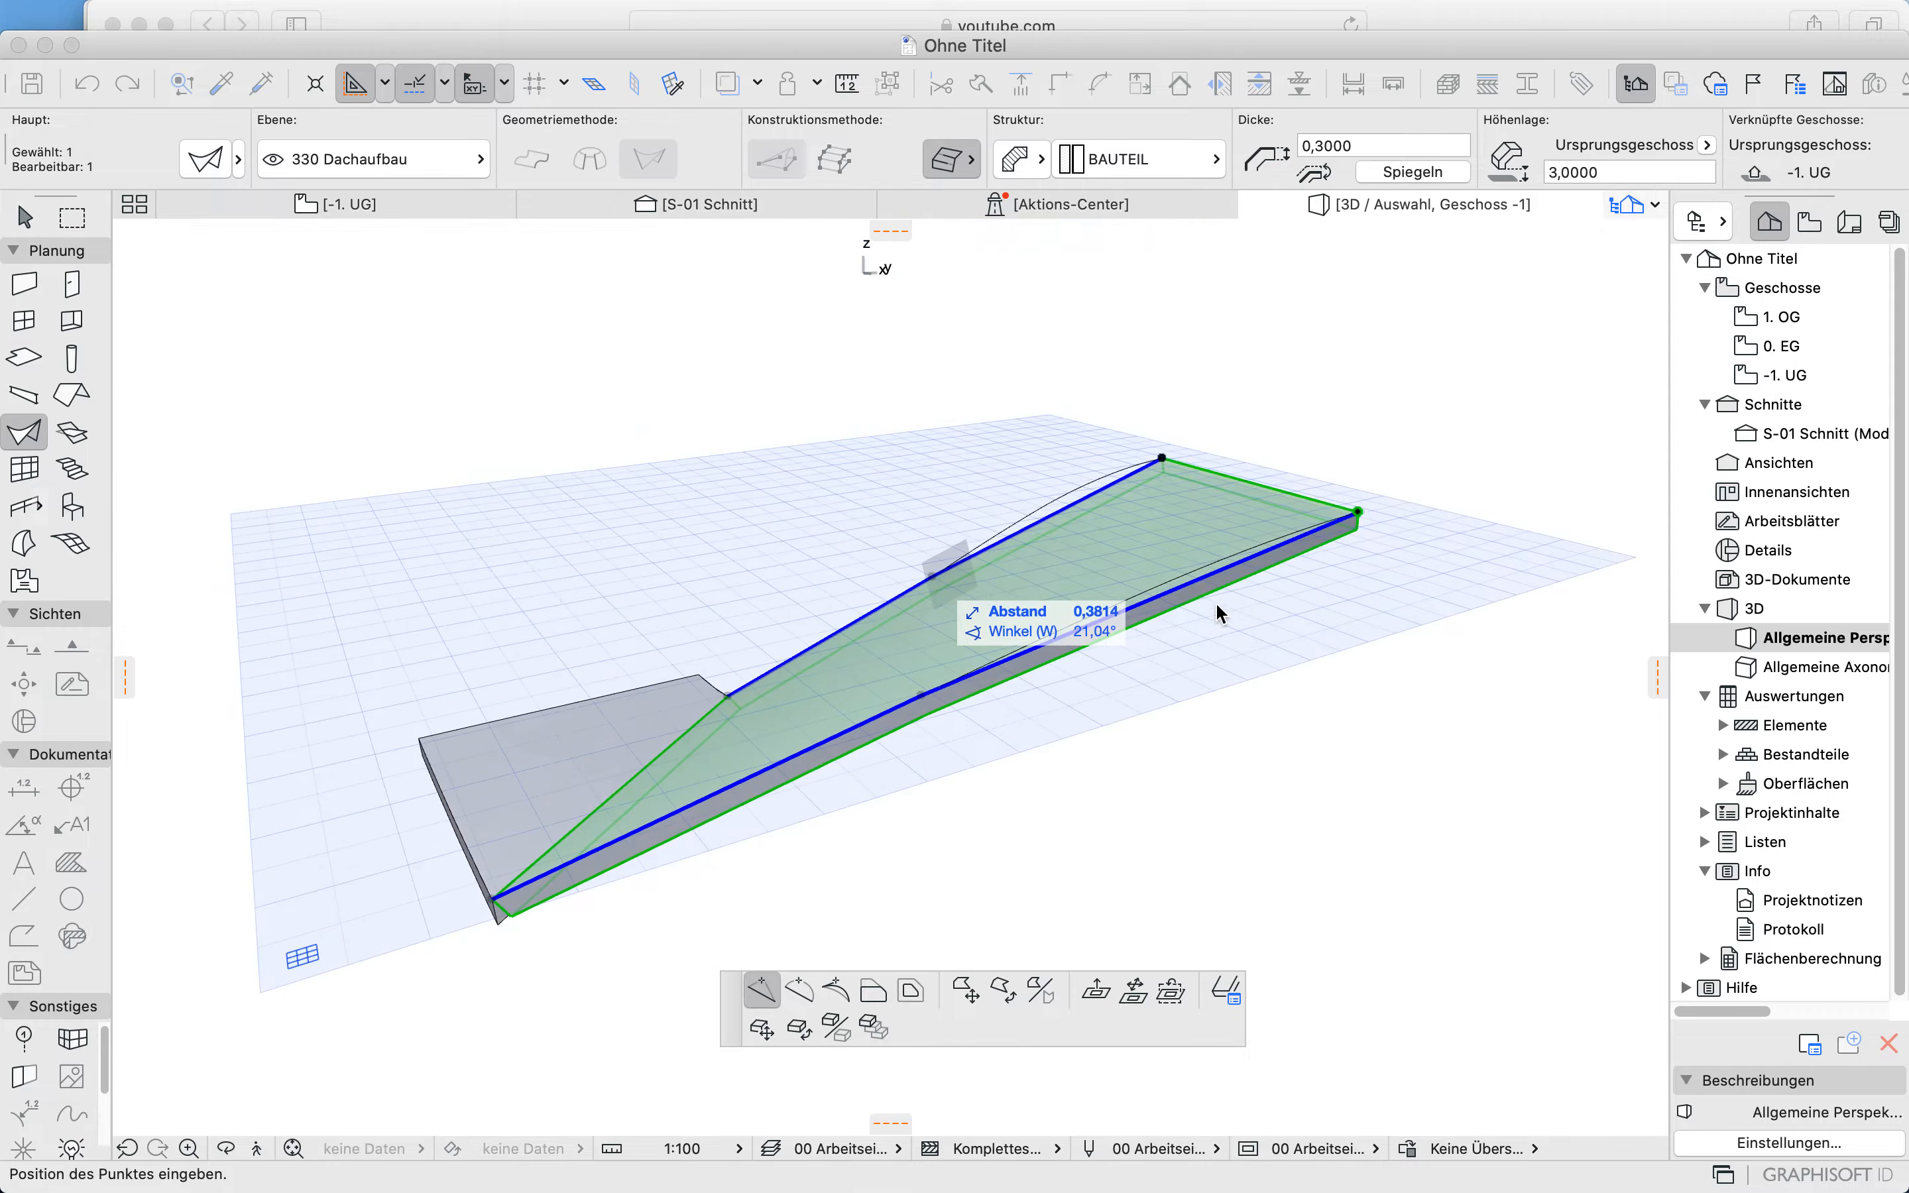
scroll(1155, 483, up, 4)
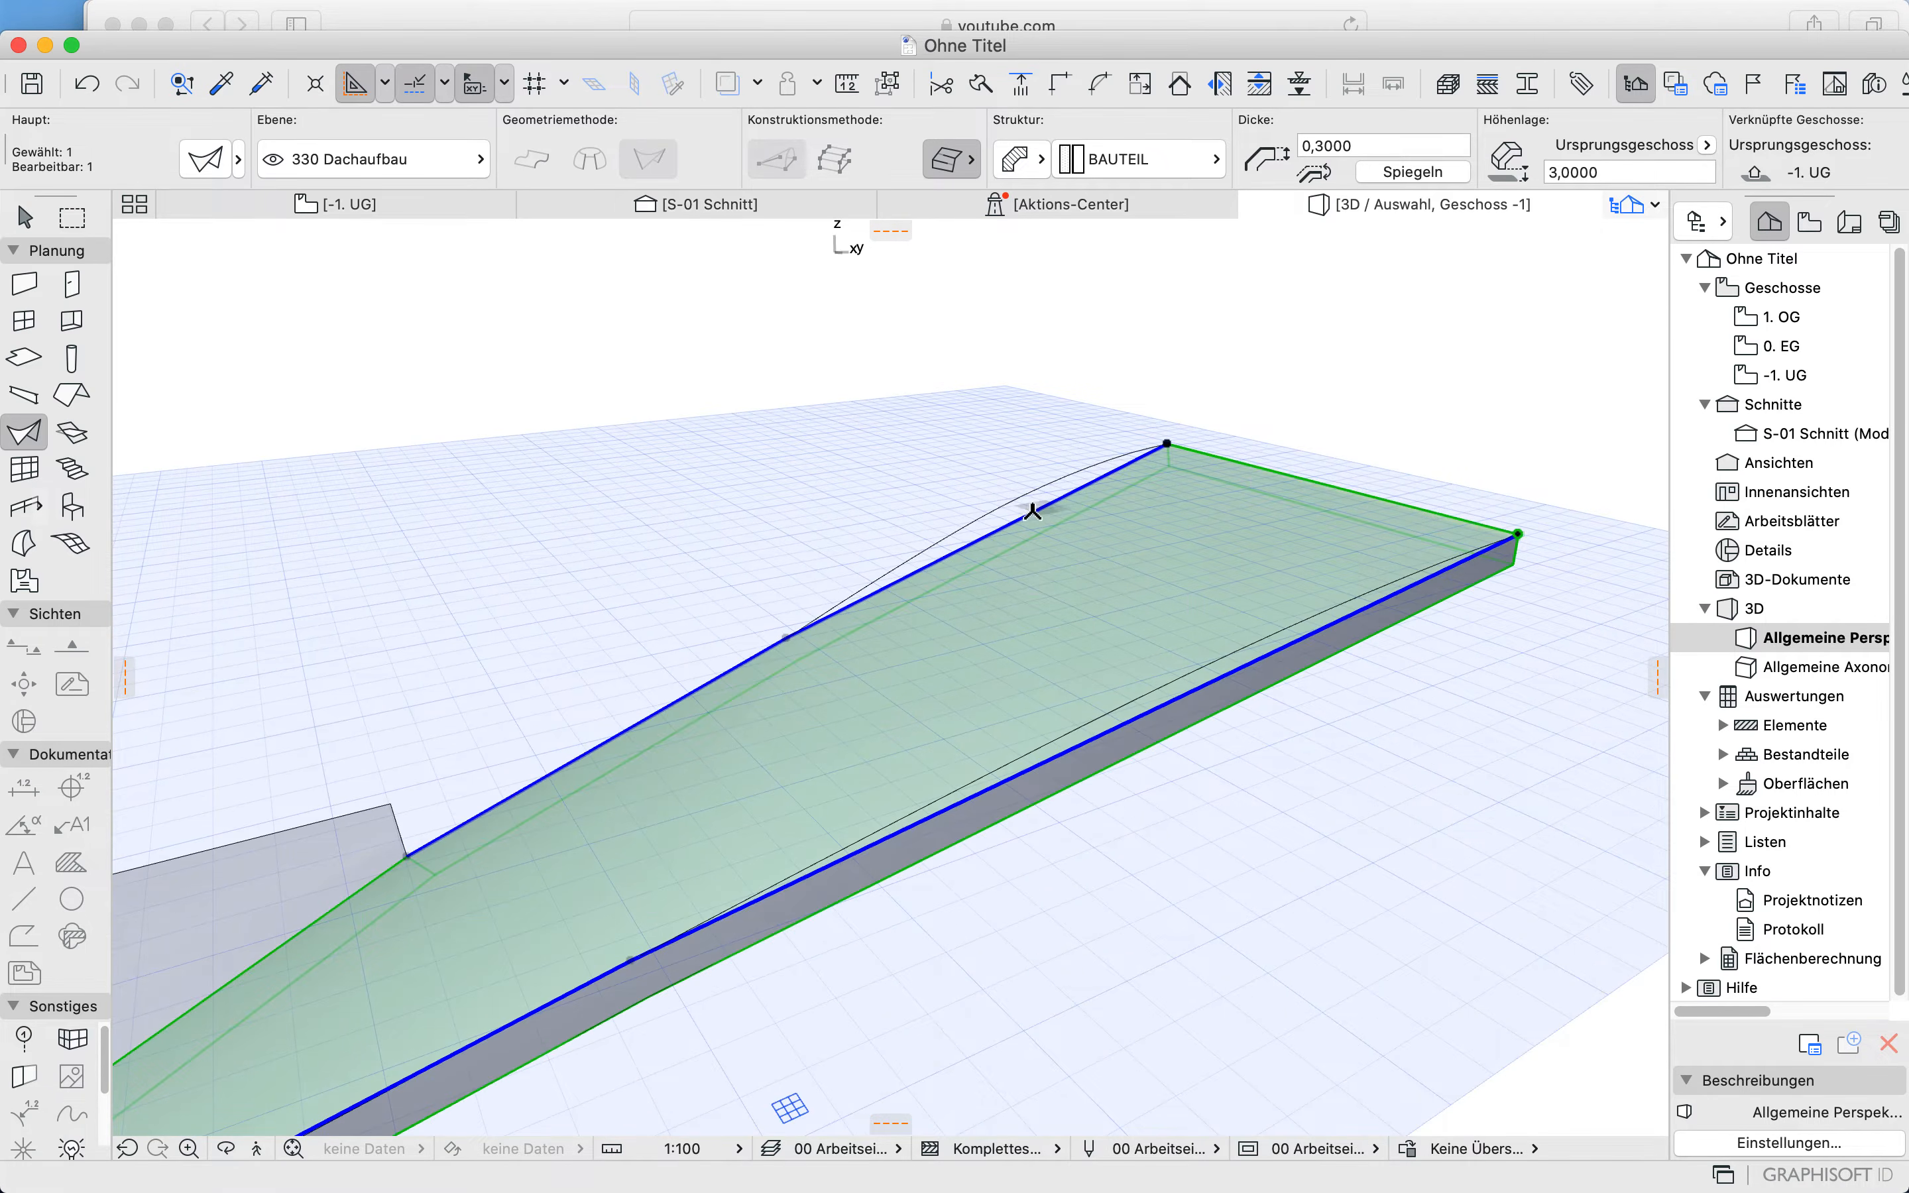
click(978, 531)
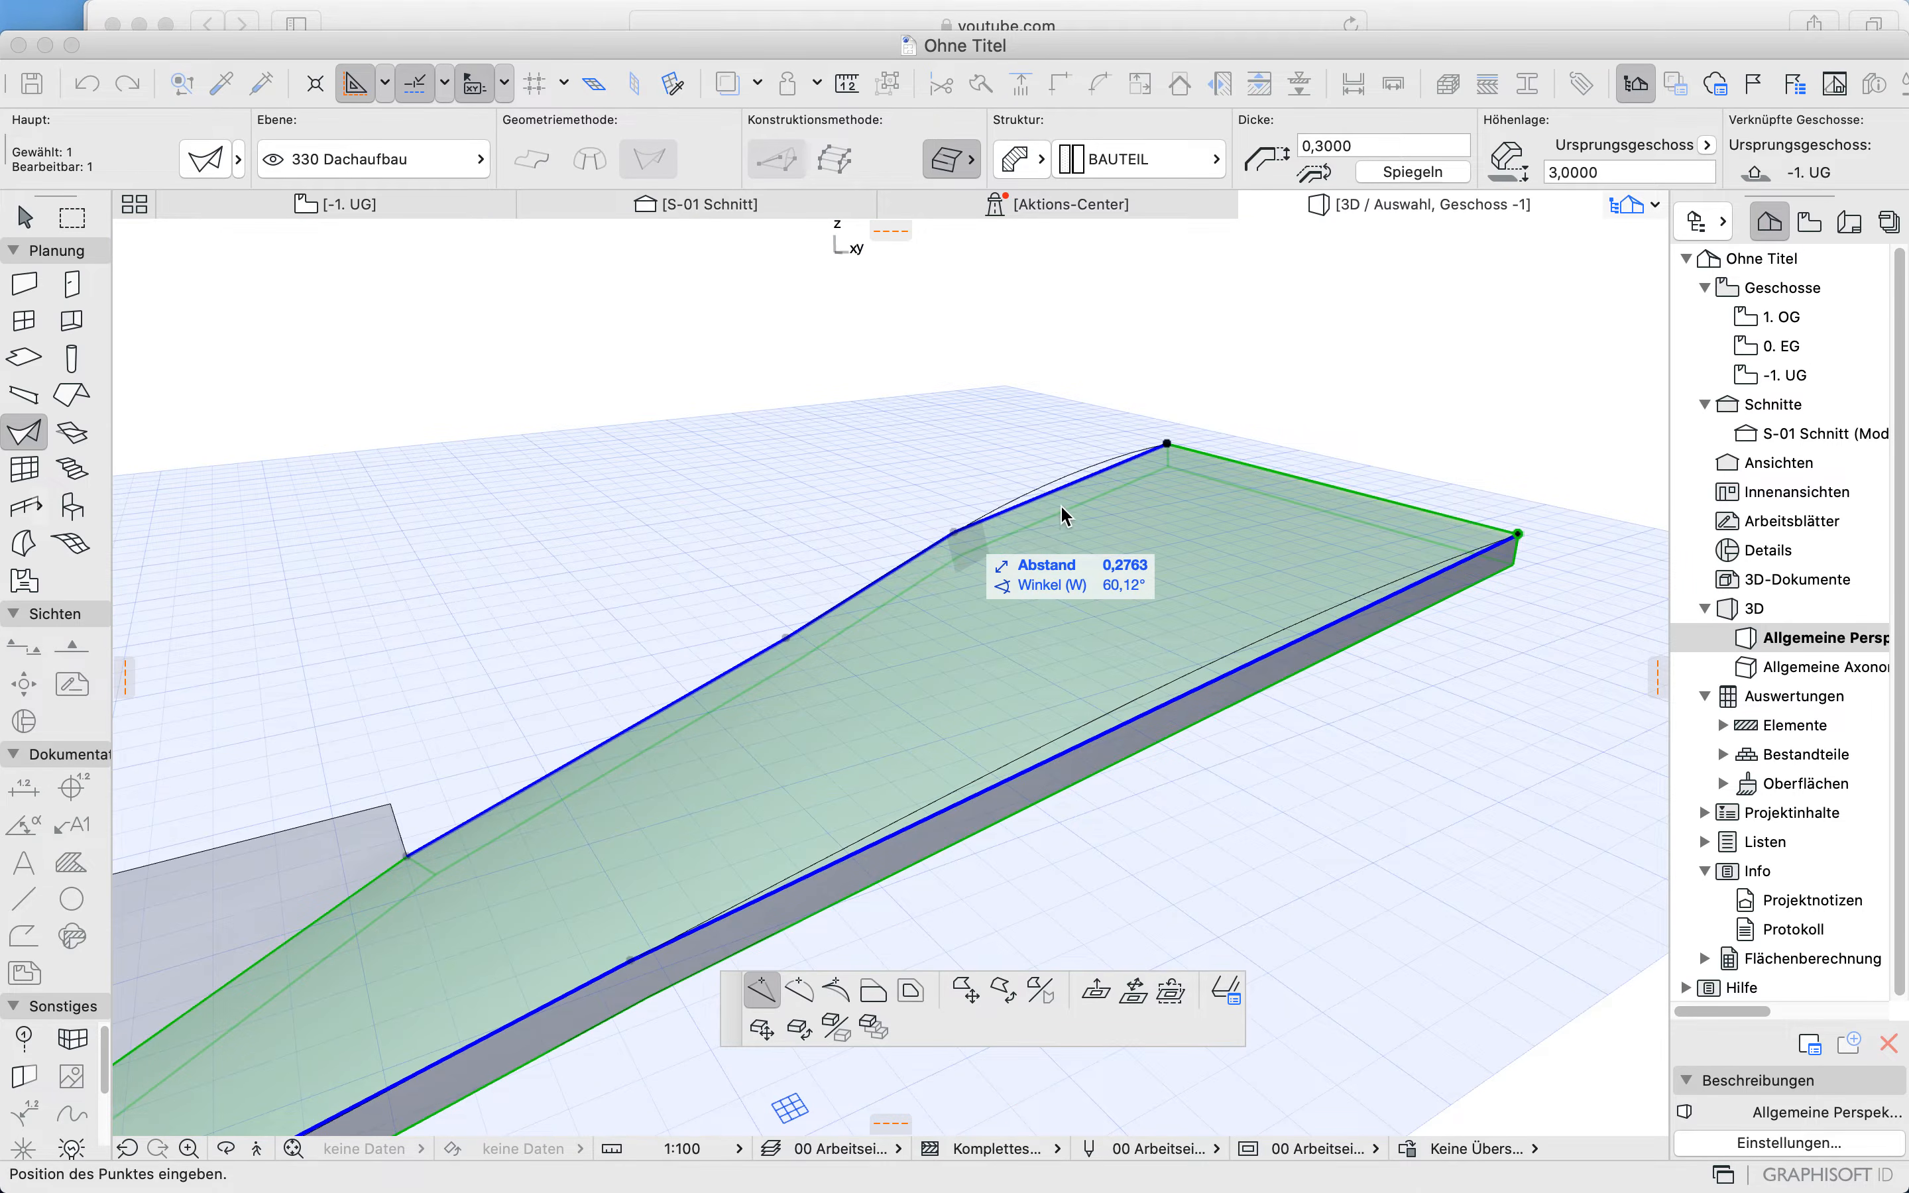
Step: Curve the upper end segment of the long-leg shell's inner profile to a radius of about 11.45, following the inner morph curve
click(1062, 491)
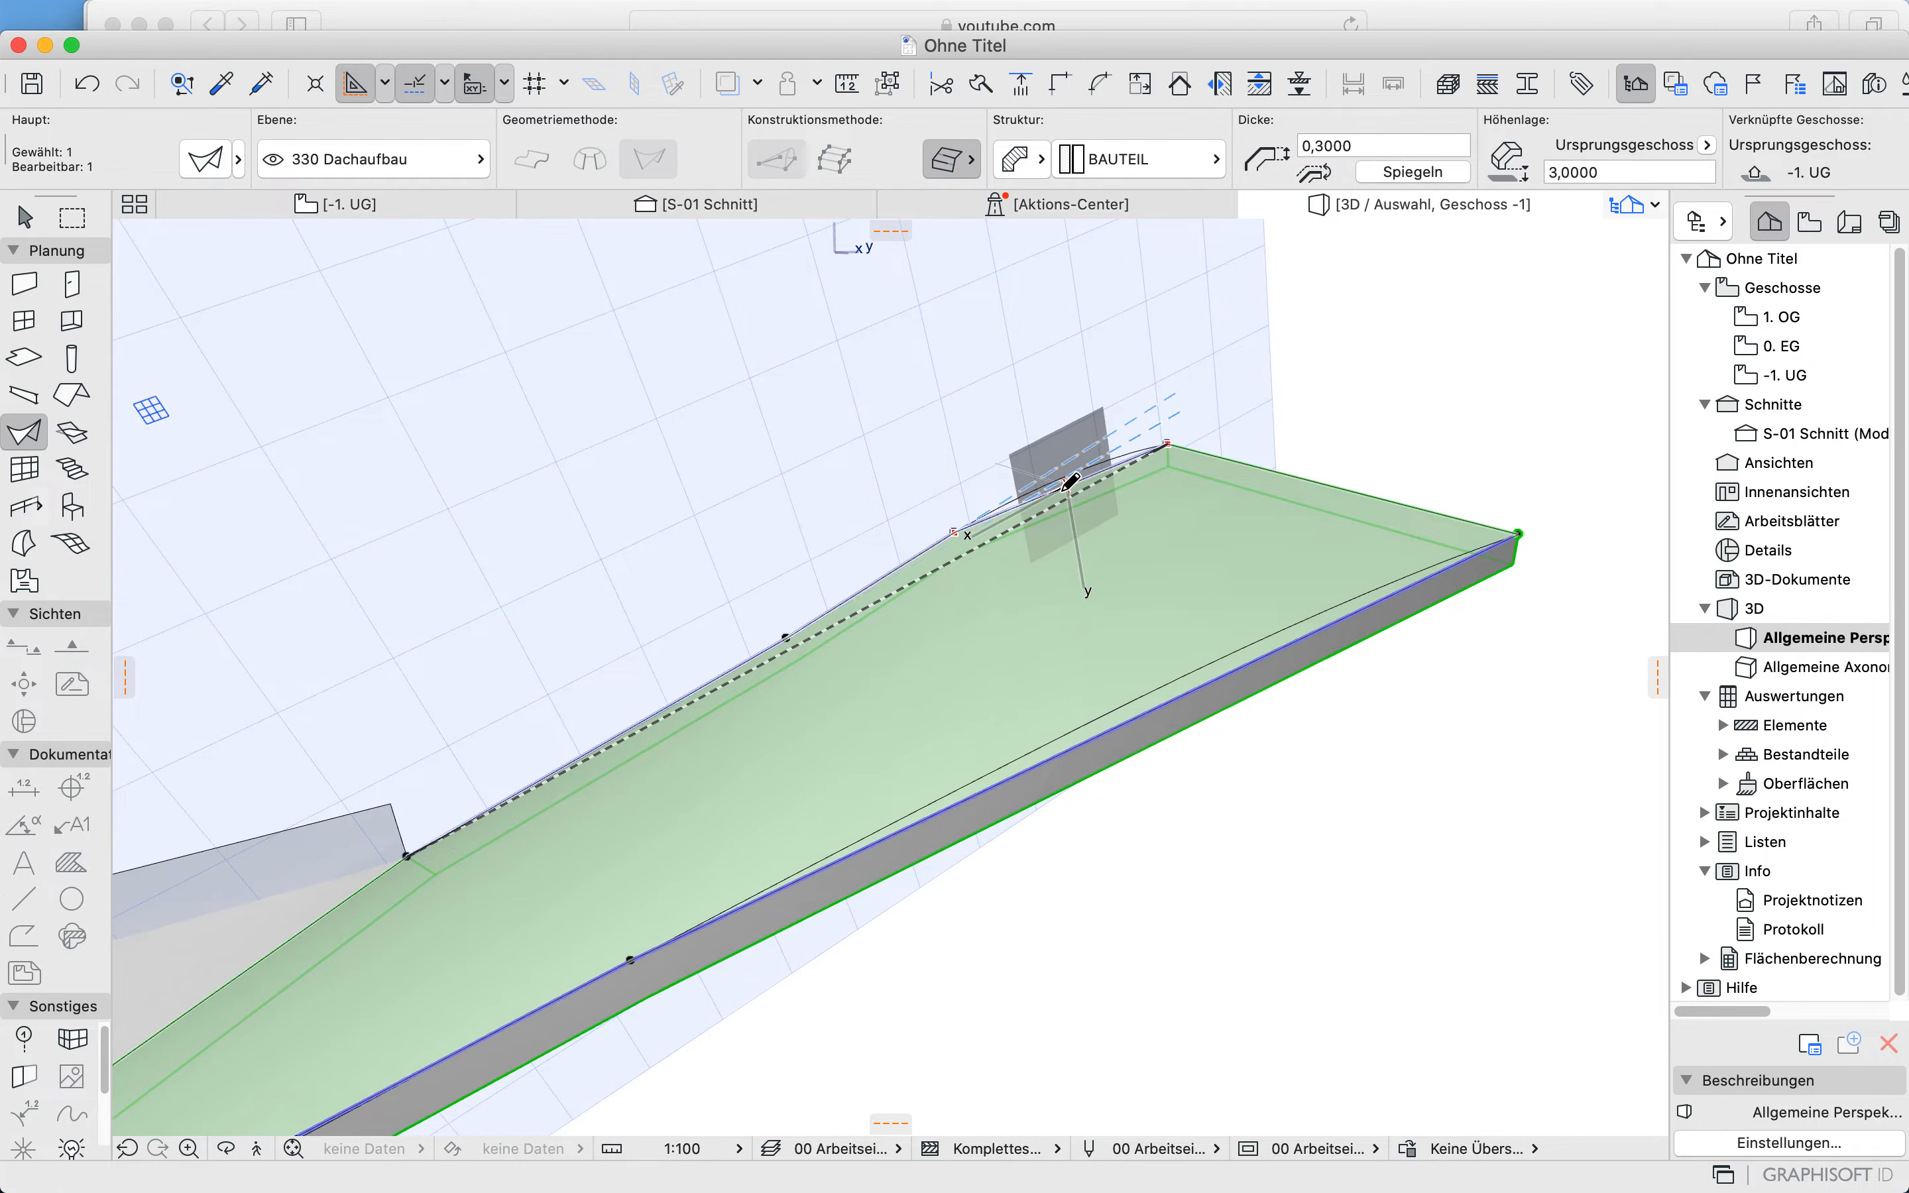
click(1066, 486)
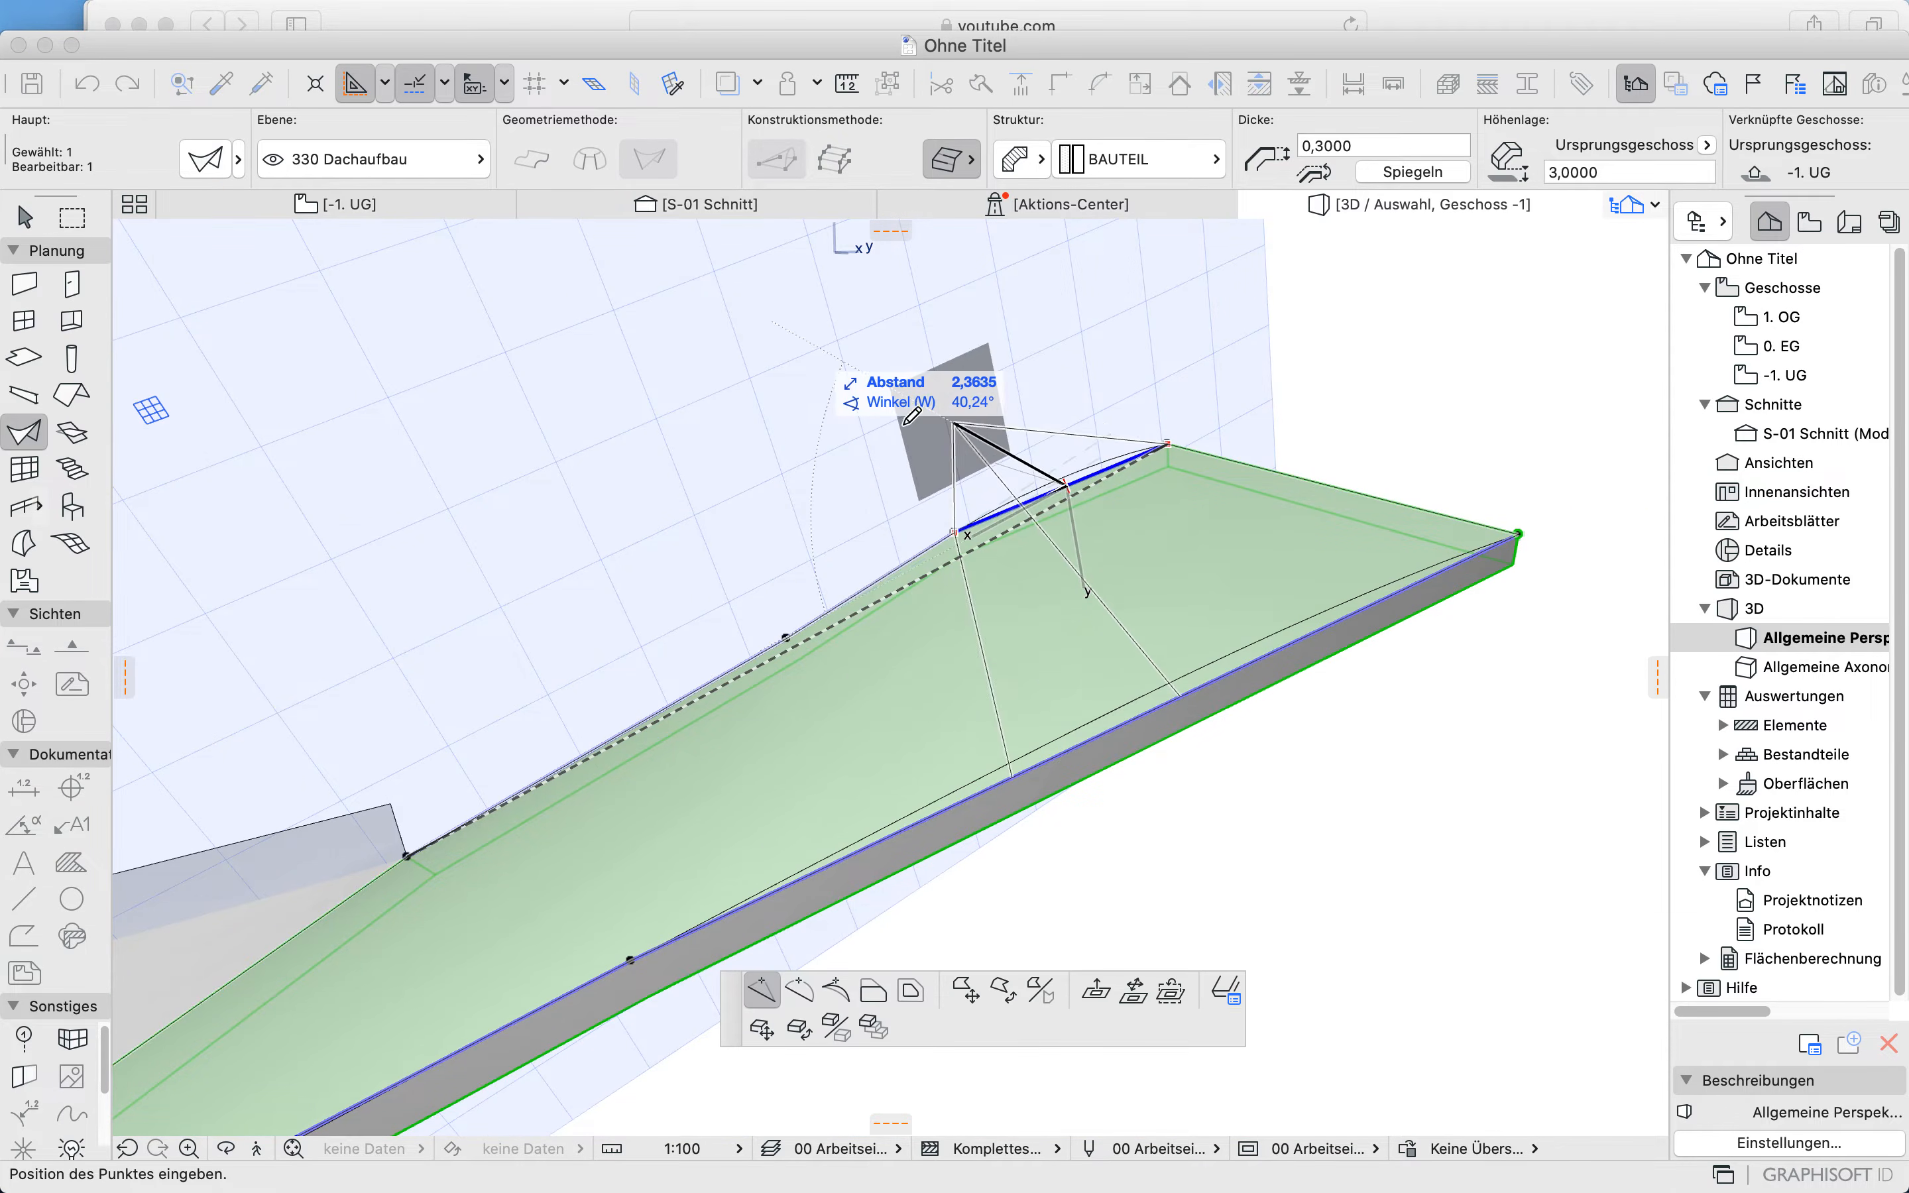
click(810, 993)
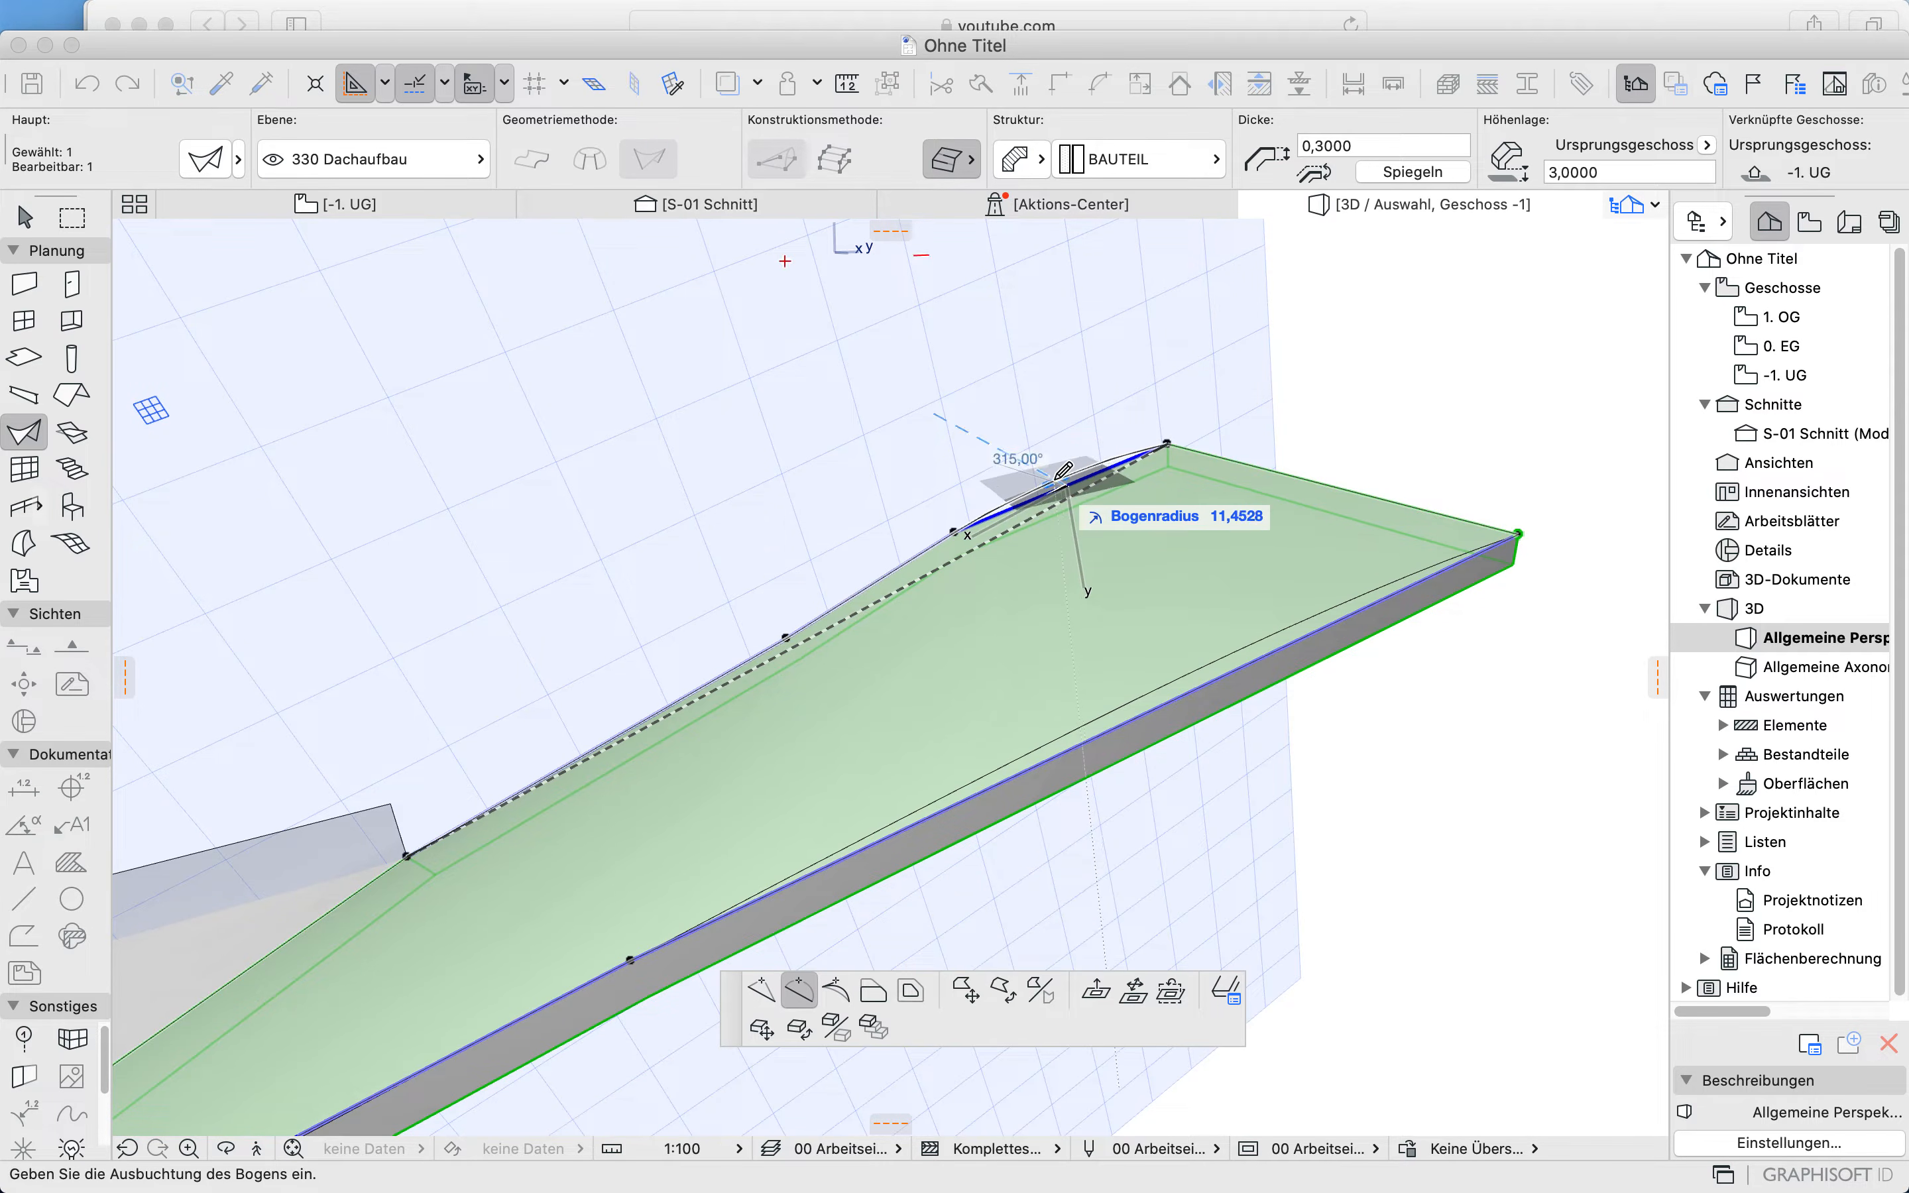
scroll(1062, 472, up, 5)
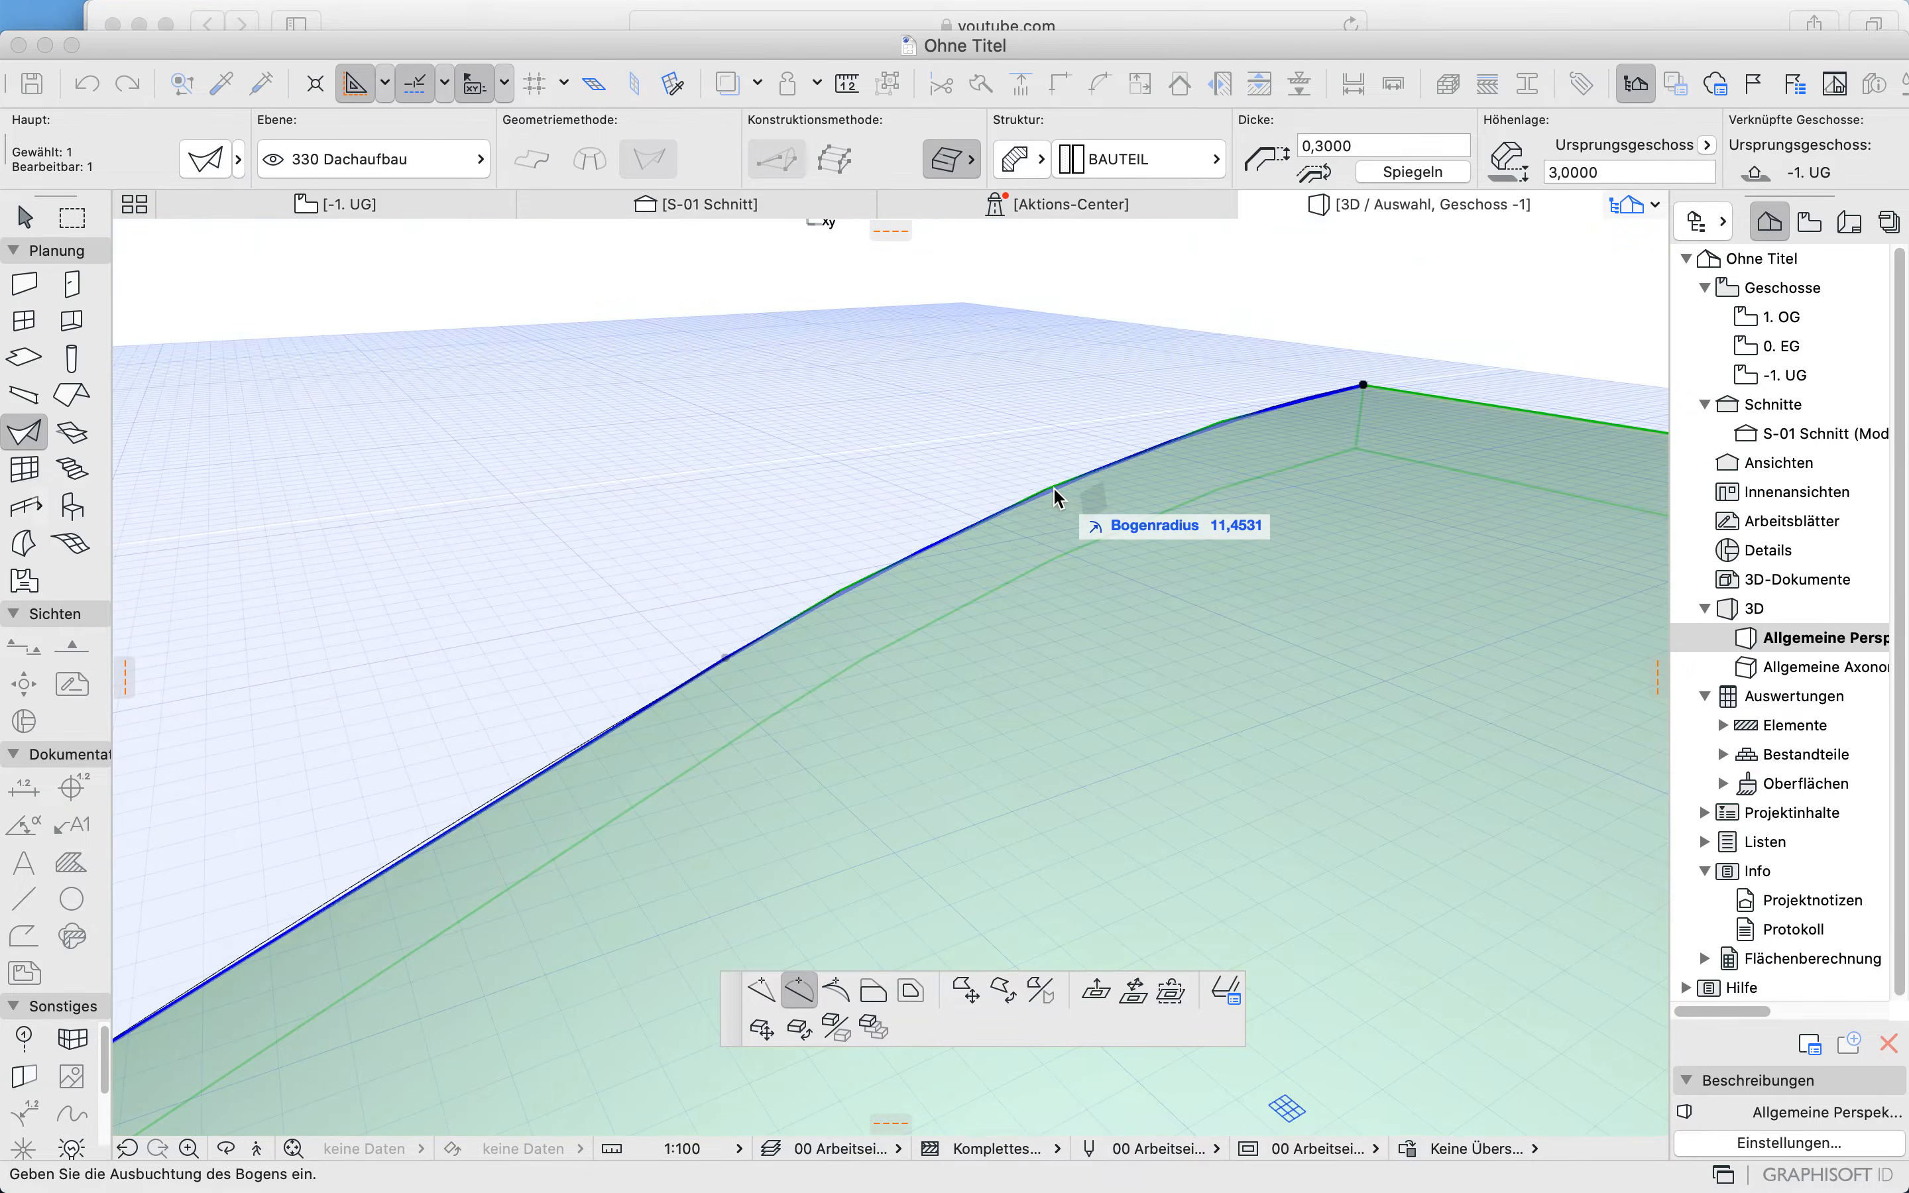
click(853, 618)
scroll(852, 616, down, 5)
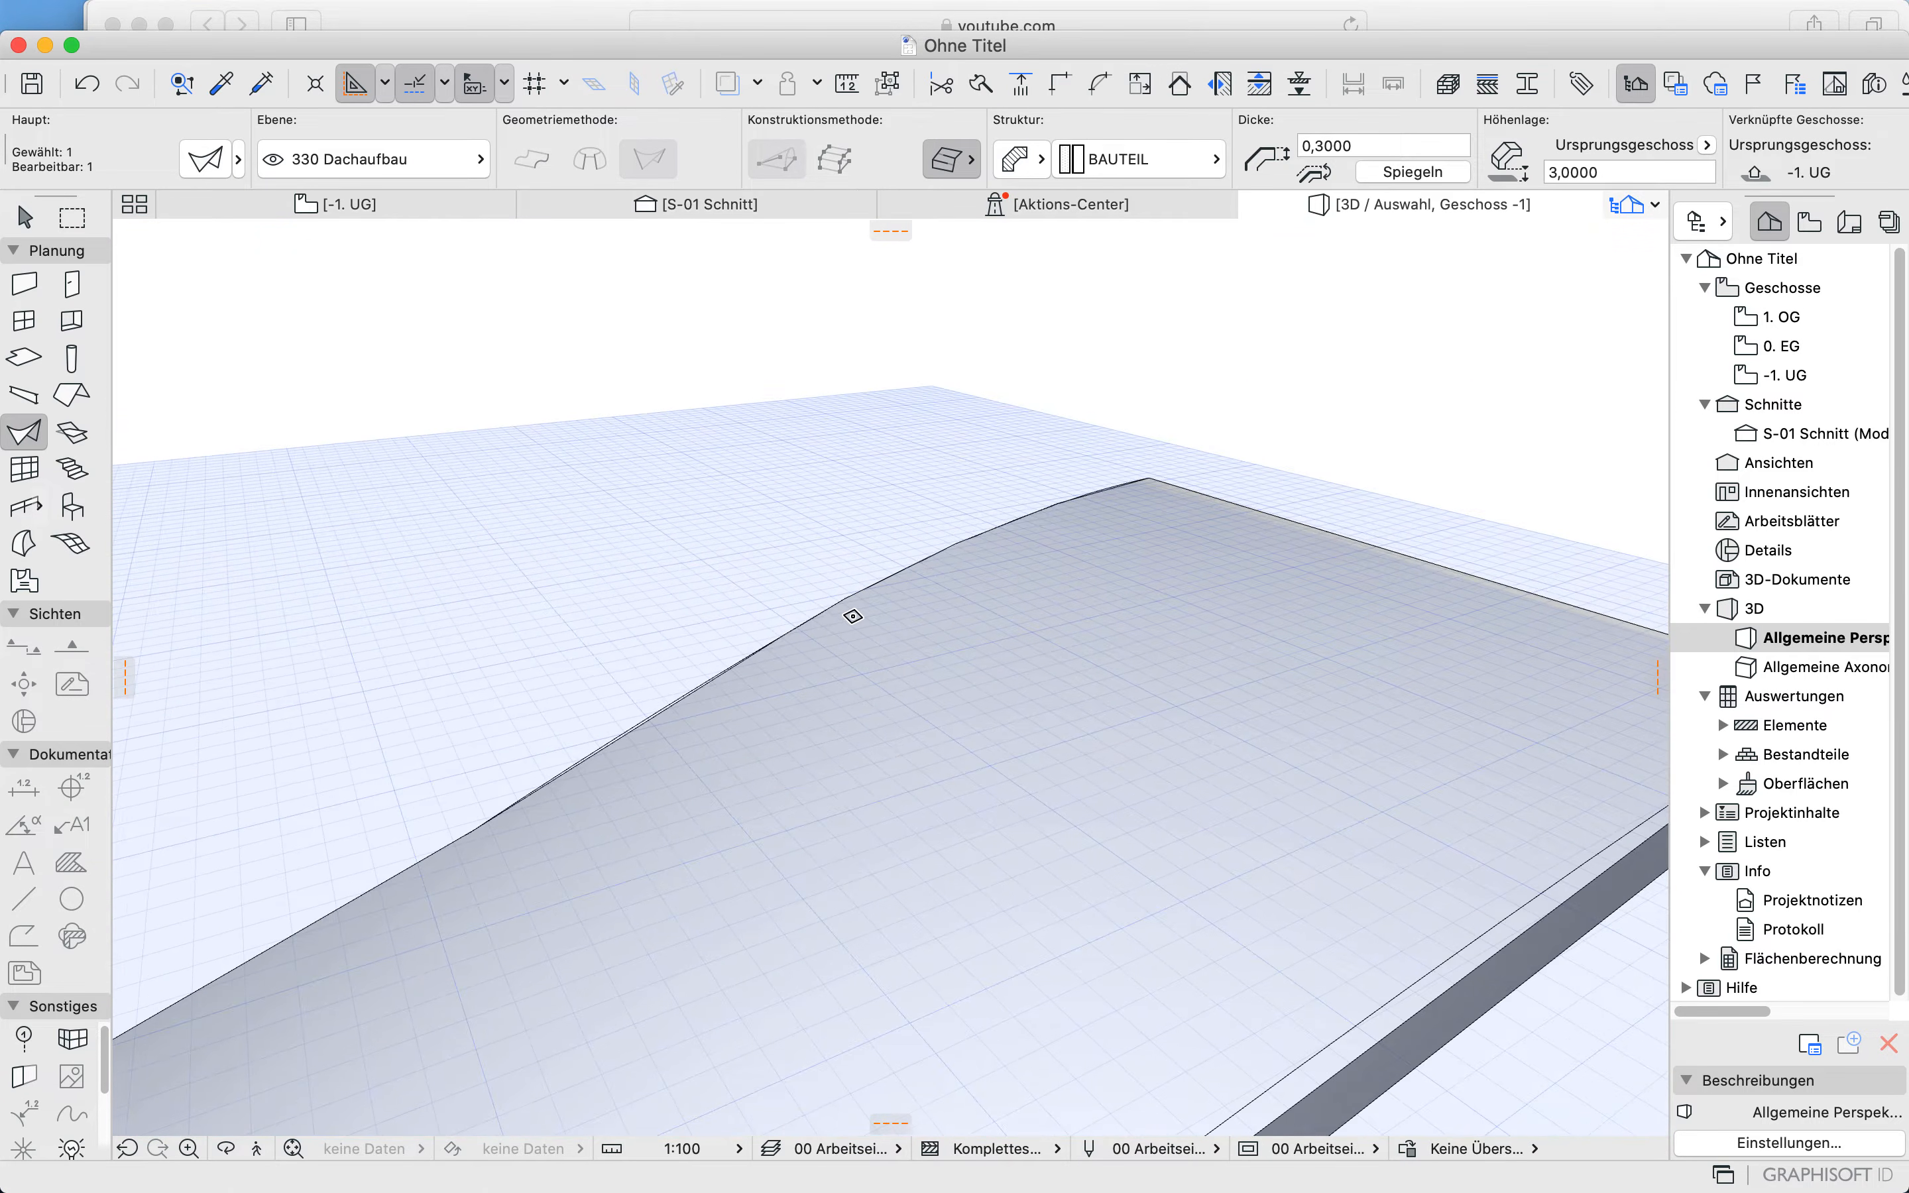
Step: Insert another point on the upper segment of the long-leg shell's outer profile edge and place it on the outer morph curve
scroll(853, 616, down, 3)
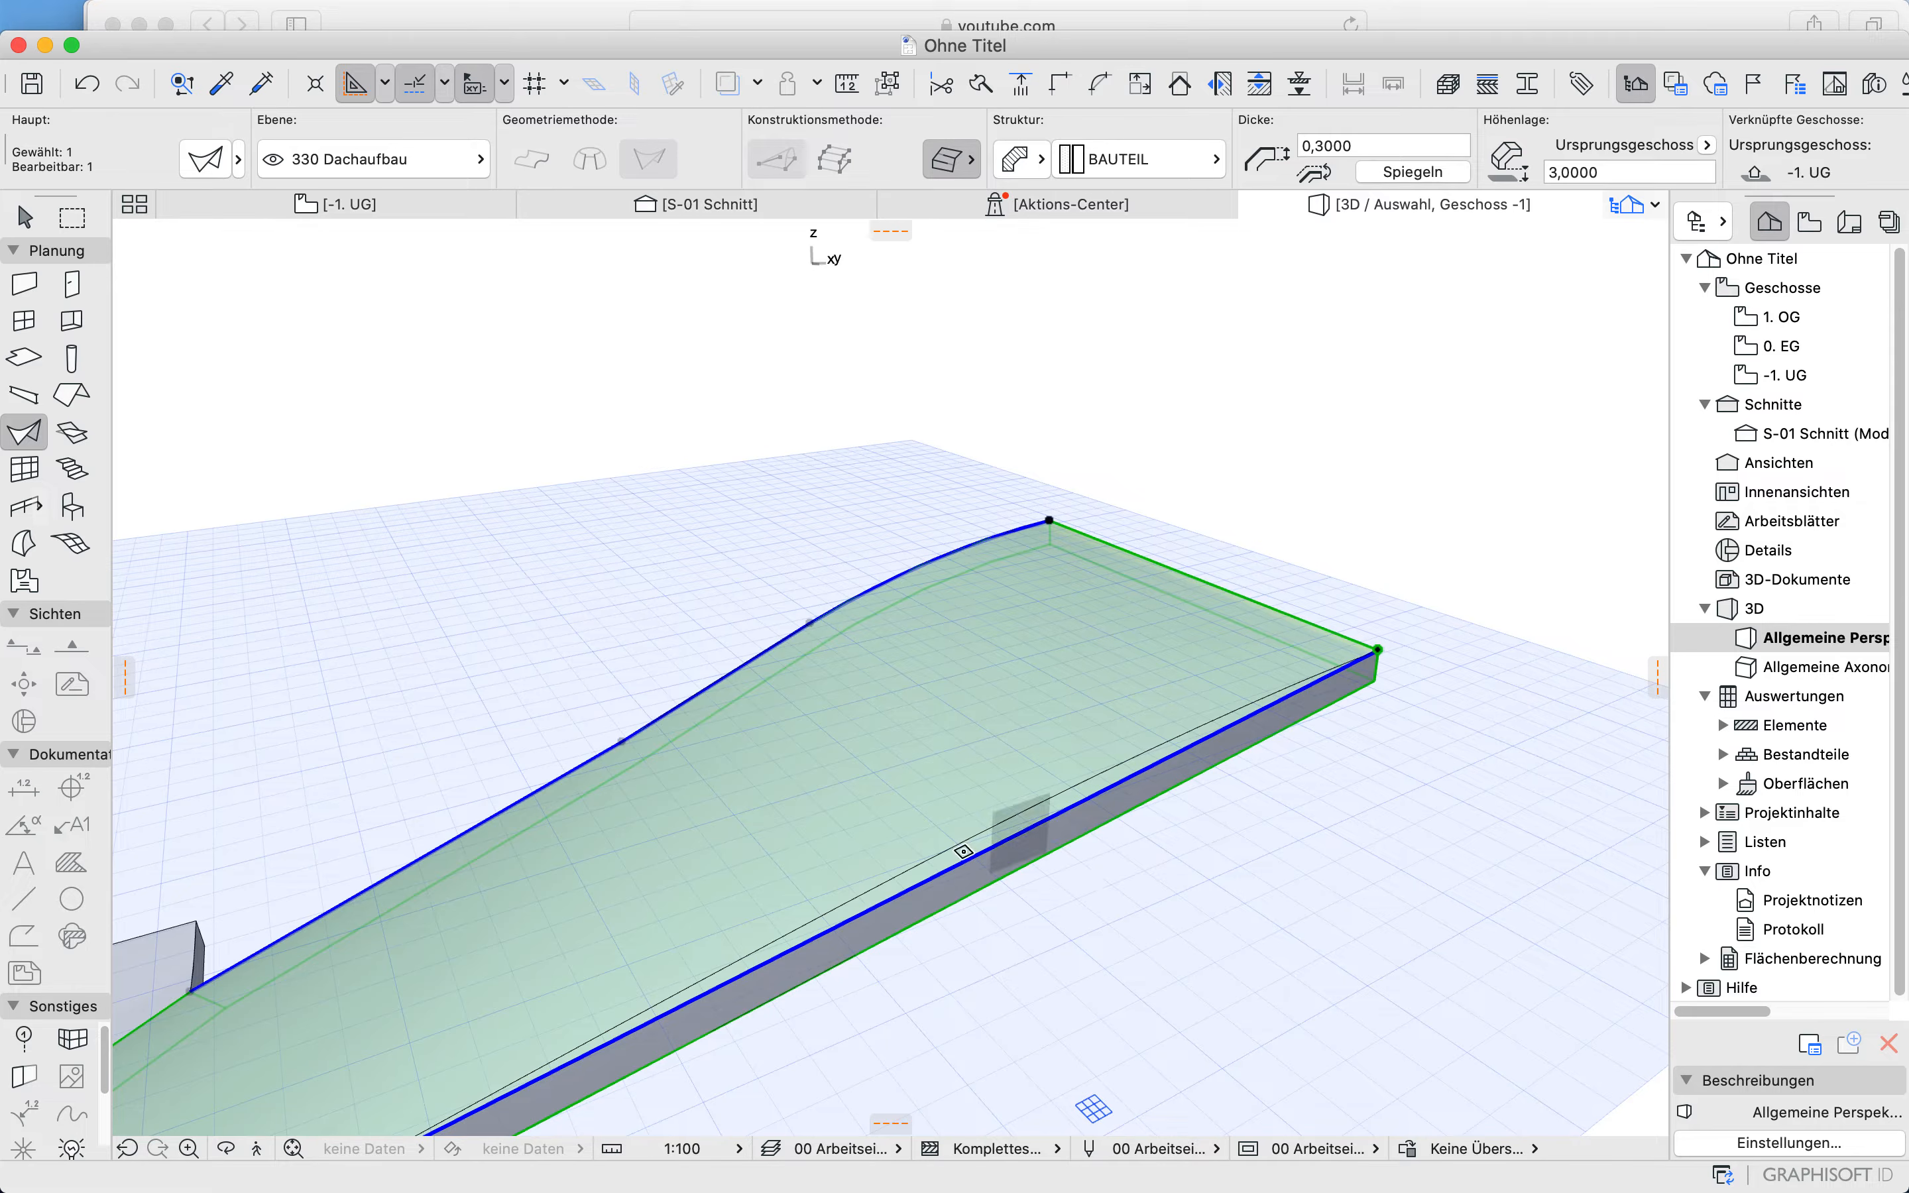
click(928, 877)
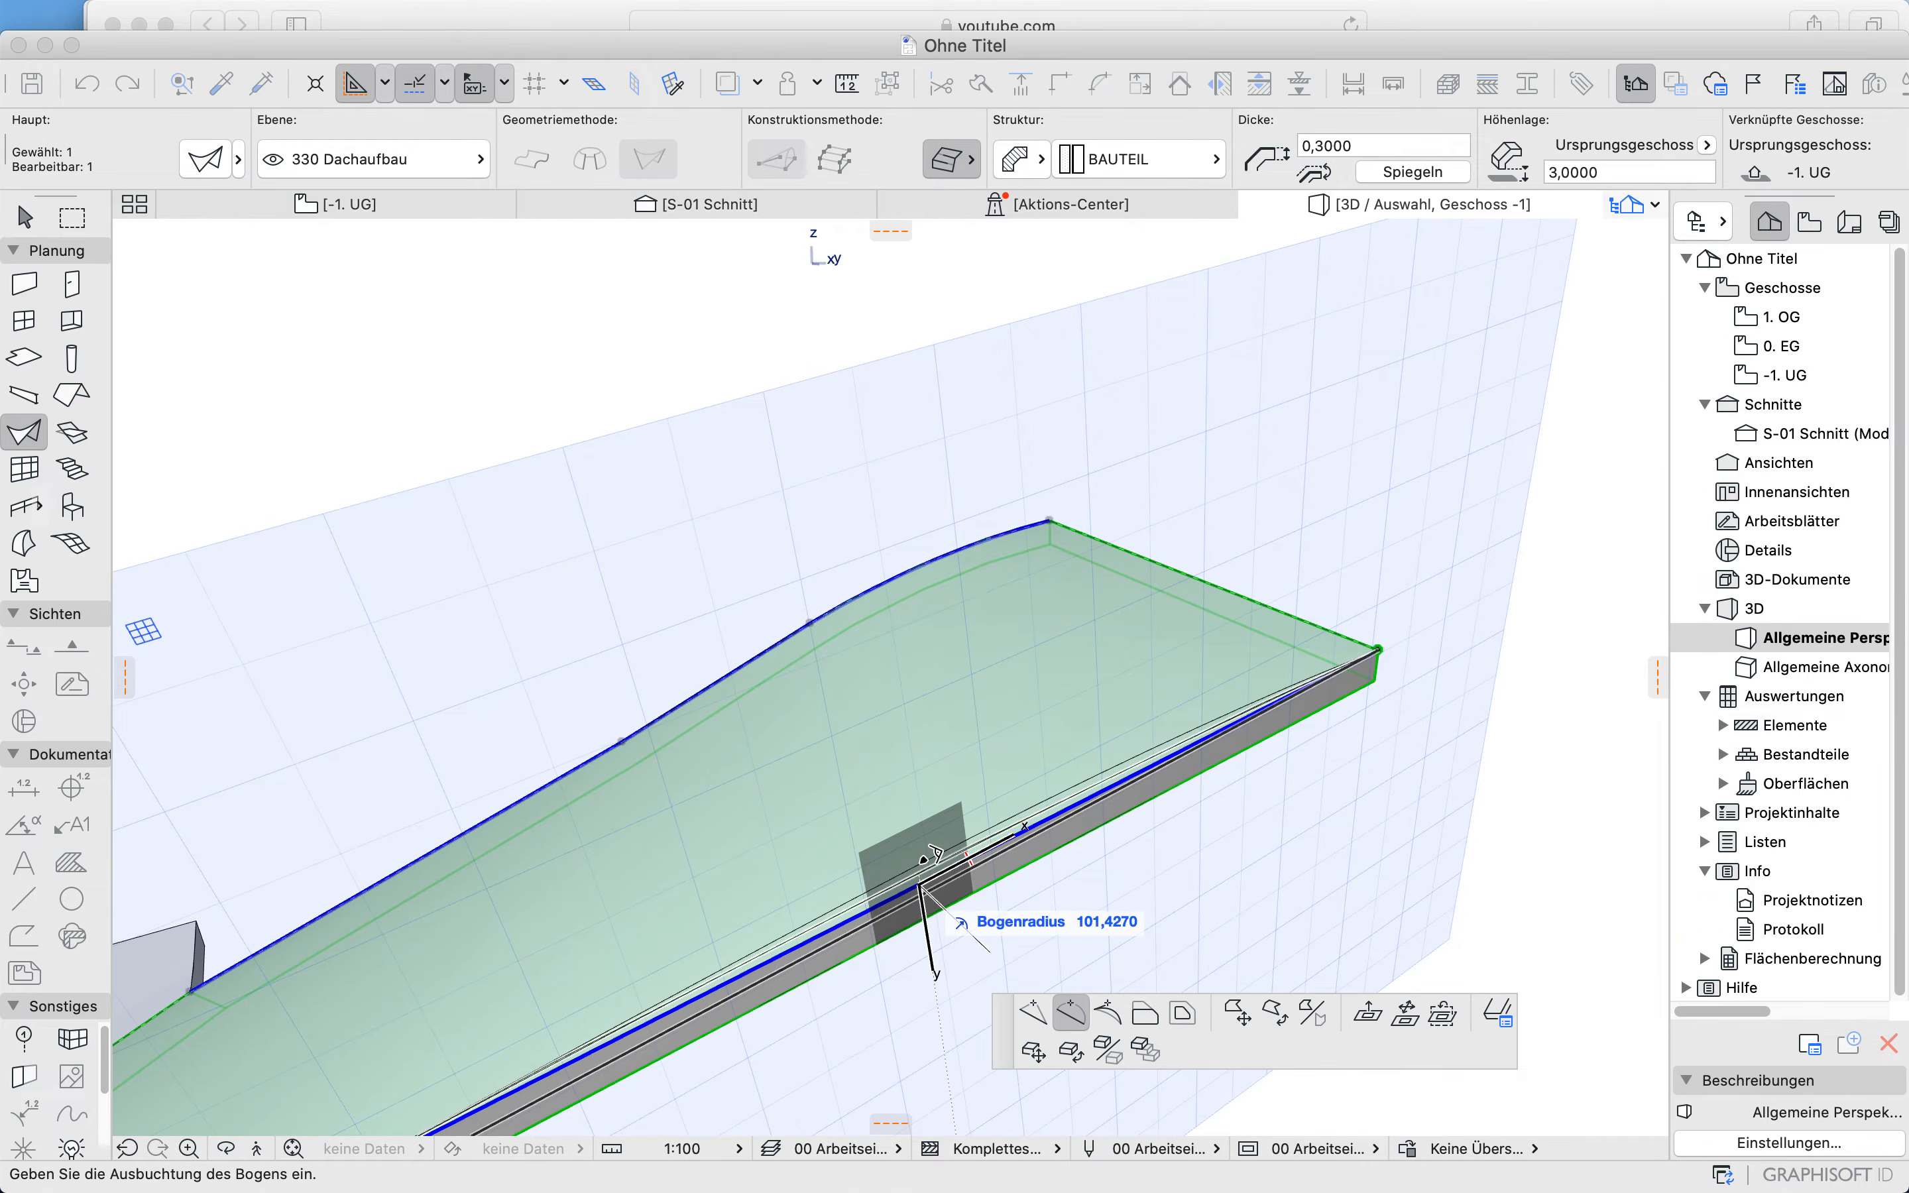
click(762, 1001)
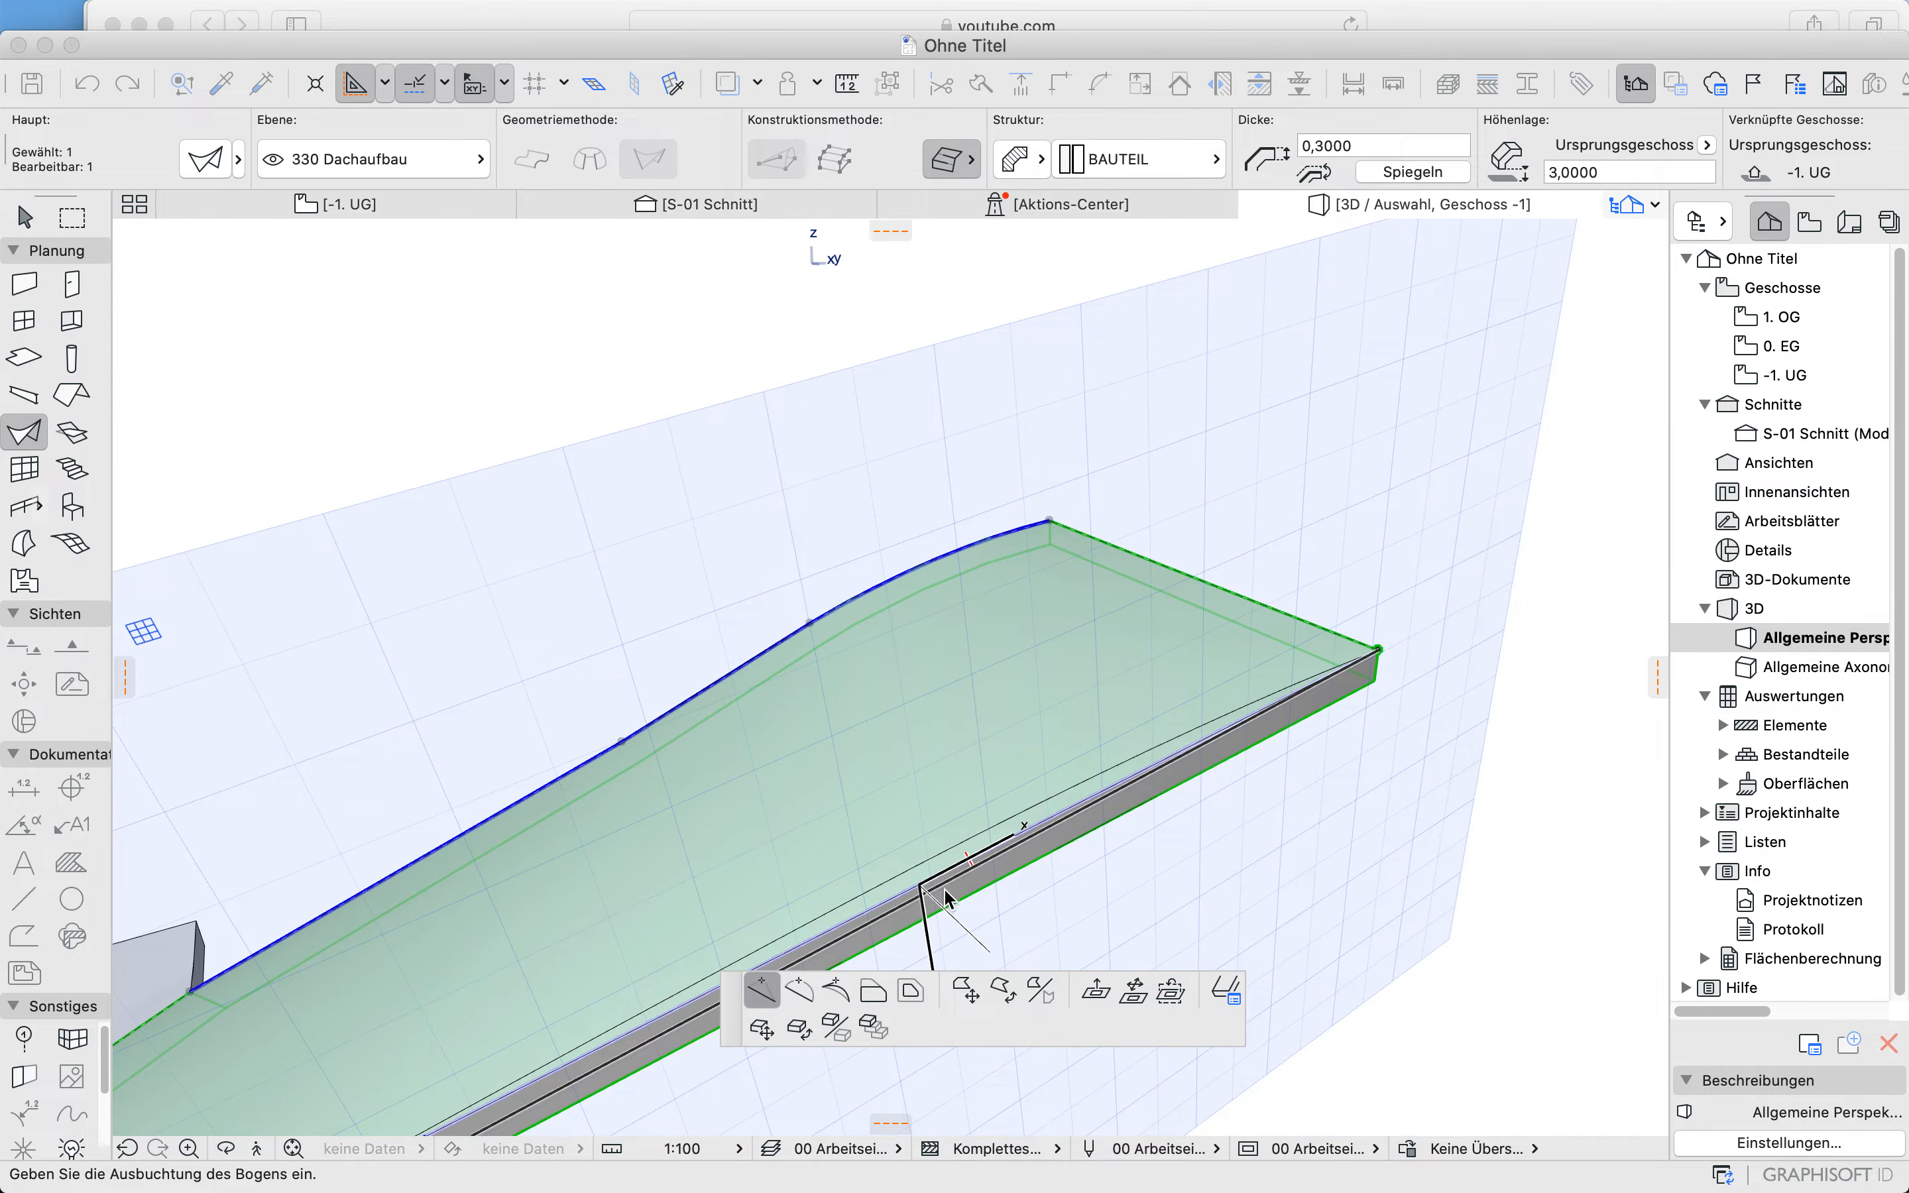
click(1049, 845)
scroll(1228, 737, up, 3)
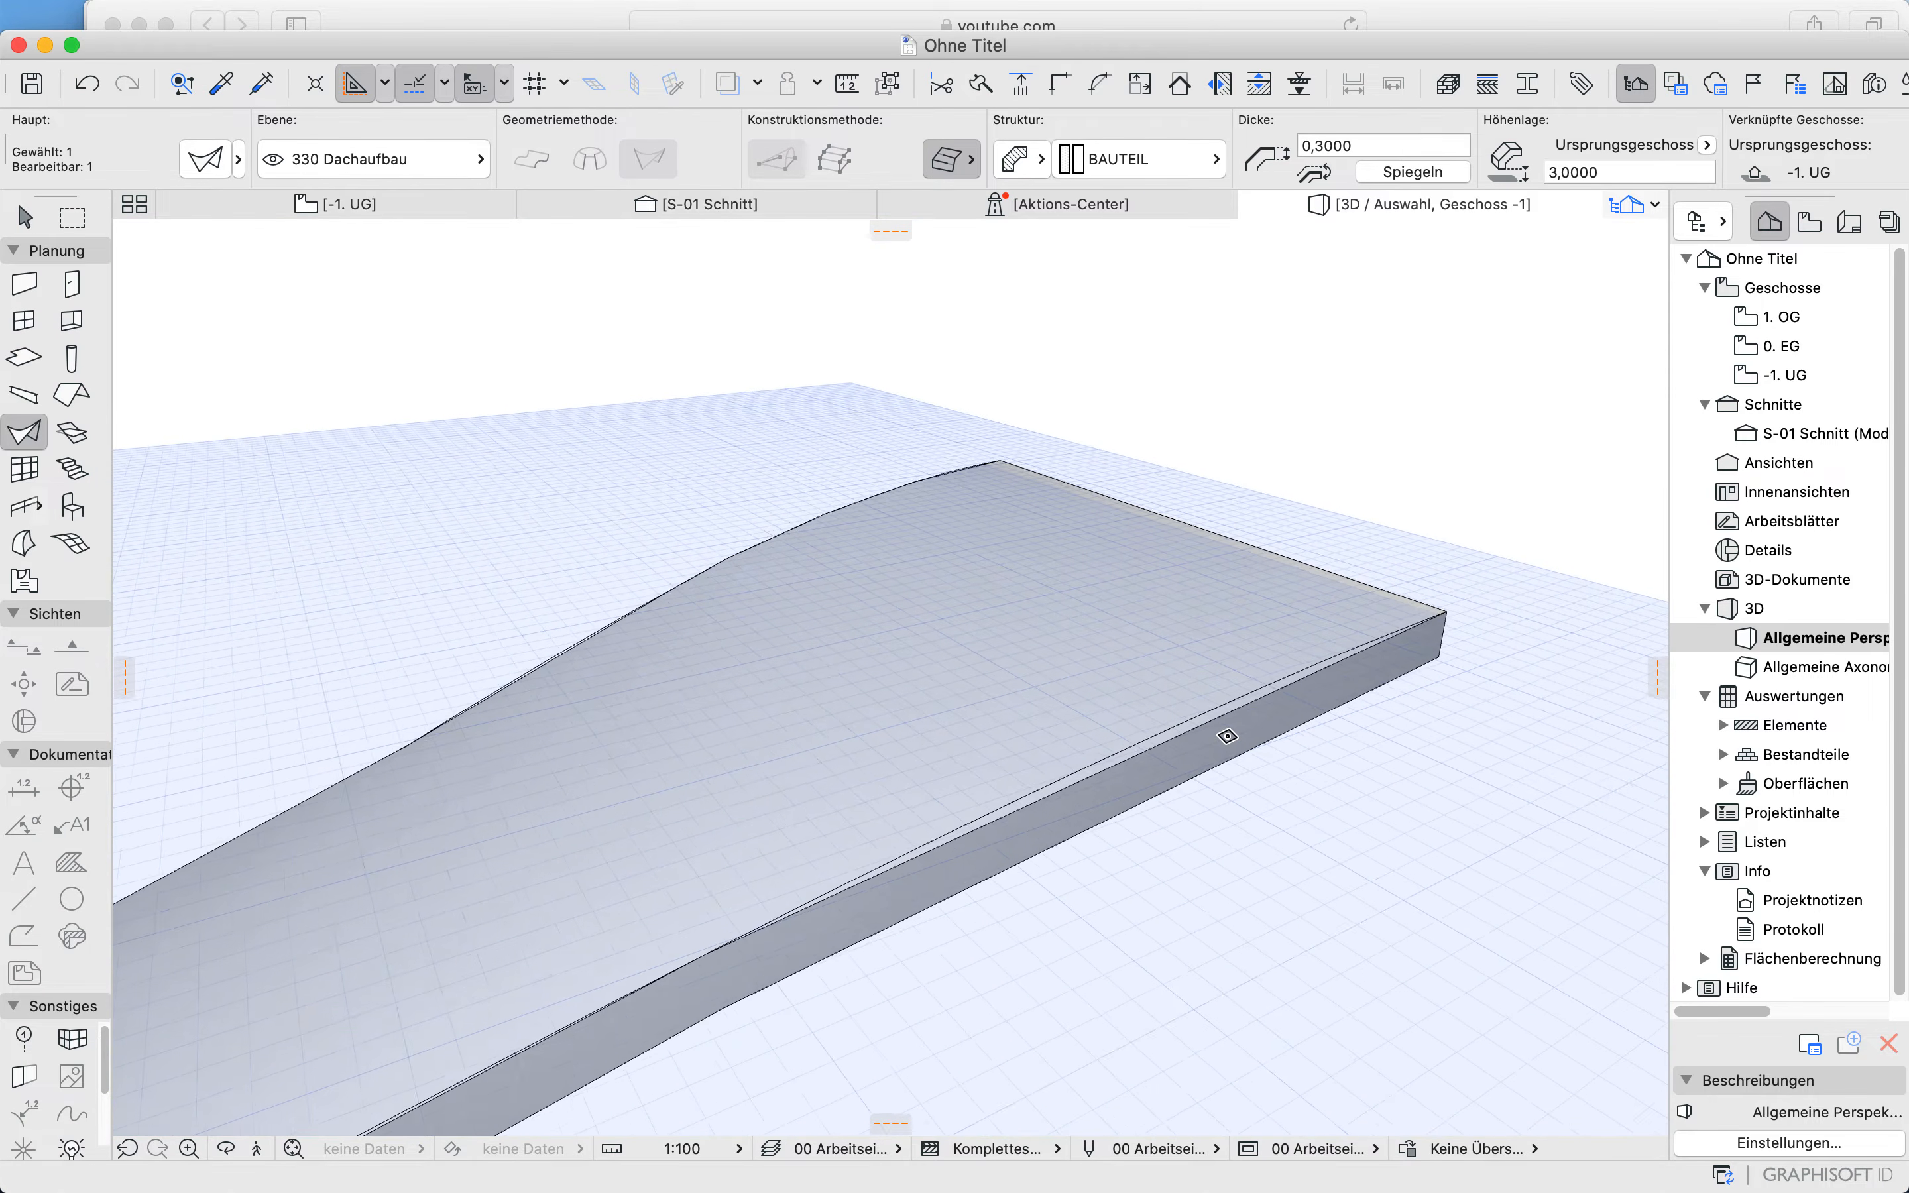
Step: Curve the upper end segment of the long-leg shell's outer profile so that it follows the outer morph curve
click(1166, 746)
click(1171, 742)
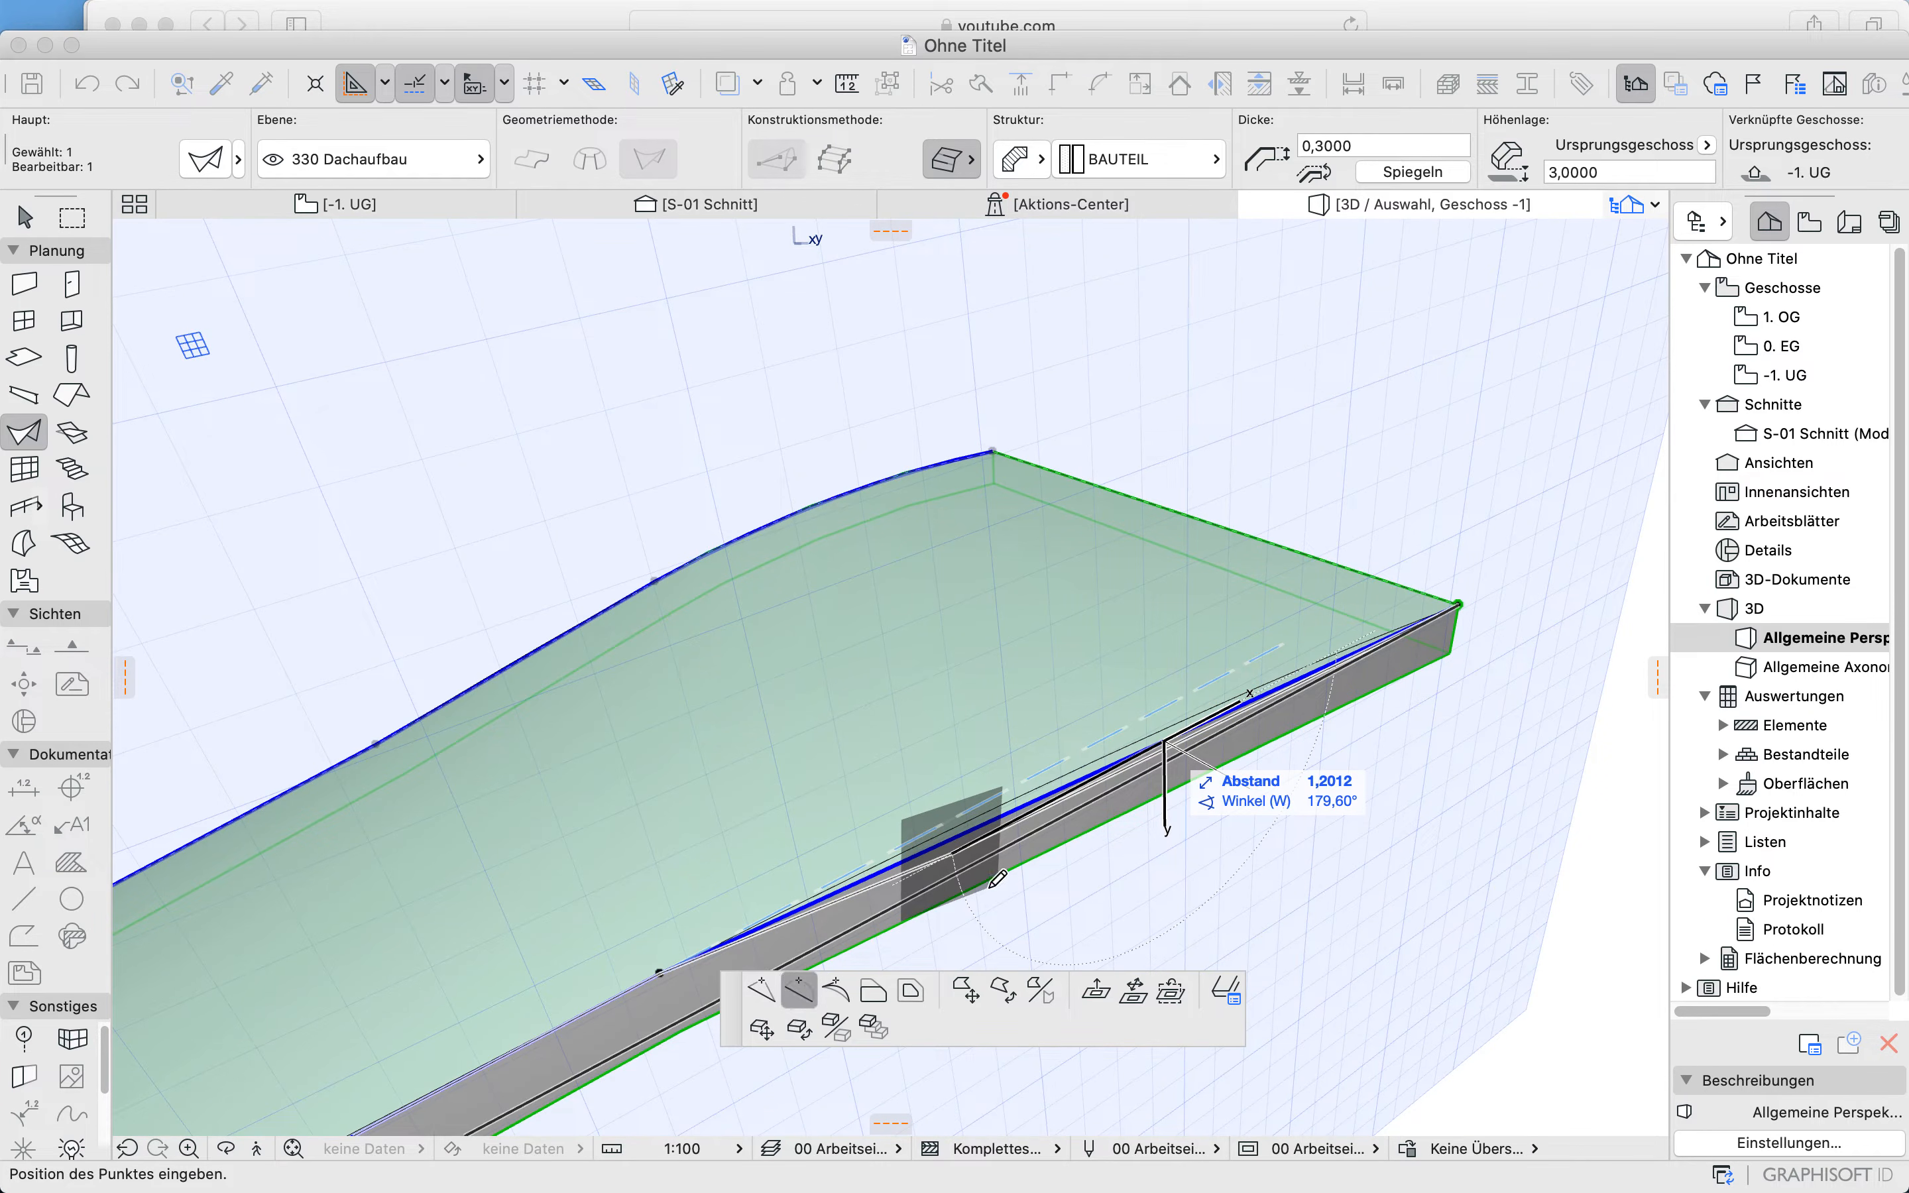
click(1166, 732)
scroll(1162, 880, down, 5)
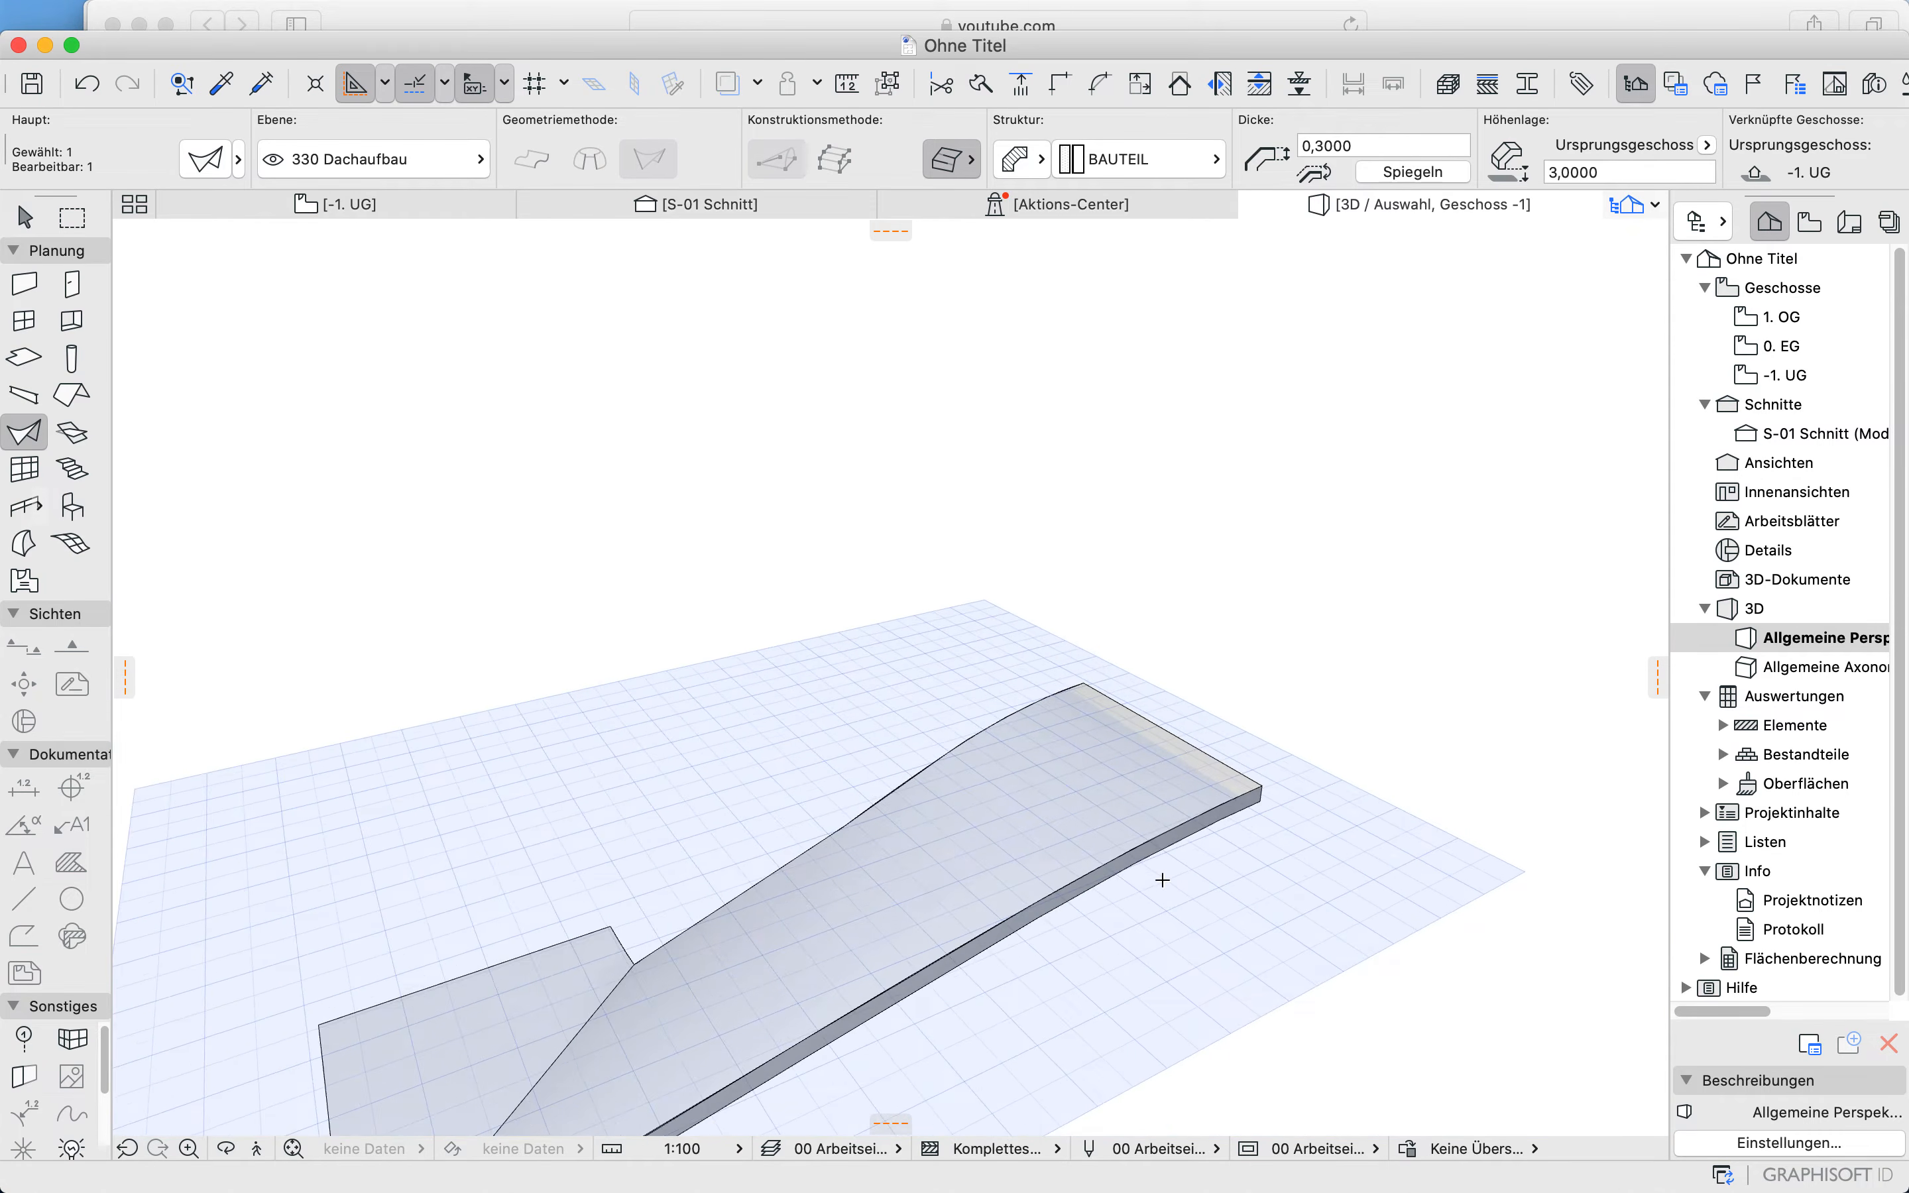
Step: Try to curve the whole lower segment of the long-leg shell's inner profile, down to the short-leg shell, along the inner morph curve
scroll(1162, 880, down, 2)
shift+middle_drag(796, 1014, 865, 808)
shift+middle_drag(747, 849, 958, 820)
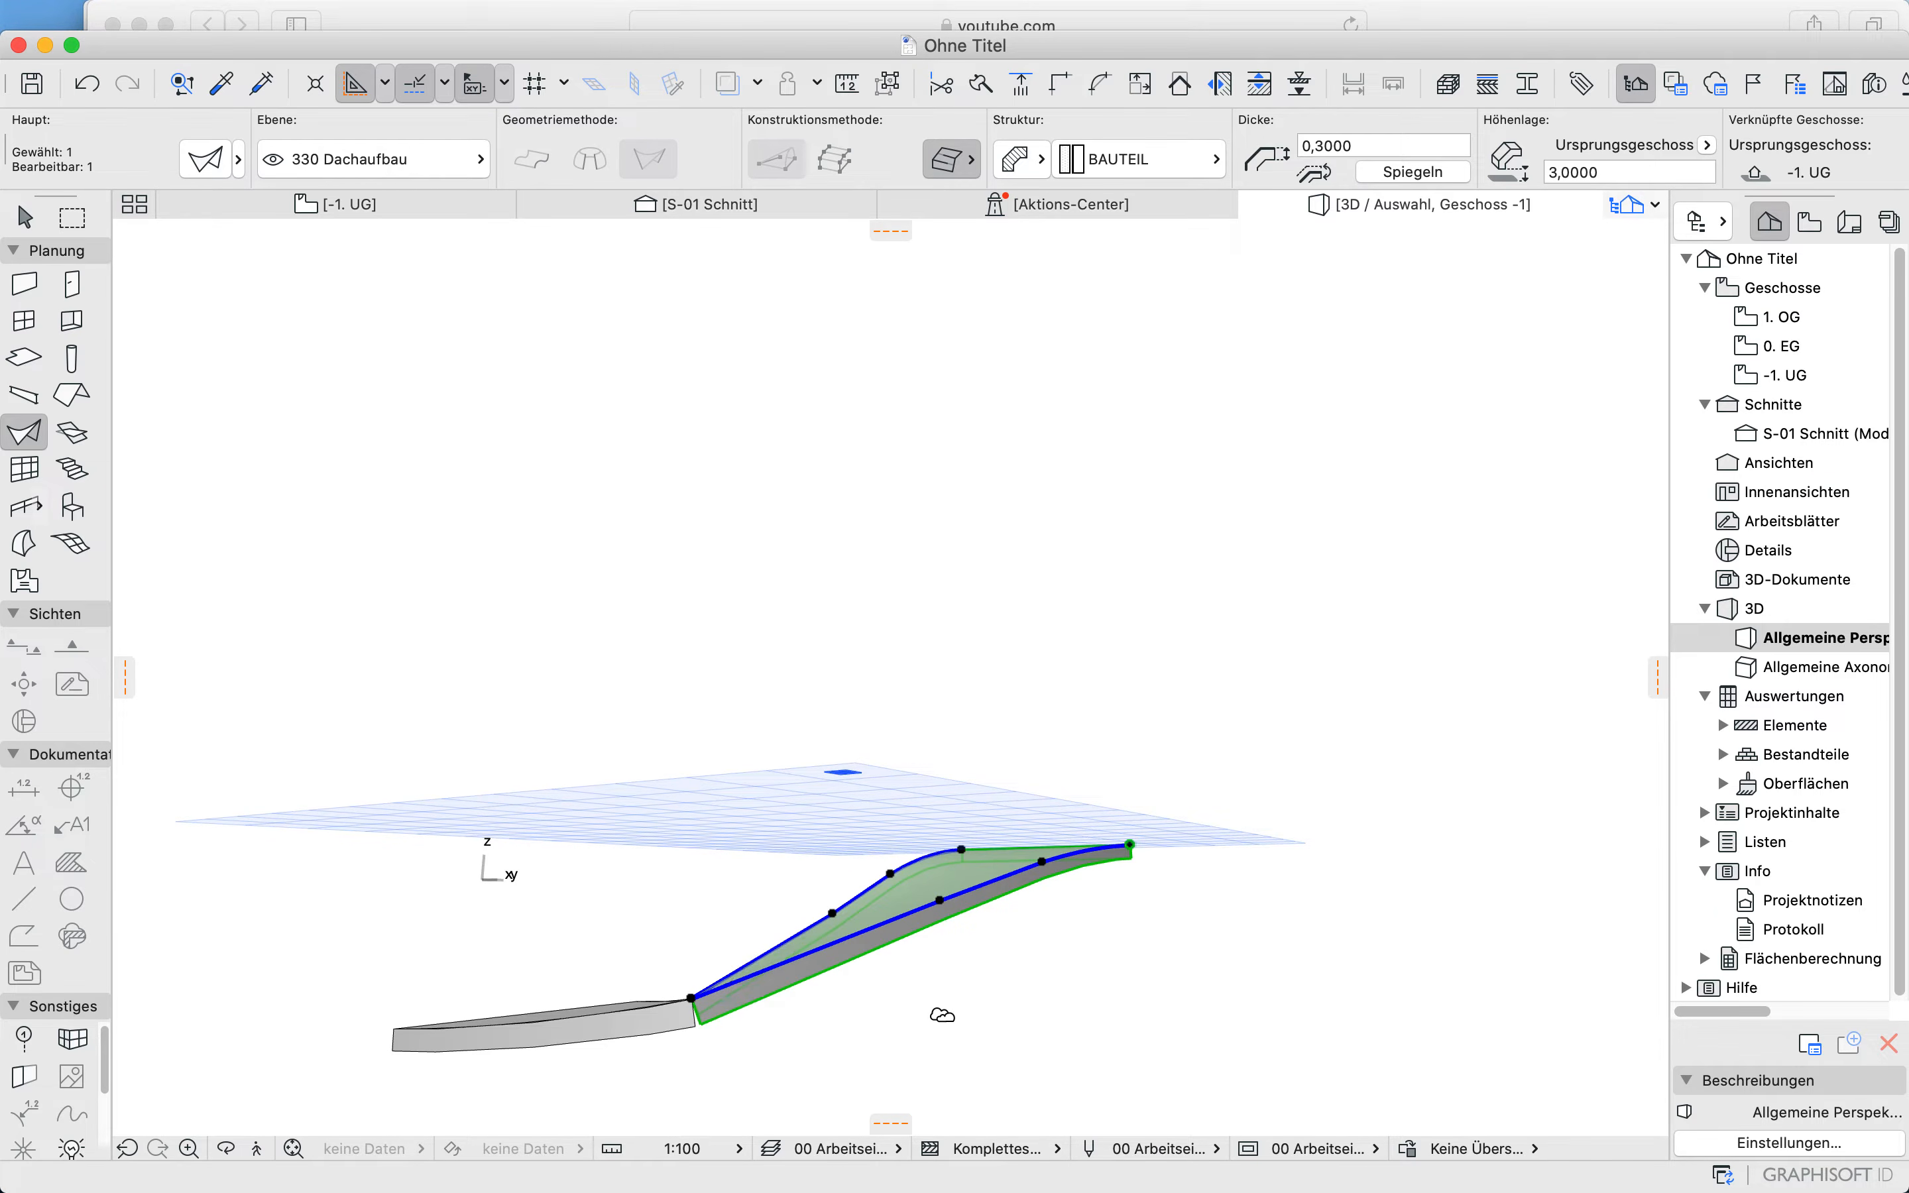
shift+middle_drag(942, 1014, 935, 1021)
middle_drag(686, 1044, 1257, 1077)
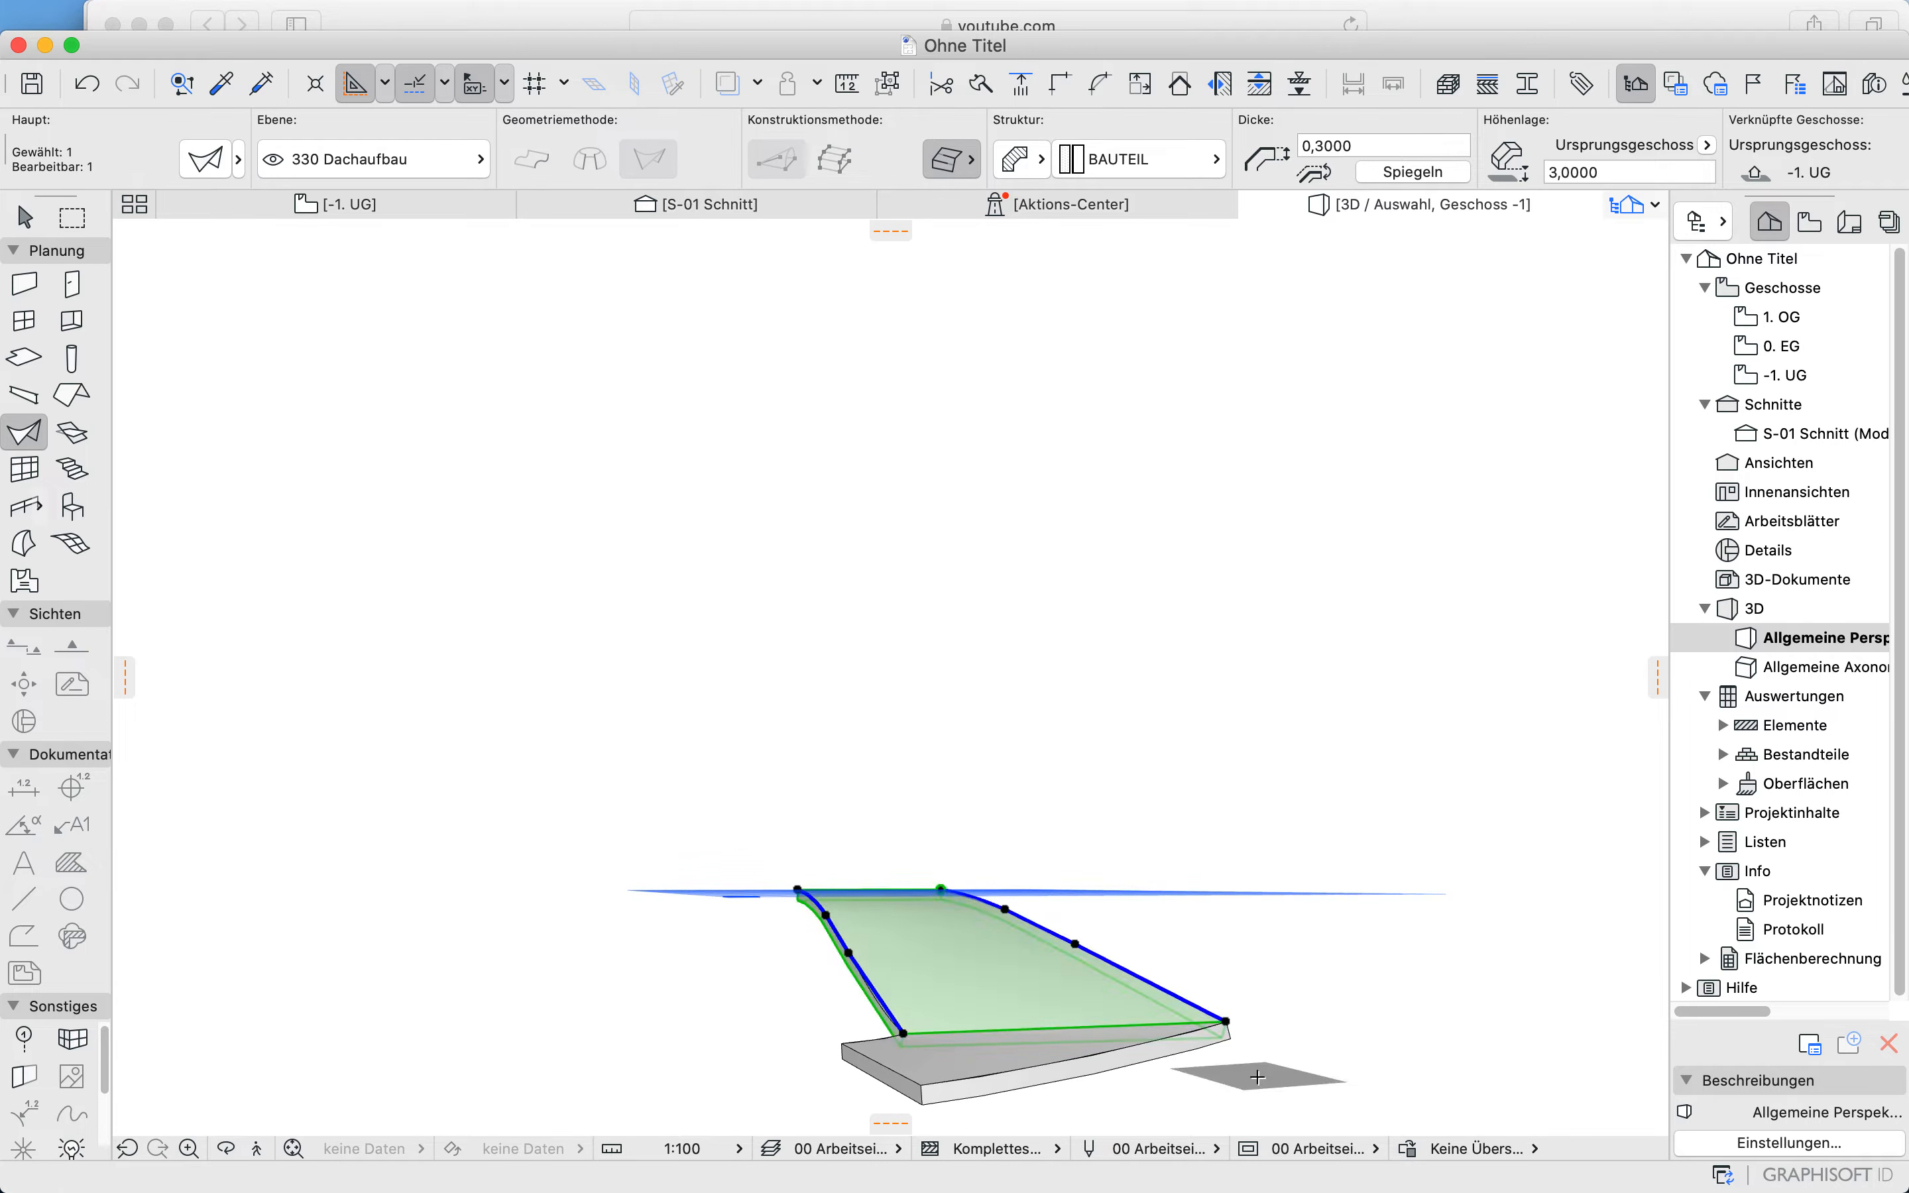
shift+middle_drag(1013, 980, 1444, 936)
scroll(997, 922, up, 5)
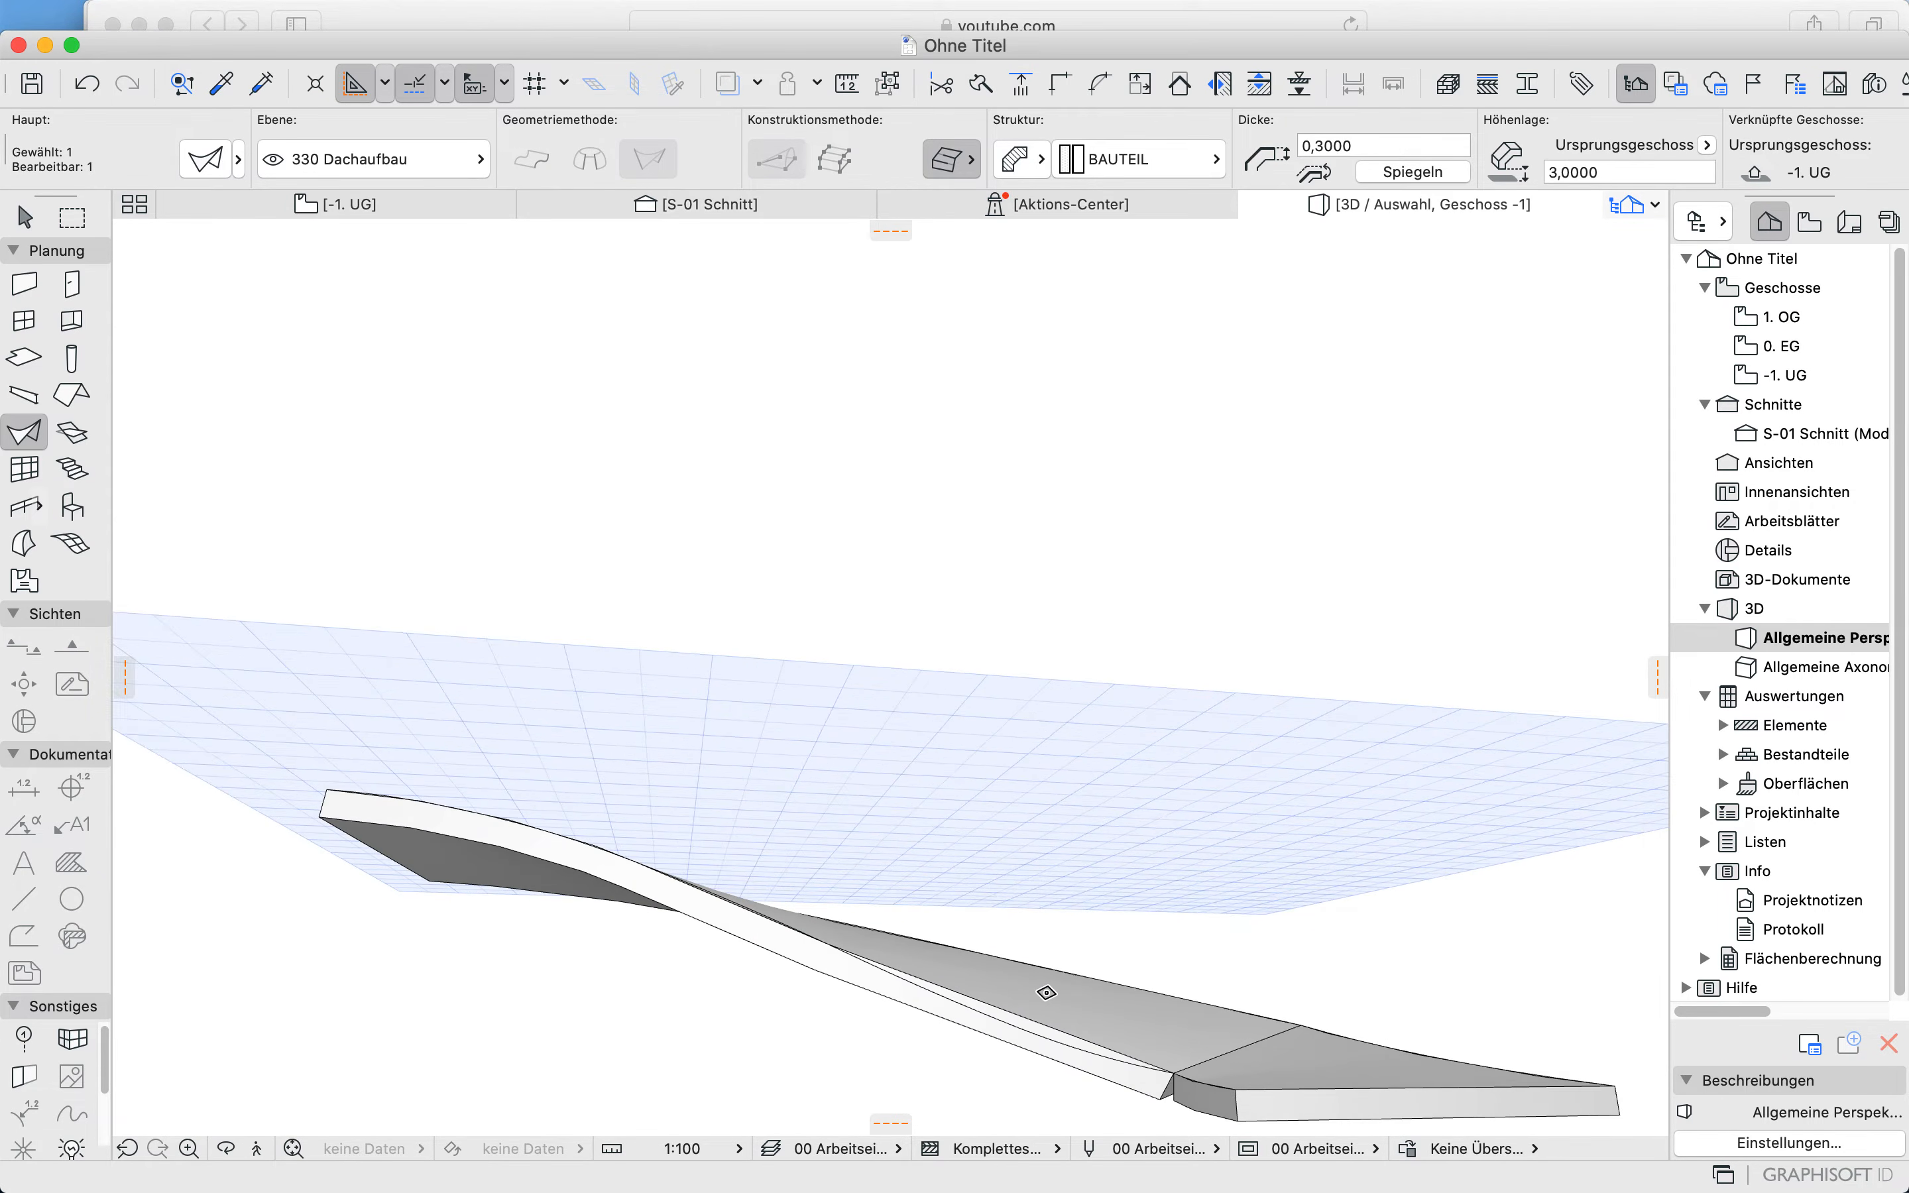
click(1054, 1018)
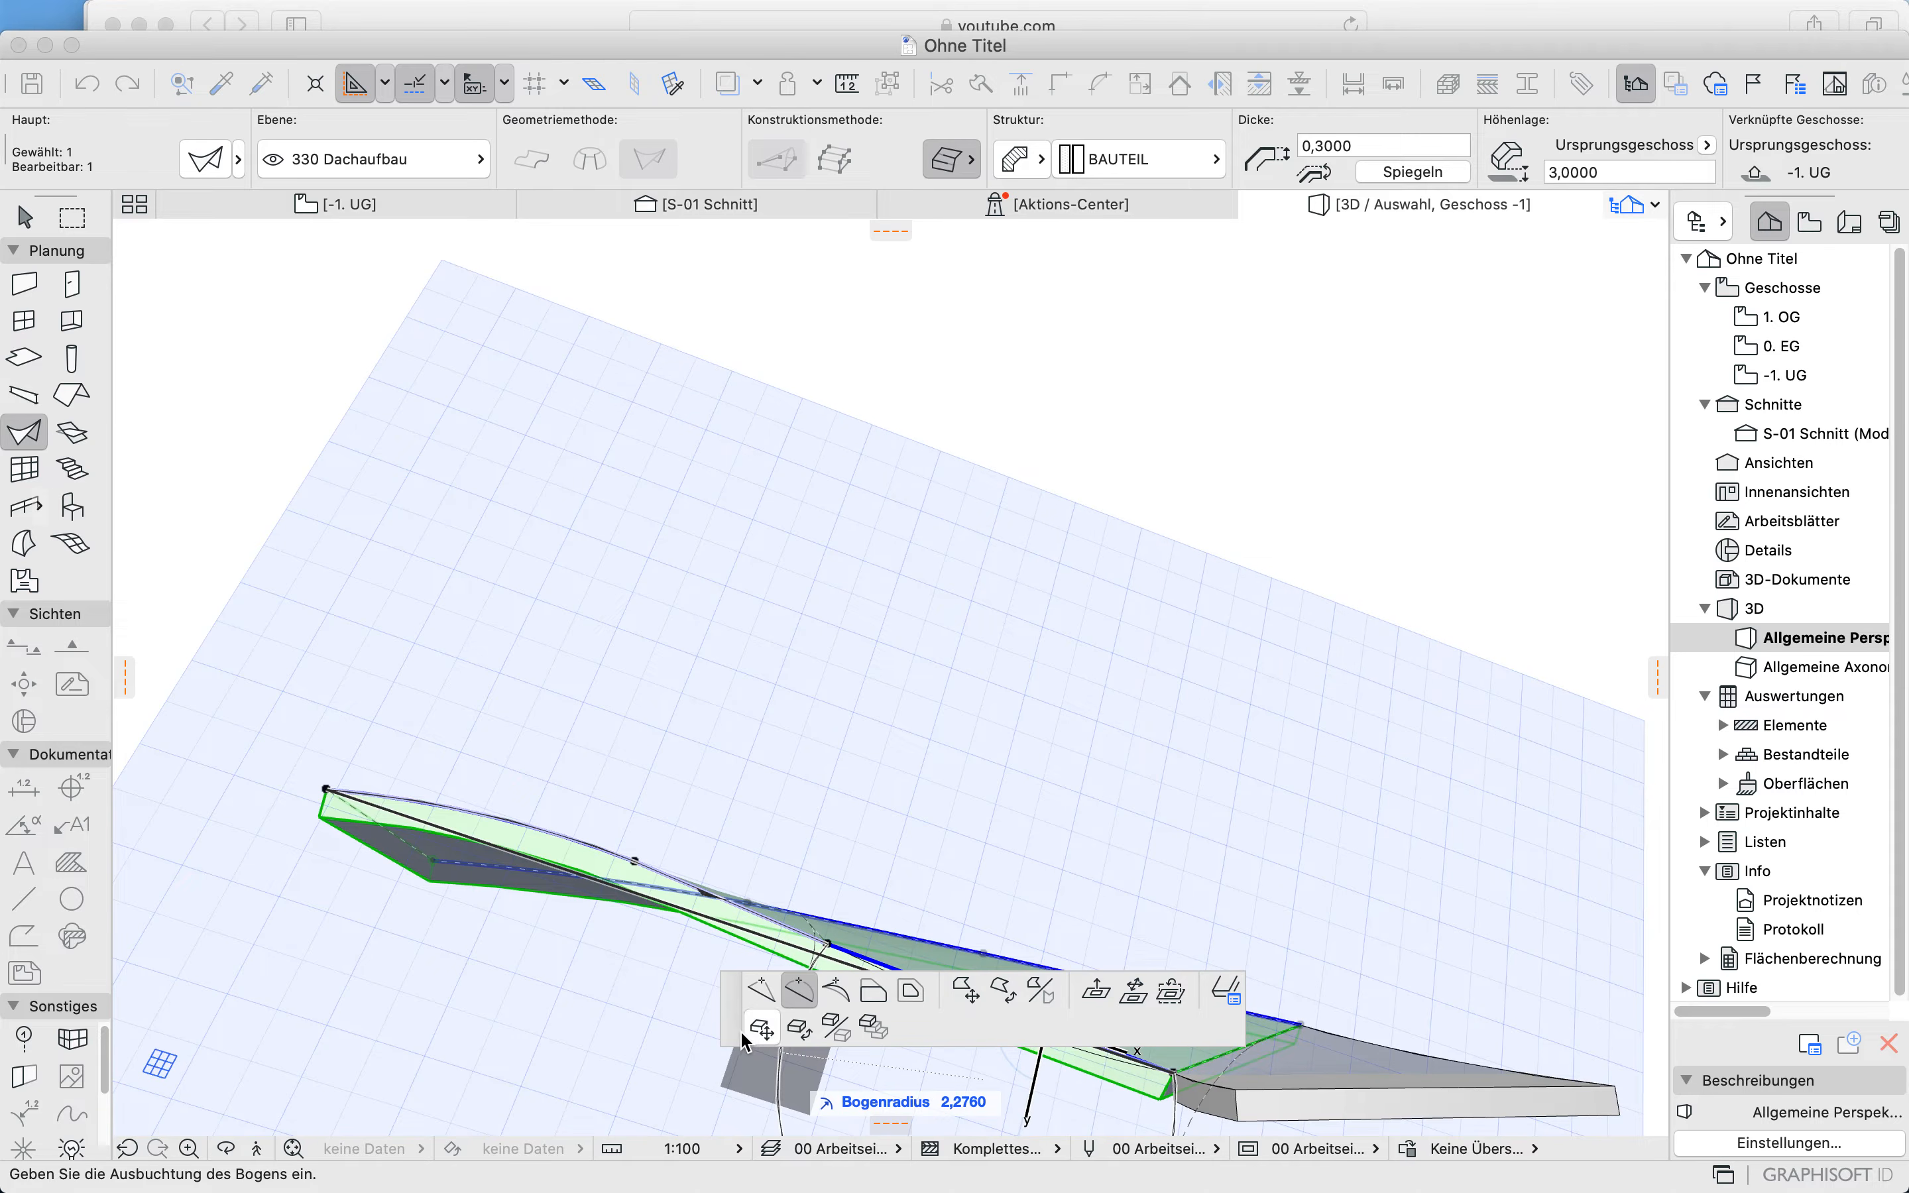
drag(751, 1015, 778, 964)
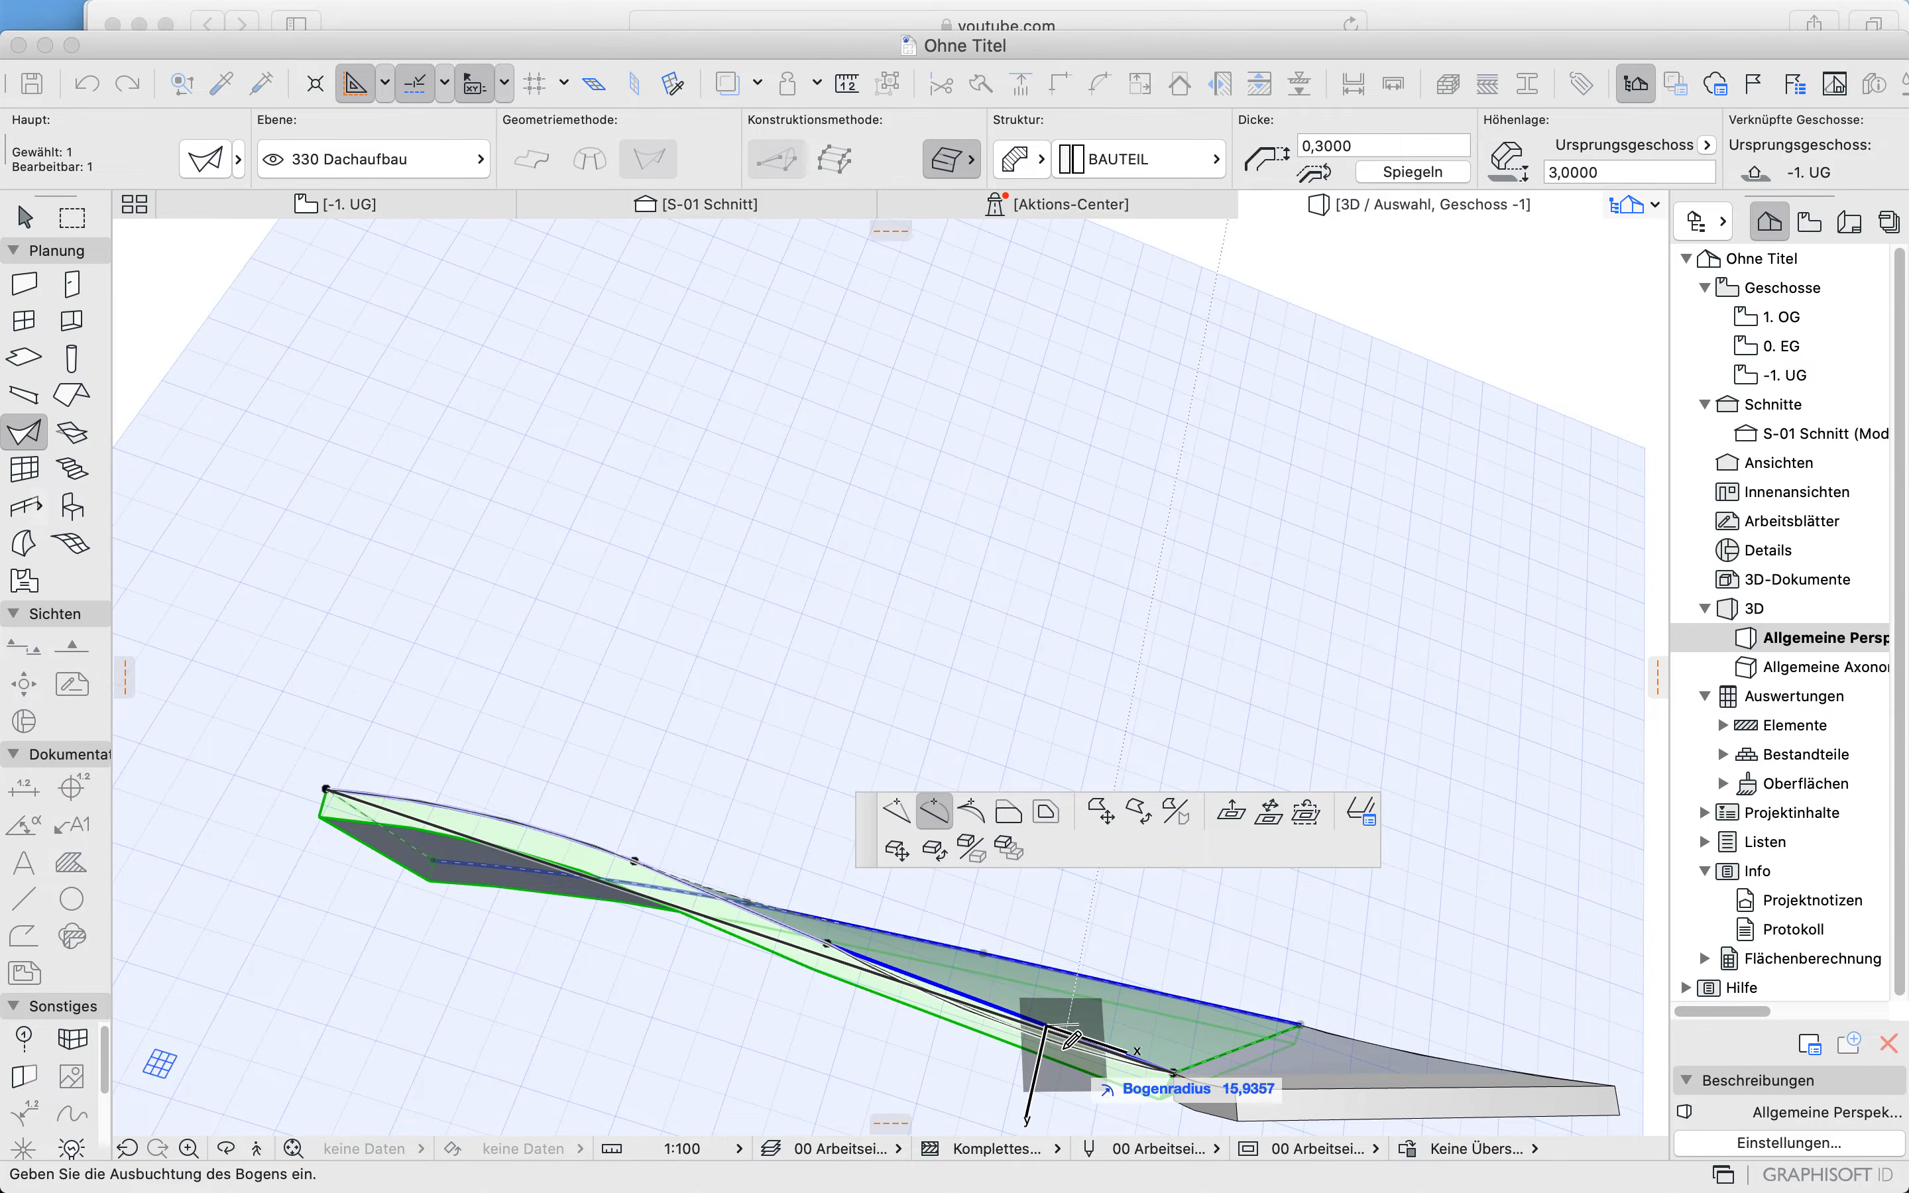
click(1063, 1055)
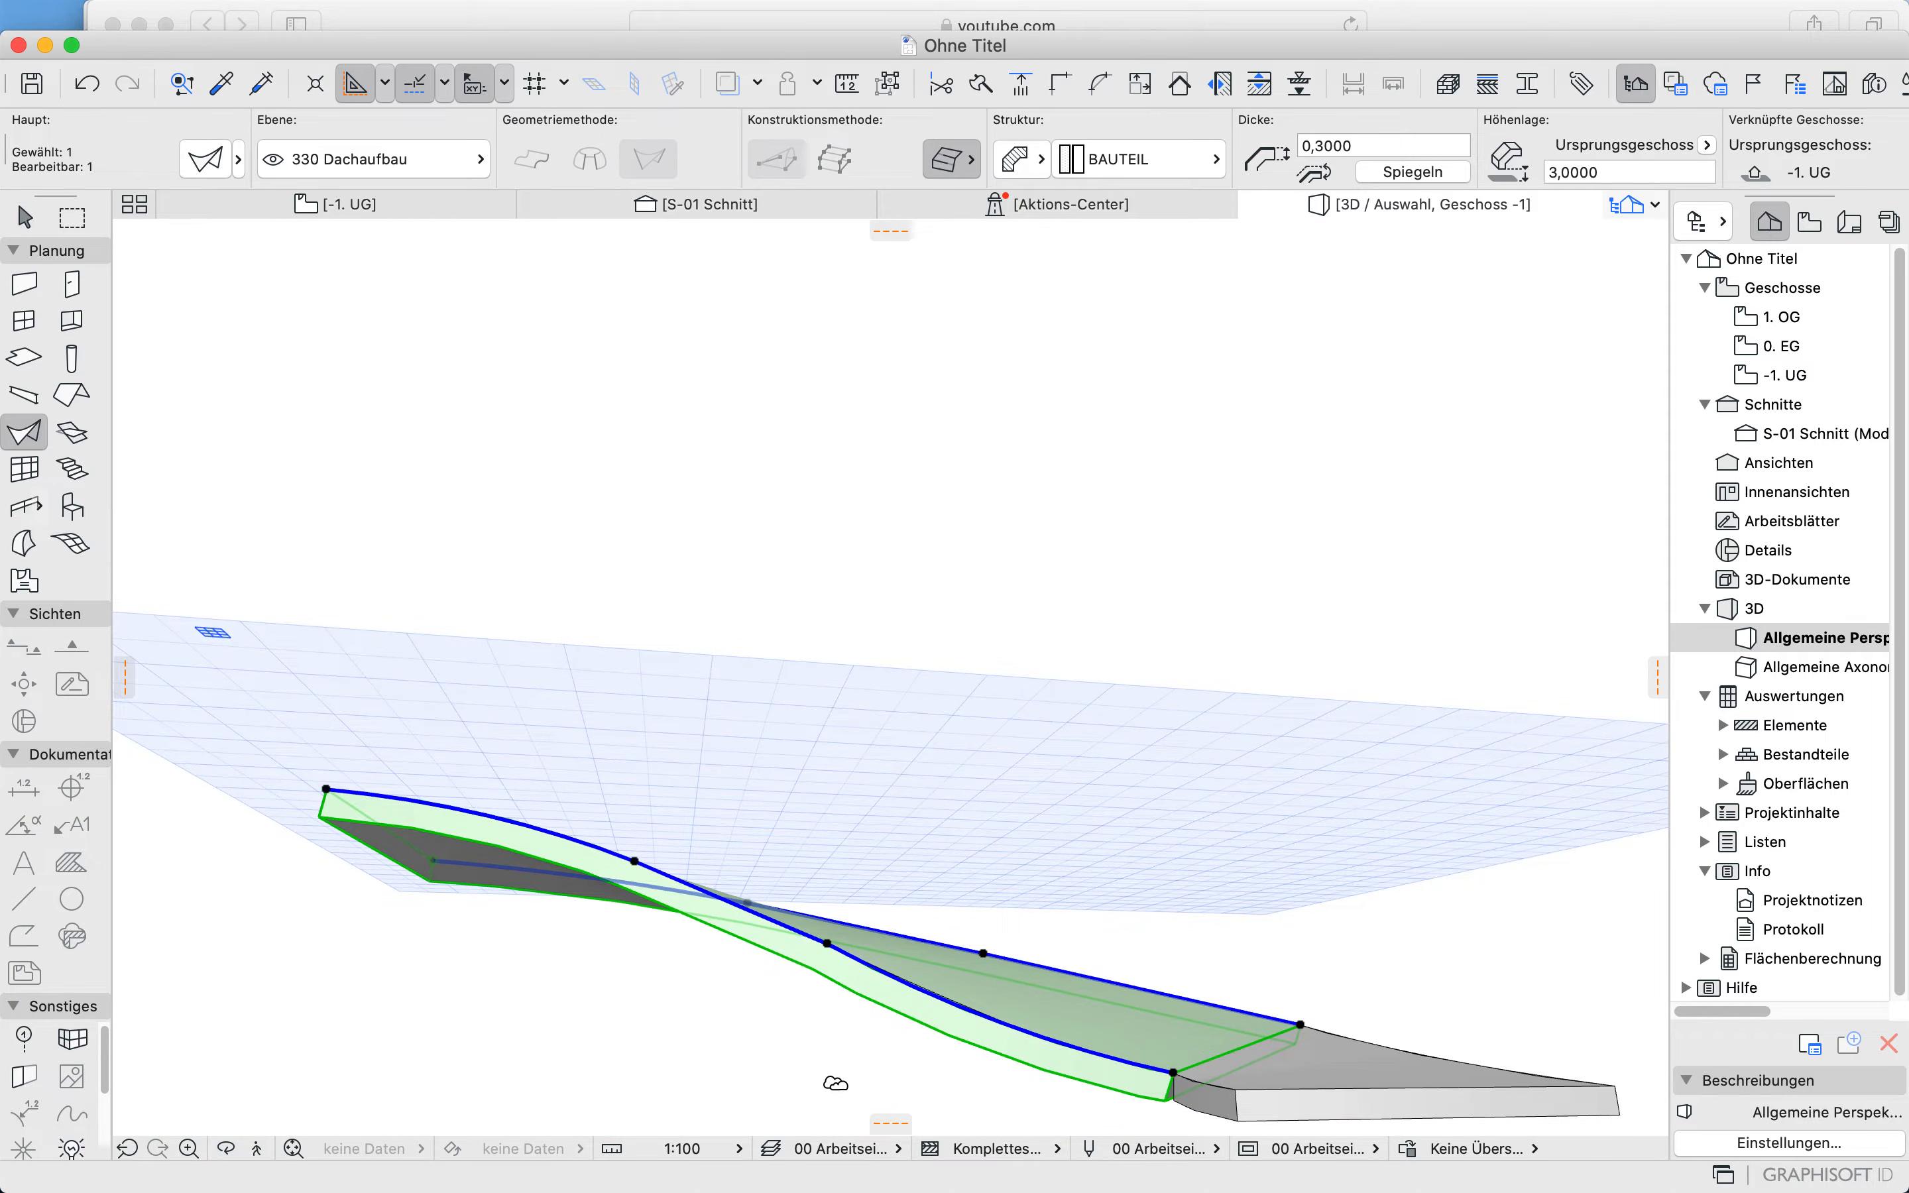
Step: Check the curved lower inner edge against the morph curve from close up and undo that last shell edit
shift+middle_drag(1086, 1117, 913, 973)
shift+click(914, 972)
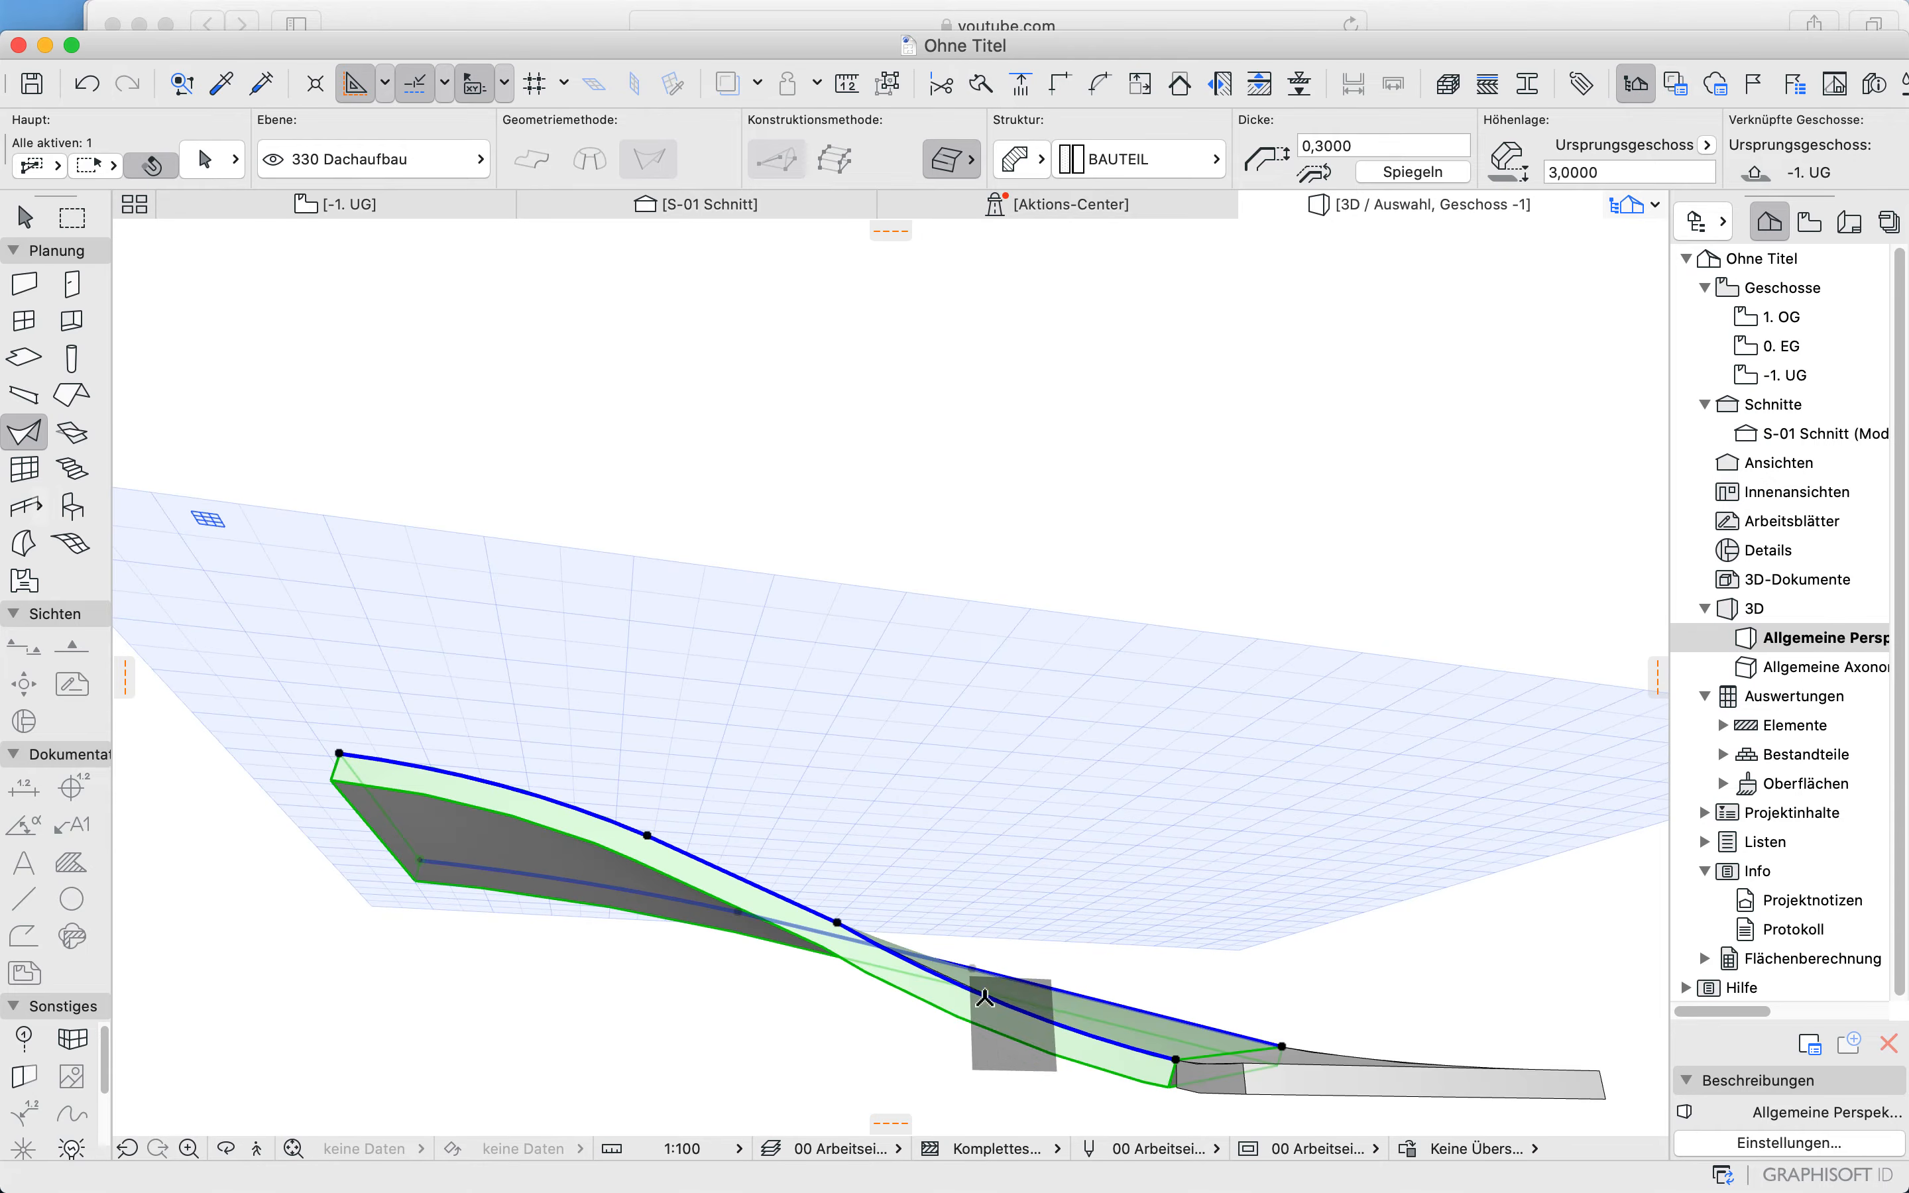
scroll(914, 972, up, 2)
scroll(913, 973, up, 5)
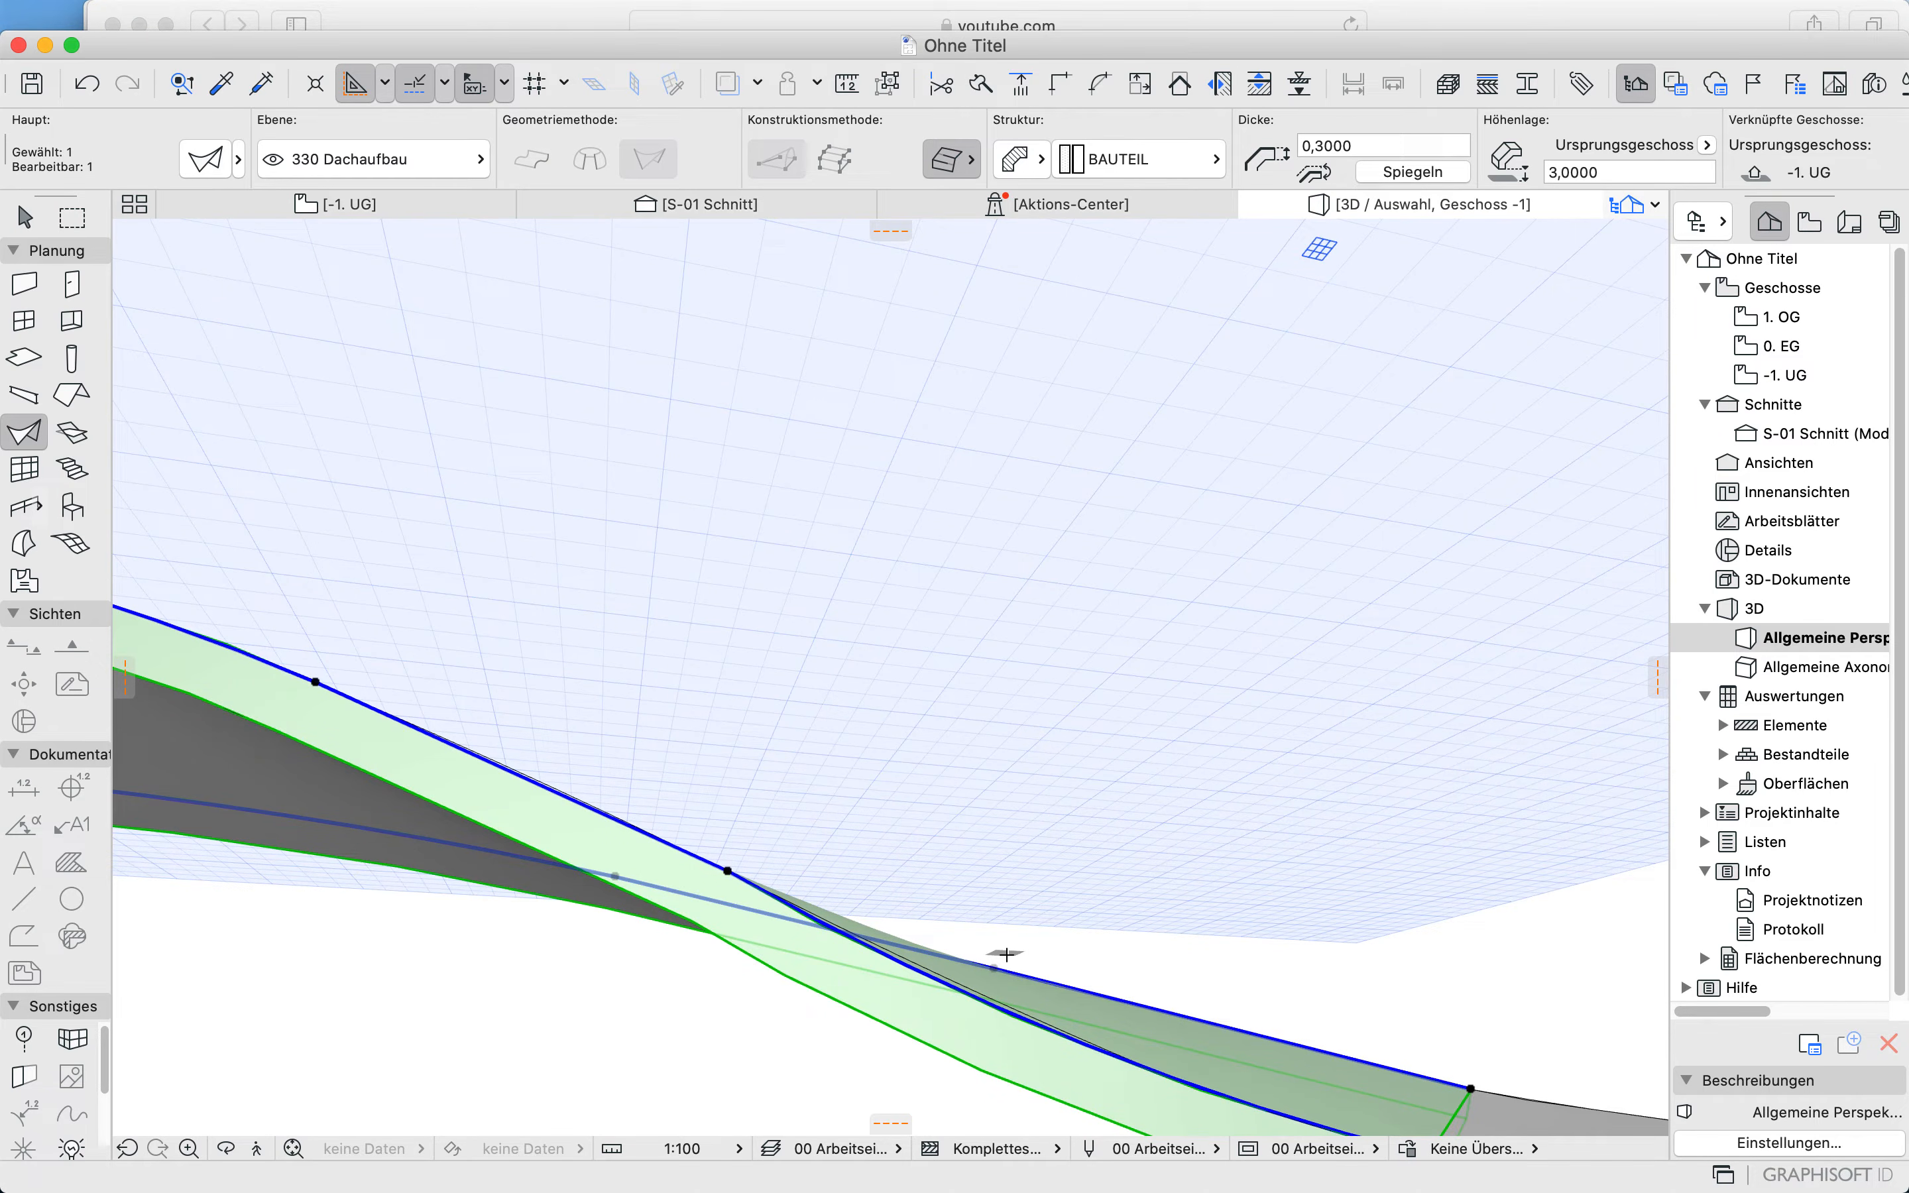
key(super+z)
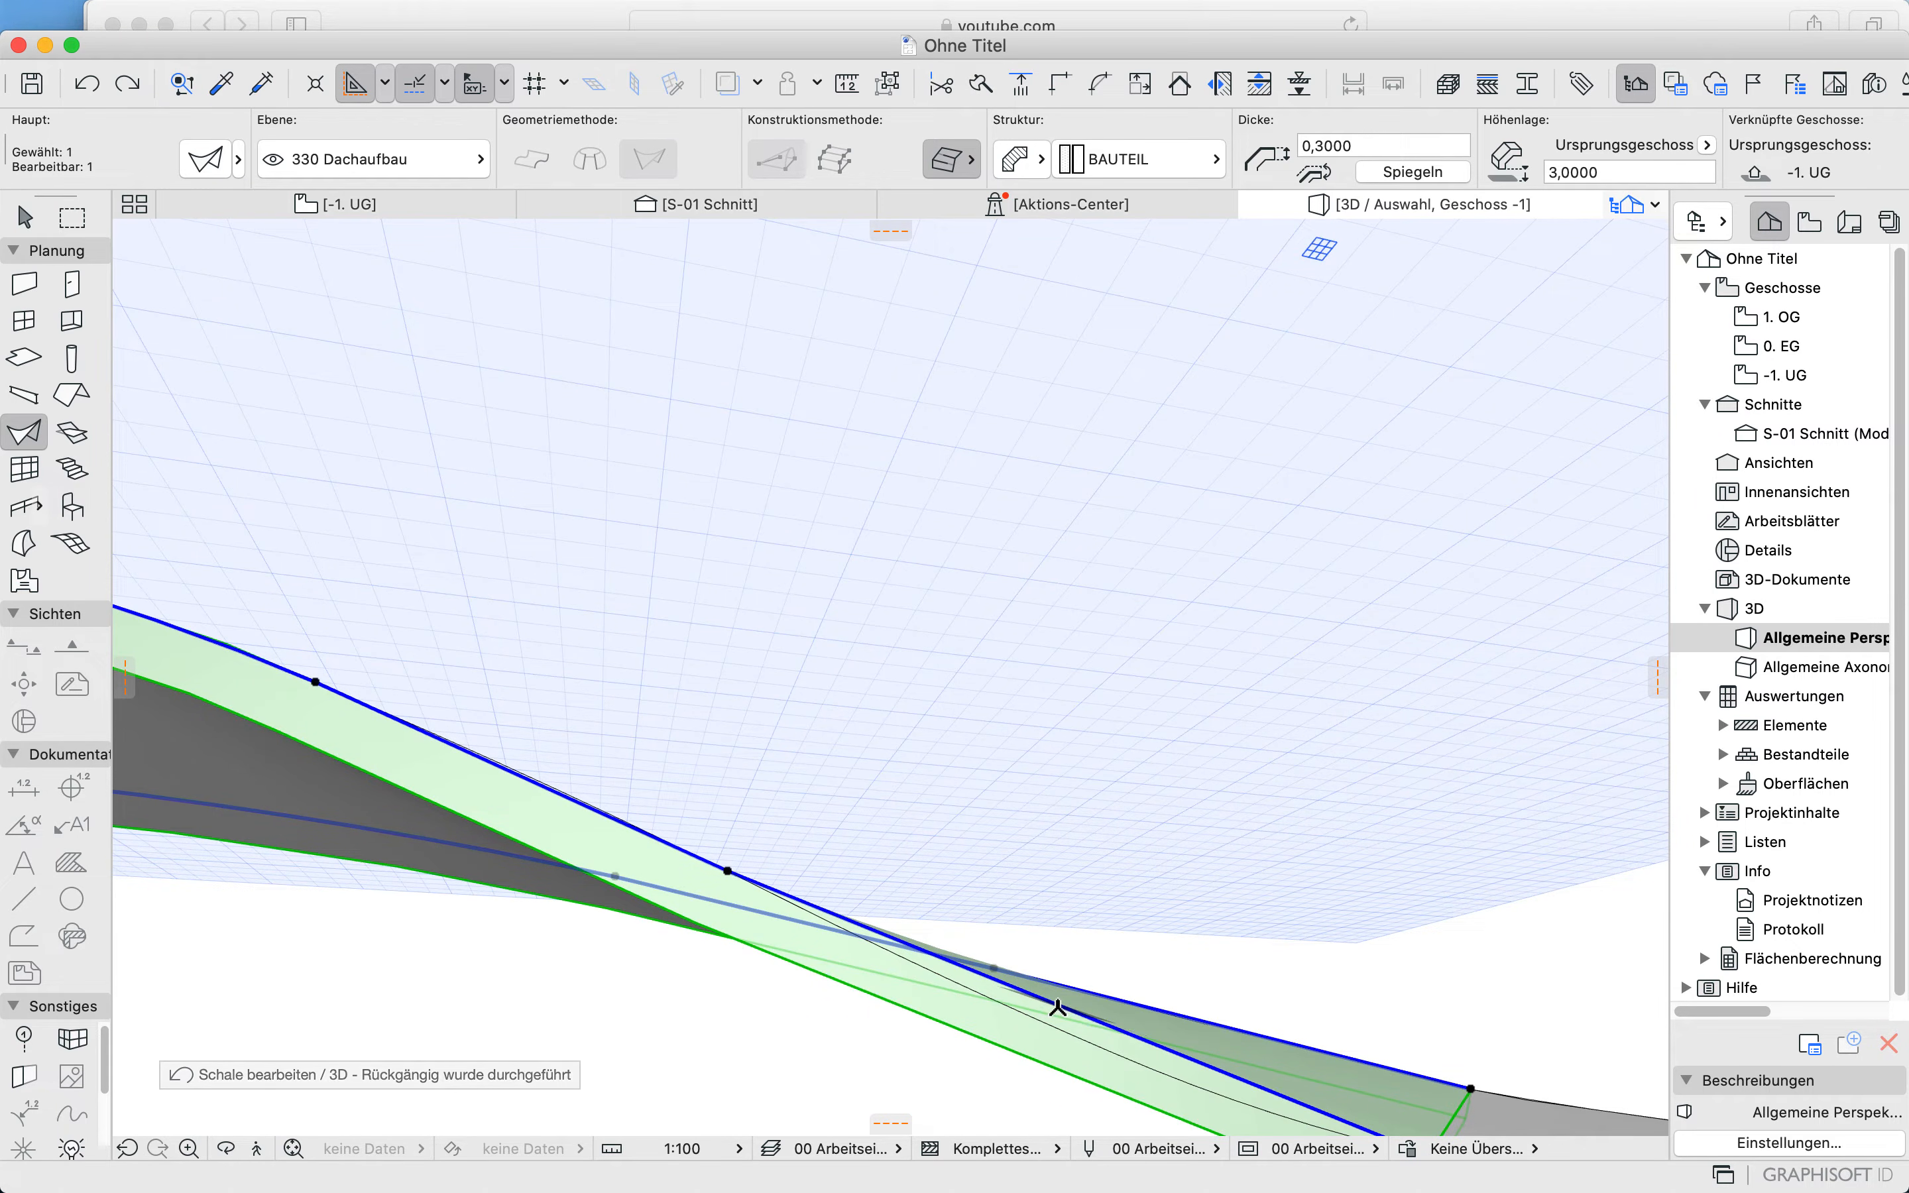
Step: Insert a point on the lower segment of the long-leg shell's inner profile and place it on the inner morph curve
click(1058, 1008)
click(897, 811)
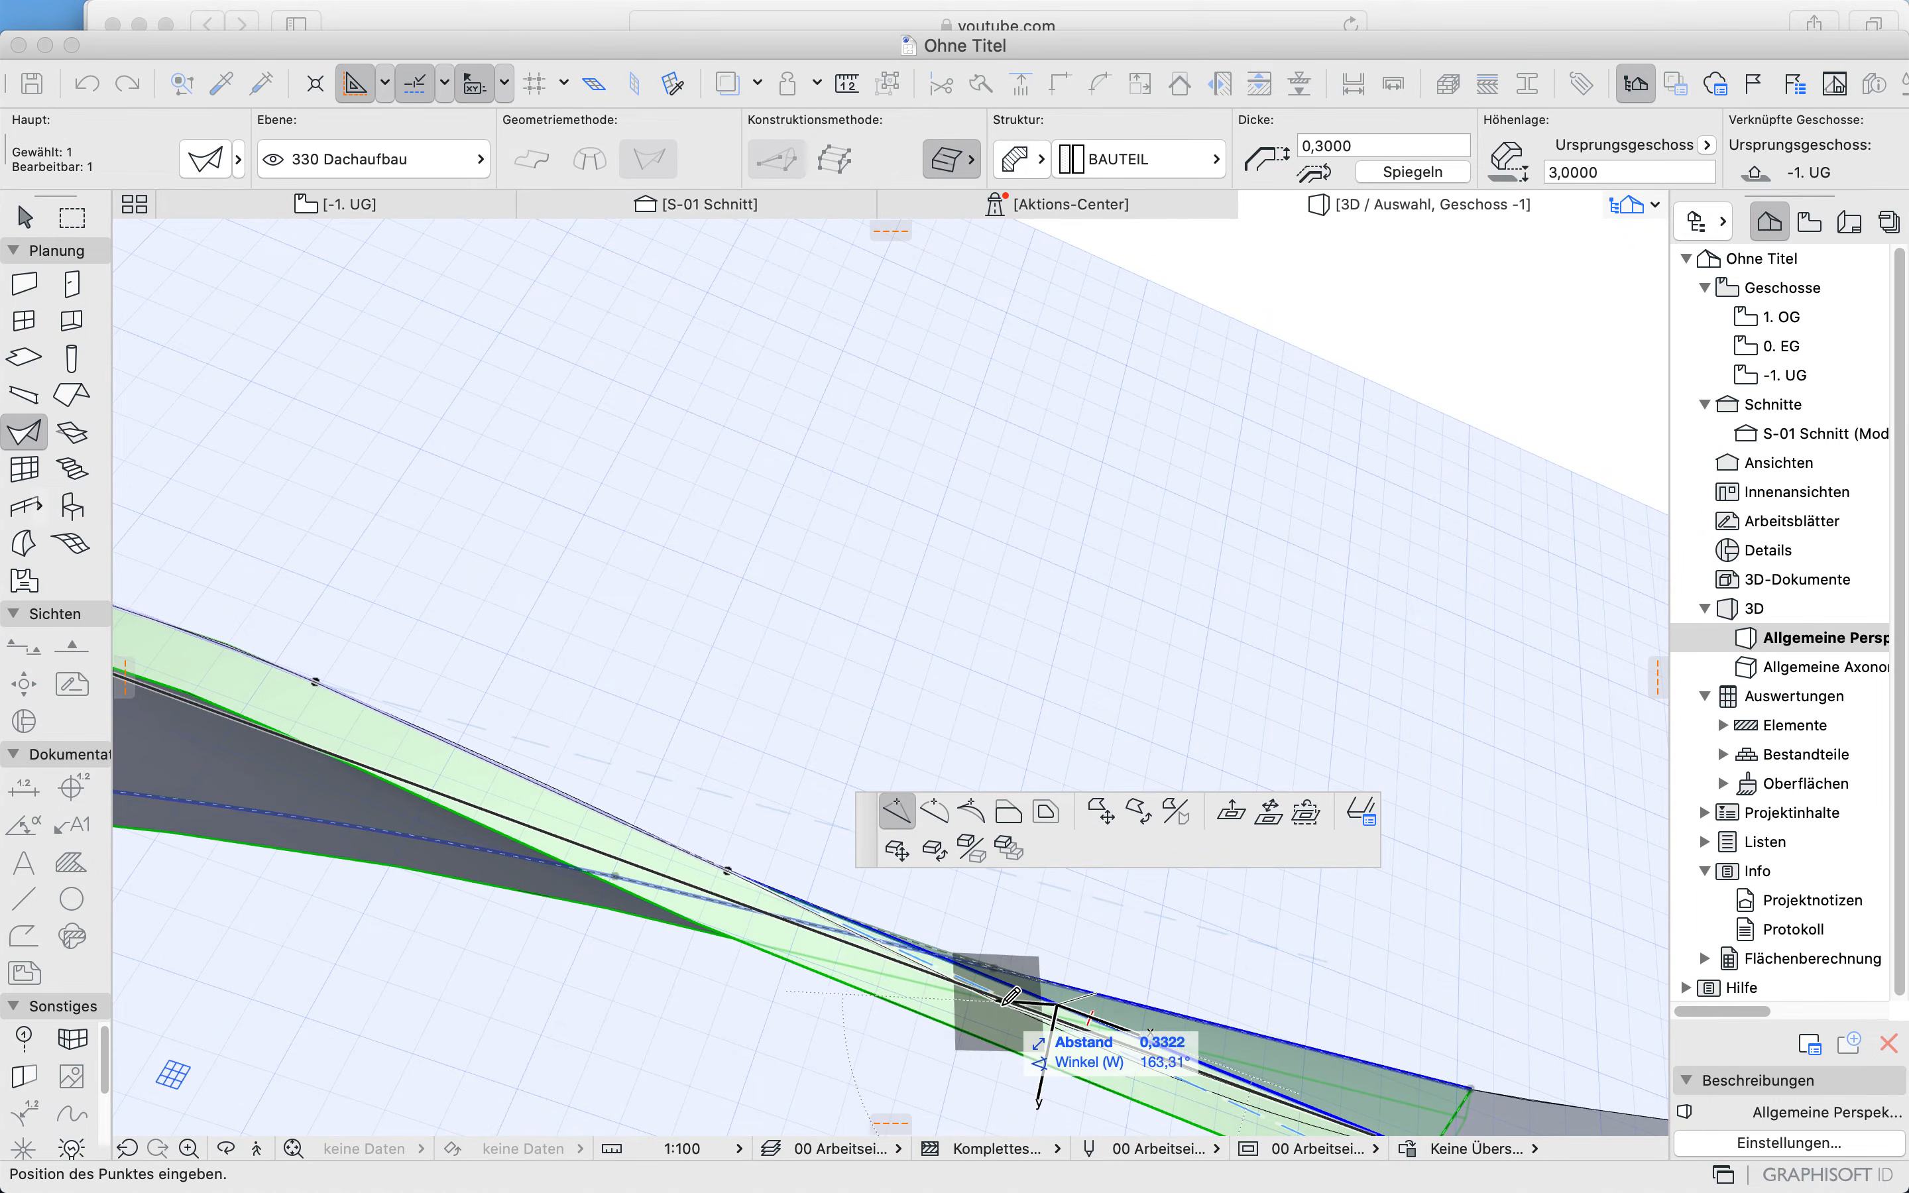
click(985, 1027)
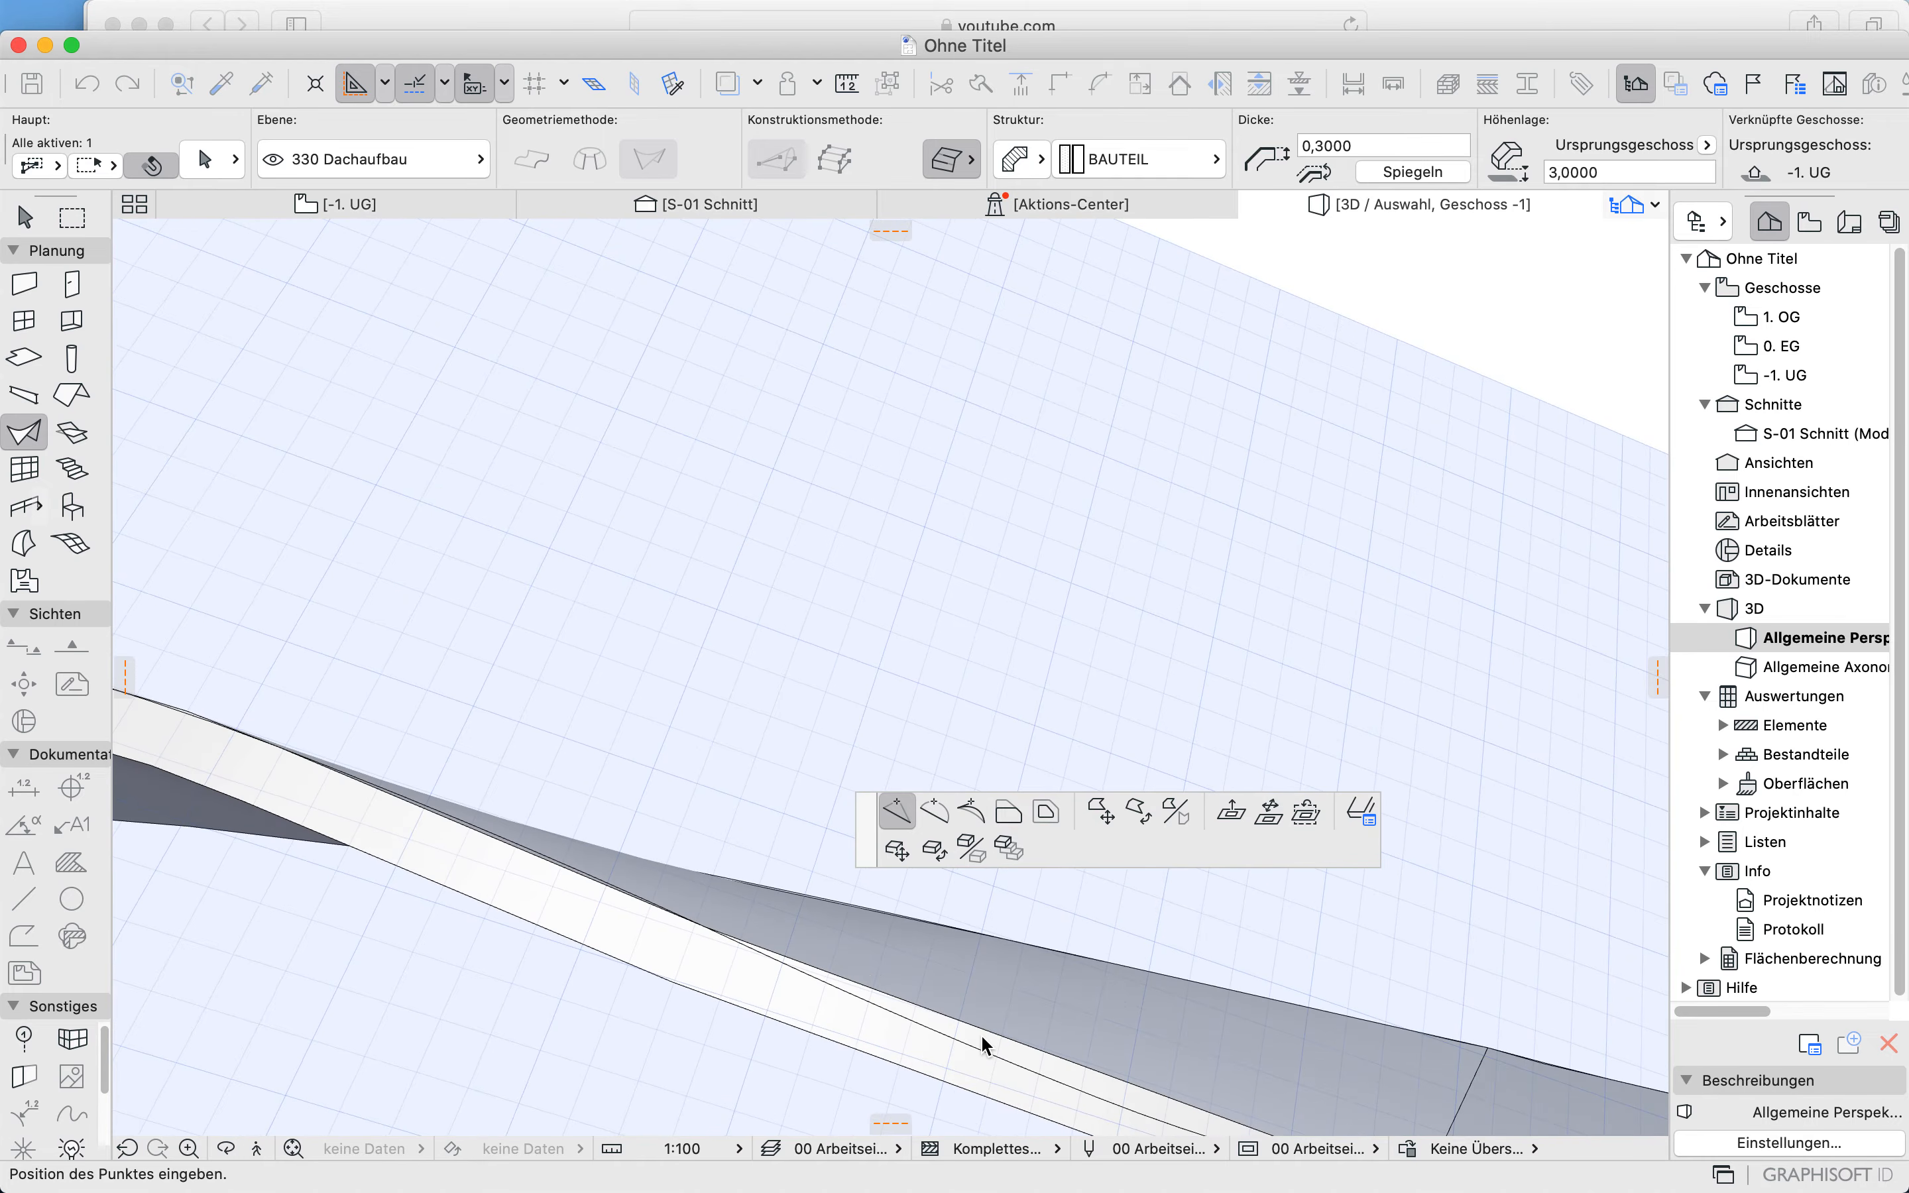
click(983, 1040)
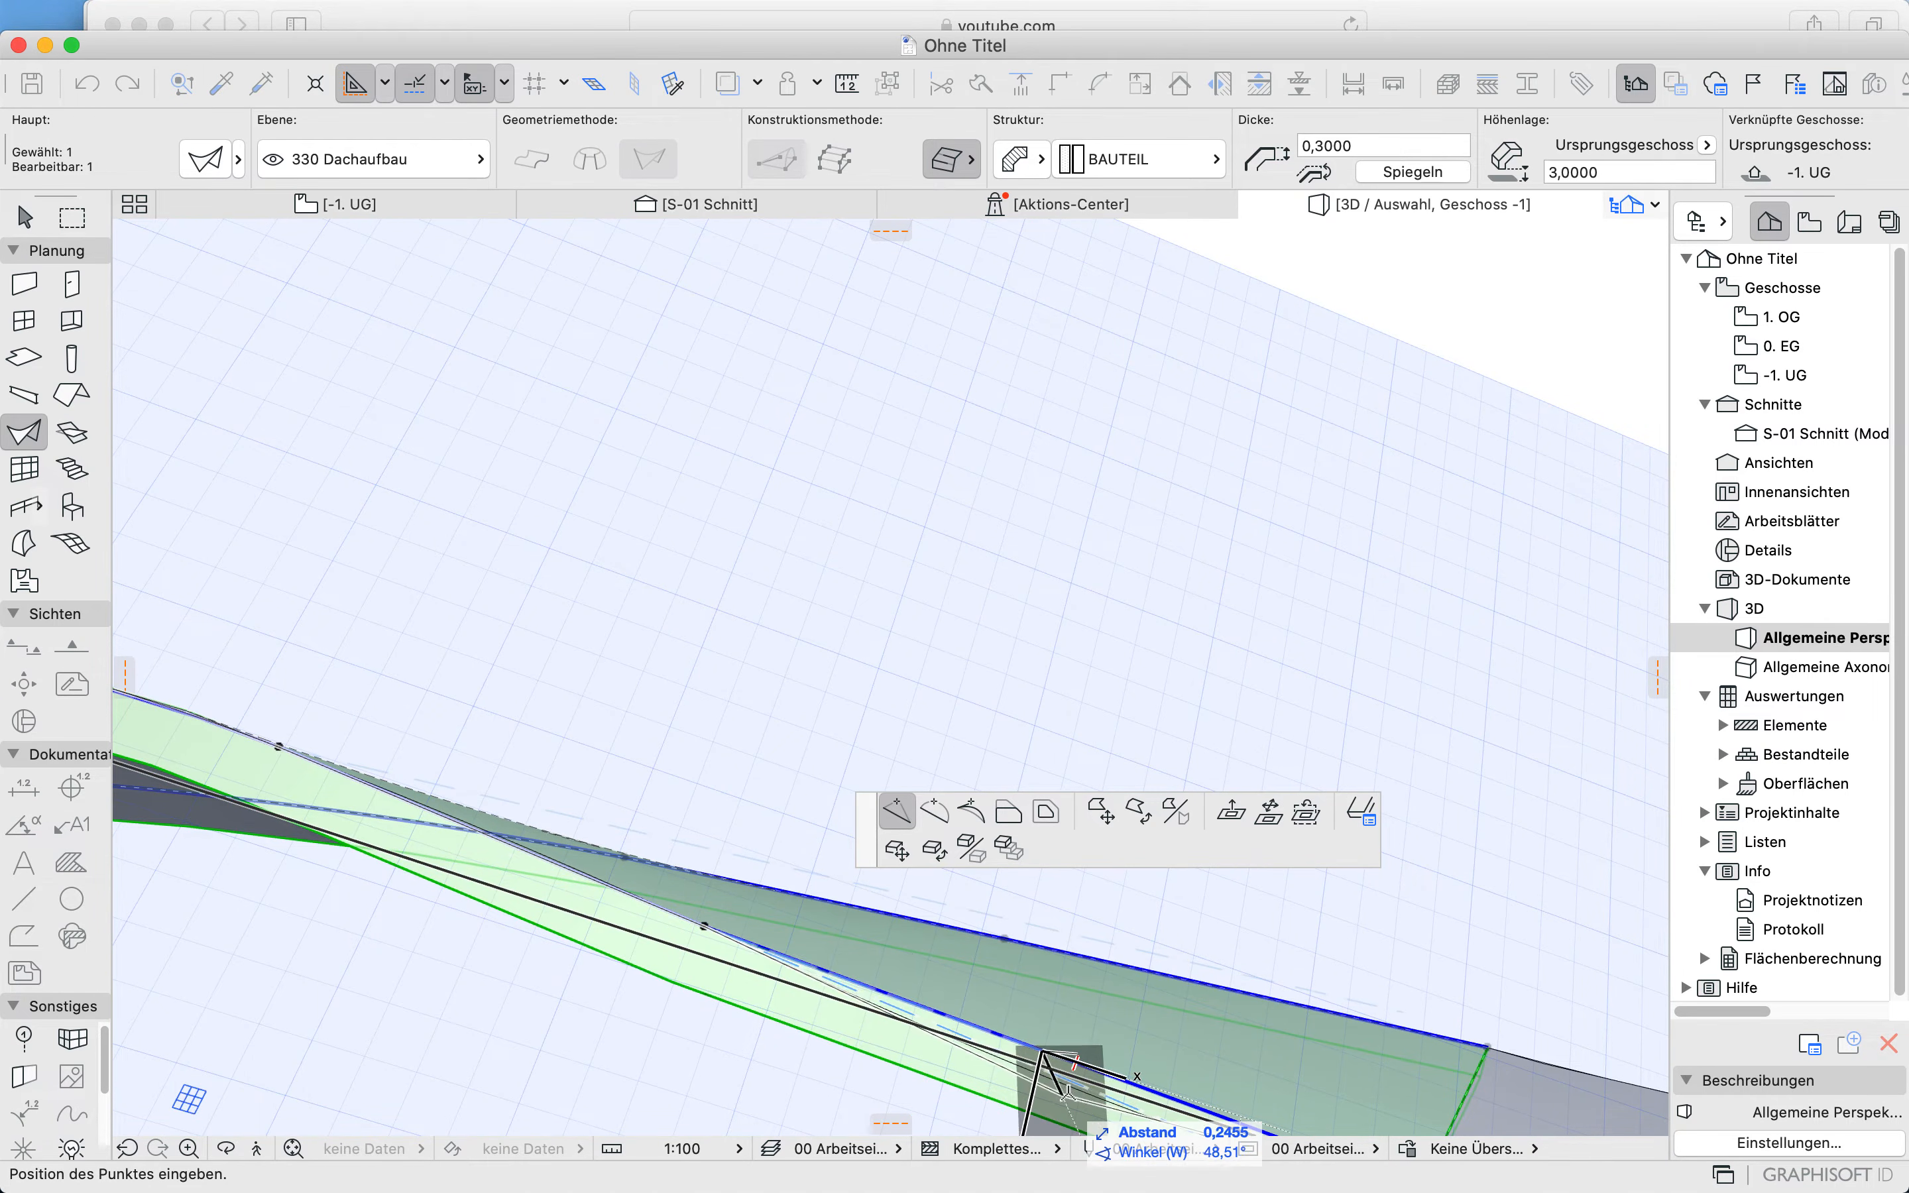
click(1046, 1078)
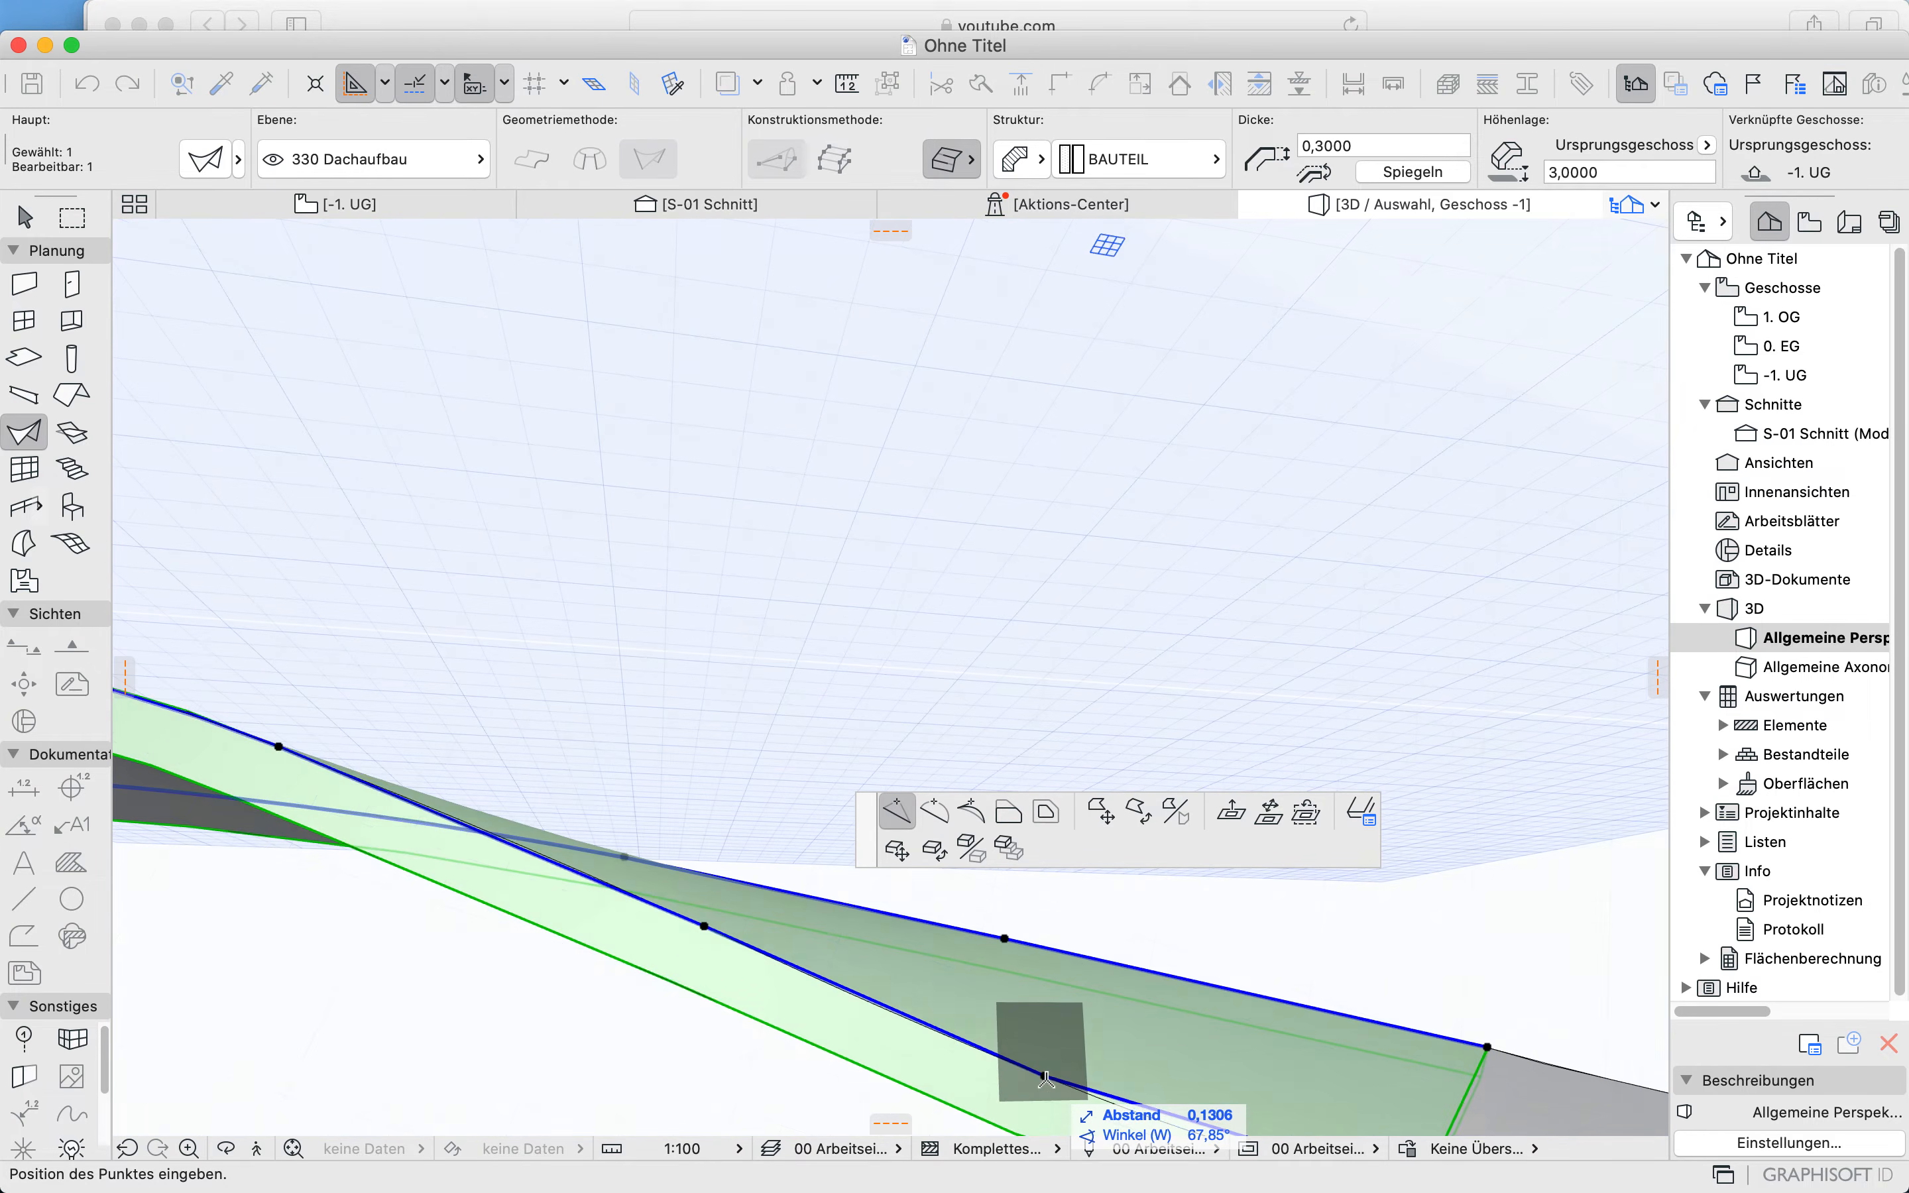
middle_drag(1222, 983, 1045, 896)
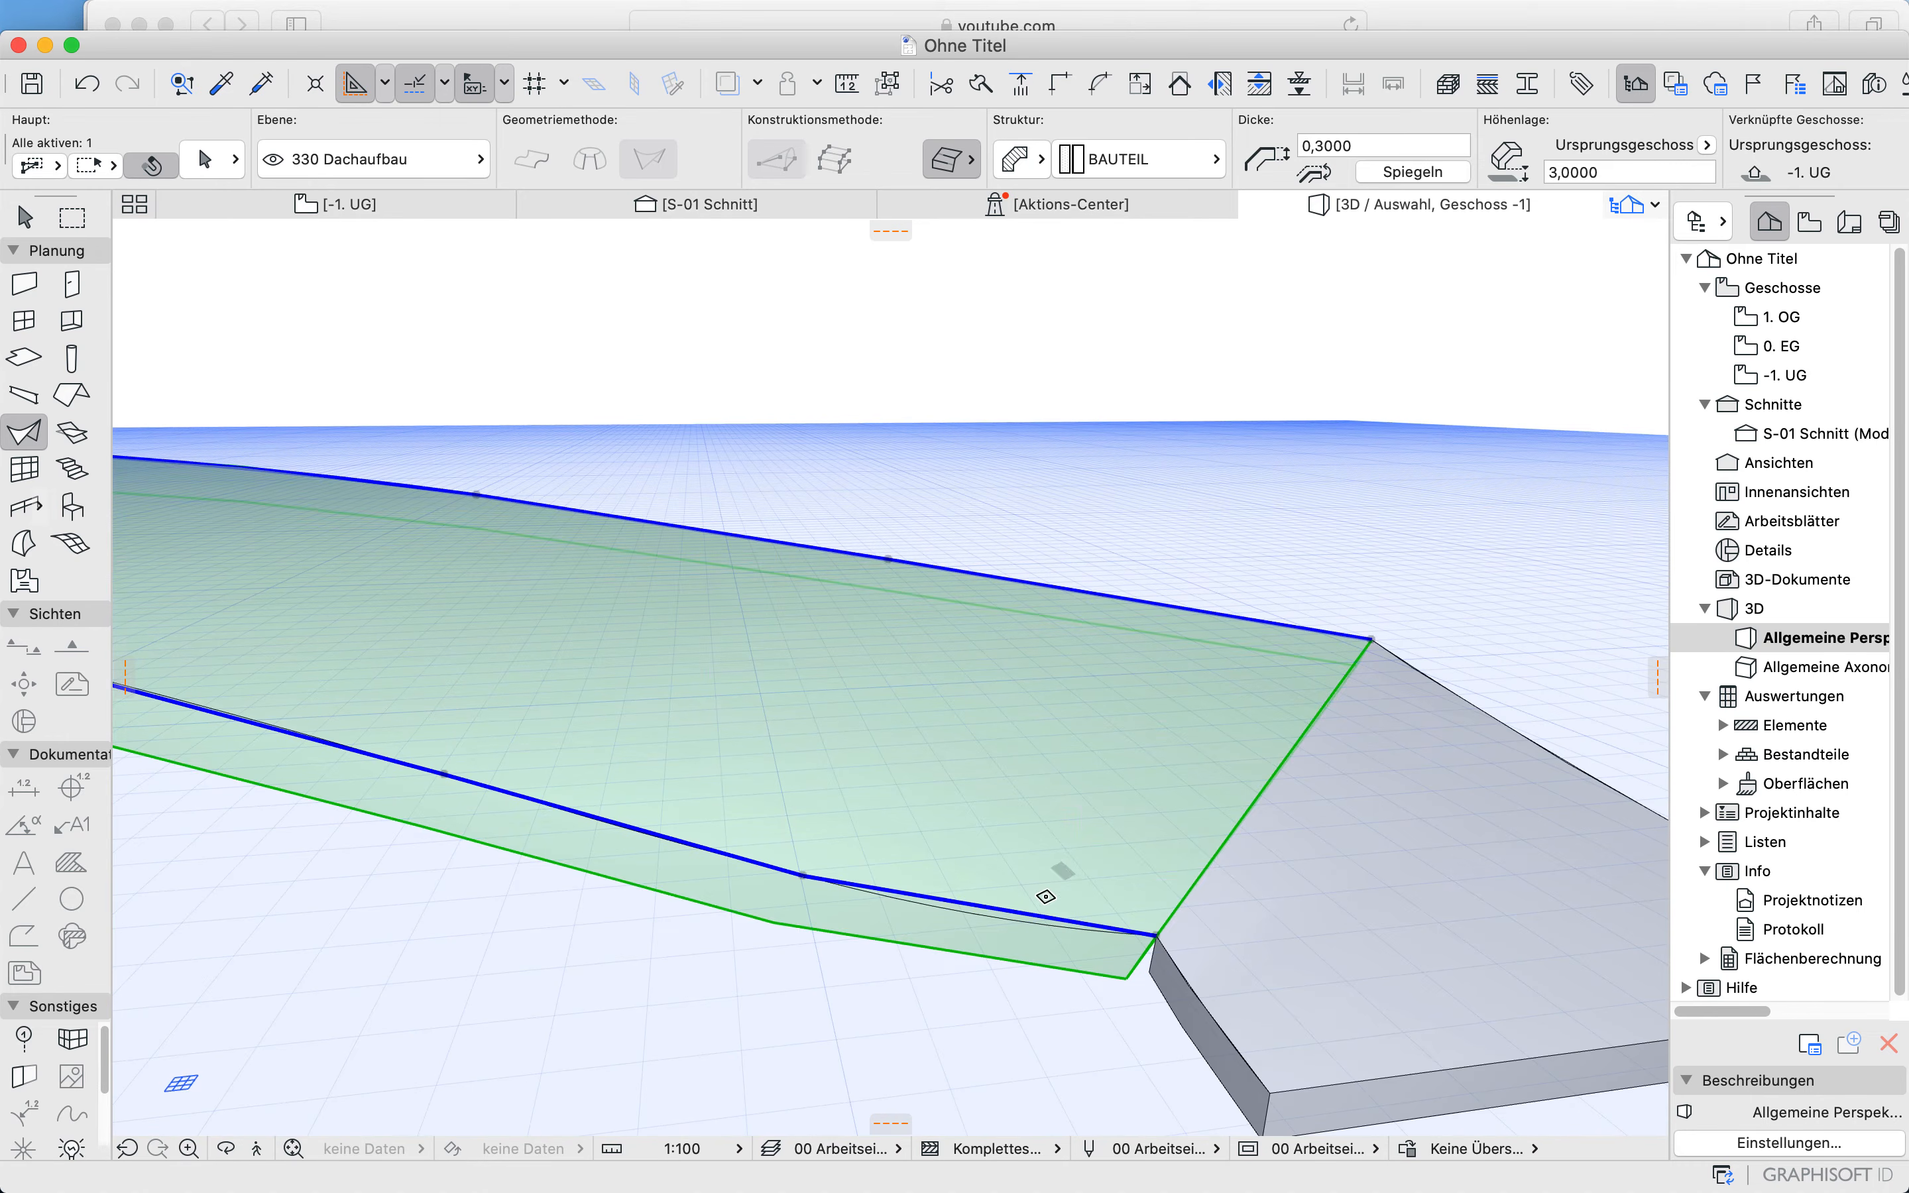
Step: Curve the inner profile's last segment beside the short-leg shell to match the inner morph curve, and deselect the shell
click(1018, 913)
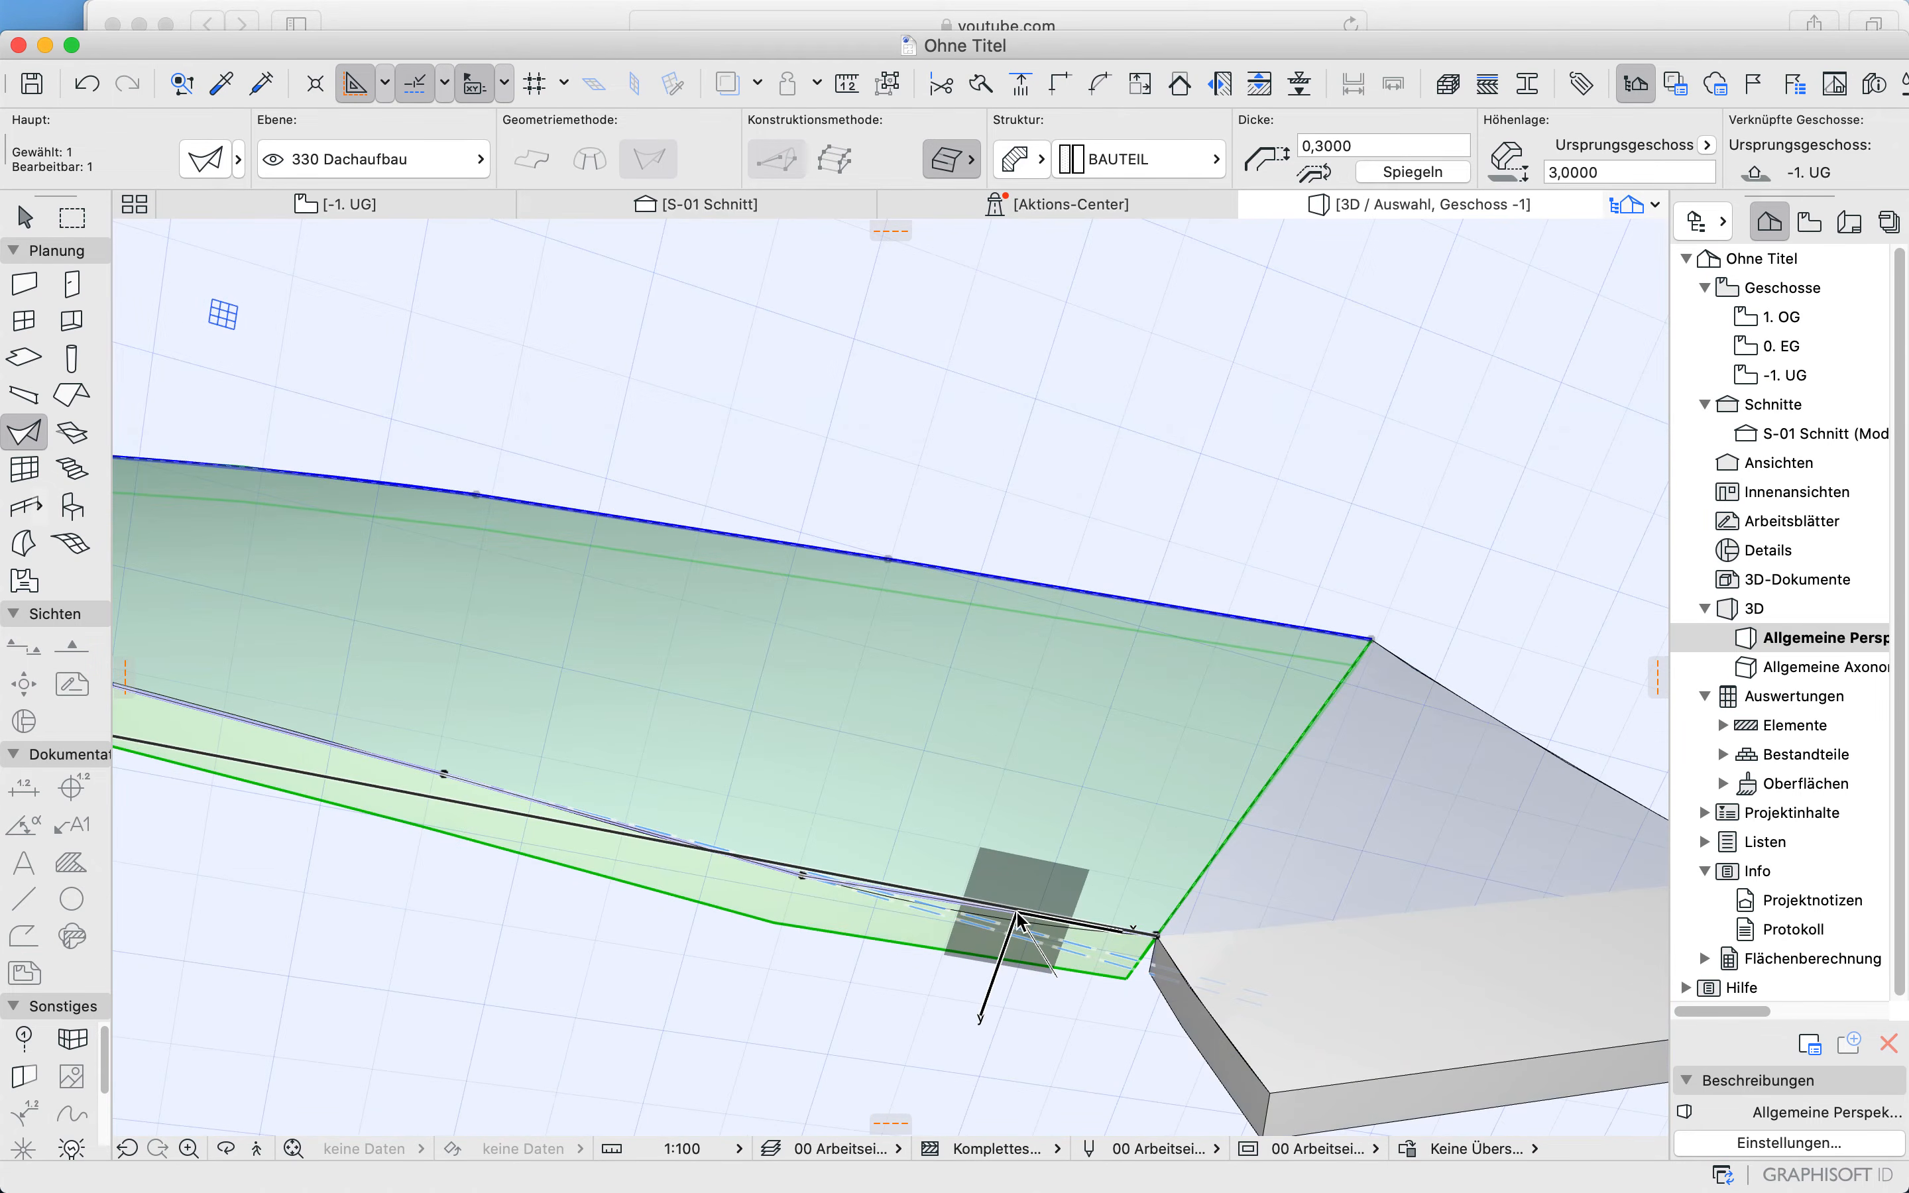
click(935, 811)
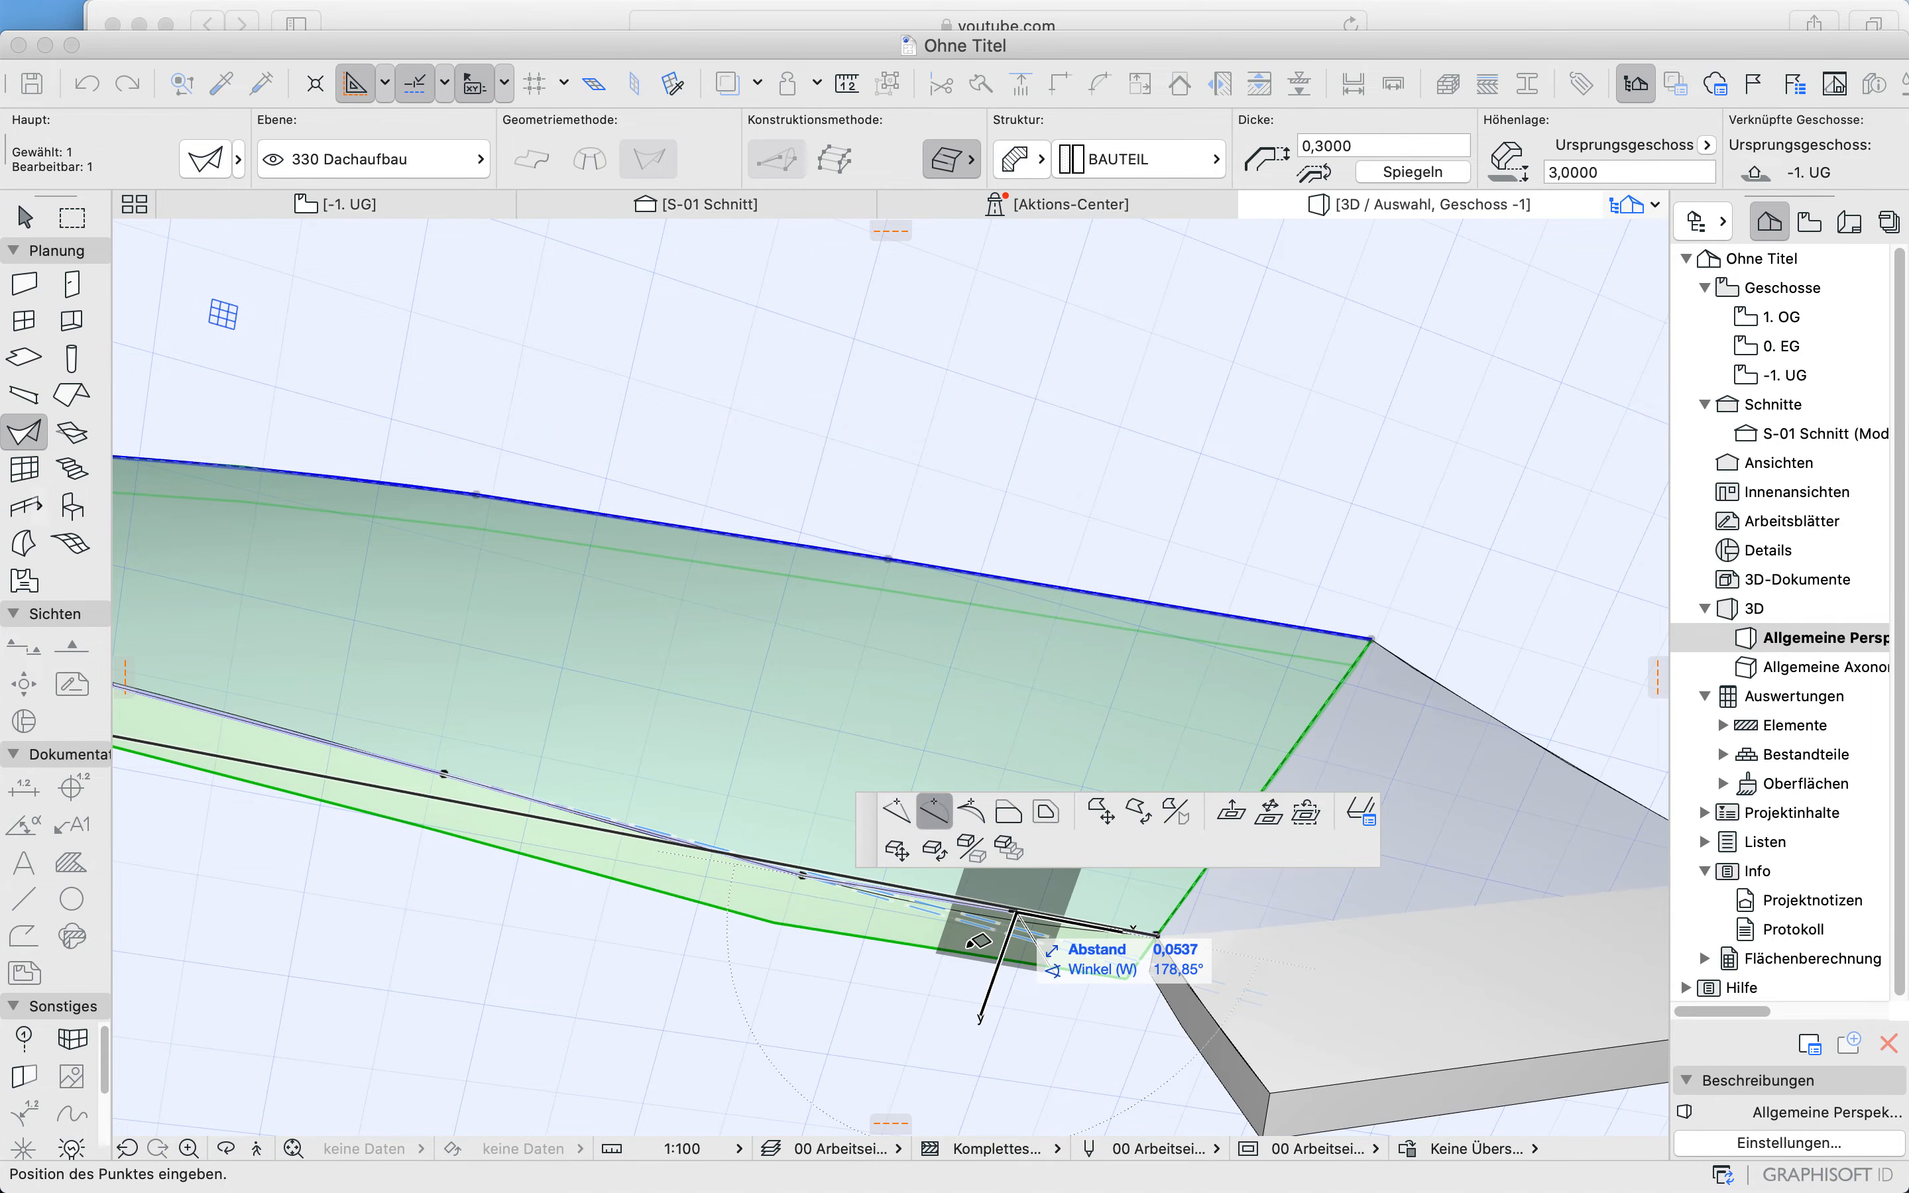
click(1021, 987)
key(Escape)
Step: Check both ramp shells from above and below in 3D, and clear the selection in the -1. UG floor plan
shift+middle_drag(1134, 1022, 1217, 765)
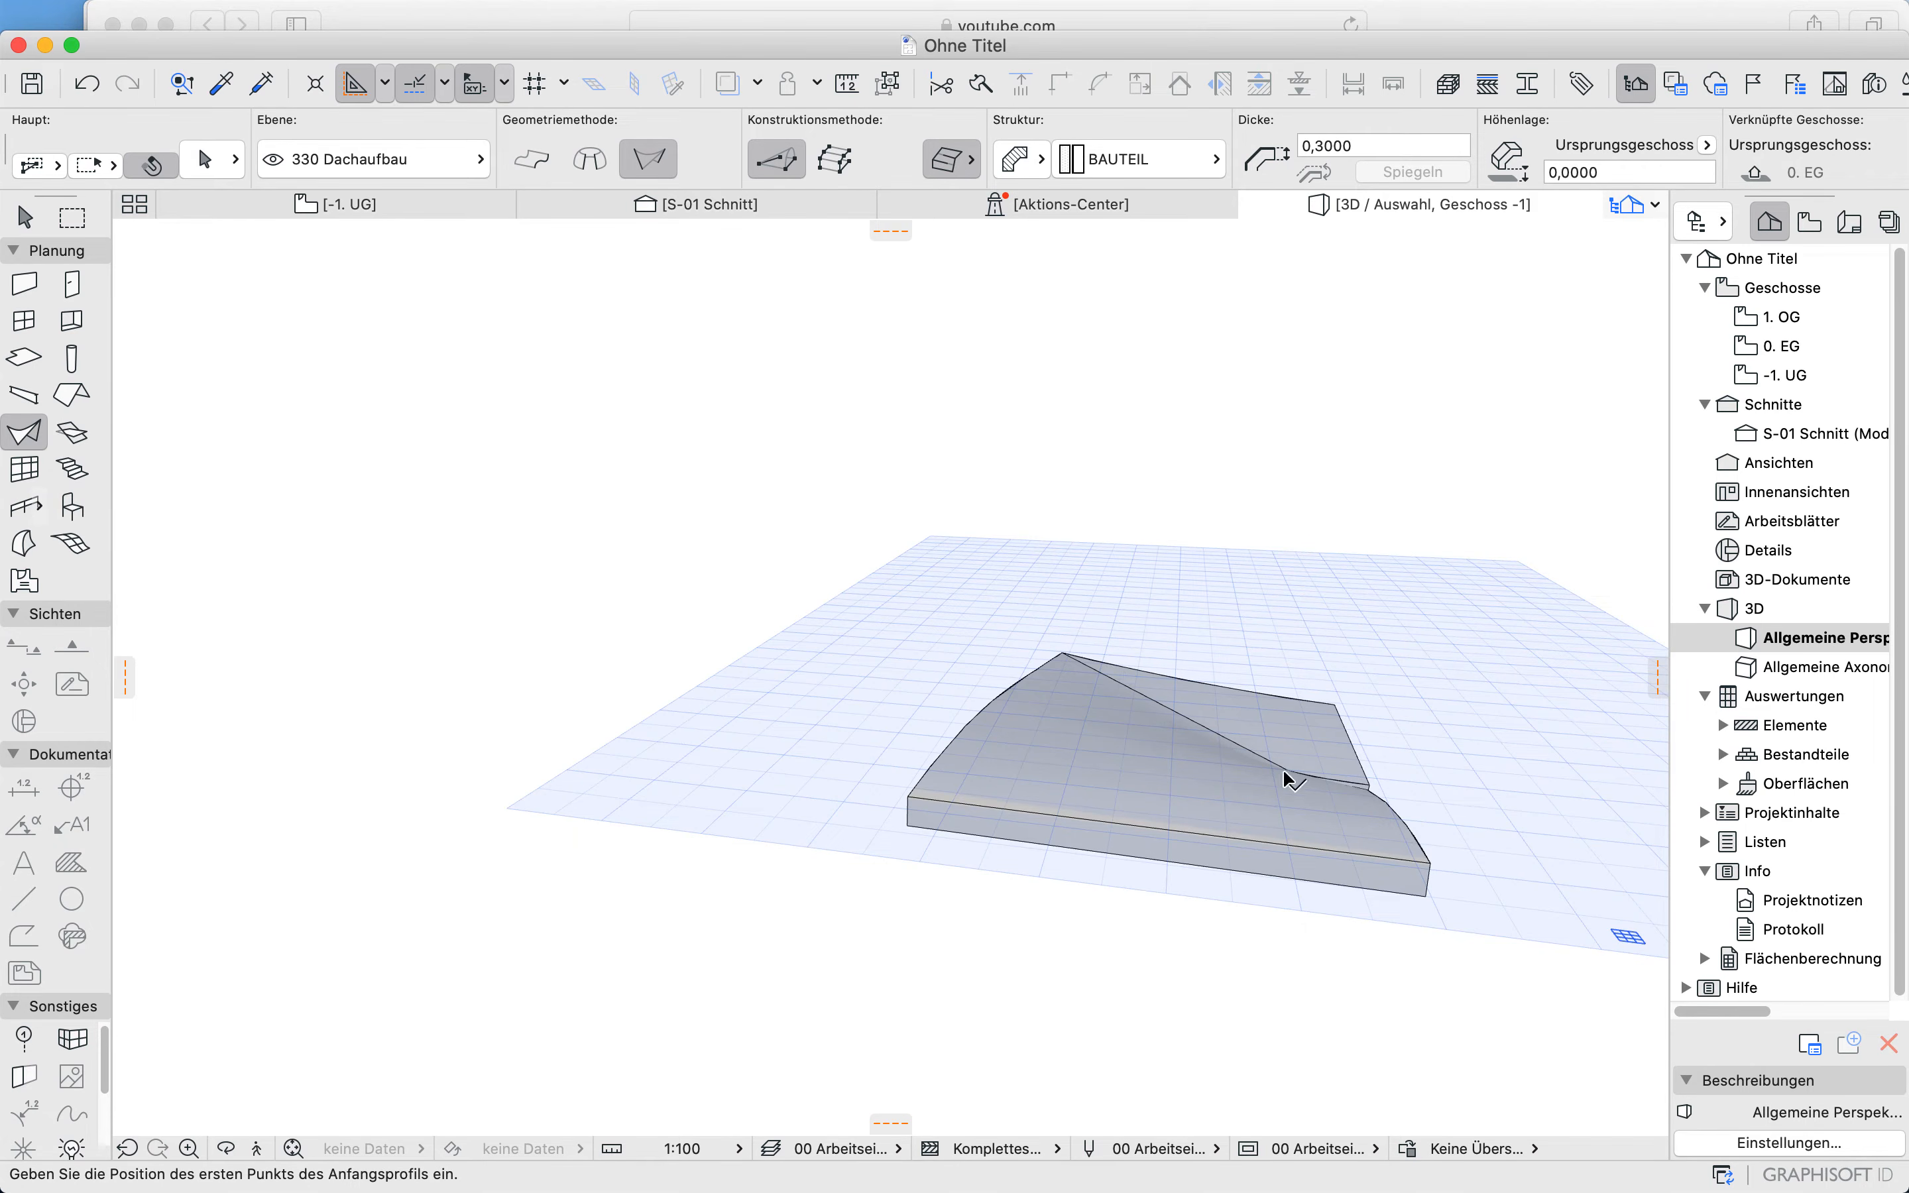
shift+middle_drag(1224, 793, 1470, 670)
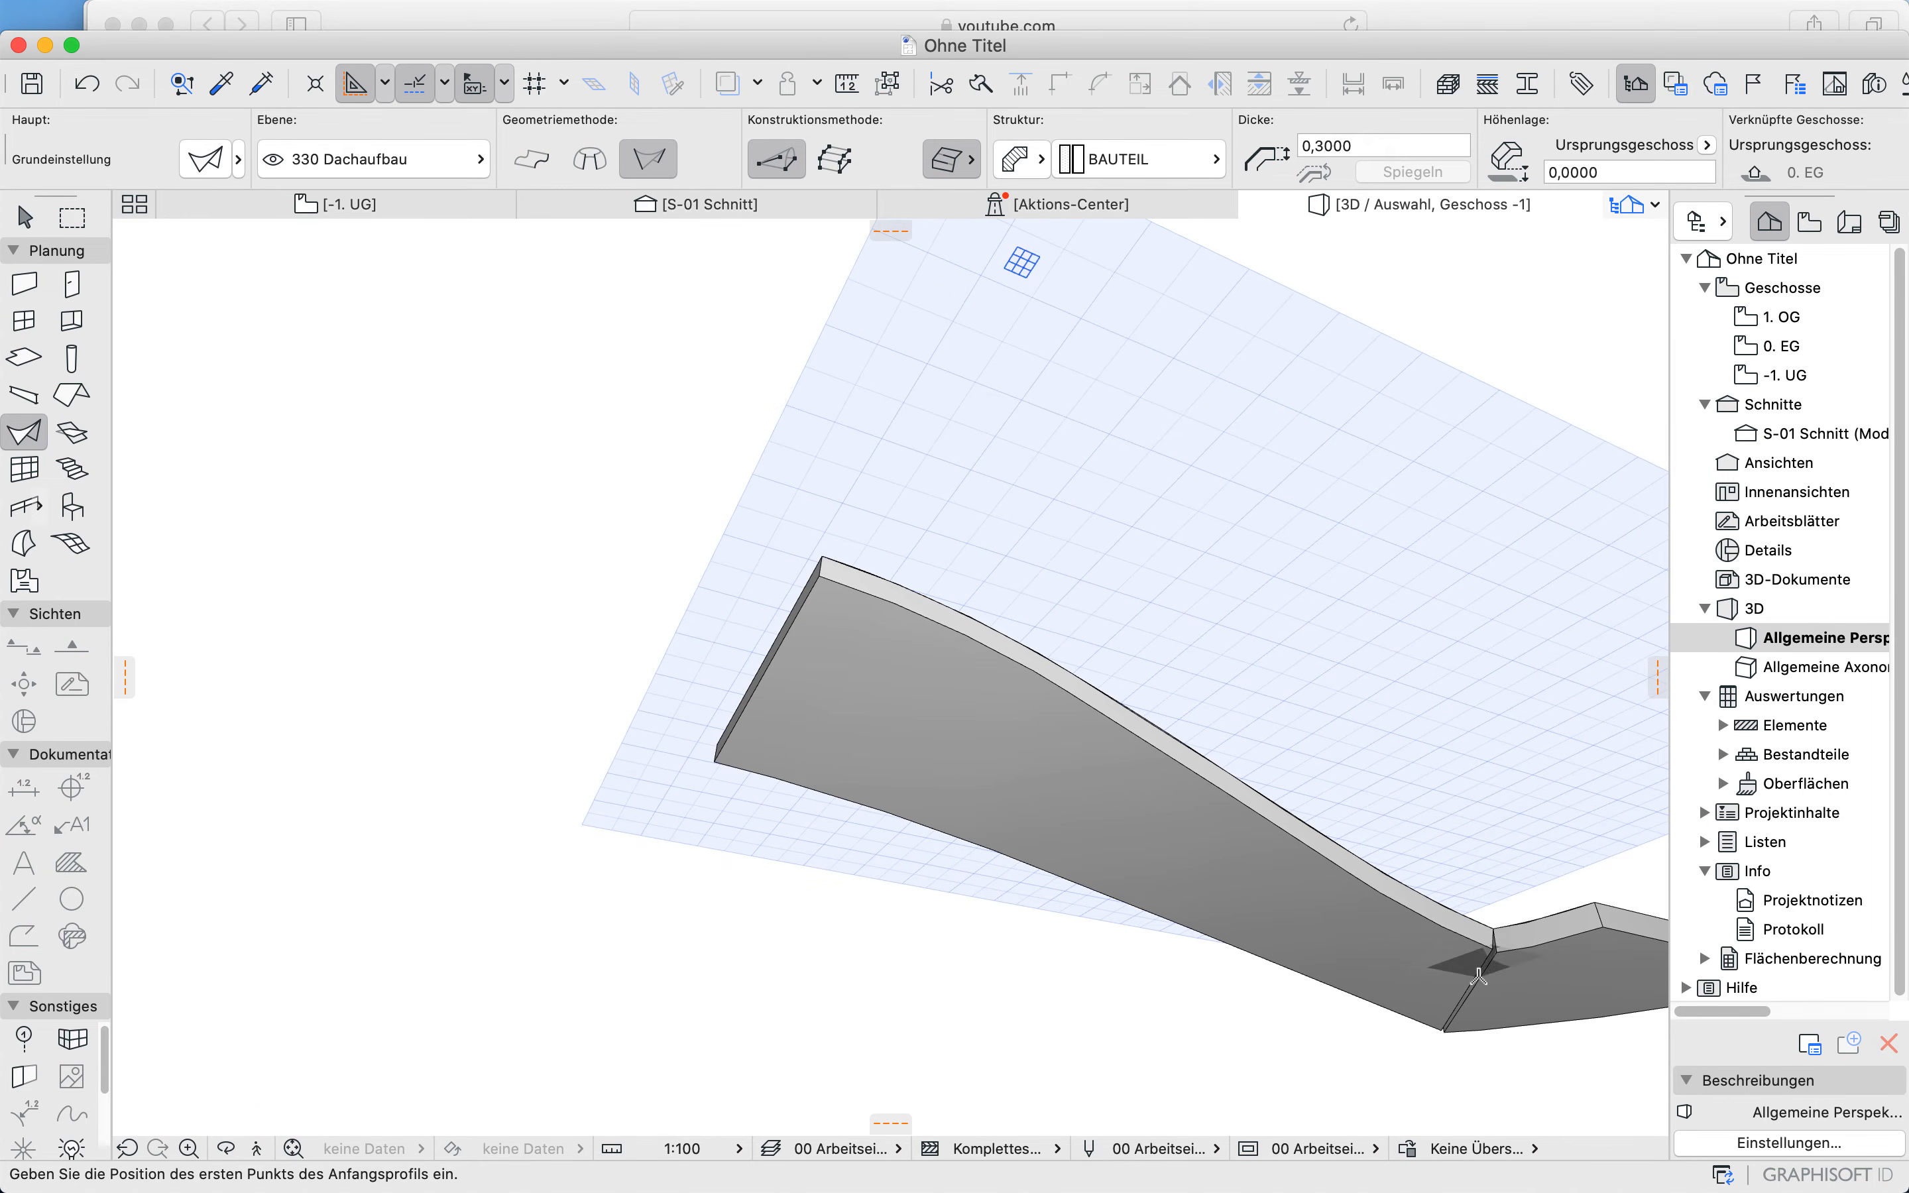
shift+middle_drag(1201, 702, 813, 780)
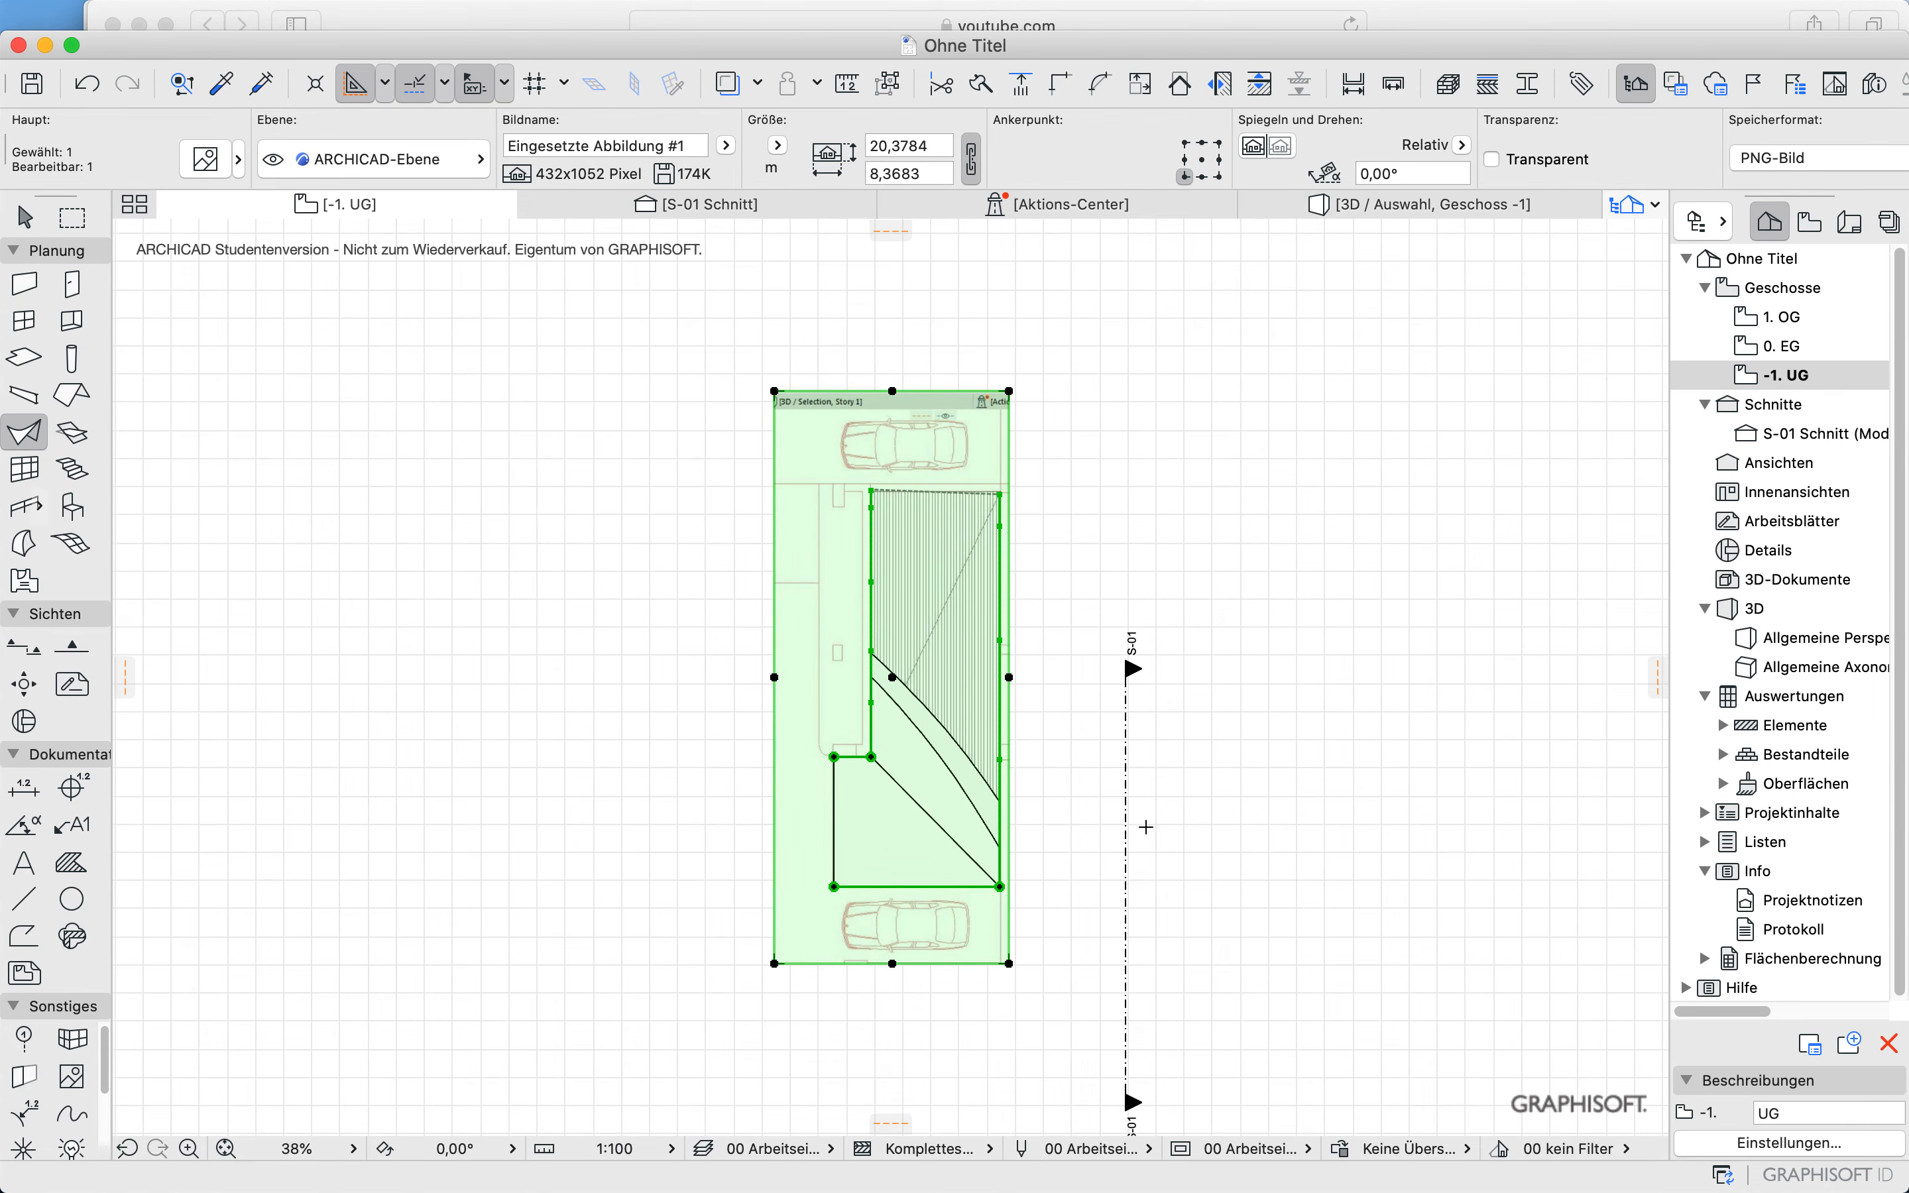
key(Escape)
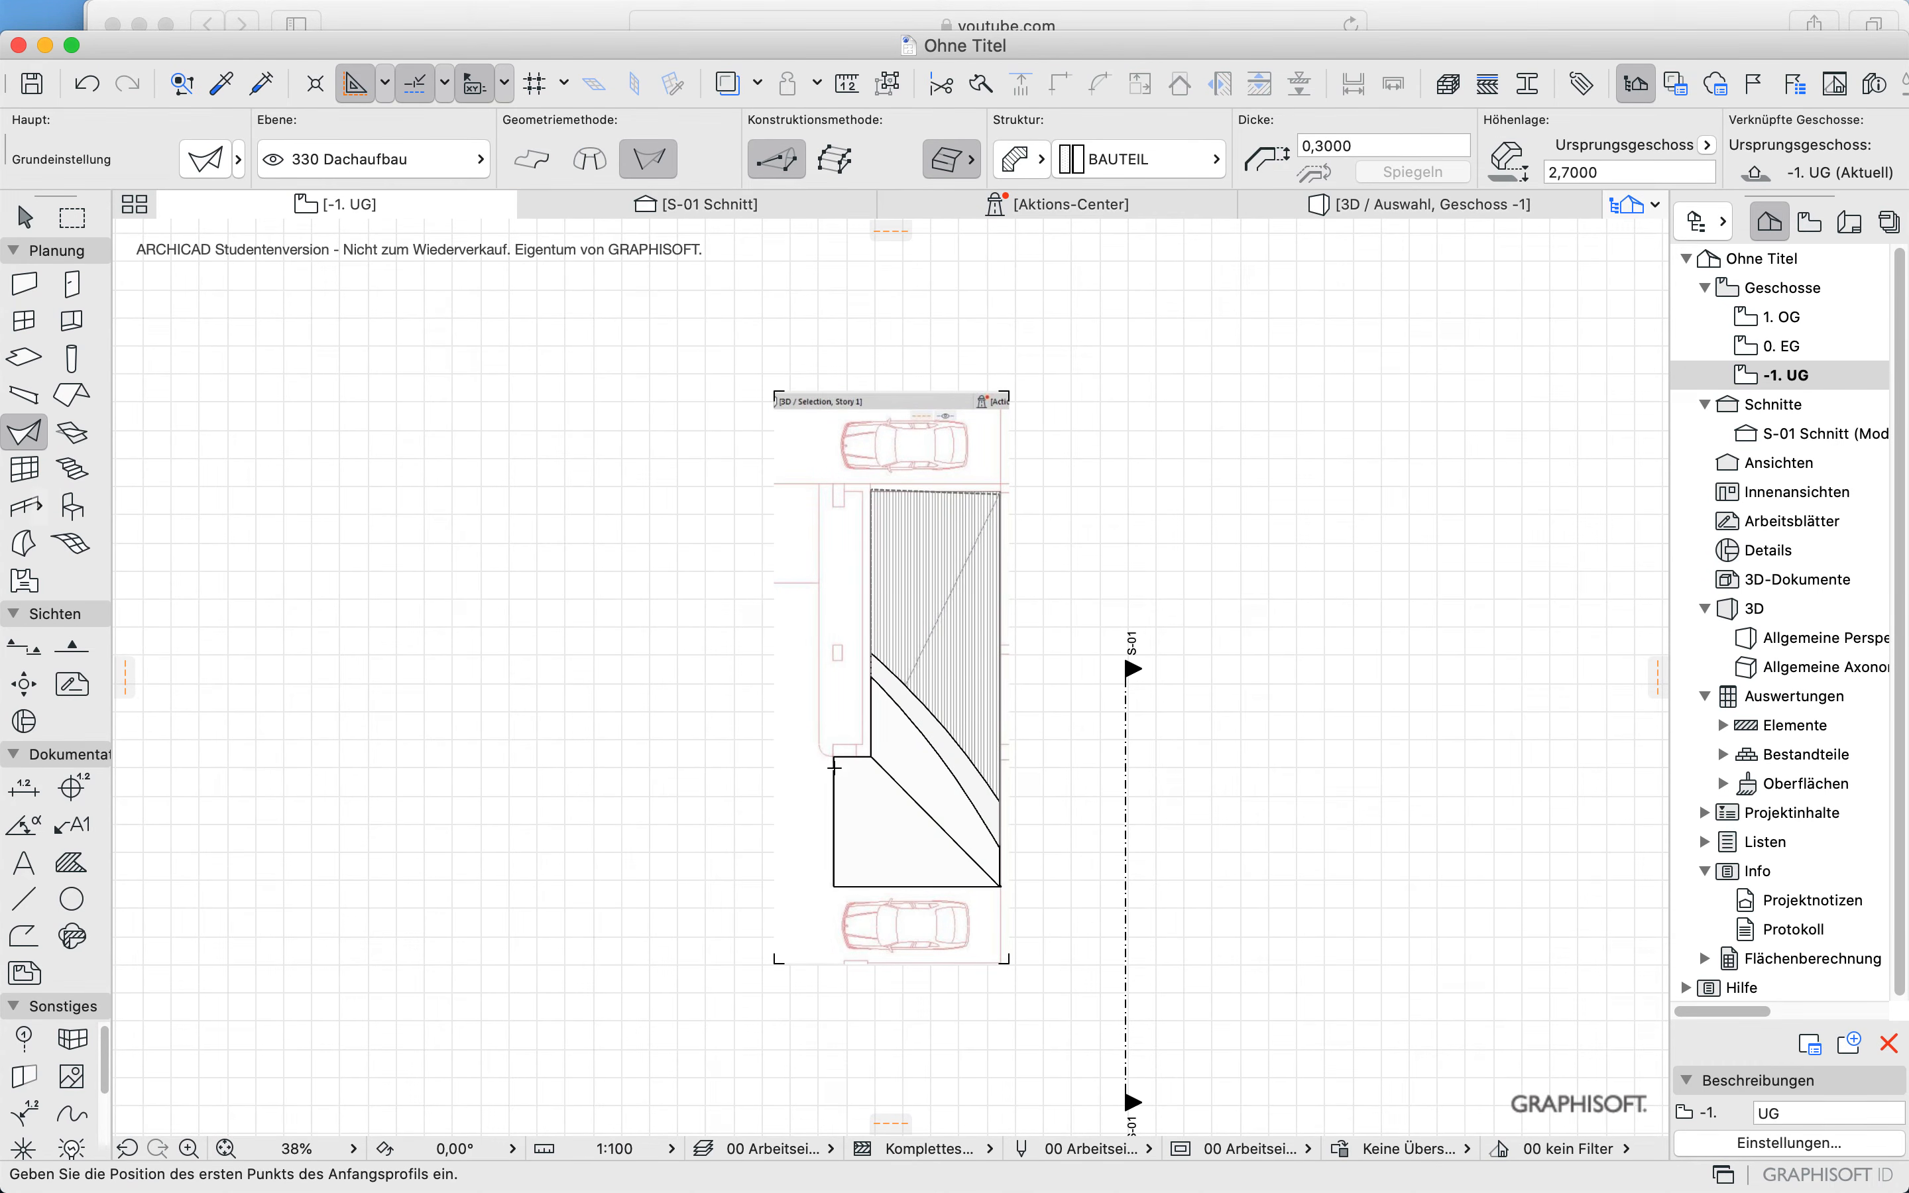